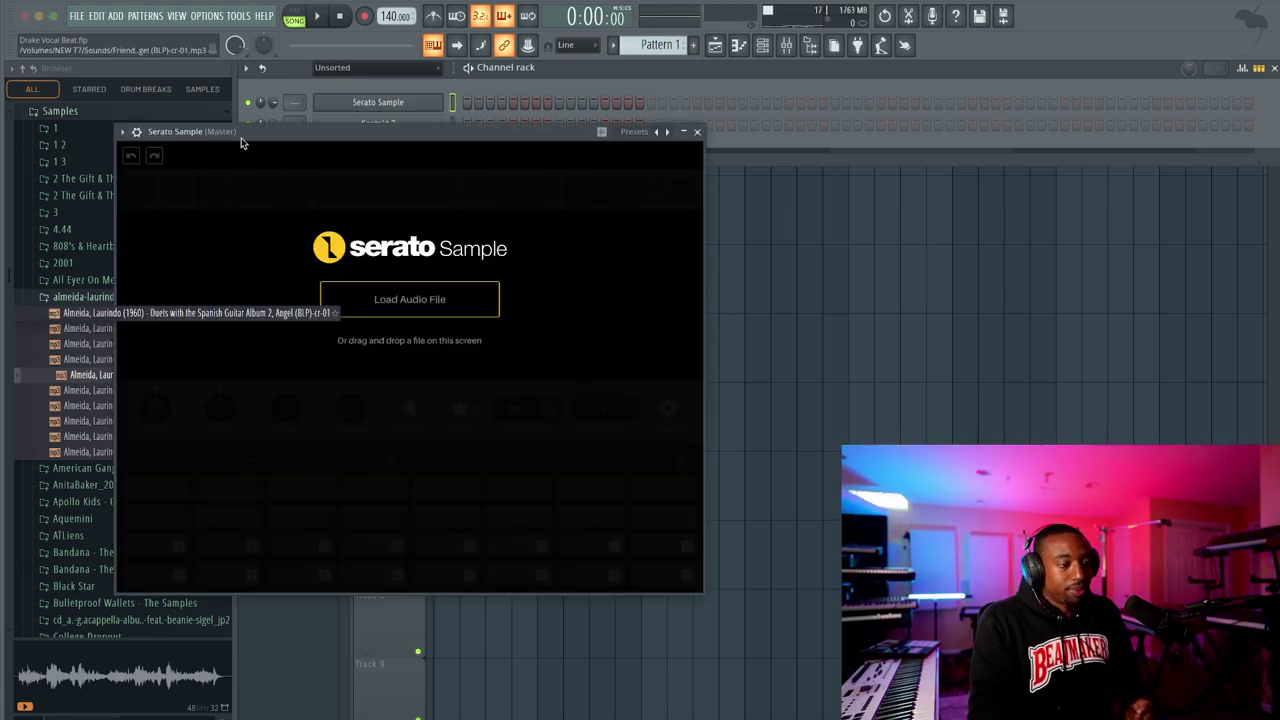
Load the Album 2, Angel (BLP)-cr-05 audio file from the browser into Serato Sample and close the plugin window
left_click_drag(240, 134, 546, 130)
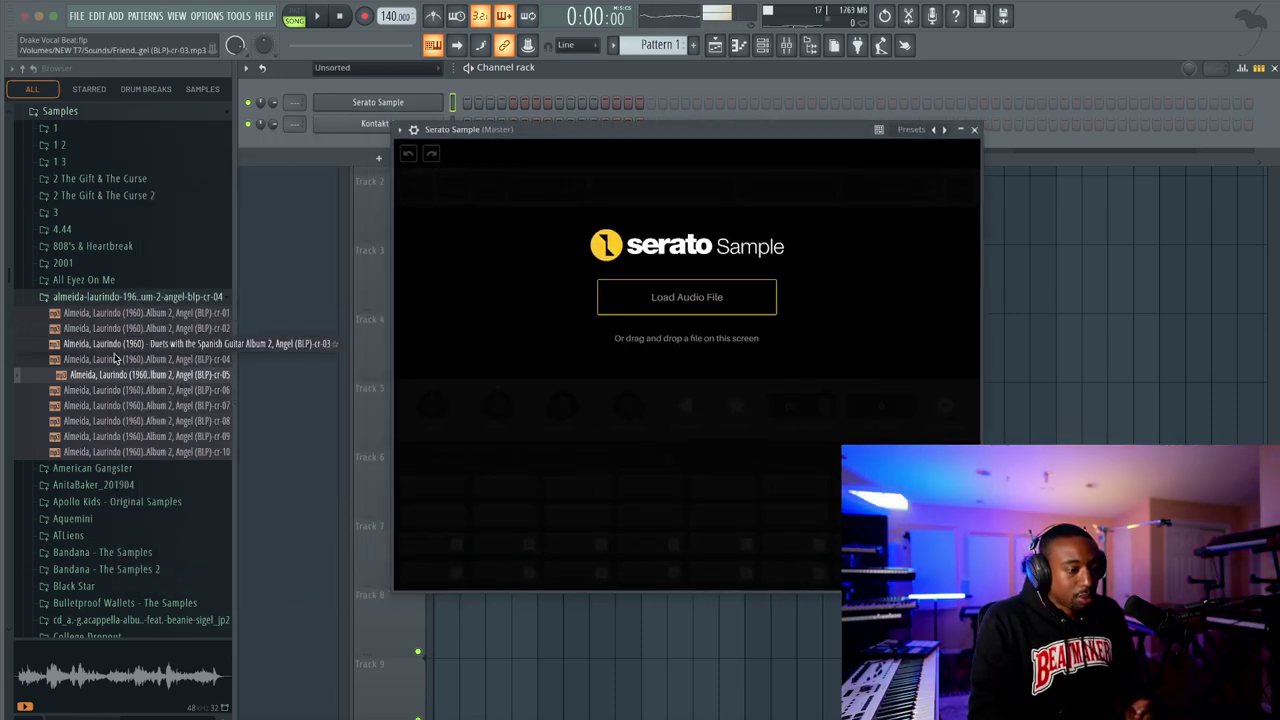
left_click_drag(128, 378, 479, 340)
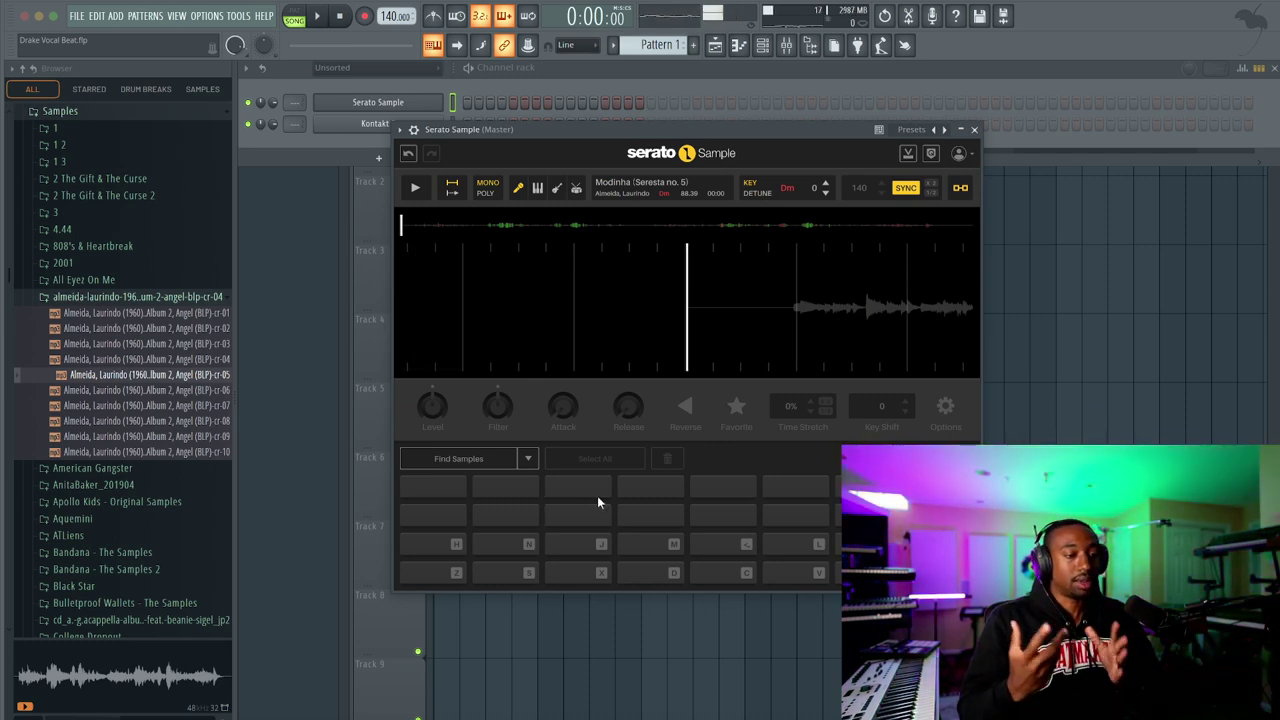
mouse_move(687, 320)
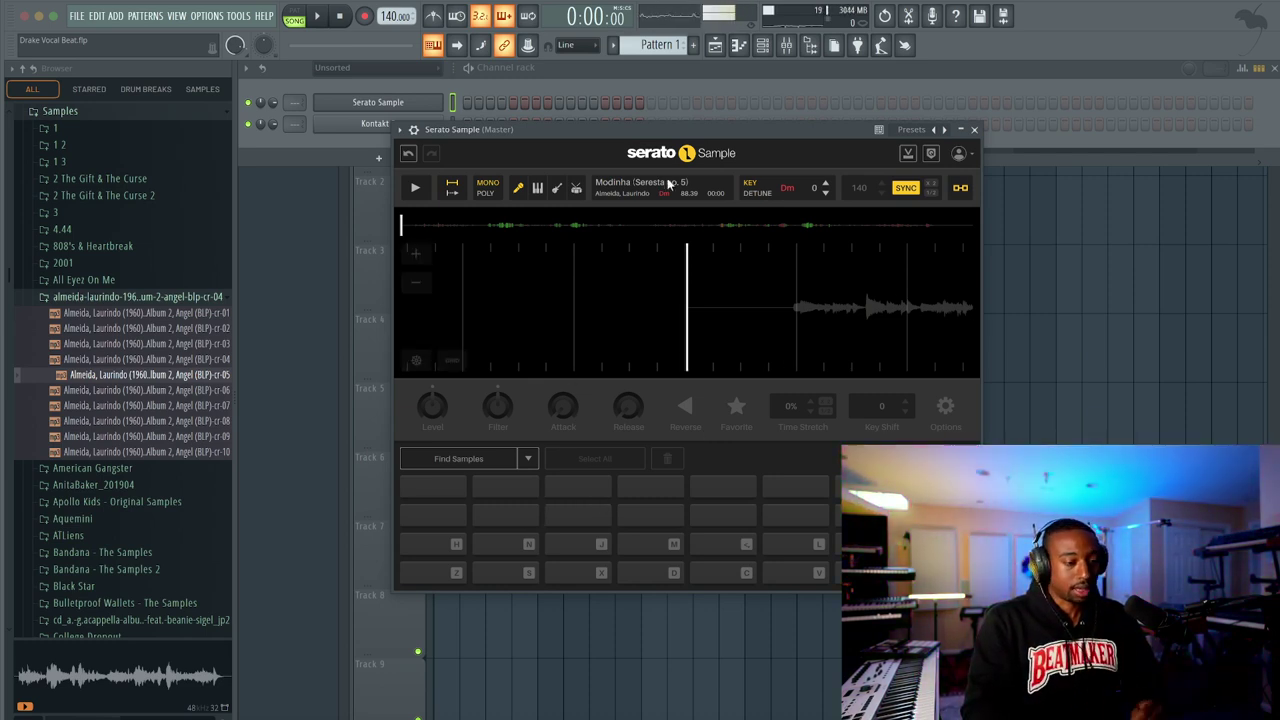
left_click(974, 131)
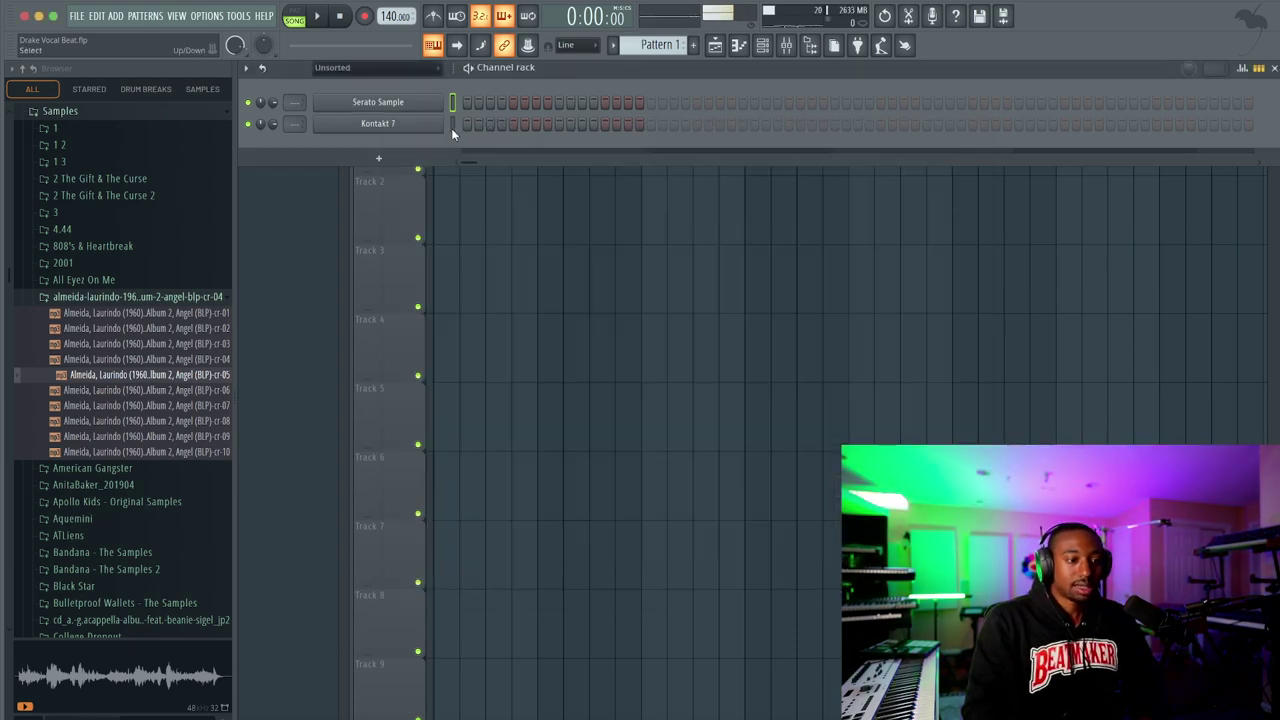
Audition a few notes of the Mickleburgh Piano in Kontakt 7 and route its channel to mixer track 8
left_click(415, 124)
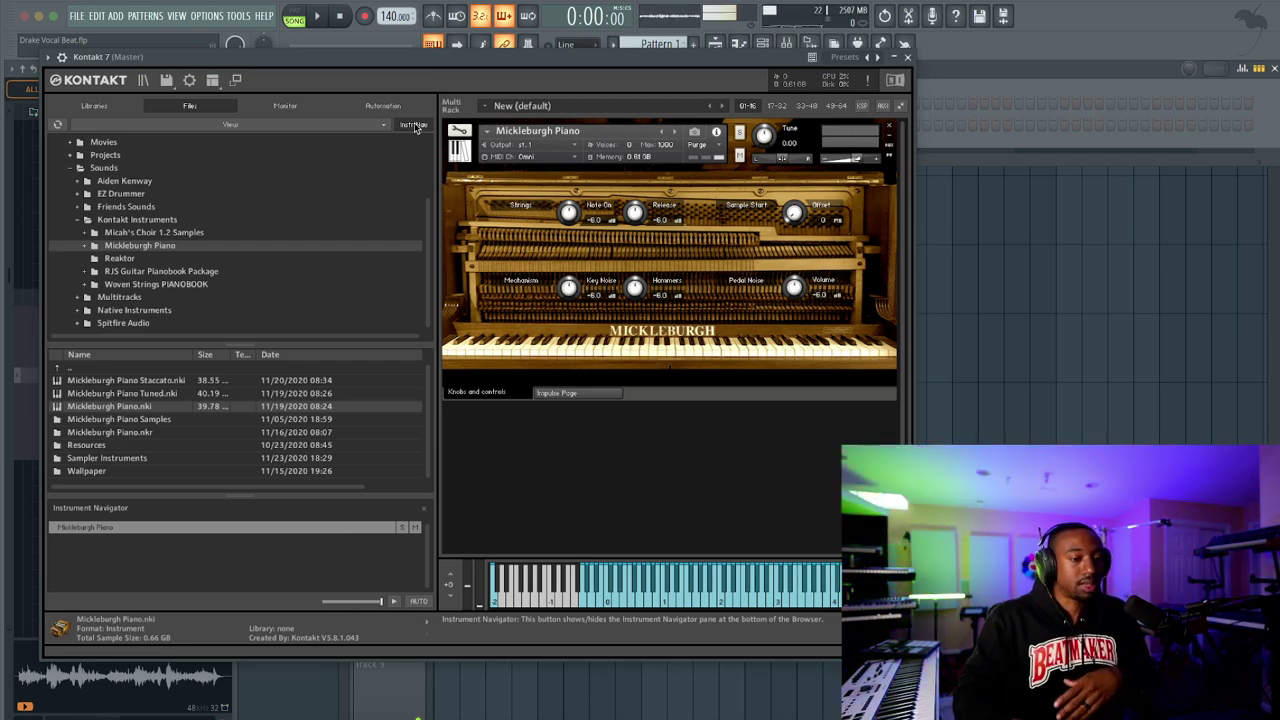
left_click(705, 587)
left_click(758, 587)
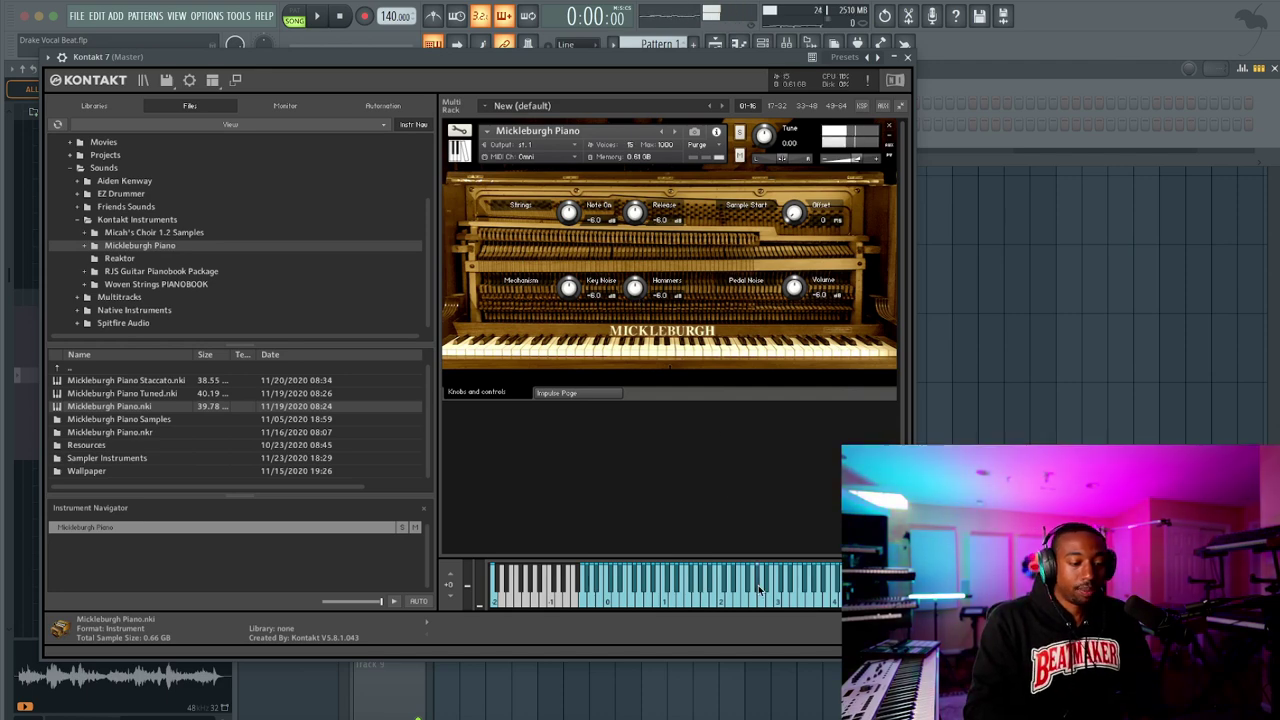
left_click(907, 57)
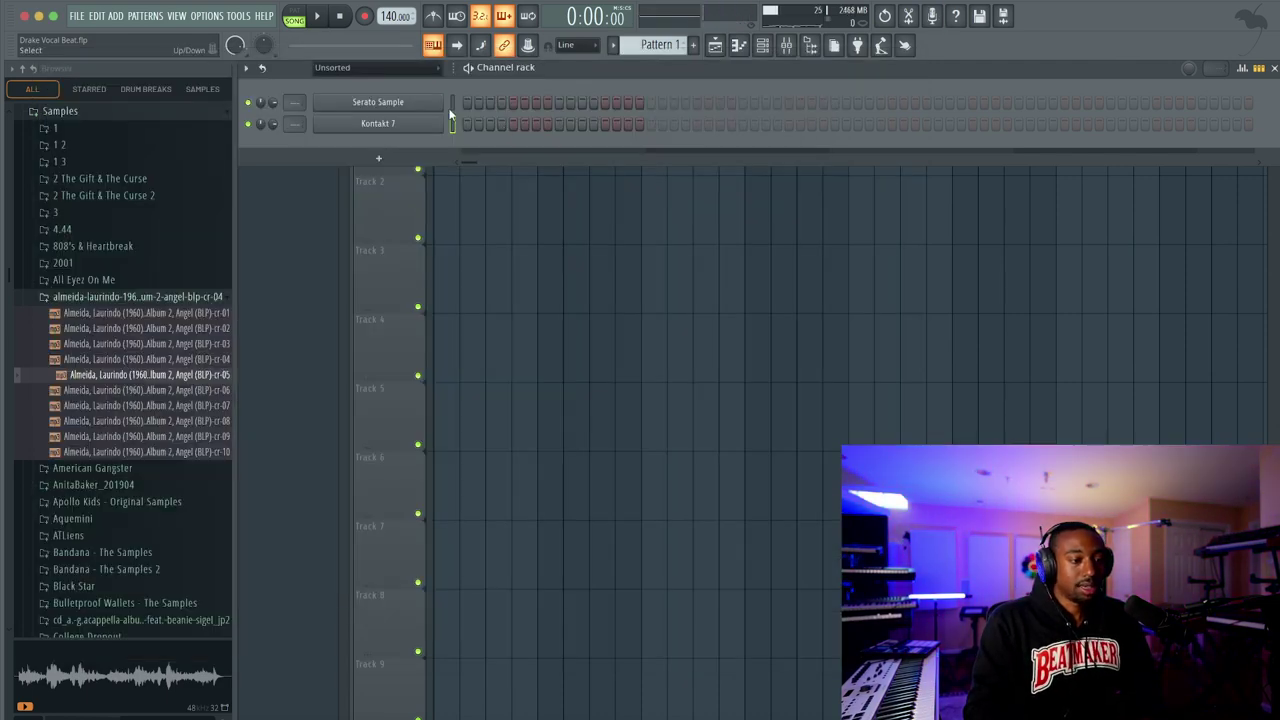
key("F9")
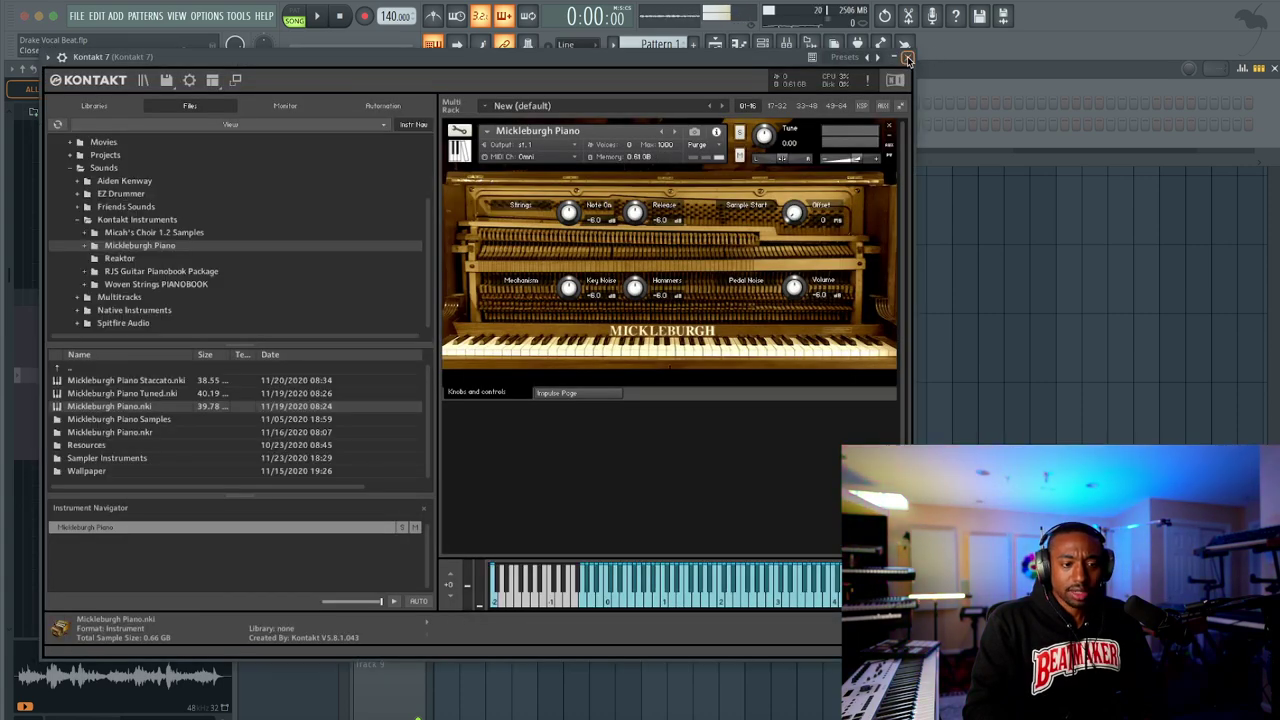
left_click(907, 59)
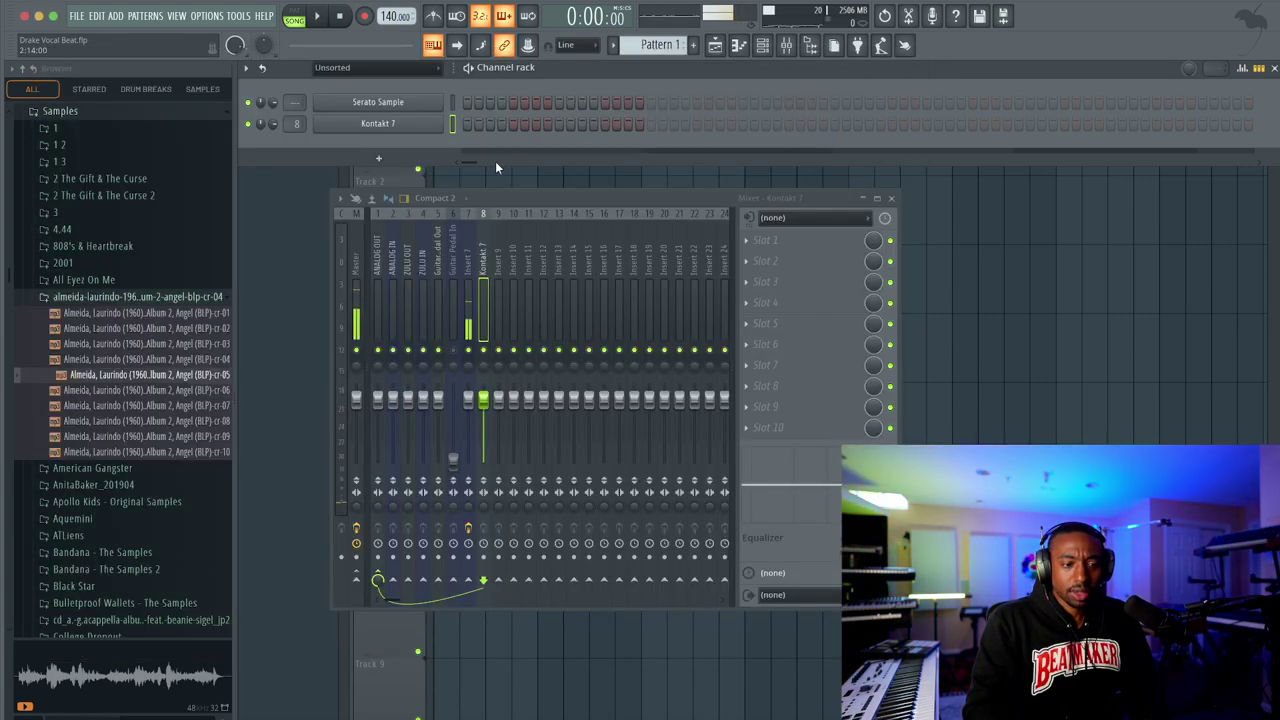
Draw a two-bar chord of D4, F4, A4, C5 and E5 at bar 1 in Kontakt 7's piano roll and delete its F4
right_click(443, 128)
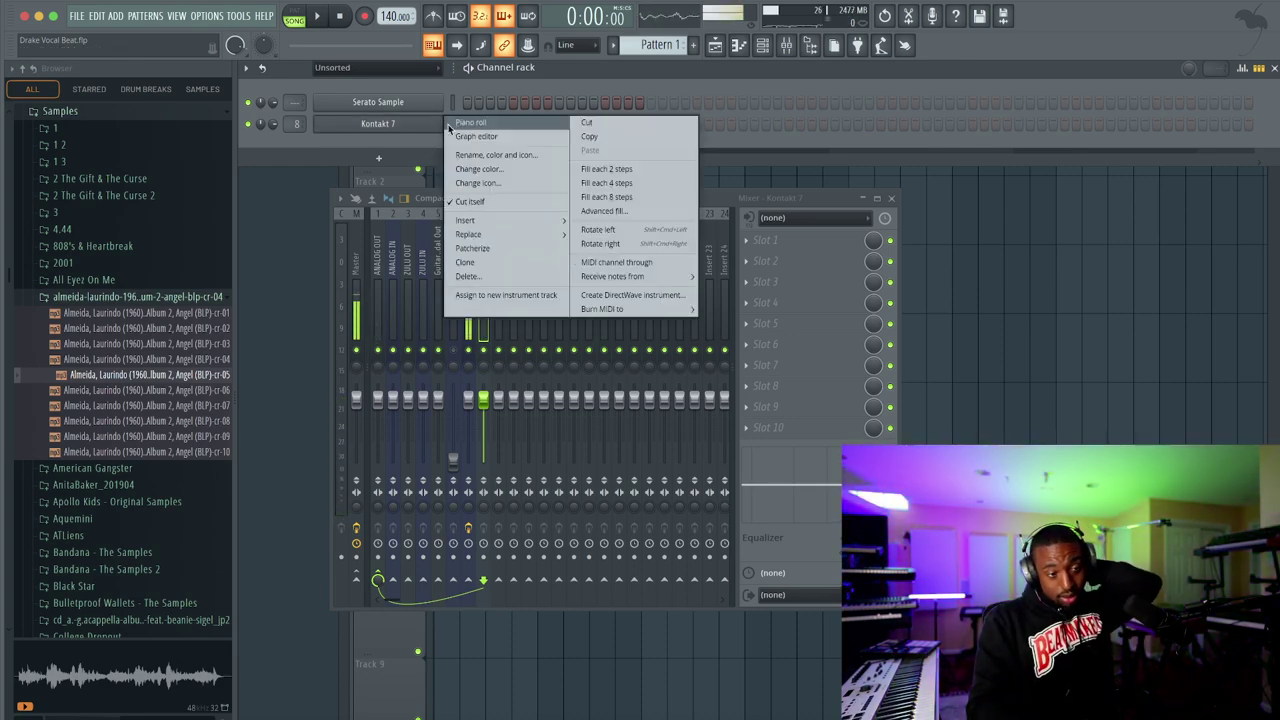
left_click(468, 123)
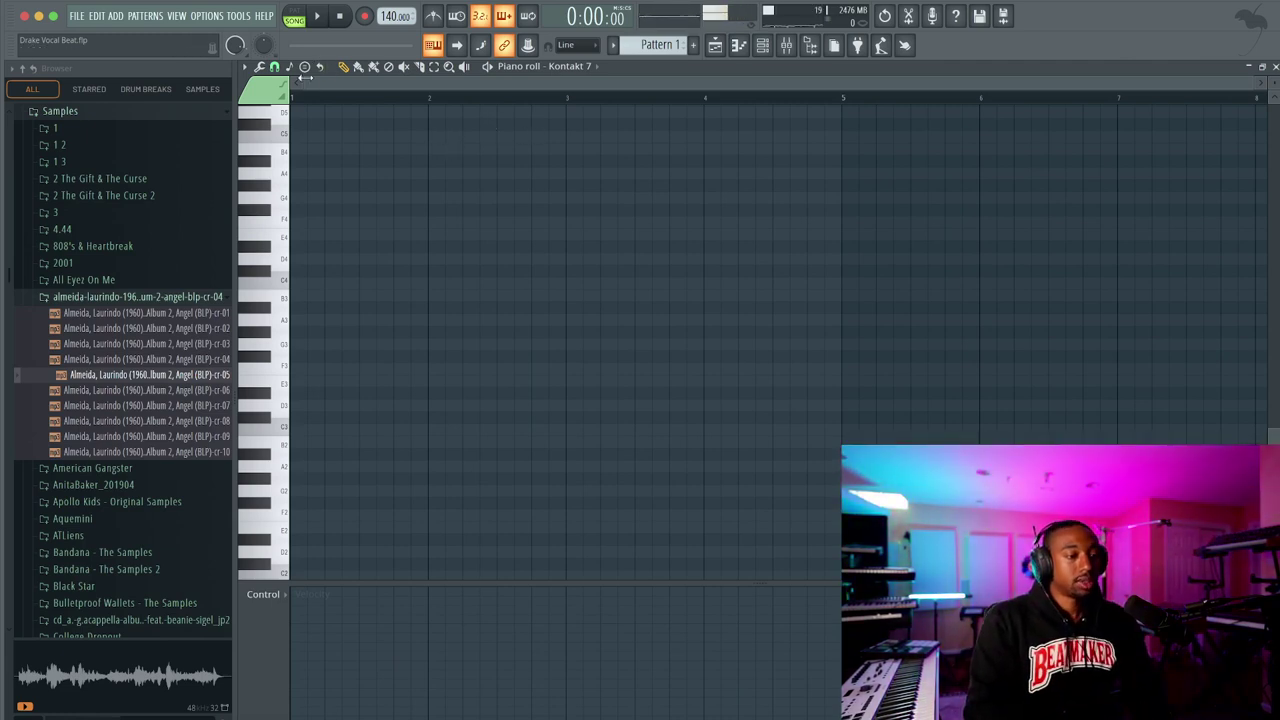
left_click_drag(310, 262, 267, 263)
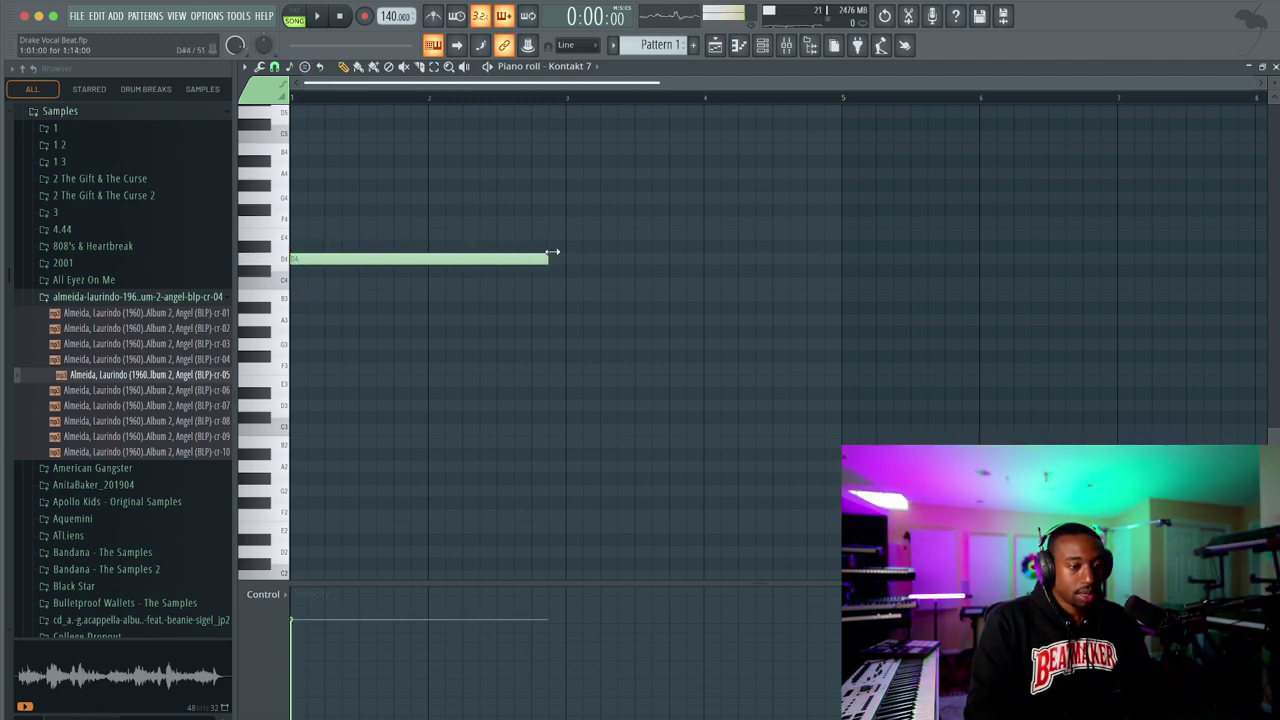
scroll(500, 280, "up", 3)
left_click(314, 331)
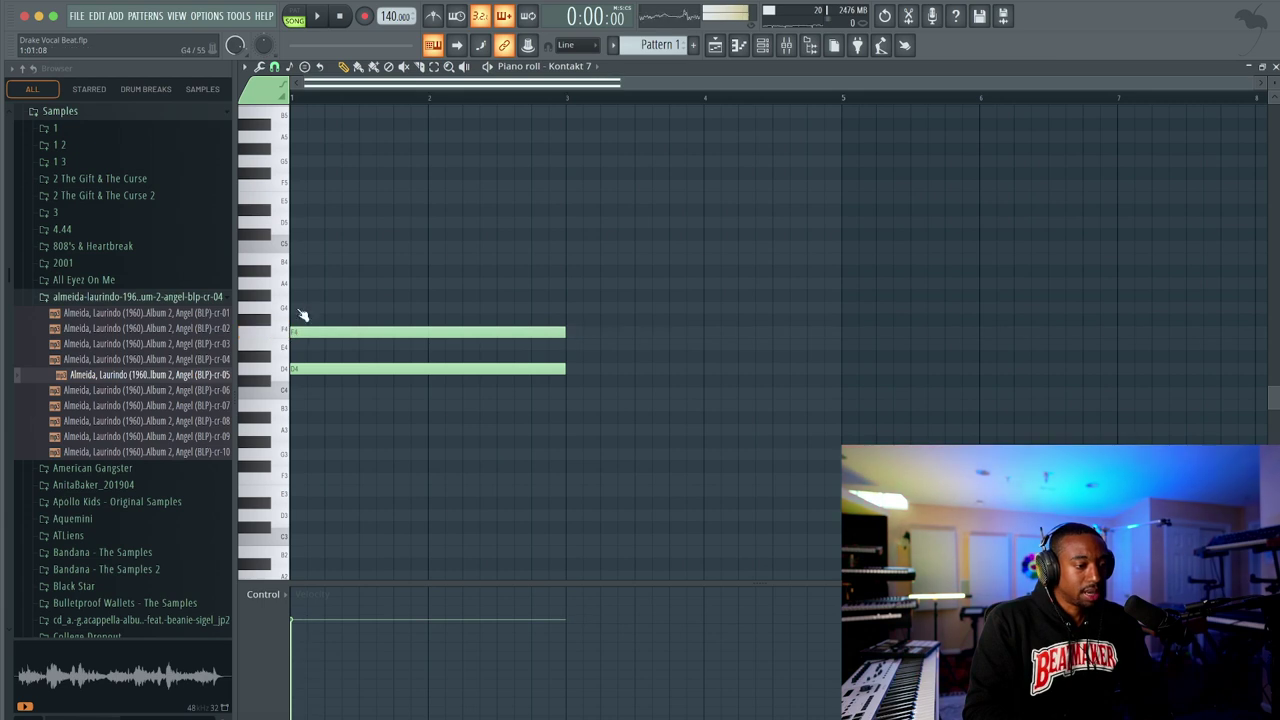
left_click(303, 283)
left_click(301, 246)
left_click_drag(298, 199, 229, 207)
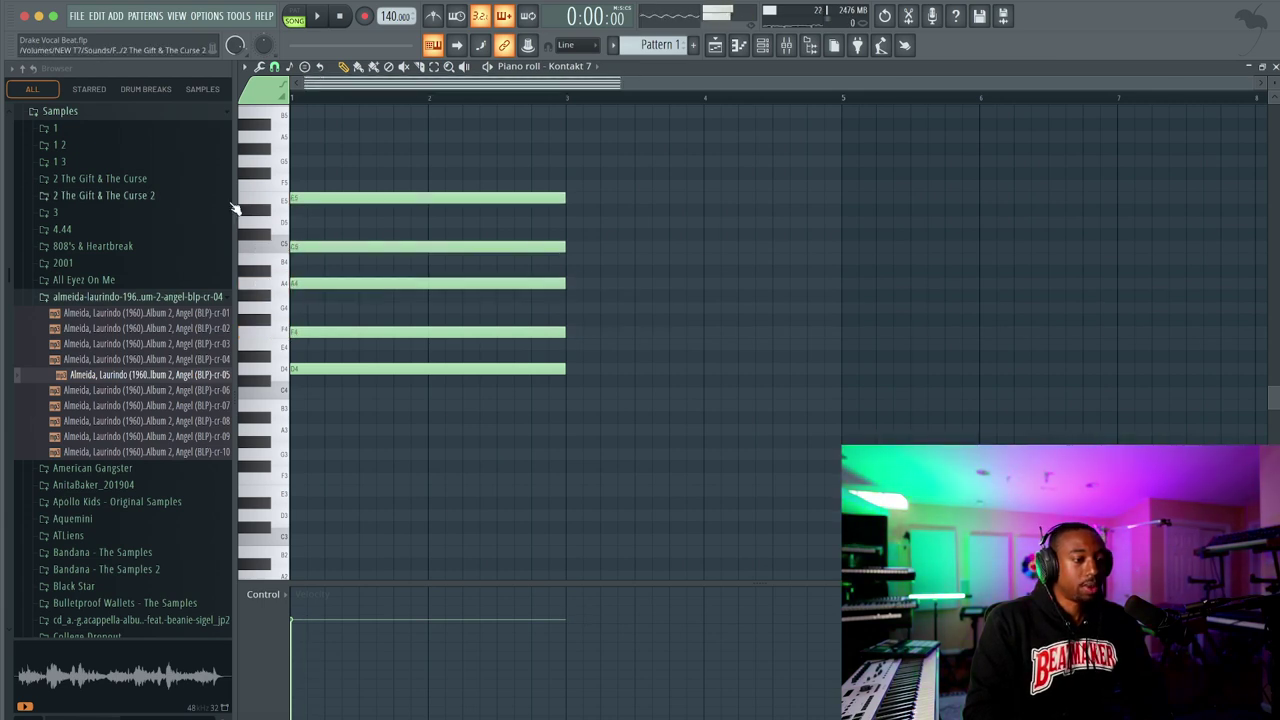
right_click(305, 331)
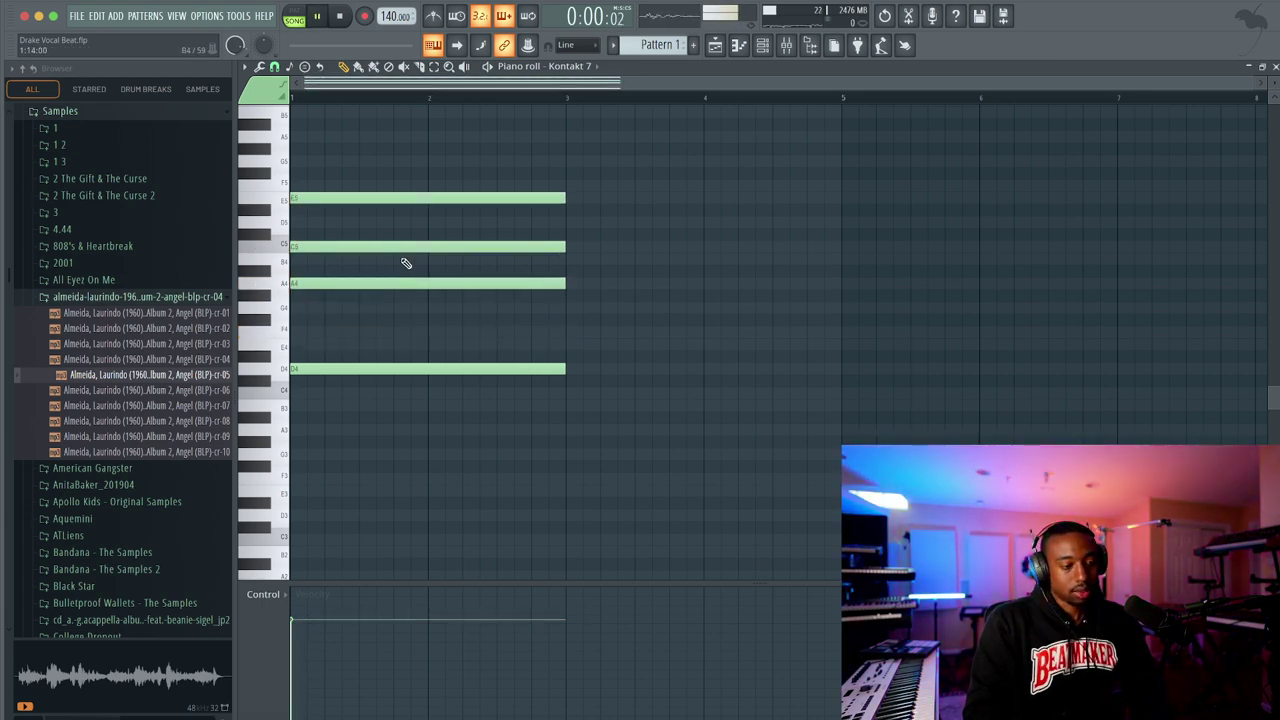
key("space")
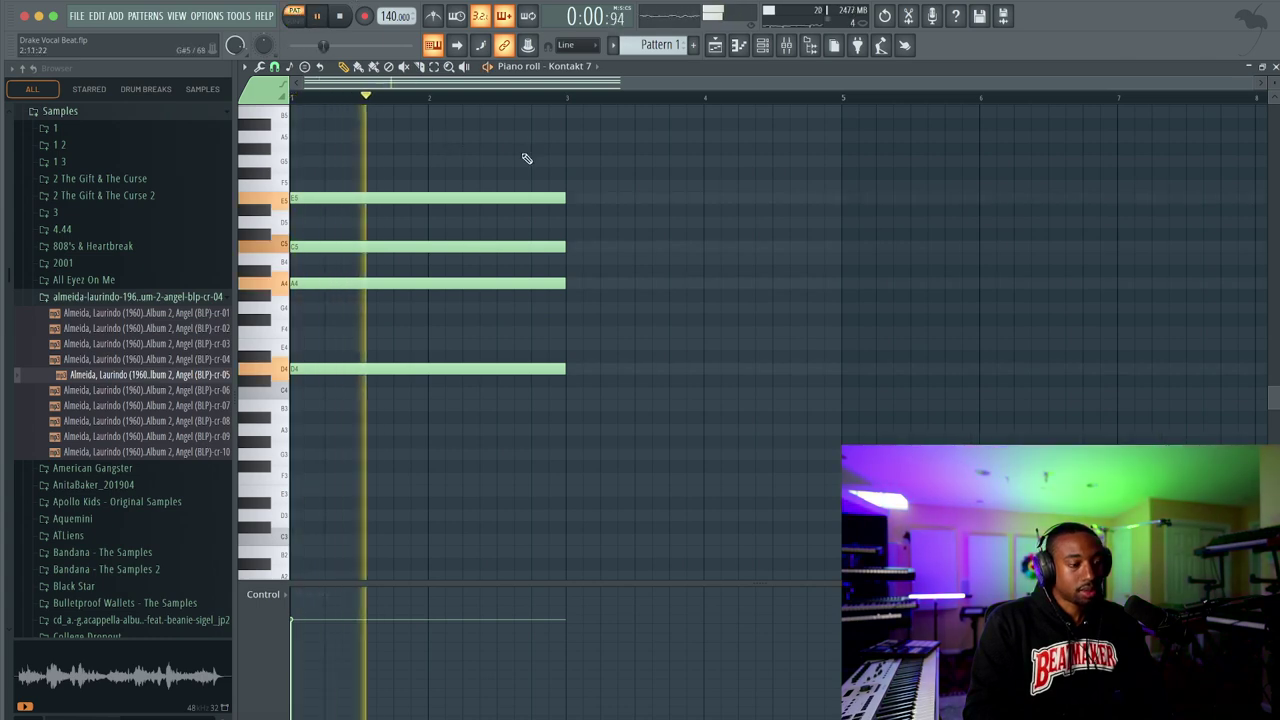
Copy the whole chord to bar 3, transposed down to A3, E4, G4 and B4, and play the progression
key("ctrl+a")
key("space")
key("space")
key("space")
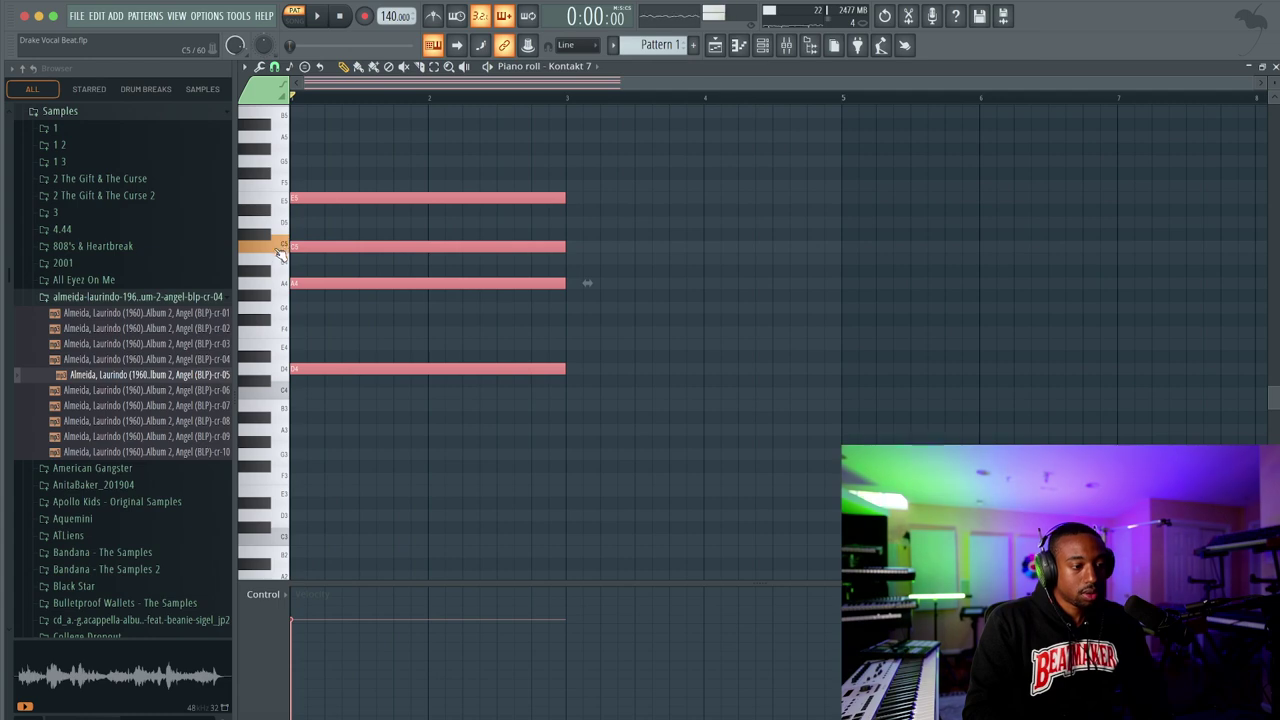
left_click_drag(305, 245, 589, 320)
scroll(573, 312, "right", 2)
scroll(433, 304, "left", 2)
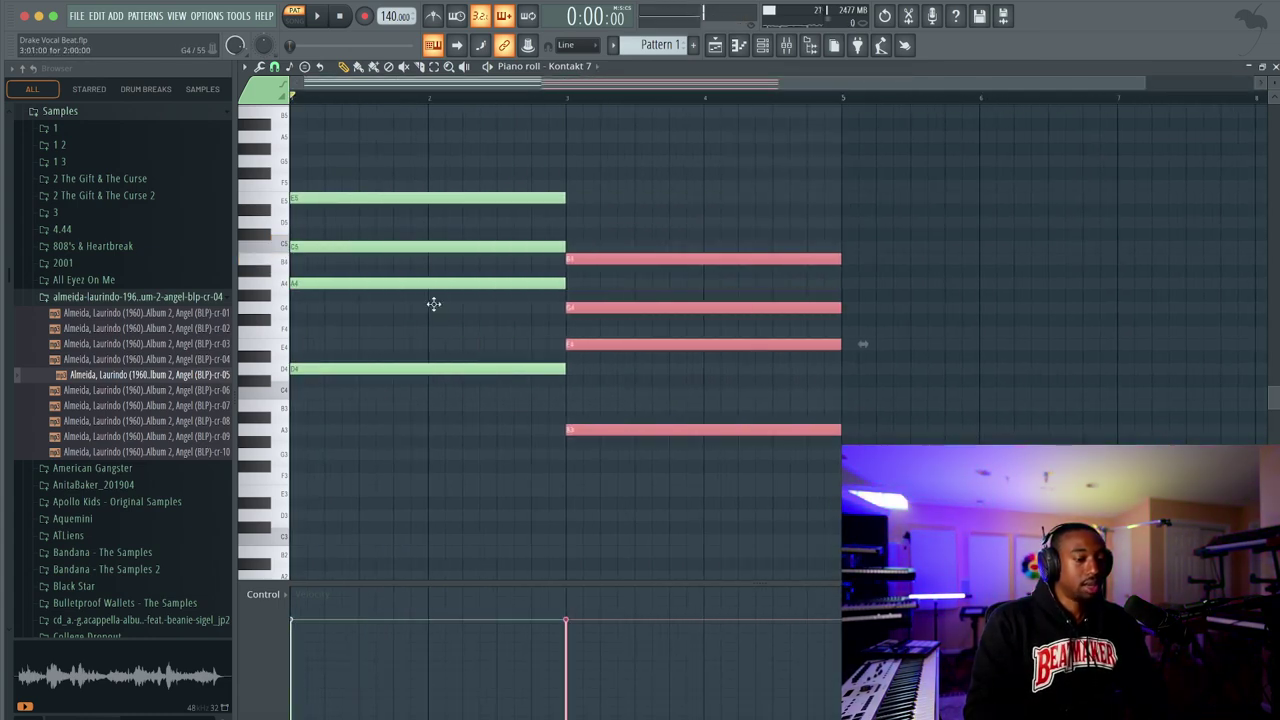
key("space")
Place Pattern 1 at bar 1 of Track 1 in the playlist and play it in song mode
left_click(715, 45)
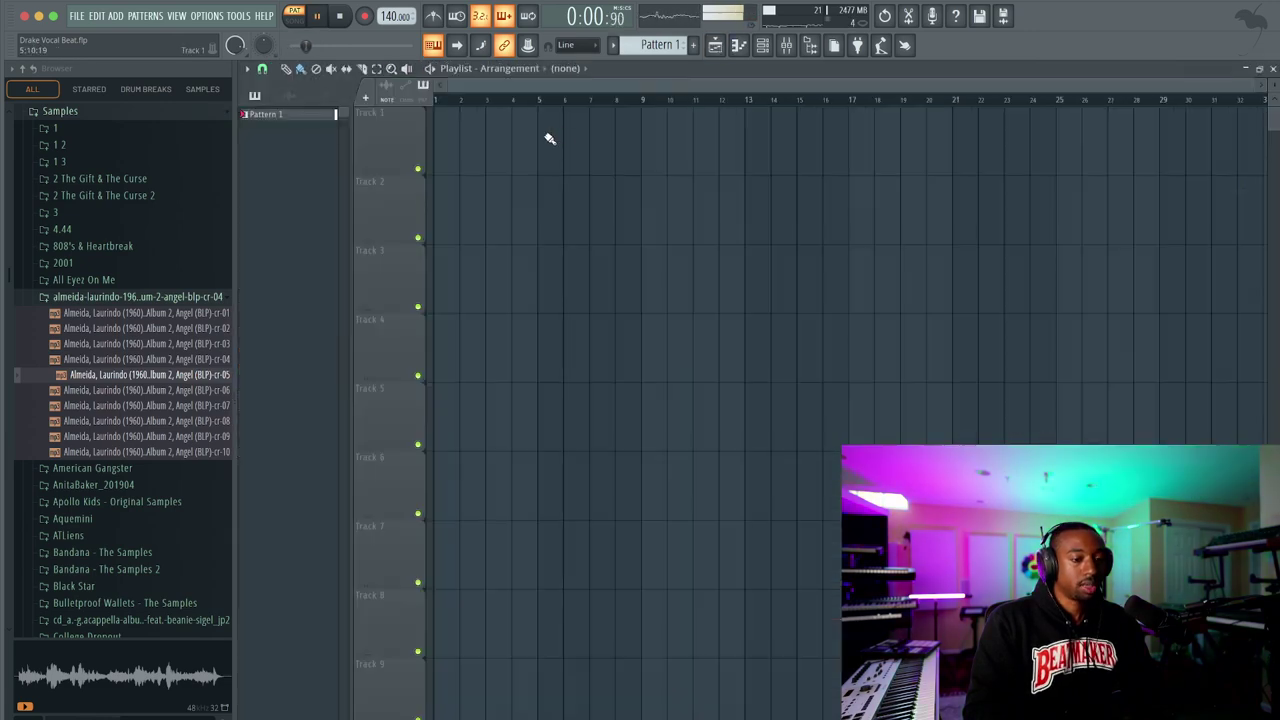
left_click(447, 143)
key("space")
left_click(295, 19)
key("space")
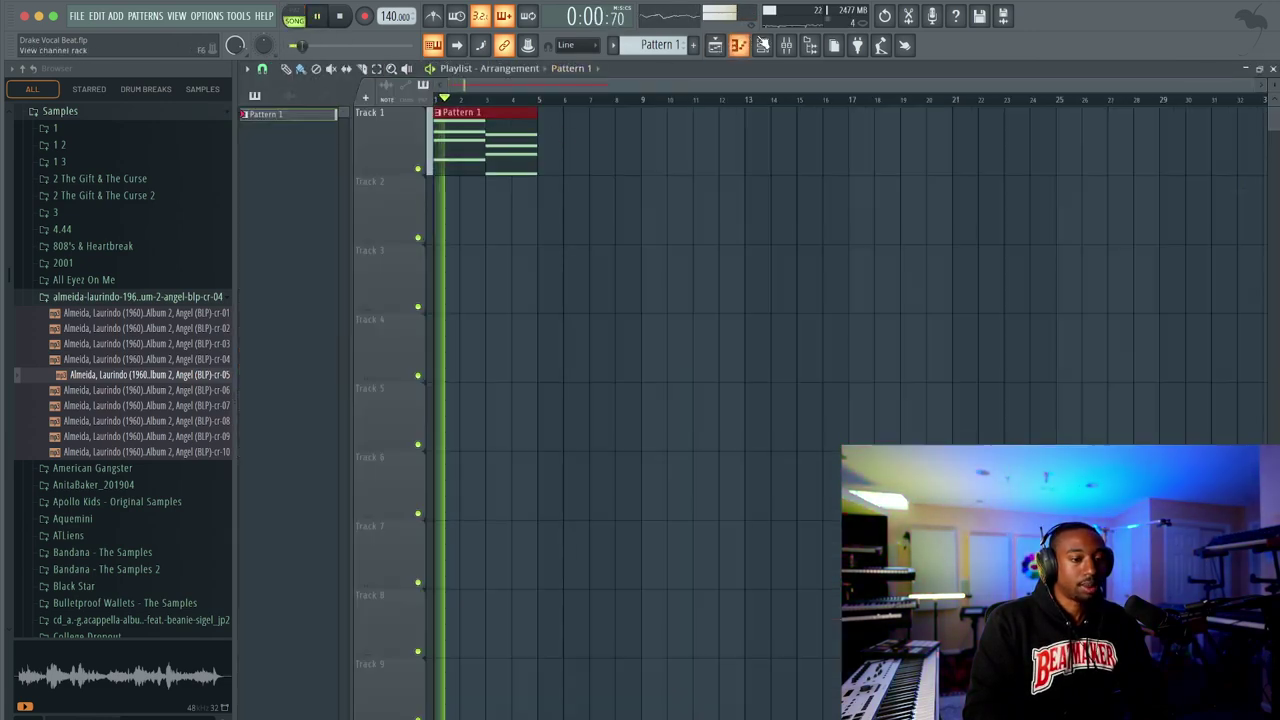
Duplicate both chords in Kontakt 7's piano roll so the copies fill bars 5 to 8
left_click(763, 45)
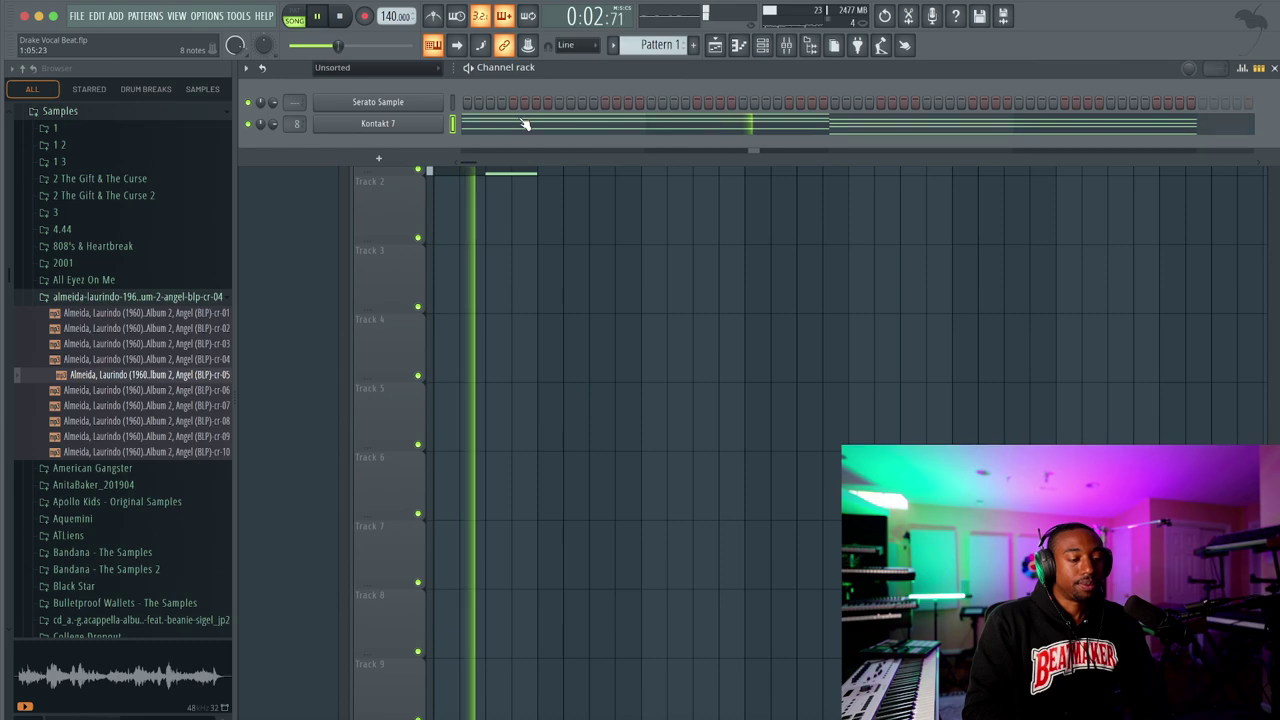
left_click(465, 123)
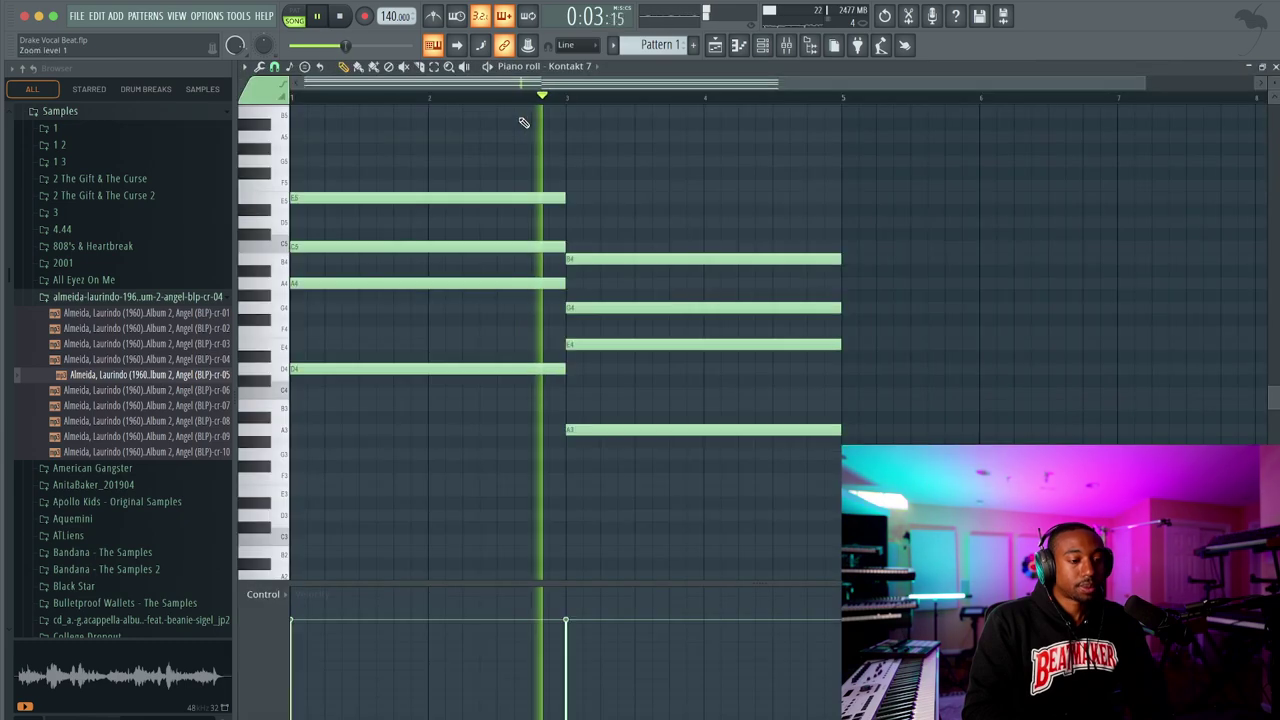
left_click(811, 46)
scroll(487, 241, "down", 3)
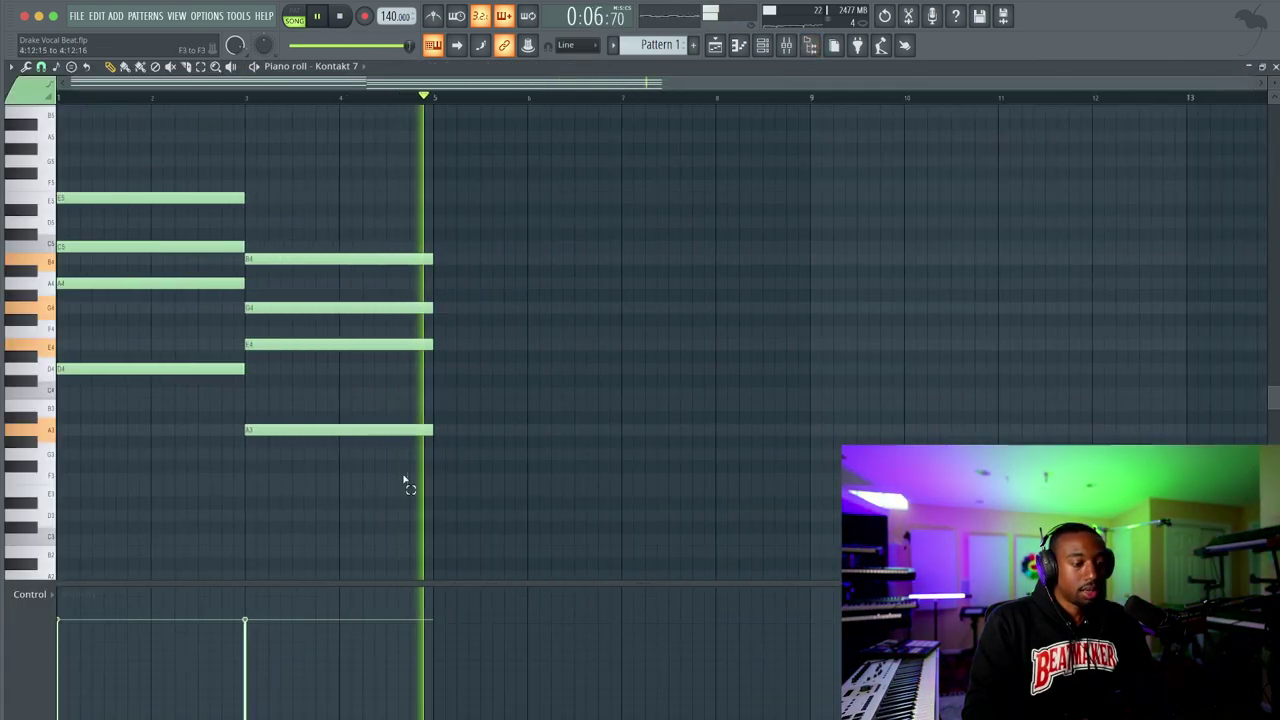
key("super+a")
key("space")
left_click_drag(95, 196, 477, 197)
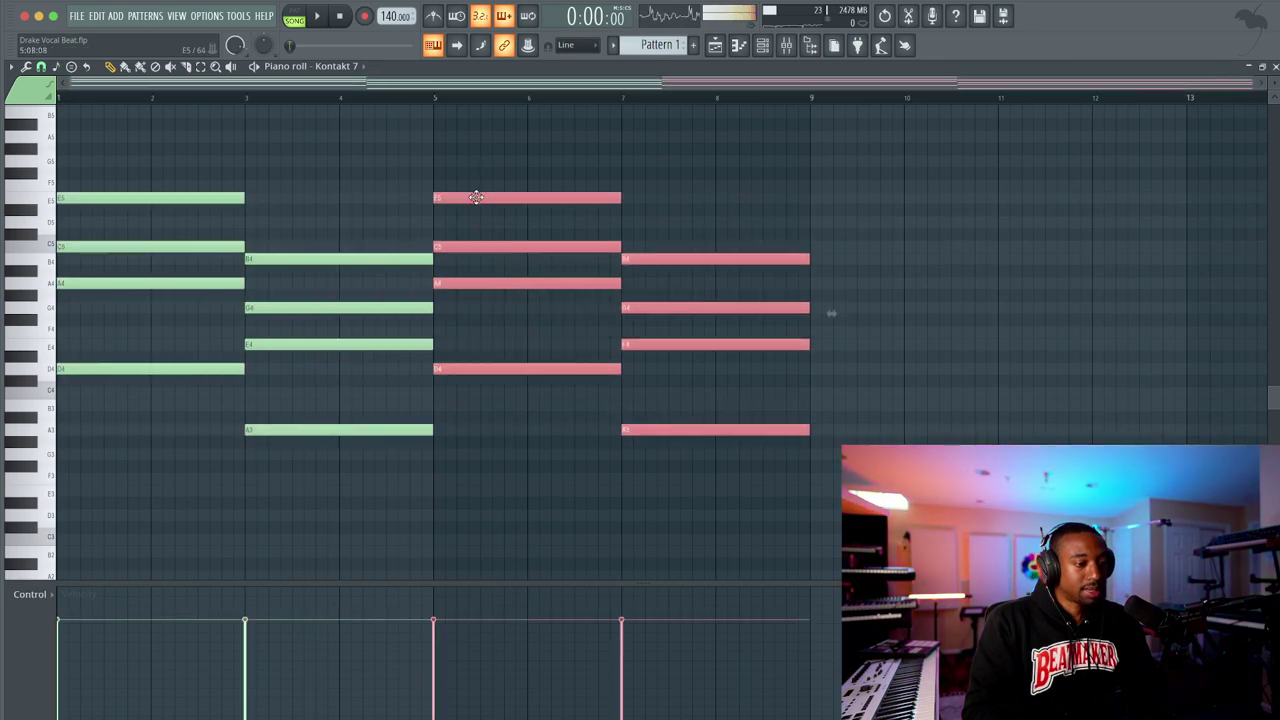
Shorten all four notes of the last chord at bar 7 to one bar
left_click_drag(643, 251, 665, 424)
left_click_drag(794, 242, 757, 475)
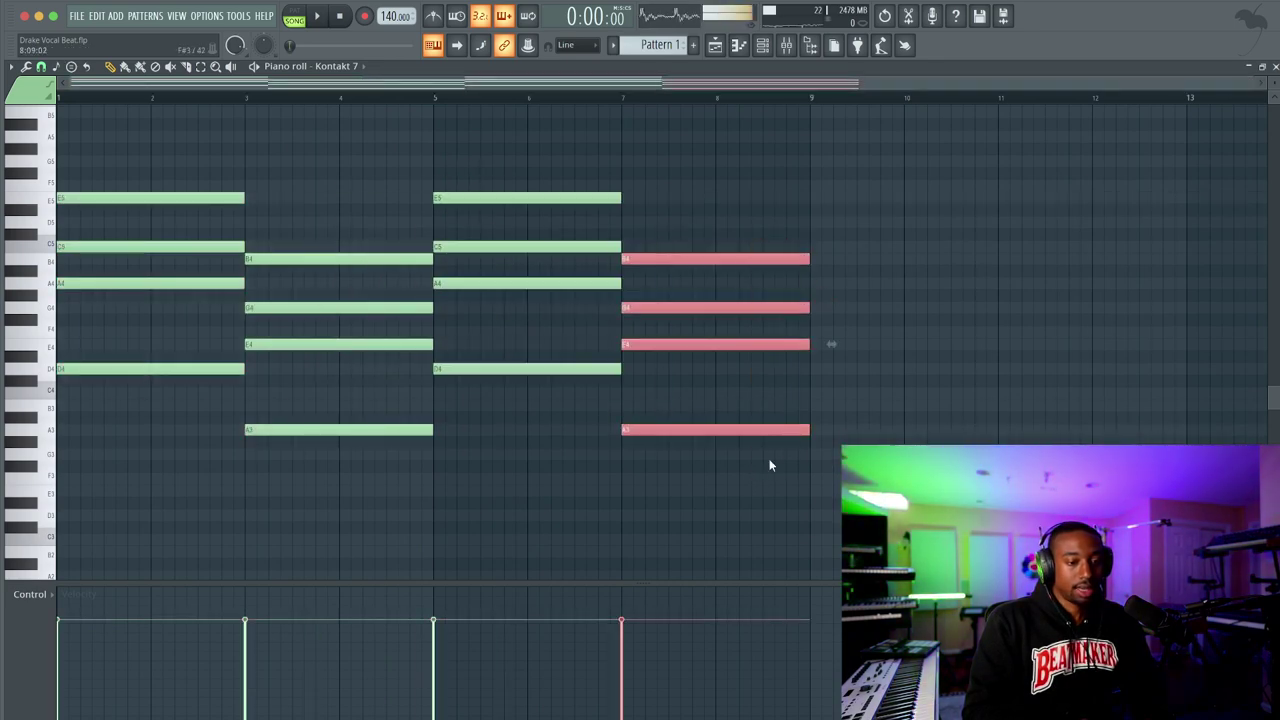
left_click_drag(810, 430, 724, 430)
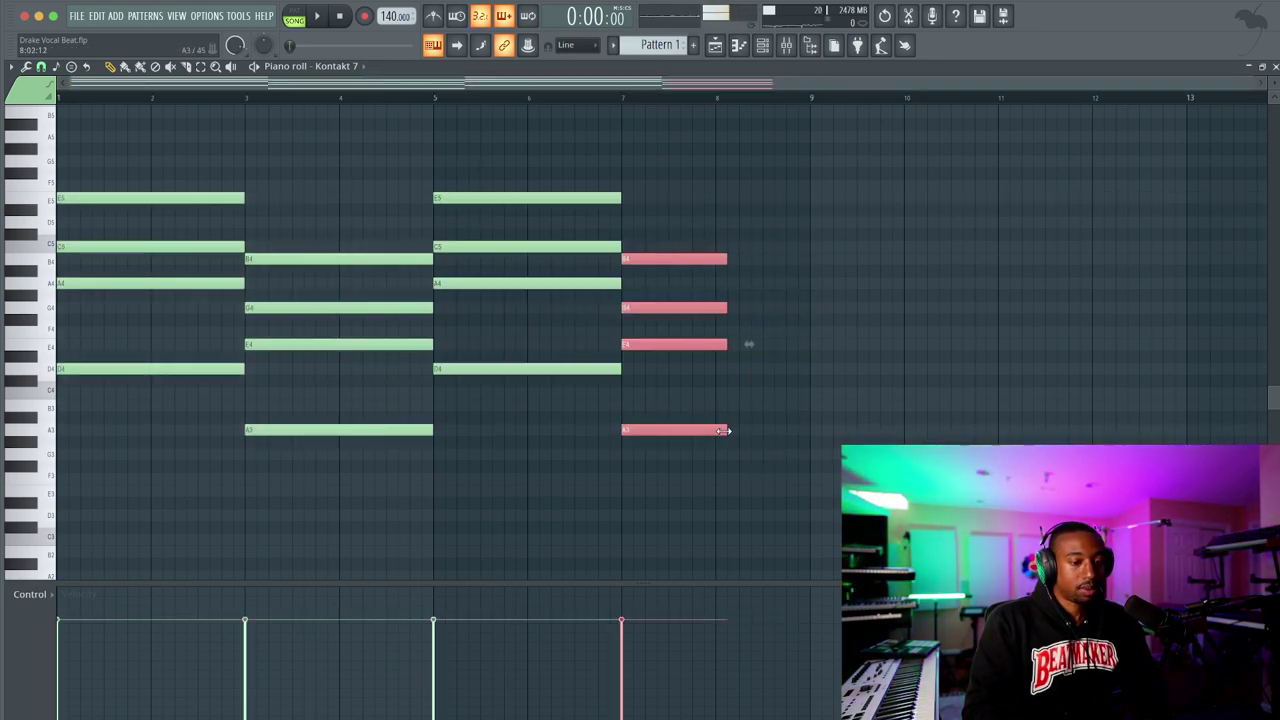
Add a one-bar 6add9 chord rooted on A3 at bar 8
left_click(70, 68)
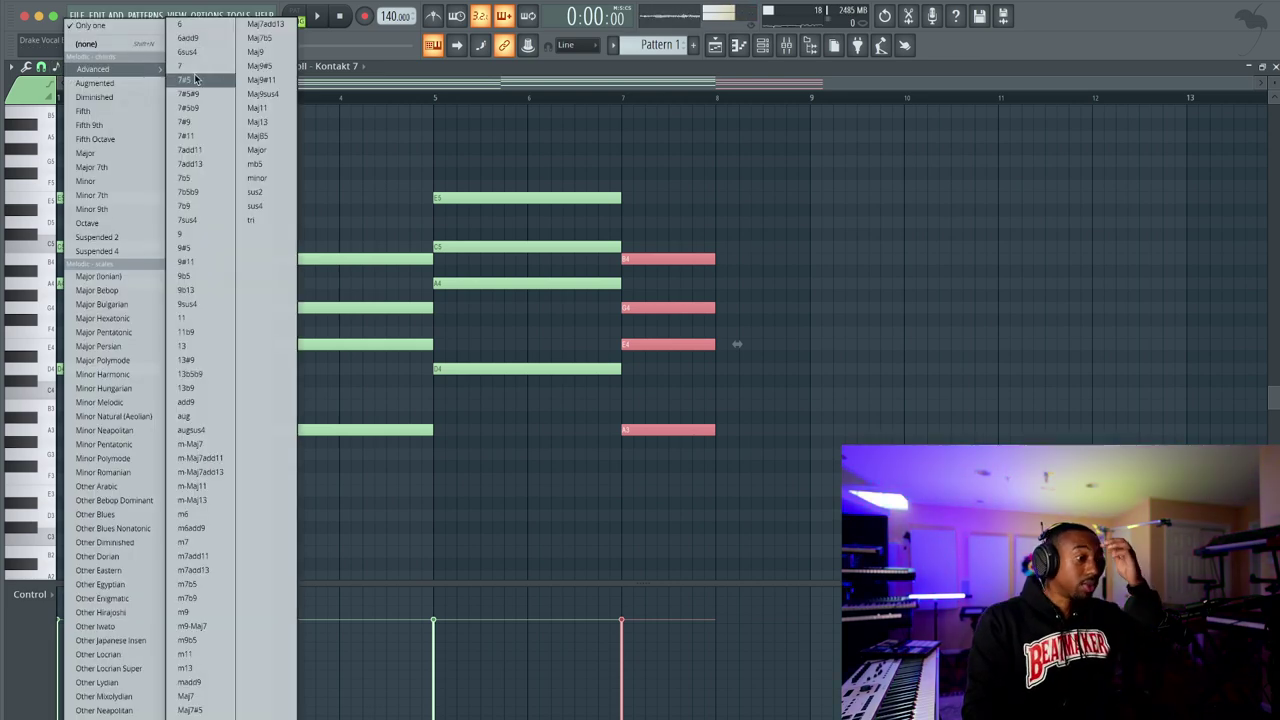
left_click(219, 41)
left_click_drag(730, 450, 721, 418)
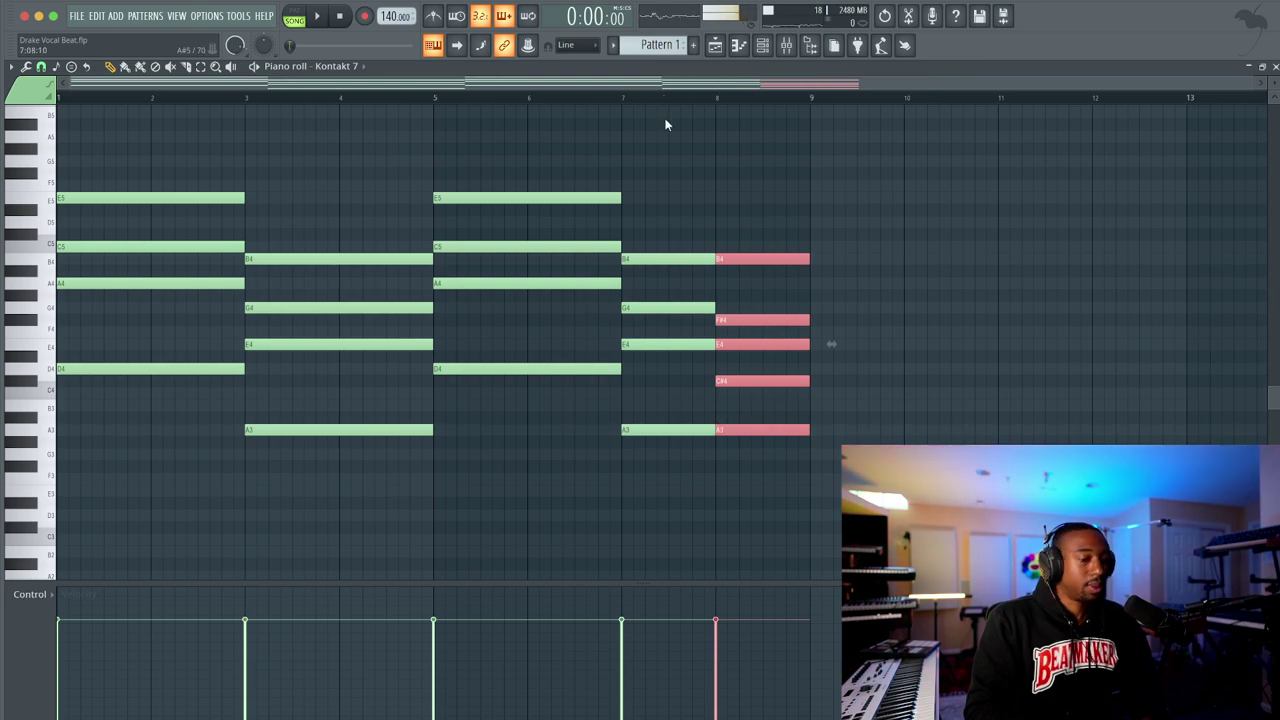
Play back the ending from just before bar 7 and delete the E4 note from the 6add9 chord at bar 8
left_click(583, 96, "ctrl")
scroll(588, 116, "right", 1)
scroll(537, 110, "right", 2)
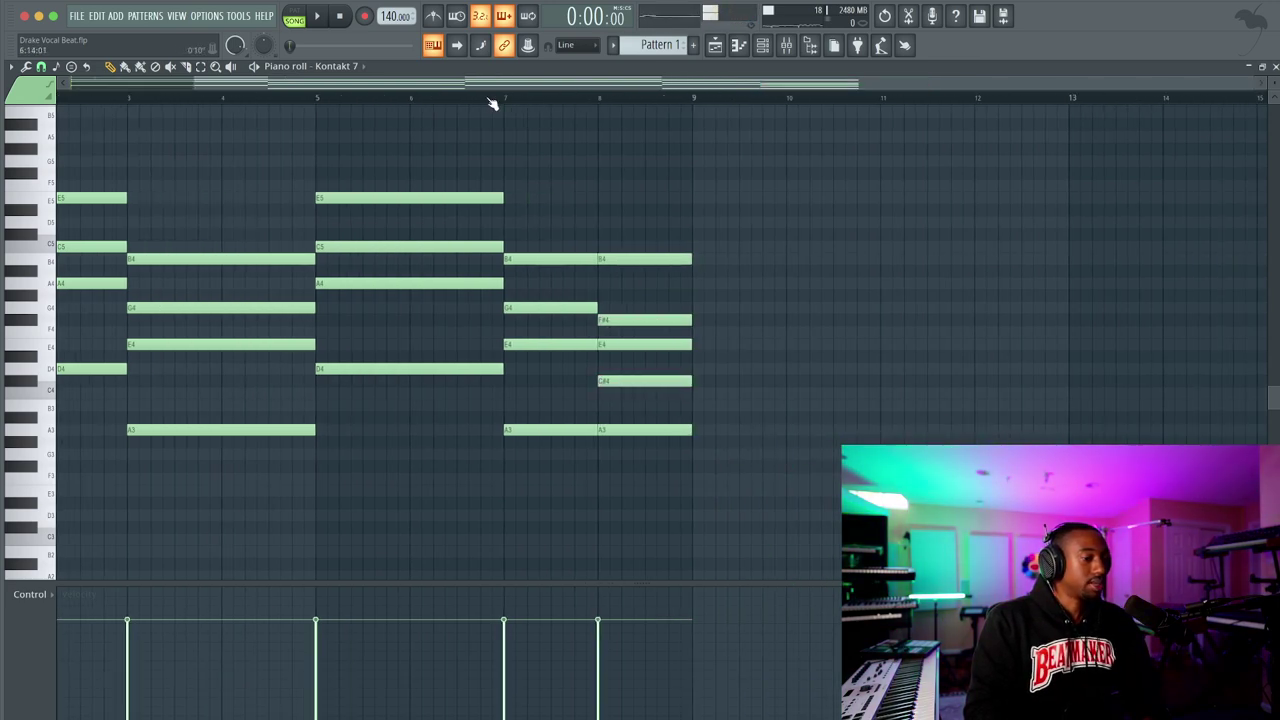
left_click(486, 98)
key("space")
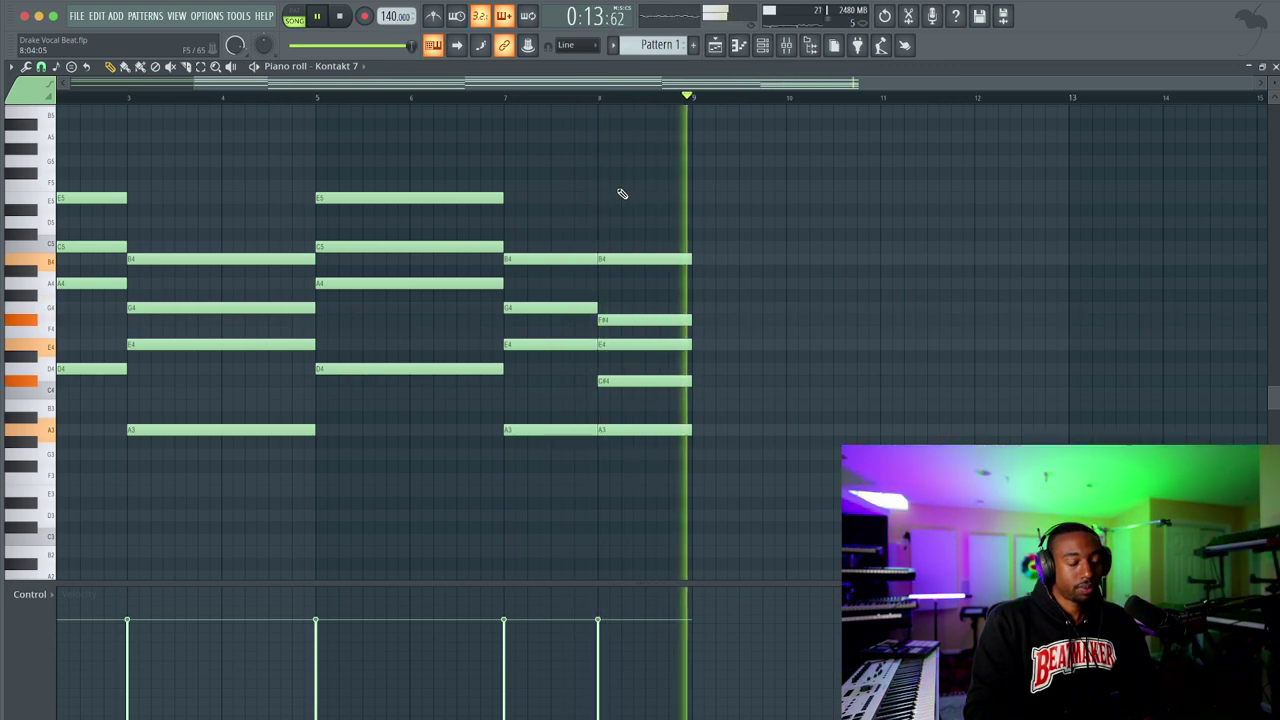
key("space")
left_click(629, 381, "ctrl")
left_click(624, 348)
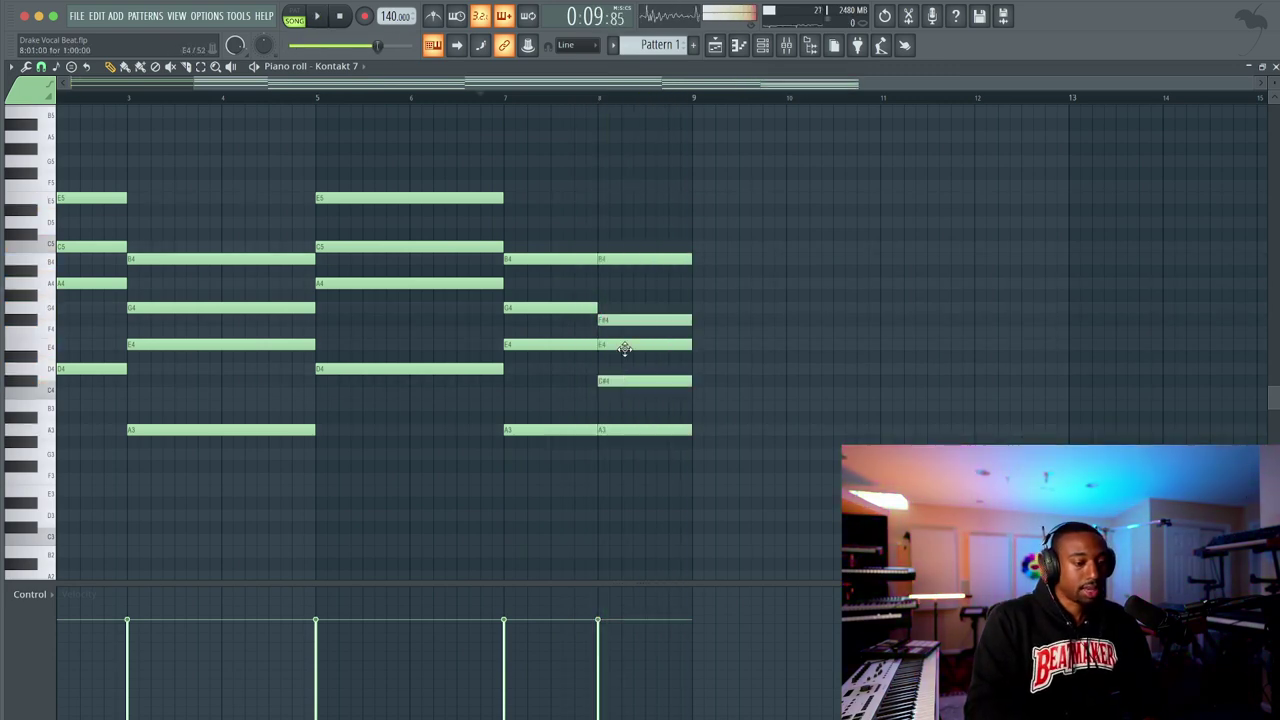
right_click(624, 348)
key("space")
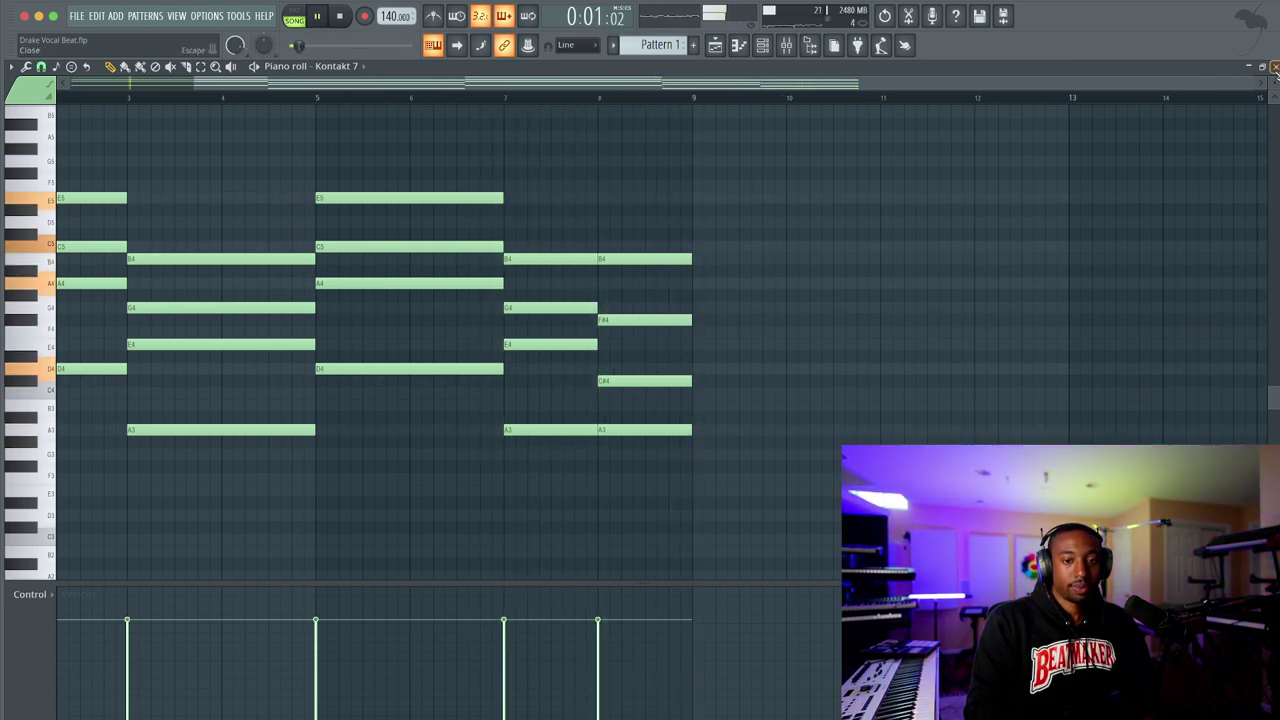
Add a second Pattern 1 clip at bar 9 on Track 1, play the arrangement and show the channel rack
left_click(1274, 68)
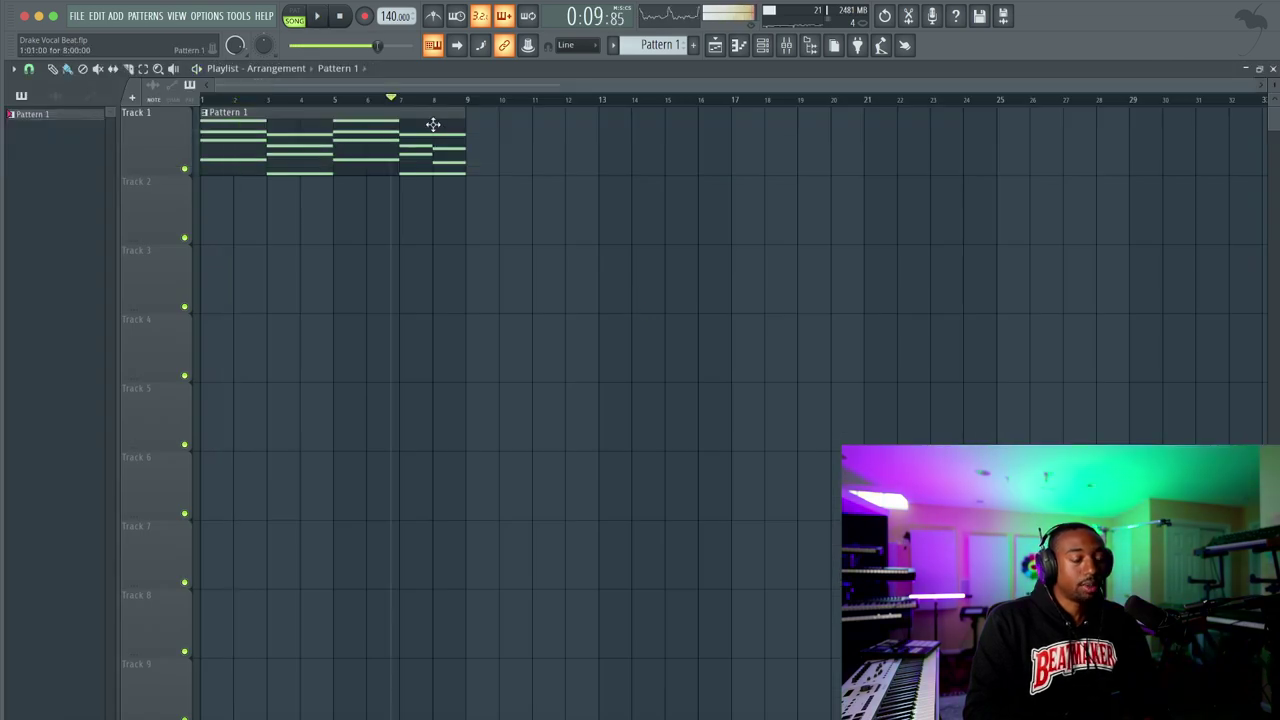
left_click(472, 130)
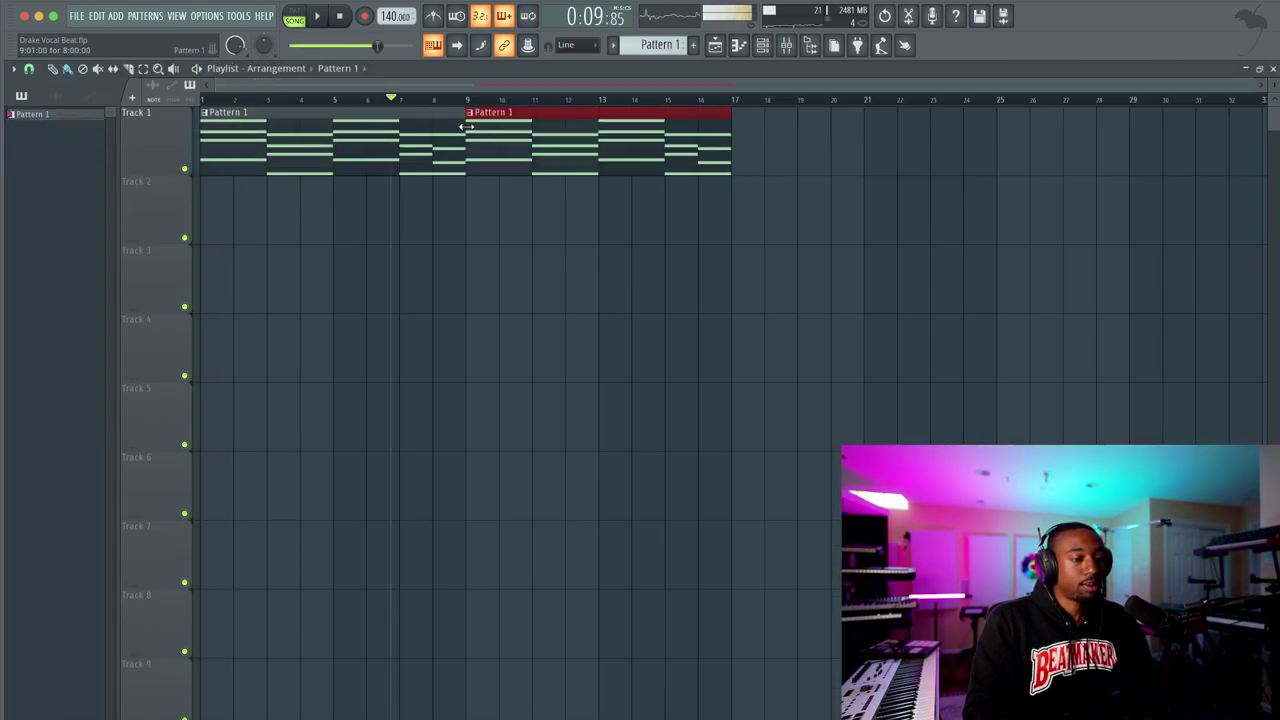
key("space")
left_click(762, 45)
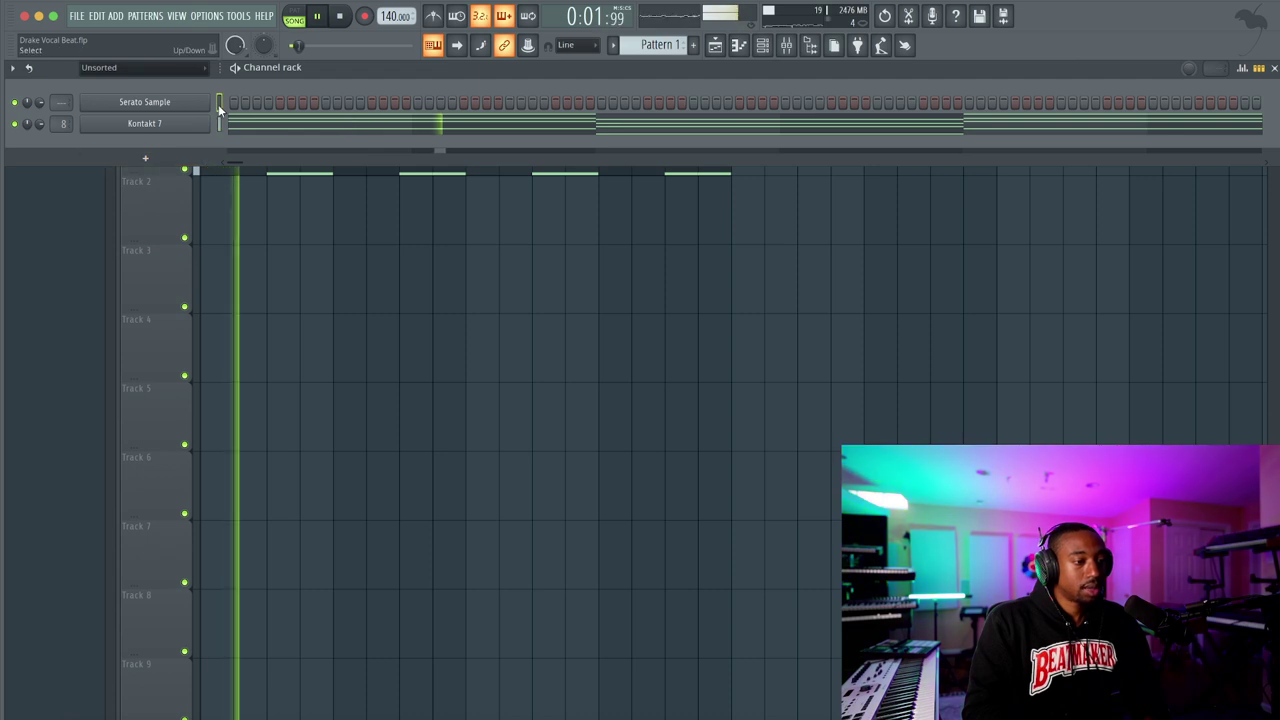
Route the Serato Sample channel to mixer track 9 and auto-slice its loaded sample onto the pads with Find Samples
key("super+l")
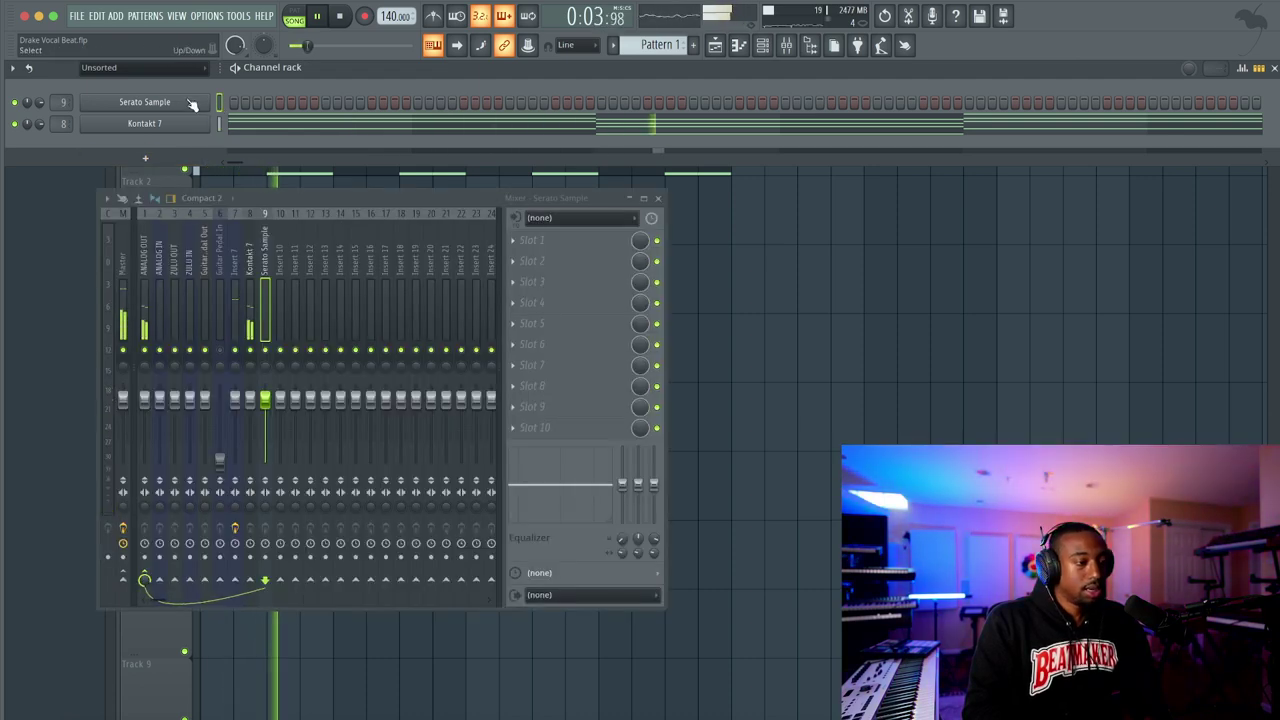
left_click(190, 104)
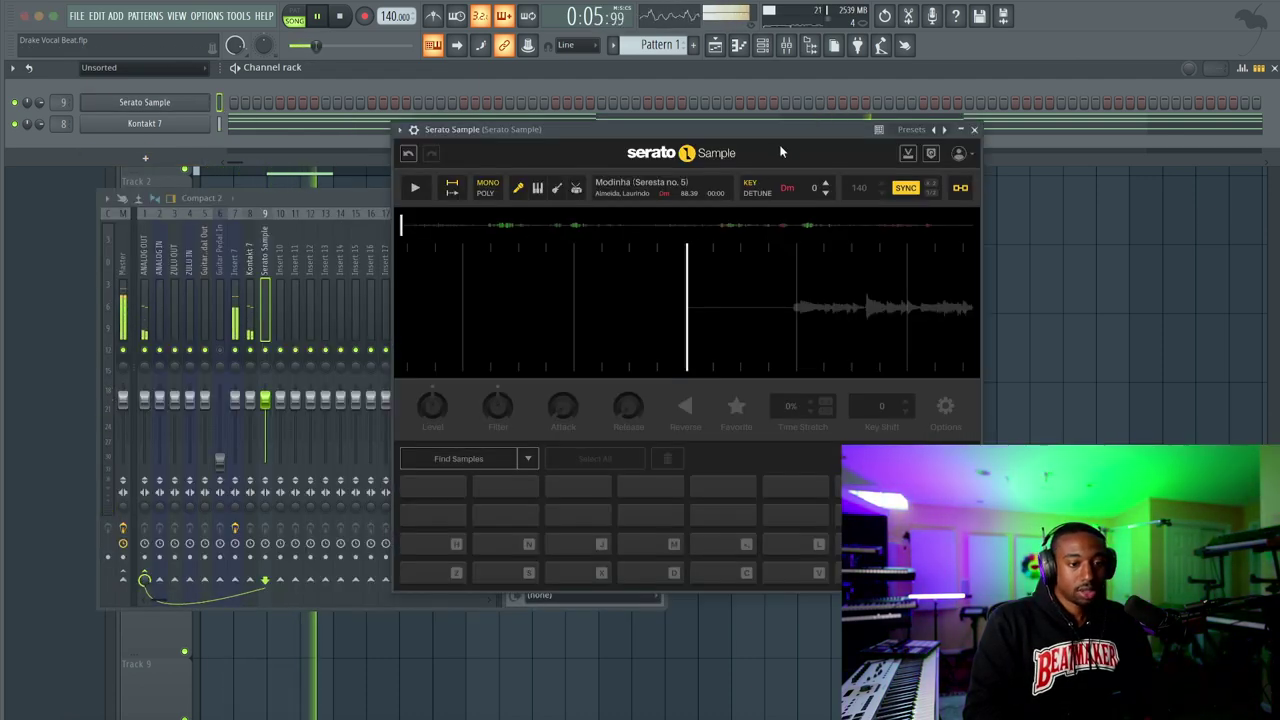
left_click_drag(777, 129, 532, 129)
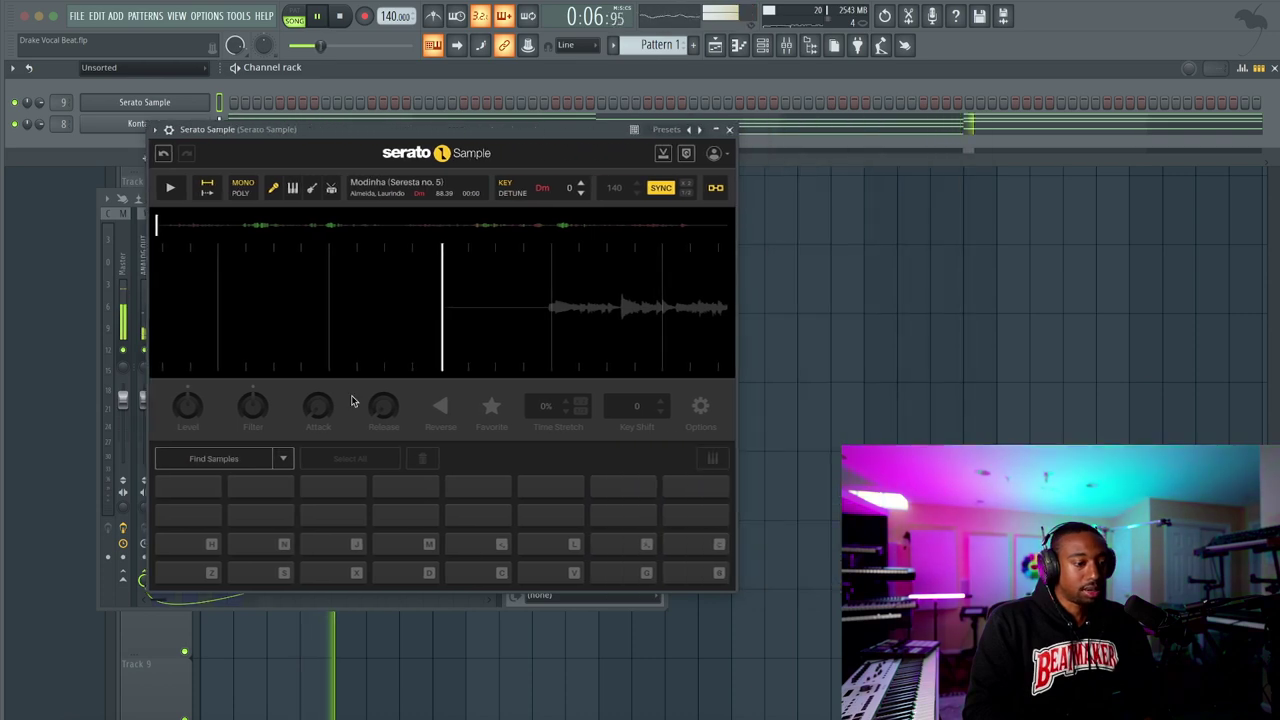
left_click(226, 456)
Audition the sample slices on the two lowest pad rows over the playing chords and close Serato Sample
left_click(208, 573)
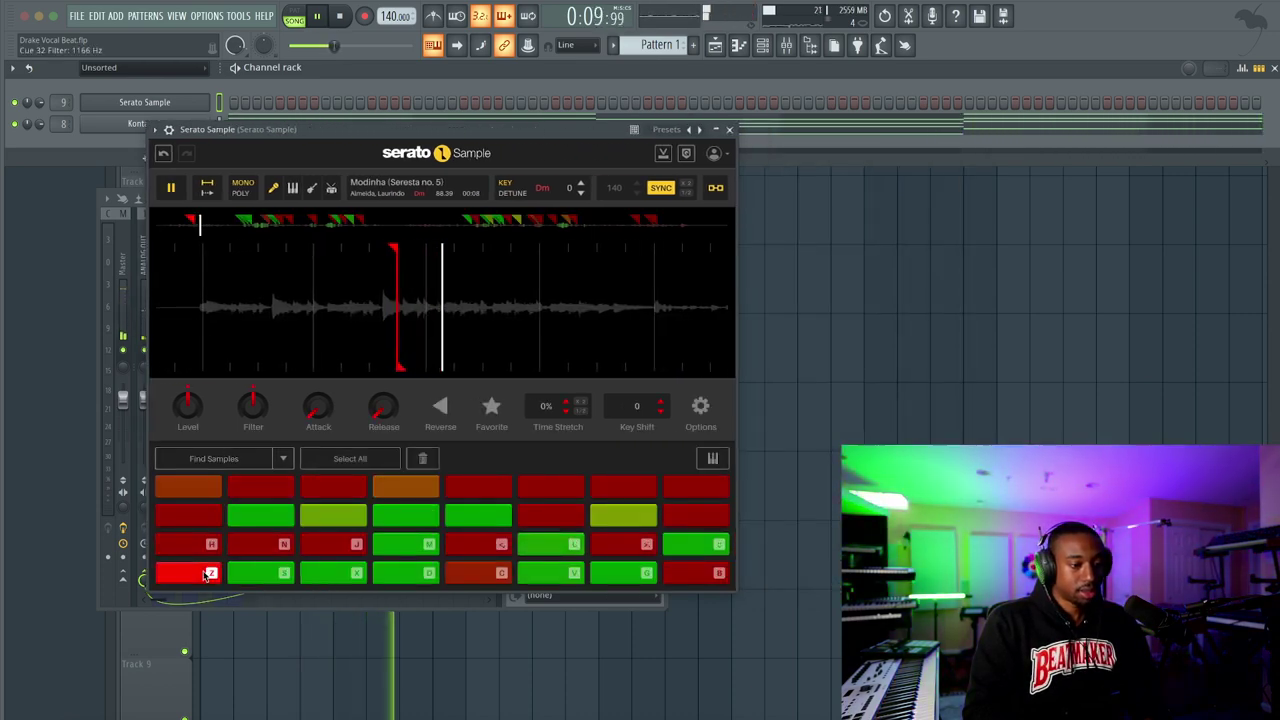
left_click(340, 573)
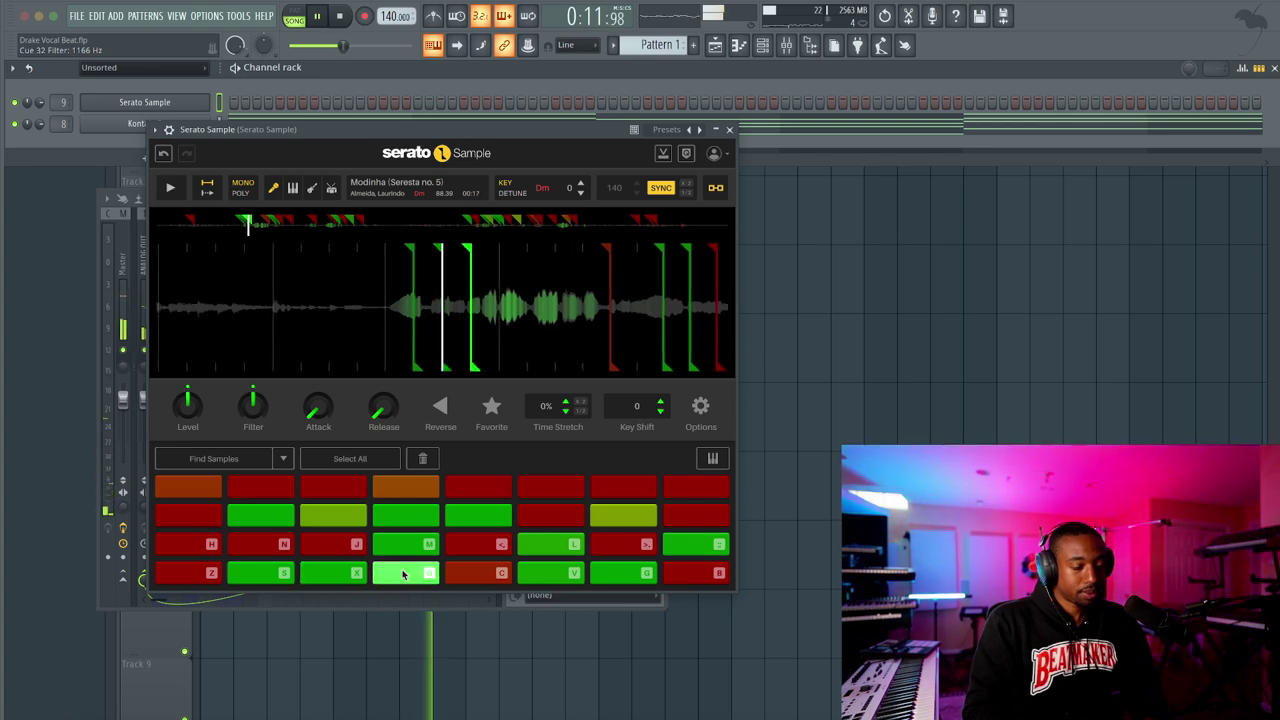
left_click(472, 571)
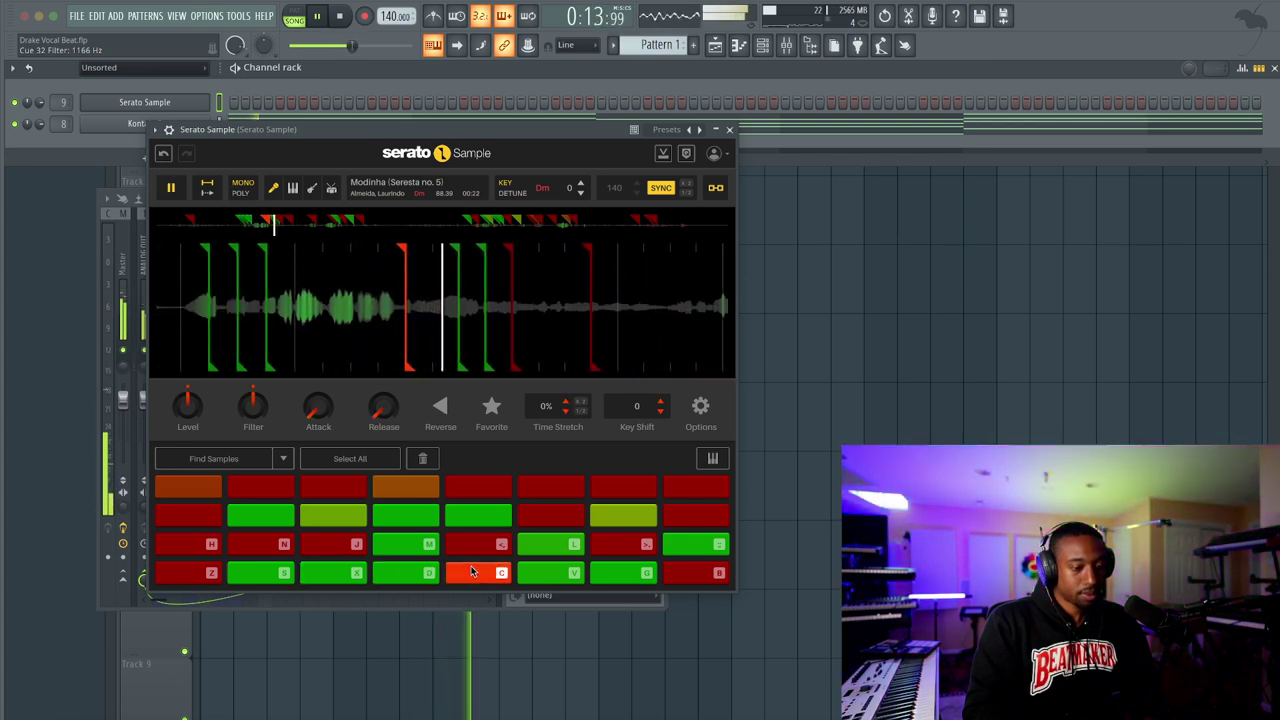
left_click(472, 571)
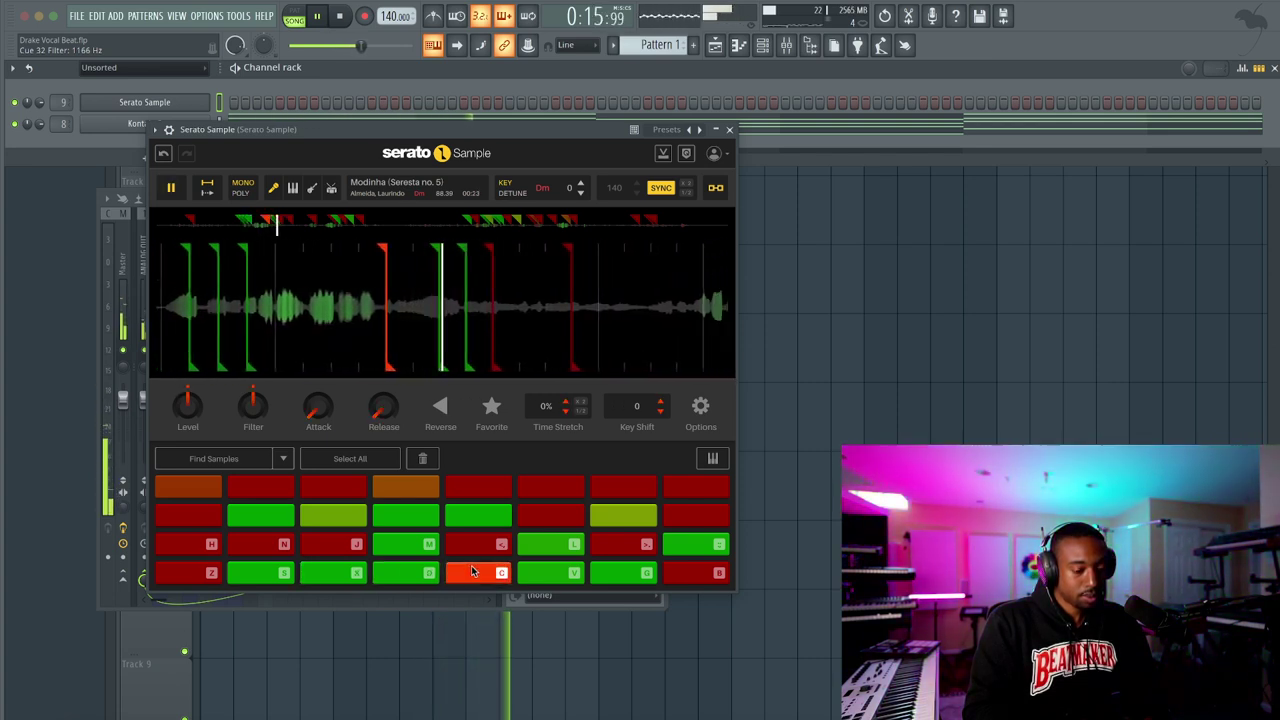
left_click(536, 574)
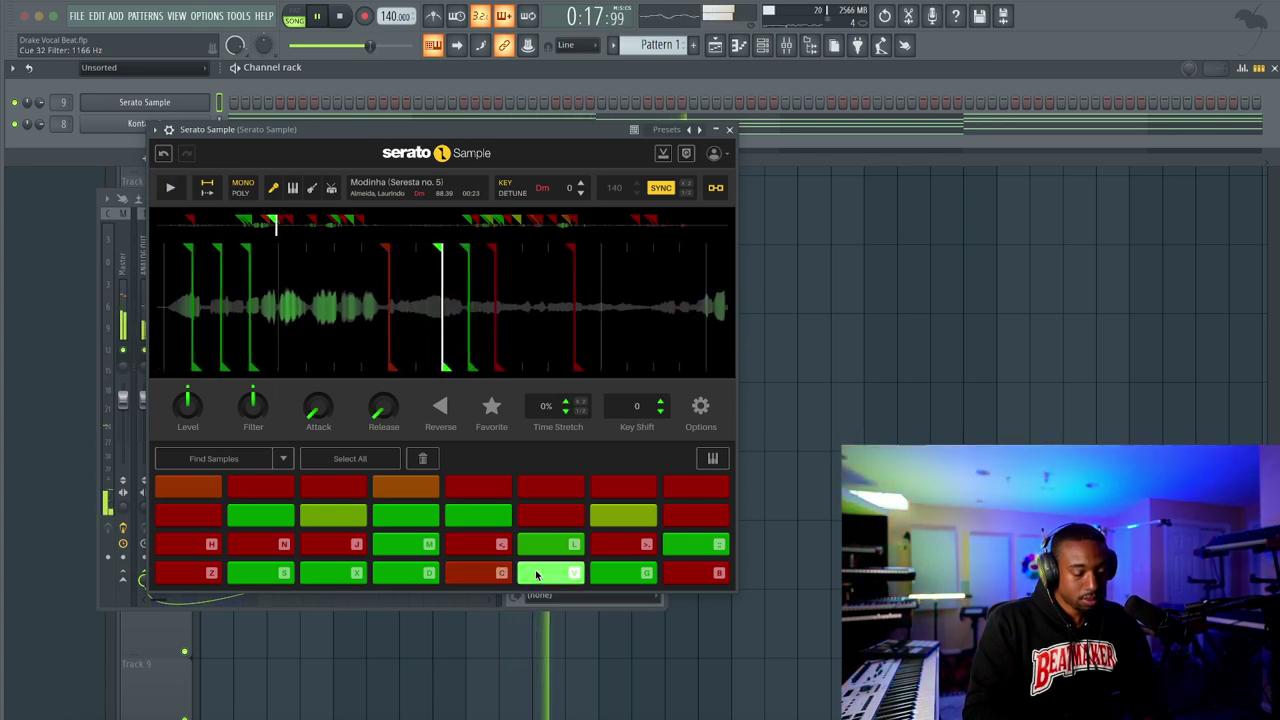
left_click(668, 574)
left_click(668, 574)
left_click(644, 574)
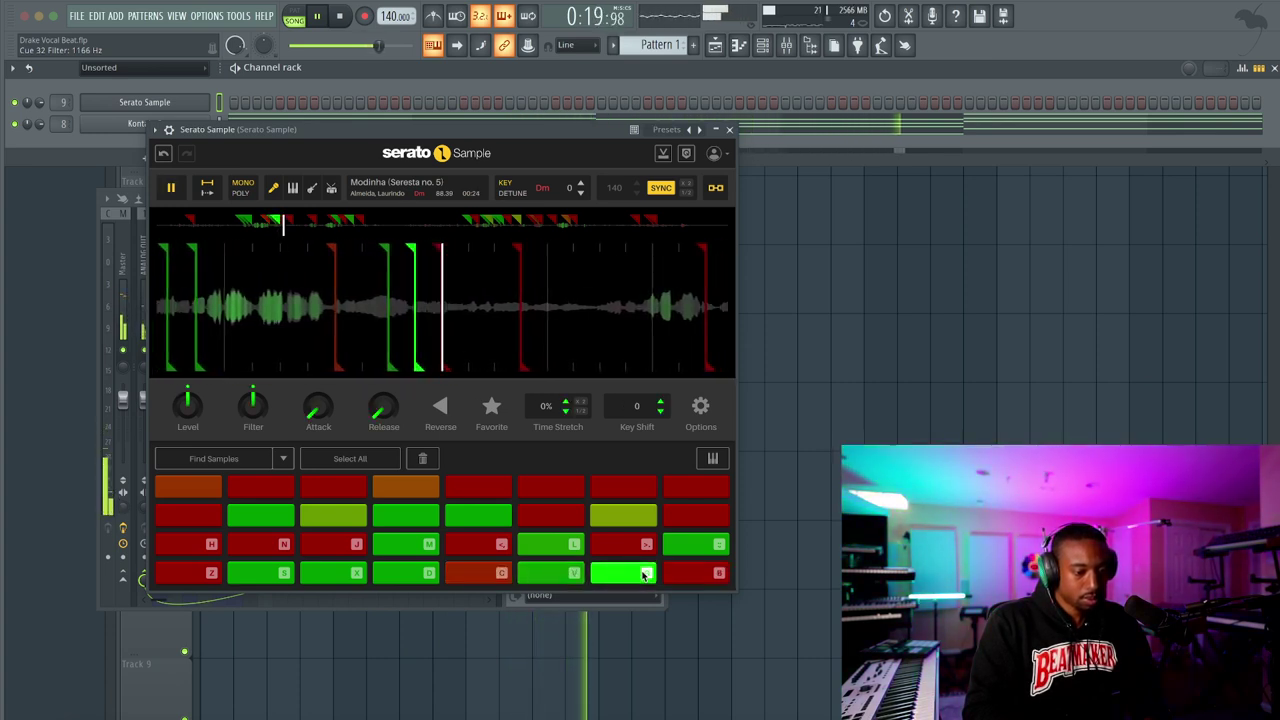
left_click(677, 550)
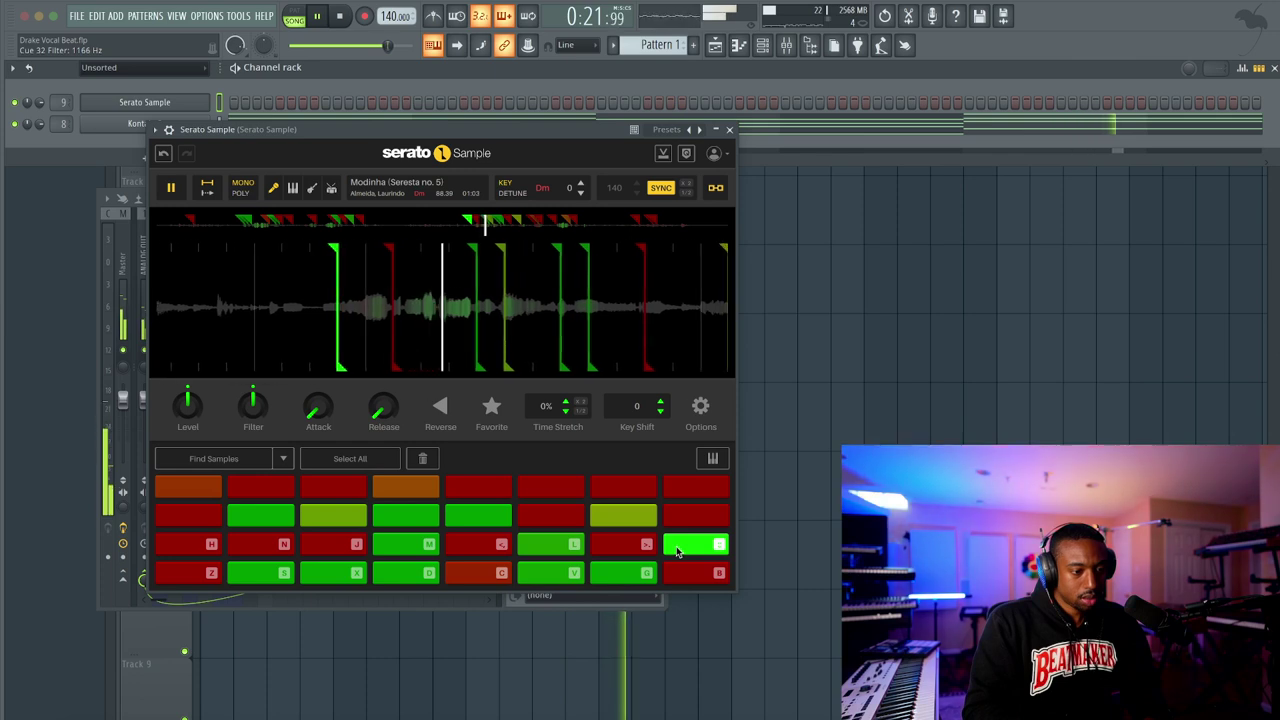
left_click(627, 546)
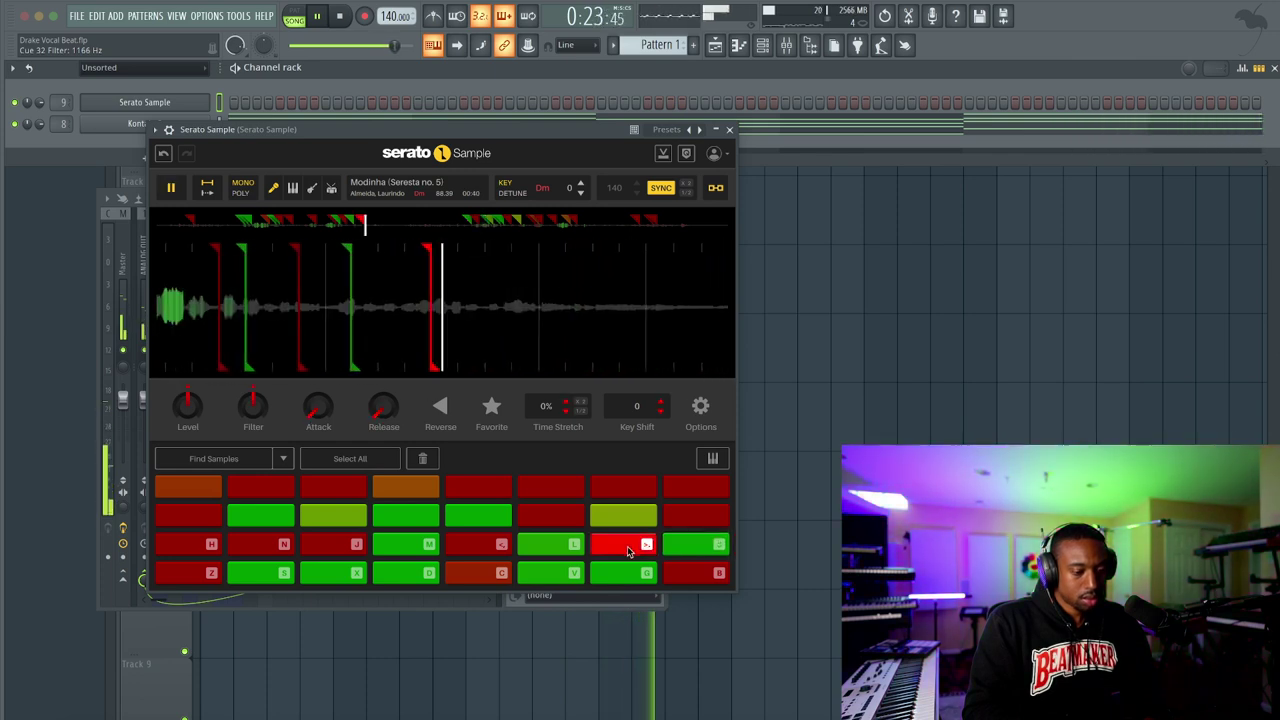
left_click(540, 545)
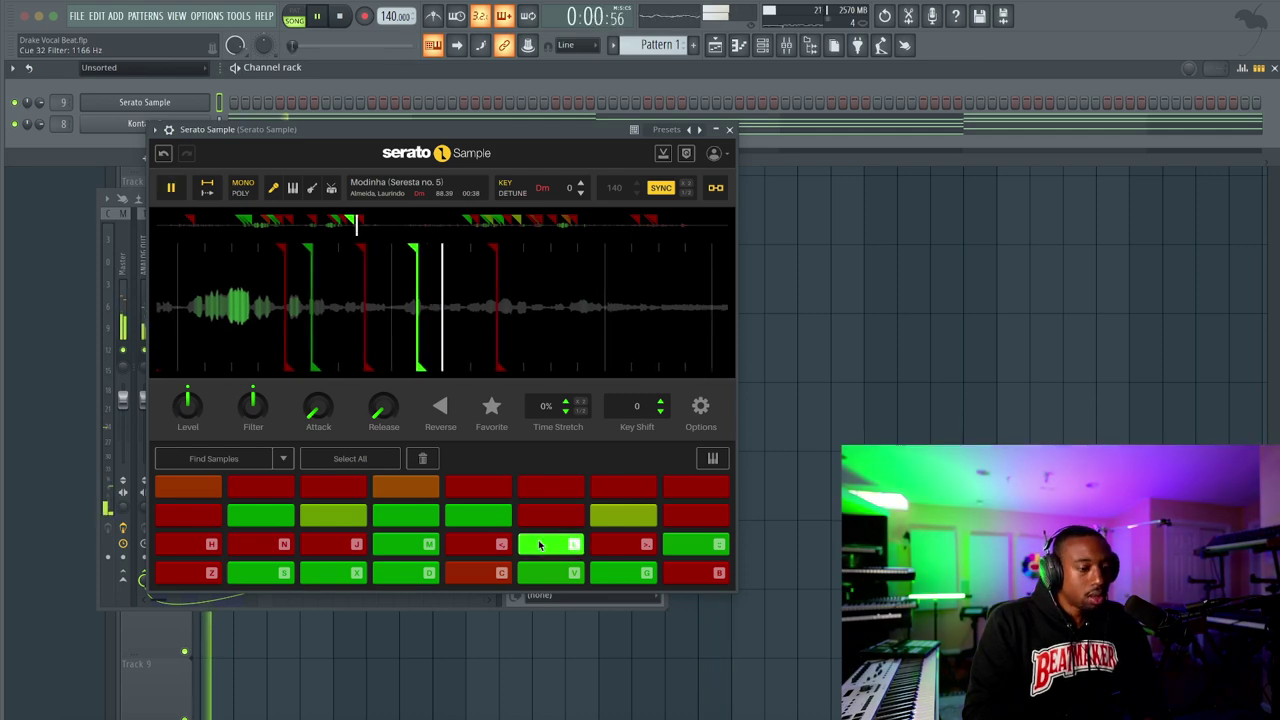
left_click(729, 131)
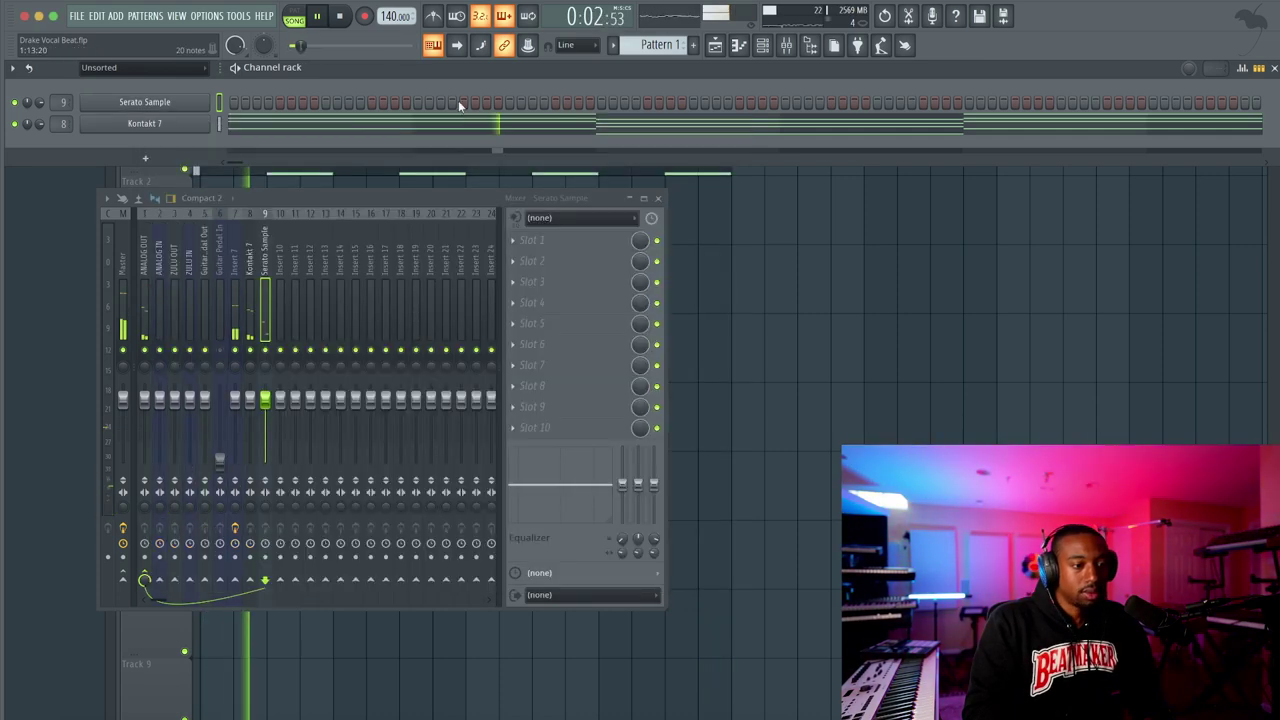
Create an empty Pattern 2 and open the Serato Sample channel in the piano roll
left_click(690, 44)
left_click(760, 67)
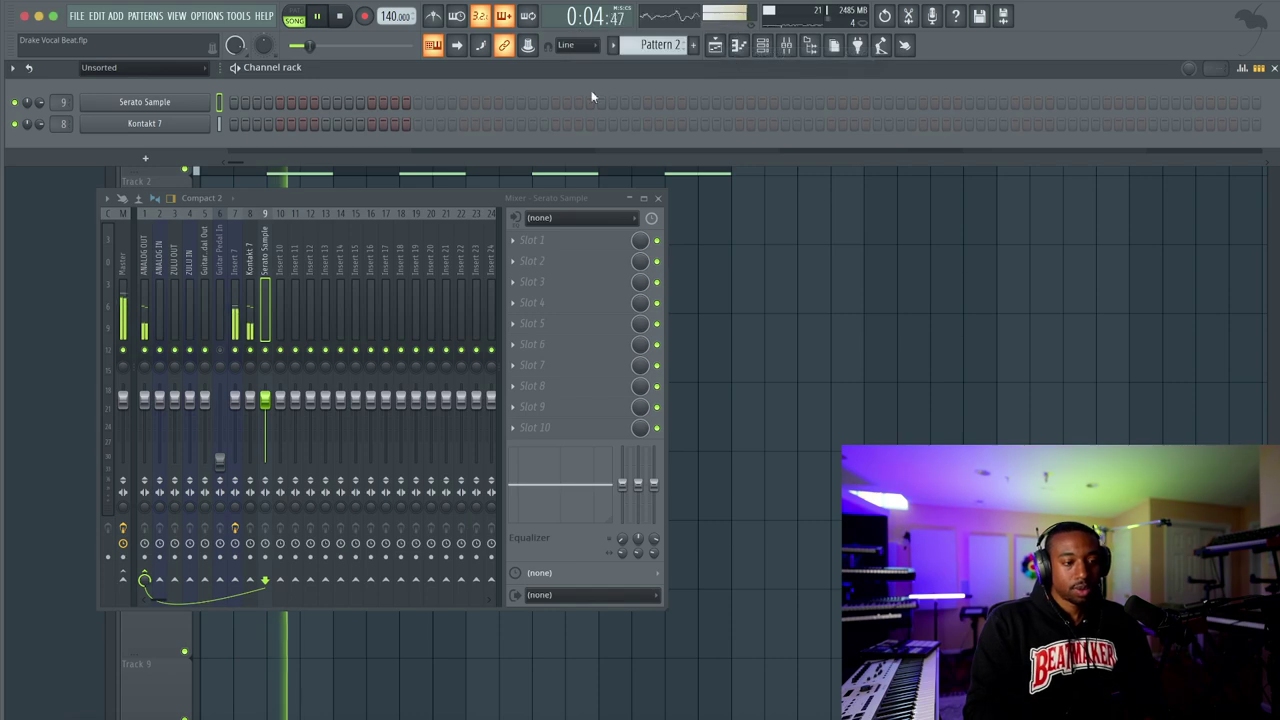
right_click(220, 96)
left_click(250, 100)
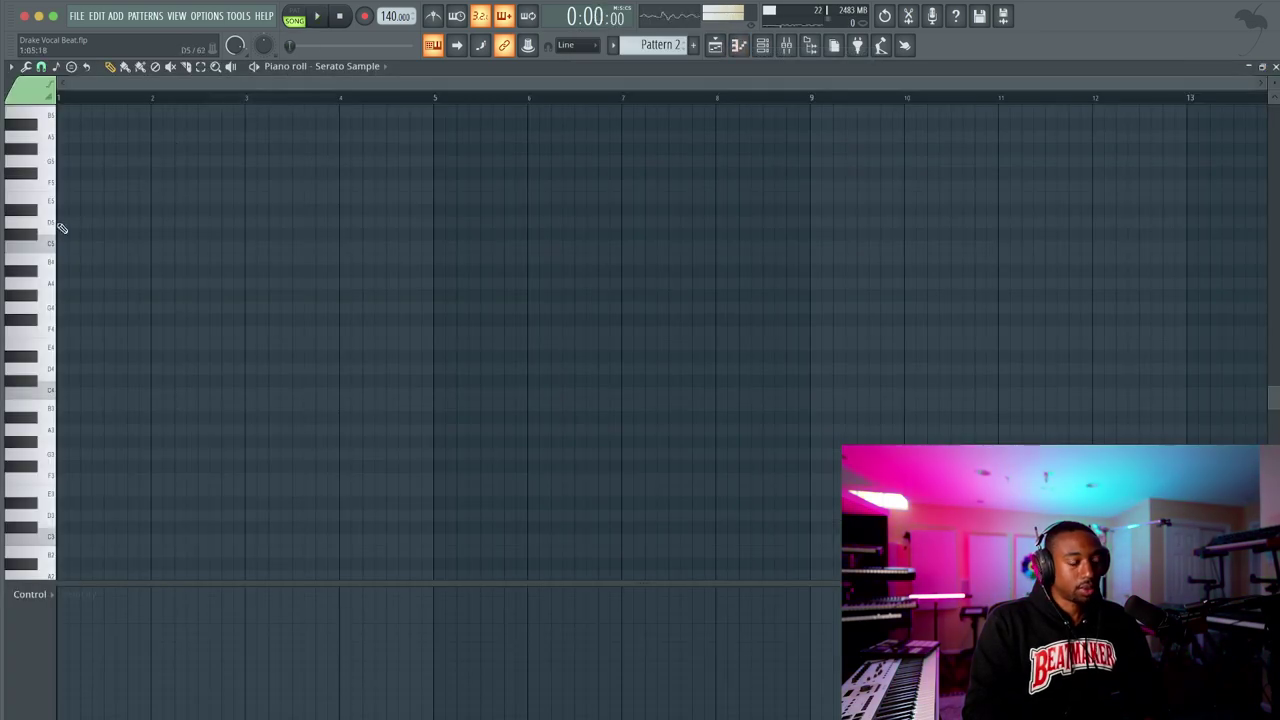
Audition slices on the black keys between D#5 and C#4 and add a one-bar C#4 note at bar 1
left_click(25, 214)
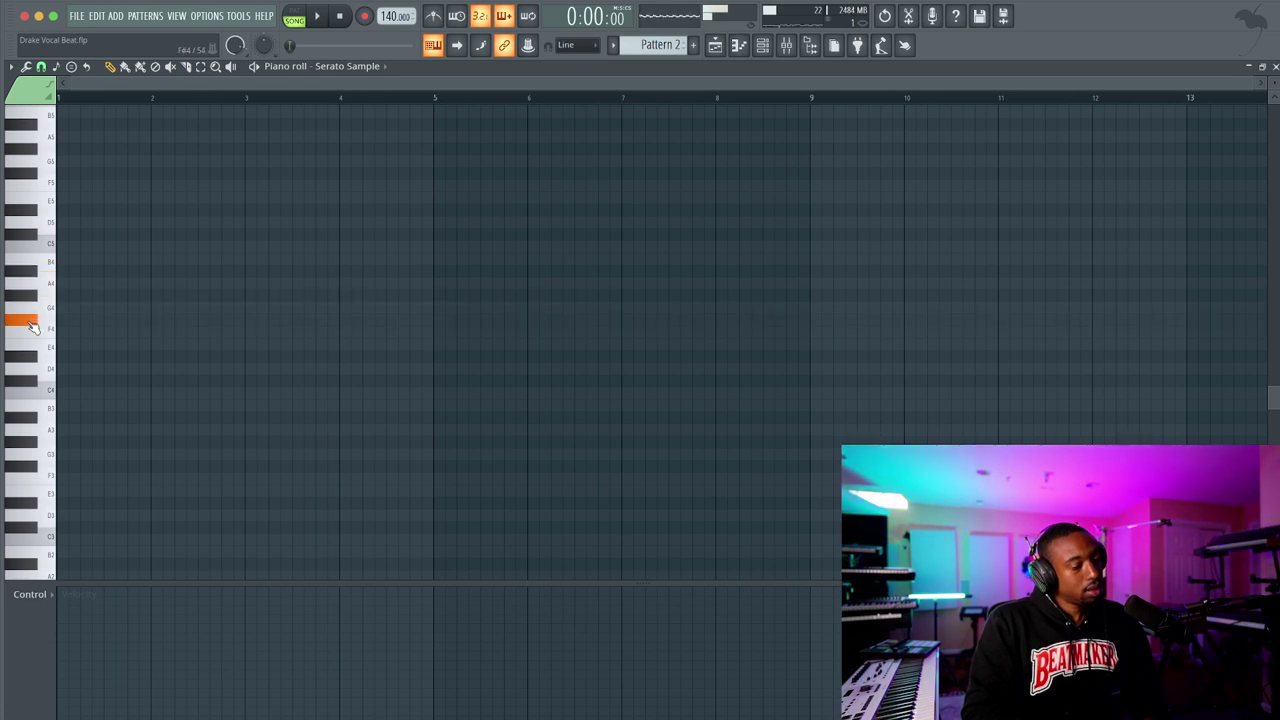
left_click(30, 356)
left_click(30, 380)
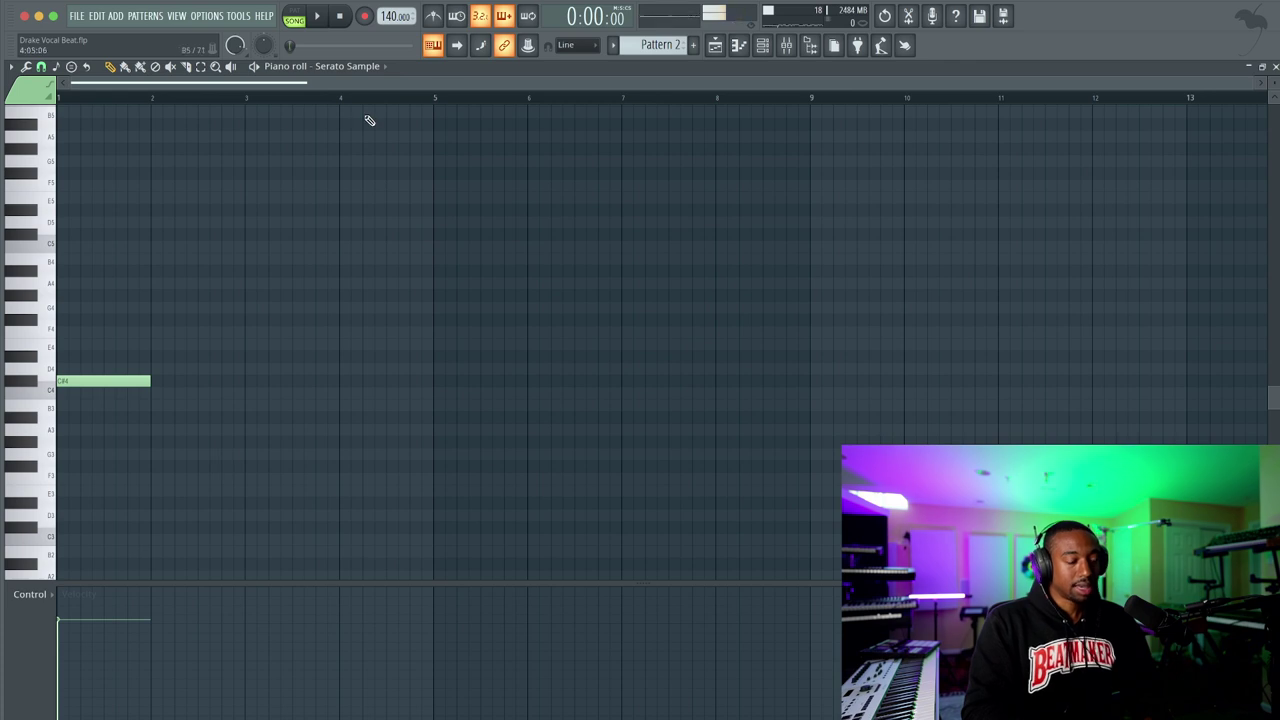
Place a Pattern 2 clip at bar 1 on Track 2, play the arrangement and show the channel rack
key("space")
left_click(714, 45)
left_click(212, 210)
key("F6")
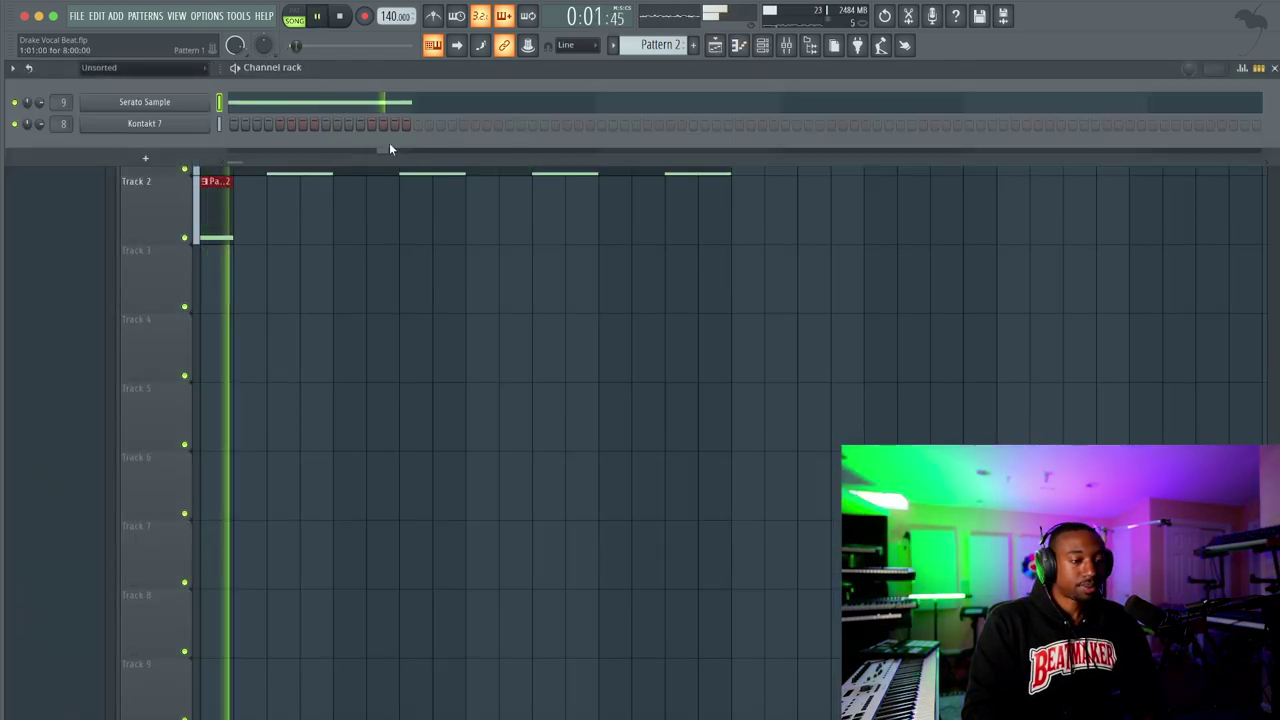
Shorten the C#4 note of the Serato Sample pattern to one beat and play it back
left_click(380, 104)
key("space")
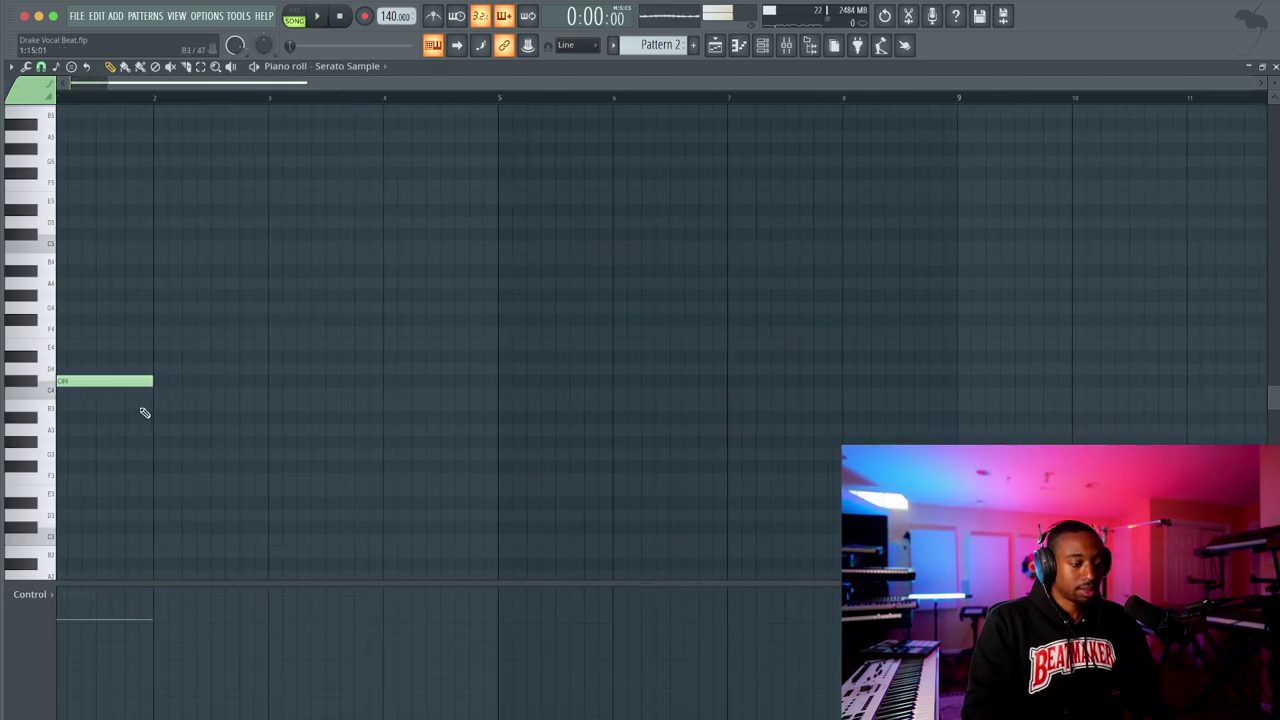
left_click_drag(171, 381, 85, 380)
key("space")
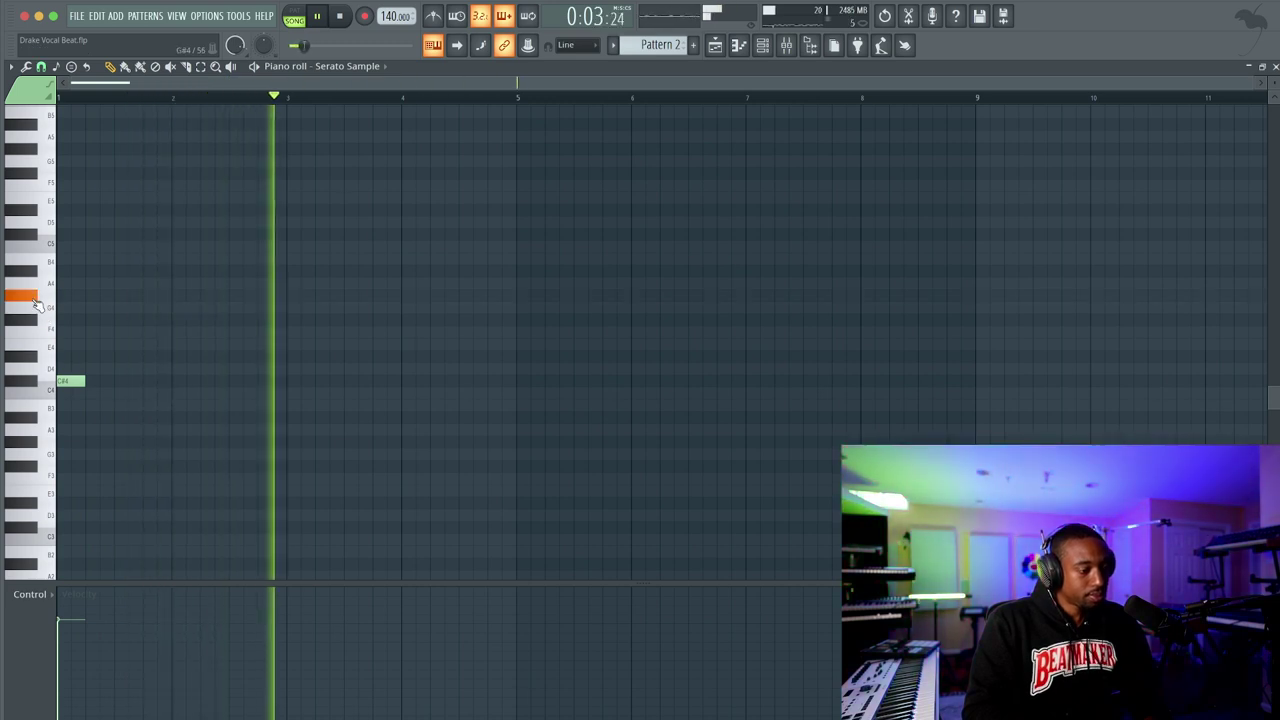
Audition further slices and add one-beat notes: A#3 on beat 3 of bar 2 and C#3 at the start of bar 3
key("space")
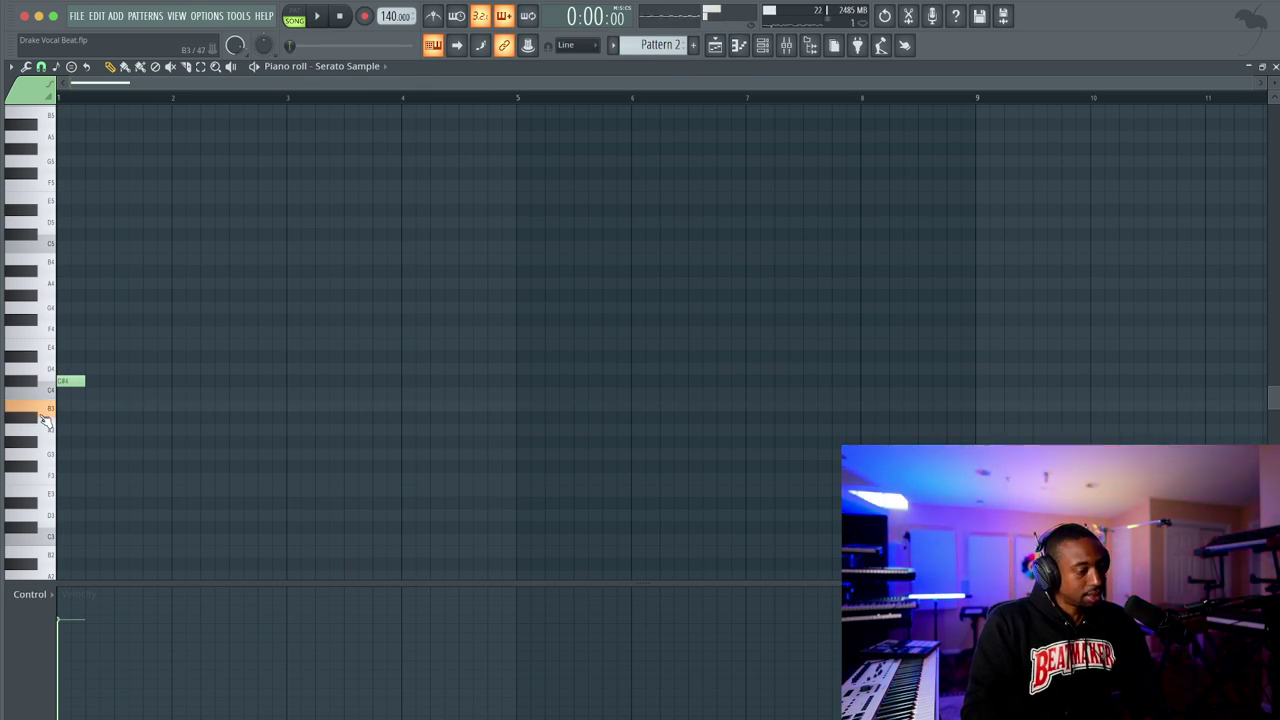
key("space")
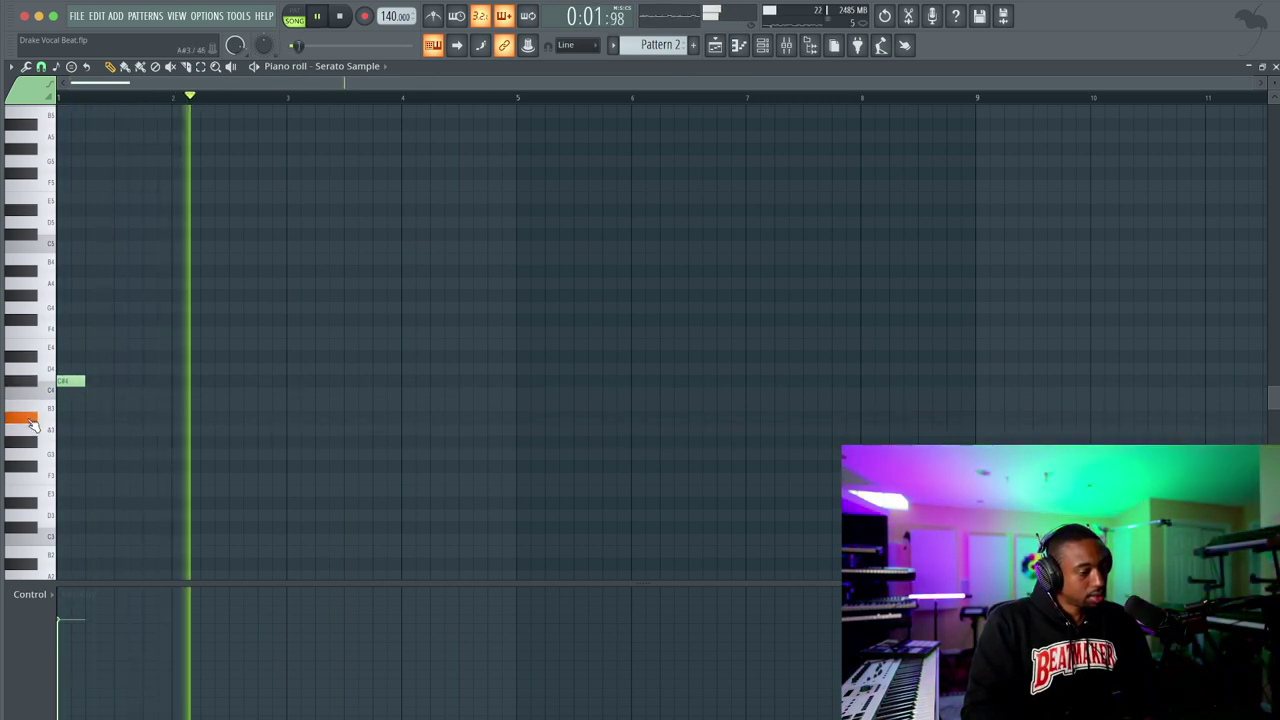
left_click(229, 418)
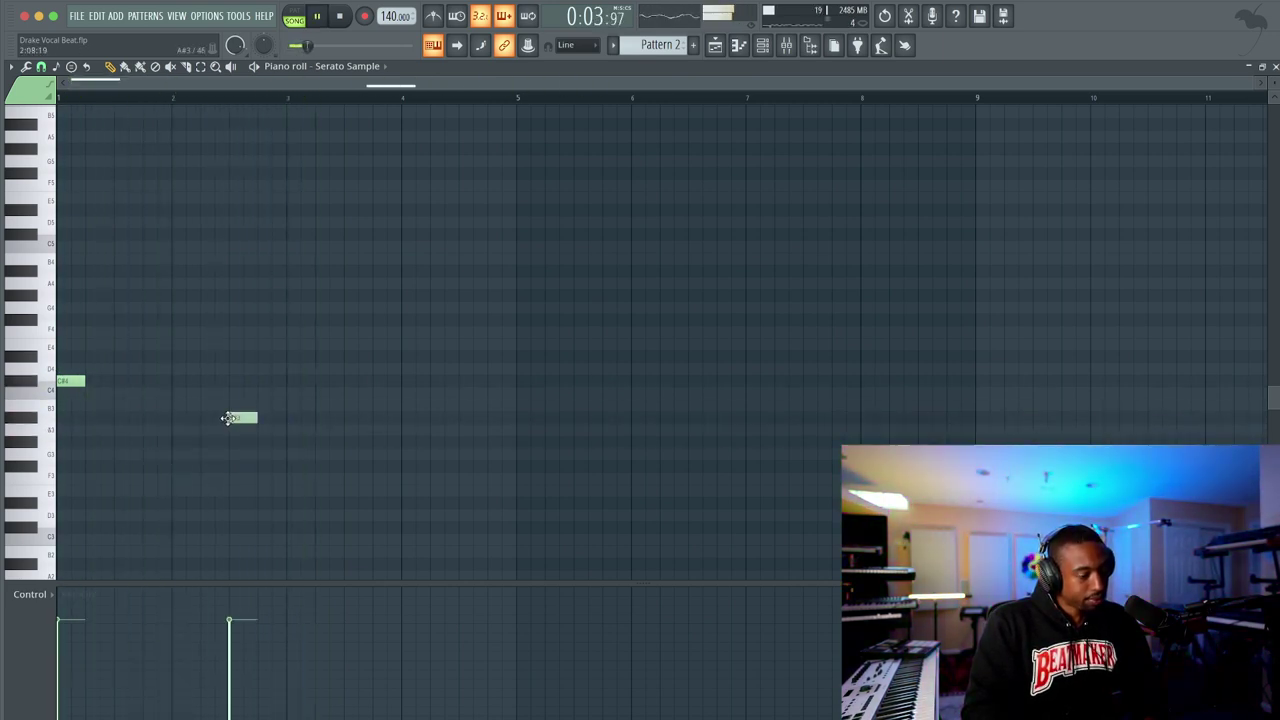
left_click(31, 535)
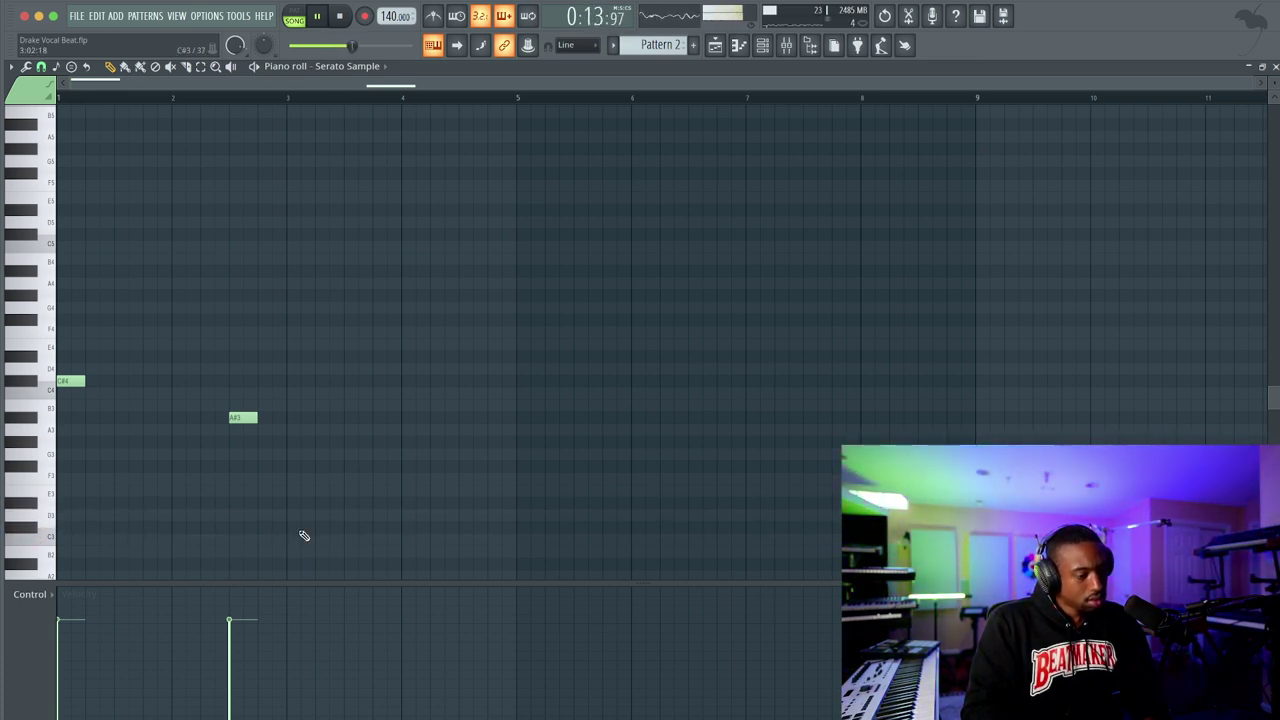
mouse_move(296, 530)
left_mouse_down()
mouse_move(341, 526)
mouse_move(314, 525)
left_mouse_up()
Extend the Pattern 2 clip on Track 2 to four bars
key("F5")
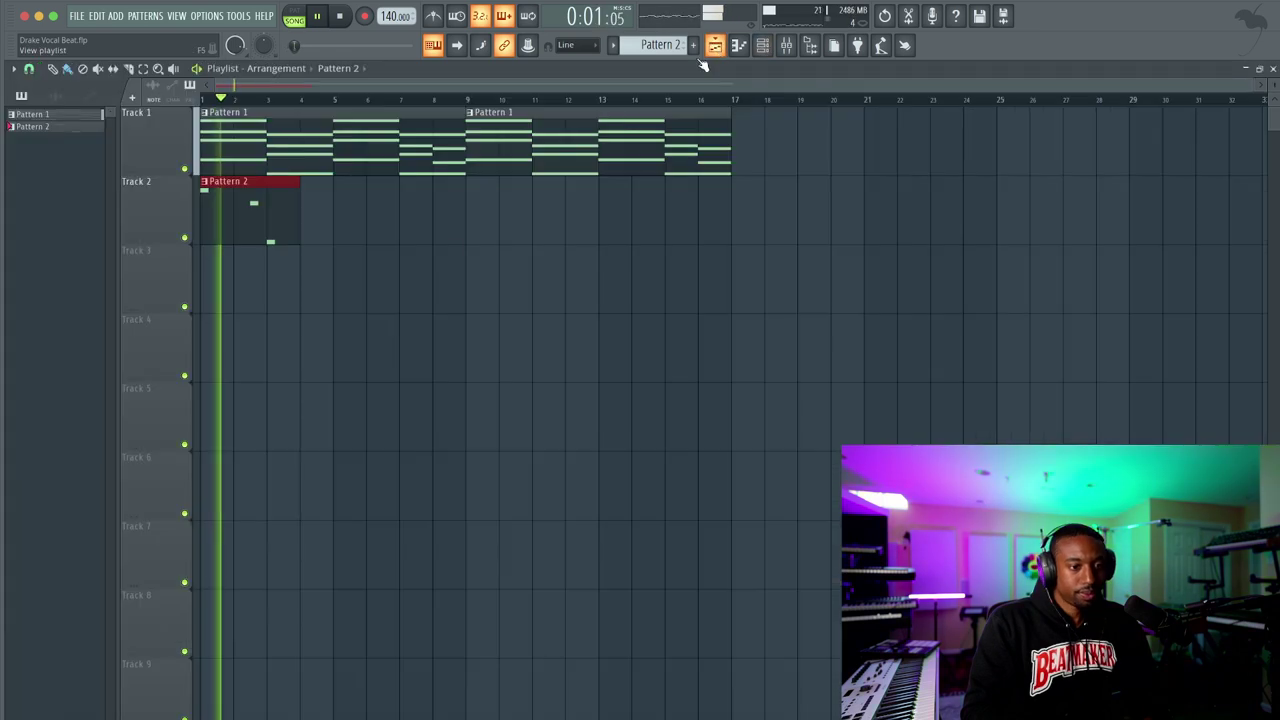
left_click_drag(296, 233, 333, 234)
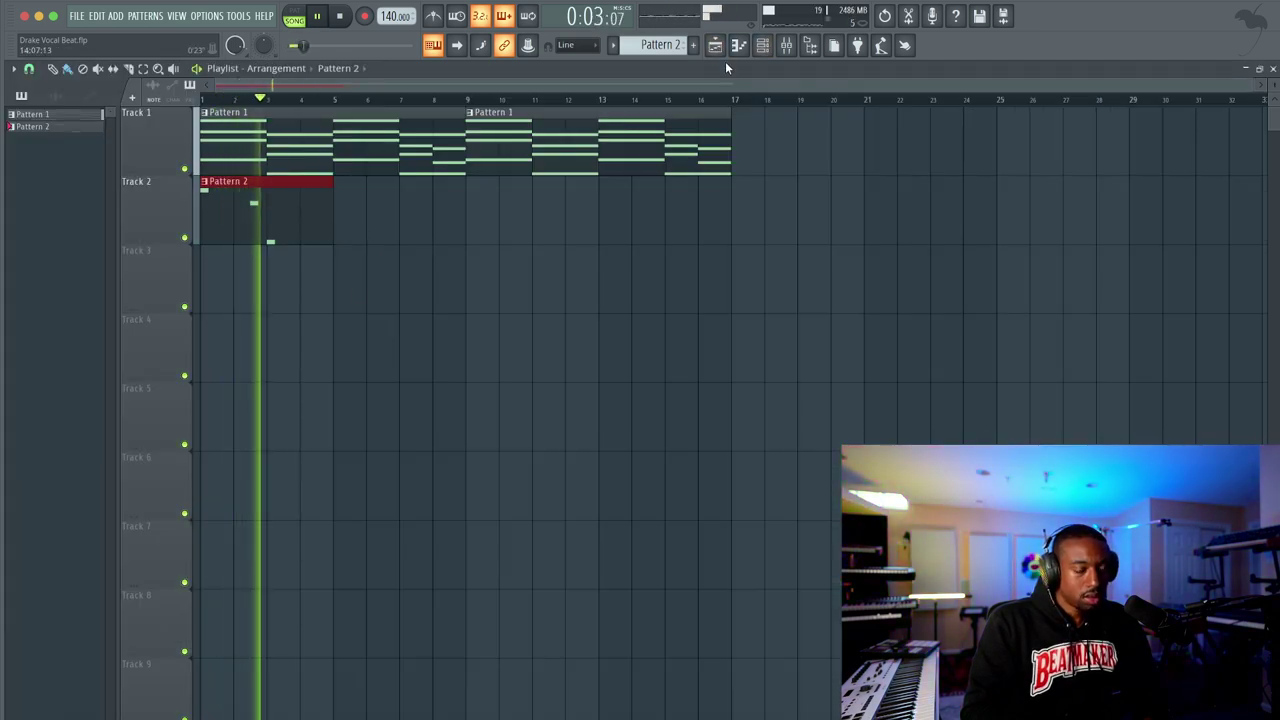
Reopen the Serato Sample piano roll, slightly shorten the A#3 note in bar 2 and play from beat 3 of that bar
key("F6")
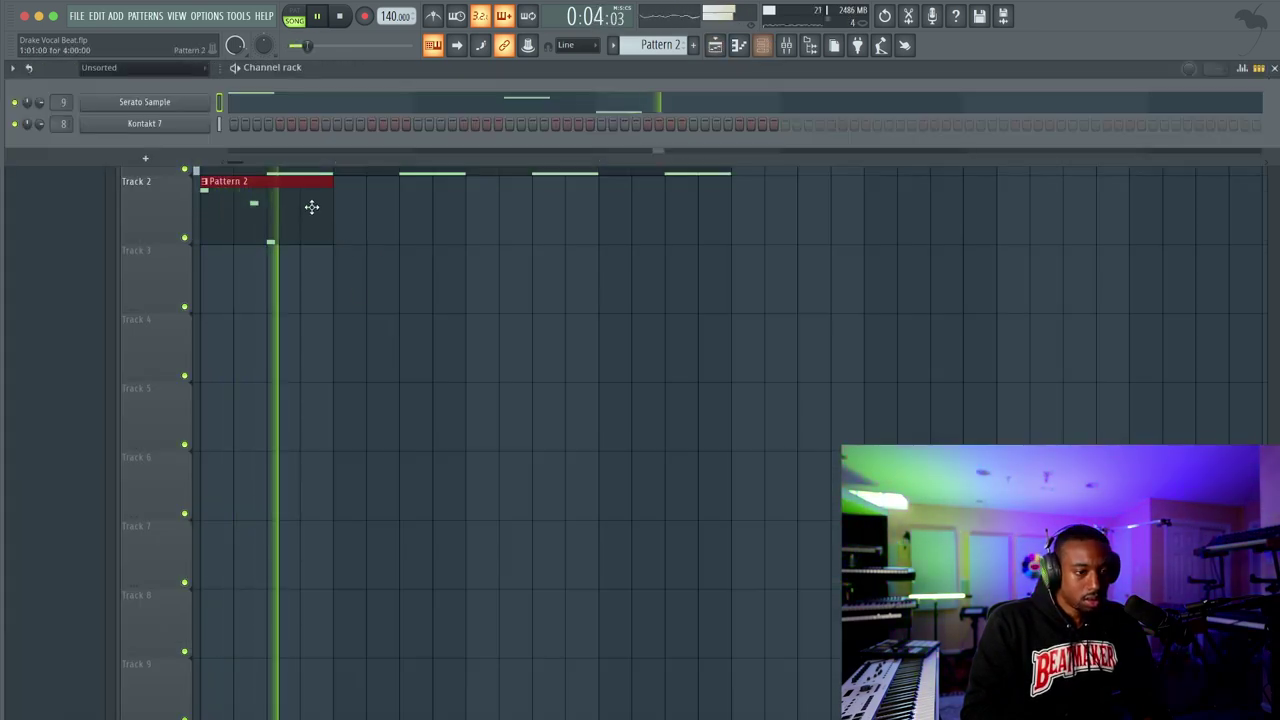
left_click(386, 106)
key("space")
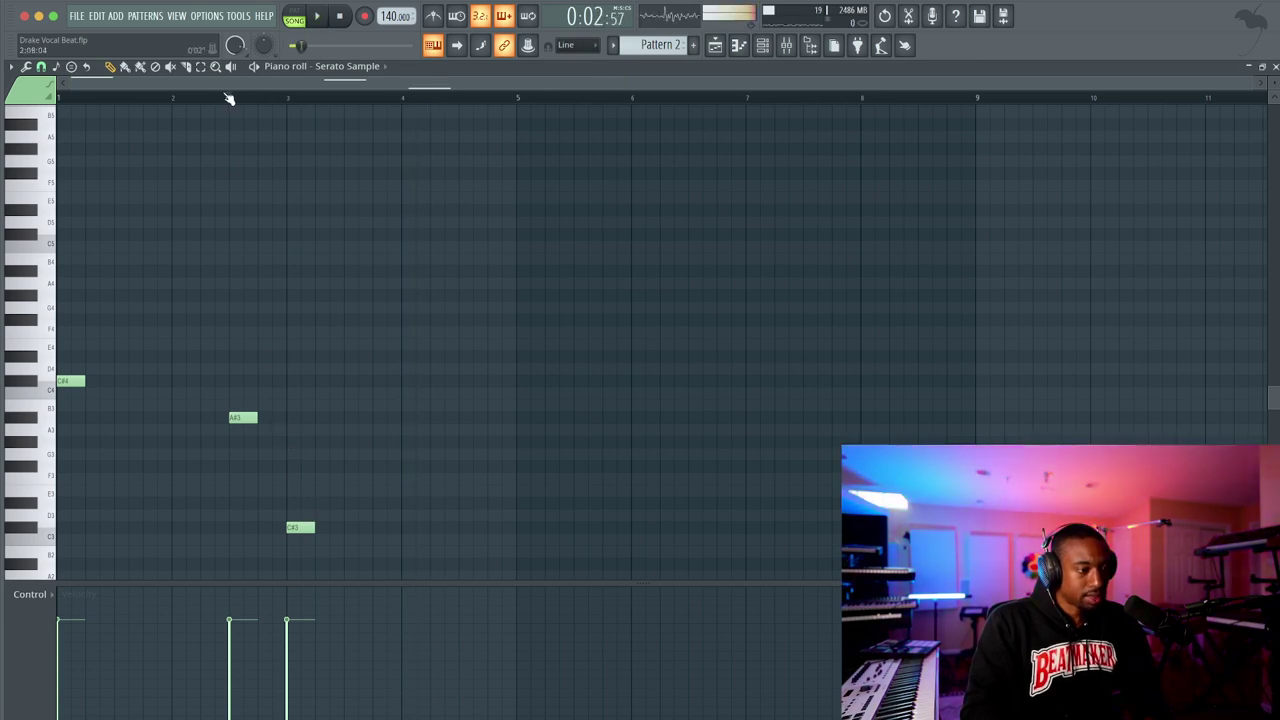
key("space")
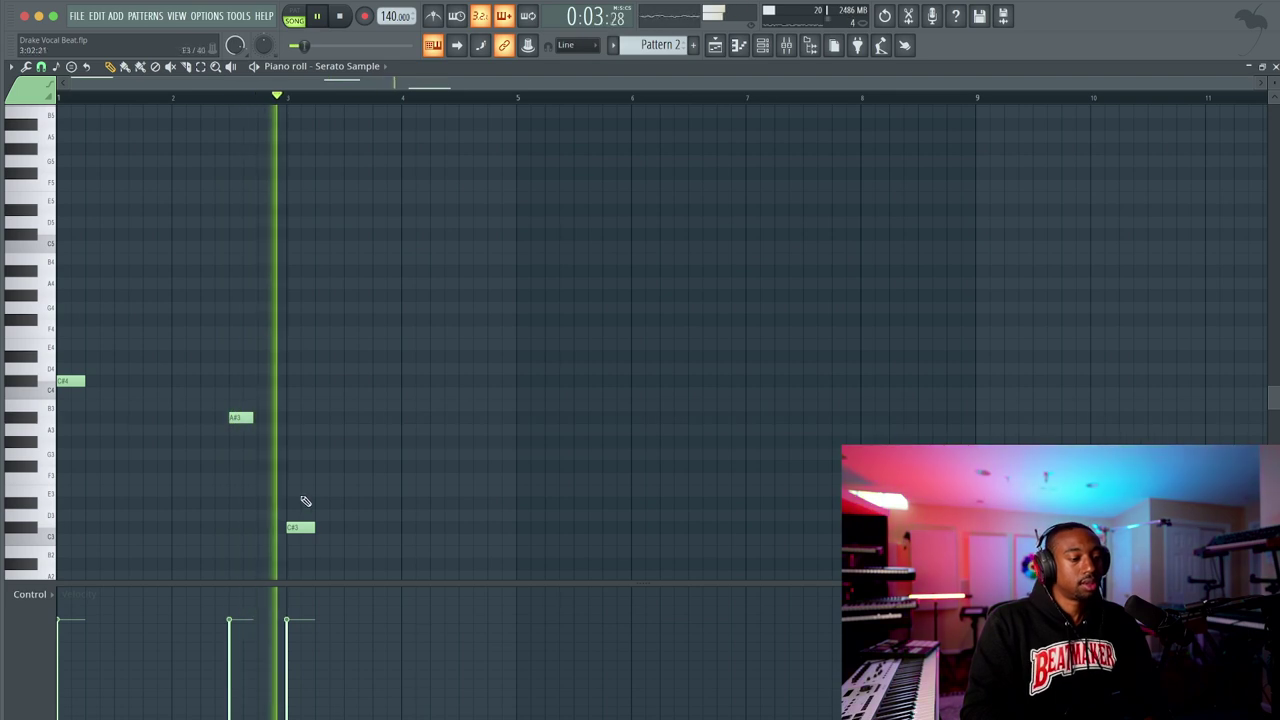
Lengthen the C#3 note at bar 3 to 0:05:08 and add an equally long D3 note on beat 3 of bar 4
mouse_move(314, 527)
left_mouse_down()
mouse_move(338, 527)
mouse_move(326, 527)
left_mouse_up()
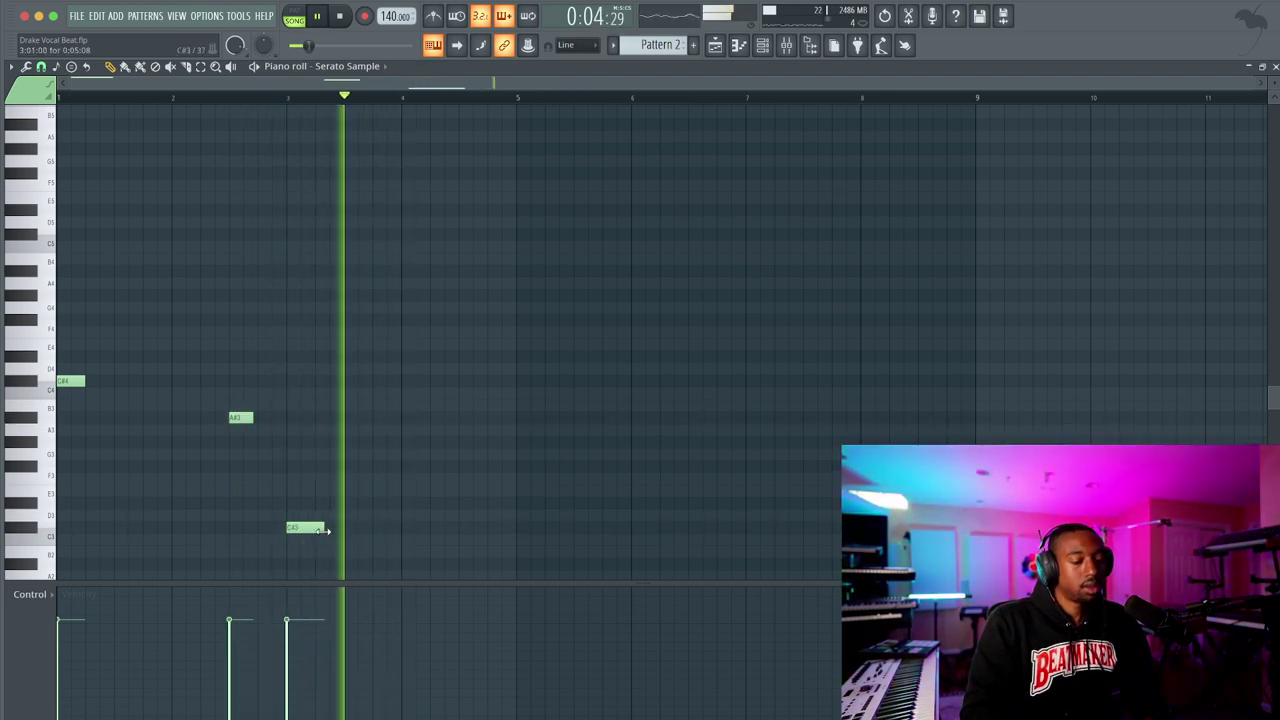
key("space")
left_click(463, 515)
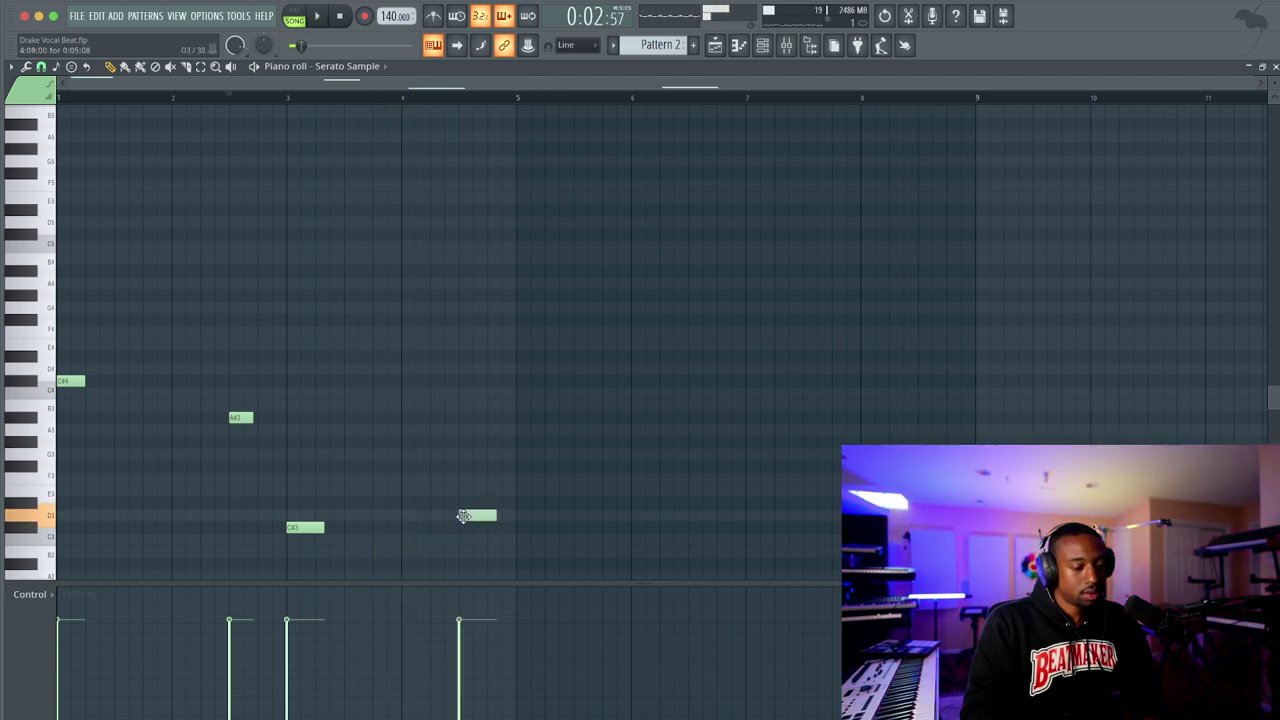
Add three more Pattern 2 clips on Track 2 at bars 5, 9 and 13
left_click(718, 48)
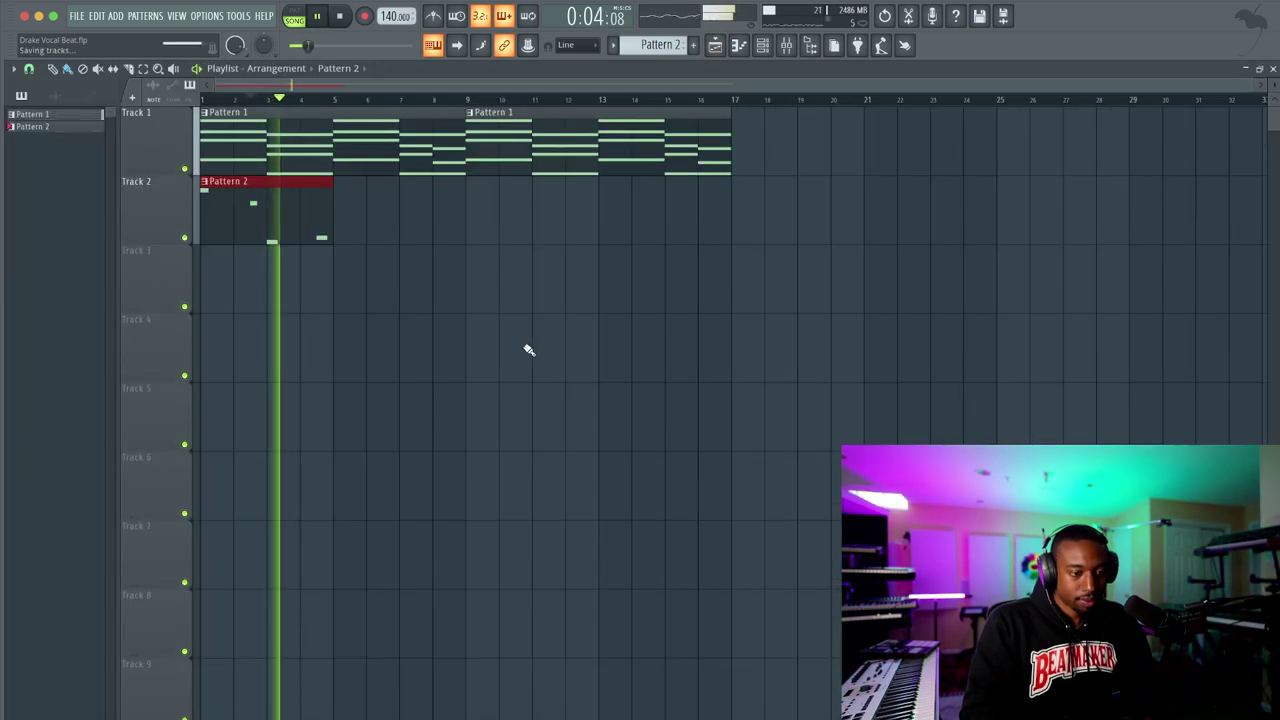
left_click_drag(343, 209, 654, 206)
Load the Rev INTENSITY reverb into the first effect slot of the Serato Sample mixer track
left_click(762, 45)
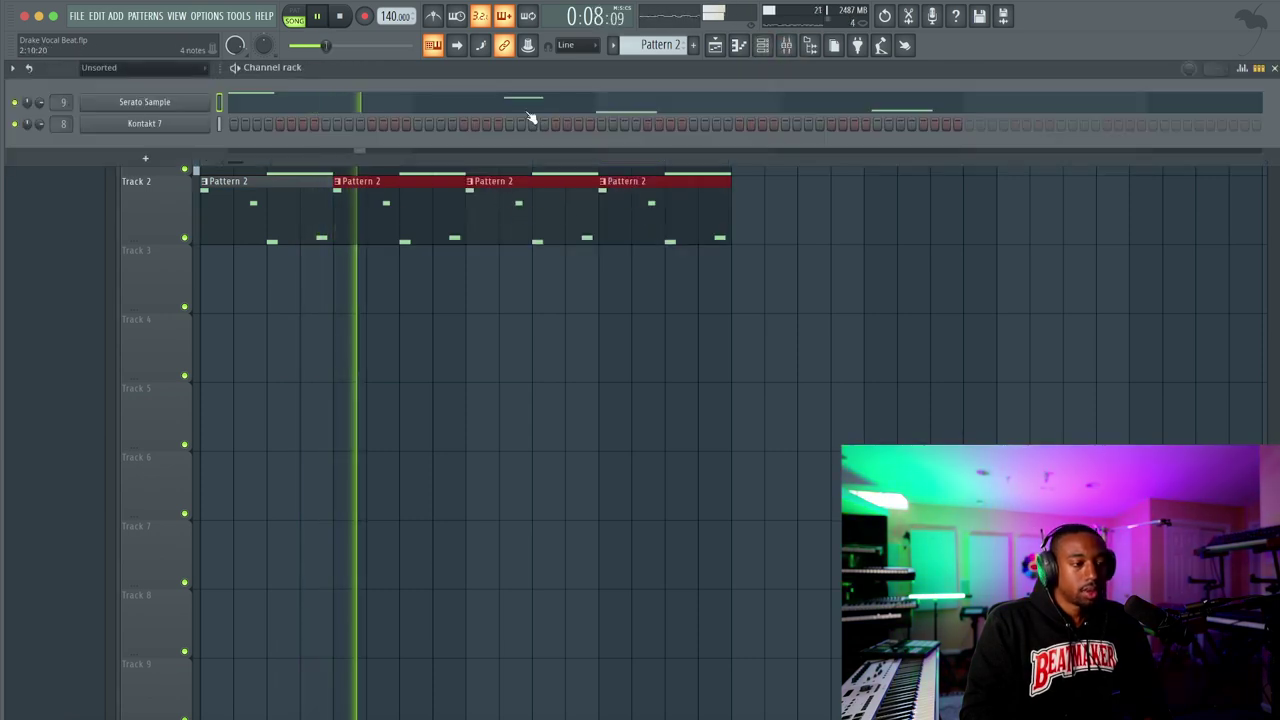
left_click(787, 49)
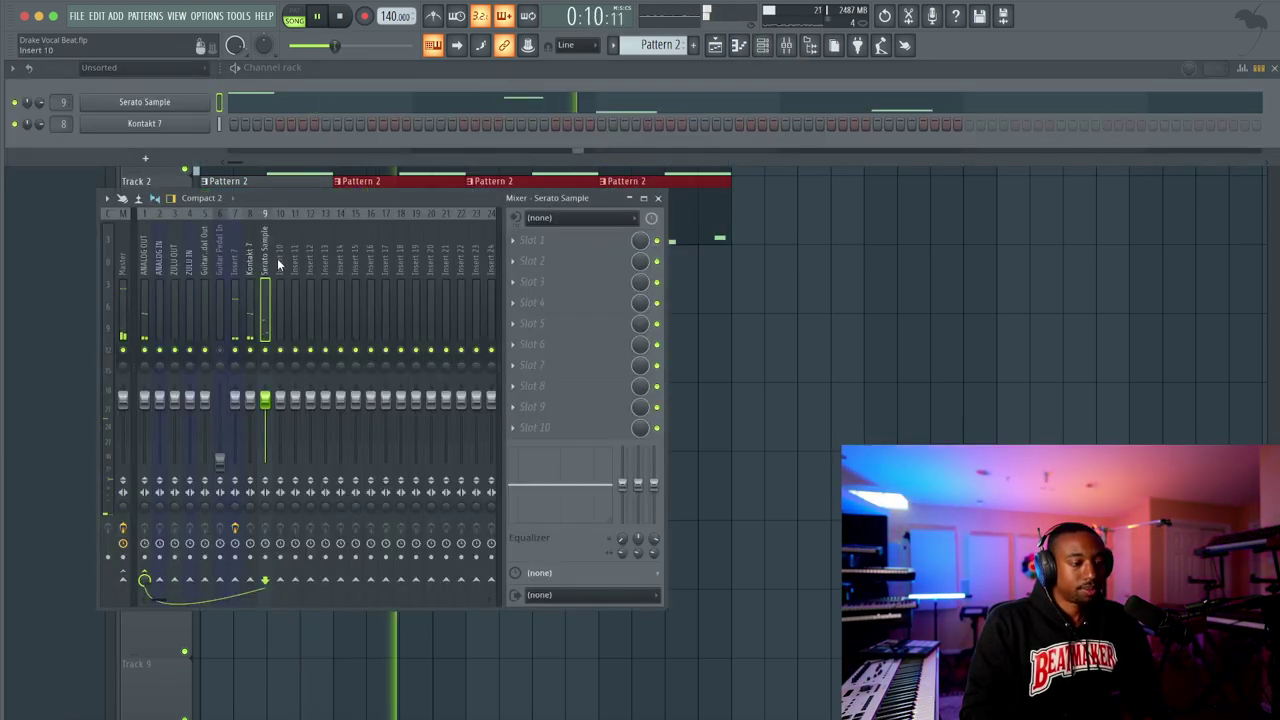
left_click(595, 241)
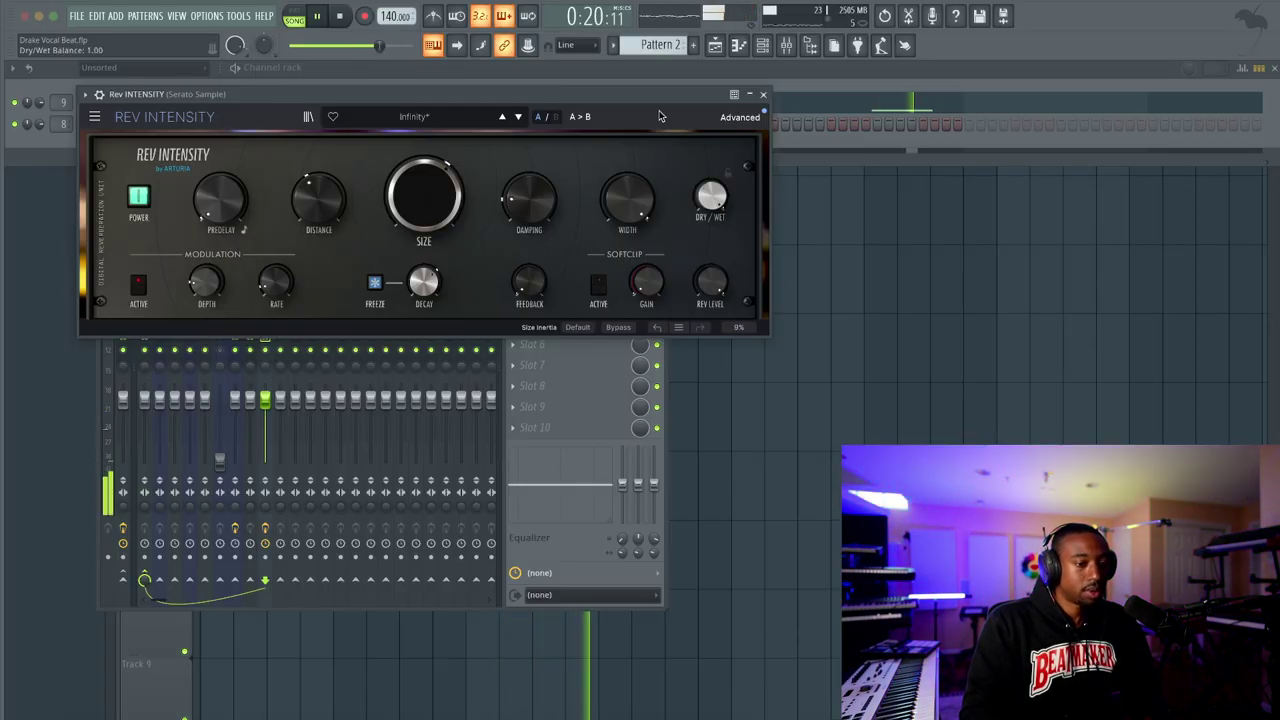
Load Auto-Tune Pro into the second effect slot of the Serato Sample mixer track
left_click(765, 96)
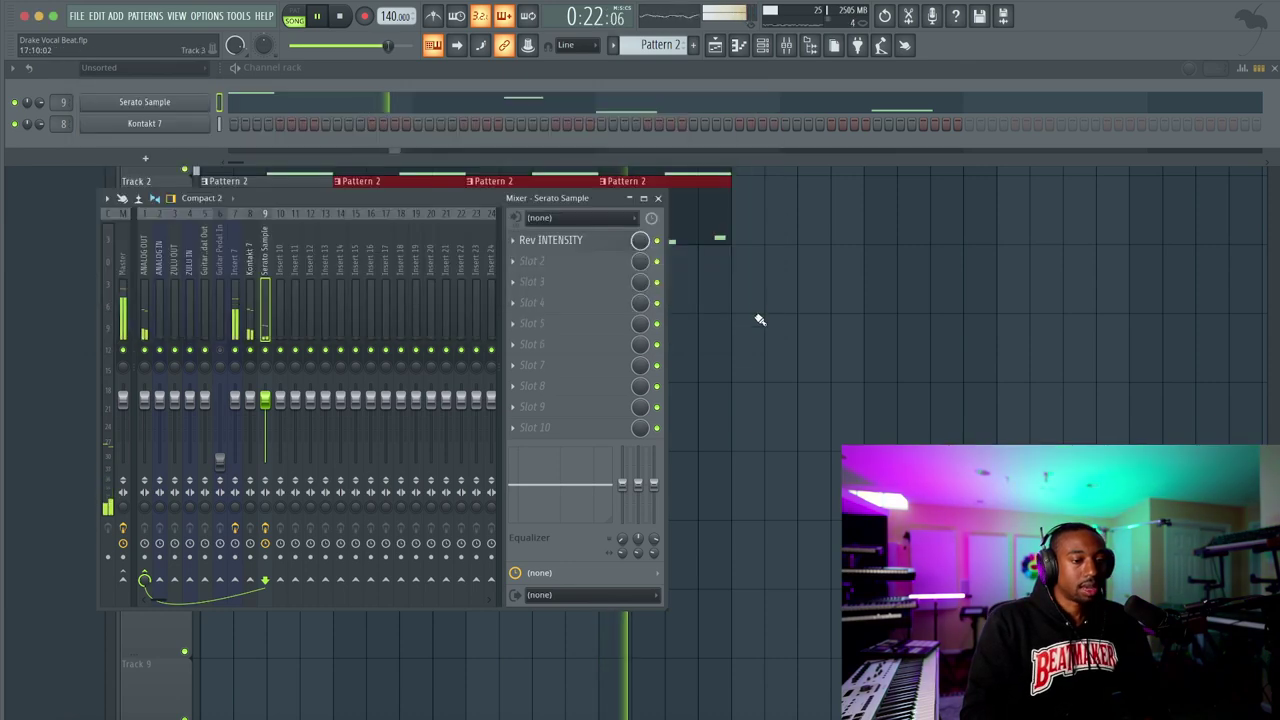
left_click(757, 306)
left_click(764, 47)
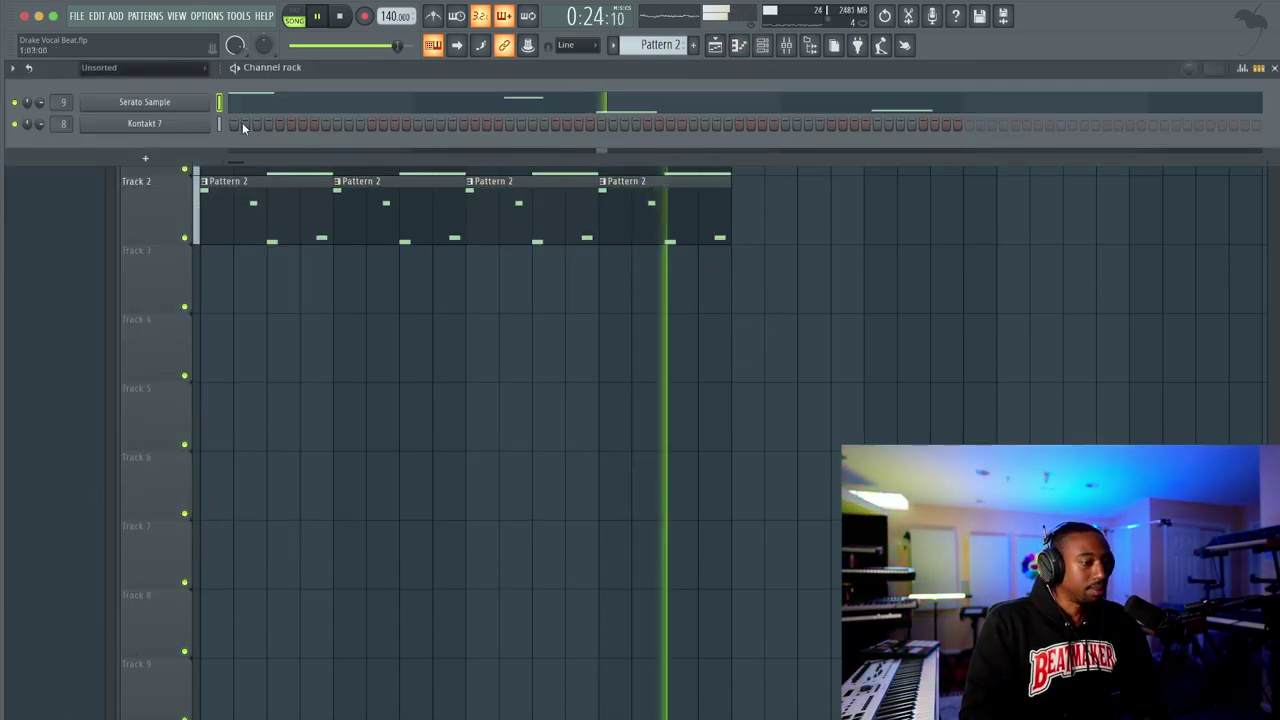
right_click(293, 334)
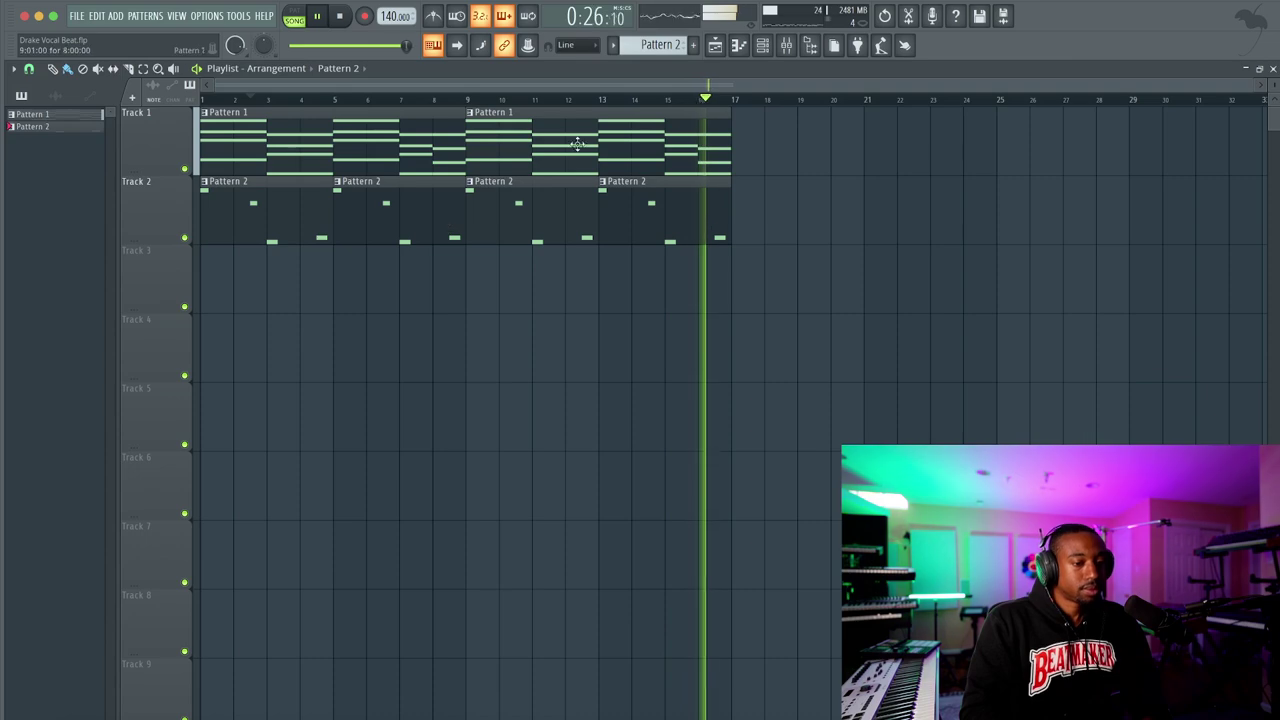
left_click(786, 46)
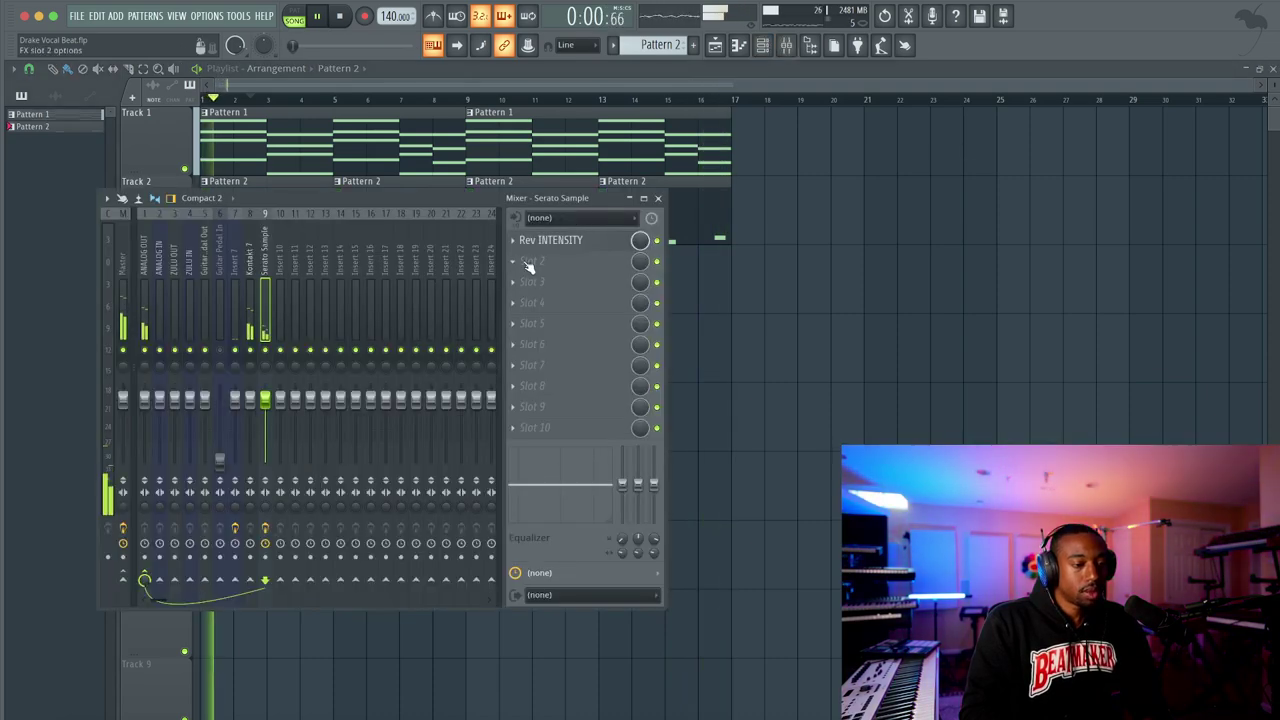
left_click(525, 266)
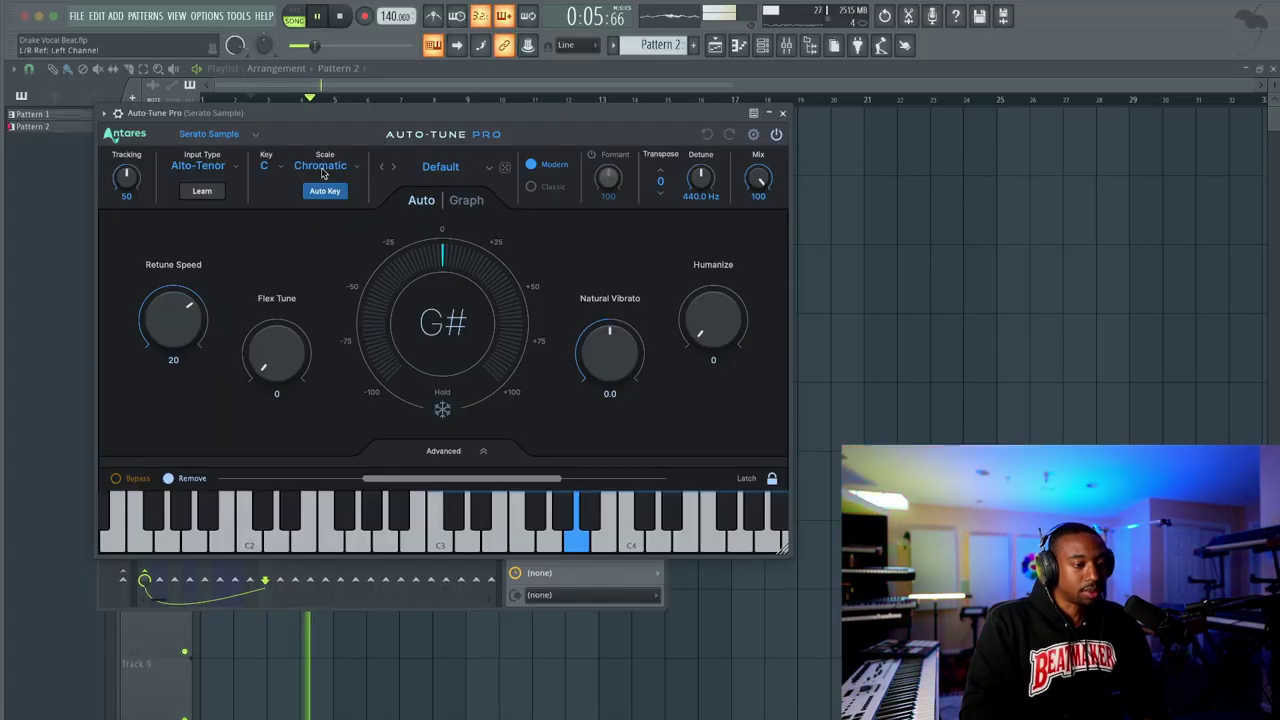
Set Auto-Tune Pro to D Minor with the Low Male input type and a retune speed of 14
left_click(262, 167)
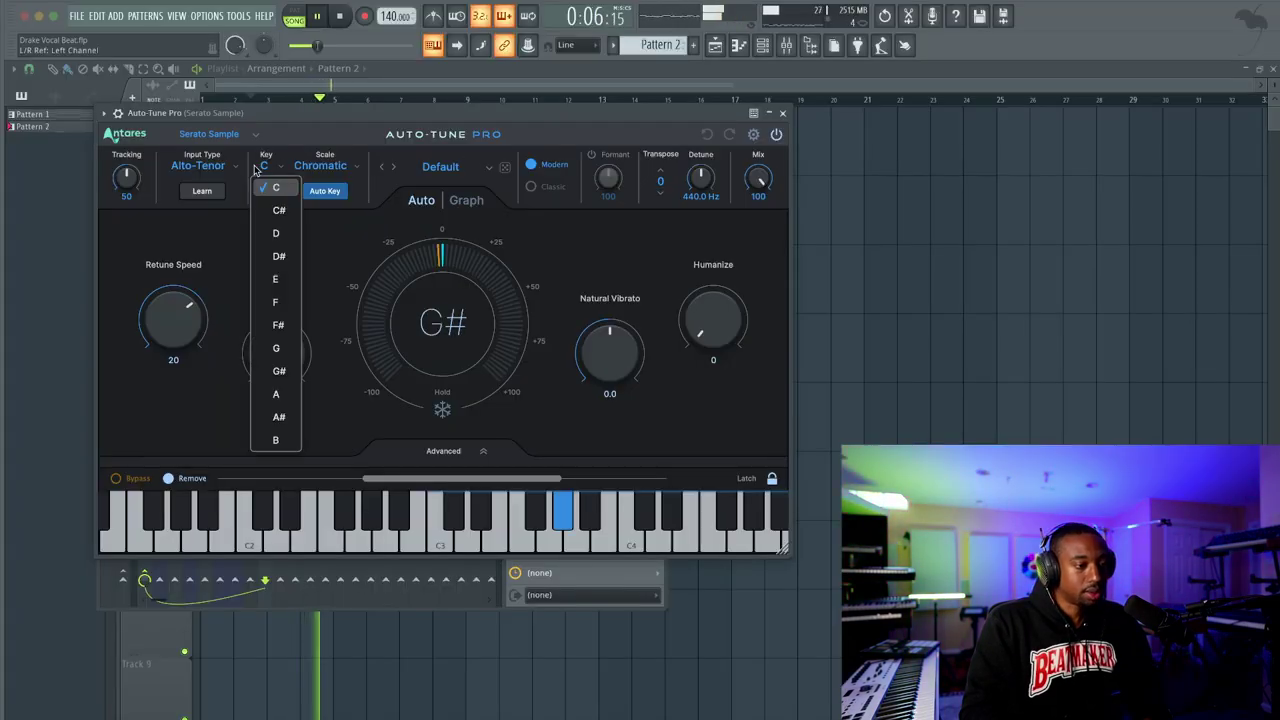
left_click(279, 232)
left_click(335, 167)
left_click(325, 146)
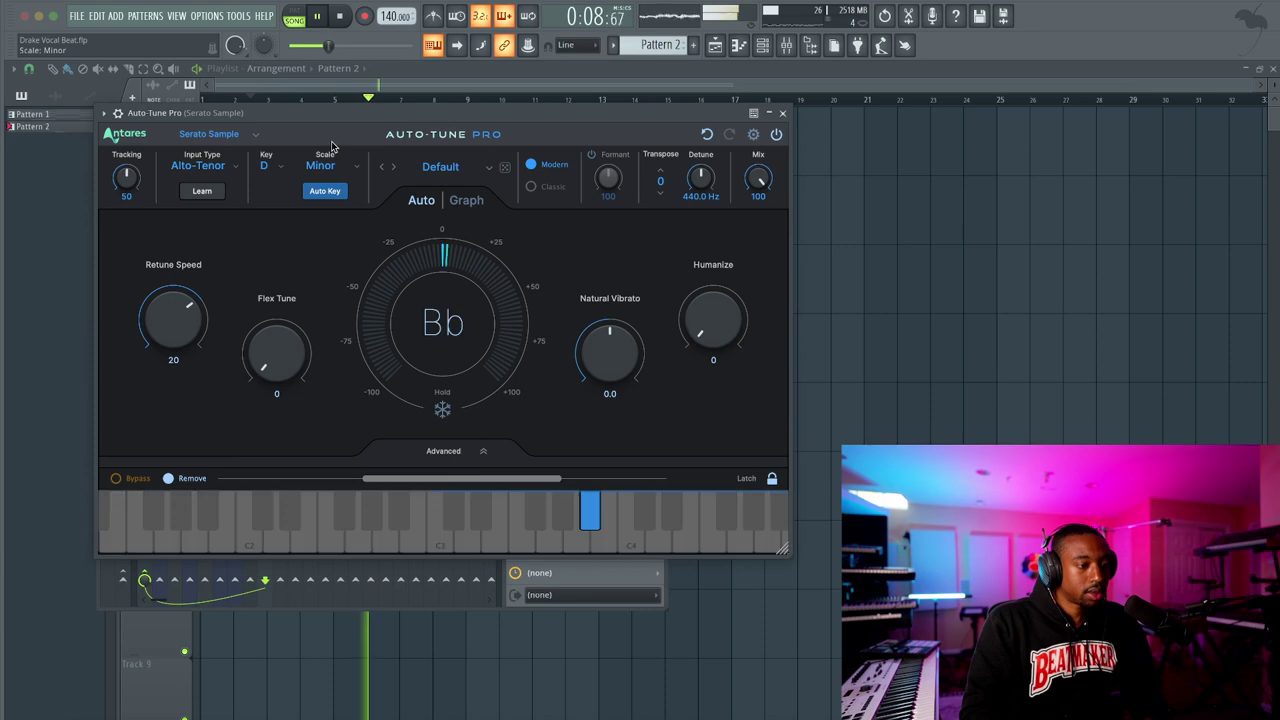
left_click(200, 166)
left_click(205, 233)
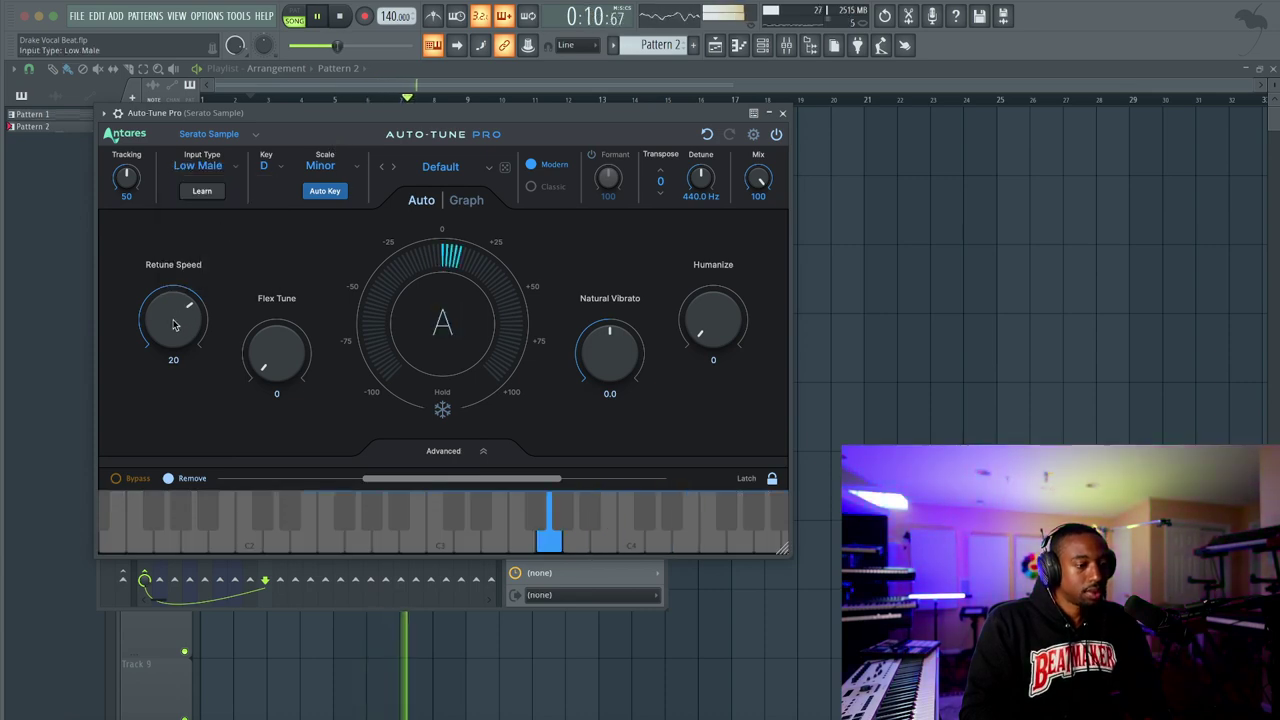
left_click(782, 113)
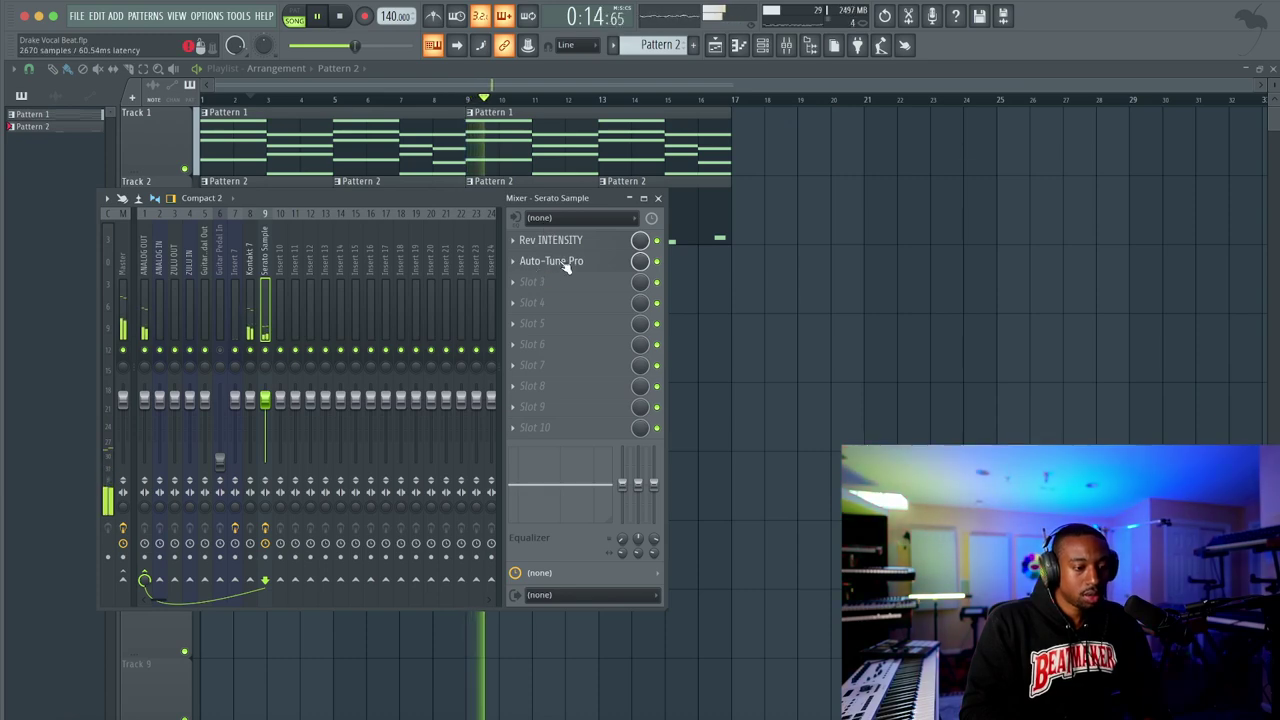
Move Auto-Tune Pro ahead of Rev INTENSITY in the Serato Sample effect chain and recheck its settings
left_click(563, 262)
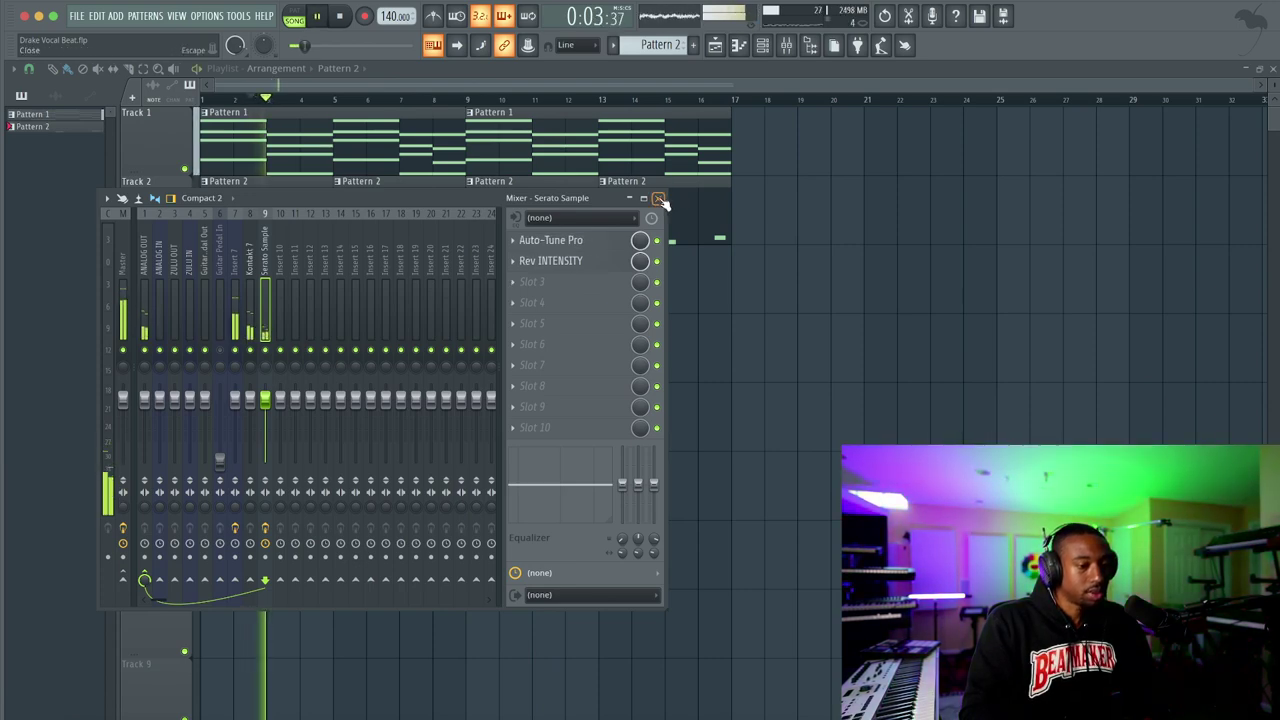
left_click(658, 199)
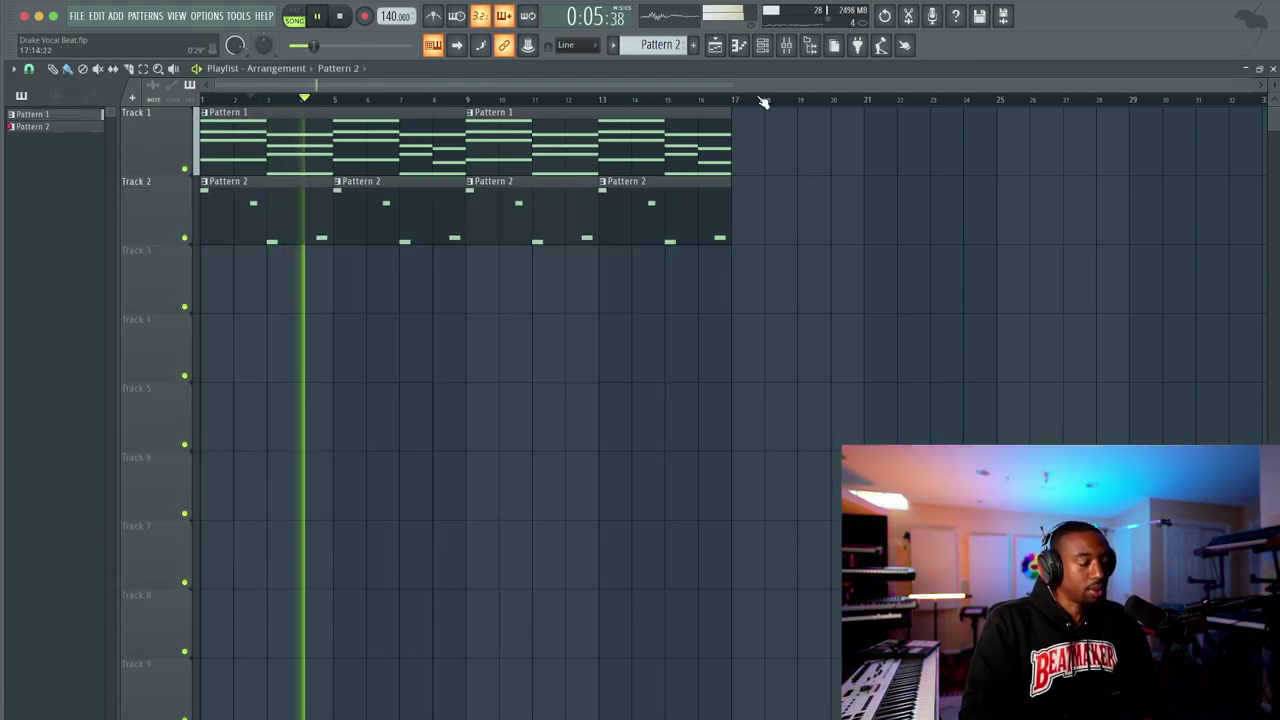
left_click(789, 47)
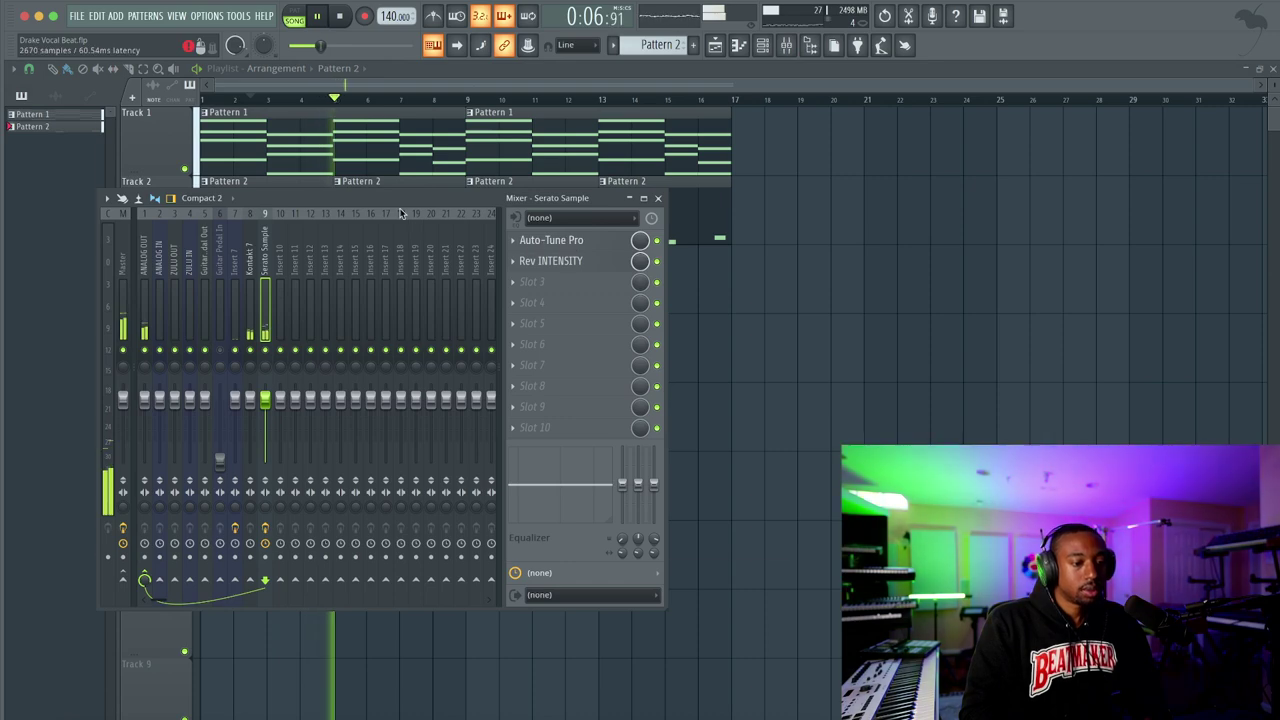
left_click(551, 240)
left_click(753, 134)
left_click(634, 265)
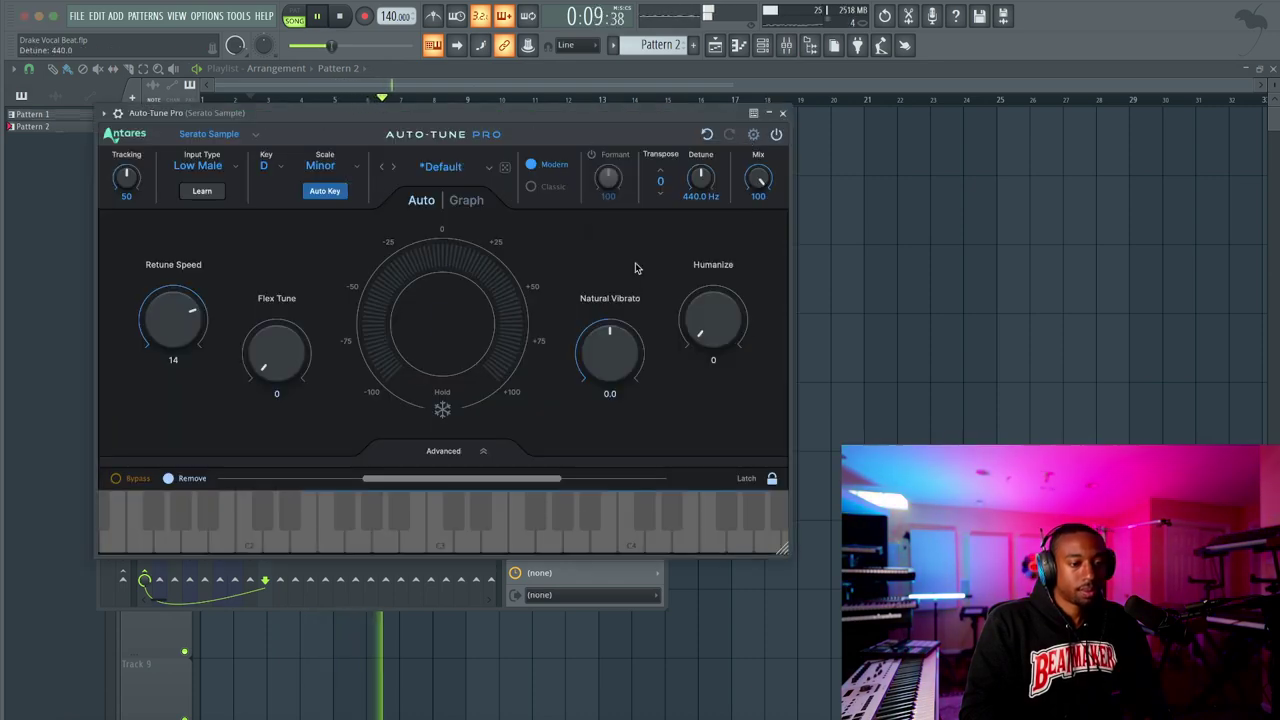
left_click(782, 113)
left_click(658, 198)
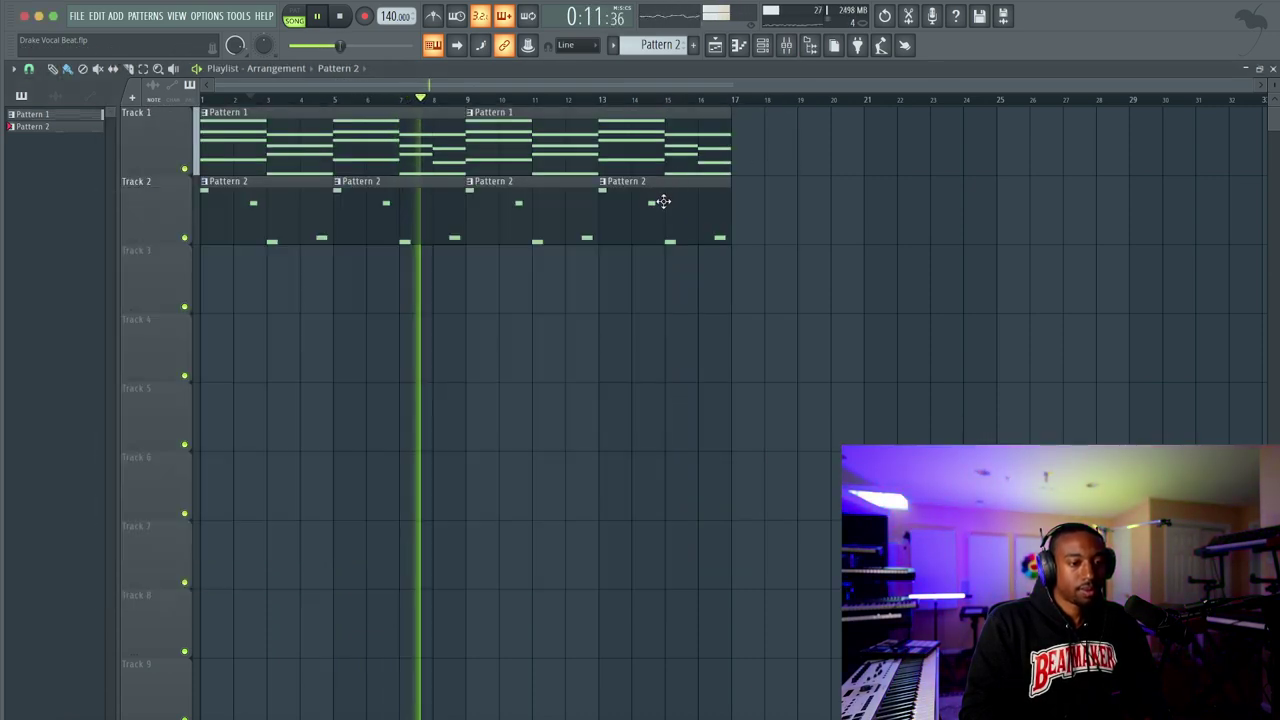
Inspect the vocal sample's key settings in the Serato Sample plugin
key("F6")
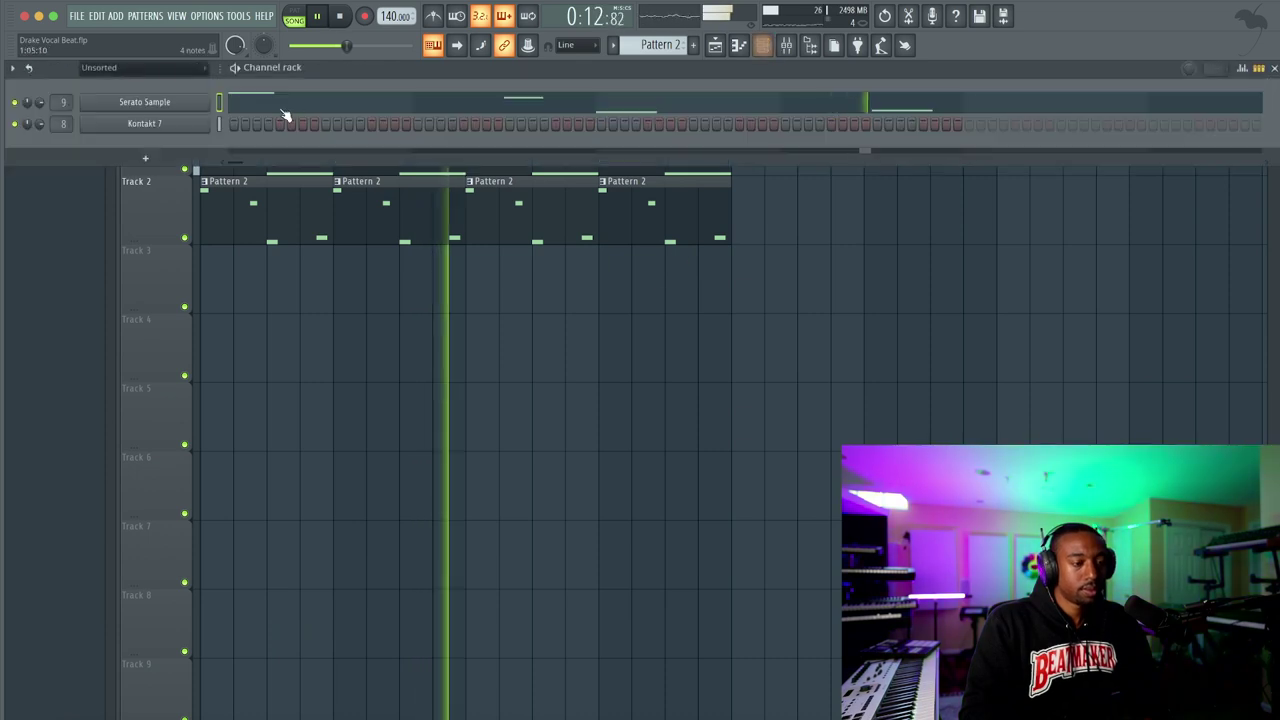
left_click(197, 103)
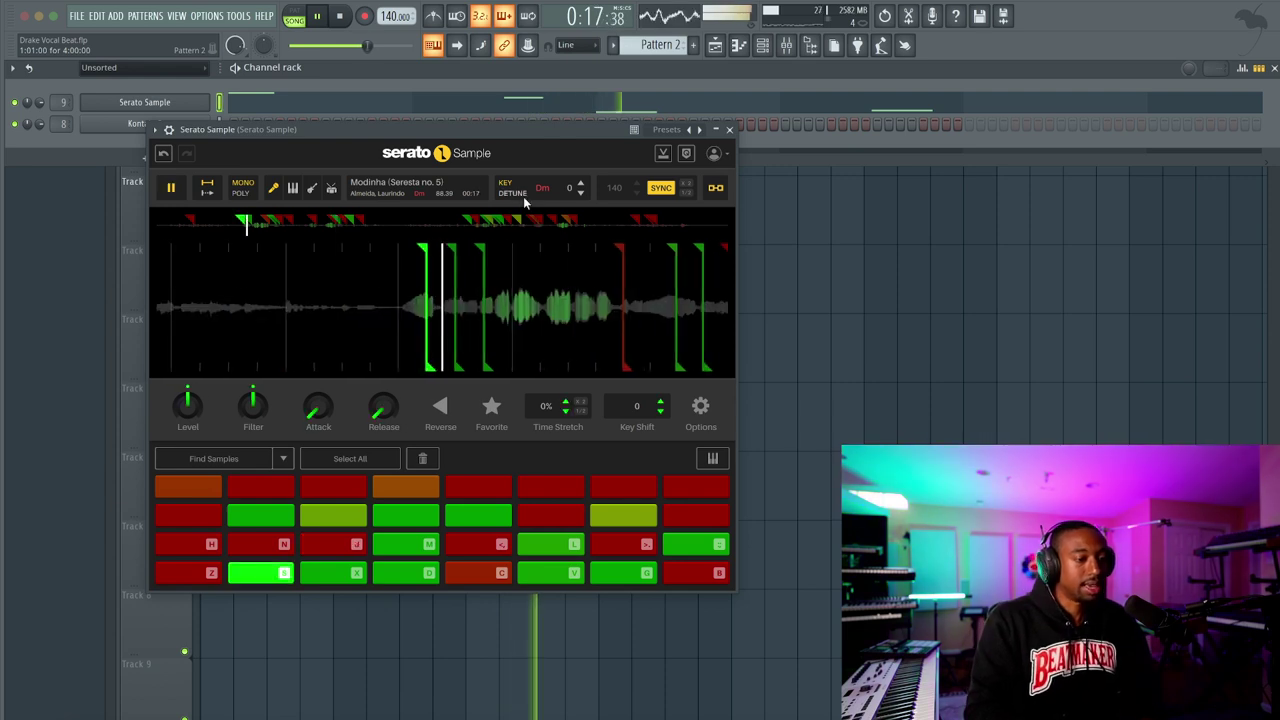
left_click(729, 130)
left_click(798, 320)
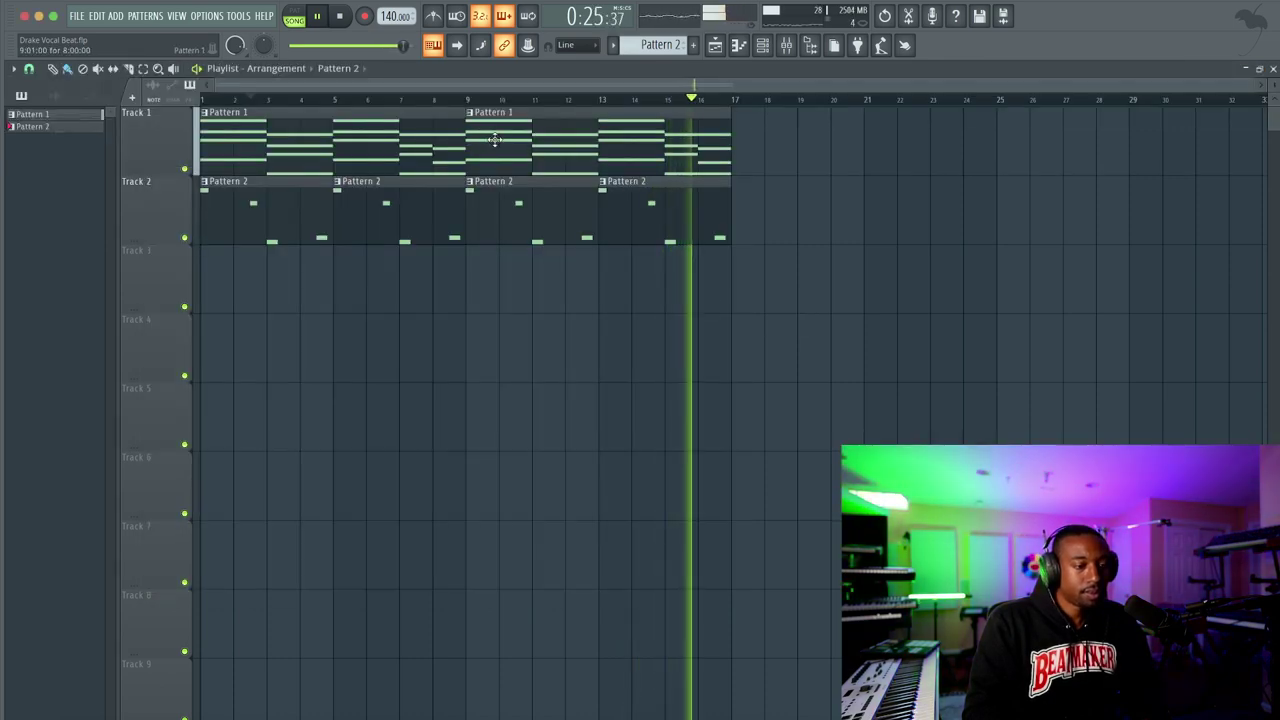
Show the sample browser, leave the Samples folder and open the Friends Sounds folder
left_click(810, 52)
left_click(114, 203)
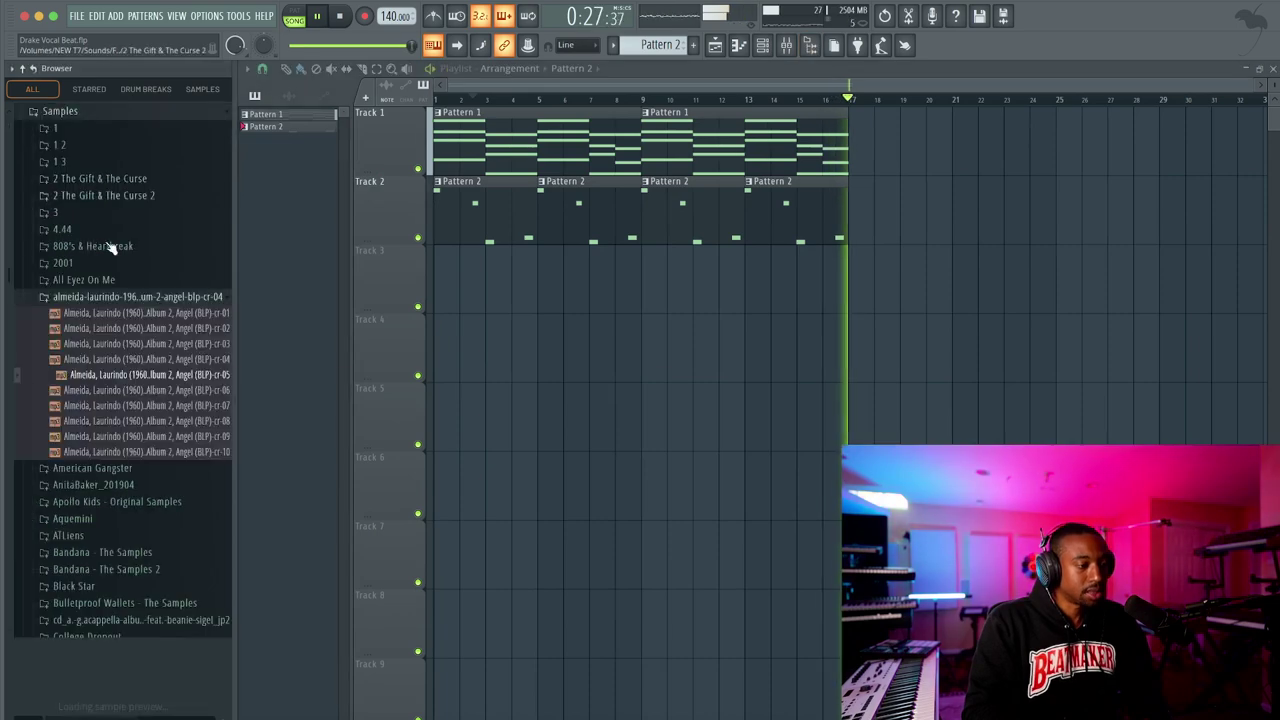
scroll(105, 375, "down", 3)
scroll(105, 378, "down", 8)
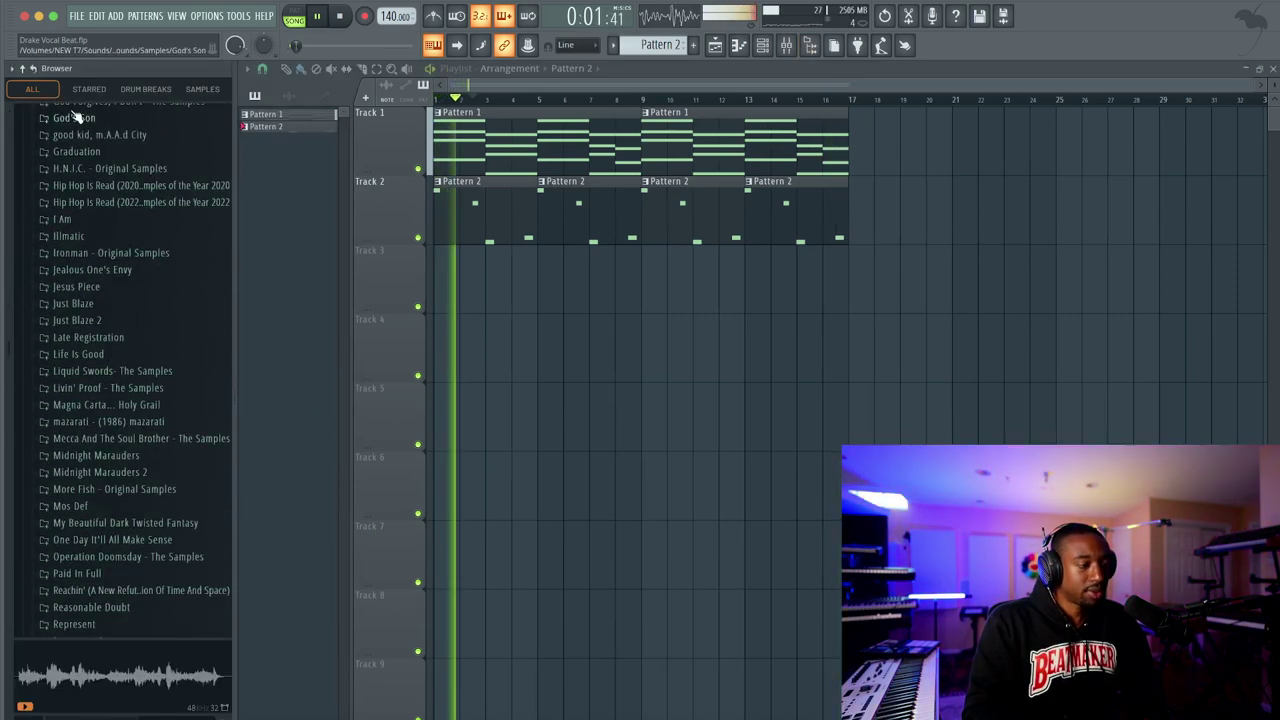
left_click(23, 69)
left_click(97, 340)
Open The Lunch77 OZ Drumkit folder inside the Lunch77 STS FULL PACK
scroll(100, 390, "down", 15)
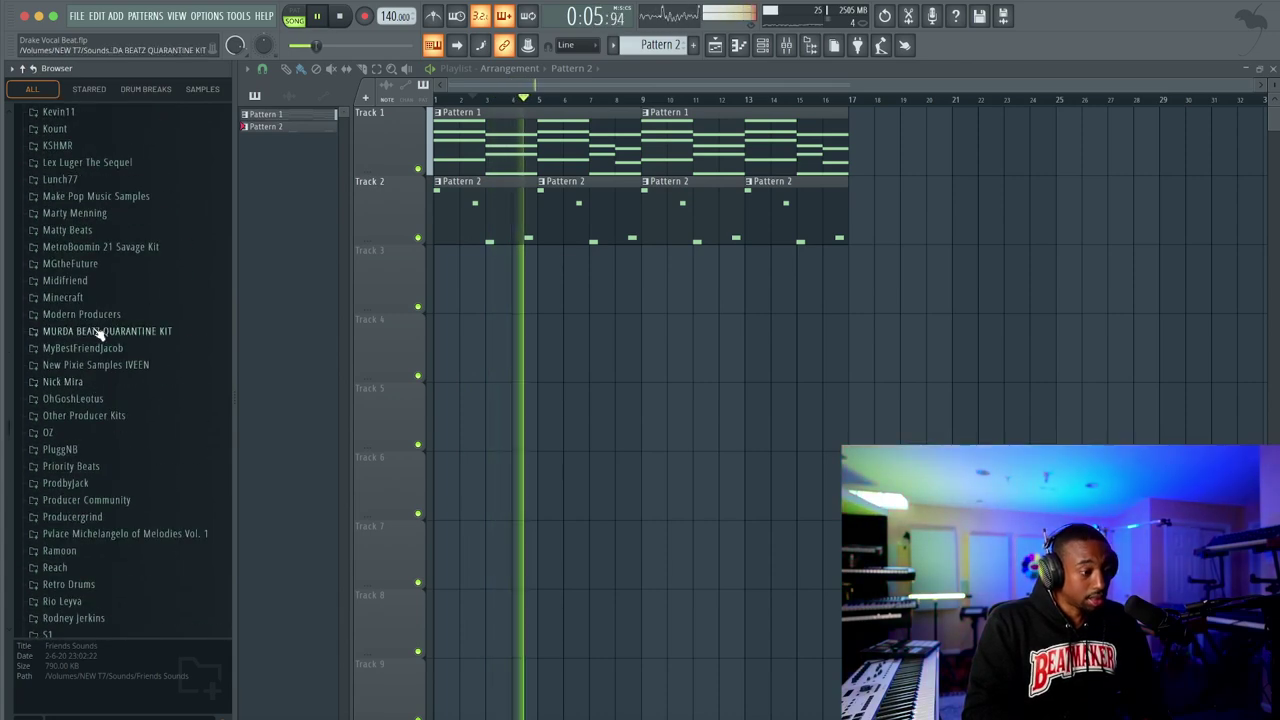
scroll(97, 335, "up", 3)
left_click(95, 318)
left_click(97, 335)
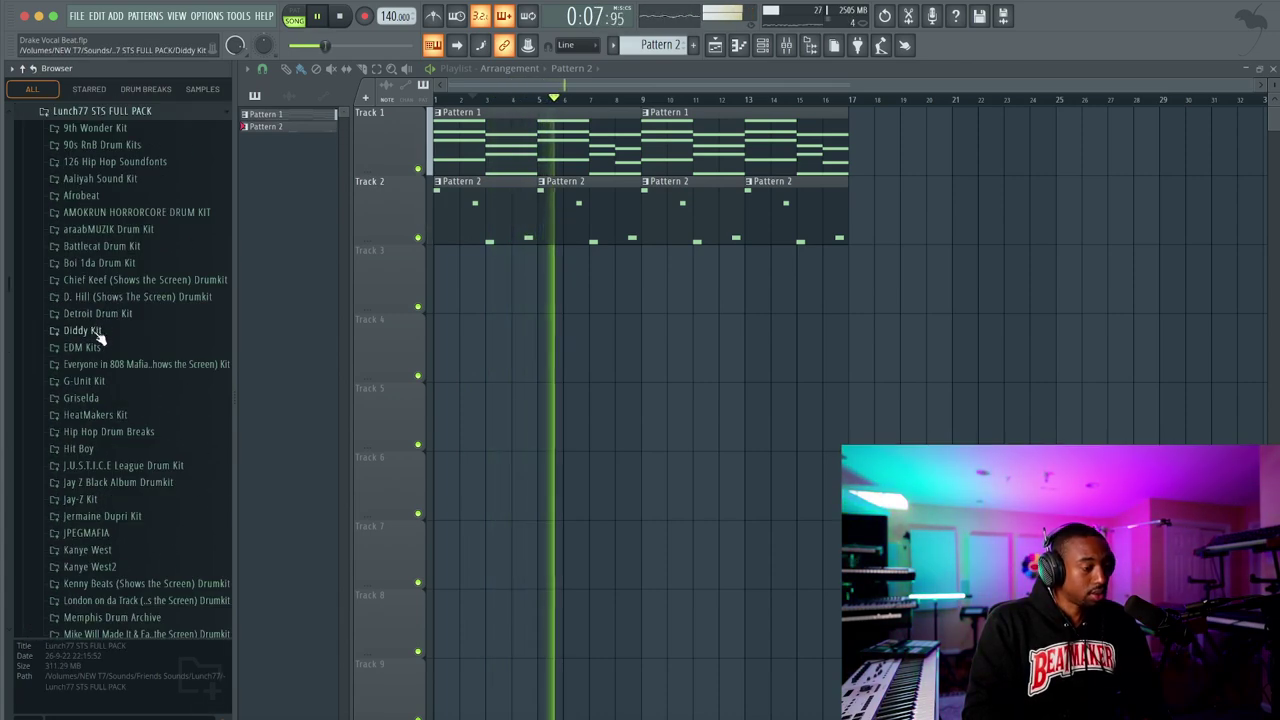
scroll(101, 364, "down", 15)
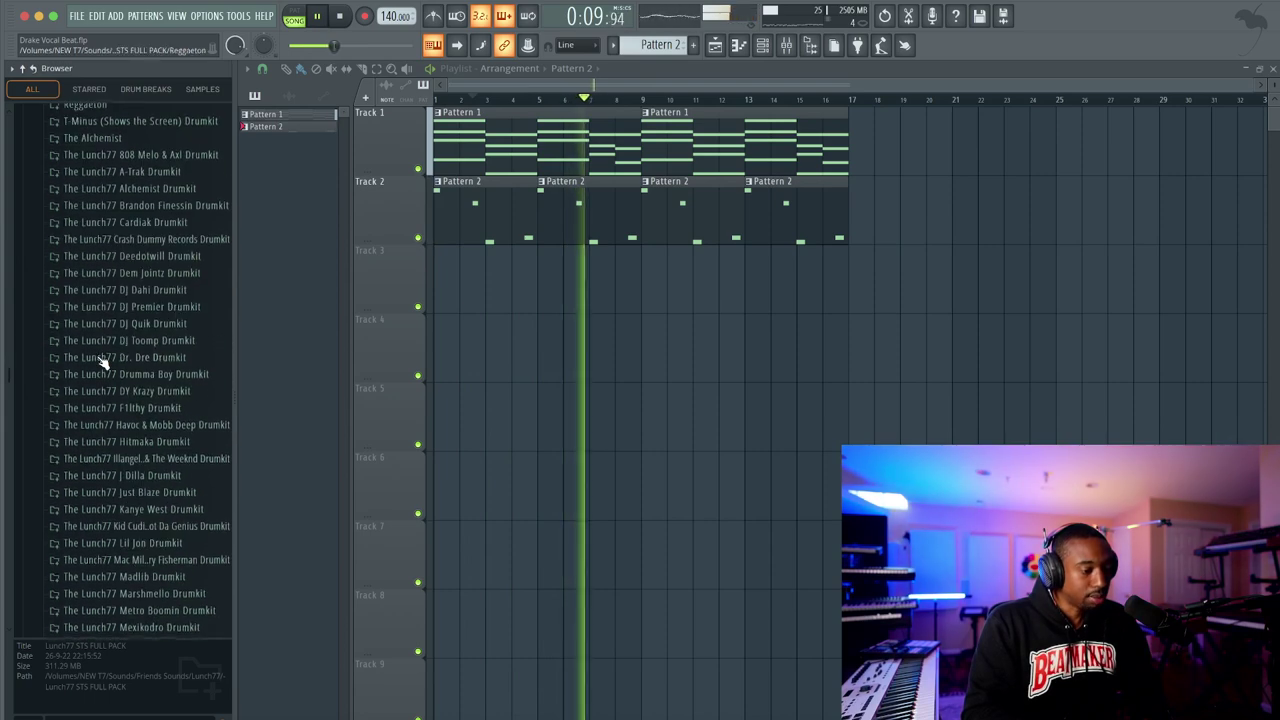
scroll(100, 365, "down", 9)
left_click(115, 298)
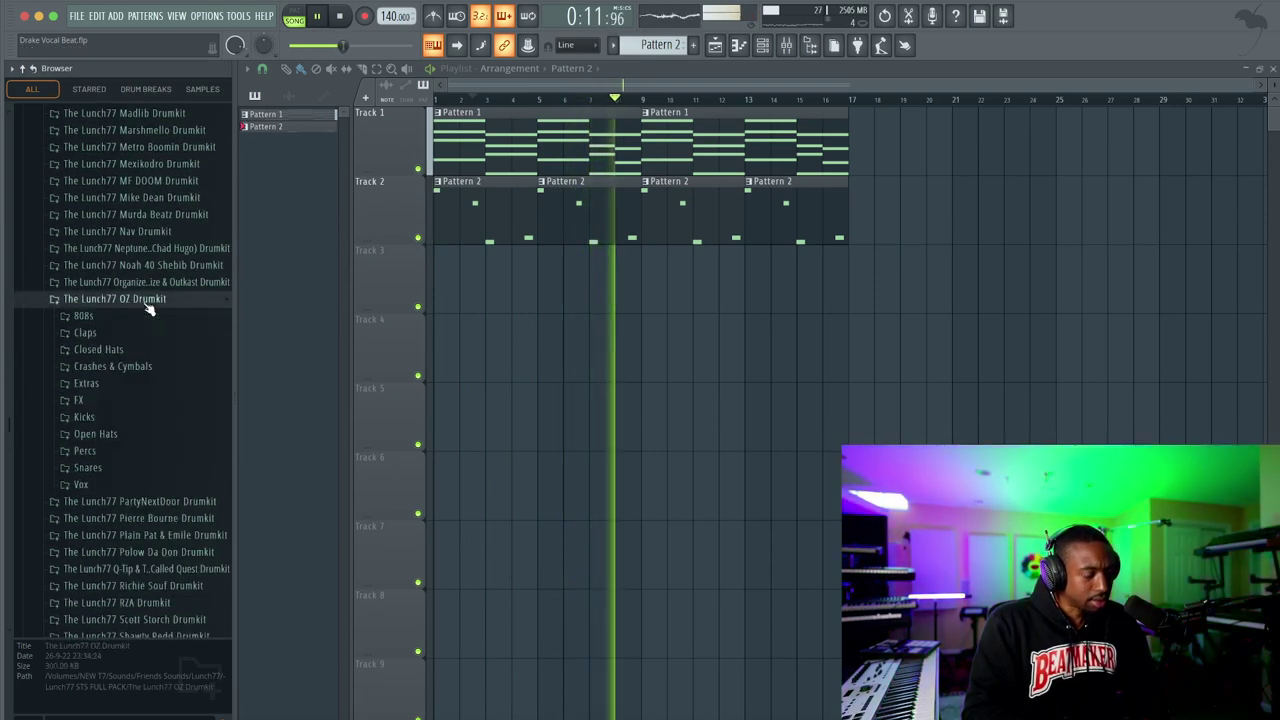
Audition a few claps, including Clap (Forgive), from the OZ Drumkit's Claps folder
left_click(128, 334)
left_click(138, 343)
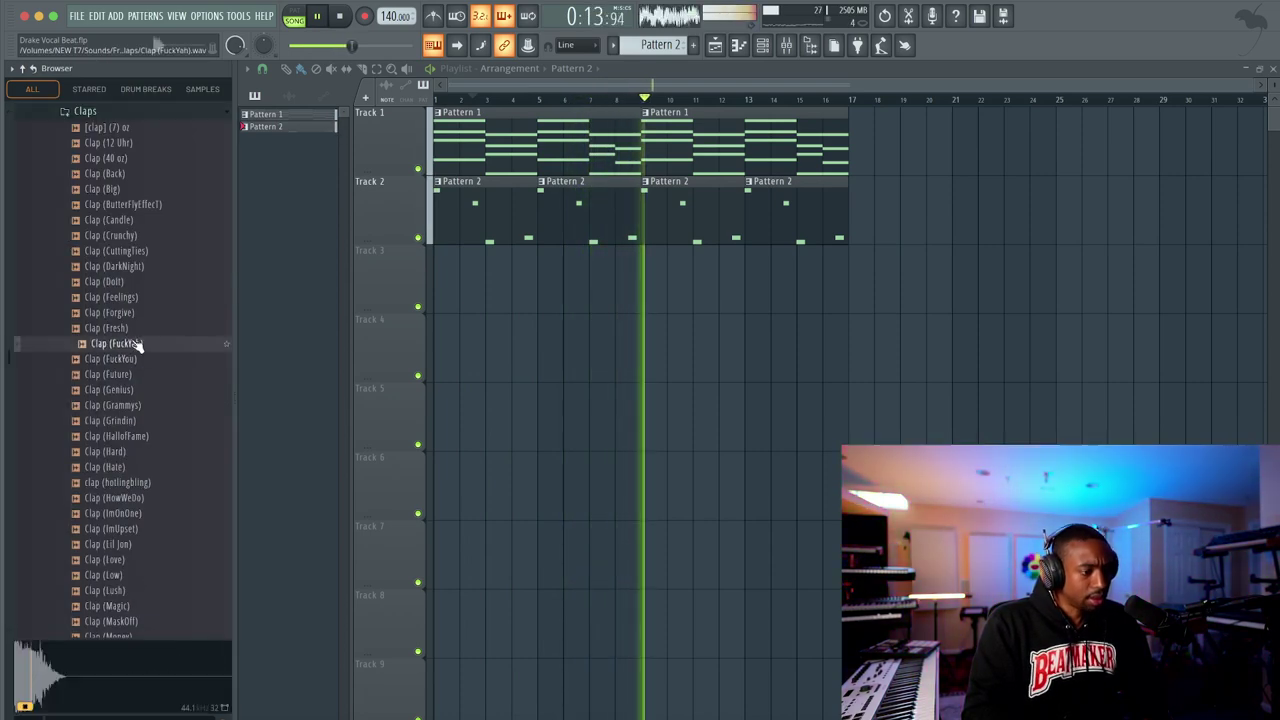
left_click(135, 312)
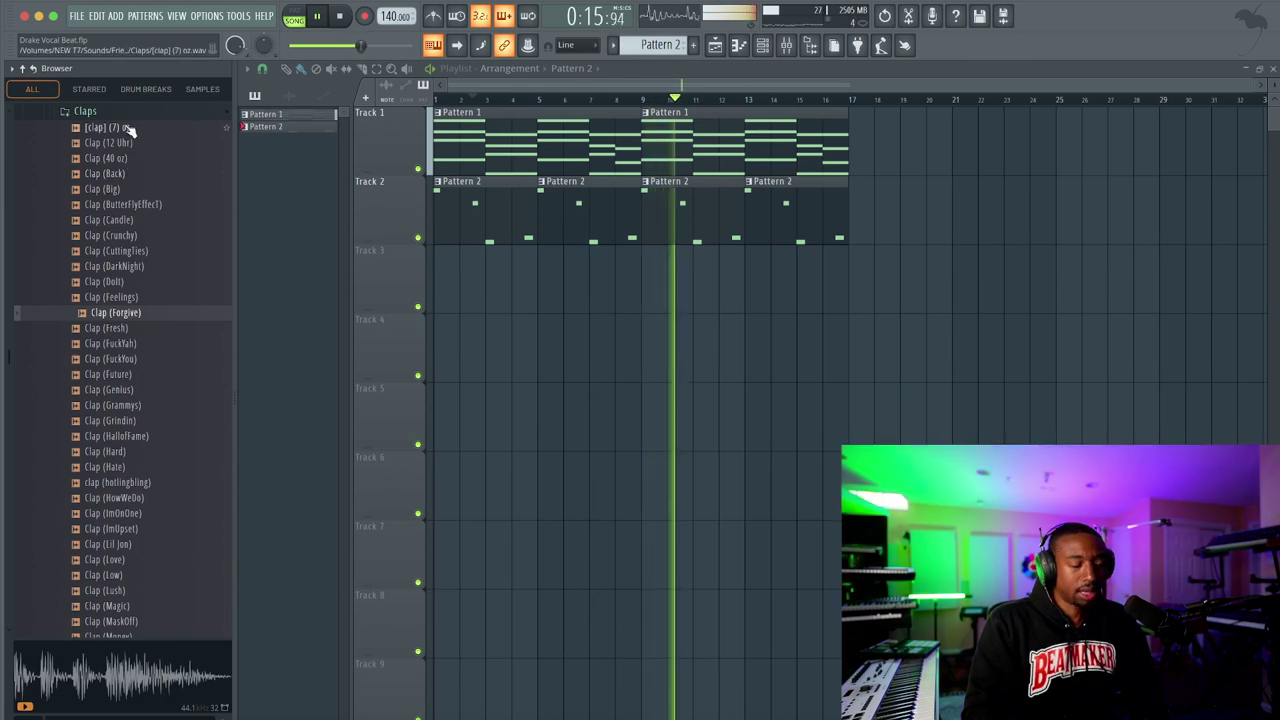
scroll(128, 136, "up", 2)
left_click(130, 176)
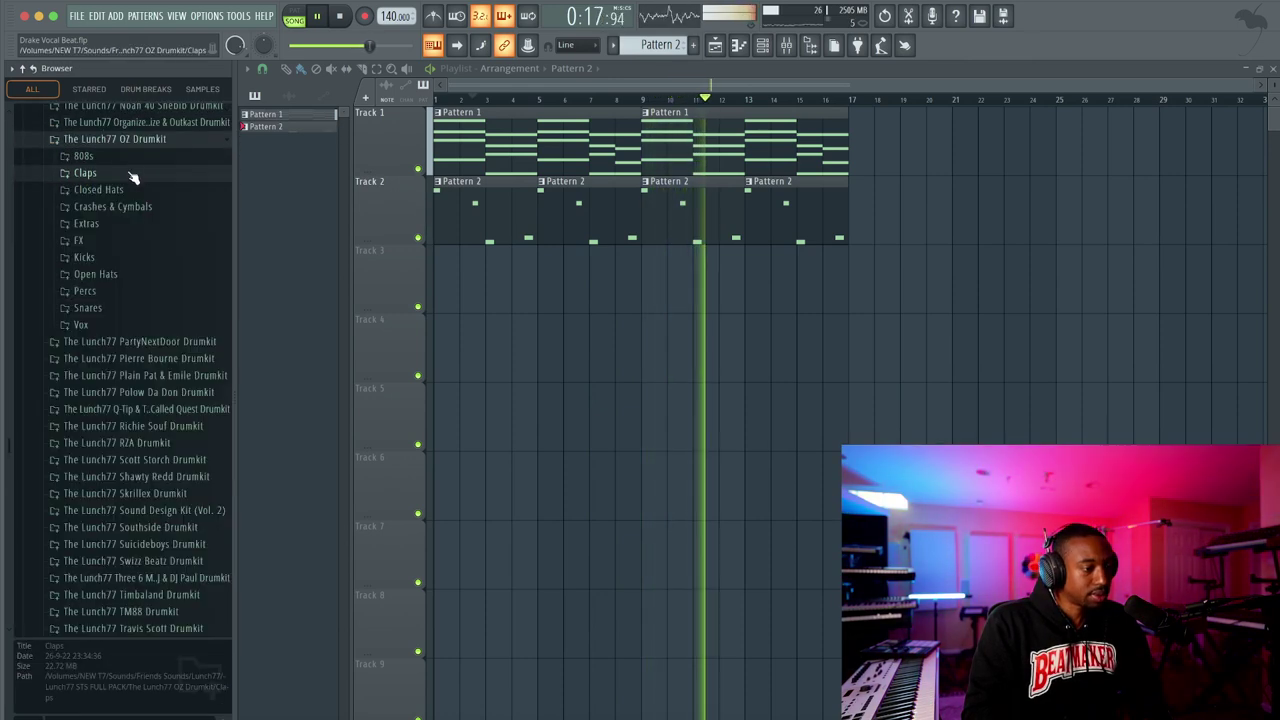
Audition OZ-Snare (100) from the OZ Drumkit's Snares folder and load it into a new sampler channel
left_click(116, 310)
left_click(130, 298)
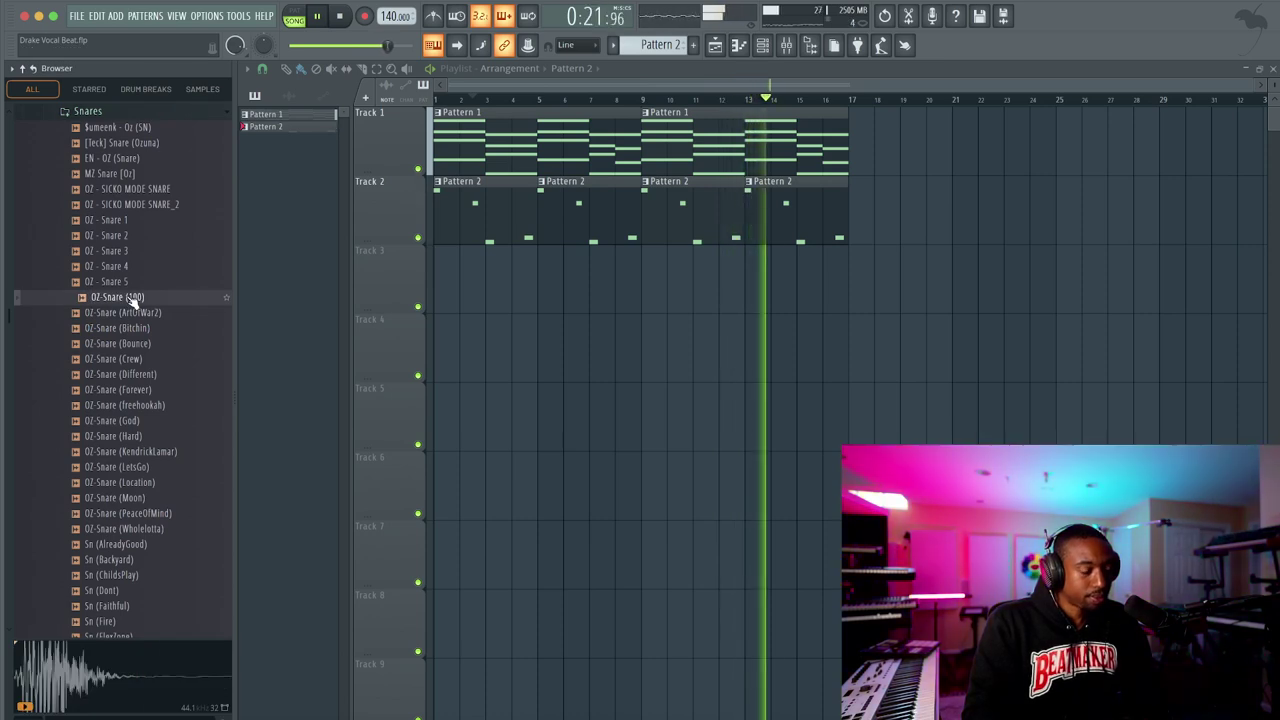
right_click(129, 299)
left_click(170, 318)
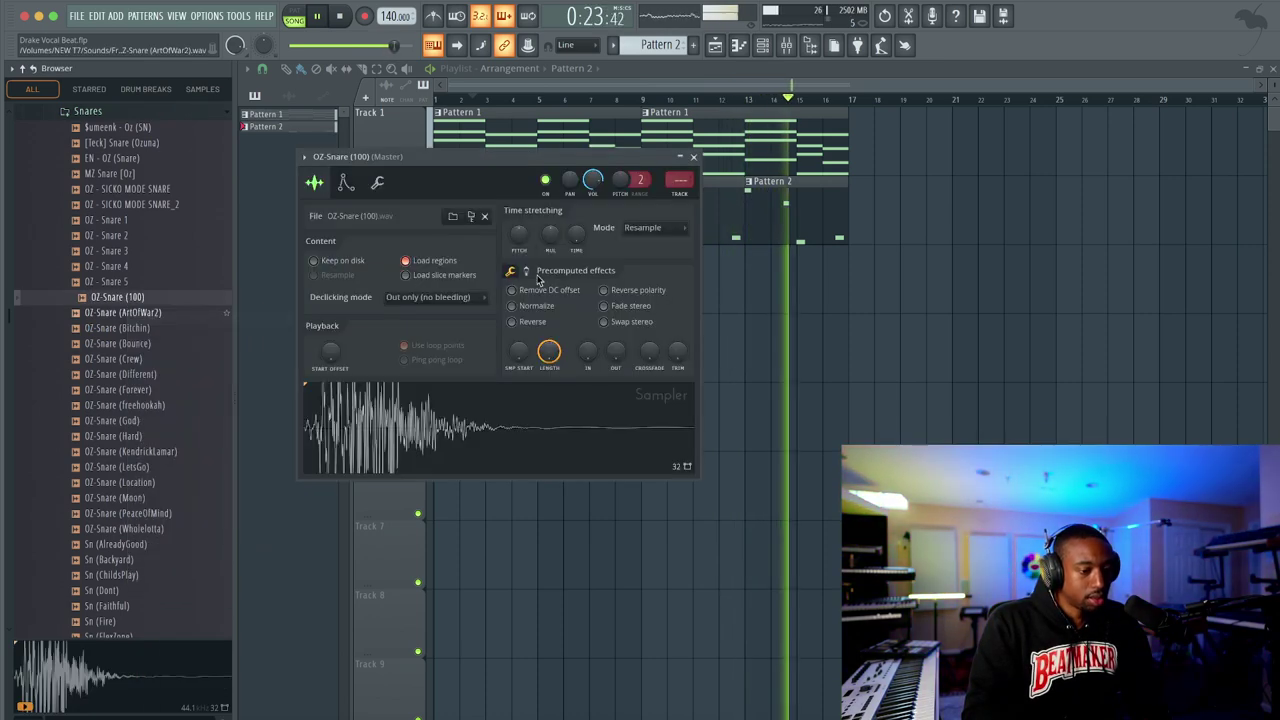
Route the OZ-Snare (100) channel to mixer track 10
left_click(763, 45)
key("super+l")
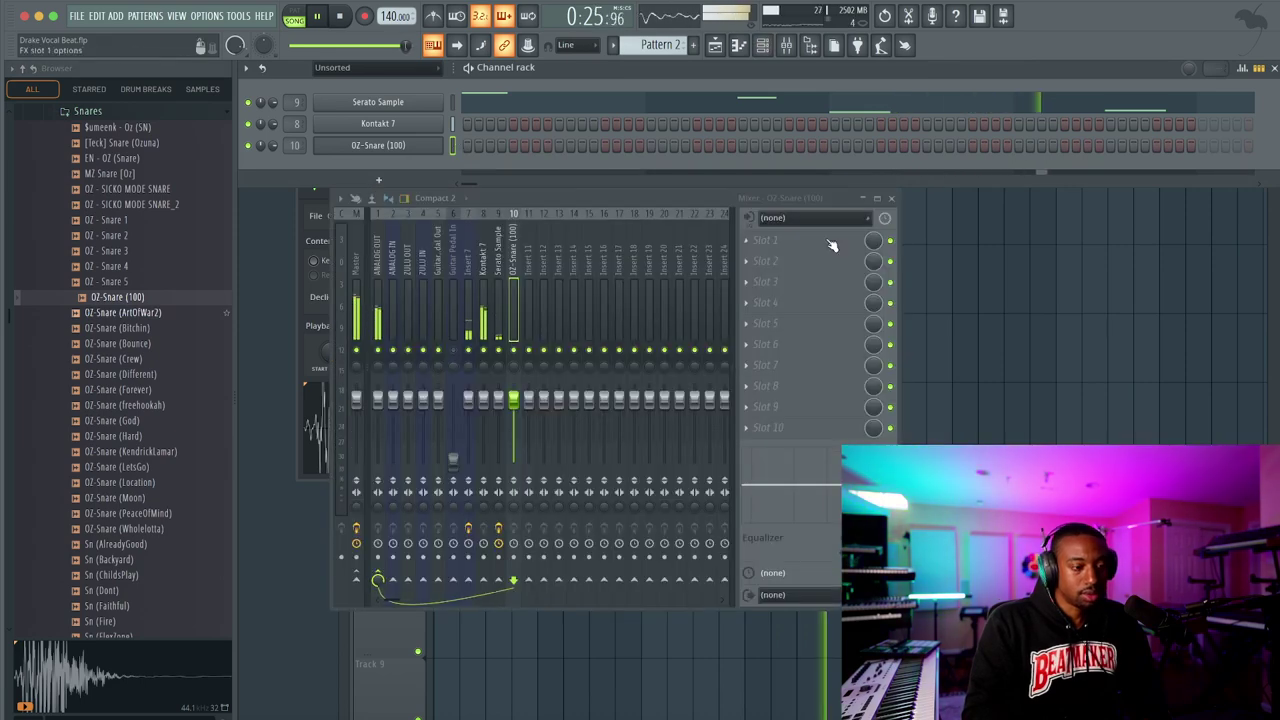
left_click(1015, 338)
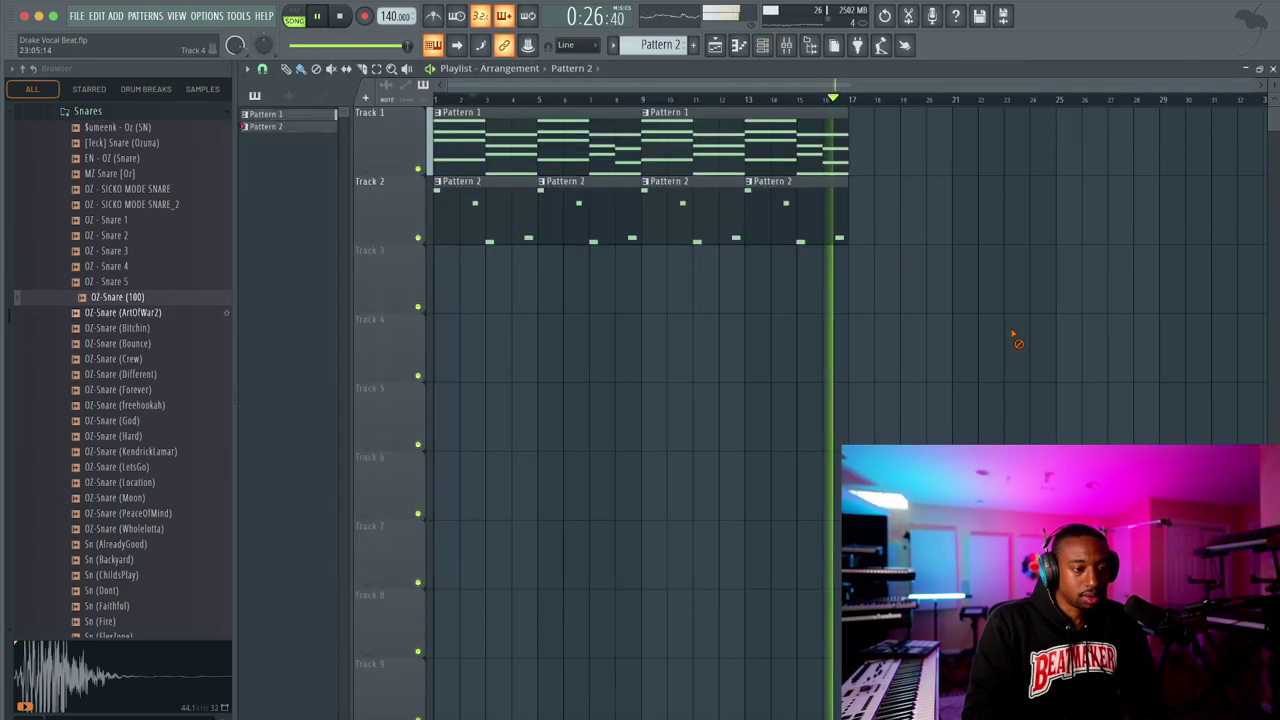
Create the empty Pattern 3 and place a clip of it at bar 1 on Track 3
left_click(762, 45)
right_click(660, 47)
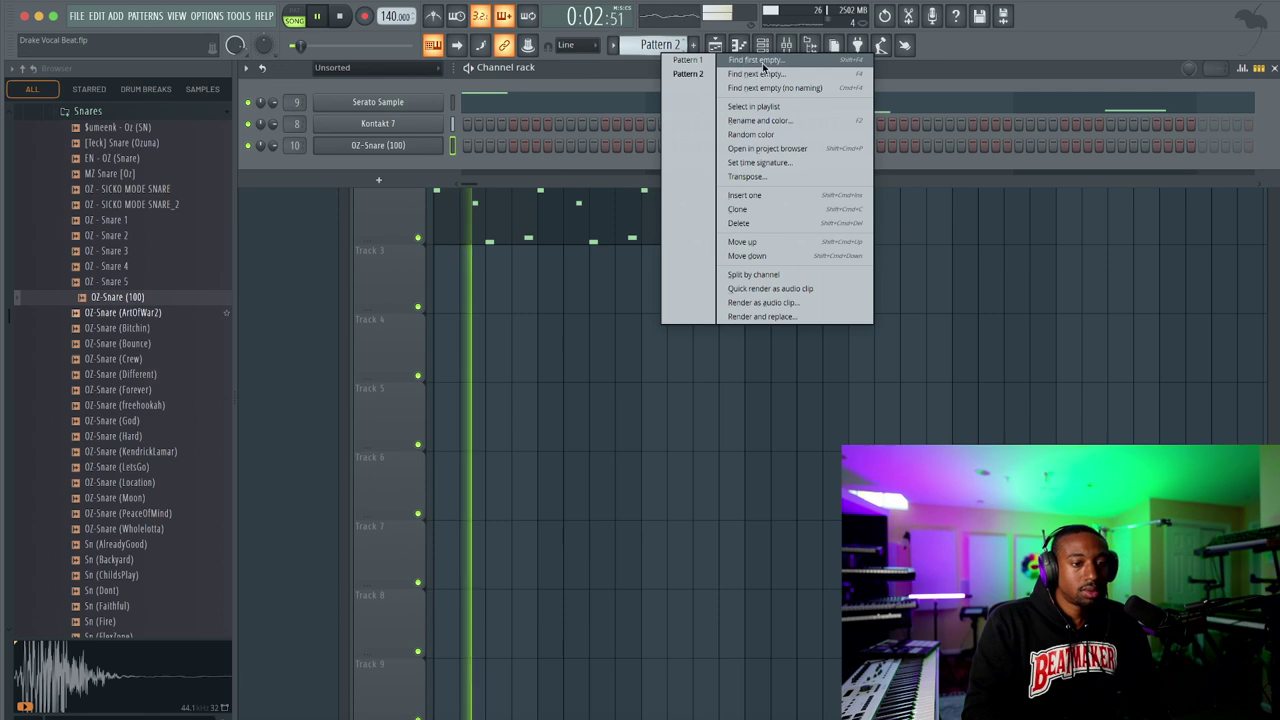
left_click(835, 72)
left_click(446, 277)
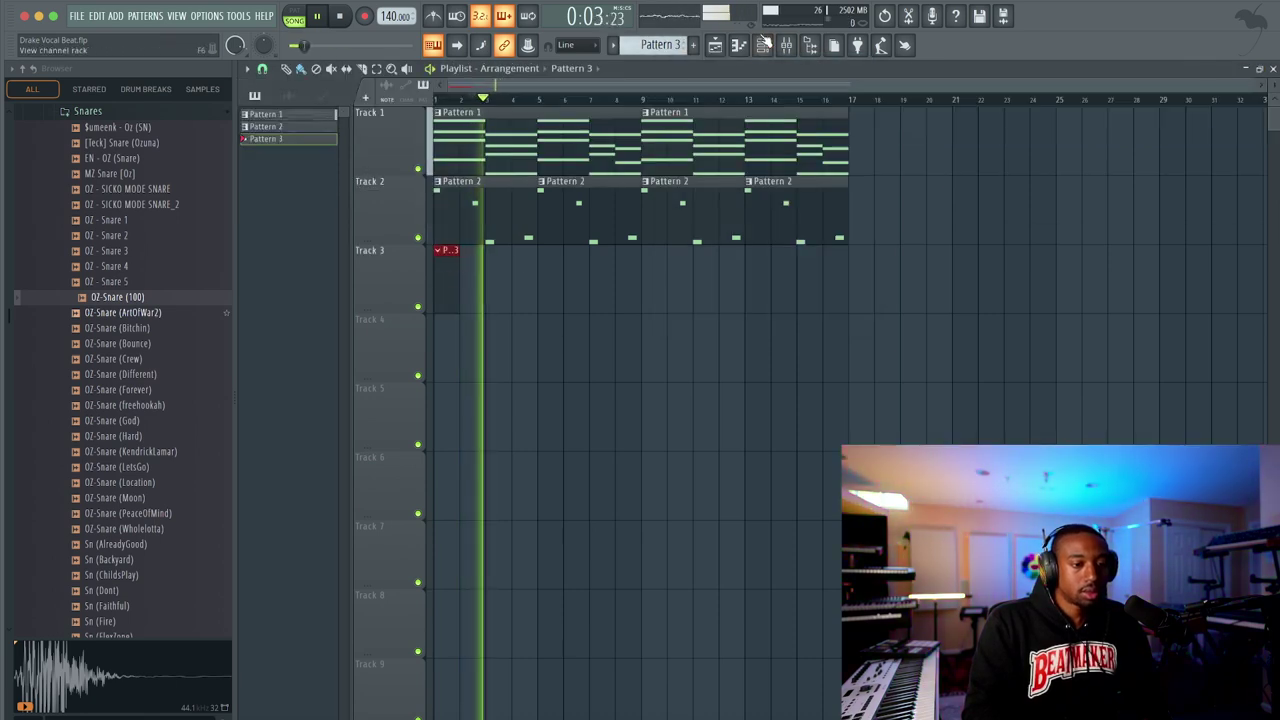
Restart playback and program OZ-Snare (100) hits on steps 9, 15, 19 and 25 of Pattern 3
left_click(779, 45)
left_click(343, 18)
left_click(557, 146)
key("space")
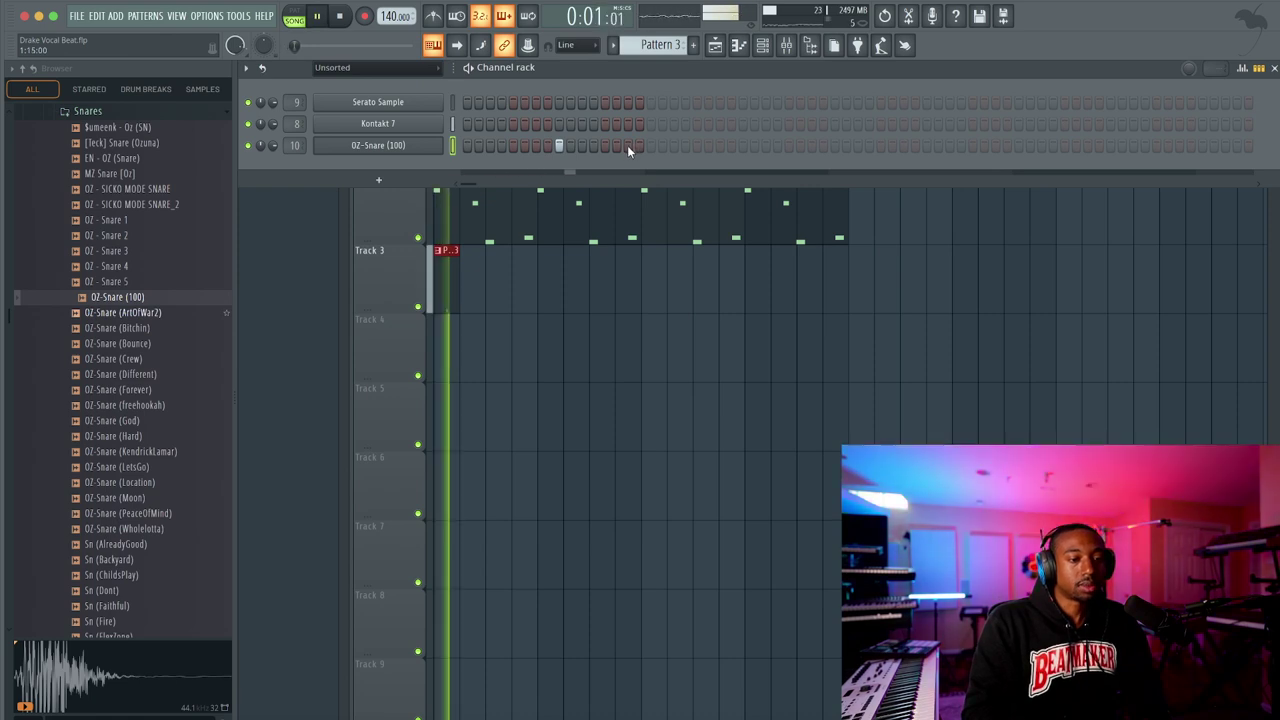
left_click(628, 146)
left_click(674, 146)
left_click(743, 146)
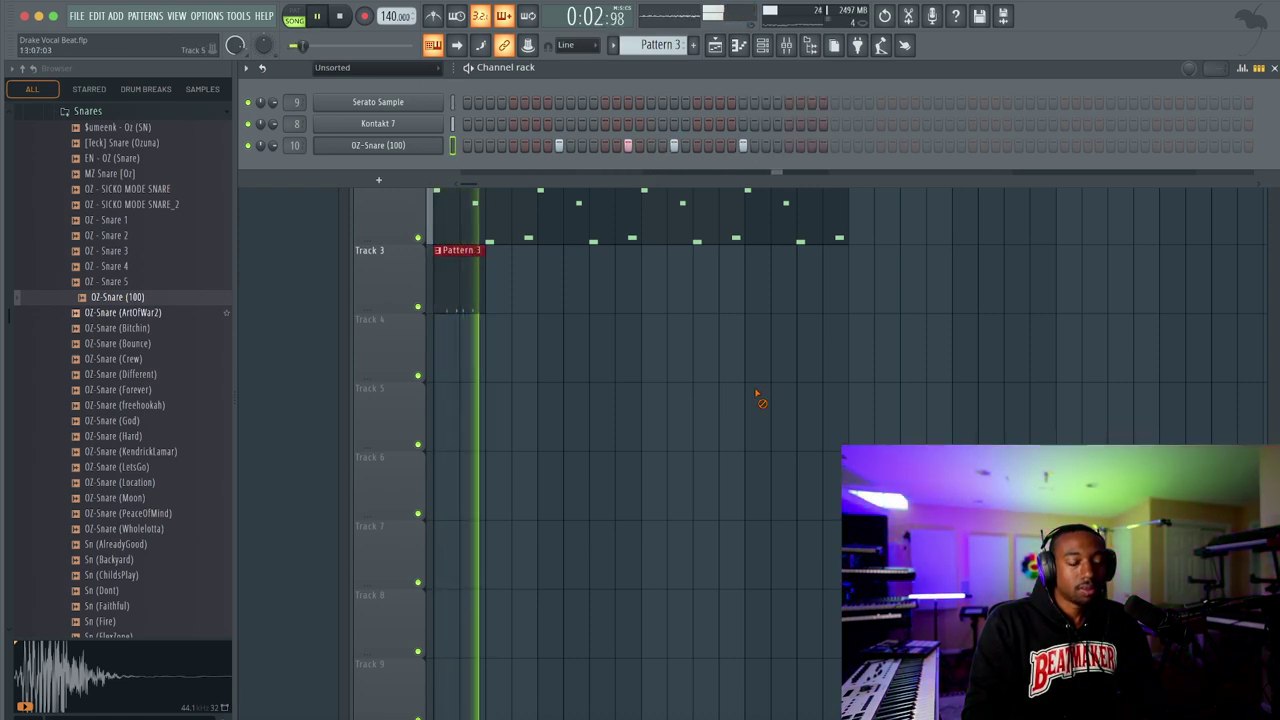
Paint more Pattern 3 clips on Track 3, one every two bars from bar 3 to bar 17
right_click(757, 390)
left_click_drag(498, 270, 860, 260)
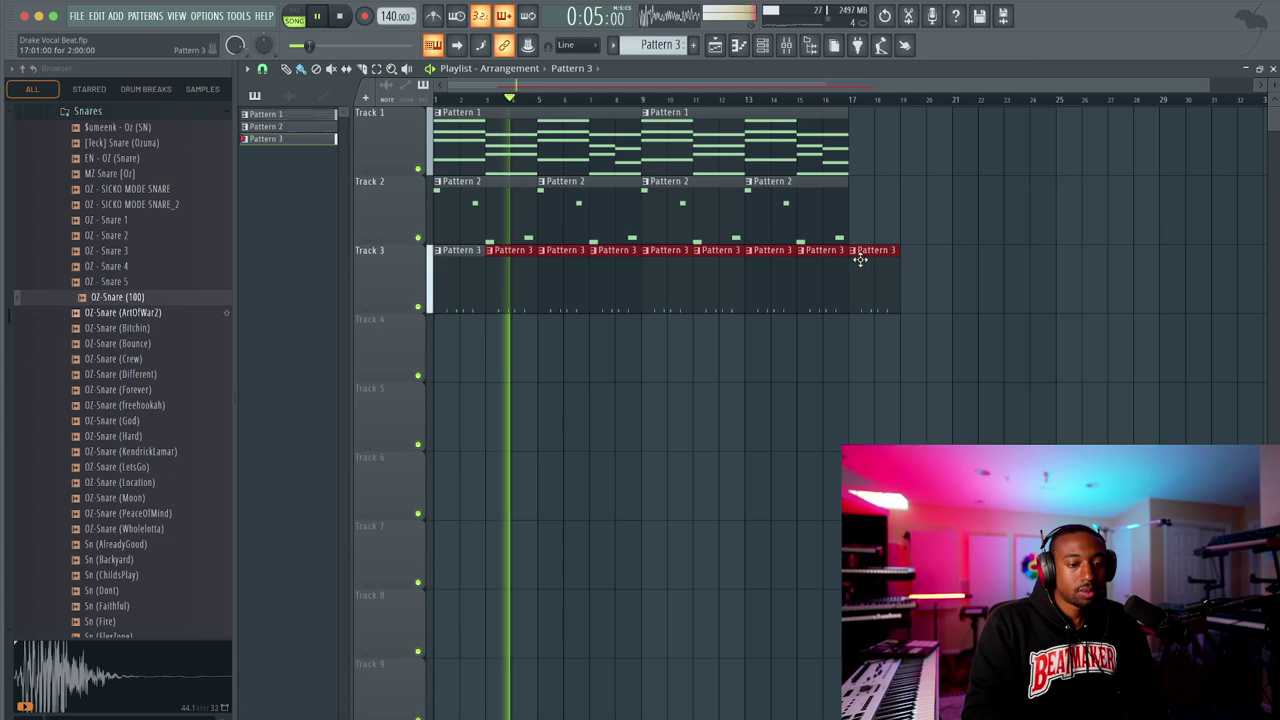
Lower the OZ-Snare (100) mixer level slightly and remove the extra Pattern 3 clip at bar 17
key("F9")
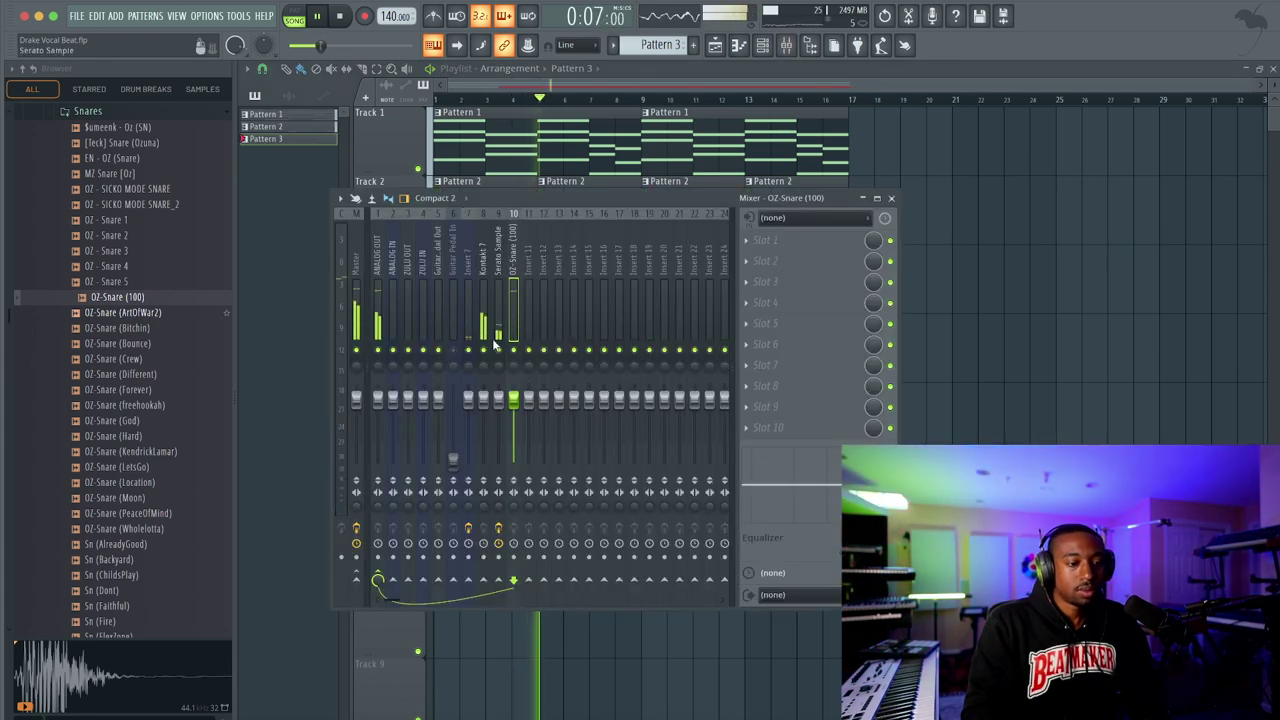
key("F9")
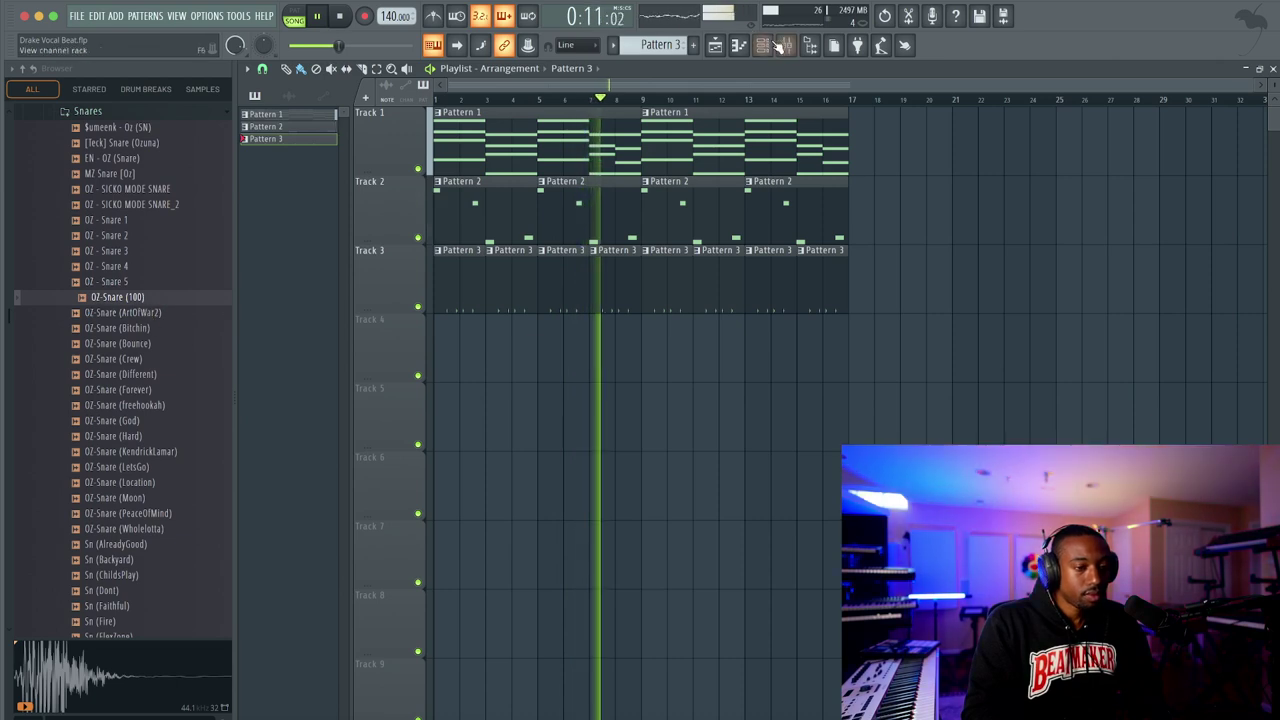
Load the K_Slow sample from the OZ drum kit's Kicks folder into a new sampler channel
key("F6")
scroll(130, 250, "up", 5)
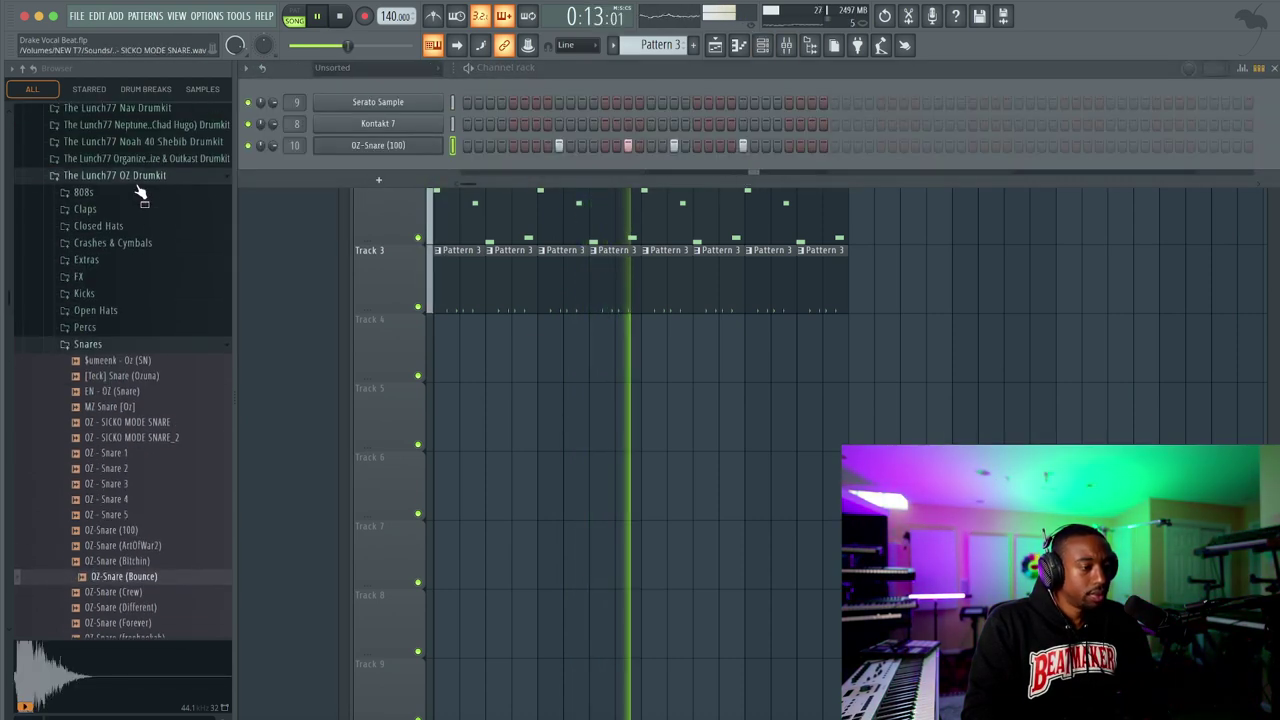
left_click(107, 307)
left_click(128, 313)
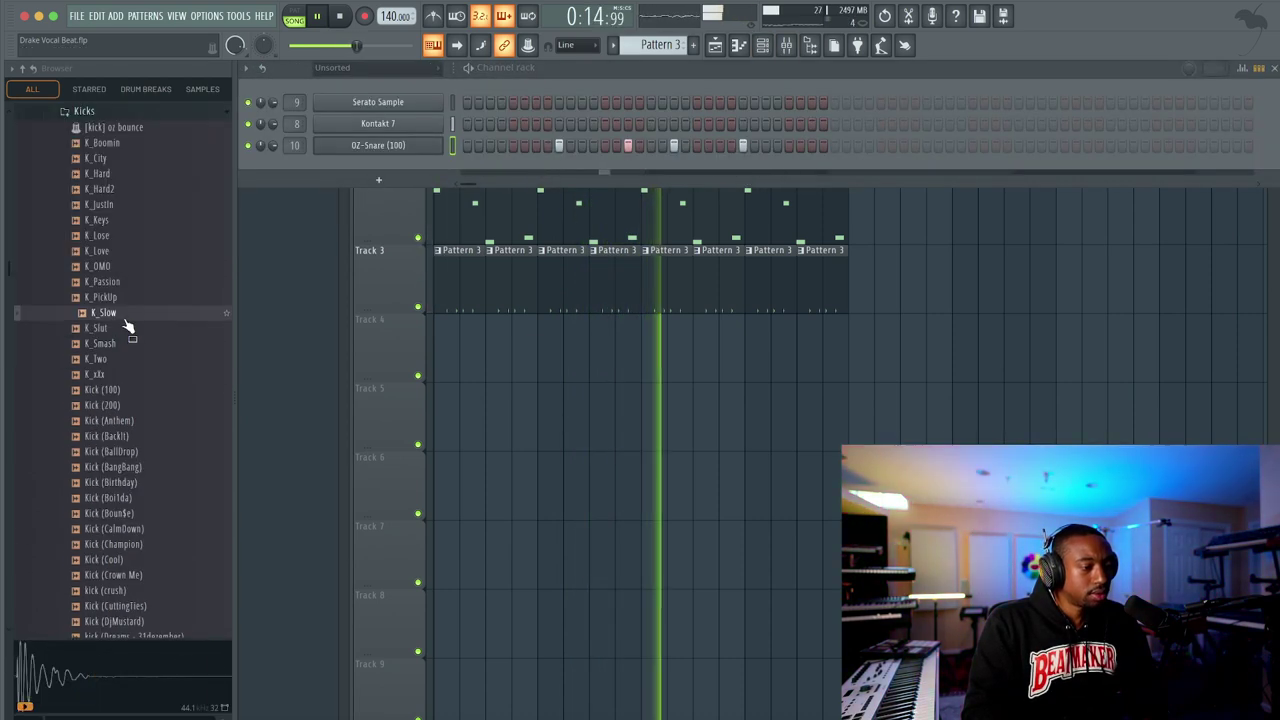
right_click(130, 316)
left_click(140, 339)
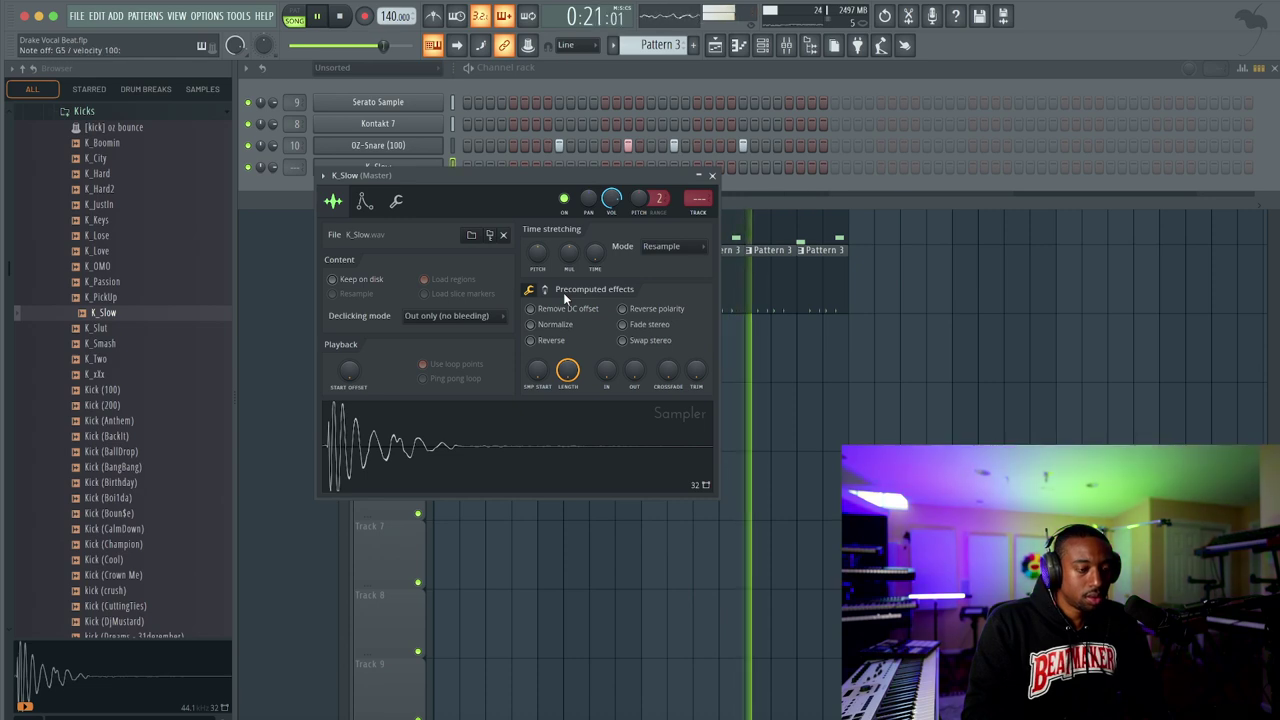
left_click(711, 175)
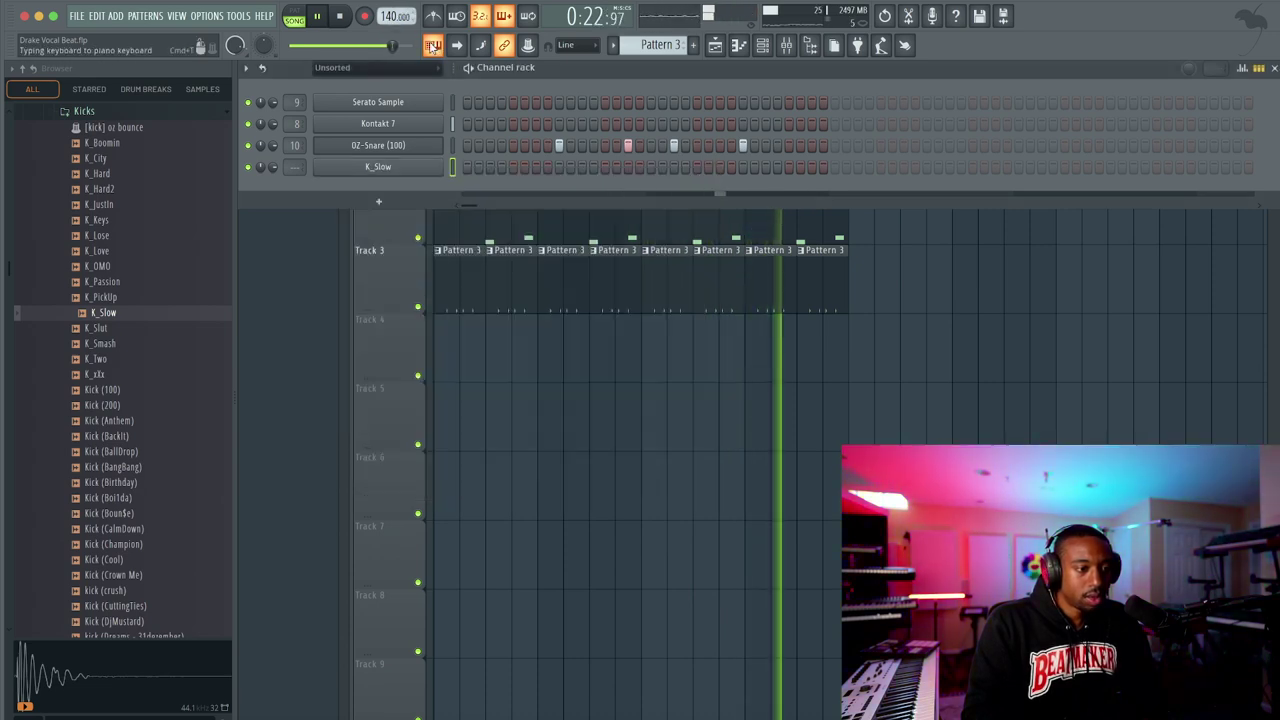
Set the typing keyboard to the Piano layout and route the K_Slow channel to mixer track 11
left_click(433, 45)
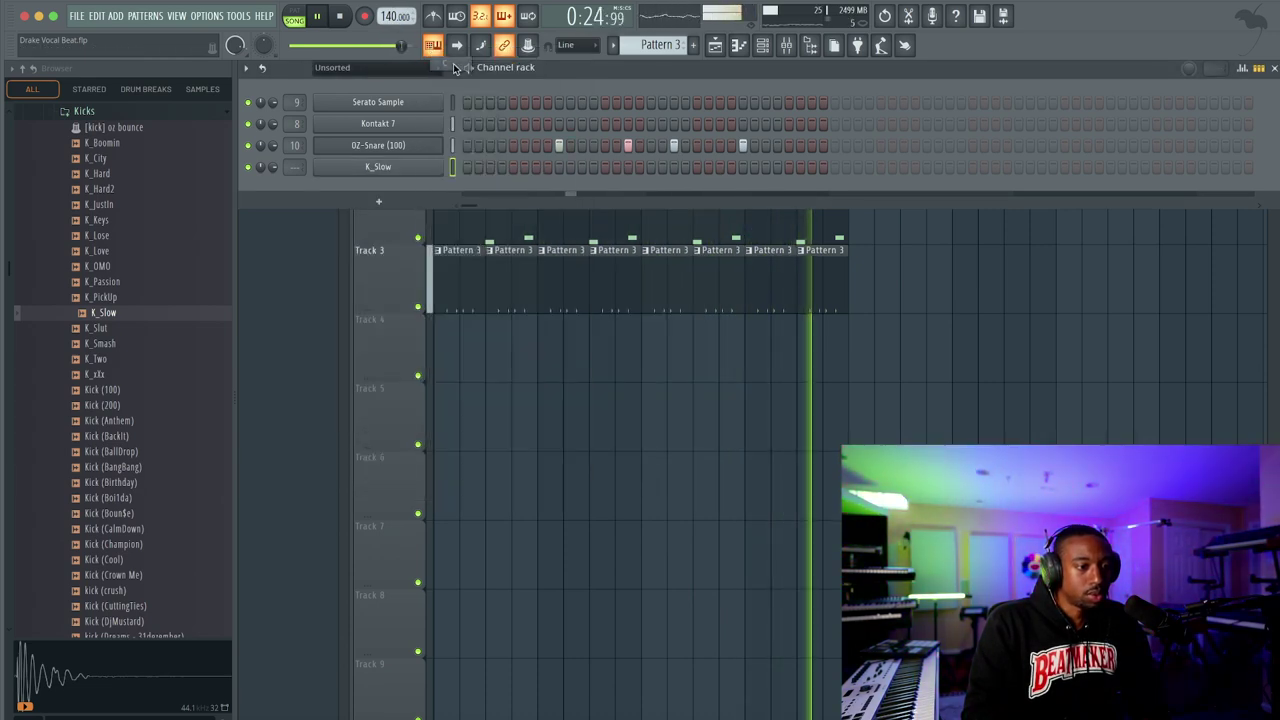
left_click(446, 63)
left_click(433, 45)
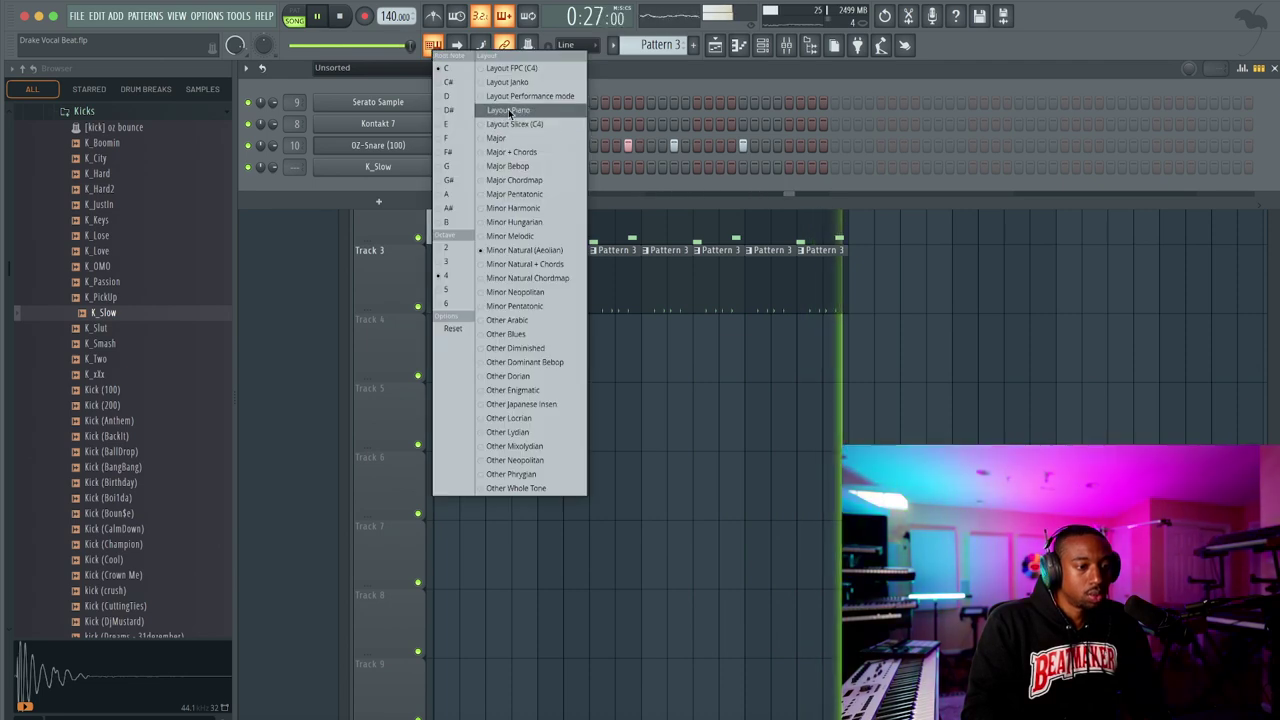
left_click(507, 110)
key("ctrl+l")
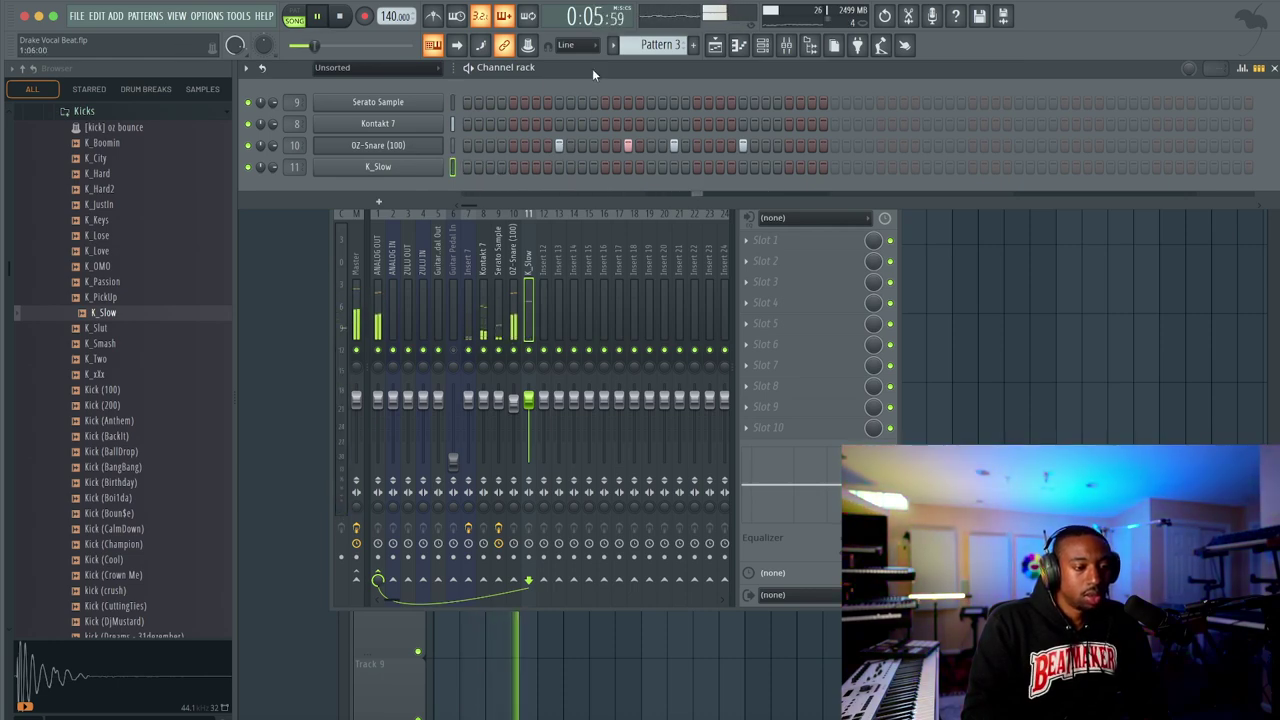
Create Pattern 4 with K_Slow hits on steps 1 and 3, and place its clip at bar 1 on Track 4
left_click(693, 45)
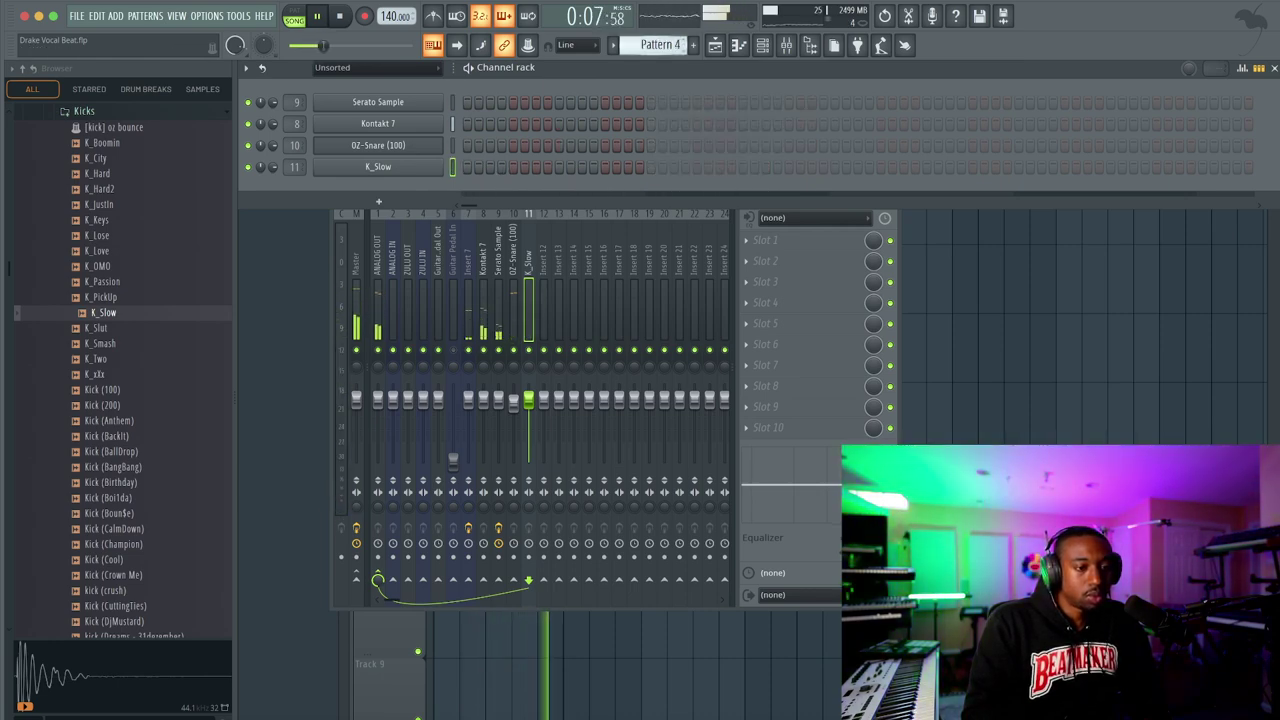
right_click(480, 168)
left_click(490, 168)
left_click(1031, 354)
key("super+s")
left_click(440, 330)
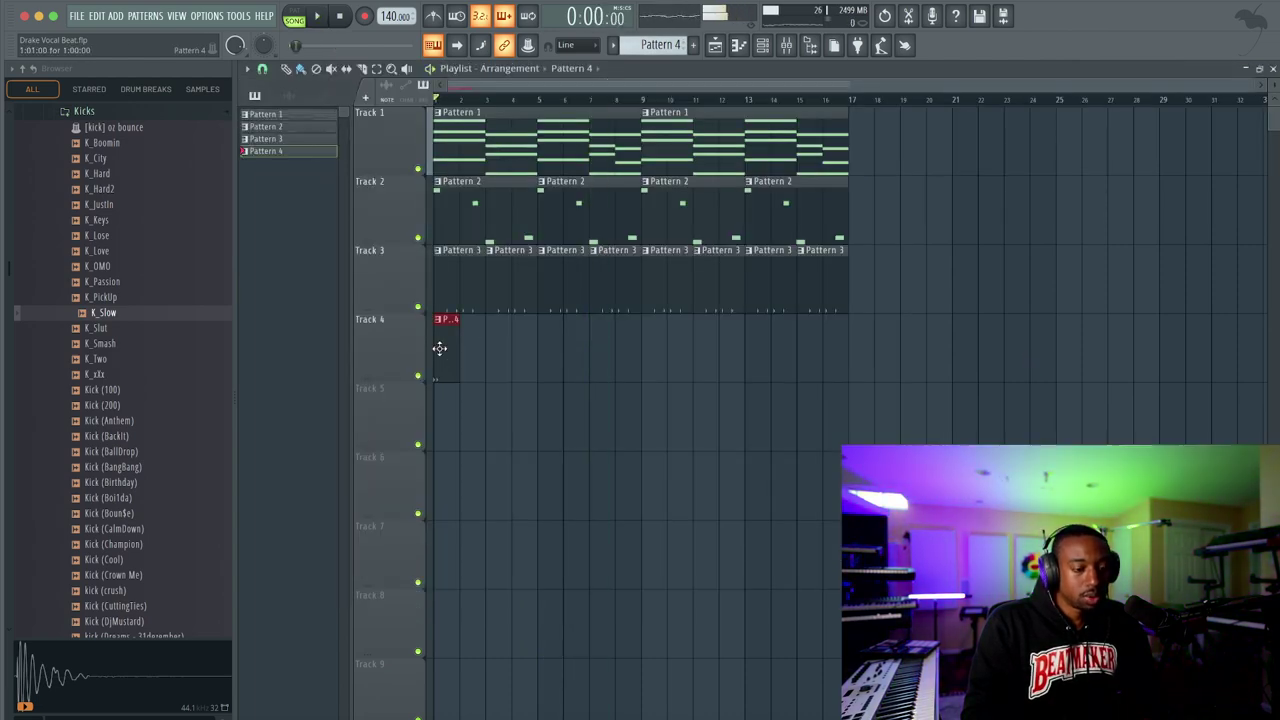
Restart playback and add K_Slow hits on steps 21 and 27 of Pattern 4
left_click(760, 46)
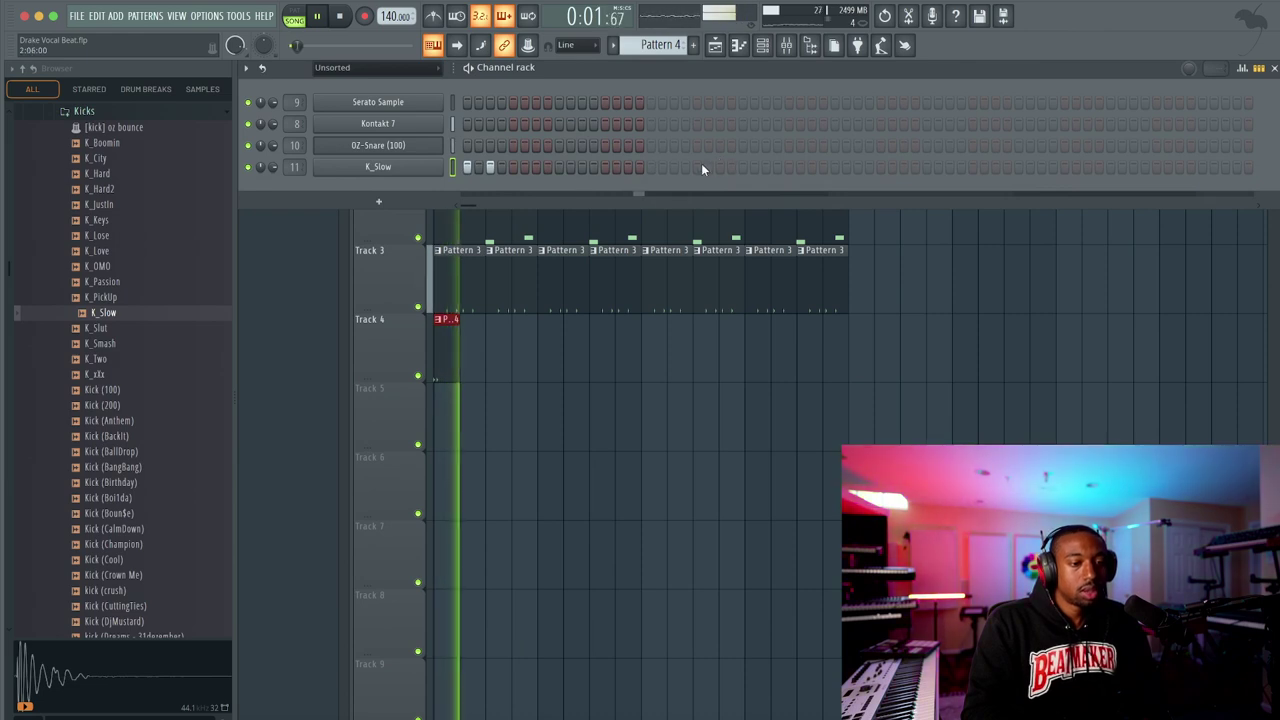
key("space")
key("space")
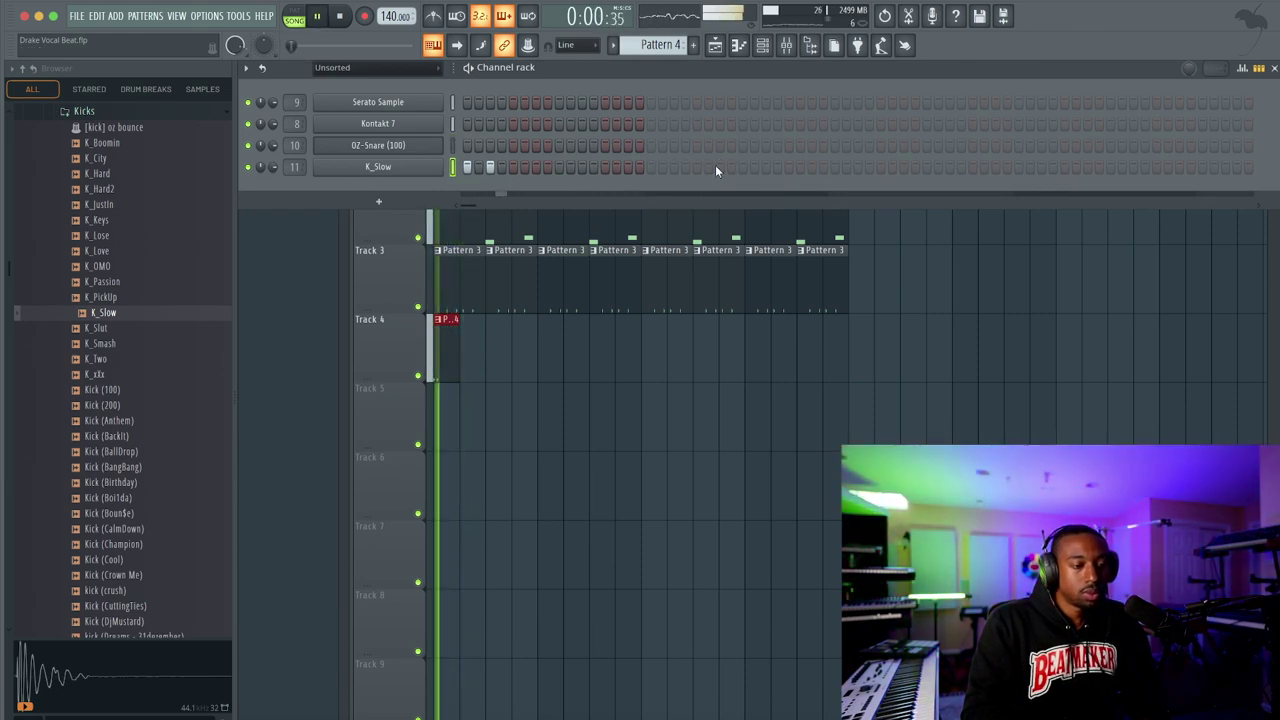
left_click(719, 167)
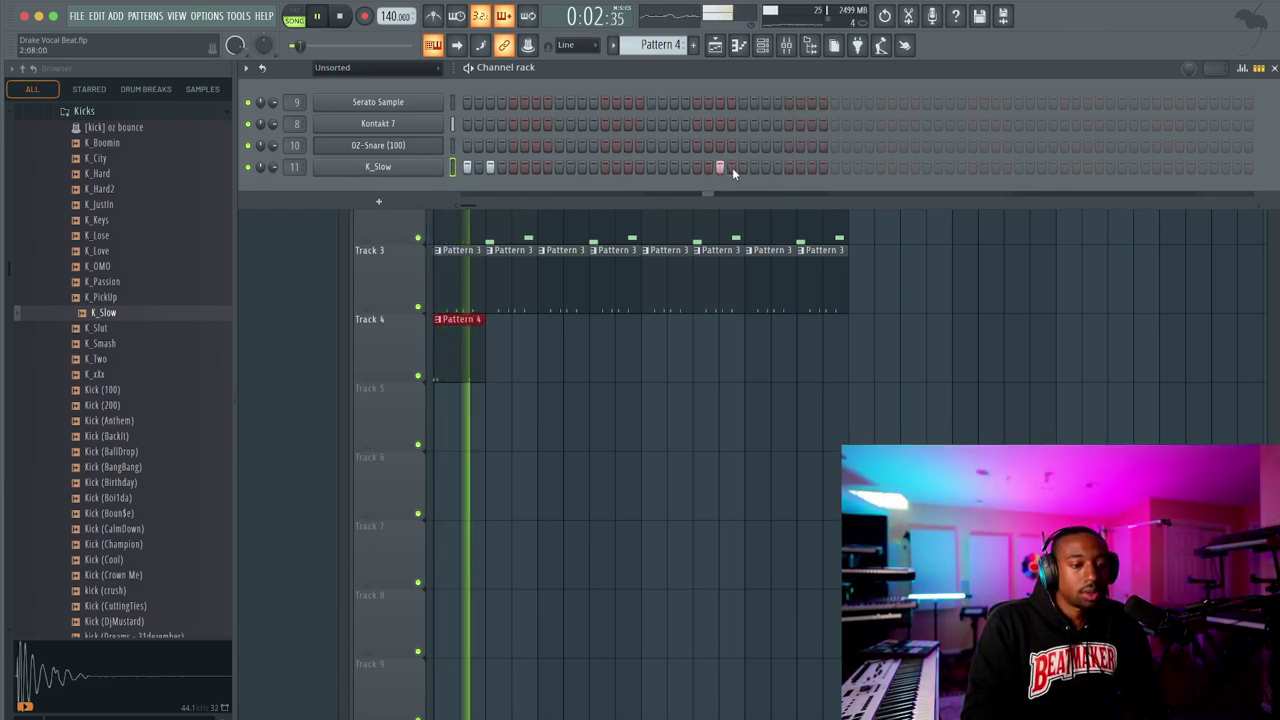
right_click(716, 167)
left_click(697, 167)
left_click(765, 168)
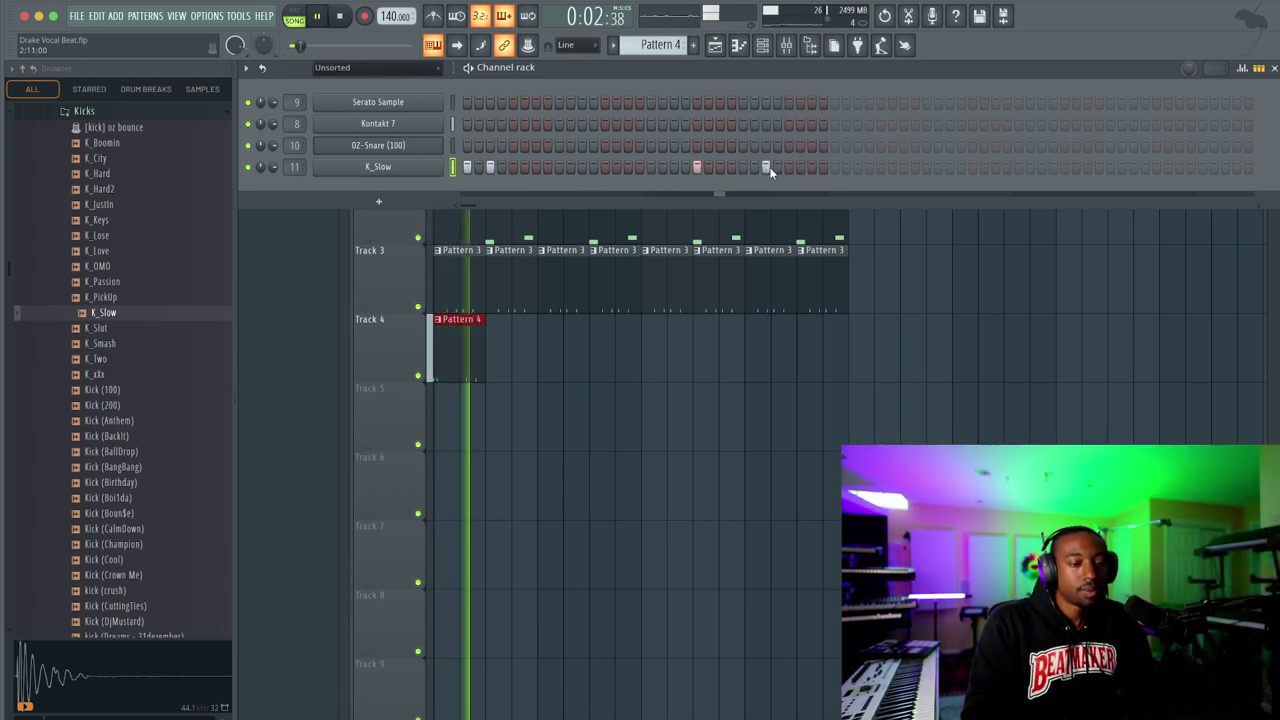
Extend Pattern 4 with K_Slow hits on steps 33, 35, 53 and 59
left_click(835, 167)
left_click(857, 167)
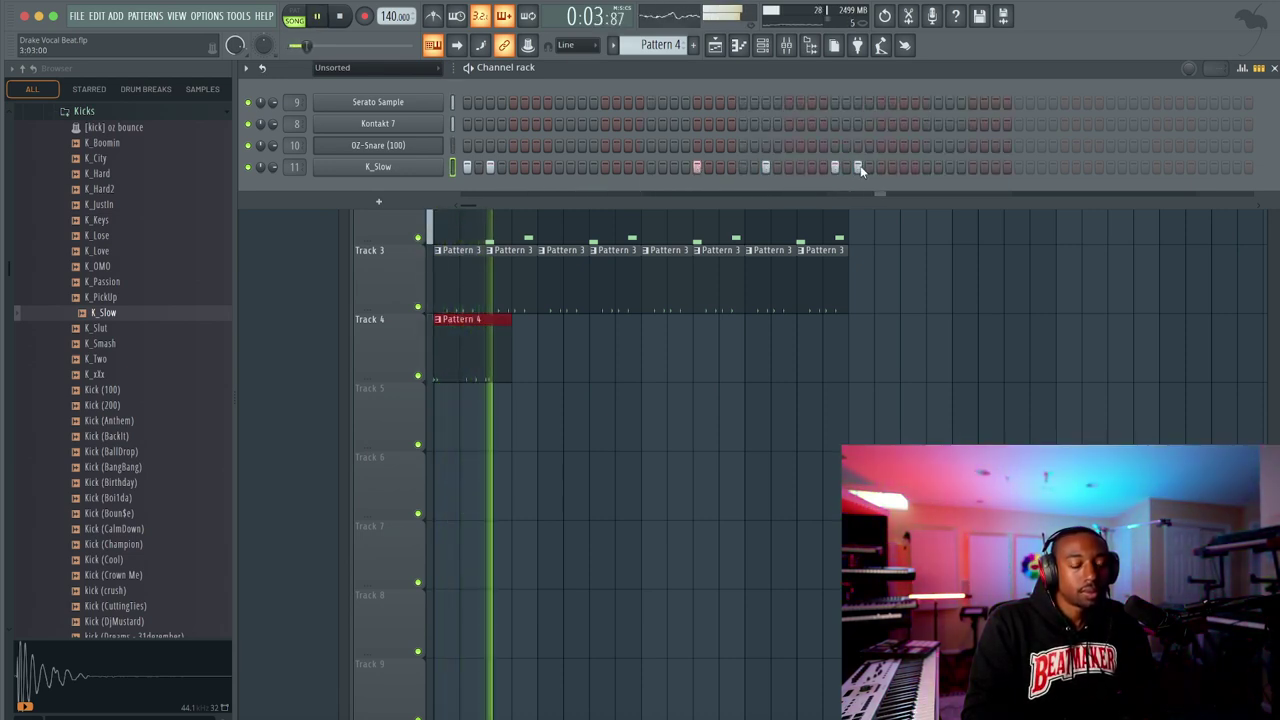
left_click(1064, 167)
left_click(738, 450)
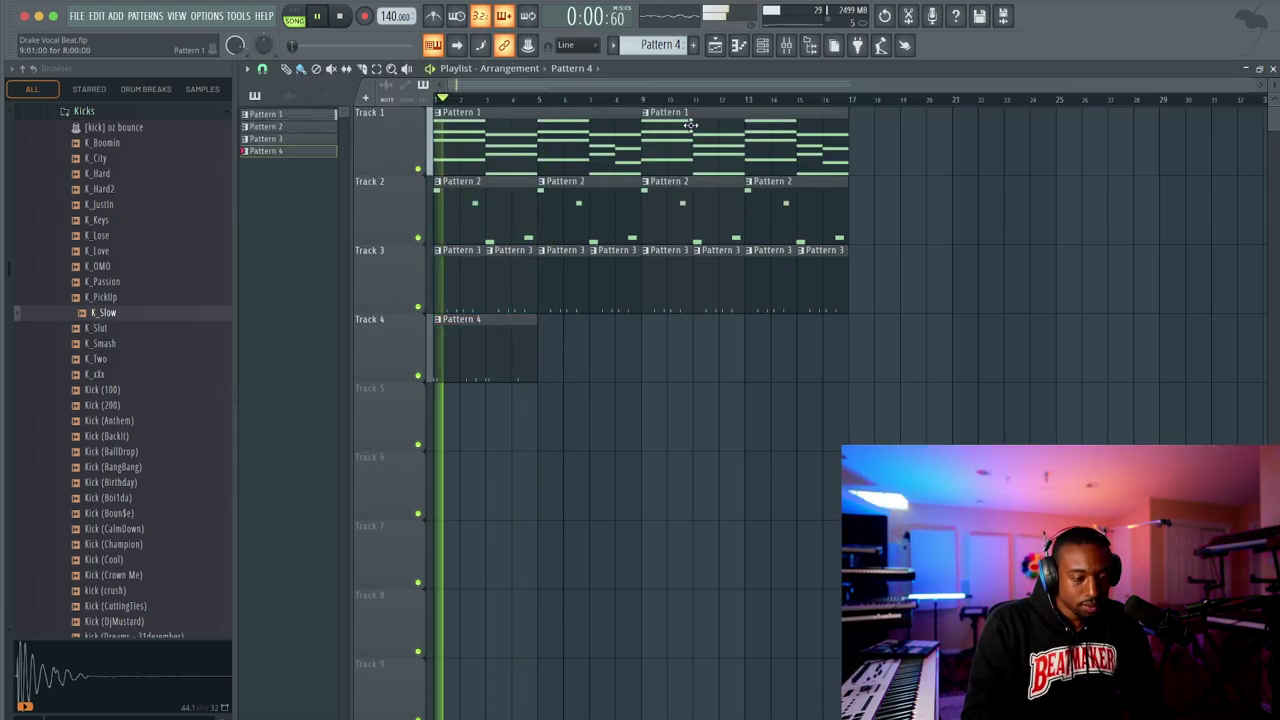
left_click(762, 45)
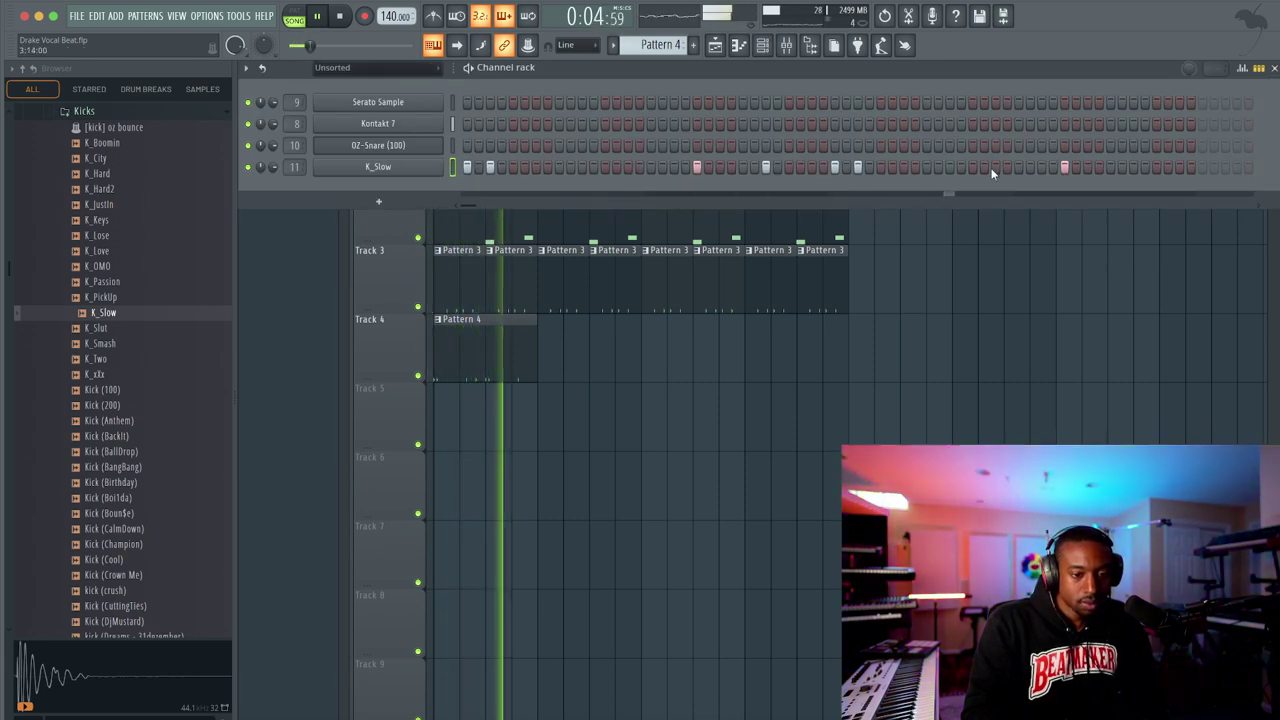
left_click(1133, 167)
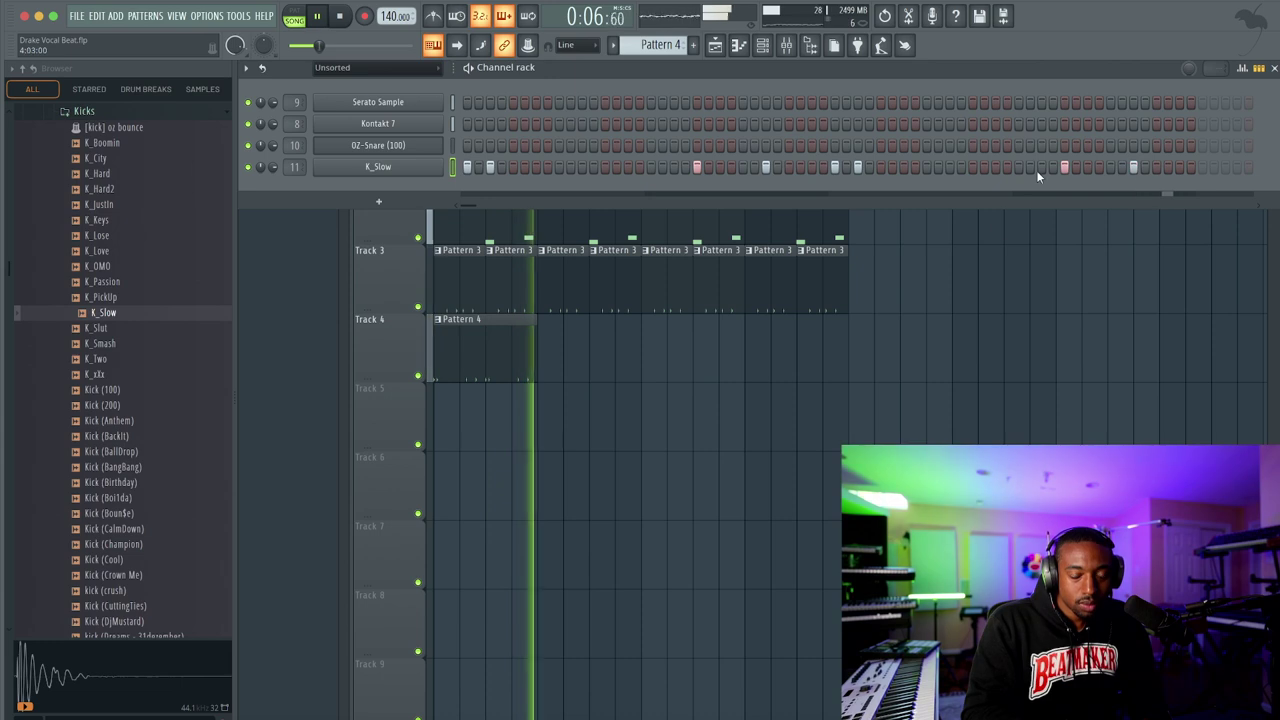
Paint Pattern 4 clips on Track 4 at bars 5, 9 and 13
key("F6")
mouse_move(563, 345)
left_mouse_down()
mouse_move(749, 354)
mouse_move(768, 448)
left_mouse_up()
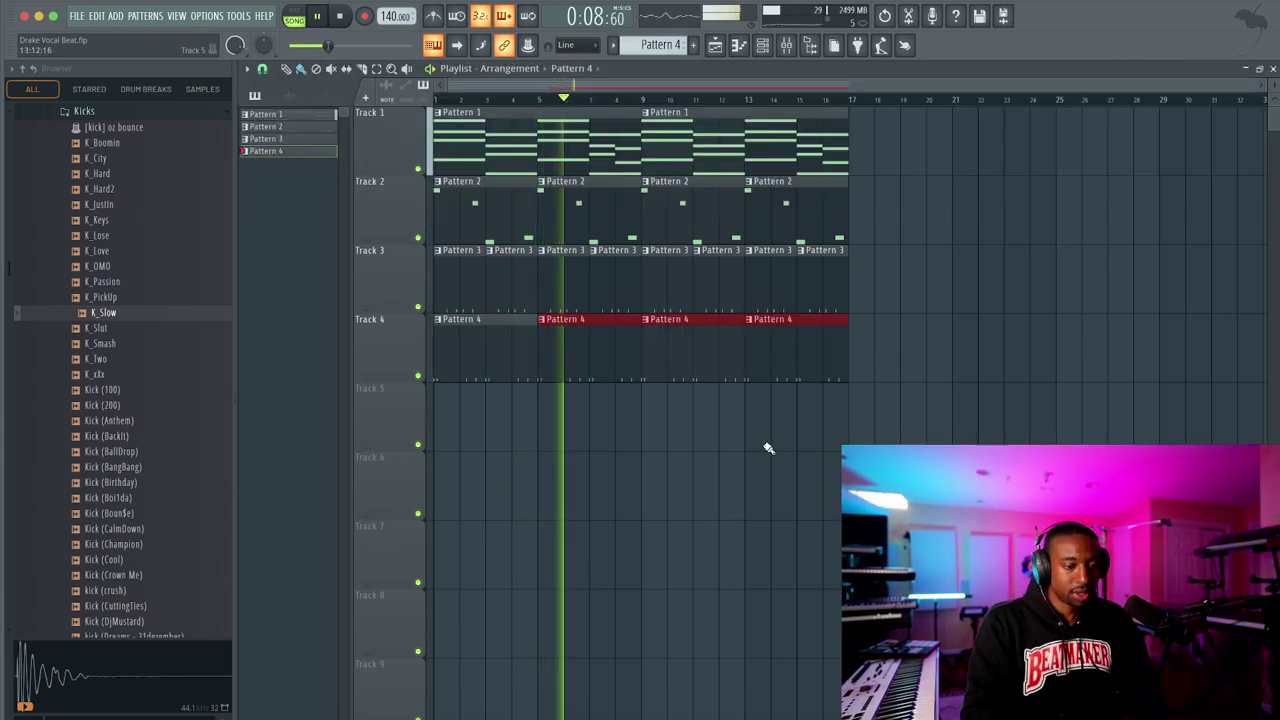
left_click(763, 46)
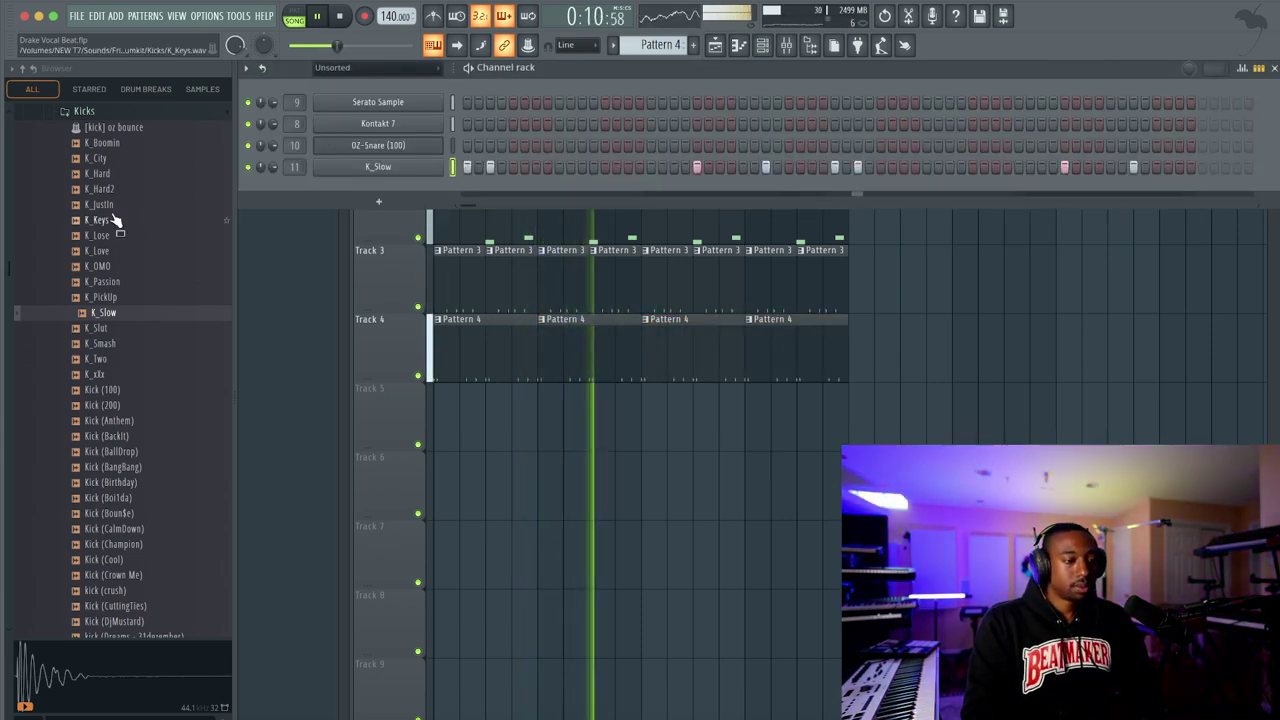
scroll(105, 255, "down", 3)
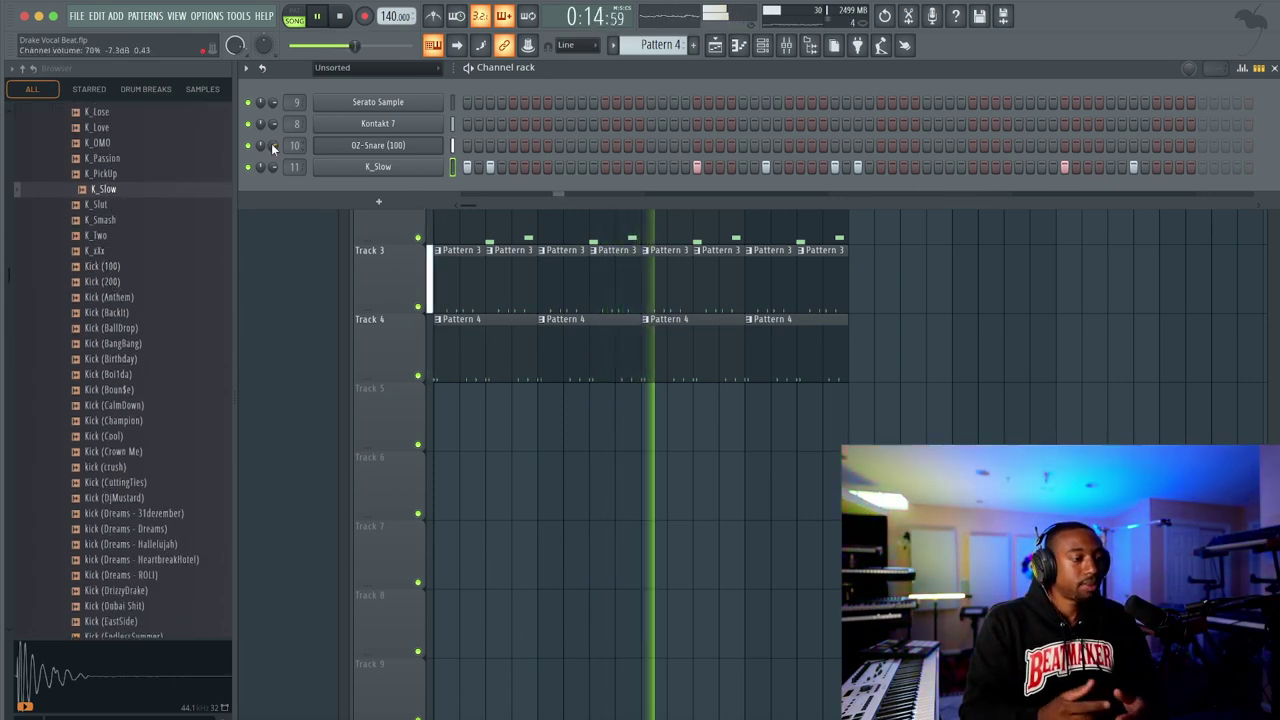
Set the audio buffer length to 128 samples and save the project
left_click(223, 60)
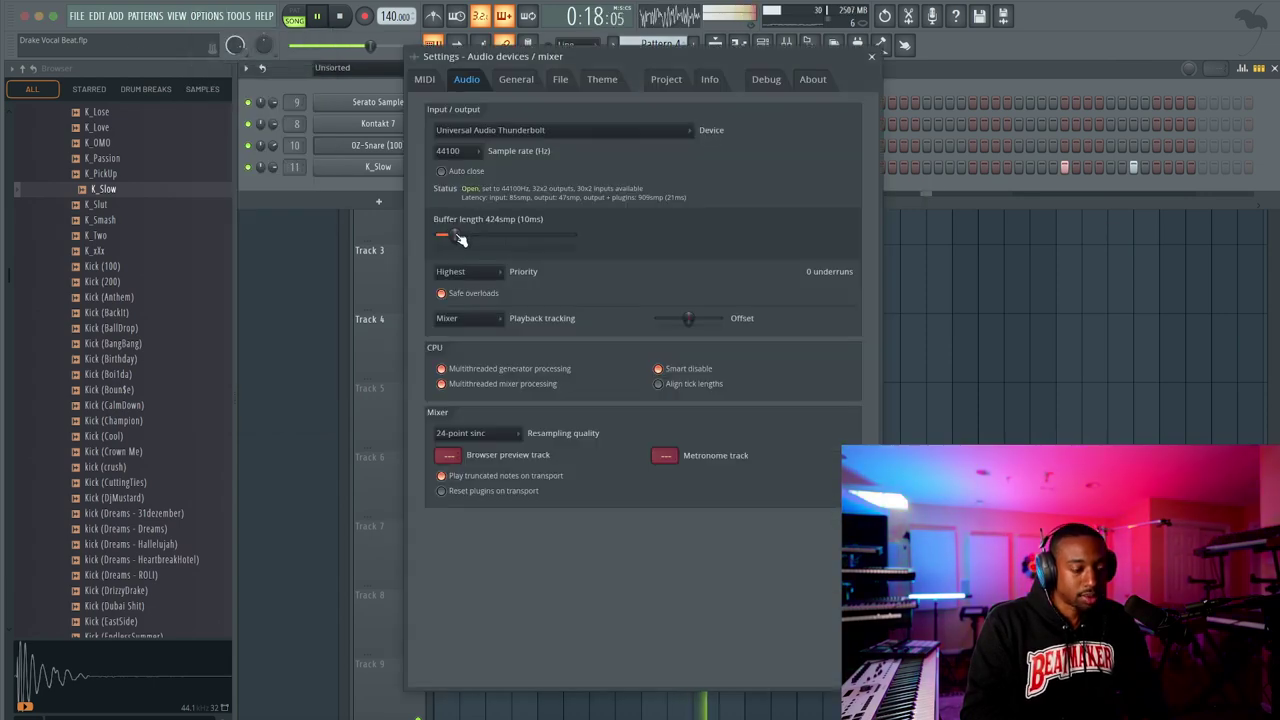
left_click(871, 56)
left_click(226, 16)
left_click(223, 60)
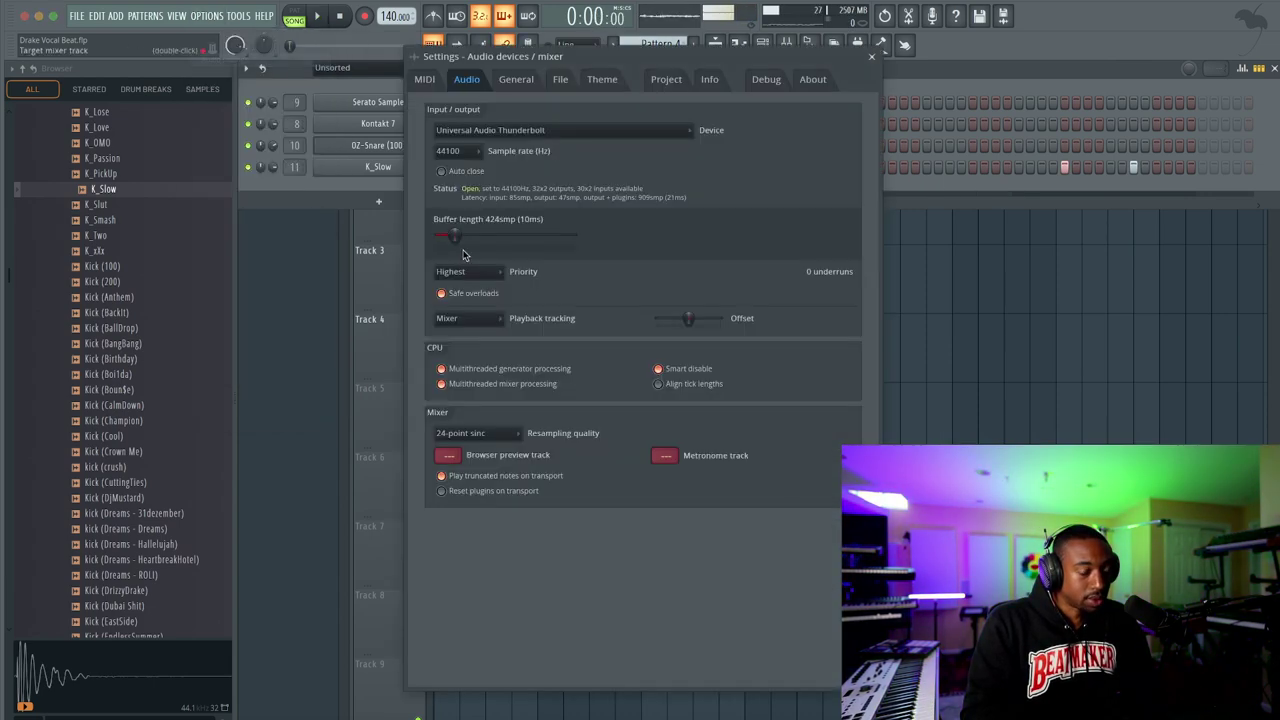
left_click_drag(448, 235, 442, 235)
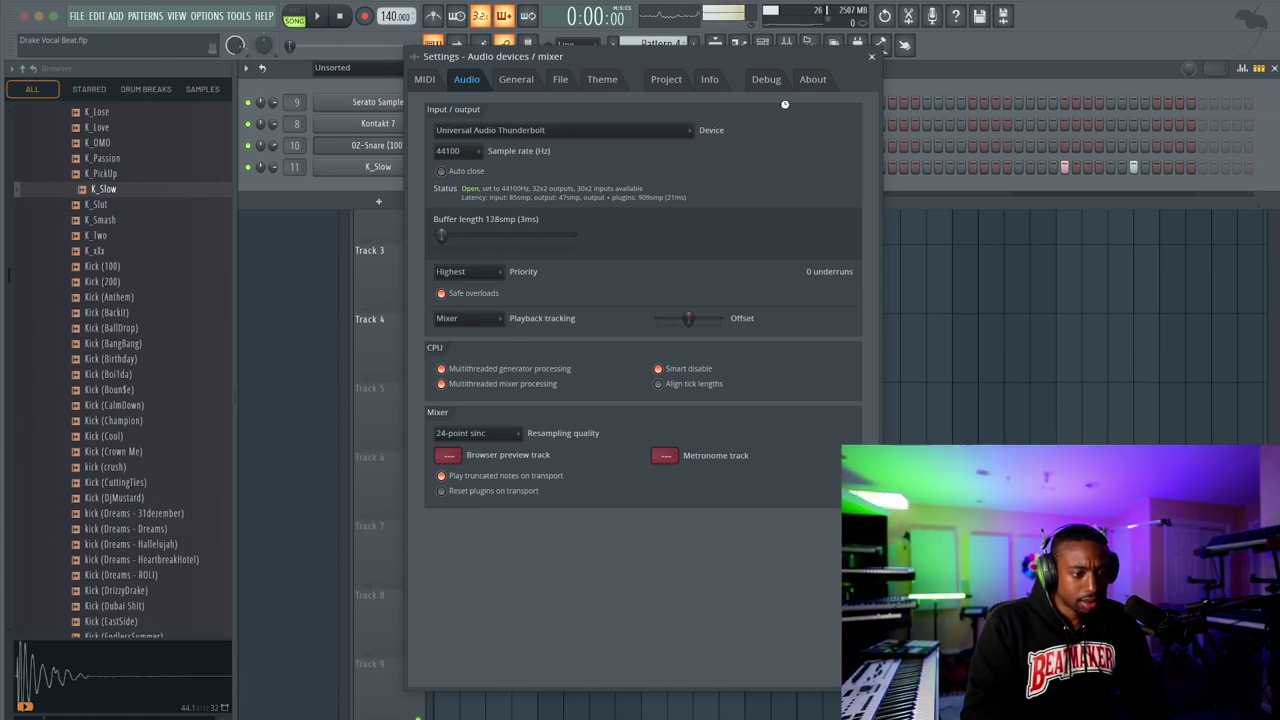
left_click(871, 56)
key("F6")
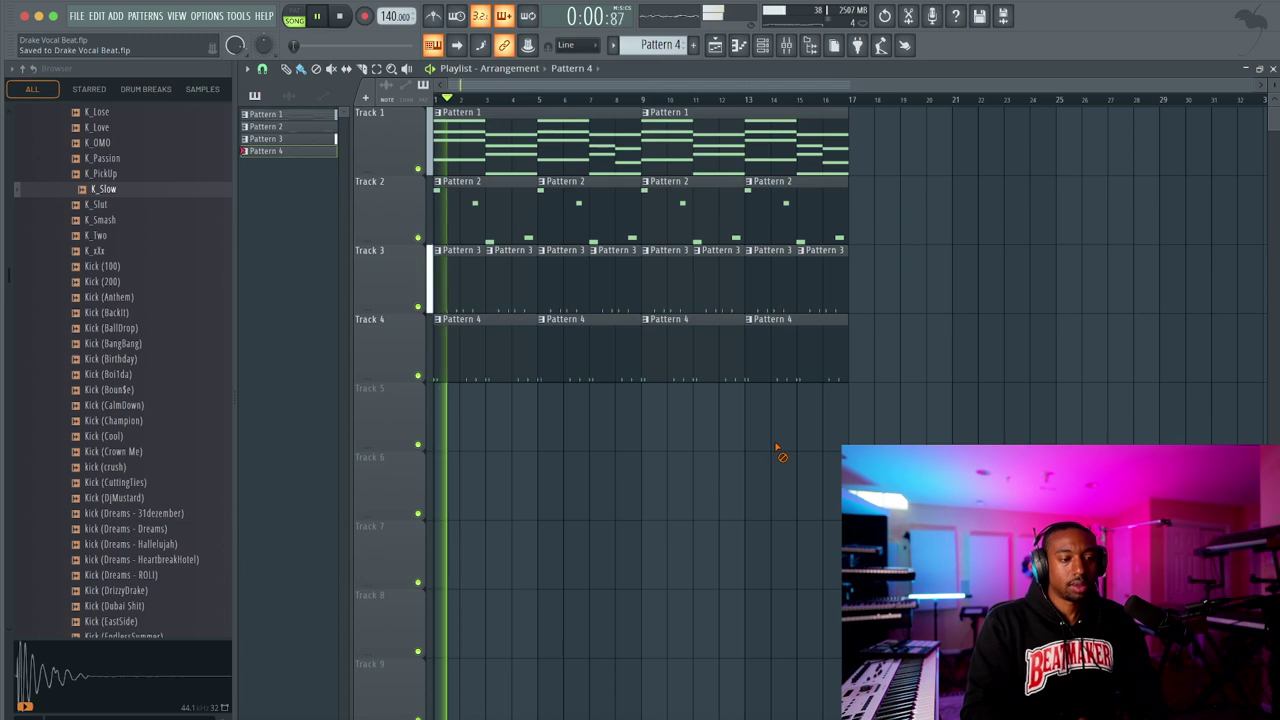
Browse the OZ drum kit to its Percs folder and load Godzilla Perc 1 into a new sampler channel
scroll(125, 274, "down", 2)
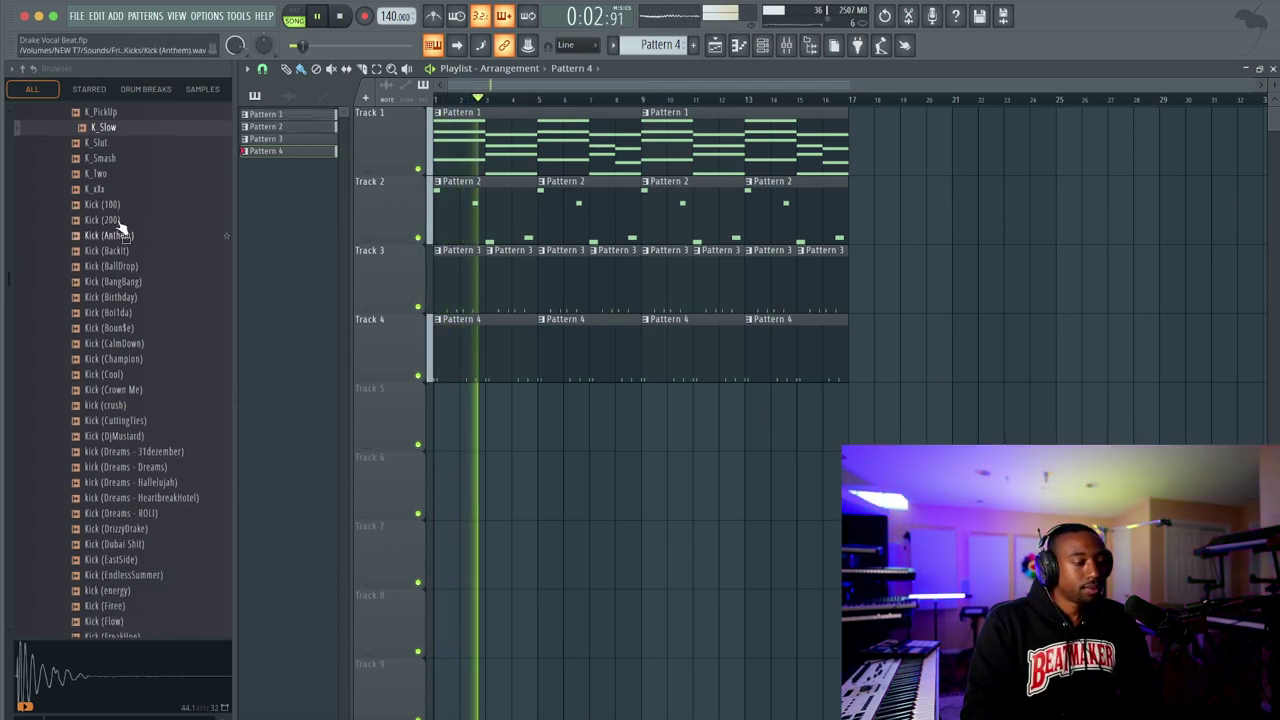
left_click(123, 205)
scroll(126, 211, "up", 10)
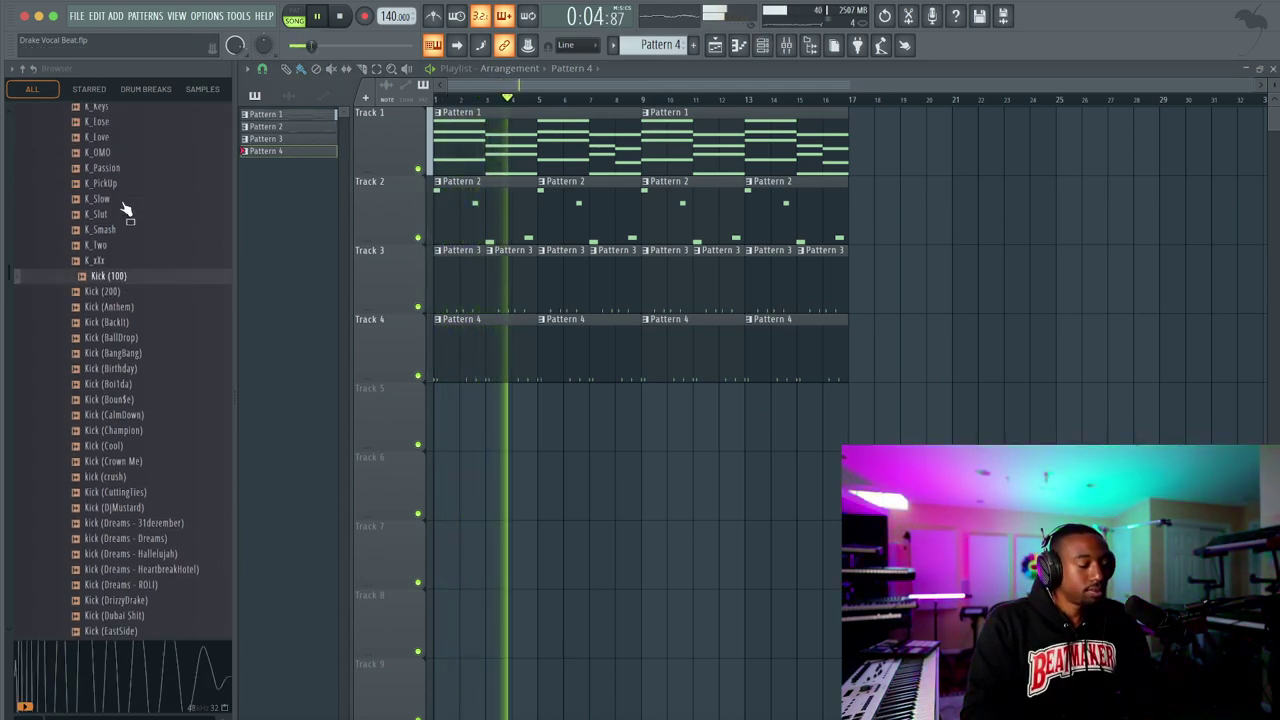
left_click(112, 437)
left_click(122, 421)
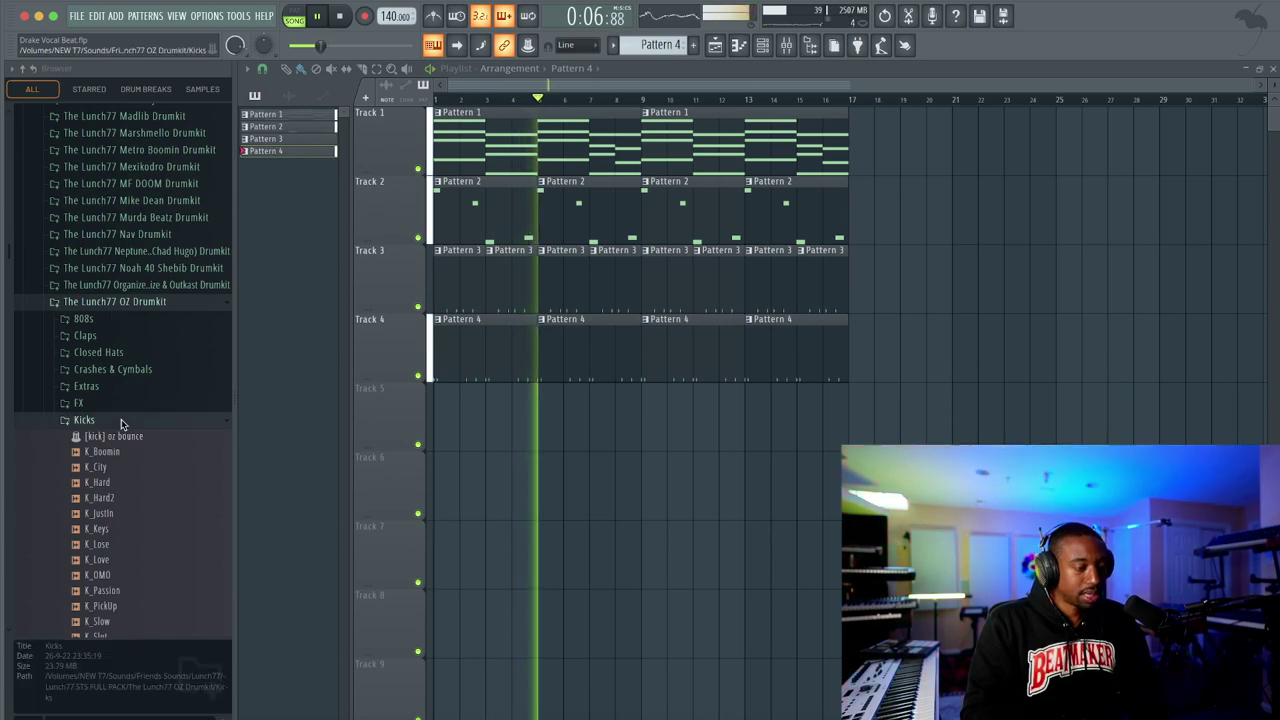
scroll(122, 423, "down", 2)
left_click(120, 406)
left_click(119, 393)
scroll(126, 400, "down", 2)
left_click(131, 313)
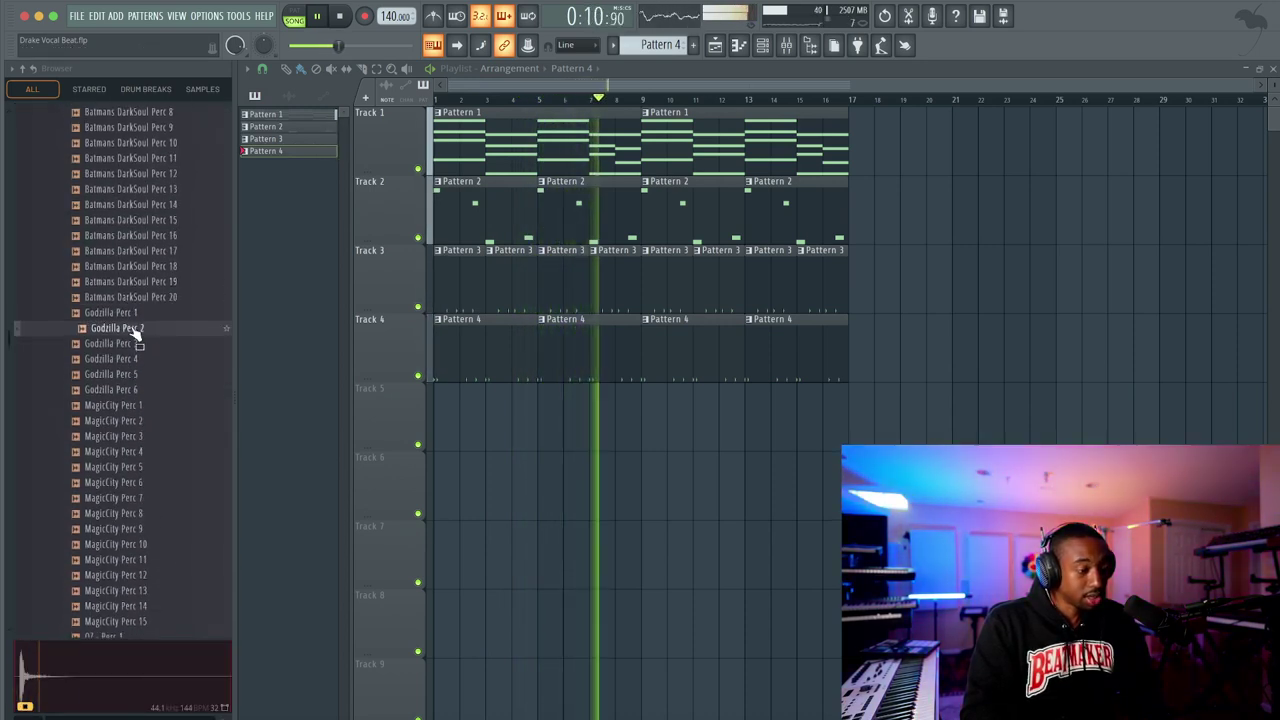
right_click(132, 318)
left_click(150, 339)
Set Godzilla Perc 1's time stretching mode to Resample, with its stretch time reset and loop points turned off
left_click(680, 265)
left_click(690, 288)
right_click(612, 273)
left_click(629, 283)
left_click(466, 385)
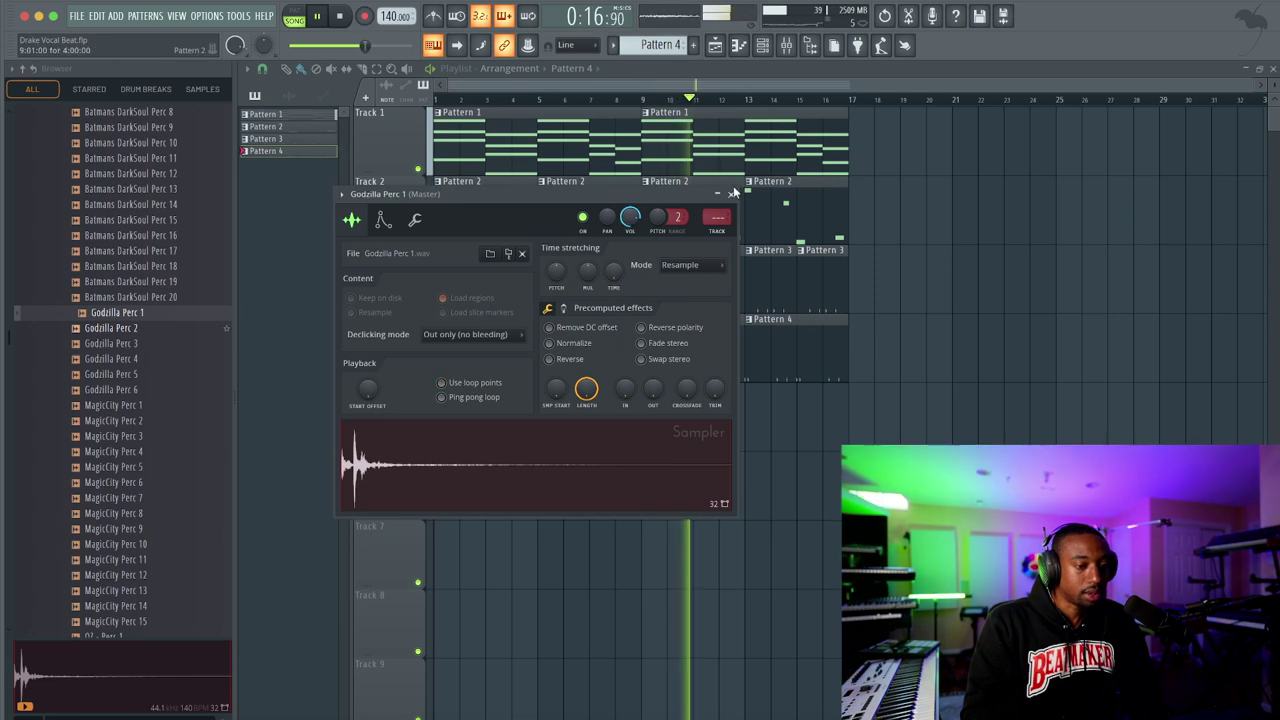
Route the Godzilla Perc 1 channel to mixer track 12 and name mixer track 13 REVERB
key("super+l")
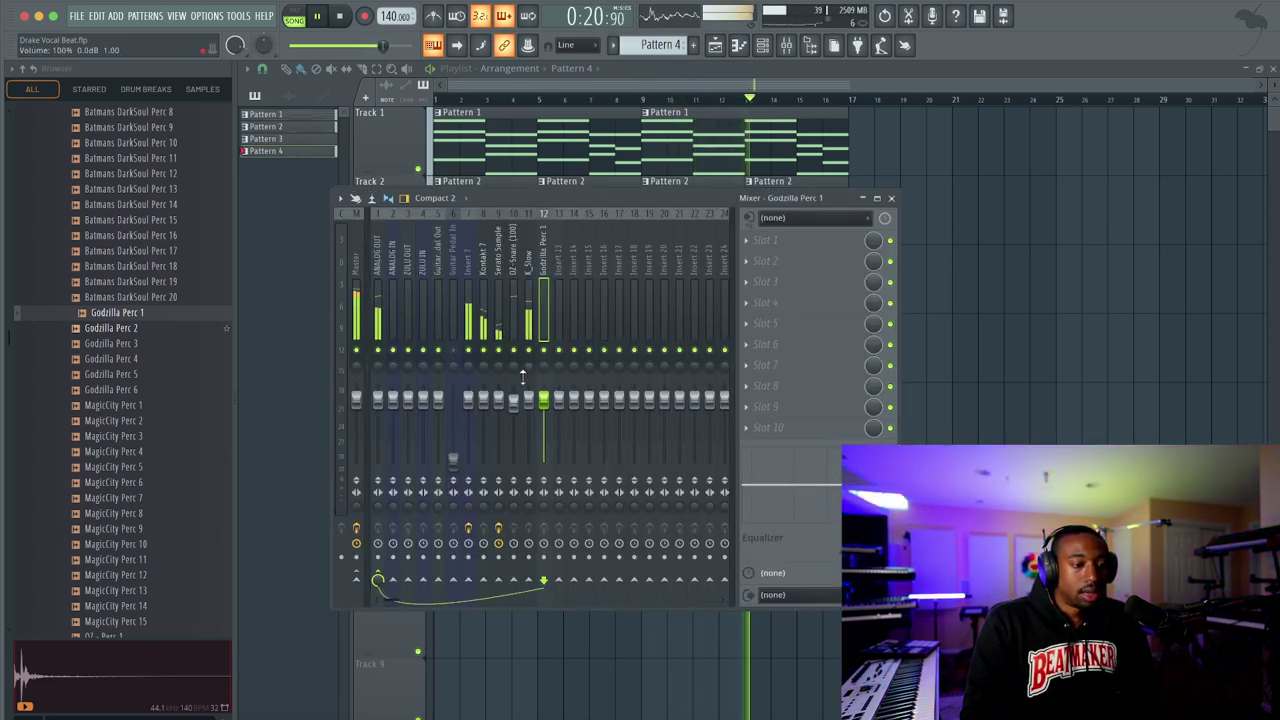
double_click(558, 300)
type("REVERB")
key("Return")
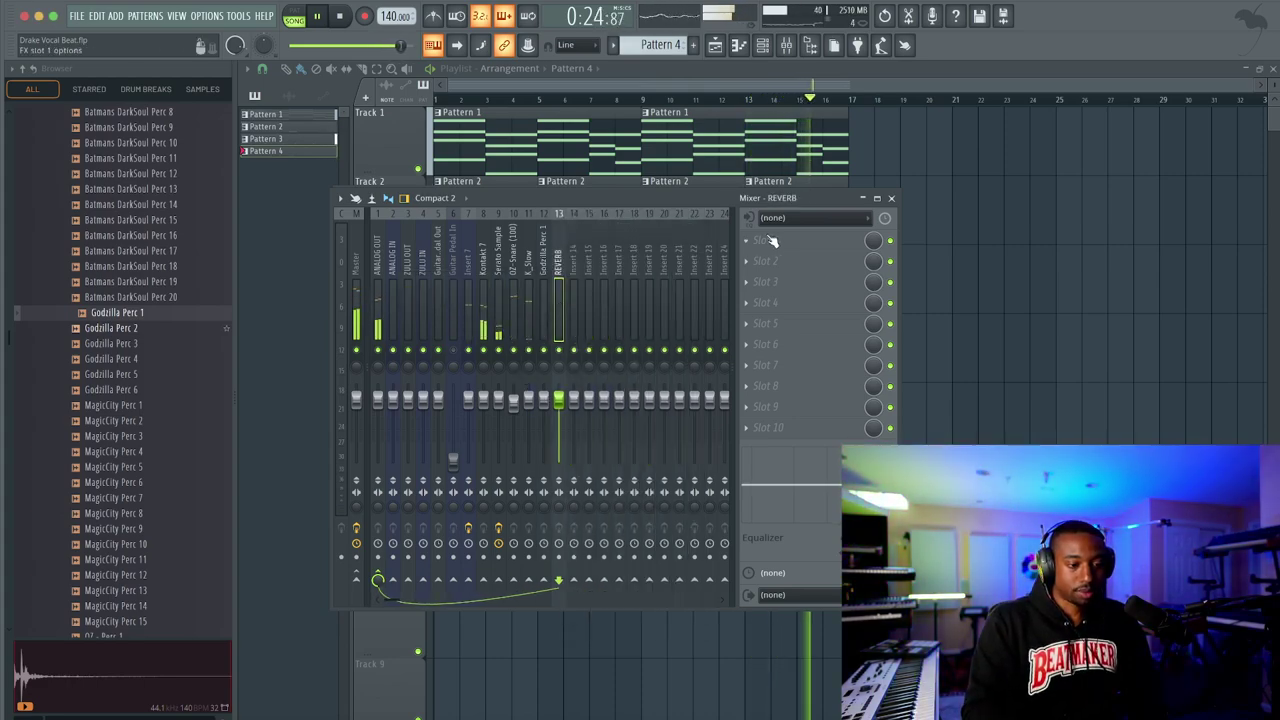
Insert ValhallaVintageVerb in the first effect slot of the REVERB track and set its EQ LowCut to 120 Hz
left_click(767, 240)
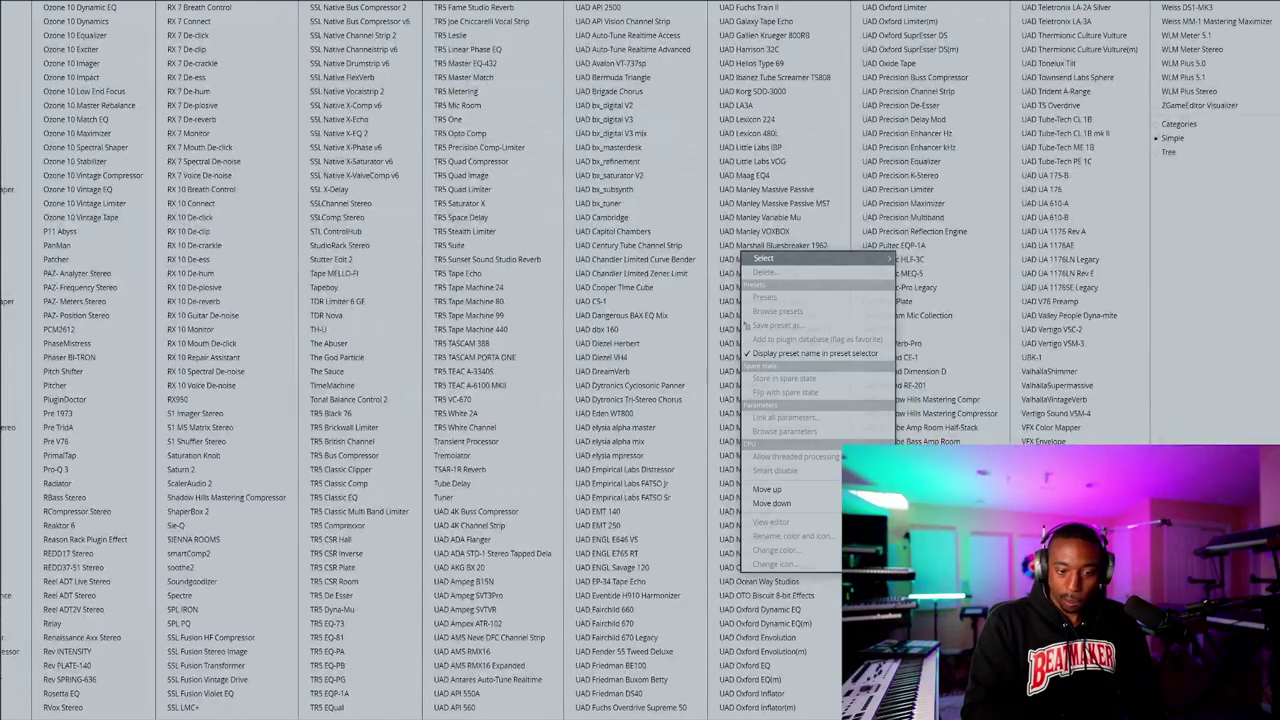
left_click(1083, 413)
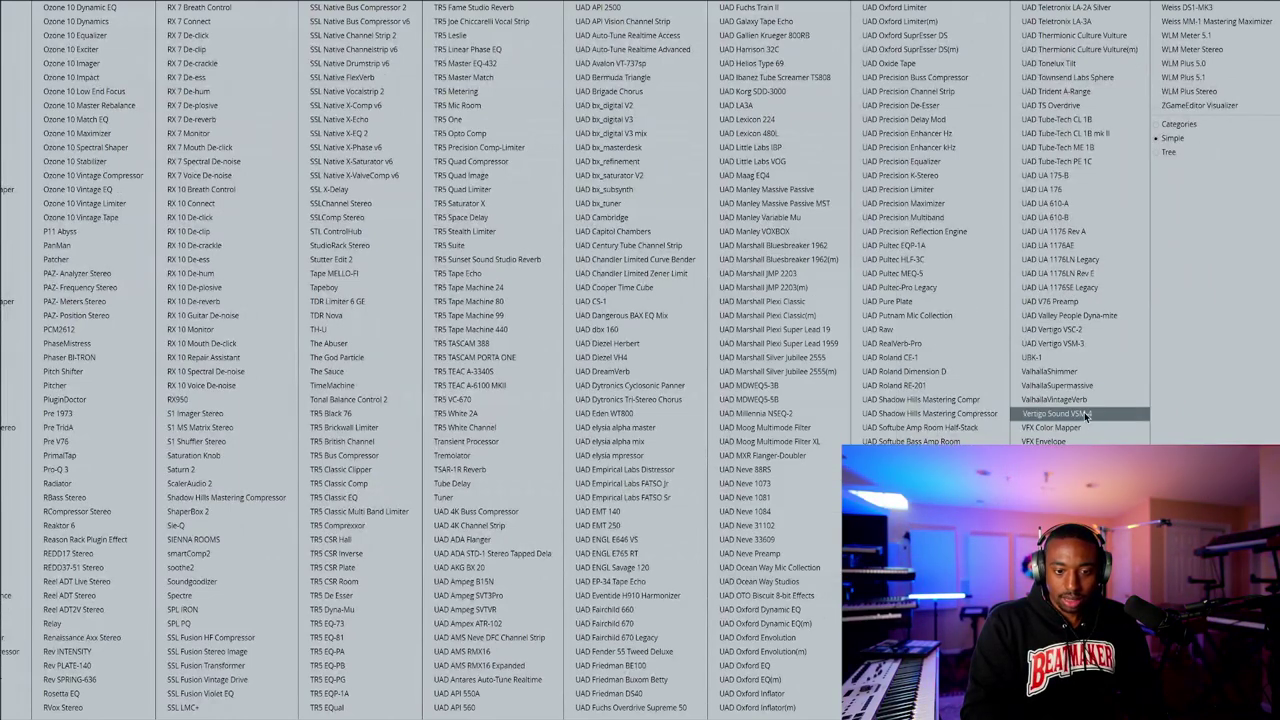
key("Return")
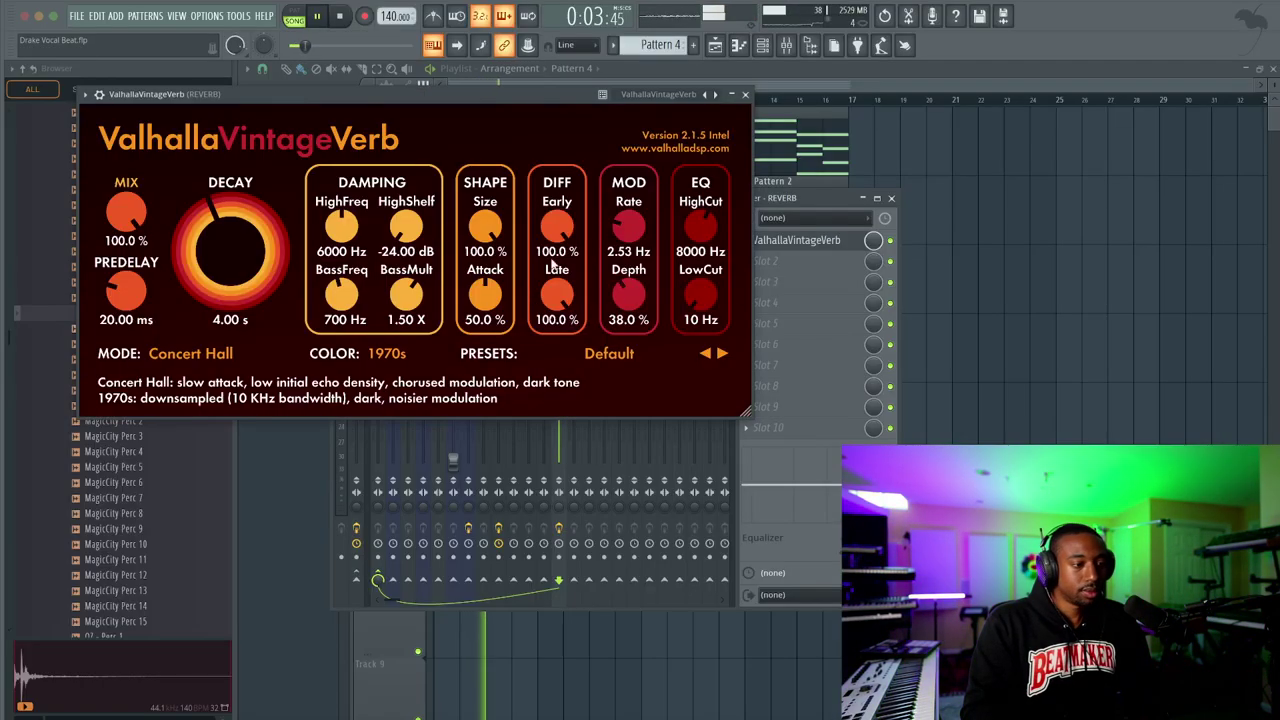
left_click_drag(700, 295, 703, 316)
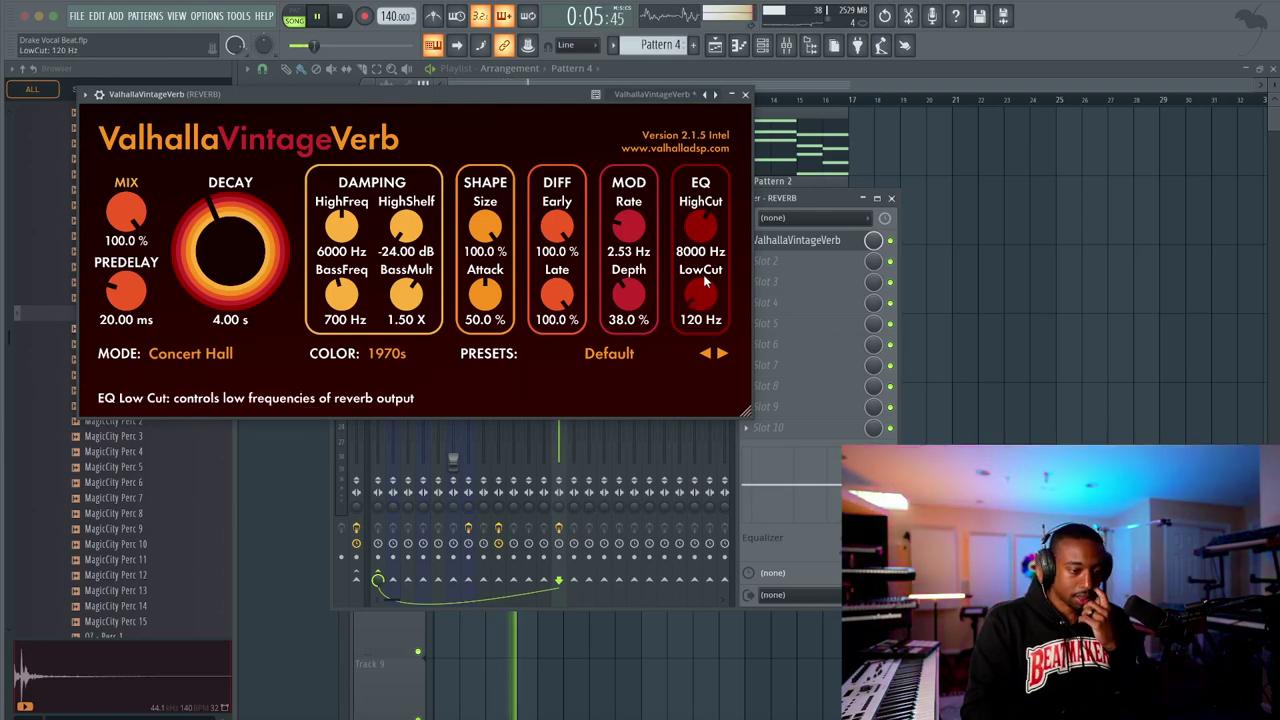
left_click(744, 95)
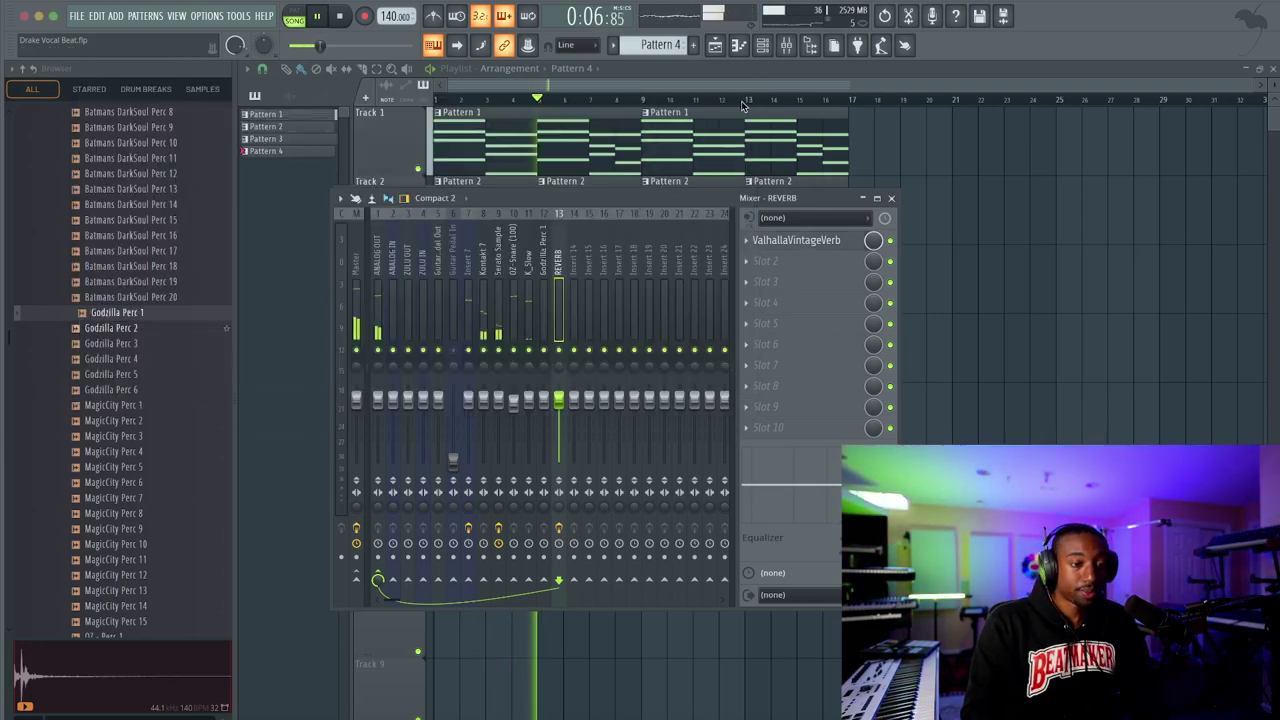
Send the Godzilla Perc 1 mixer track to the REVERB track
left_click(543, 275)
left_click(559, 580)
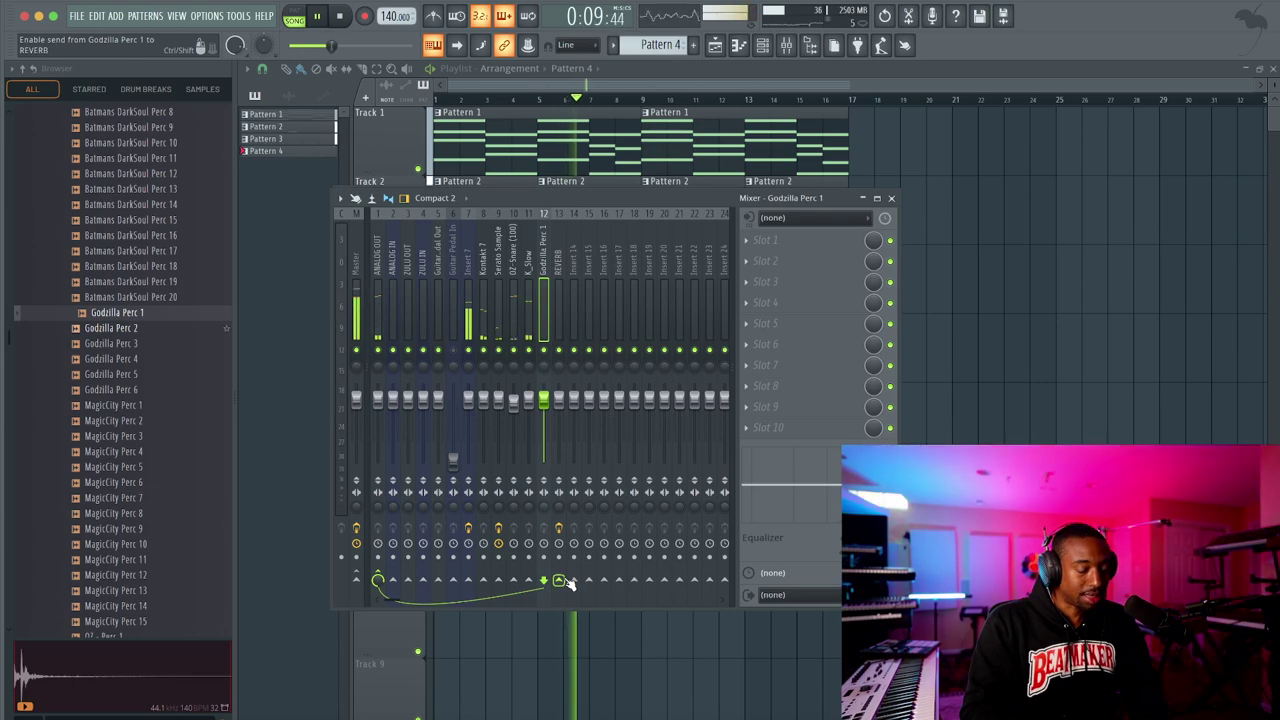
key("F9")
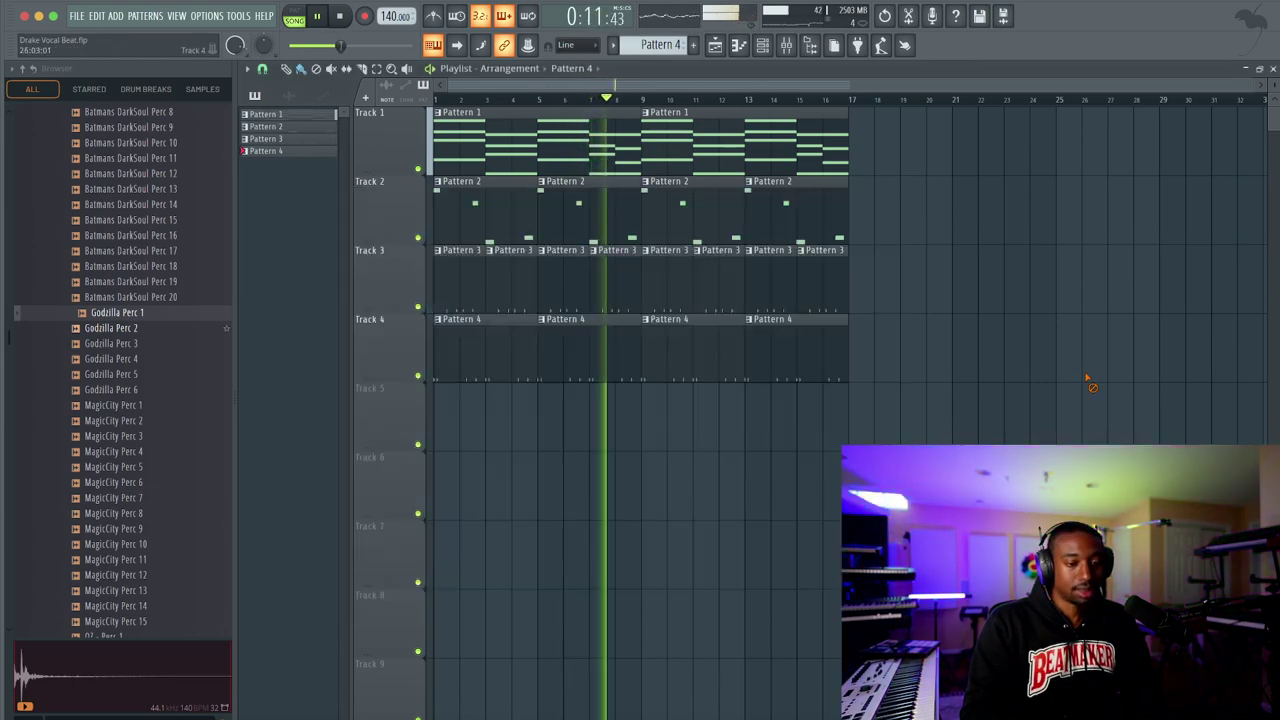
Program a Godzilla Perc 1 hit on the first step of the empty Pattern 5 and place the pattern at bar 1 of playlist track 5
key("F6")
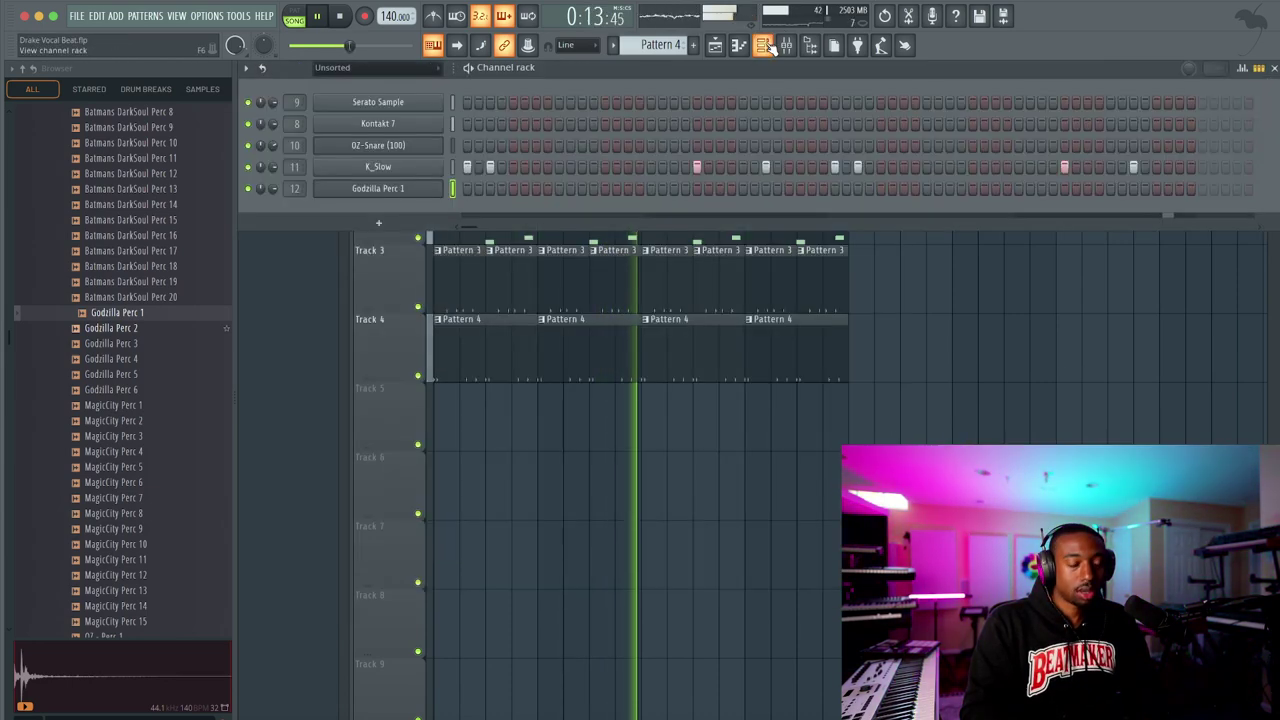
scroll(670, 40, "up", 1)
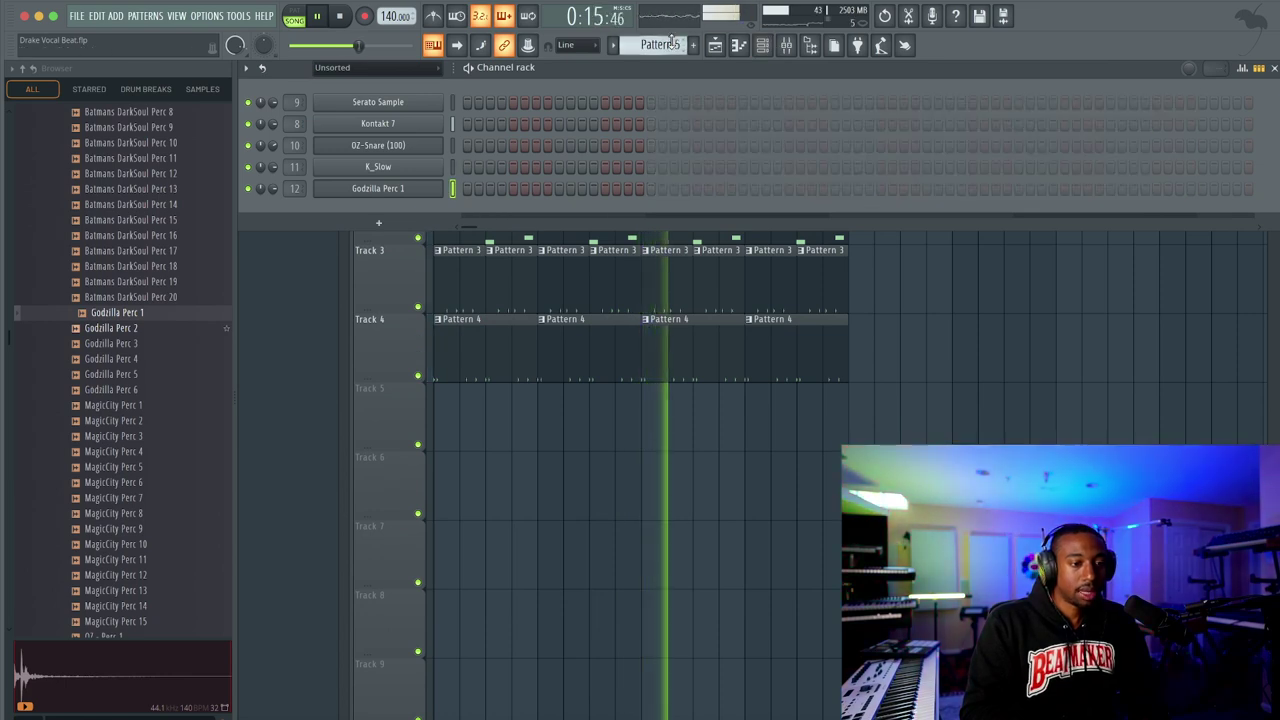
left_click(466, 189)
left_click(438, 442)
Save the project and lower the Godzilla Perc 1 channel's volume during playback
key("space")
key("super+s")
key("F6")
left_click_drag(273, 188, 273, 215)
Load MagicCity Perc 2 from the Percs folder into a new channel routed to mixer track 14
scroll(106, 214, "up", 3)
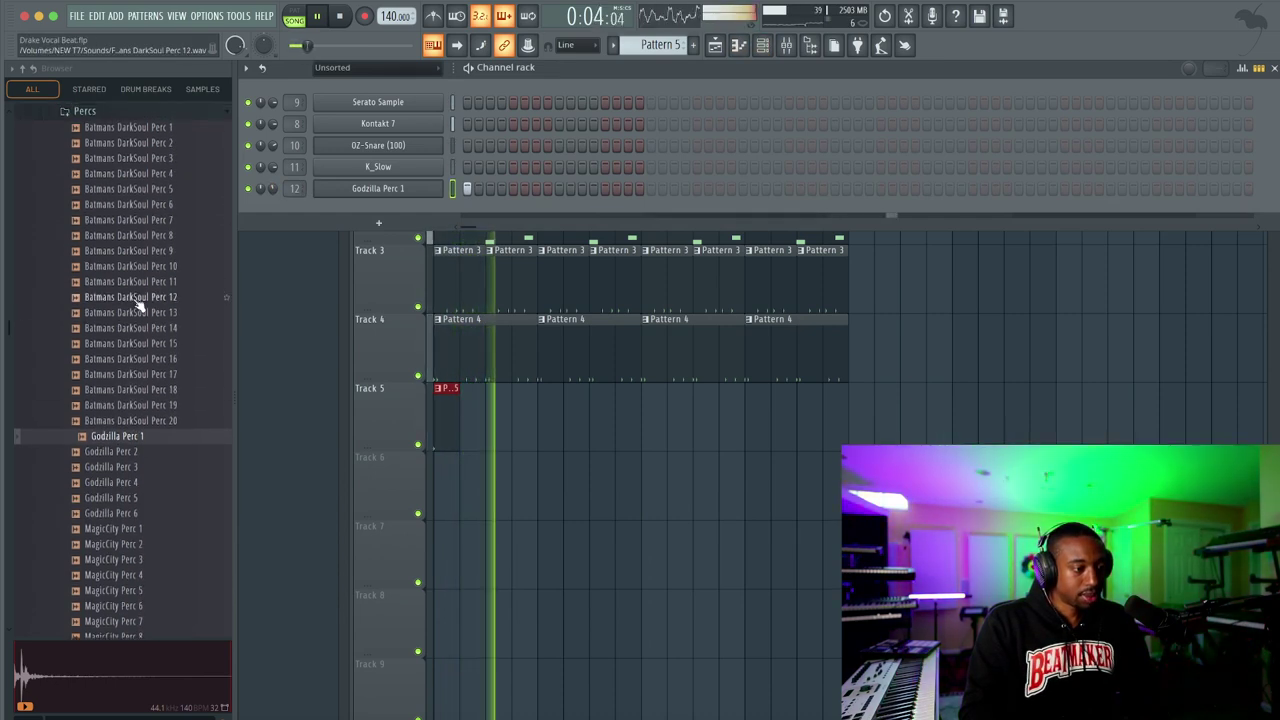
scroll(106, 286, "down", 5)
left_click(137, 300)
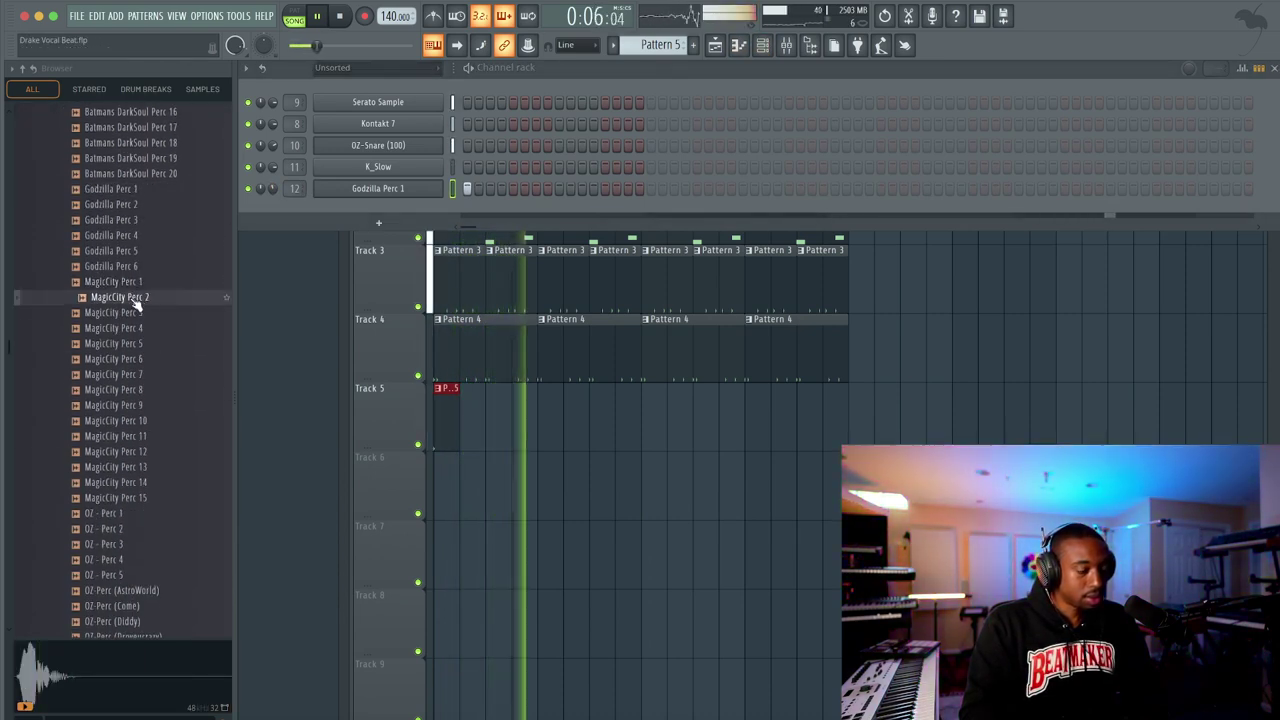
right_click(133, 300)
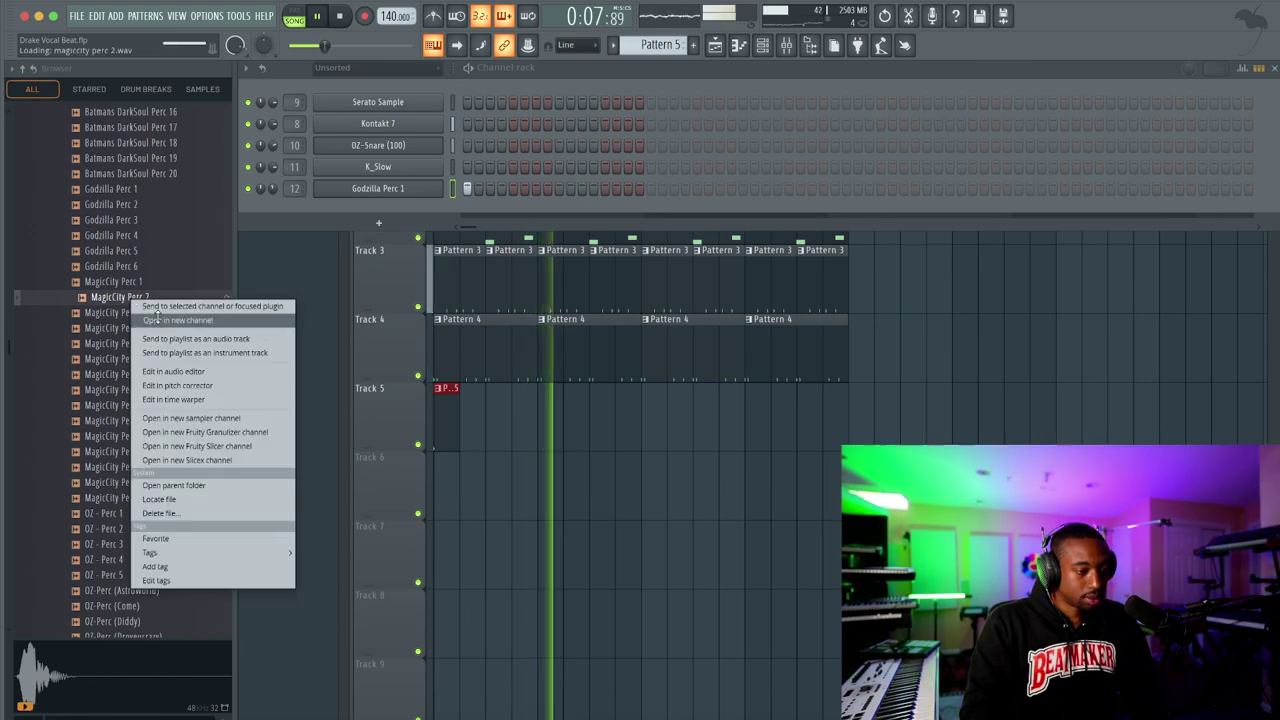
left_click(157, 310)
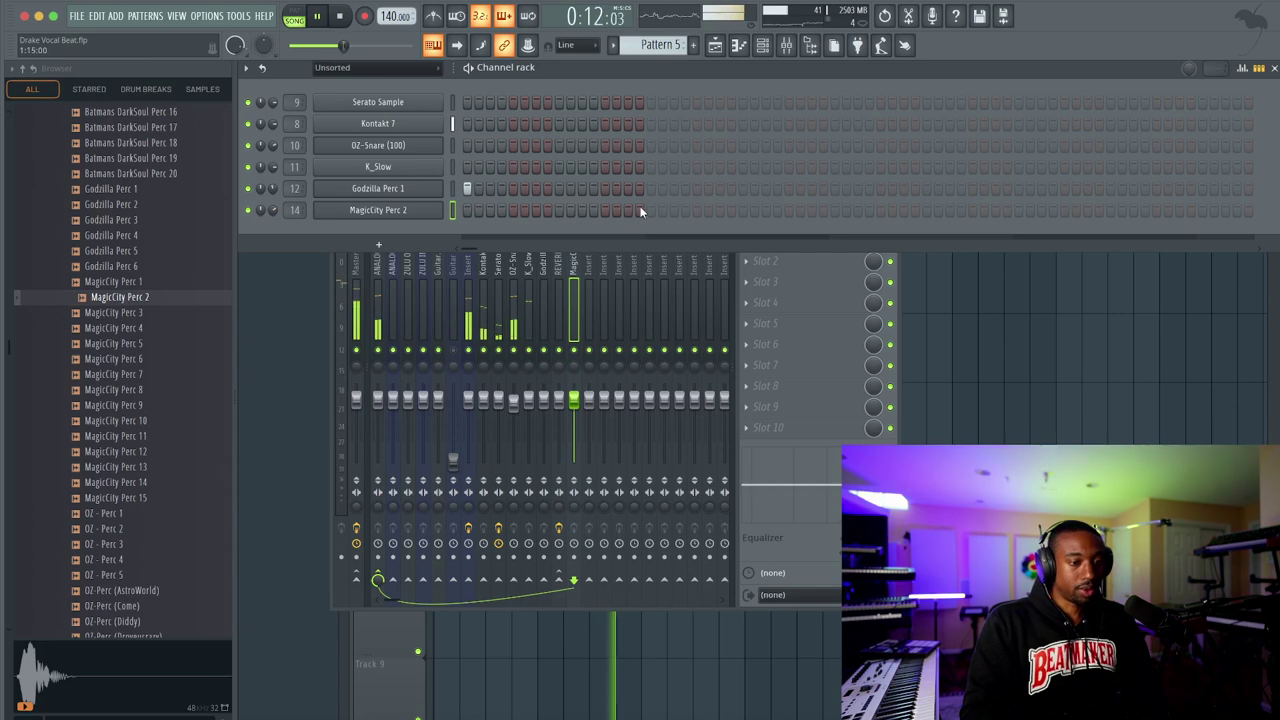
Add a MagicCity Perc 2 hit on step 33 of Pattern 5 and repeat the pattern on playlist track 5 at bars 5, 9 and 13
left_click(1060, 427)
key("space")
key("space")
left_click_drag(510, 417, 543, 420)
left_click(546, 417)
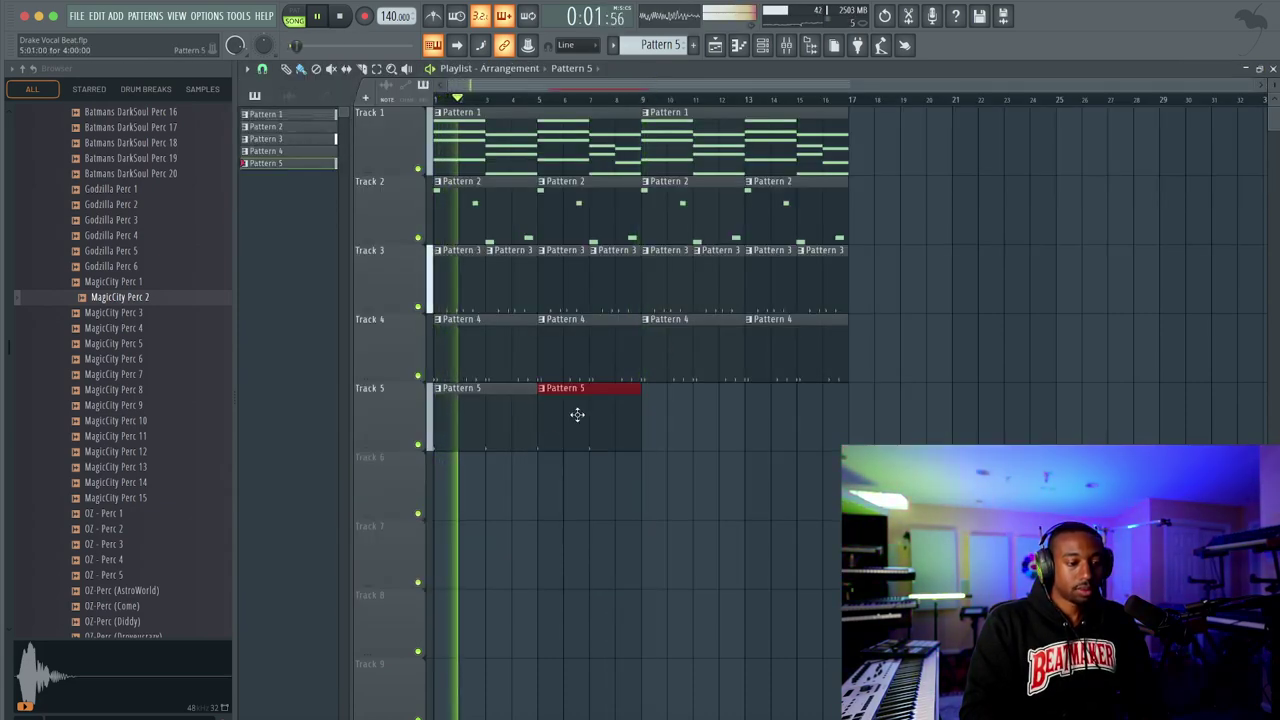
left_click(665, 408)
left_click(771, 406)
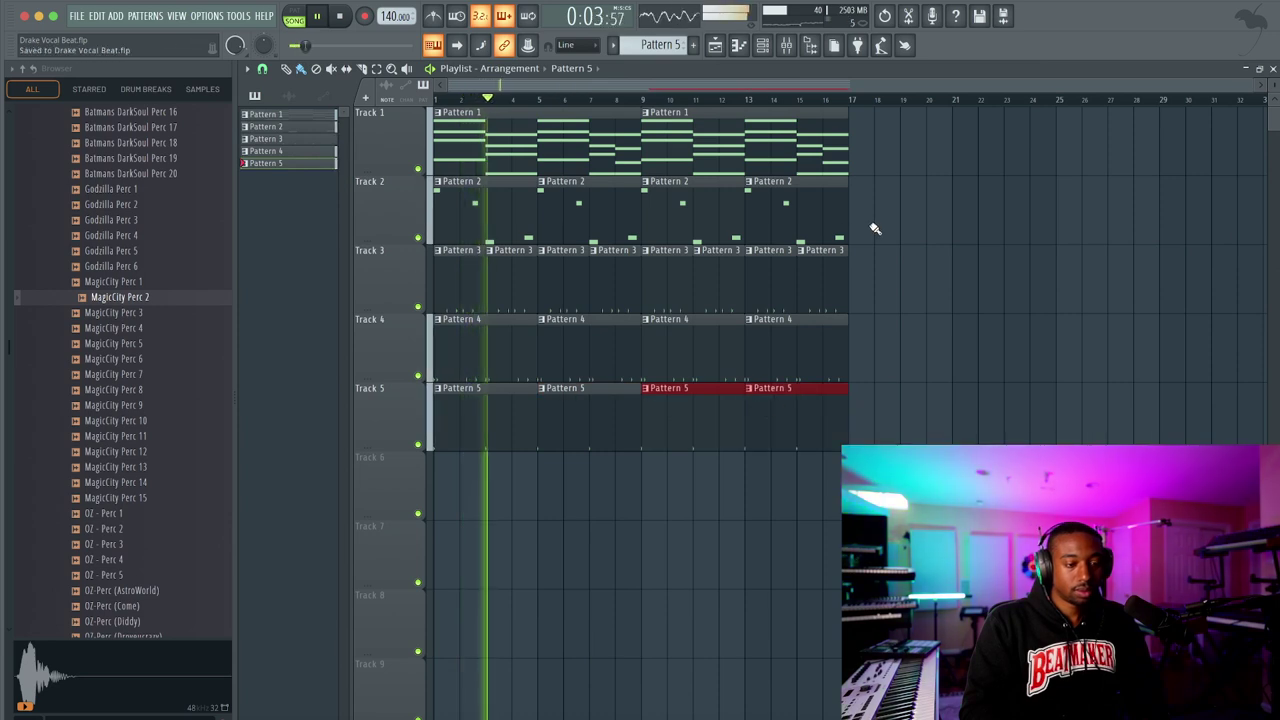
Stop playback and insert Fruity Delay 3 in the first effect slot of the MagicCity Perc 2 mixer track
left_click(762, 45)
key("space")
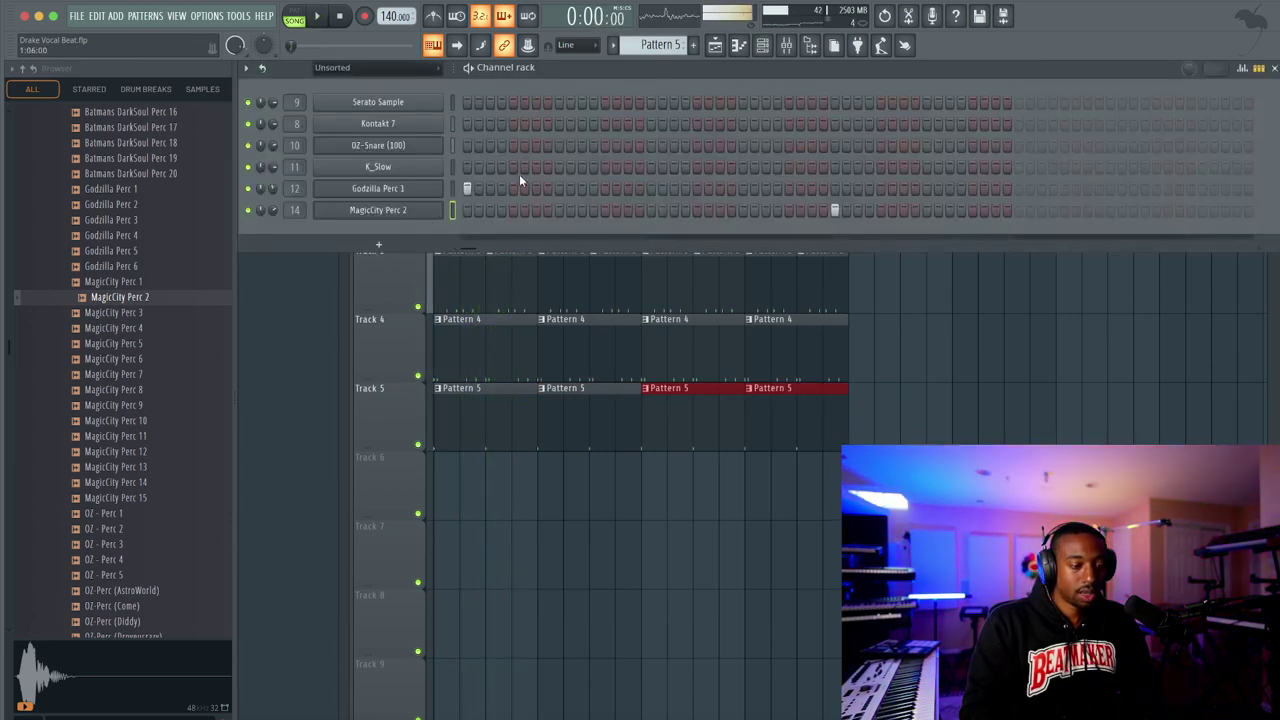
left_click(787, 46)
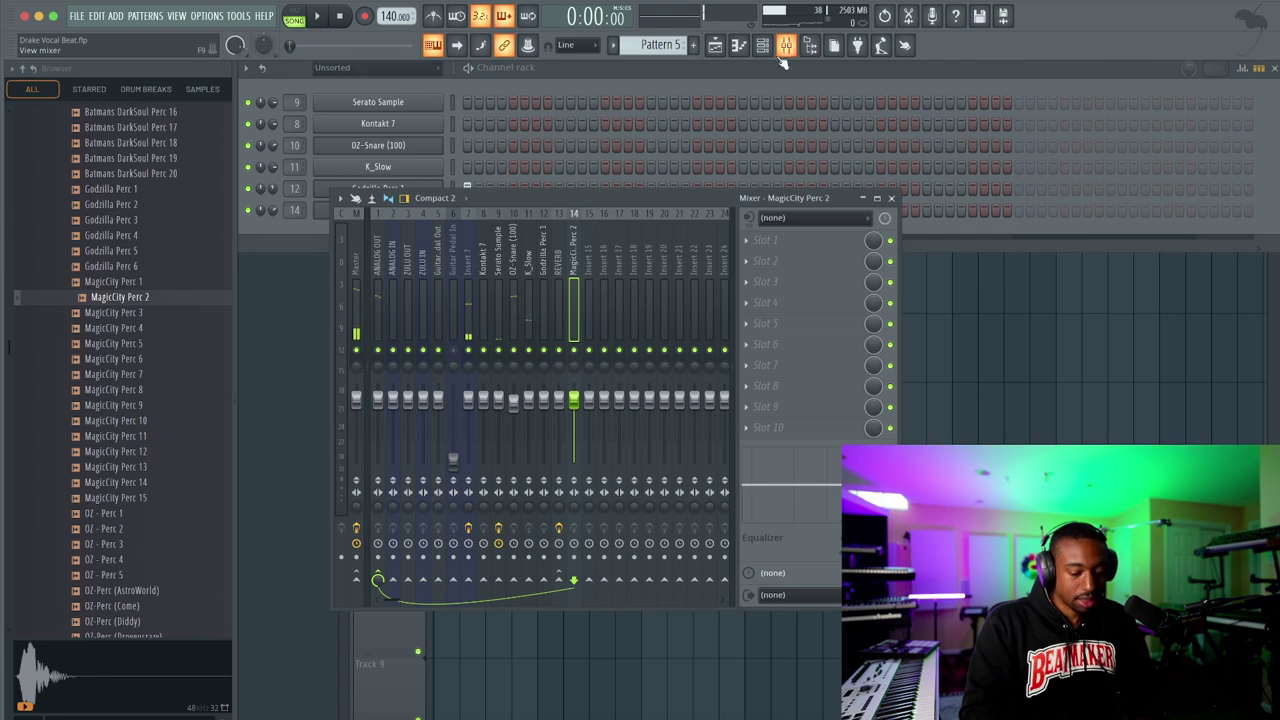
left_click(789, 225)
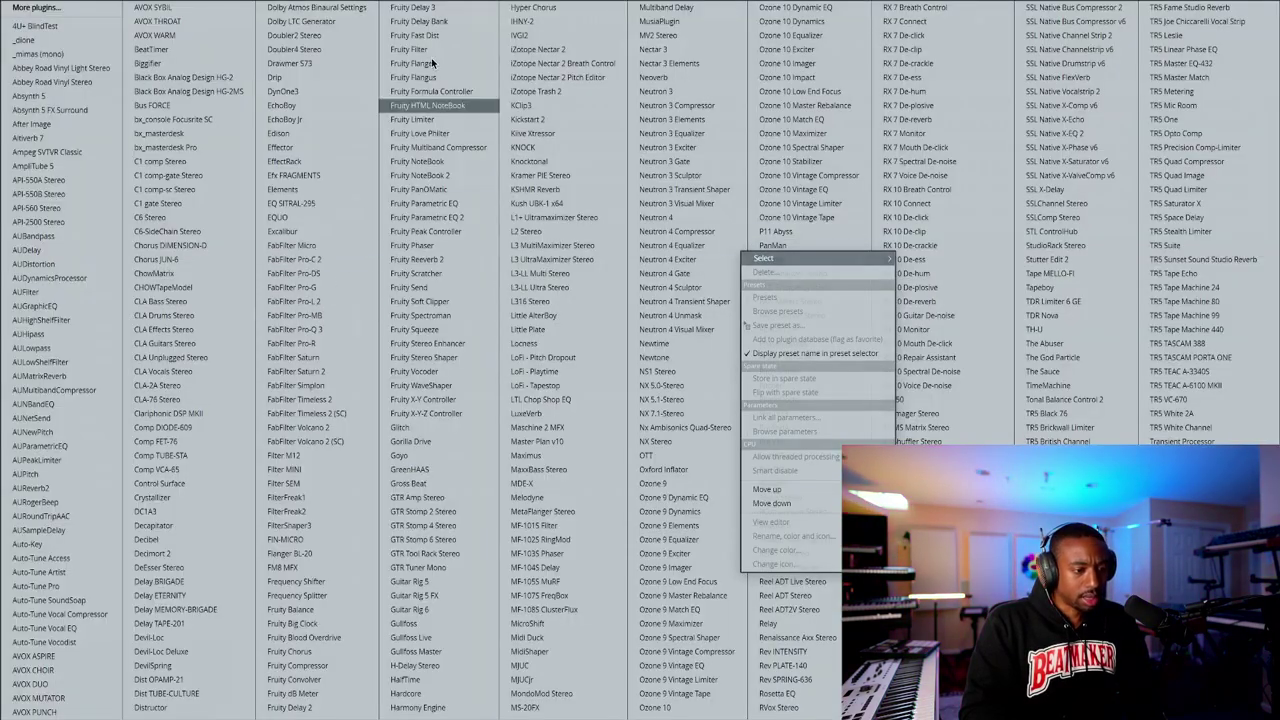
left_click(444, 22)
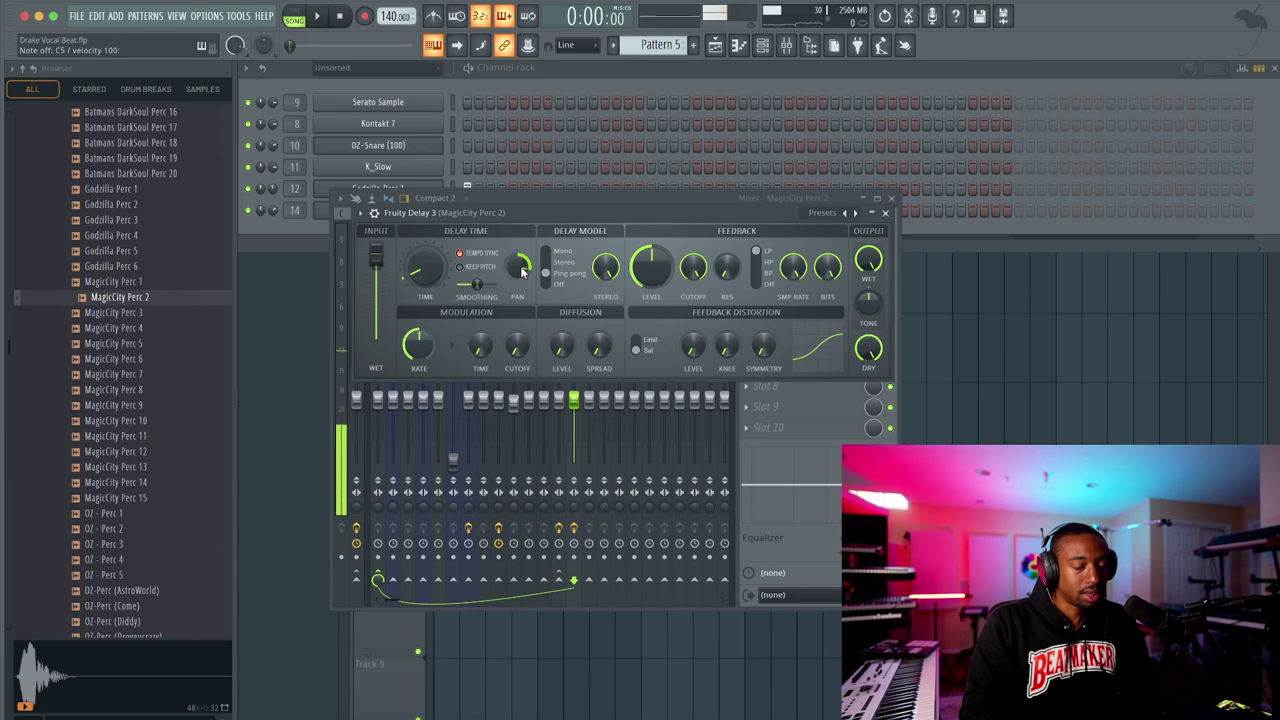
left_click(885, 212)
Send the MagicCity Perc 2 mixer track to the REVERB track while the beat plays
key("space")
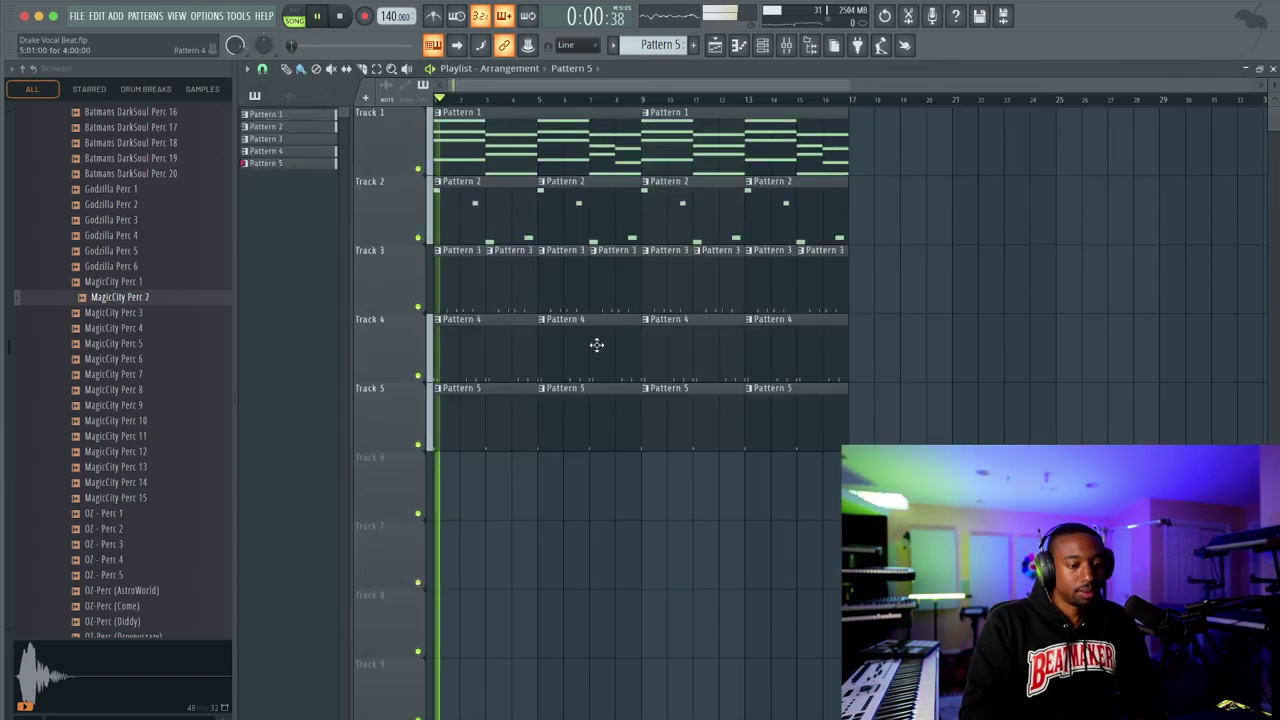
left_click(763, 46)
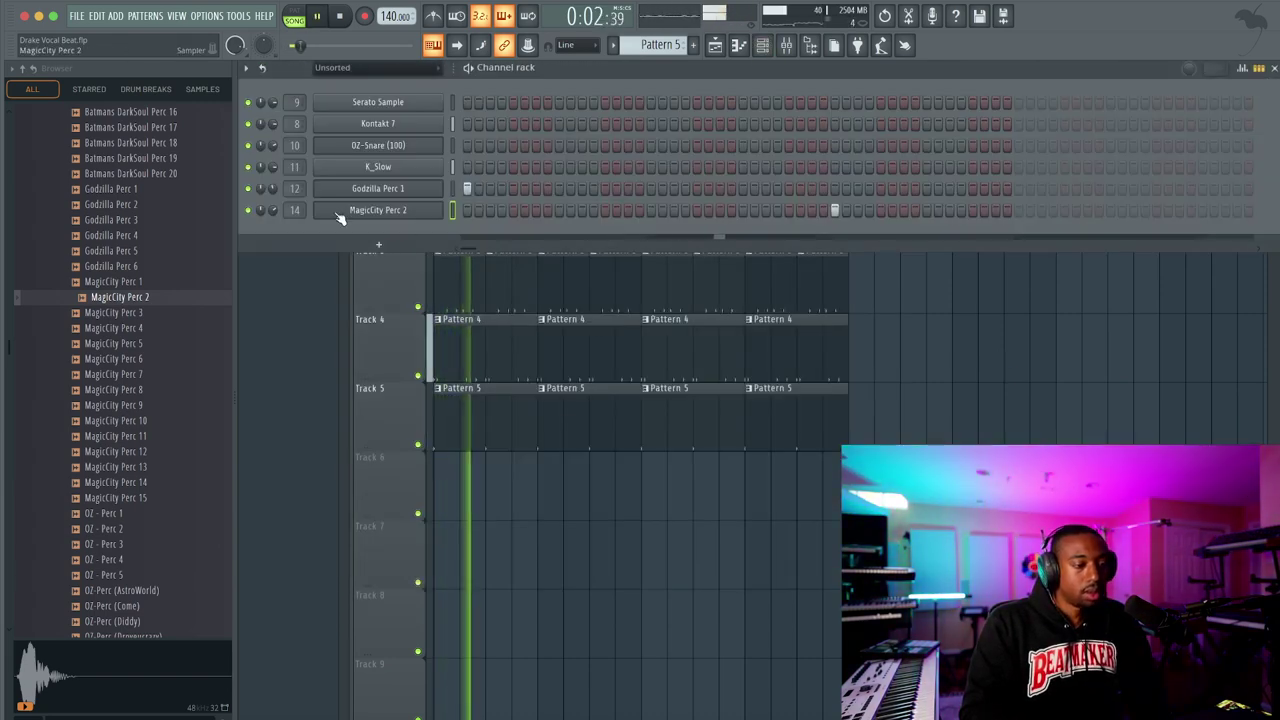
key("F9")
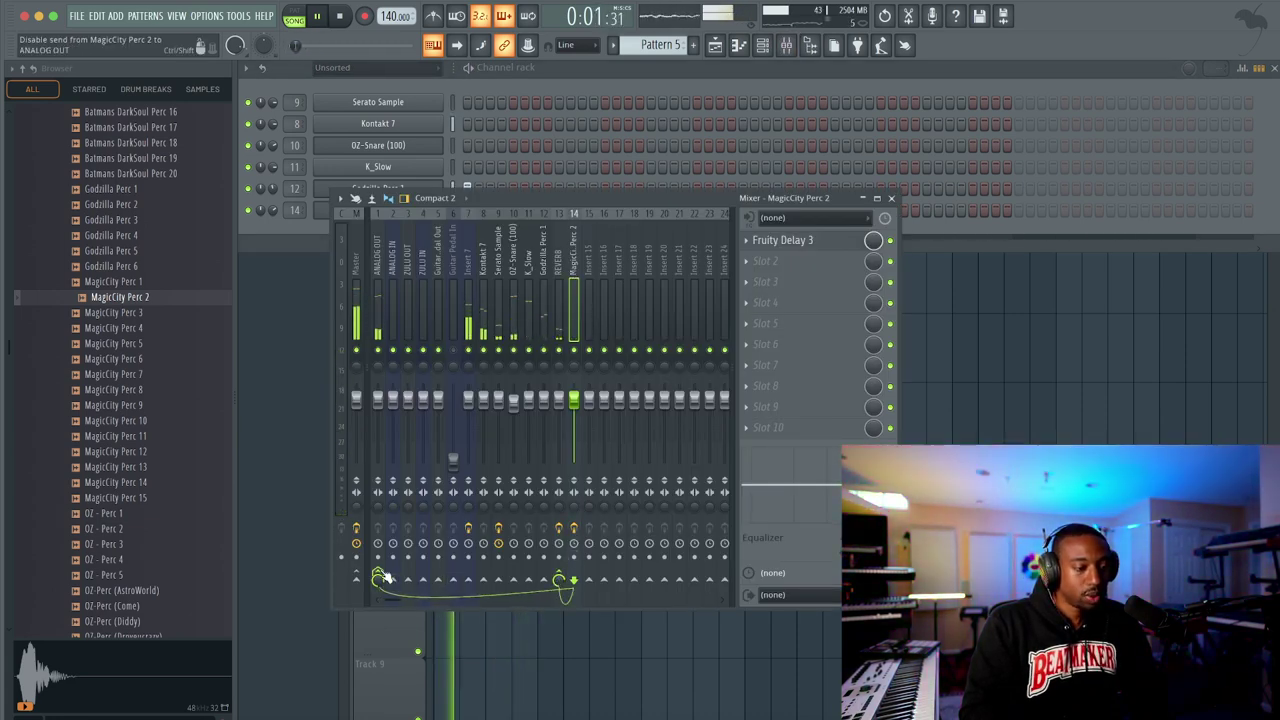
key("F5")
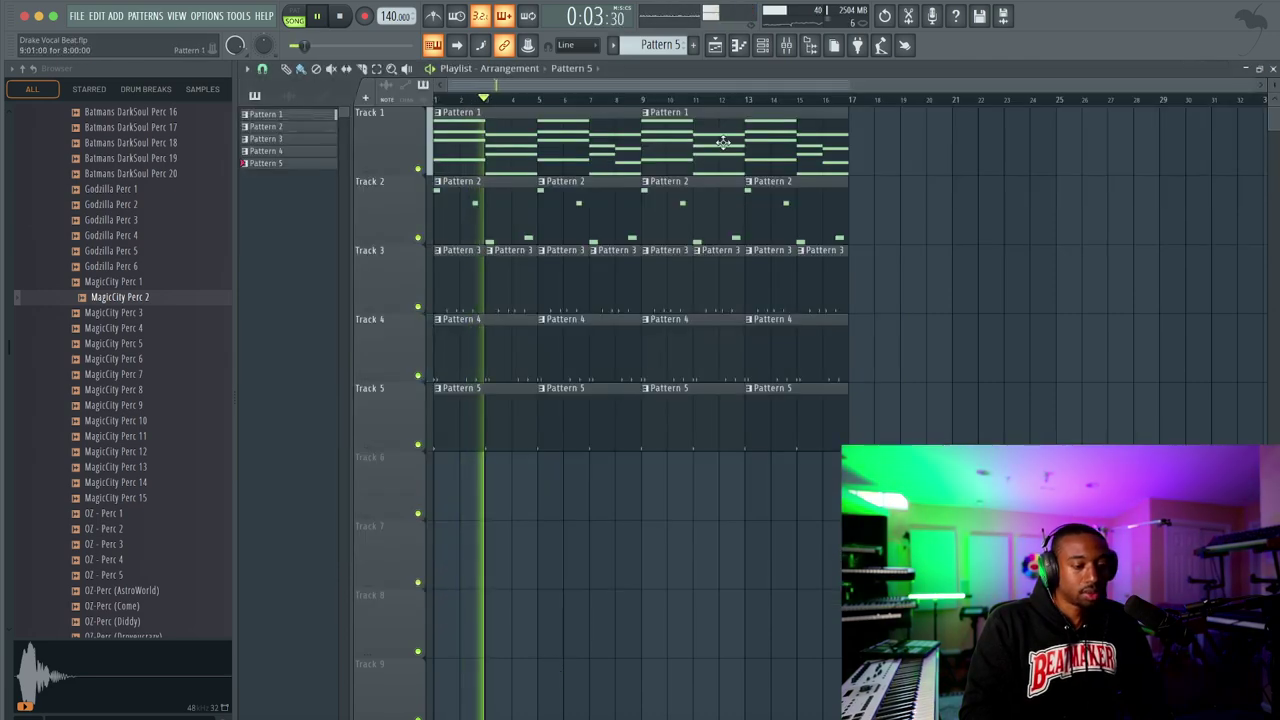
Lower the MagicCity Perc 2 mixer fader and reduce its channel volume to 67%
left_click(786, 45)
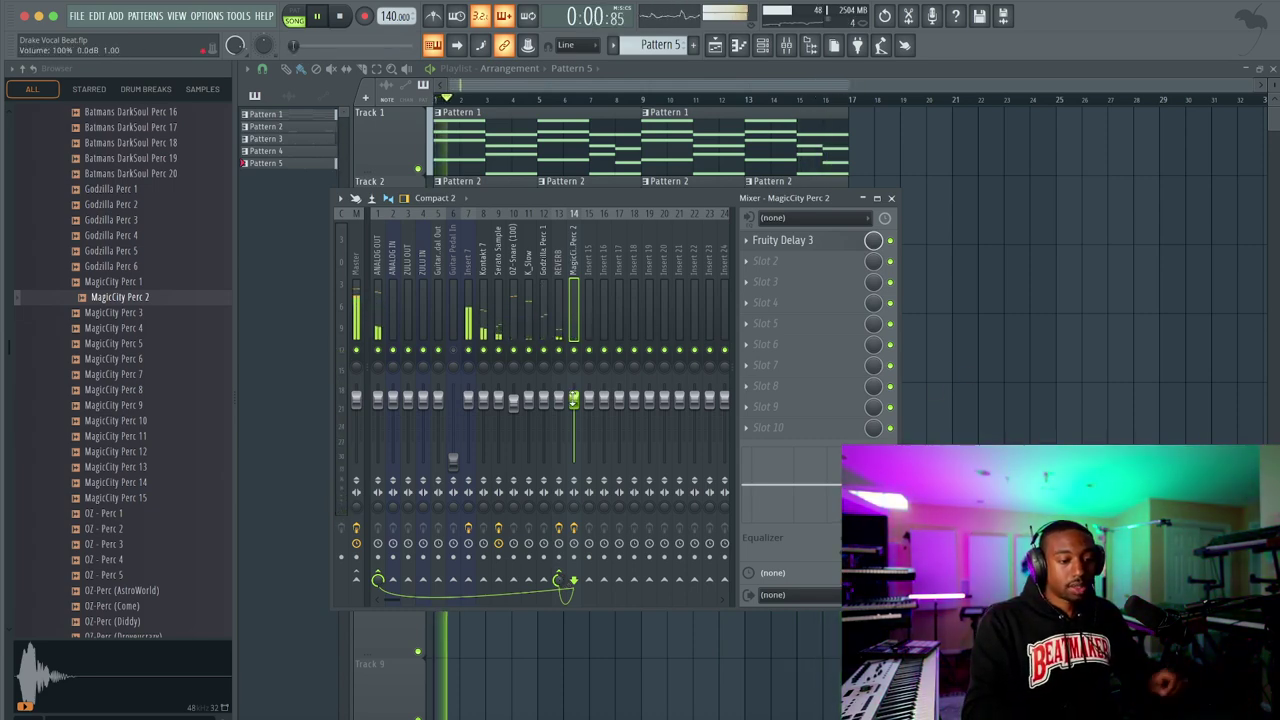
right_click(1020, 394)
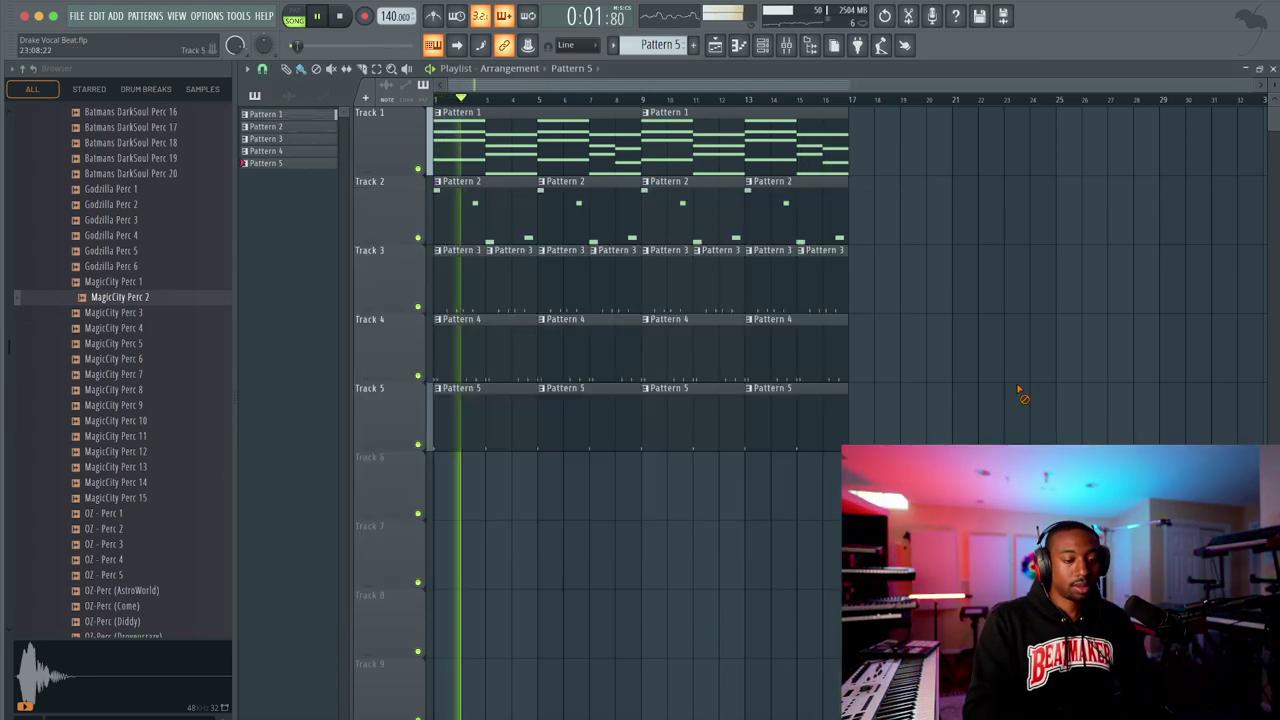
left_click(768, 46)
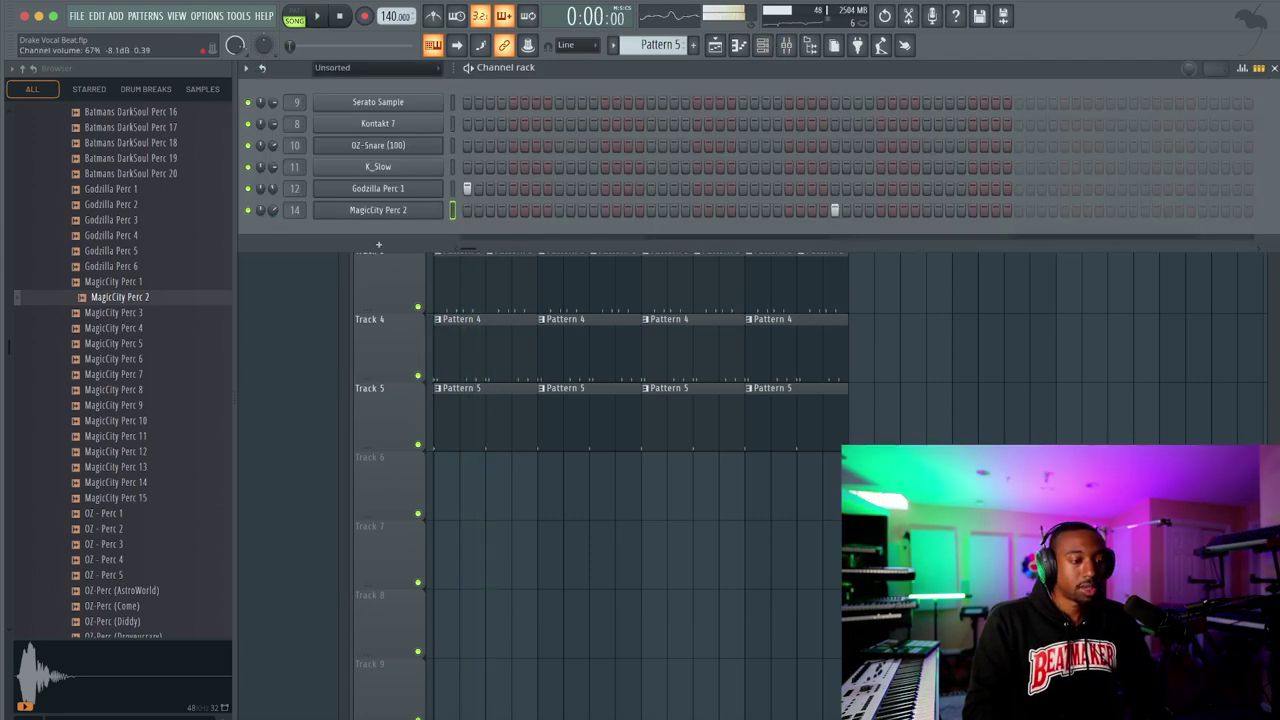
right_click(570, 532)
key("space")
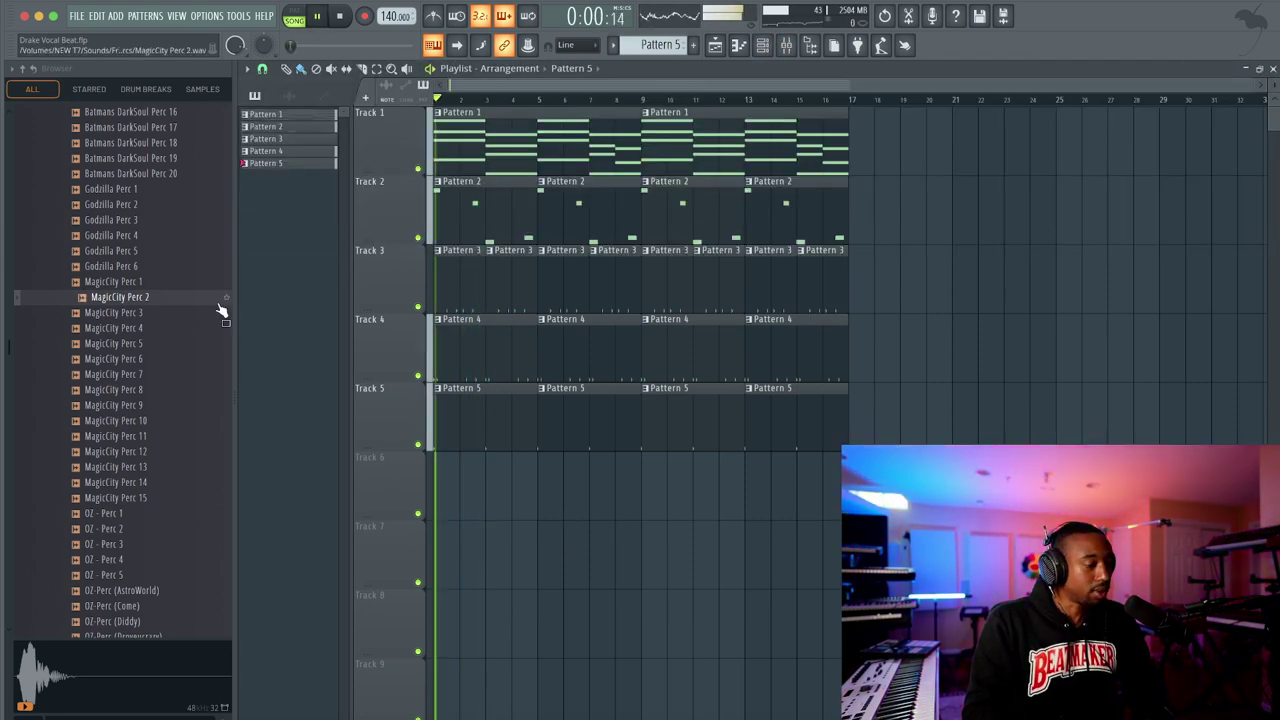
Audition the OZ percussion samples in the Percs folder and load OZ - Perc 2 into a new channel
scroll(133, 436, "down", 3)
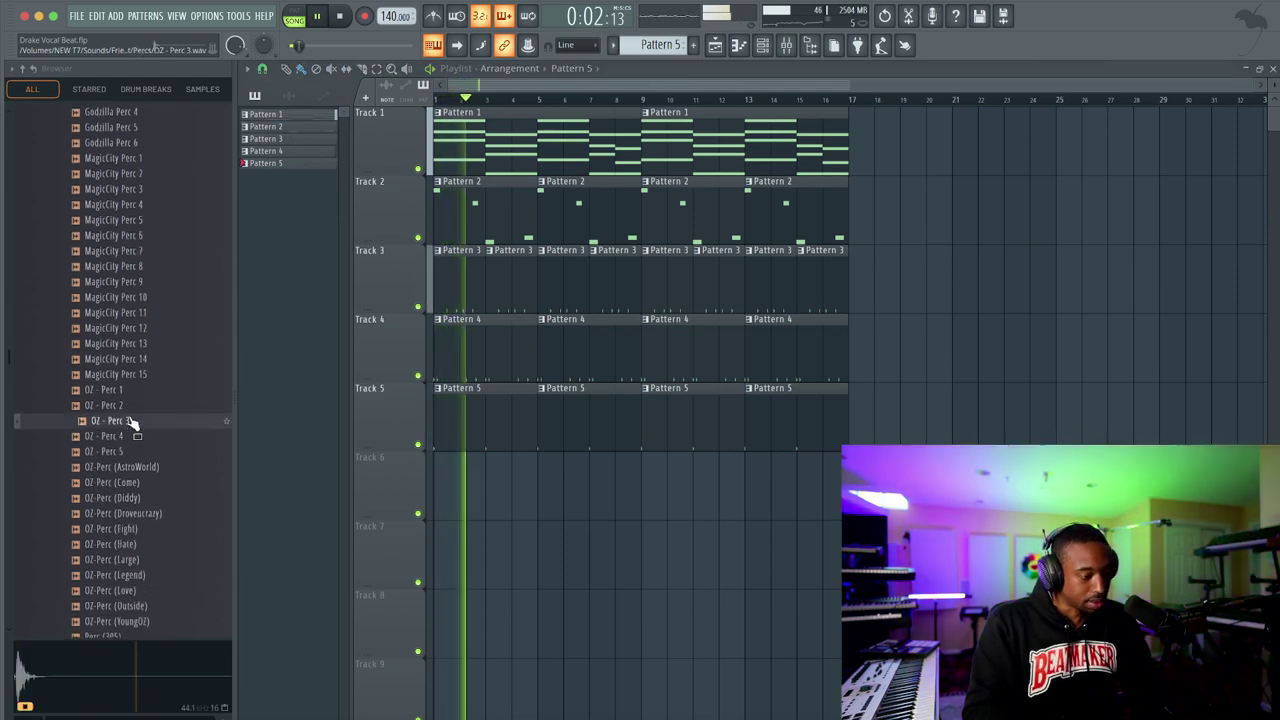
left_click(135, 405)
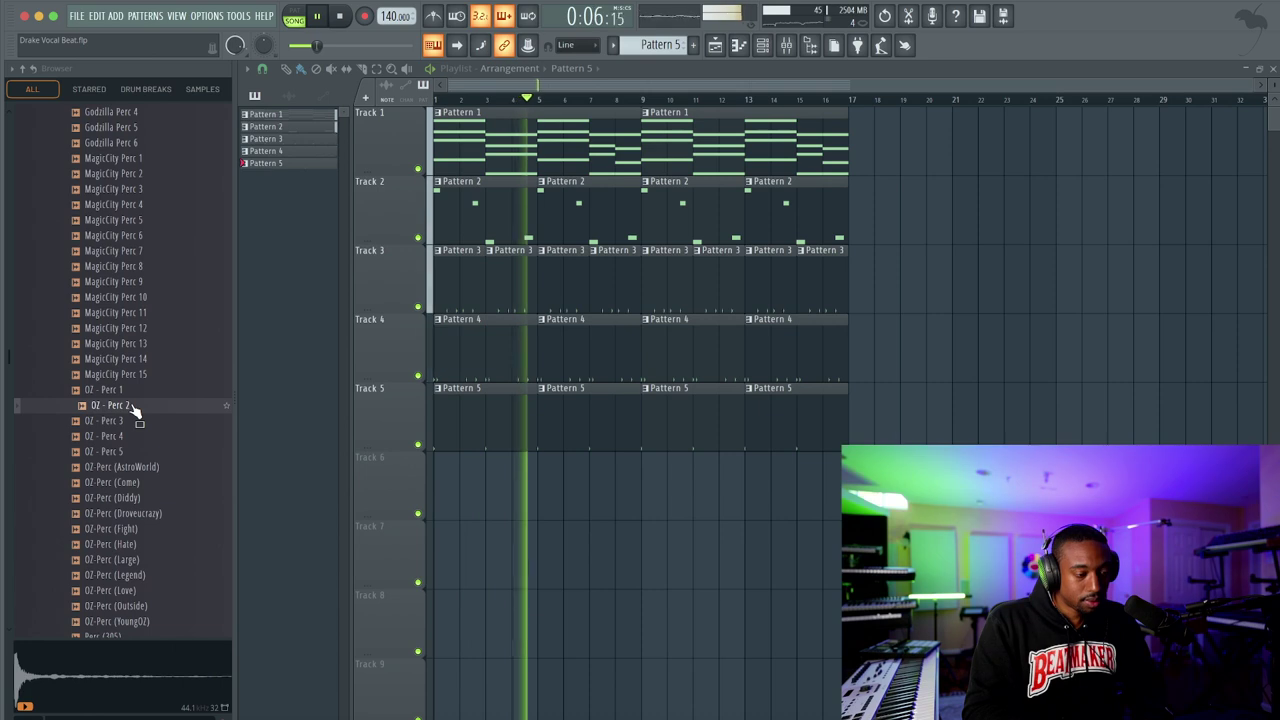
right_click(132, 405)
left_click(157, 425)
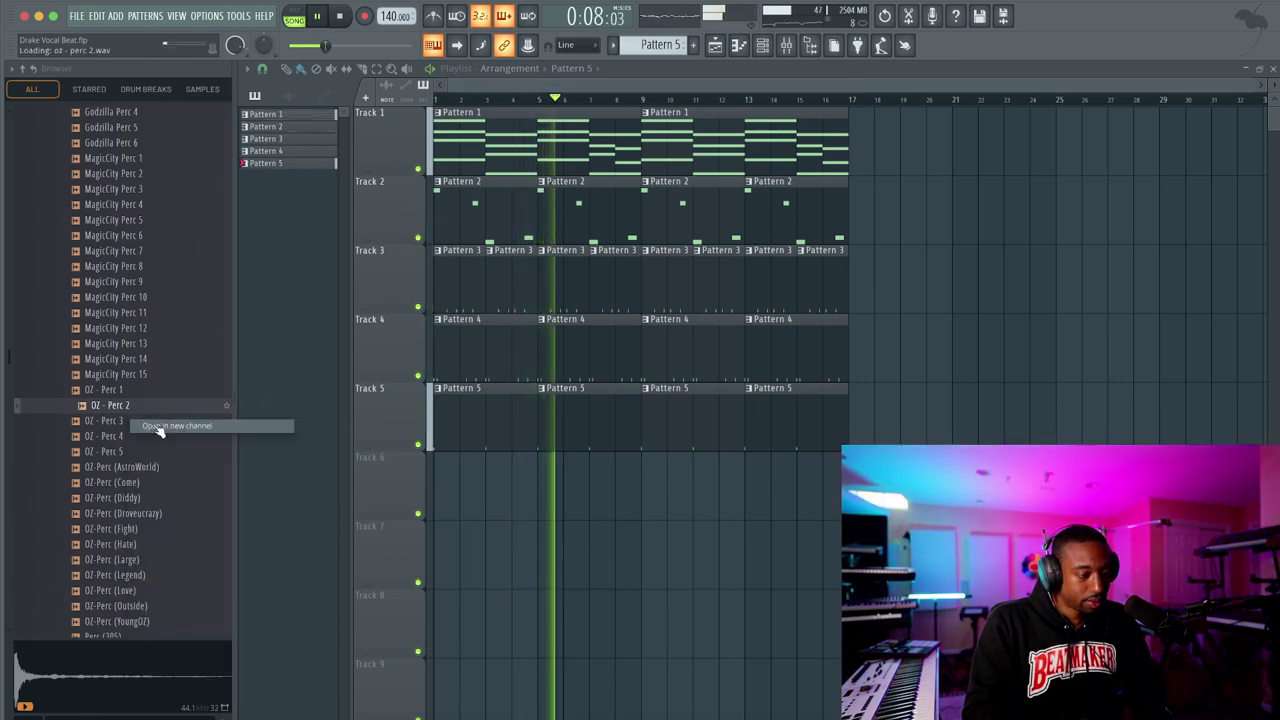
Add an OZ - Perc 2 hit on Pattern 5's first step and route the channel to mixer track 15, lowered and sent to REVERB
key("space")
key("ctrl+l")
key("ctrl+s")
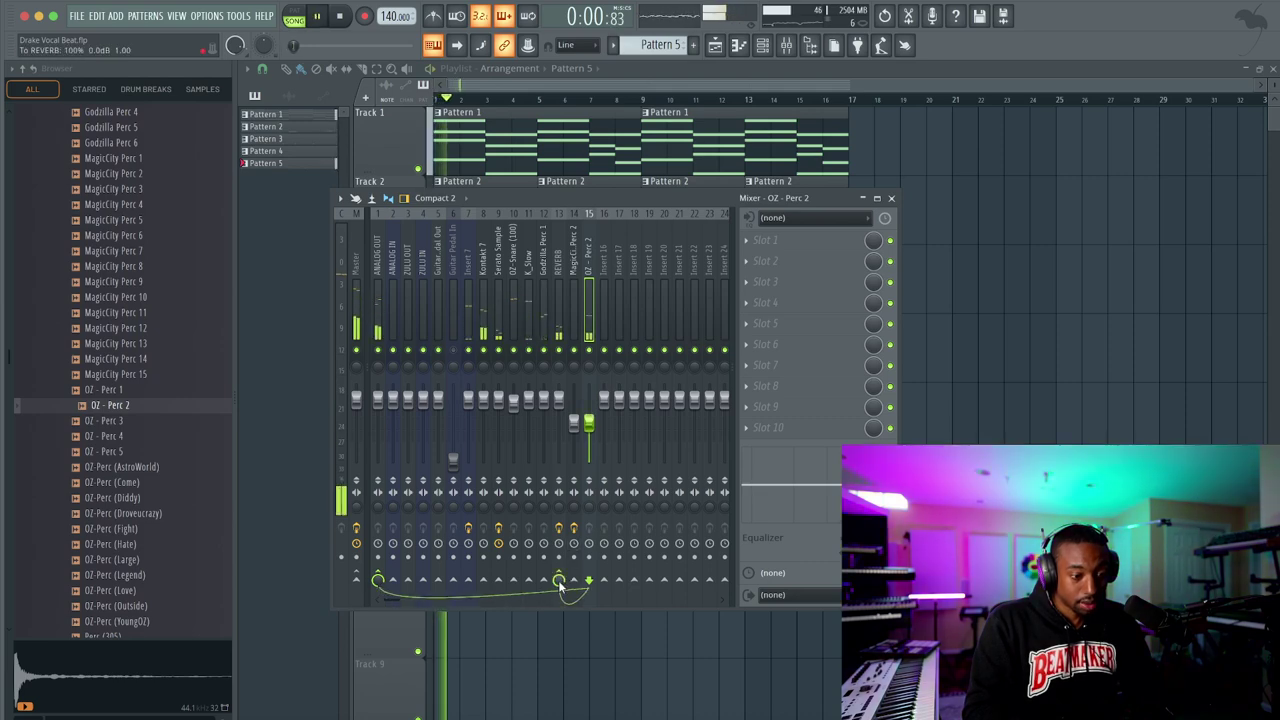
left_click(891, 198)
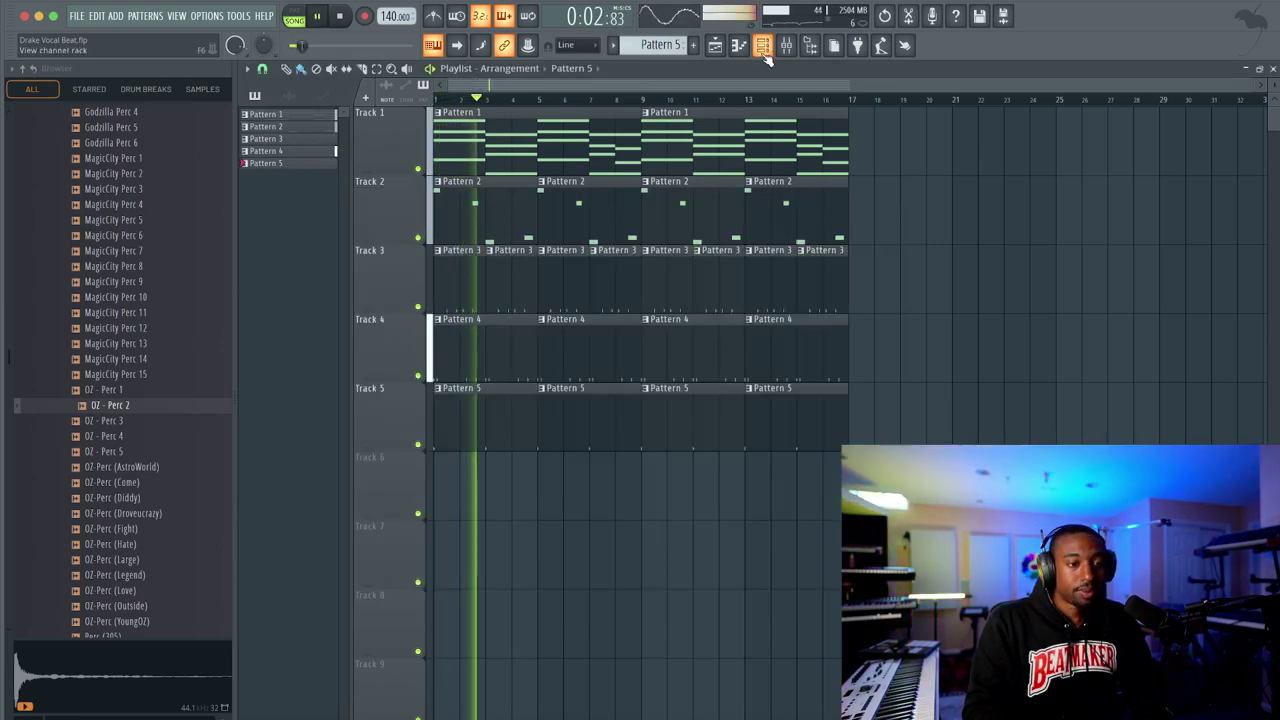
Close the Percs folder and open the 808s folder of The Lunch77 OZ Drumkit in the browser
key("F6")
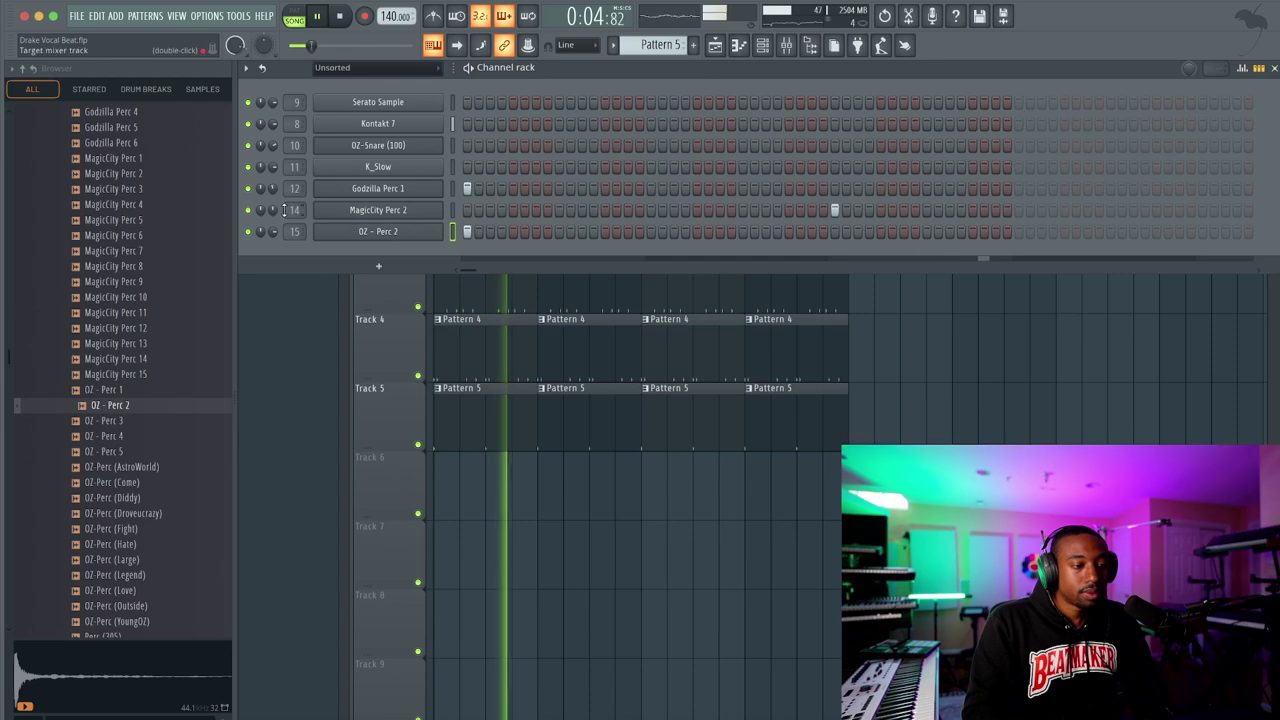
key("F6")
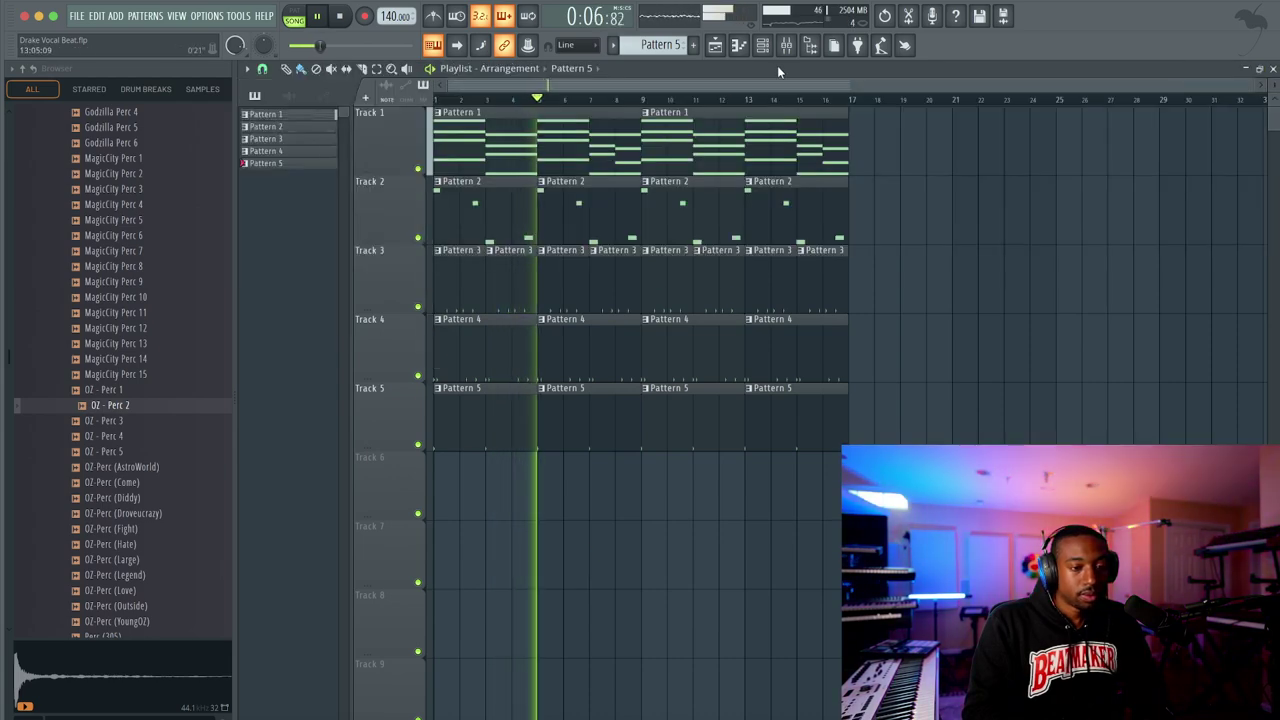
key("F6")
scroll(177, 237, "up", 10)
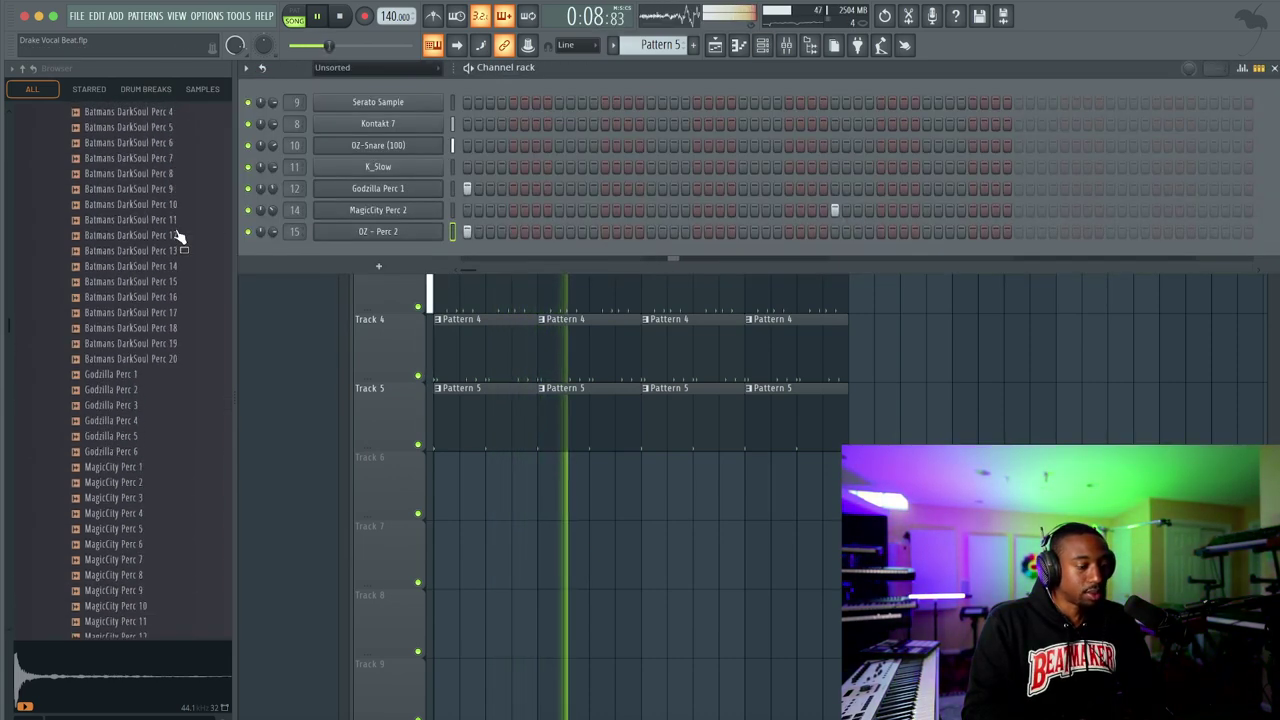
left_click(143, 207)
scroll(145, 209, "up", 3)
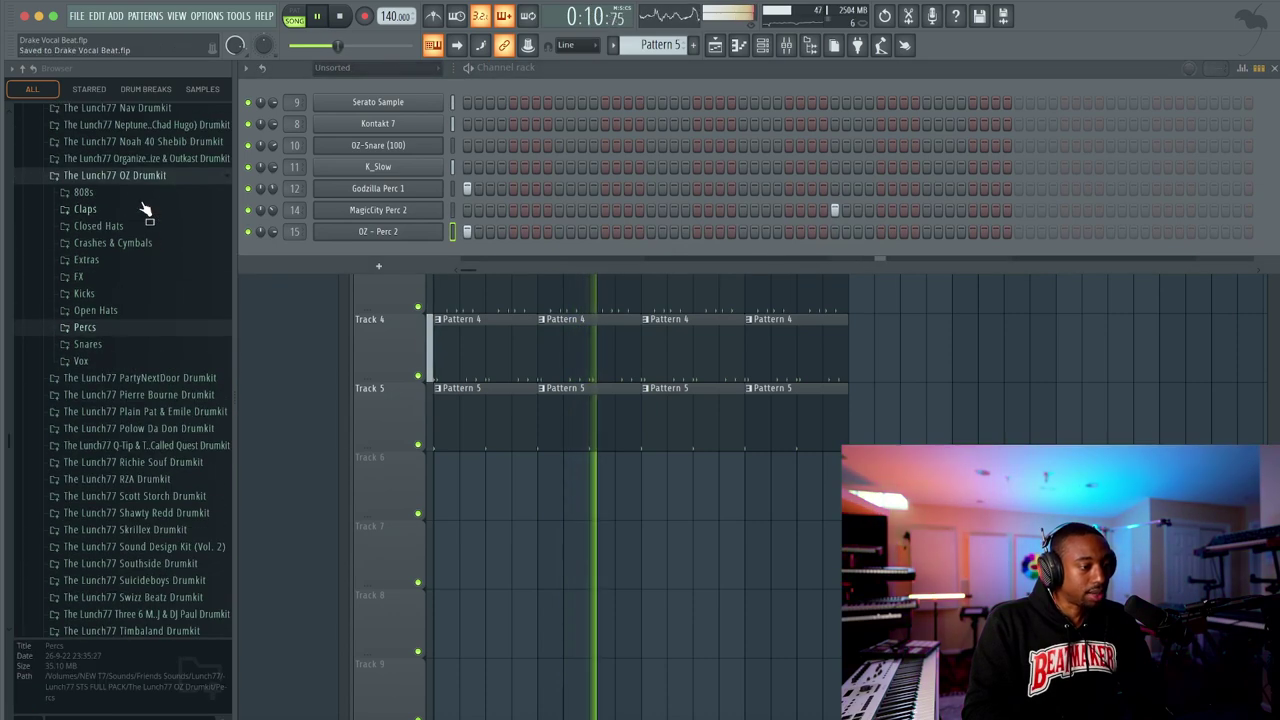
left_click(137, 198)
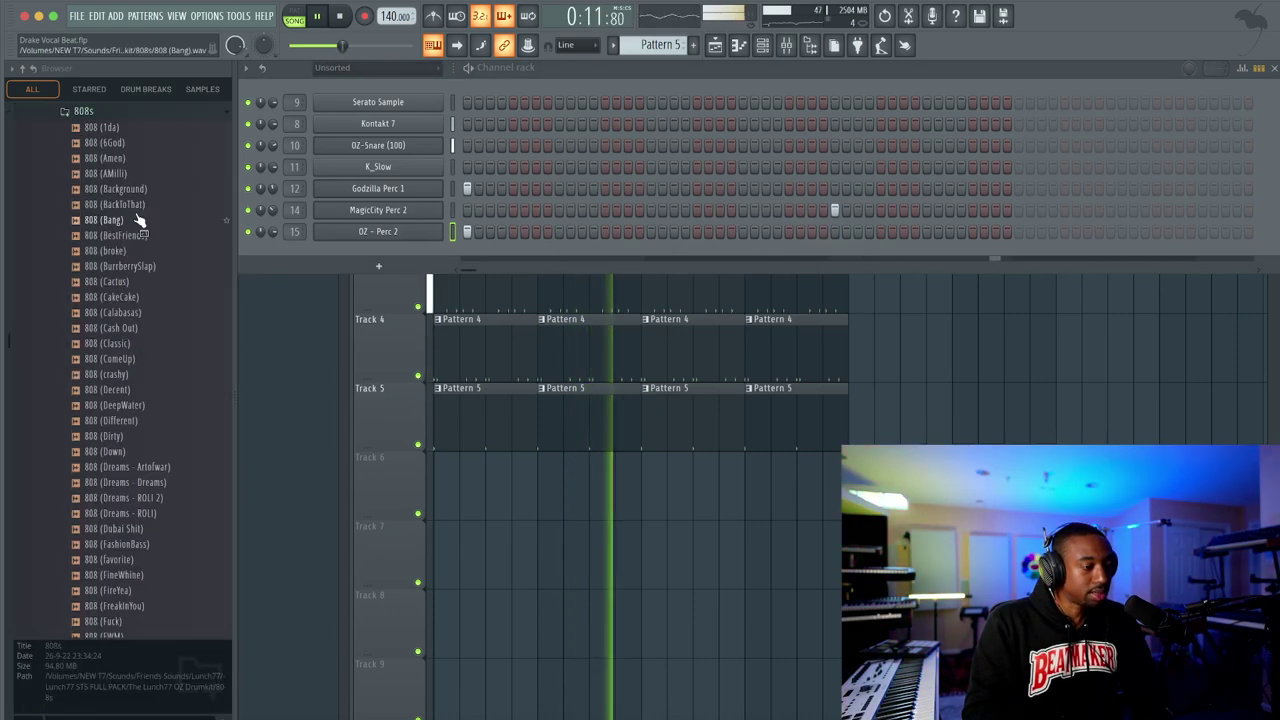
Audition the 808 samples from 6God to Background and load 808 (AMilli) into a new channel
left_click(129, 147)
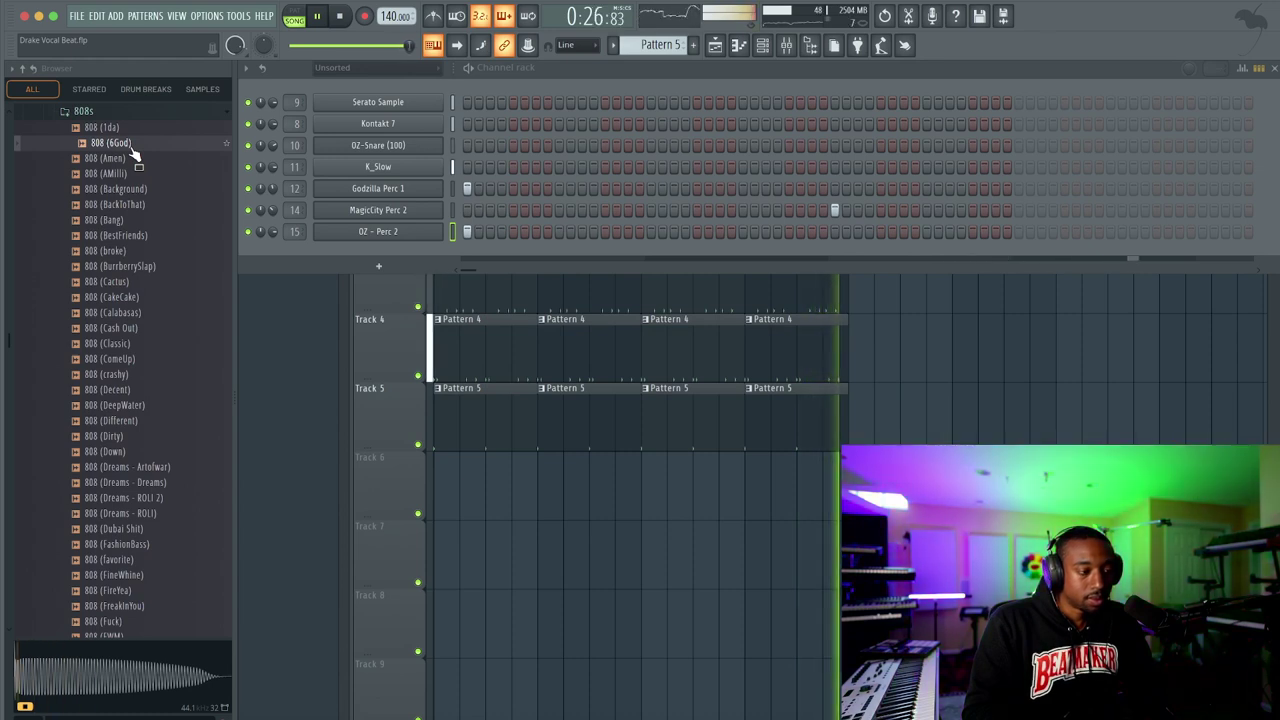
left_click(133, 159)
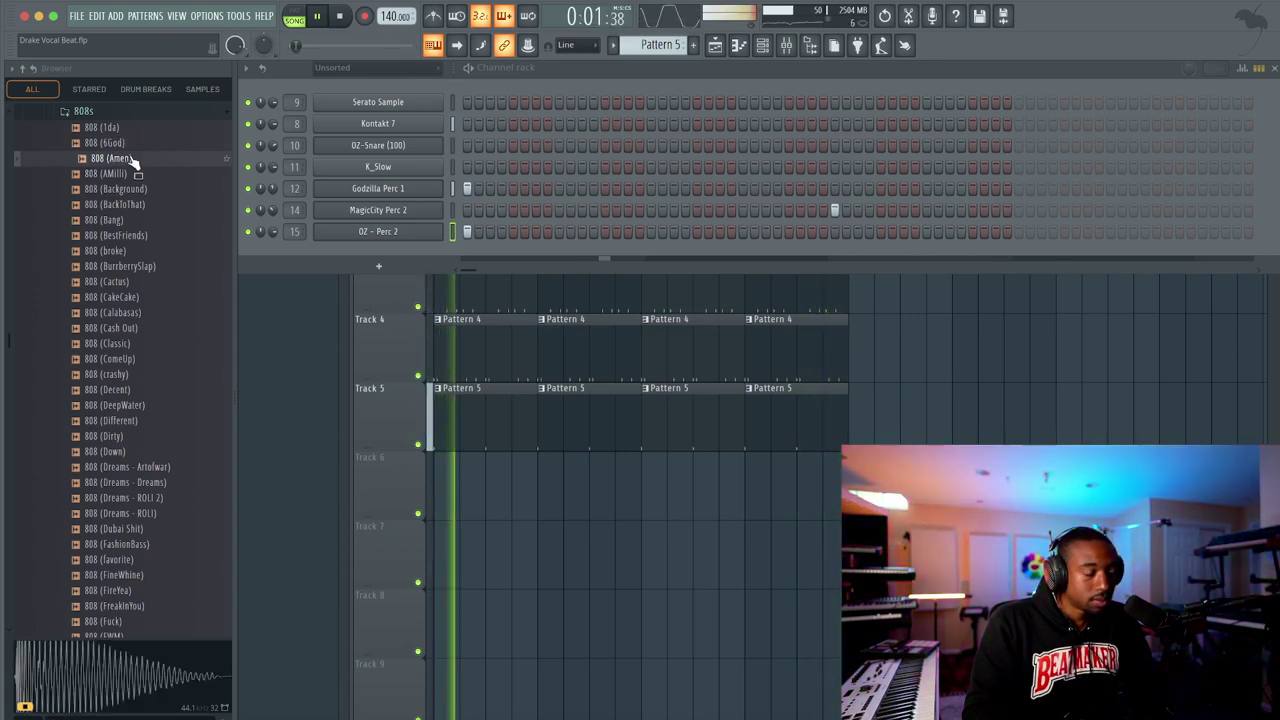
left_click(133, 173)
left_click(133, 189)
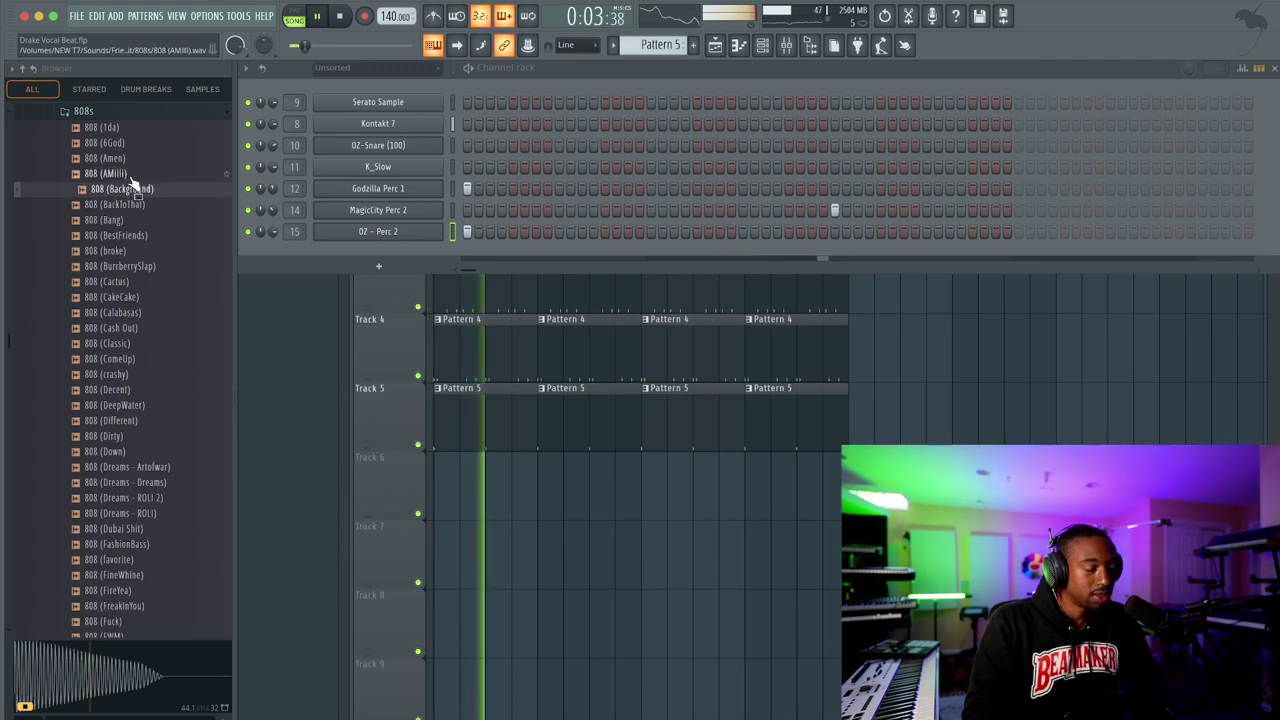
left_click(130, 175)
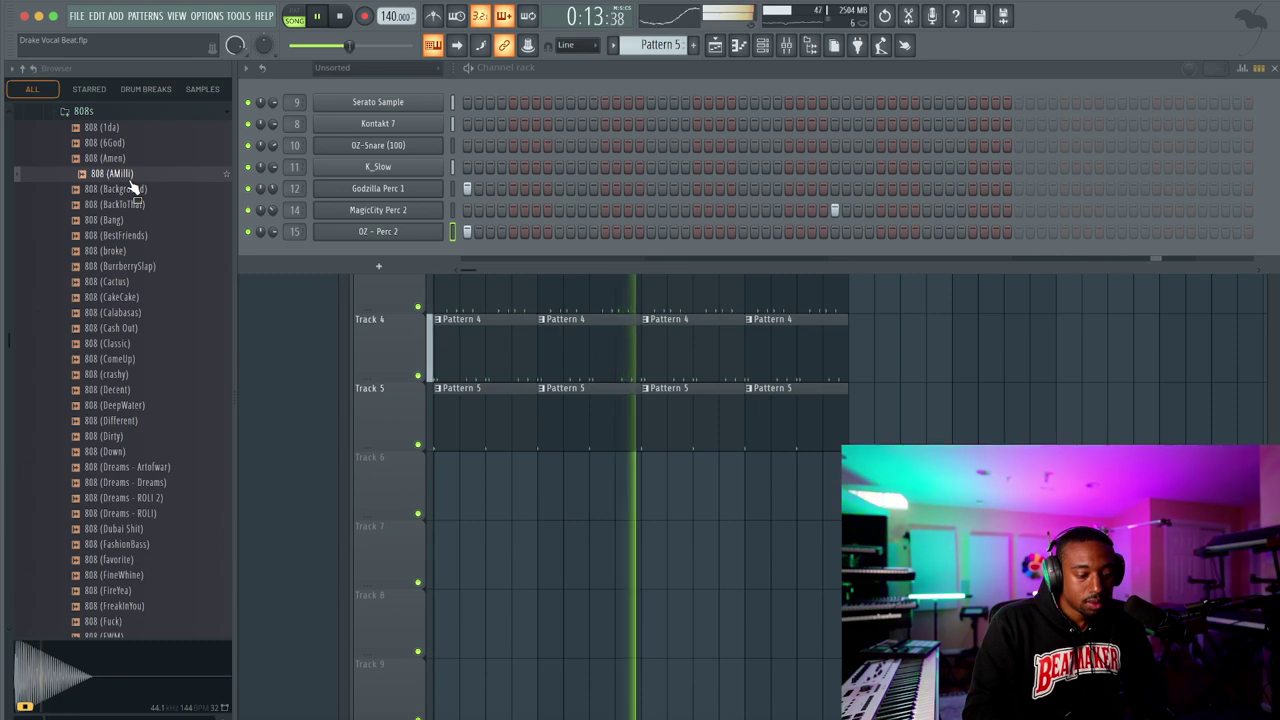
right_click(129, 181)
left_click(180, 189)
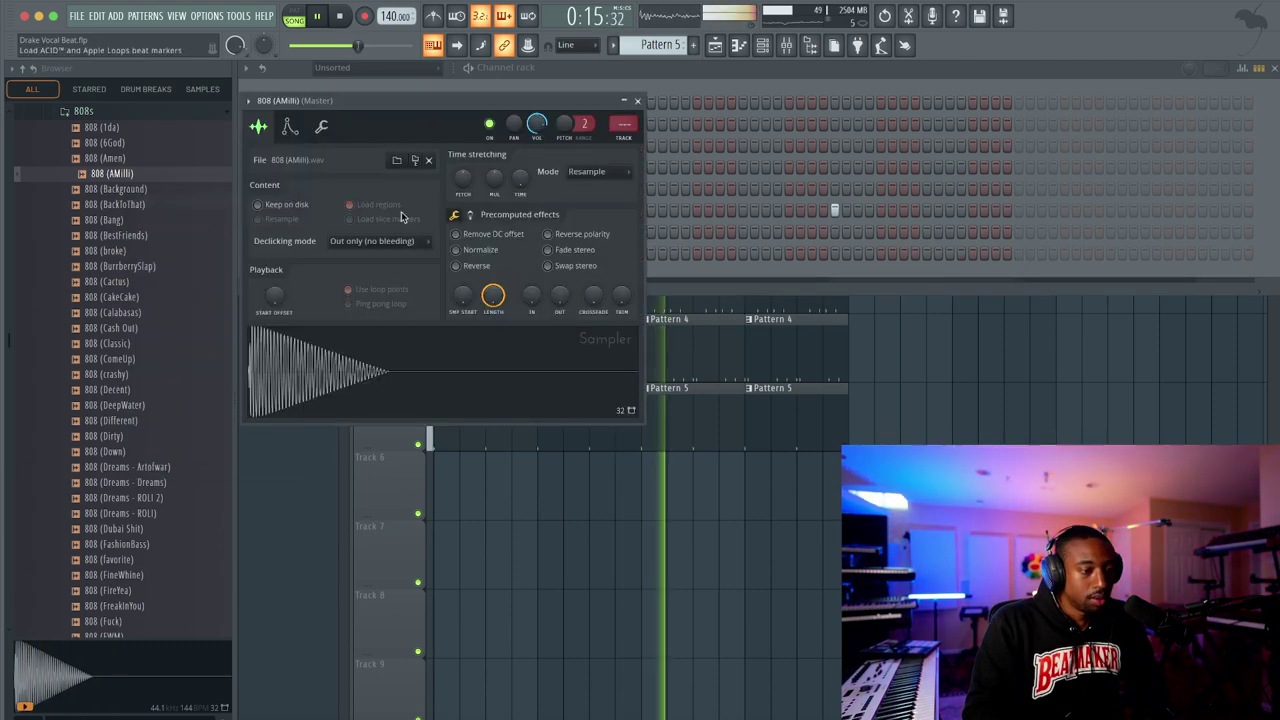
Stop playback, route the 808 (AMilli) channel to mixer track 16, and create an empty Pattern 6
key("space")
key("ctrl+l")
left_click(774, 79)
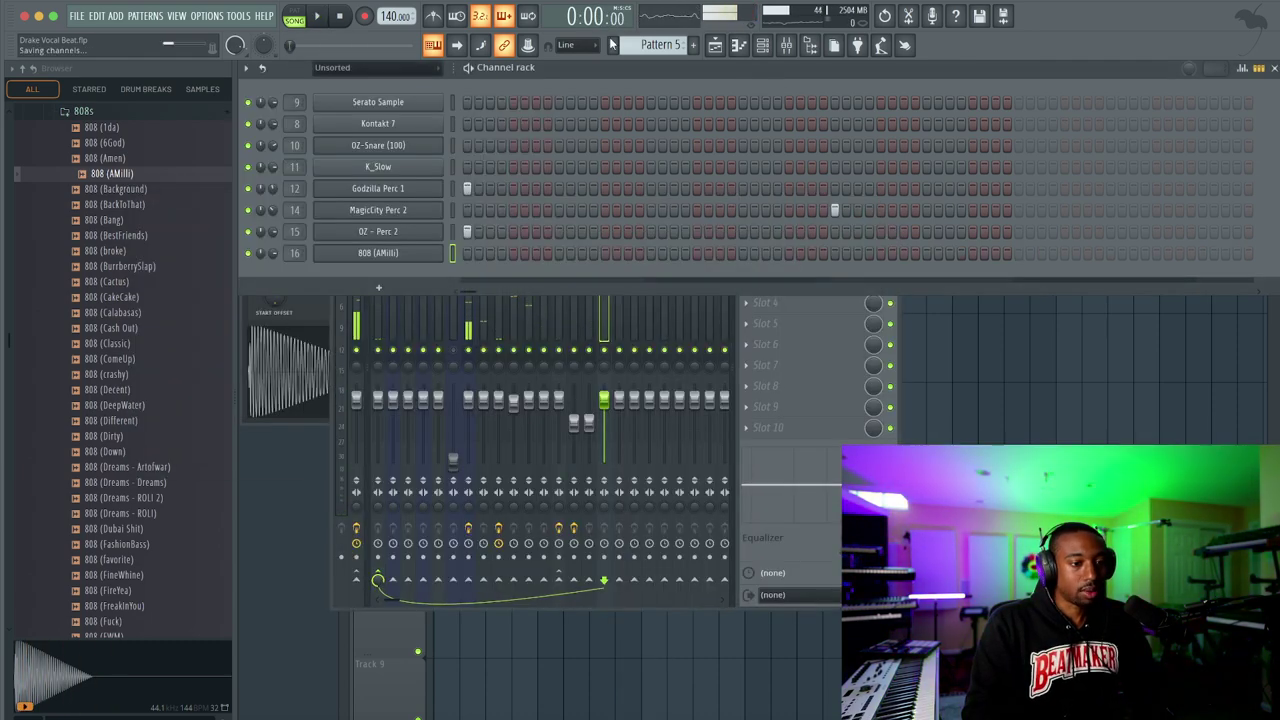
right_click(661, 45)
left_click(749, 54)
key("Return")
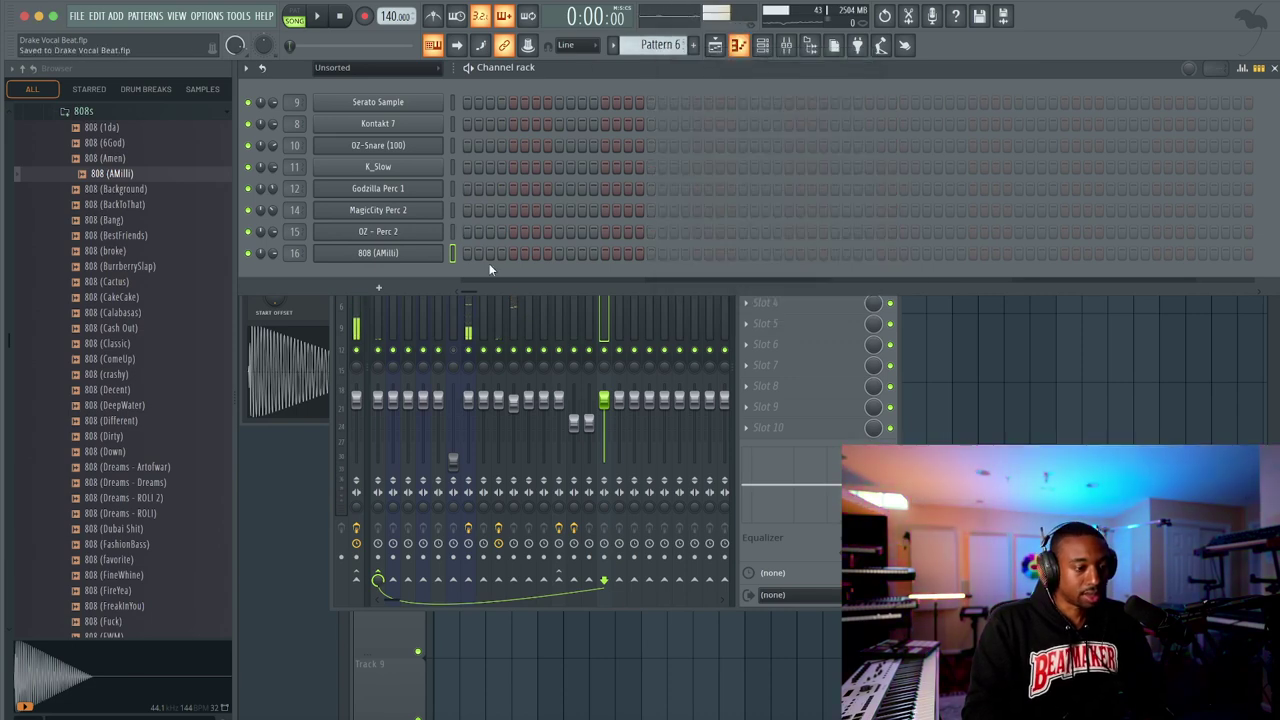
Place Pattern 6 at the start of Track 6 and add 808 (AMilli) hits on steps 1, 21 and 27
key("F5")
key("space")
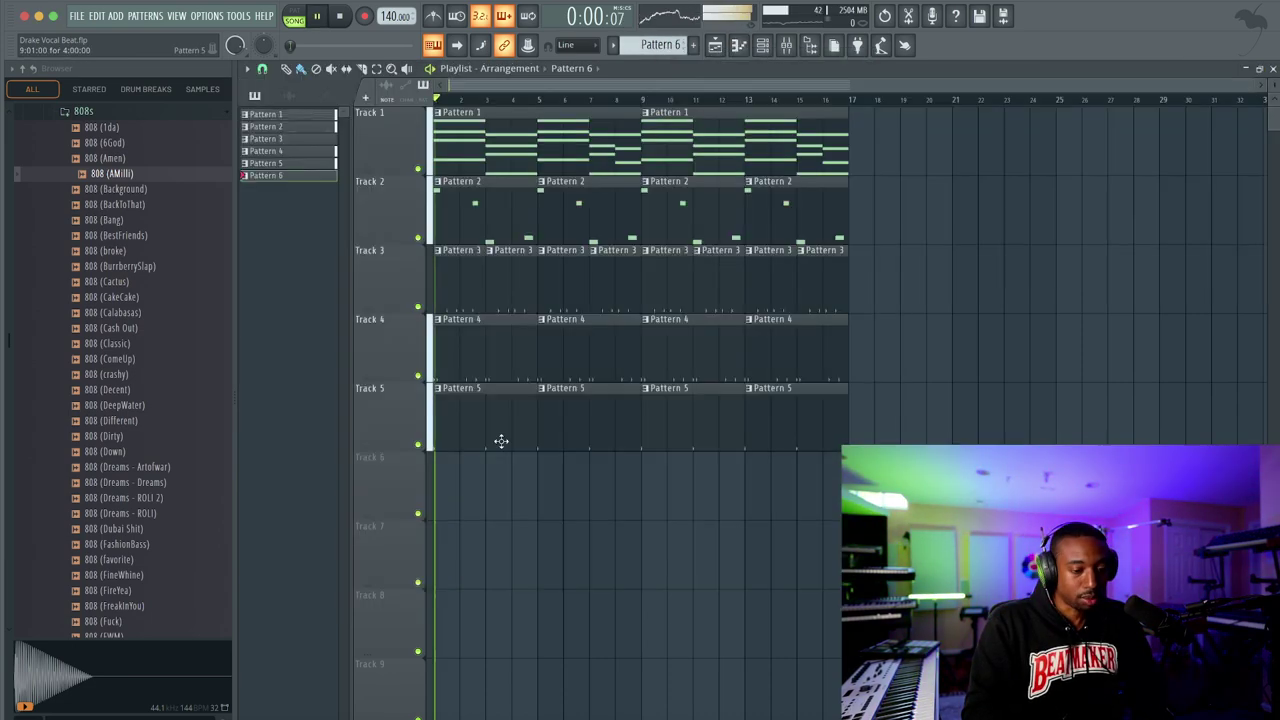
left_click(451, 480)
key("F6")
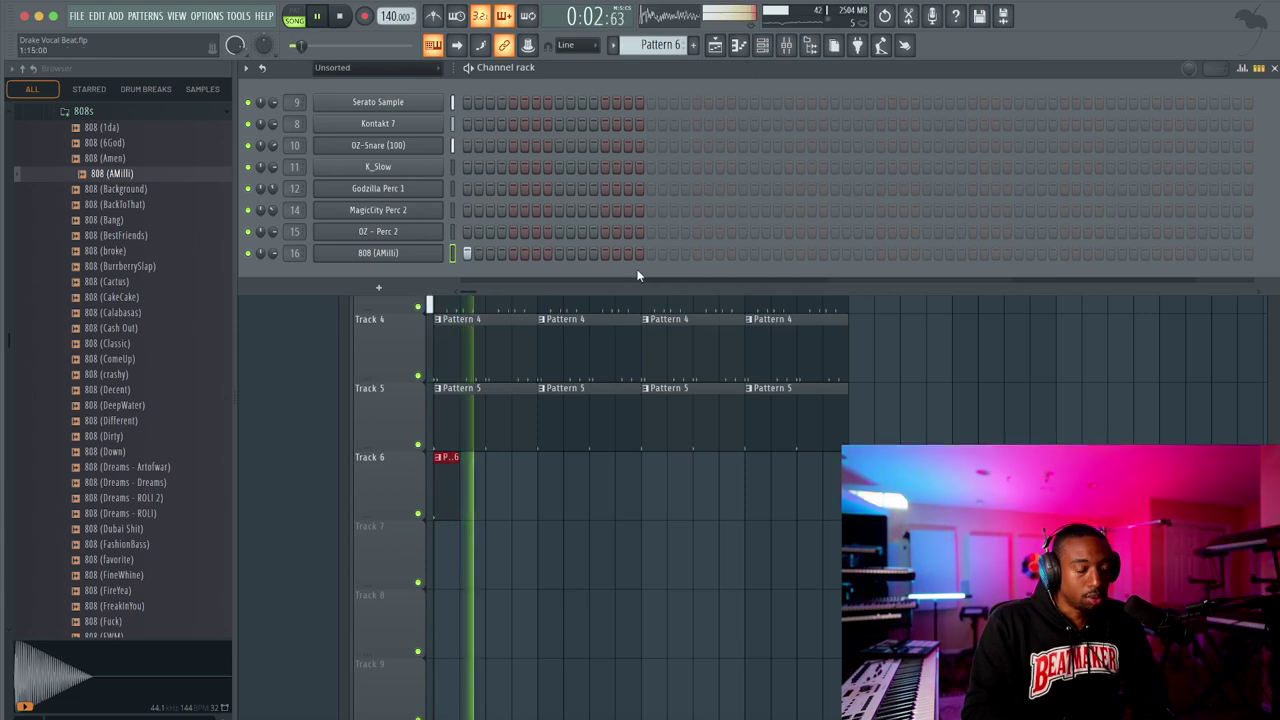
key("space")
key("space")
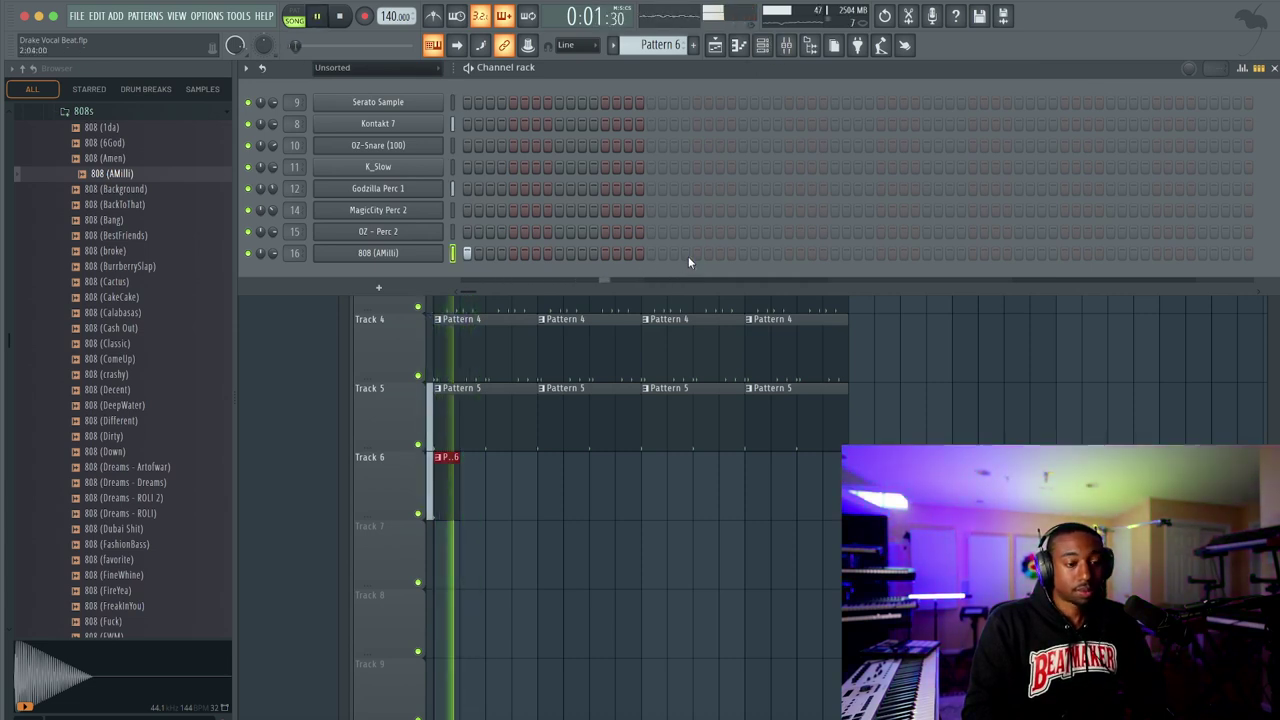
left_click(697, 253)
left_click(766, 253)
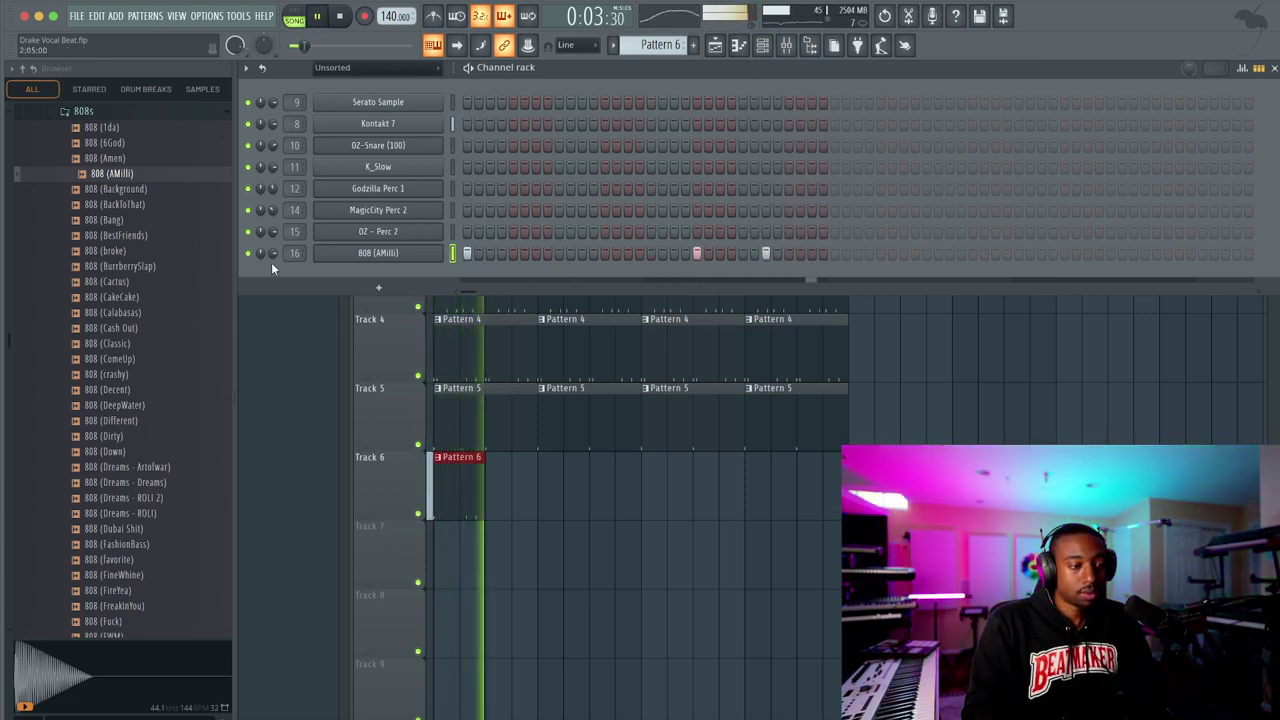
Repeat the two-bar Pattern 6 clip along Track 6 through bar 16
left_click(497, 484)
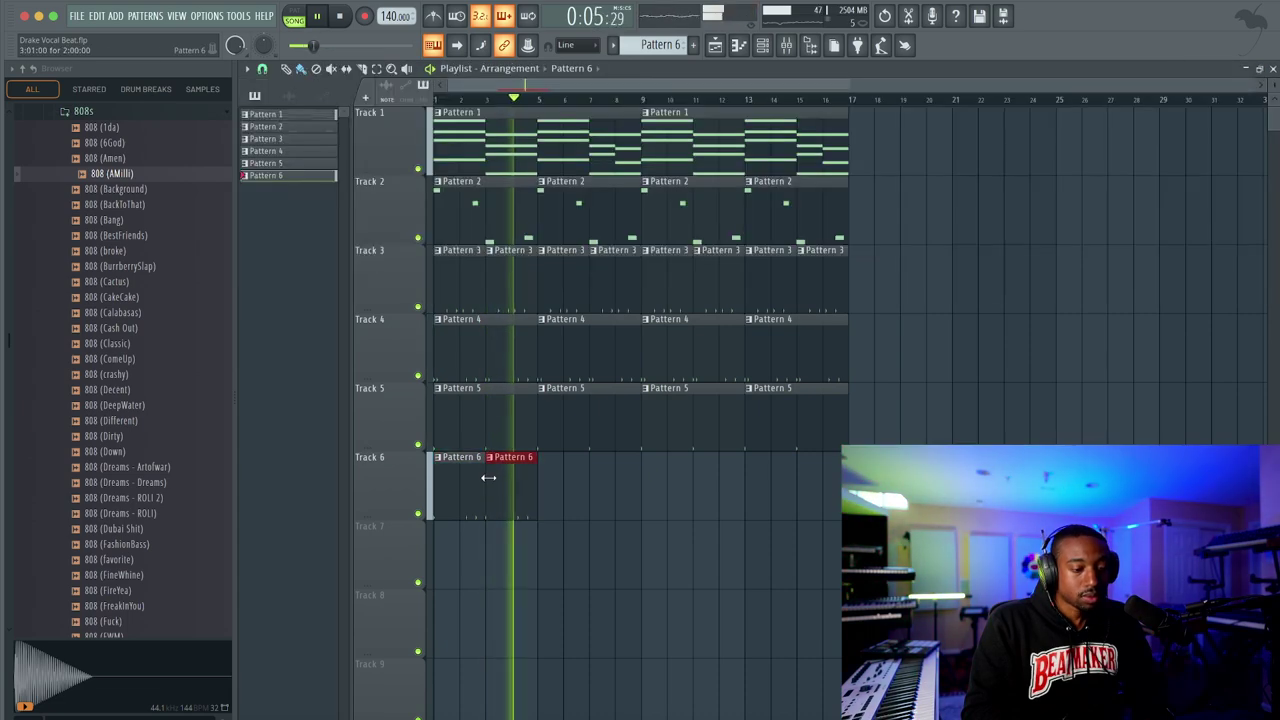
mouse_move(555, 481)
left_mouse_down()
mouse_move(789, 486)
mouse_move(865, 348)
left_mouse_up()
left_click(762, 45)
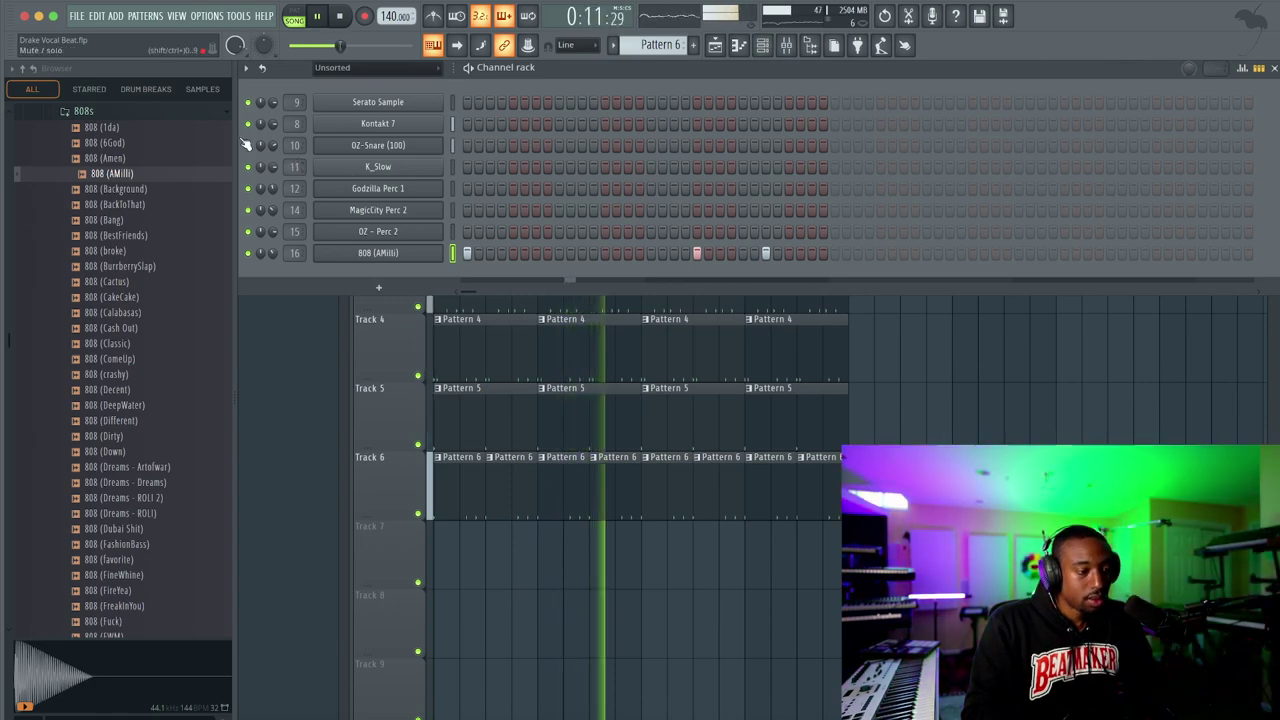
Load Hi Hat [ whole lotta ] from the Closed Hats folder into a new channel routed to mixer track 17
left_click(85, 113)
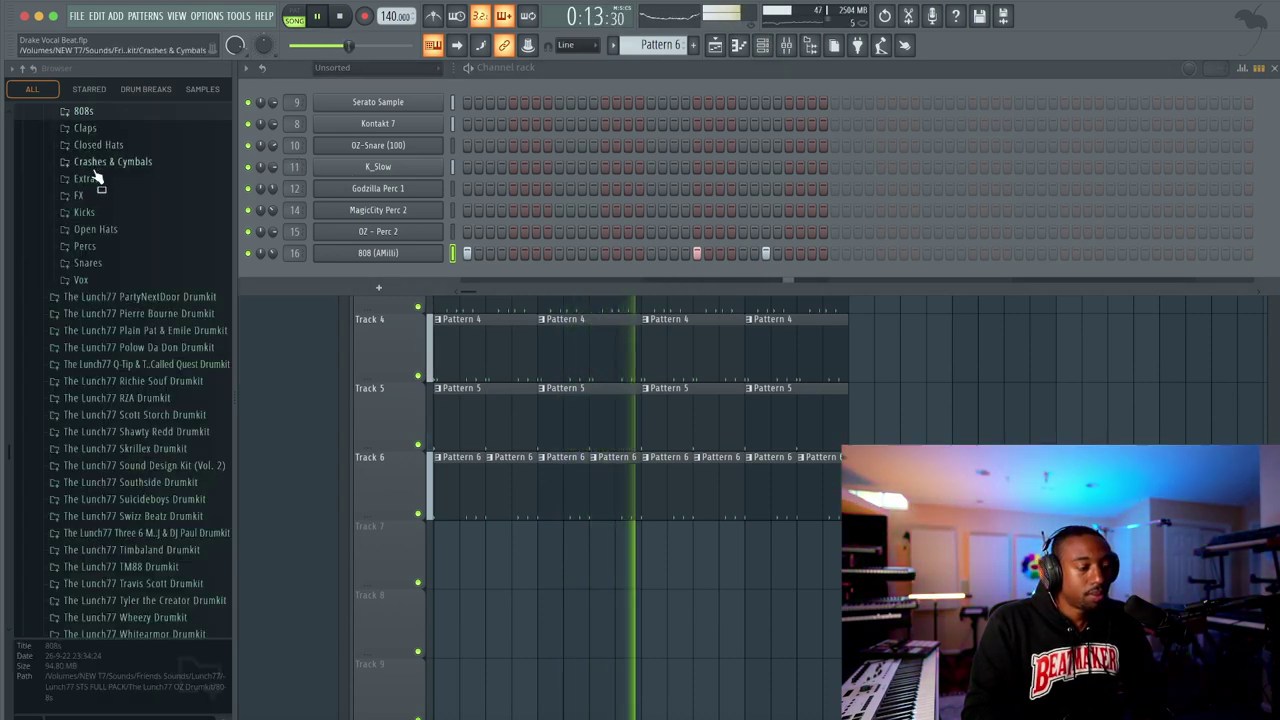
scroll(92, 172, "up", 3)
left_click(98, 232)
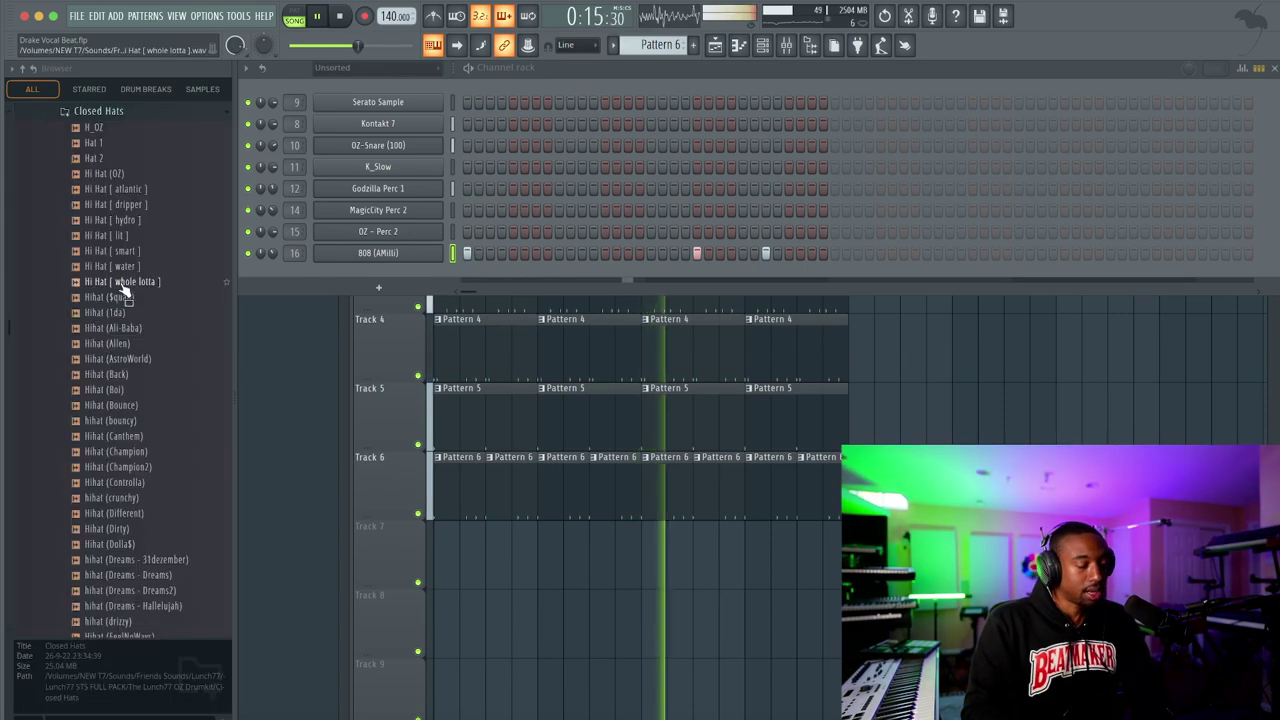
left_click(125, 283)
right_click(125, 287)
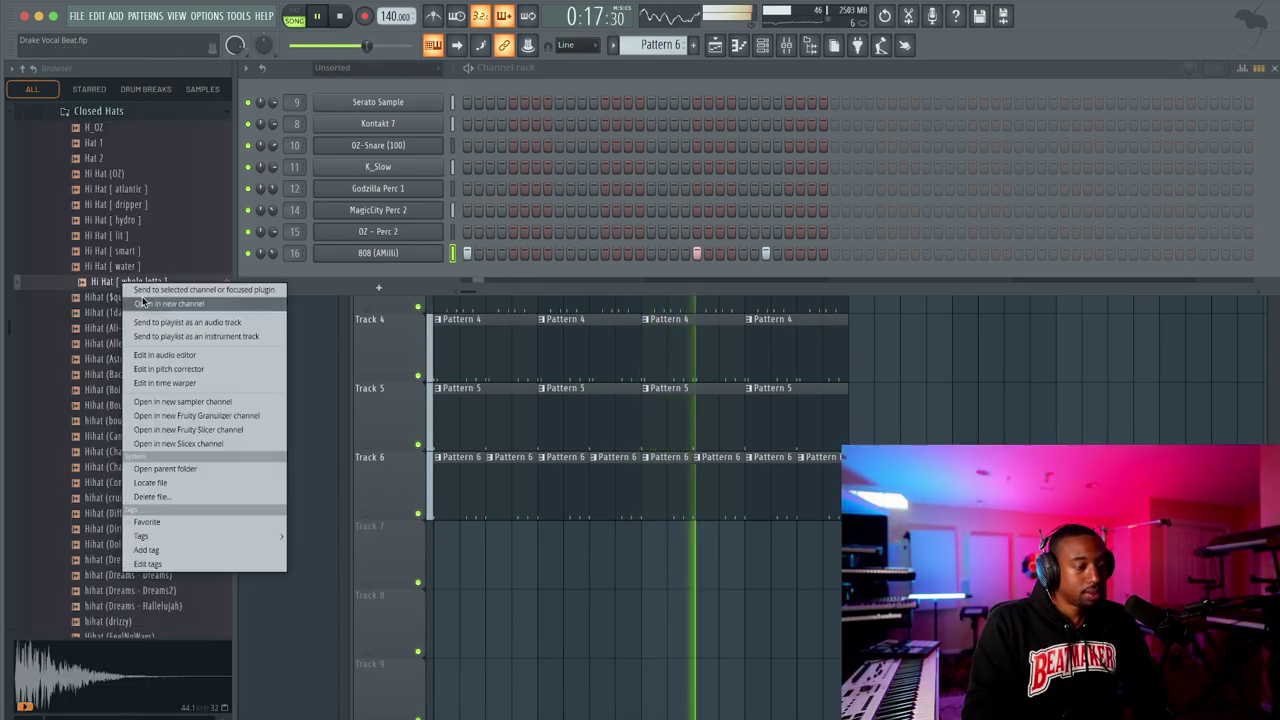
left_click(130, 290)
left_click(656, 120)
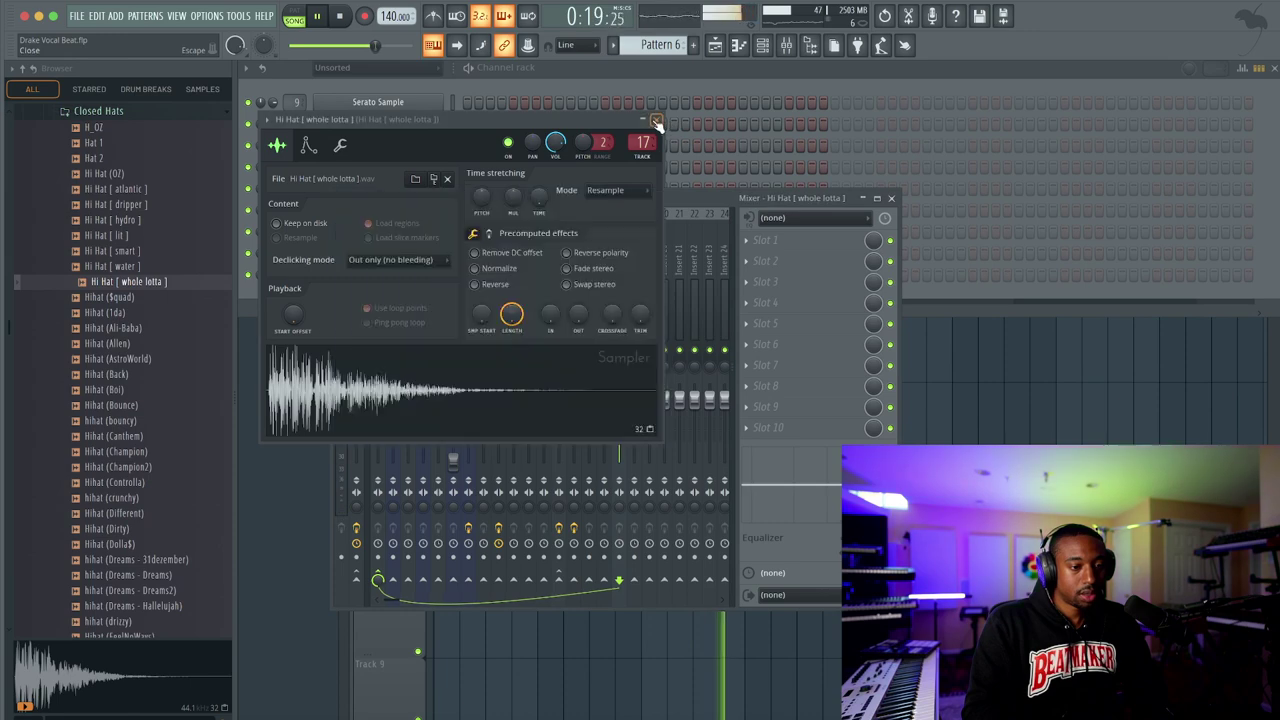
Create an empty Pattern 7 and place a clip of it at the start of Track 7
key("F5")
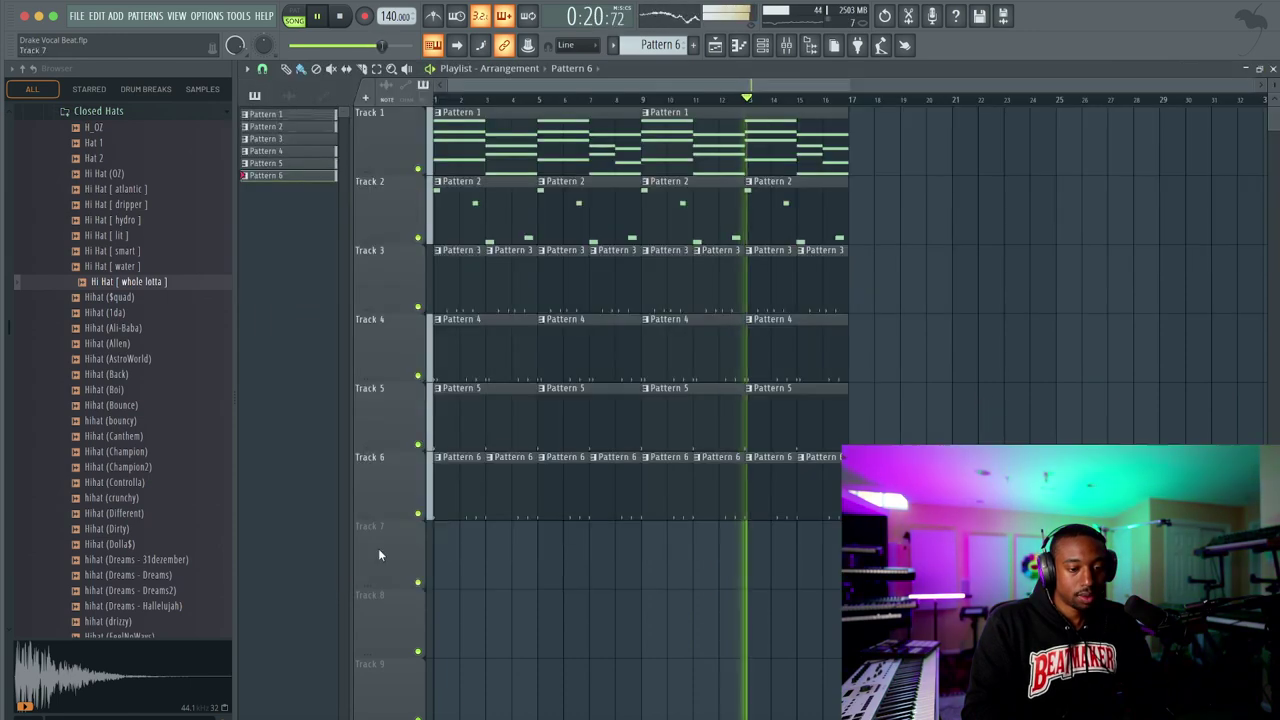
left_click(443, 545)
right_click(460, 553)
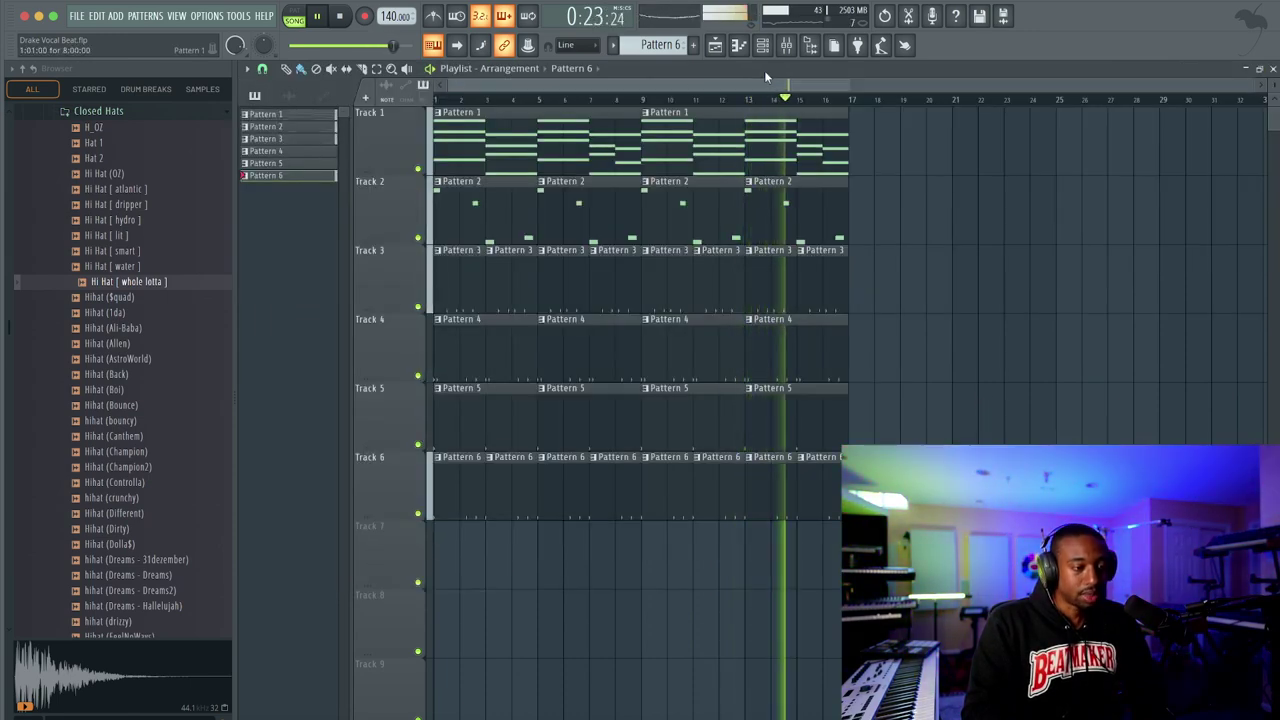
key("F6")
left_click_drag(670, 43, 670, 35)
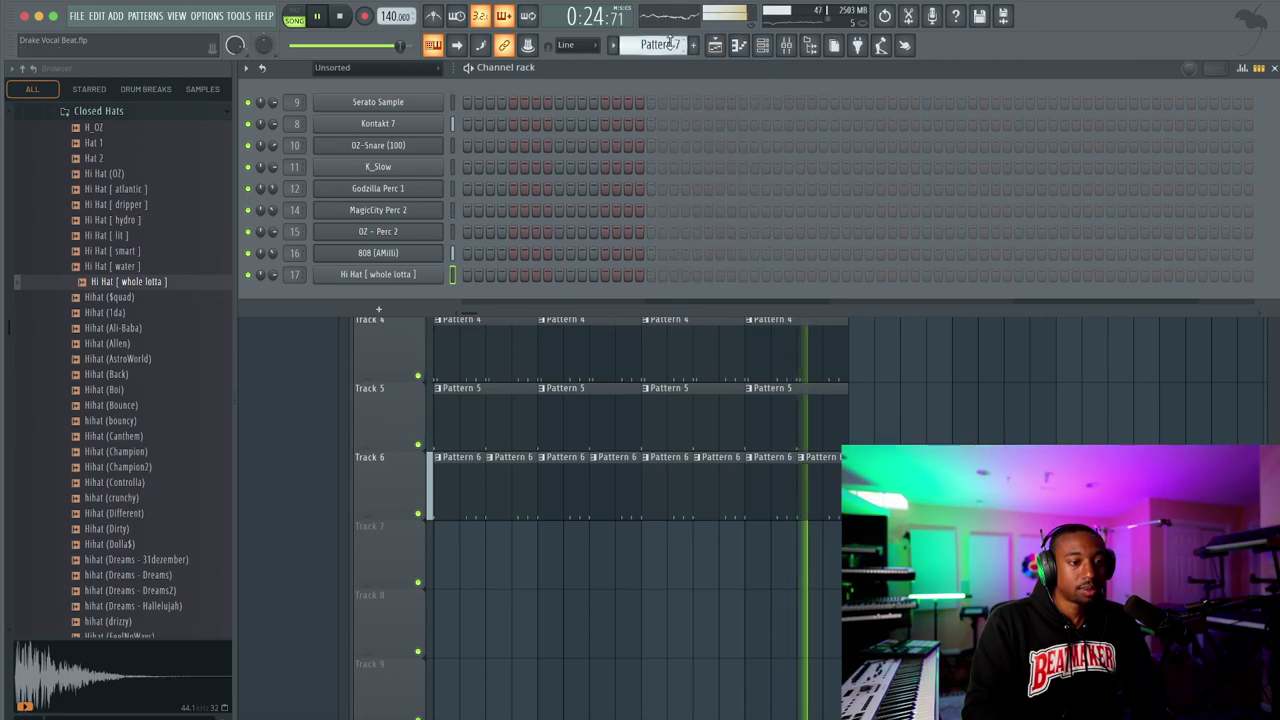
key("F6")
left_click(443, 550)
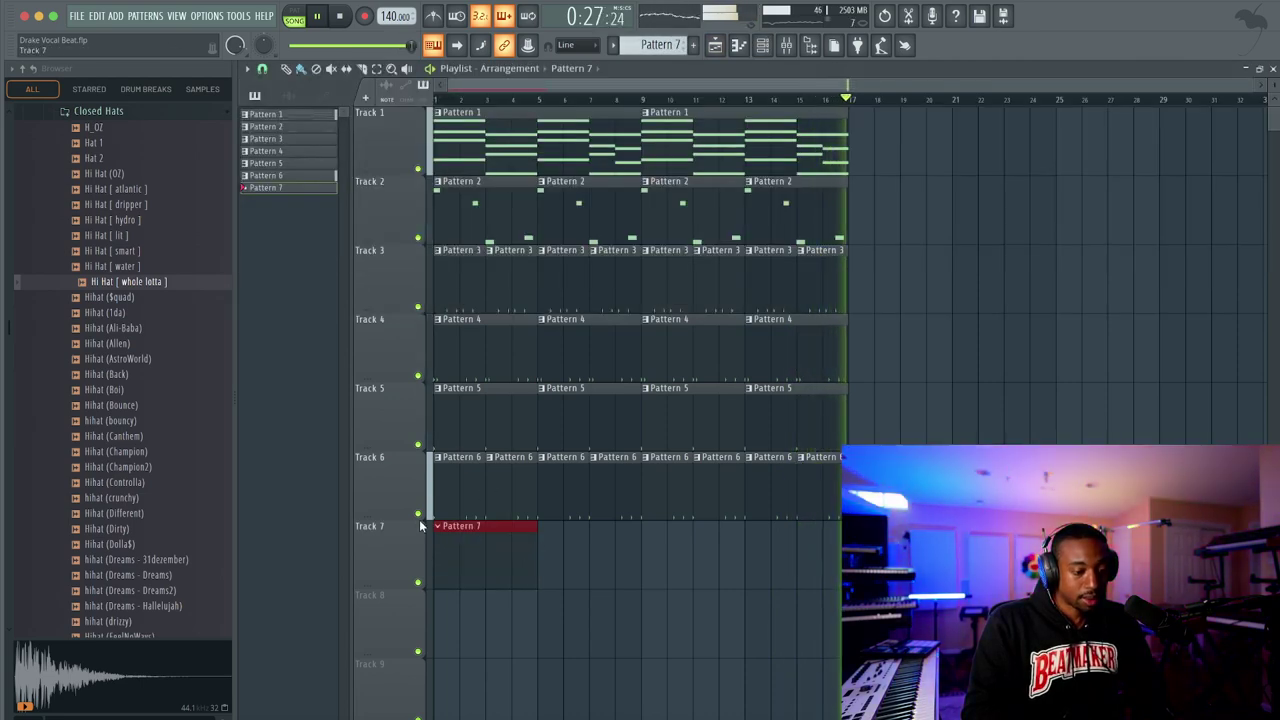
Mute Track 6, fill every two steps of the hi-hat channel in Pattern 7, and restart playback
left_click(418, 514)
key("F6")
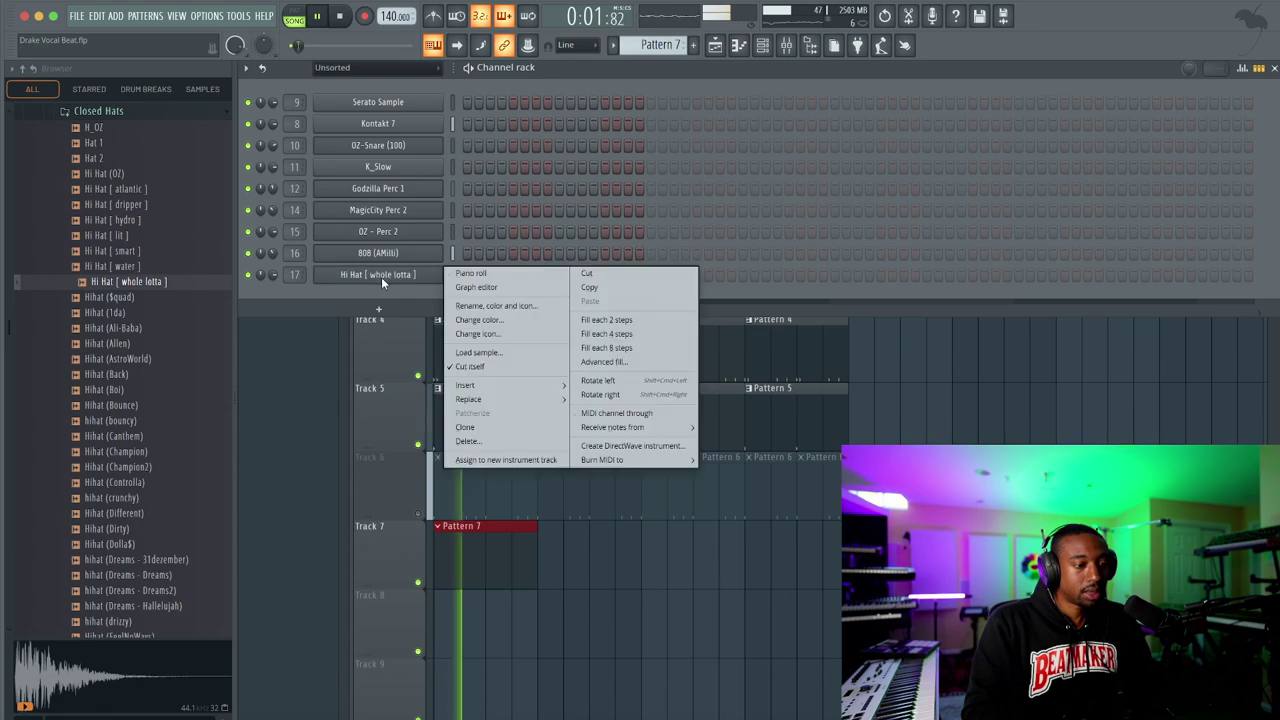
right_click(381, 279)
left_click(640, 317)
key("F6")
key("space")
key("space")
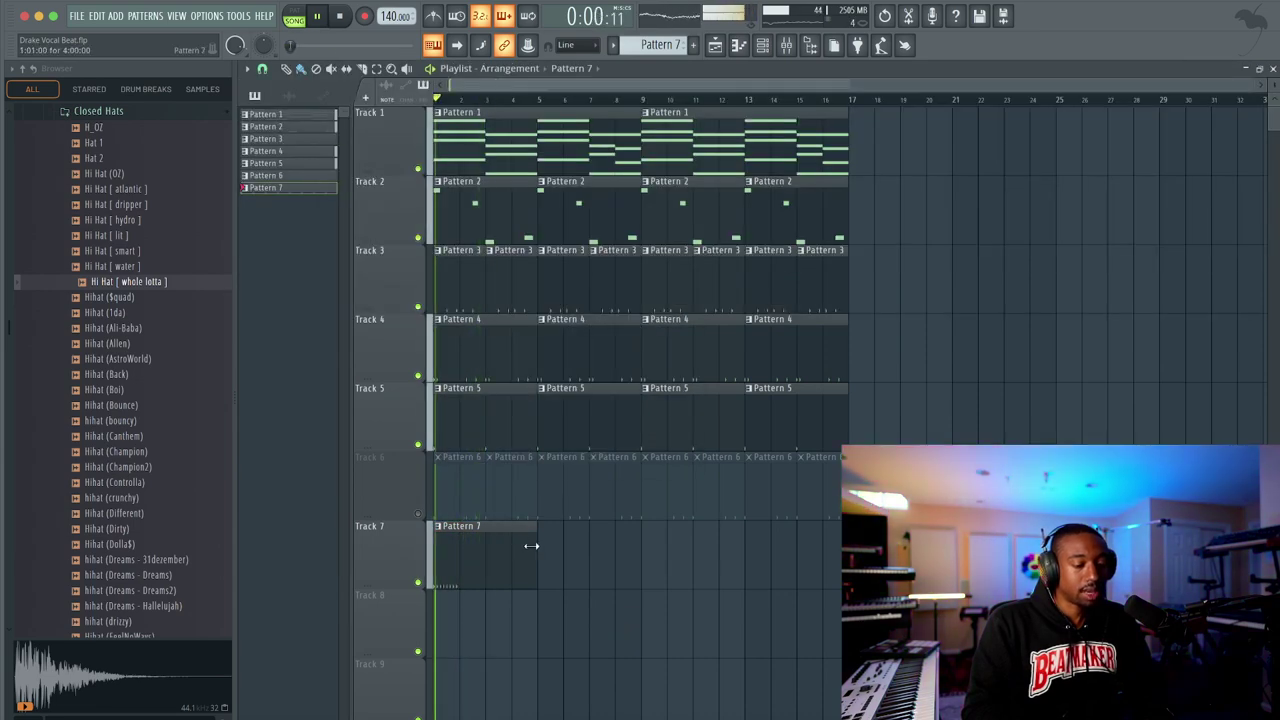
Shorten the Pattern 7 clip to one bar and repeat it along Track 7 through bar 16
left_click_drag(530, 545, 462, 545)
key("ctrl+b")
key("ctrl+b")
key("ctrl+b")
key("ctrl+b")
key("ctrl+b")
key("ctrl+b")
key("ctrl+b")
key("ctrl+b")
key("ctrl+b")
key("ctrl+b")
key("ctrl+b")
key("ctrl+b")
key("ctrl+b")
key("ctrl+b")
key("ctrl+b")
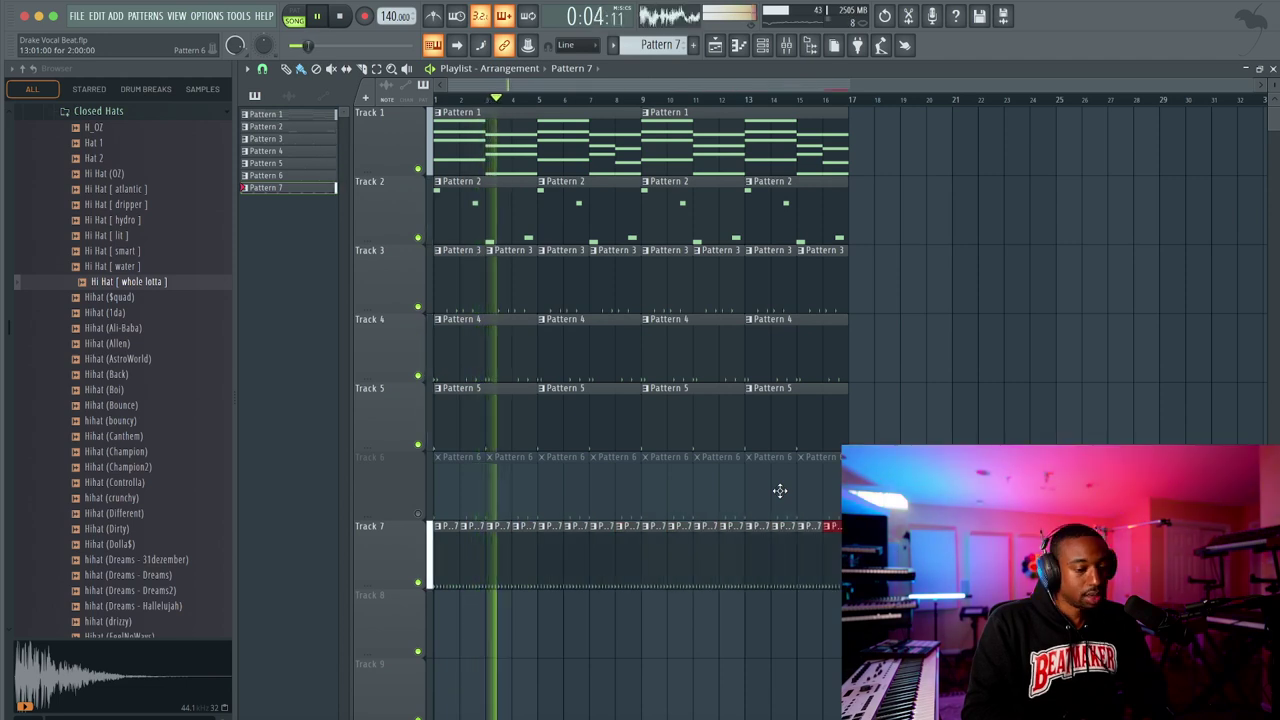
Reduce the hi-hat channel volume to 30% and delete all Pattern 6 clips from Track 6
key("F6")
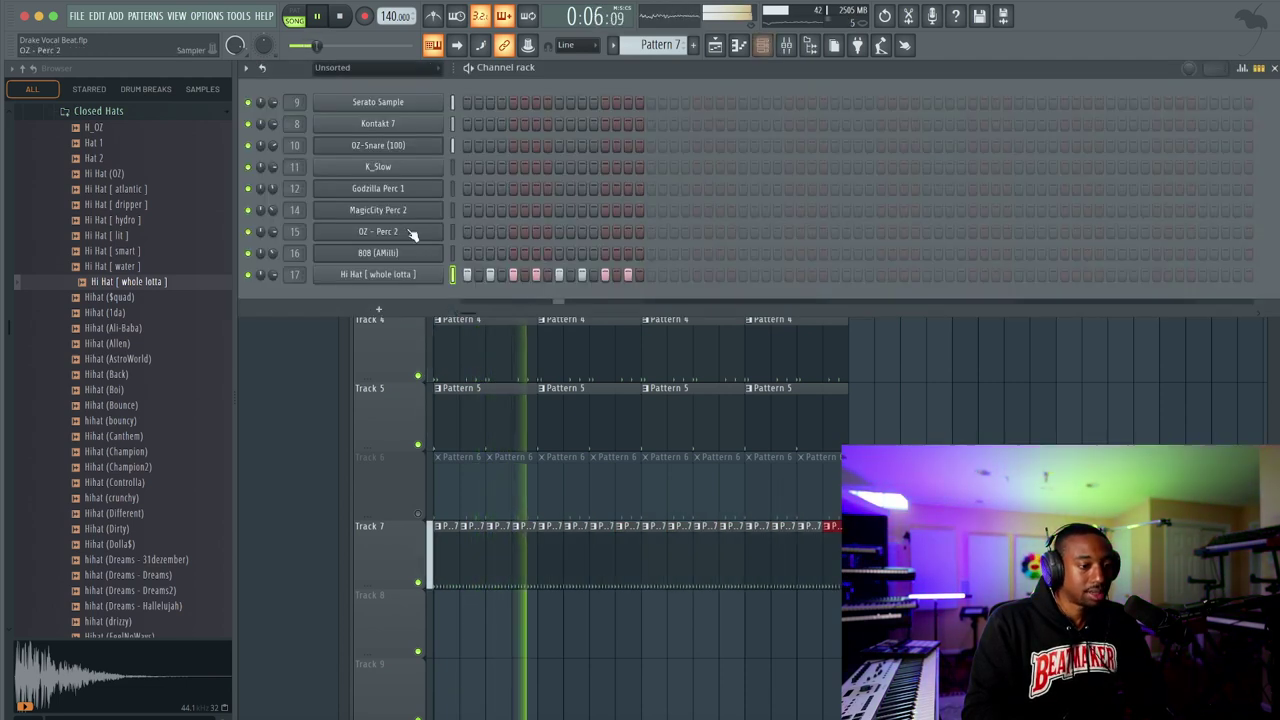
left_click_drag(276, 274, 276, 310)
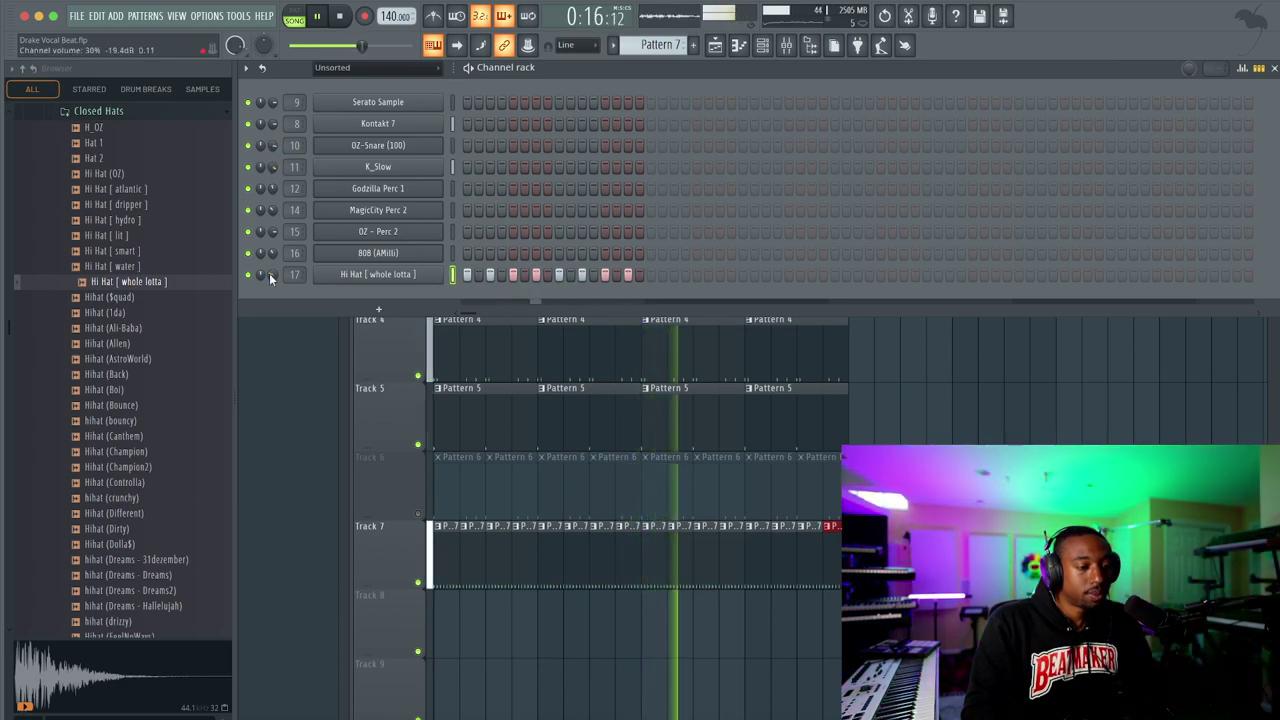
key("F6")
left_click_drag(829, 469, 474, 480)
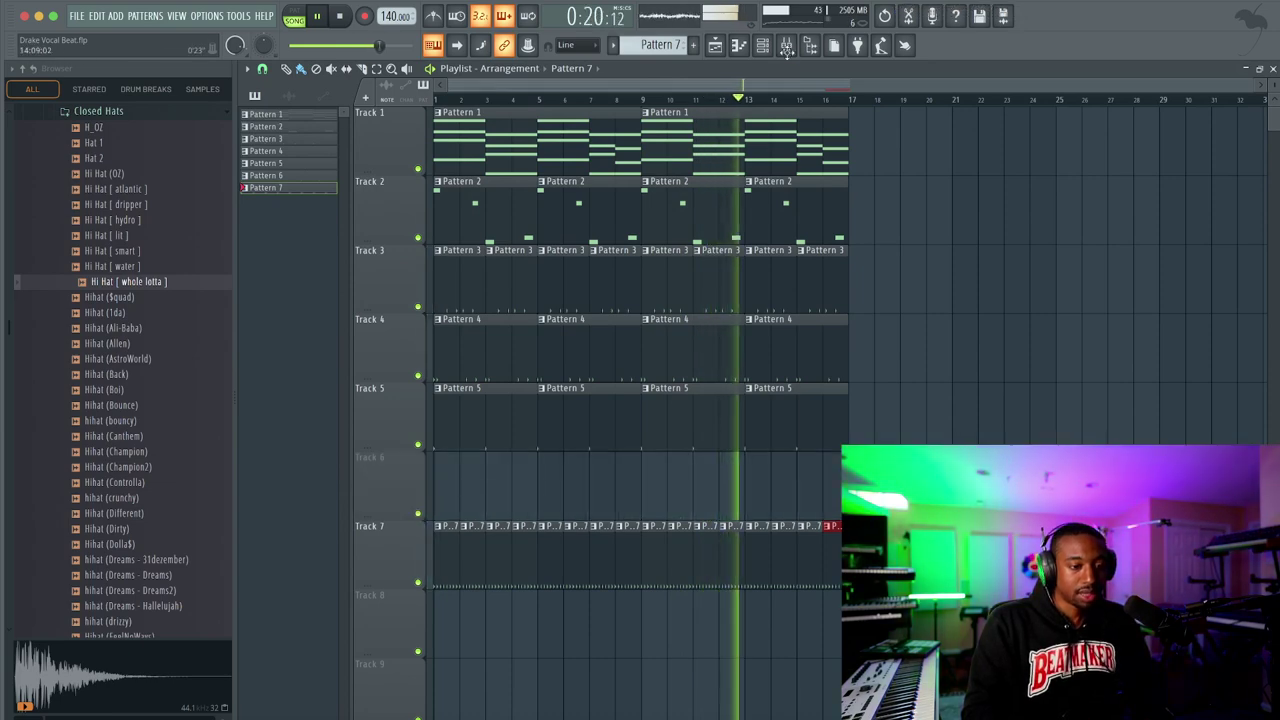
Add Omnisphere as a new instrument channel
key("F6")
left_click(378, 309)
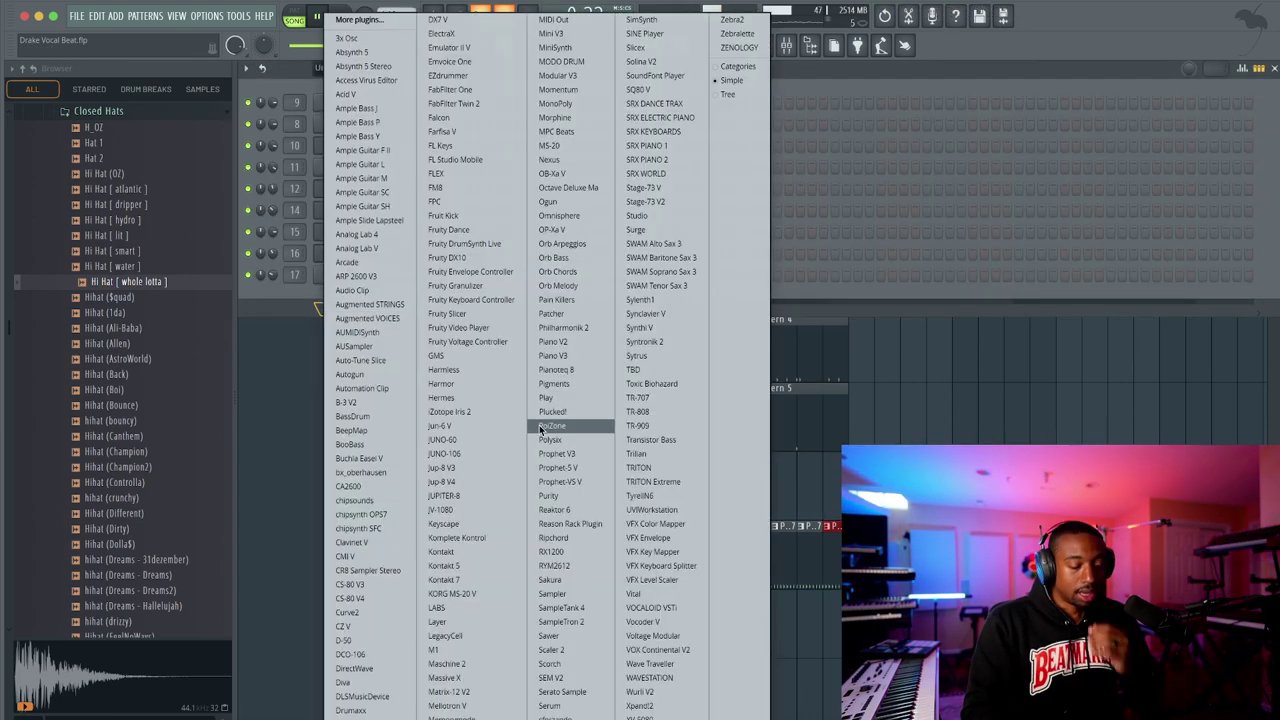
left_click(565, 215)
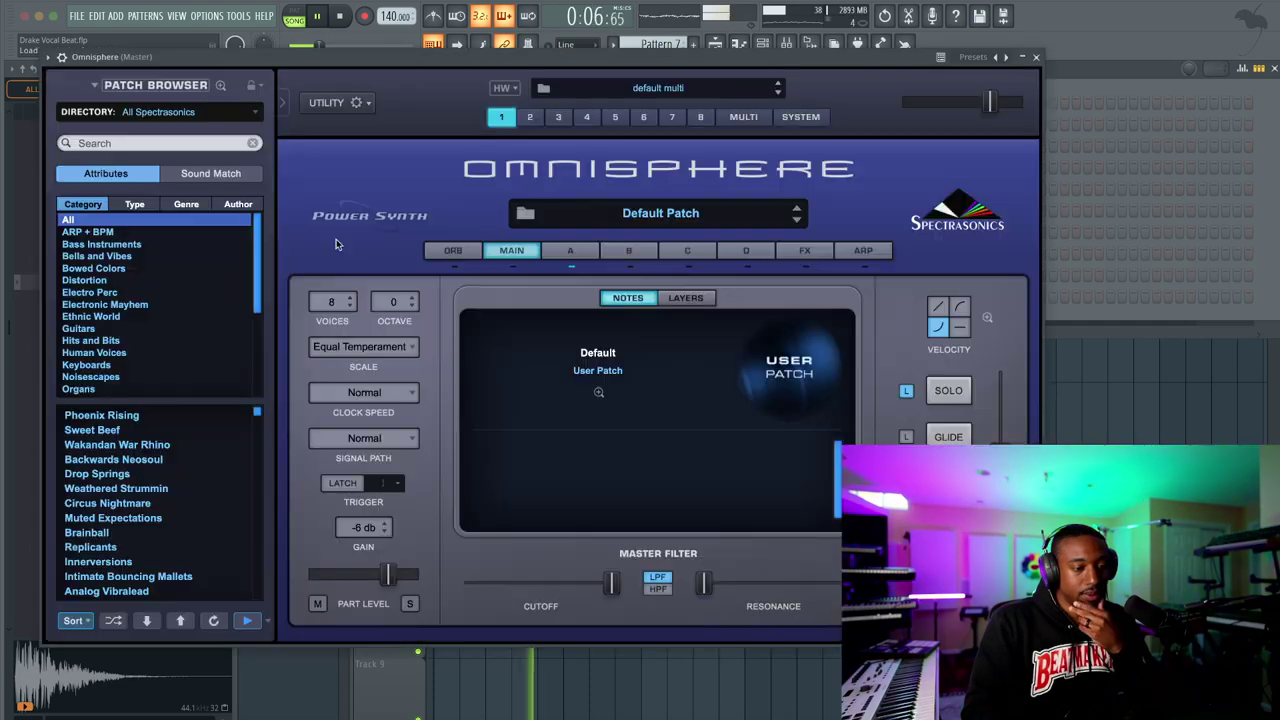
Filter the Omnisphere patches to Synth Bass sounds in the Trilian Library and search for "moog"
left_click(198, 113)
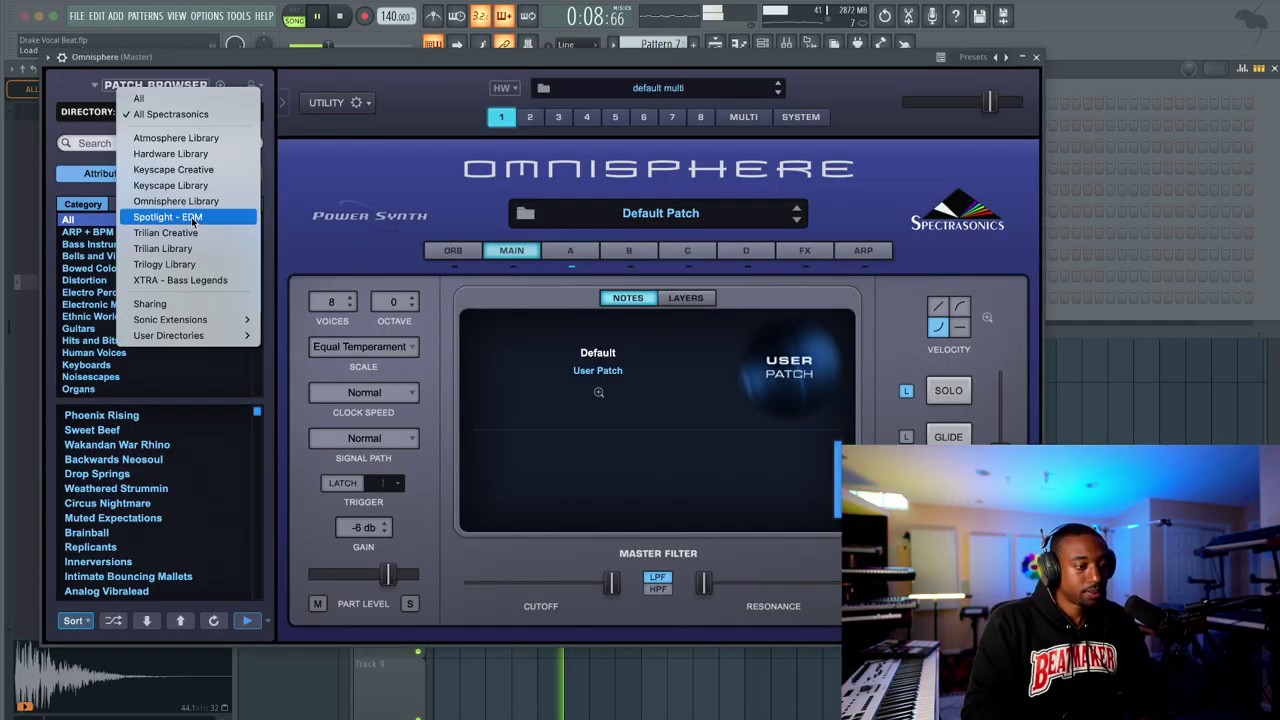
left_click(163, 248)
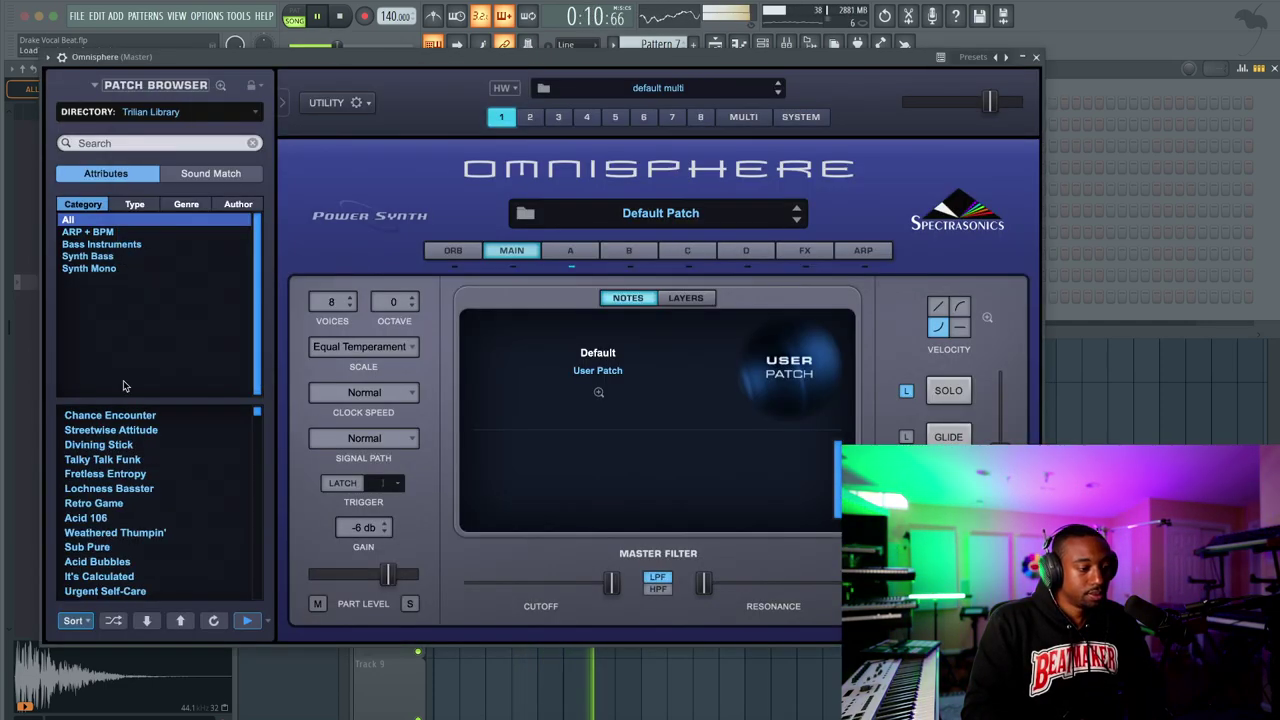
left_click(116, 257)
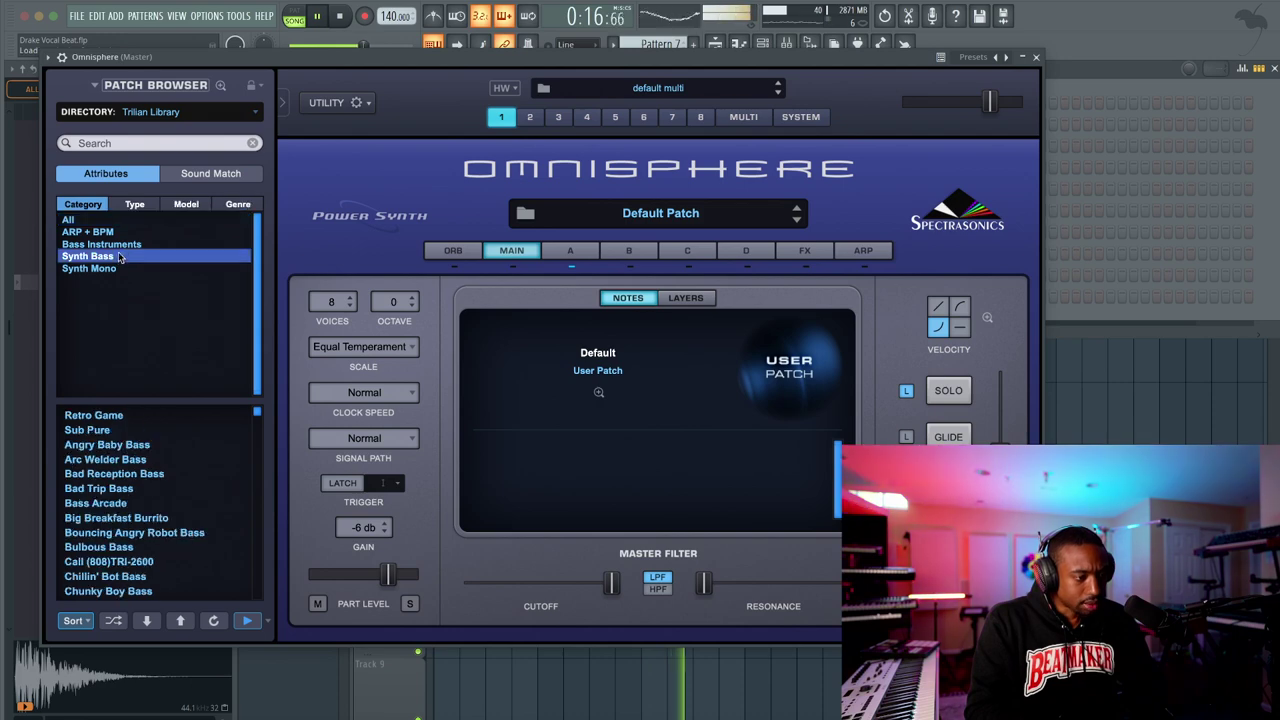
type("moo")
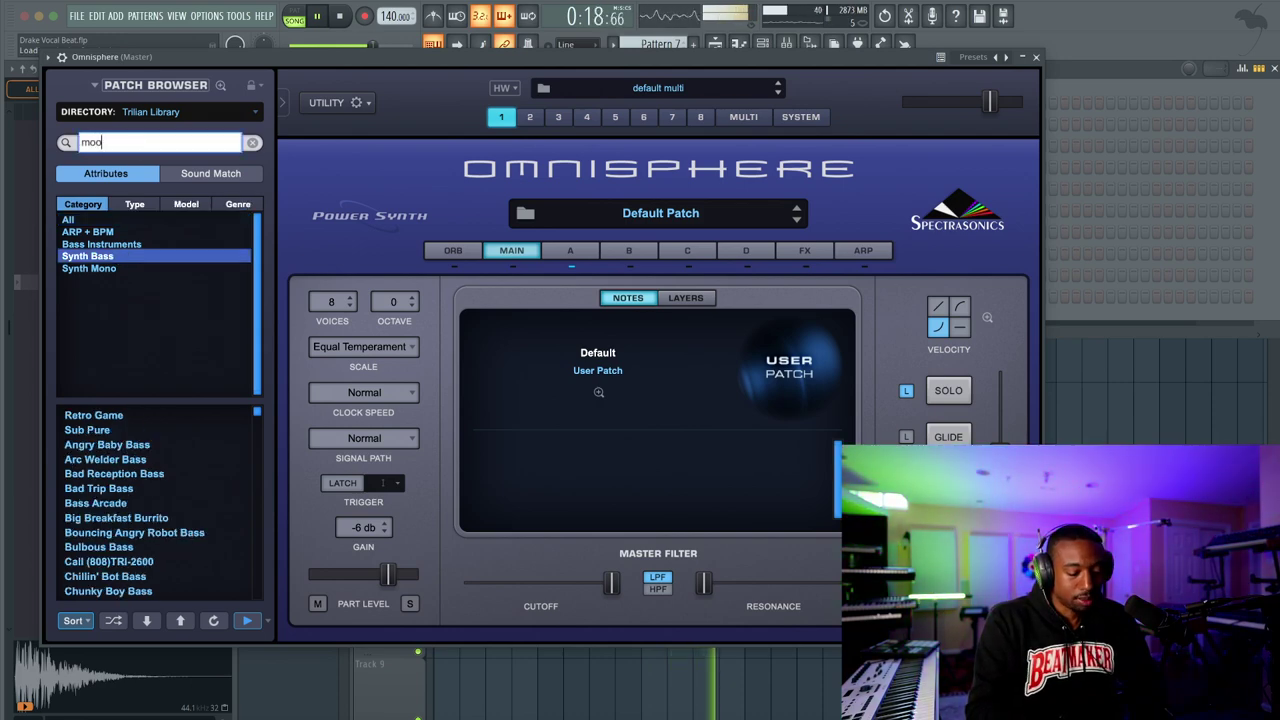
type("g")
key("Return")
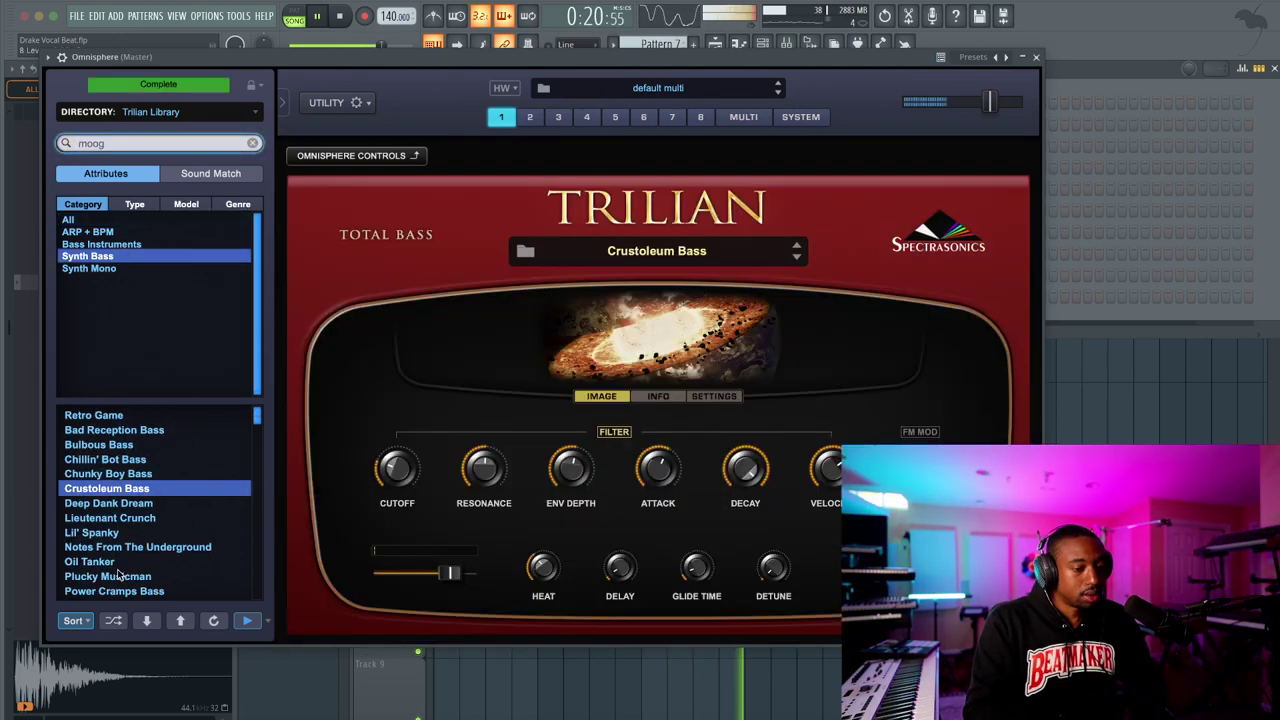
Audition Notes From The Underground, Plucky Musicman and Big 'n Clicky 2, and load the Blatty Phatty Pulse bass patch
left_click(144, 548)
left_click(131, 575)
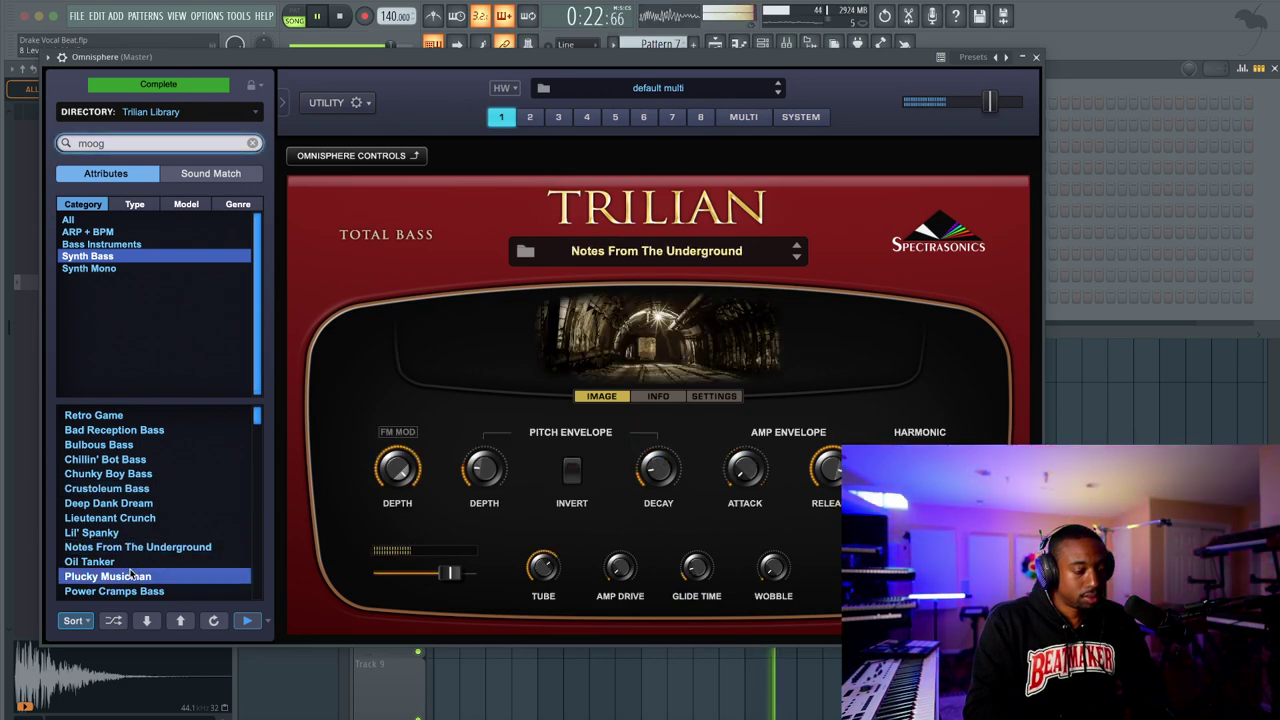
scroll(131, 524, "down", 10)
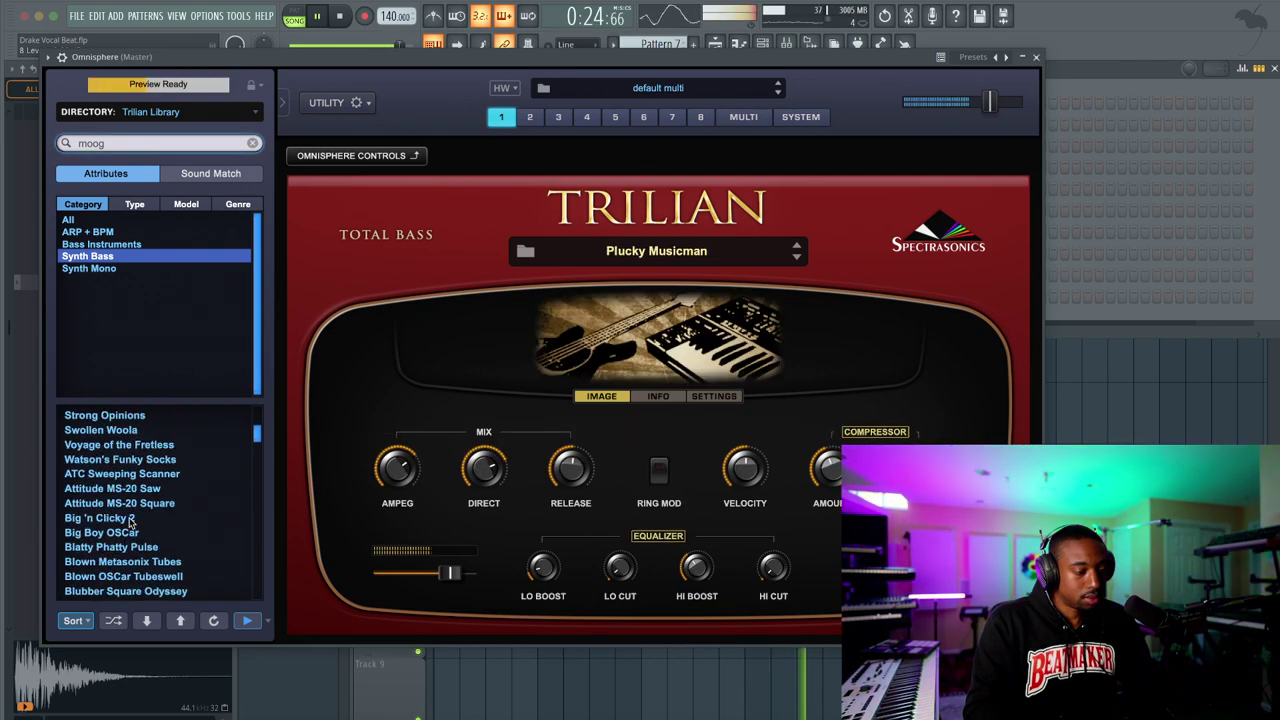
left_click(130, 518)
left_click(124, 547)
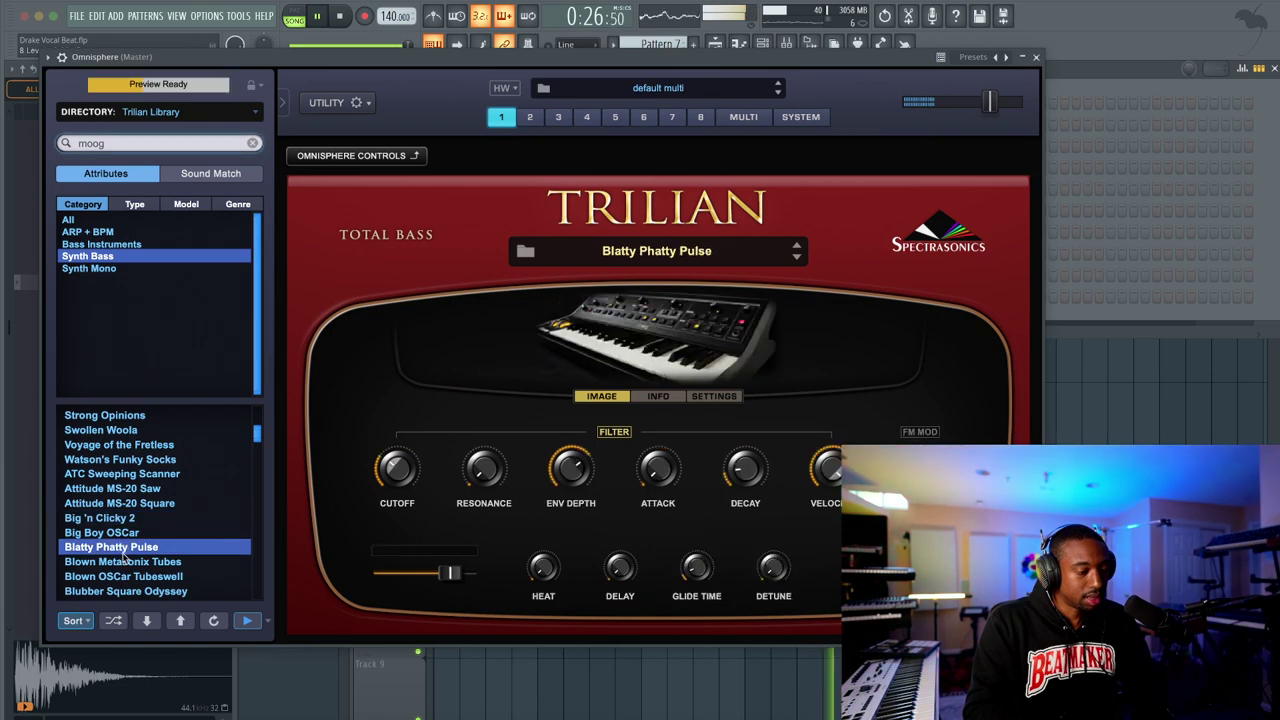
left_click(75, 620)
left_click(75, 621)
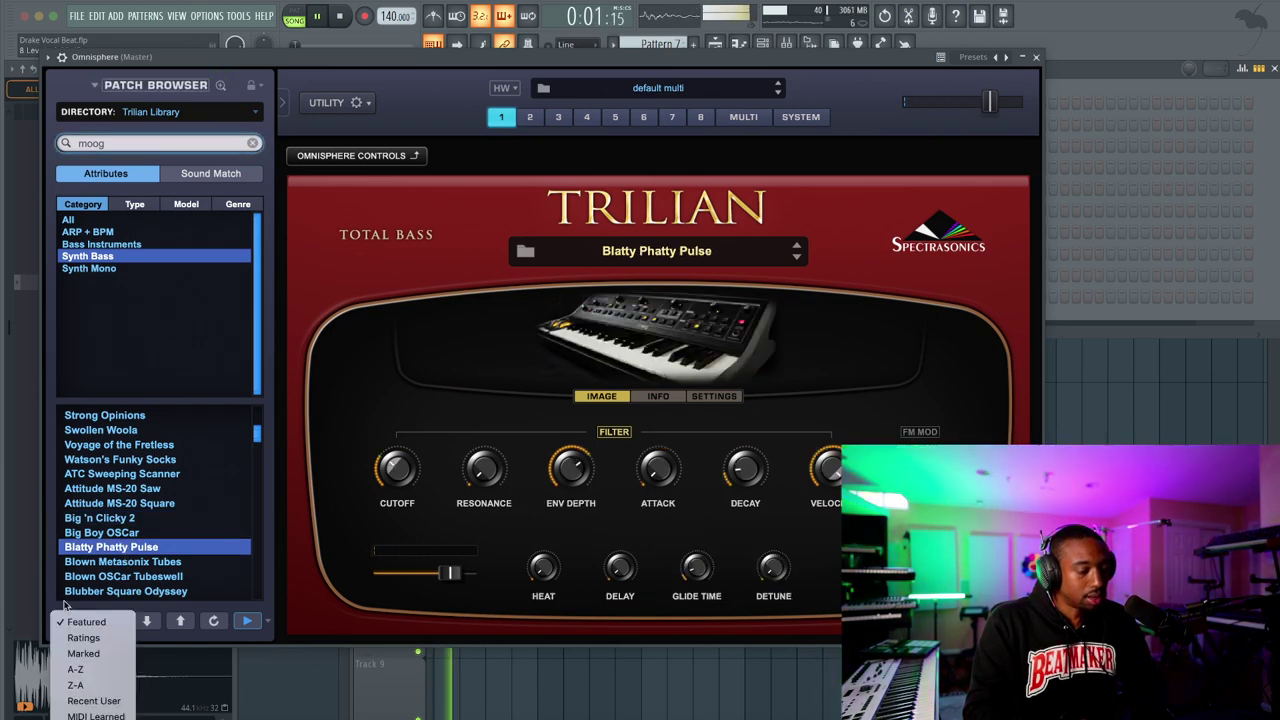
Use Sound Match on Blatty Phatty Pulse, load LPHAT - Muted Beast after trying Dark Voyager Square Bass, and close Omnisphere
left_click(203, 175)
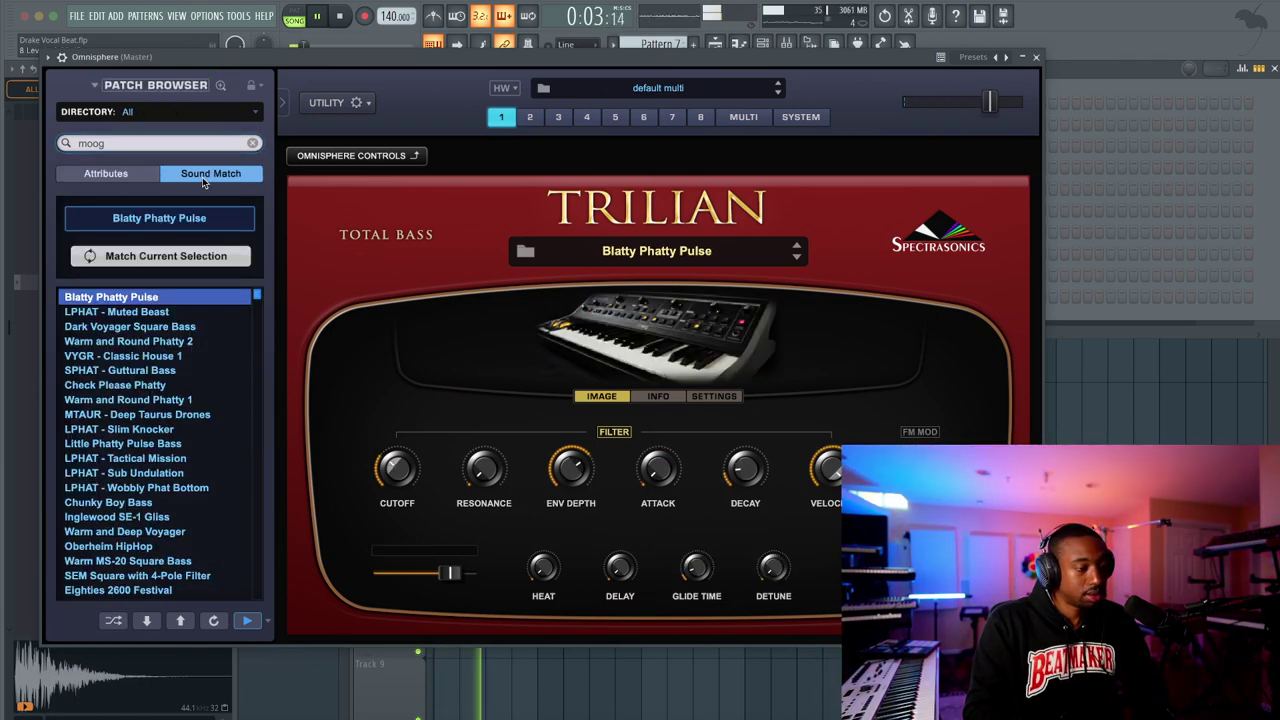
left_click(128, 312)
left_click(133, 330)
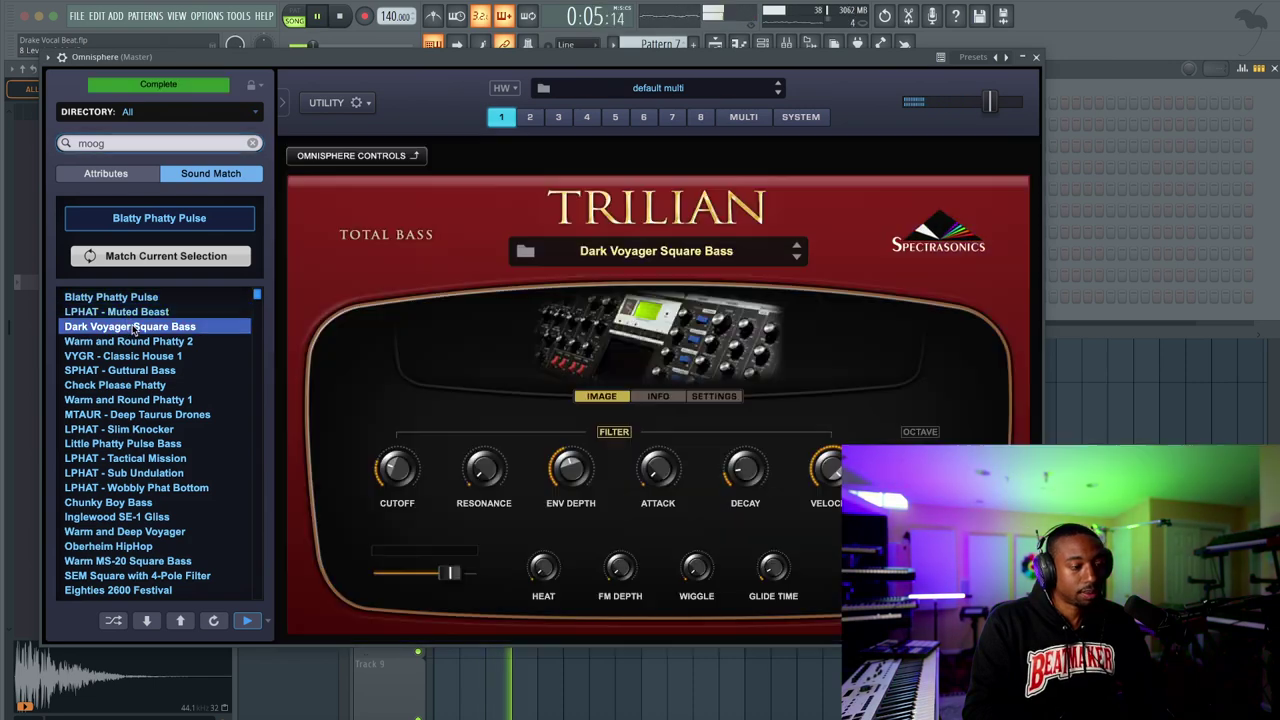
left_click(136, 314)
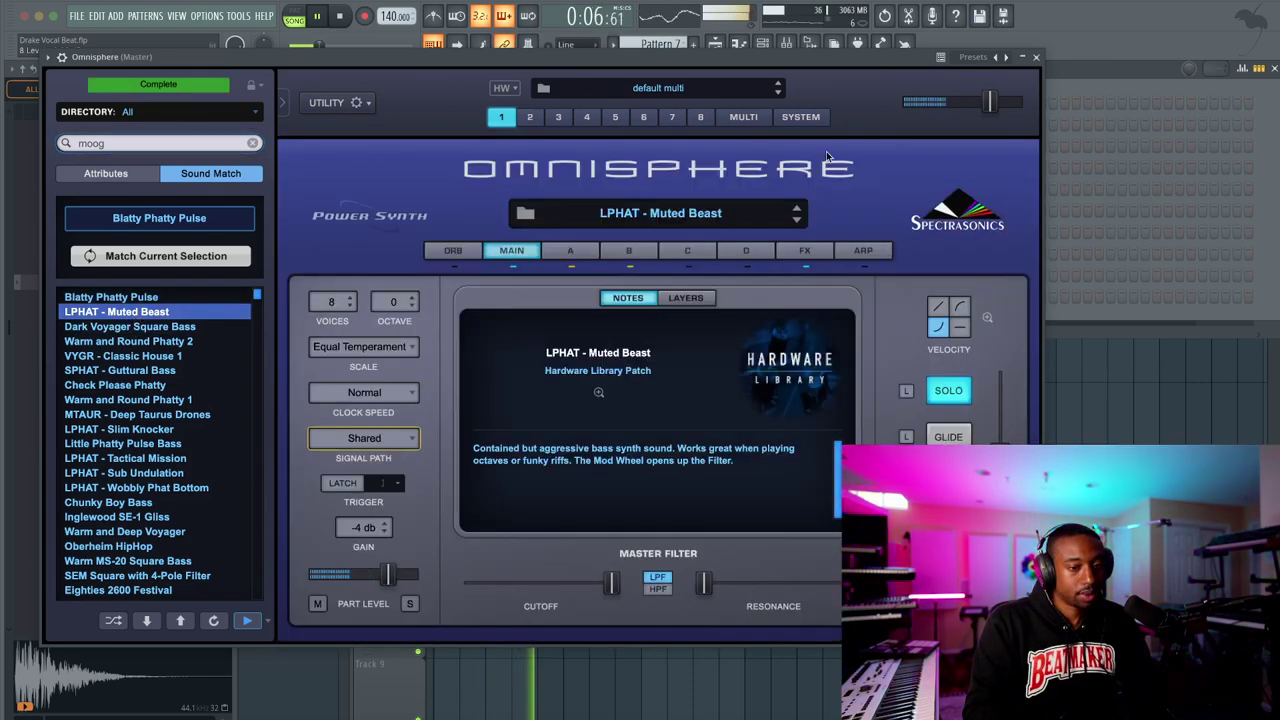
left_click(1036, 57)
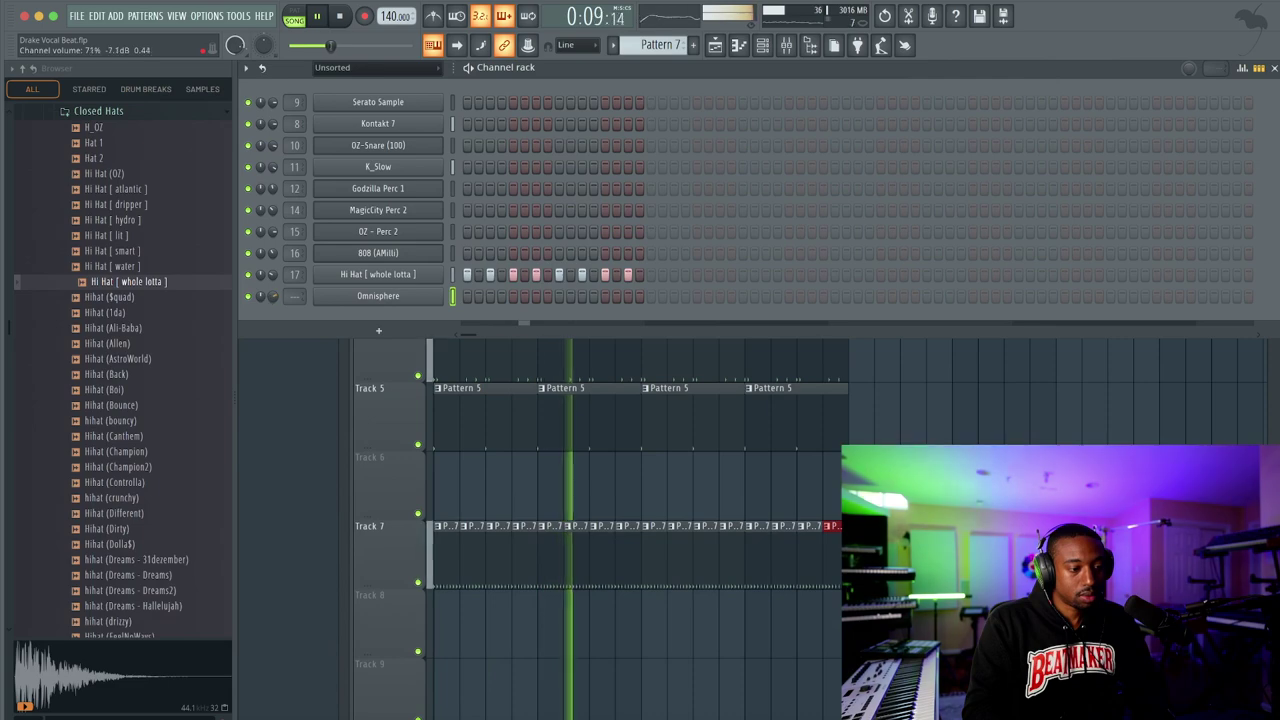
Route the Omnisphere channel to mixer track 18 and place a clip of a new Pattern 8 at the start of Track 6
key("ctrl+l")
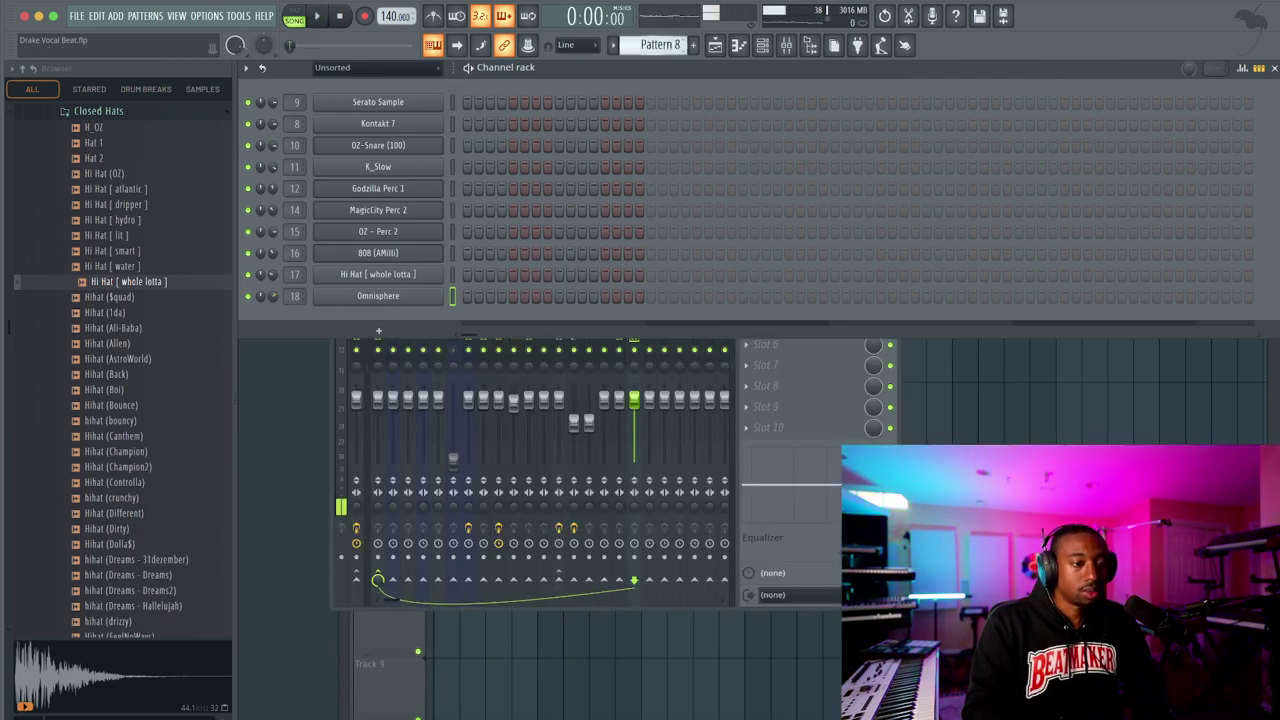
key("F5")
left_click(444, 496)
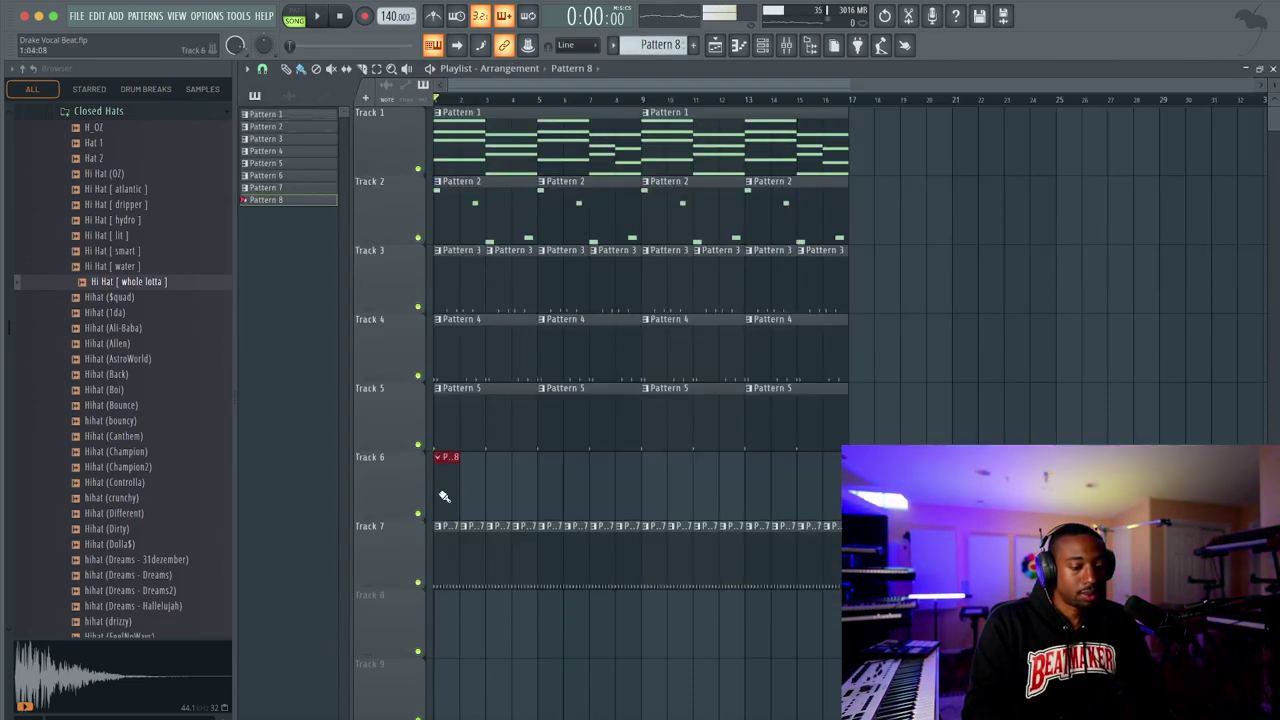
Draw a long A4 Omnisphere note from the start of bar 1 in Pattern 8
double_click(507, 486)
left_click_drag(300, 378, 318, 417)
right_click(314, 416)
scroll(298, 323, "up", 5)
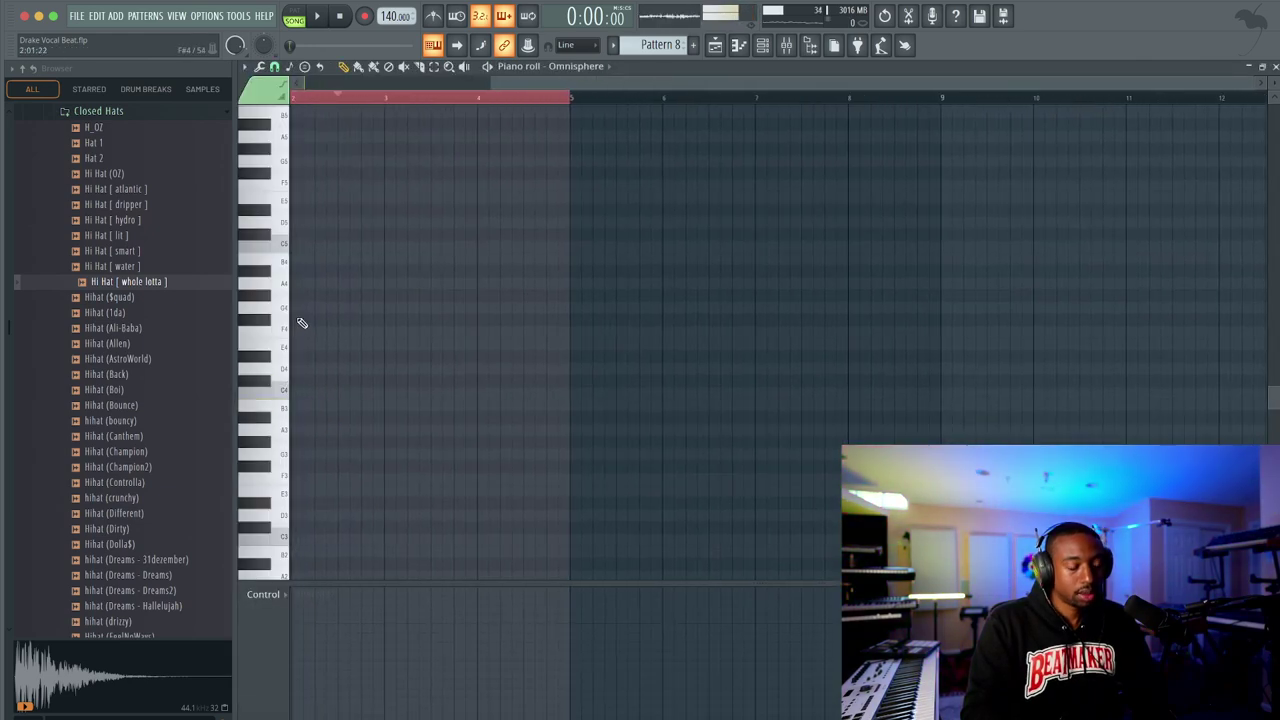
scroll(298, 323, "left", 3)
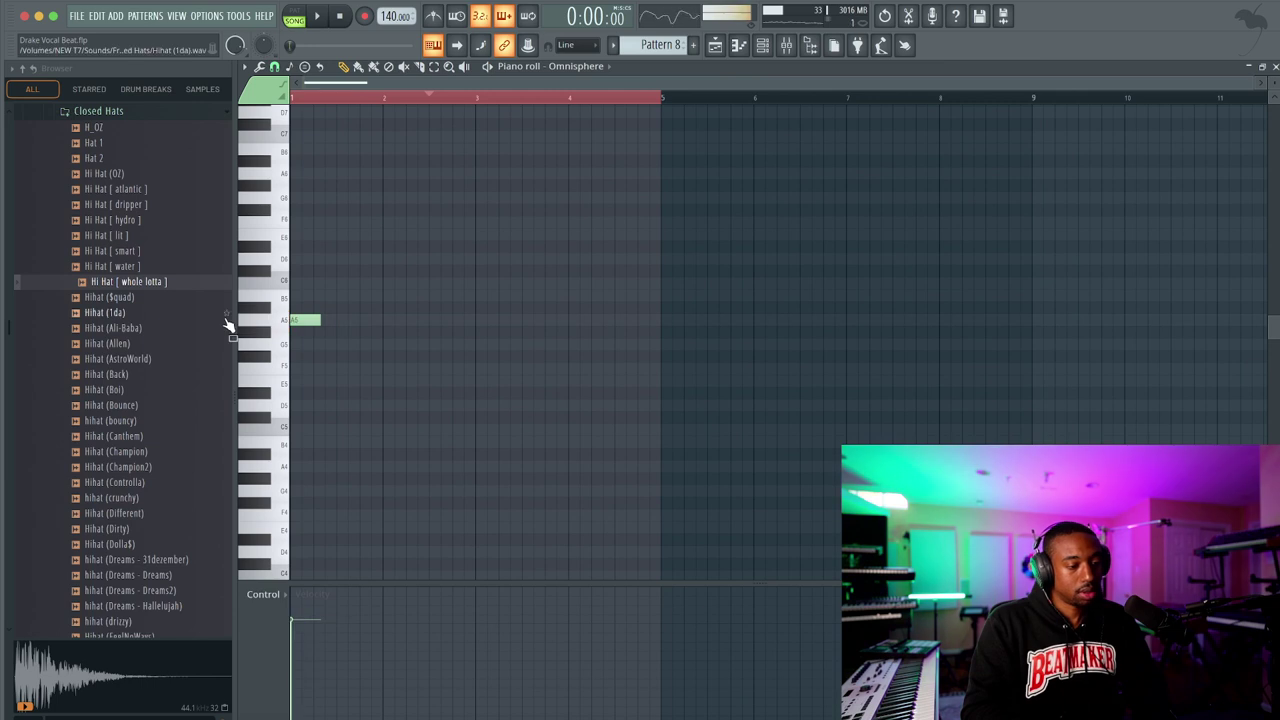
left_click_drag(308, 315, 456, 567)
key("space")
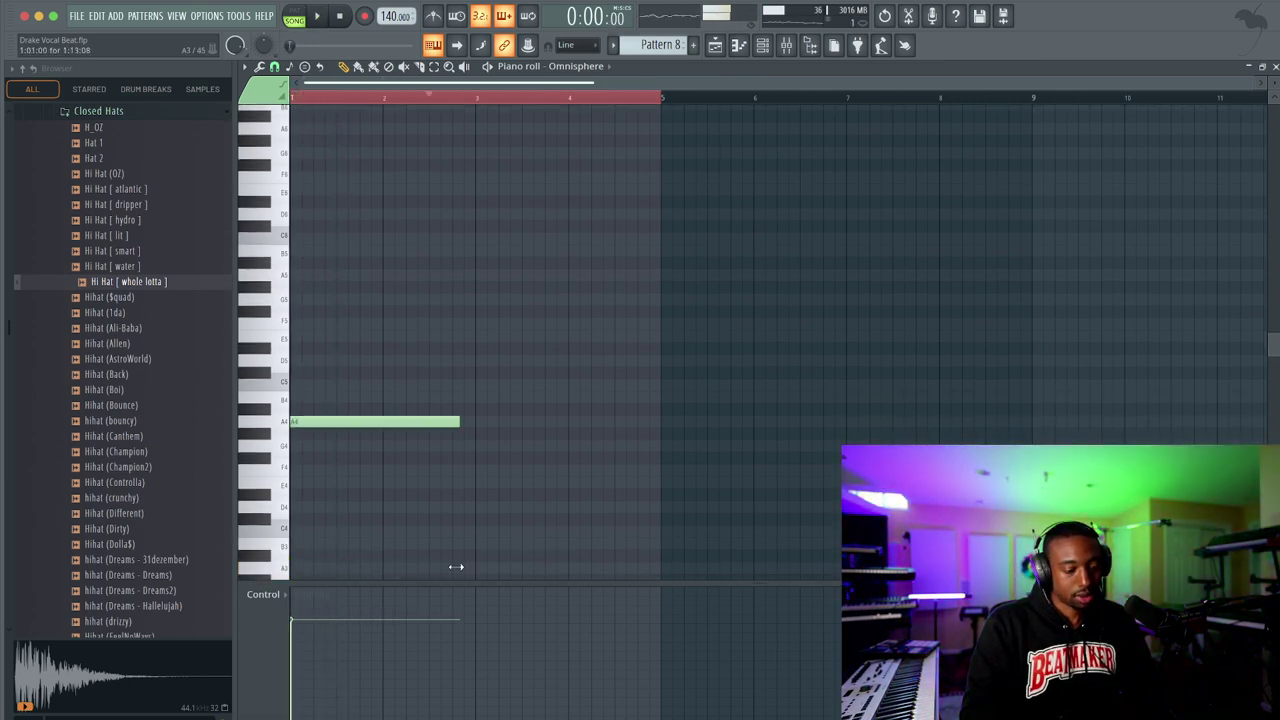
Extend the A4 note to two bars, add a two-bar G4 note from bar 3, and play the song
left_click_drag(459, 421, 475, 421)
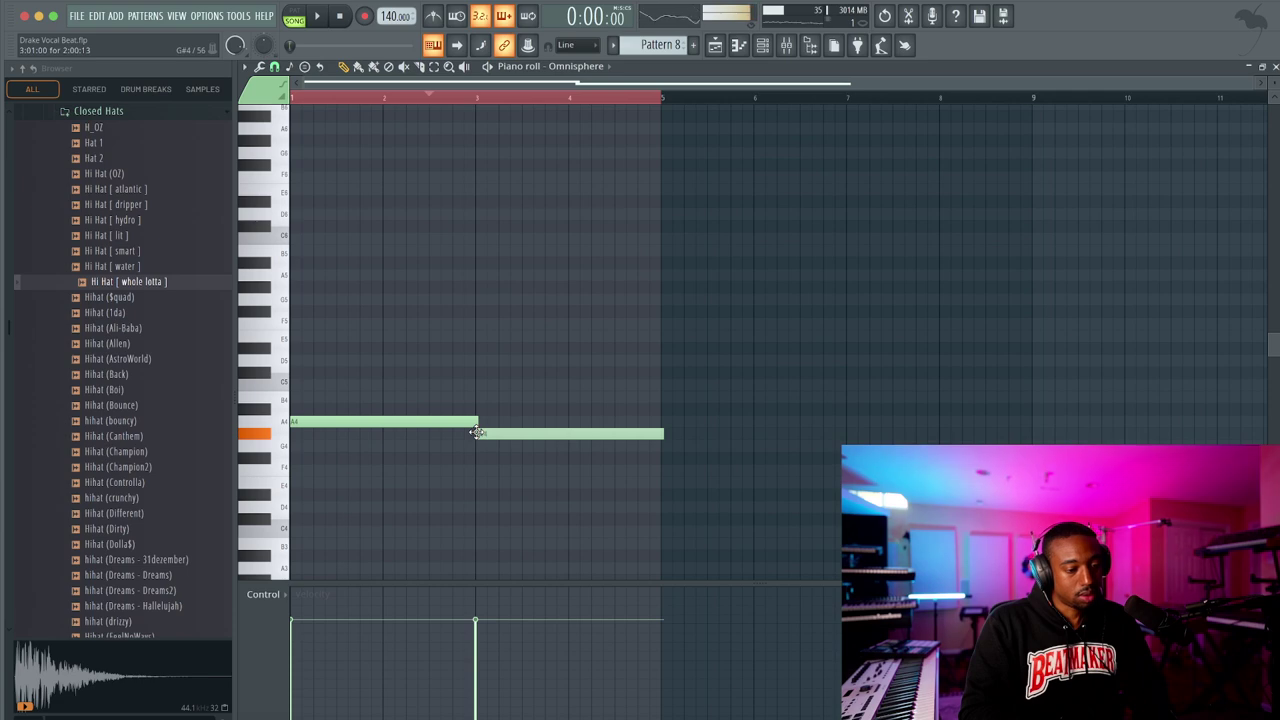
left_click_drag(477, 431, 480, 446)
key("space")
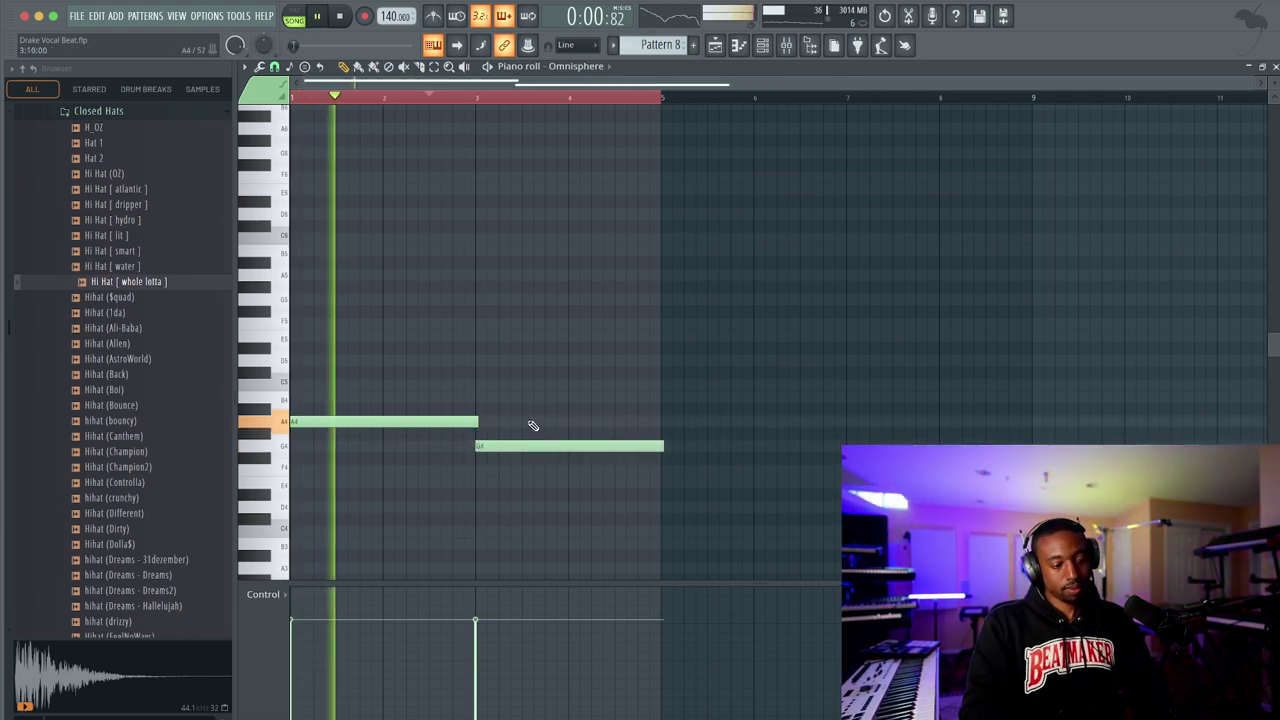
Shorten the G4 bass note to one bar, add a one-bar D4 note in bar 4, and replay the song
key("F6")
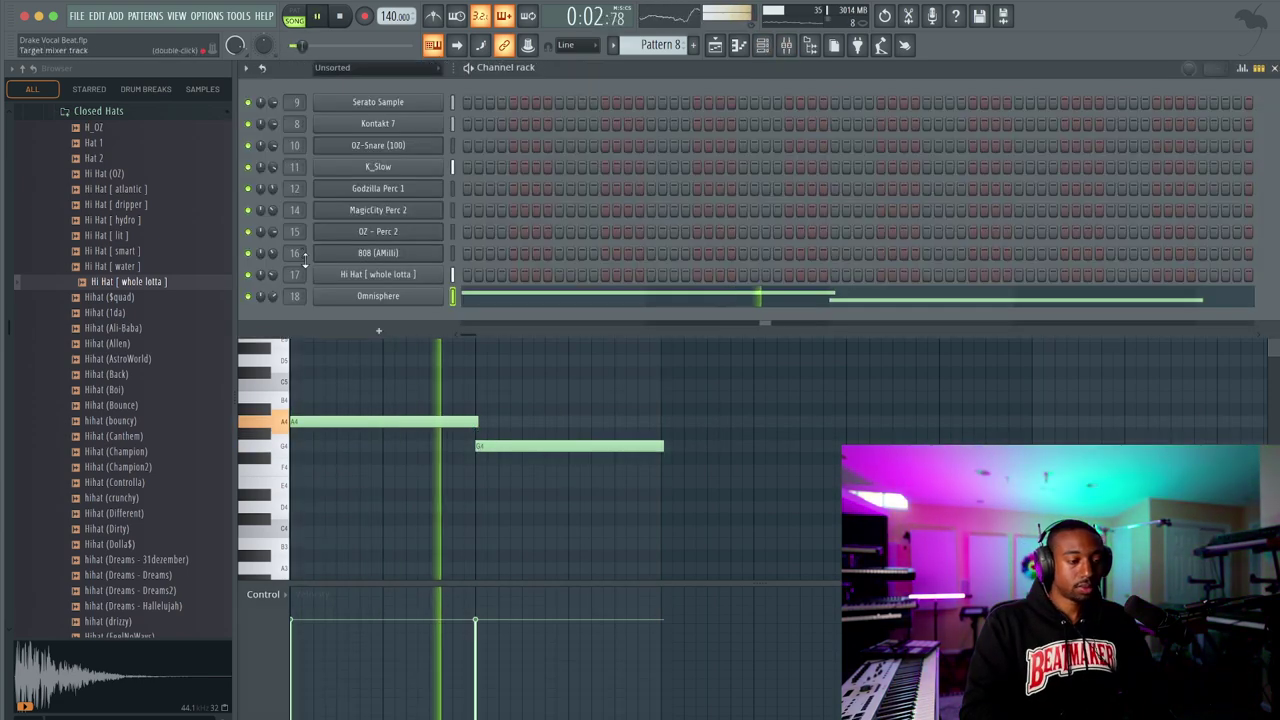
key("F6")
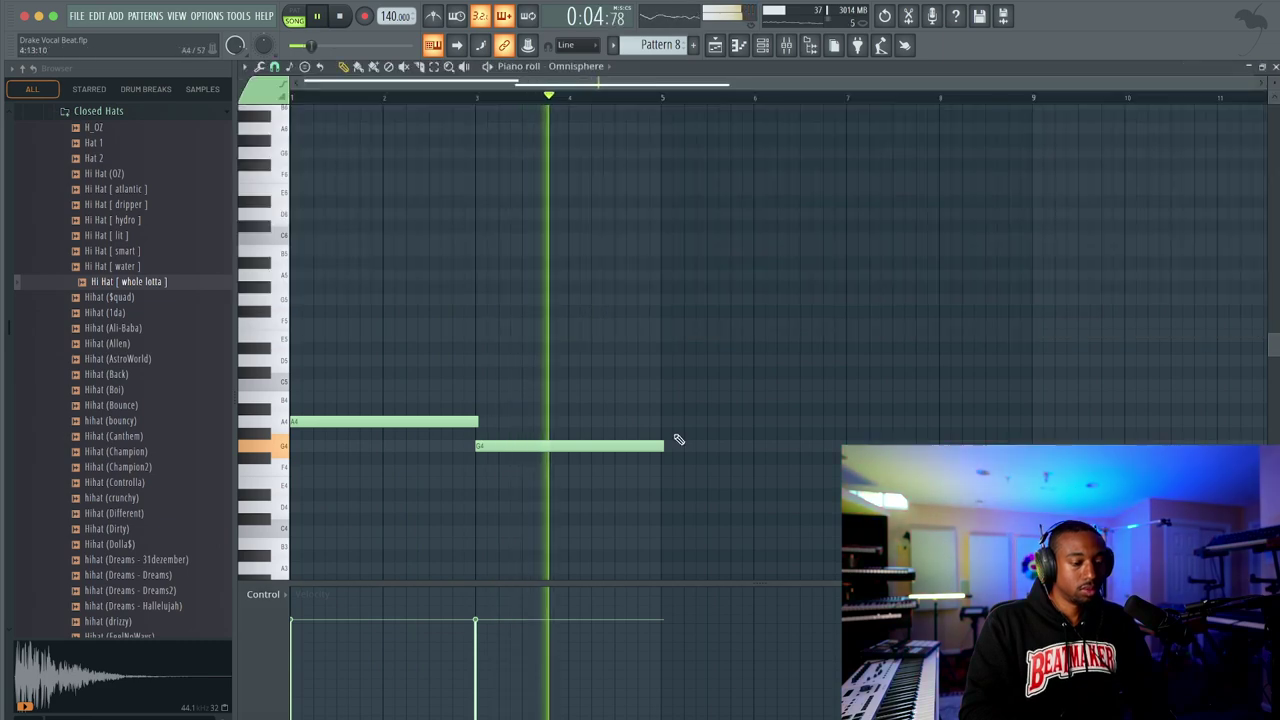
key("space")
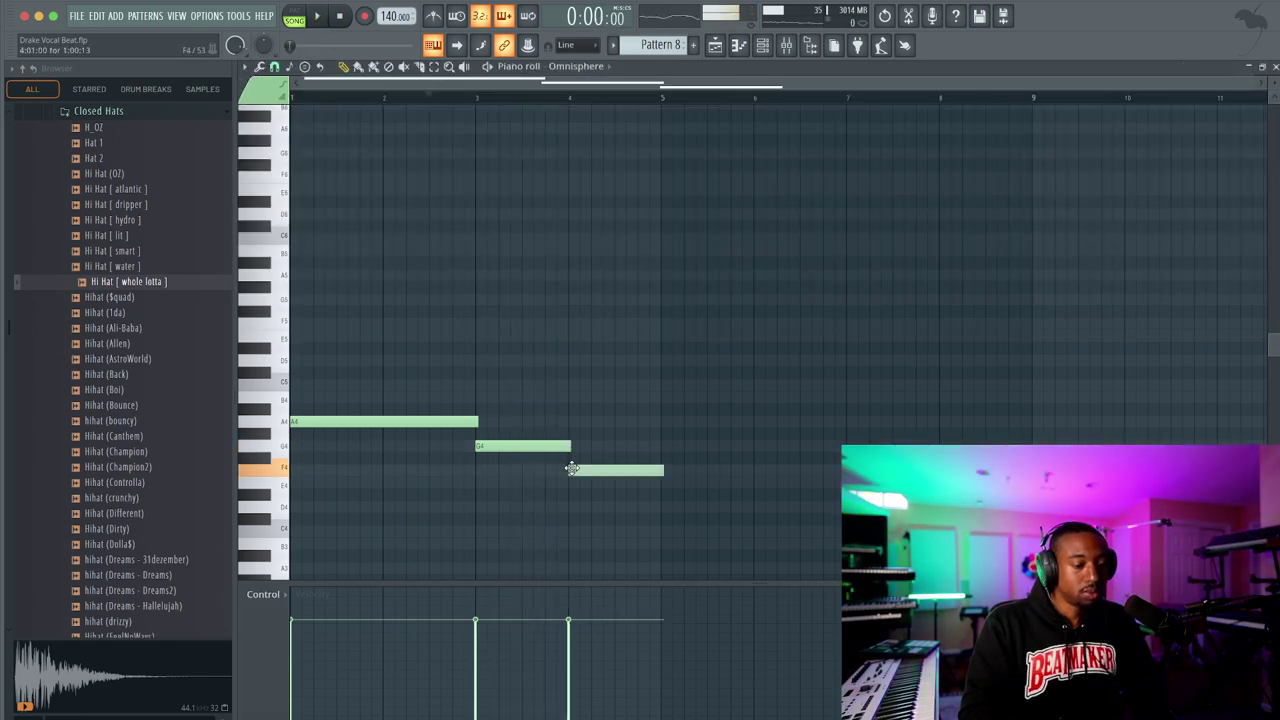
key("space")
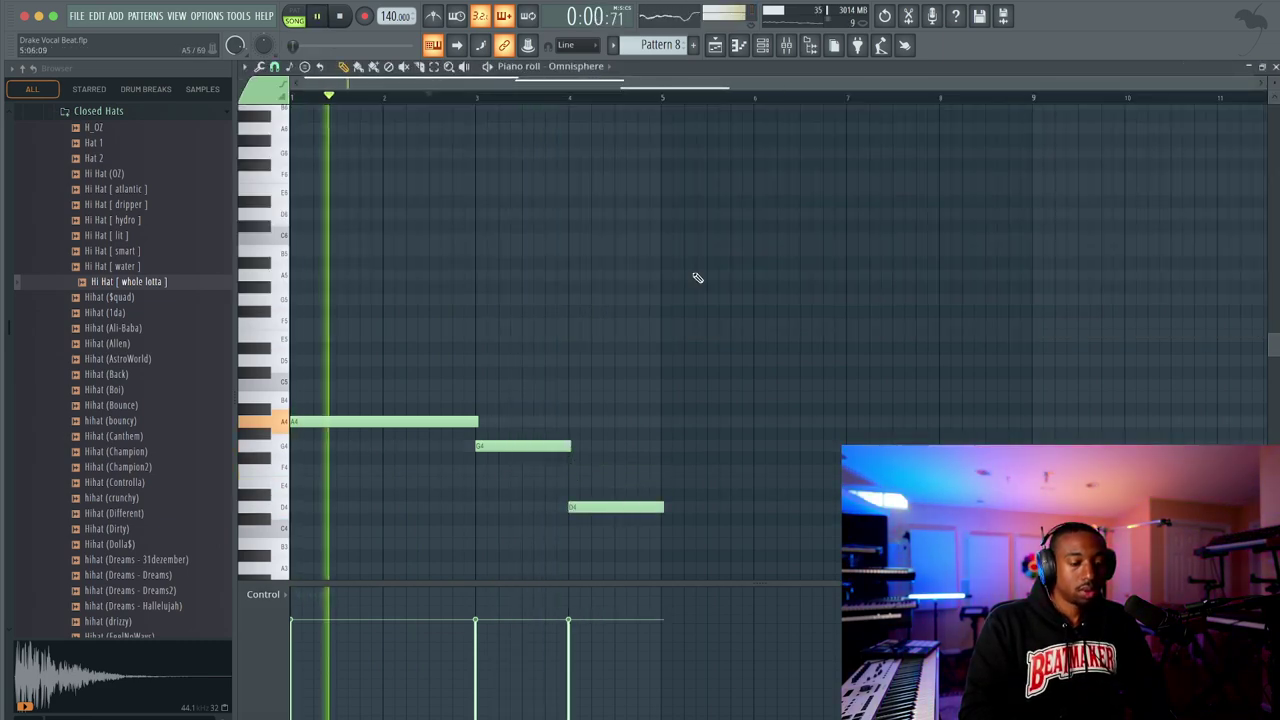
Repeat the four-bar Pattern 8 clip along Track 6 through bar 16
left_click(716, 48)
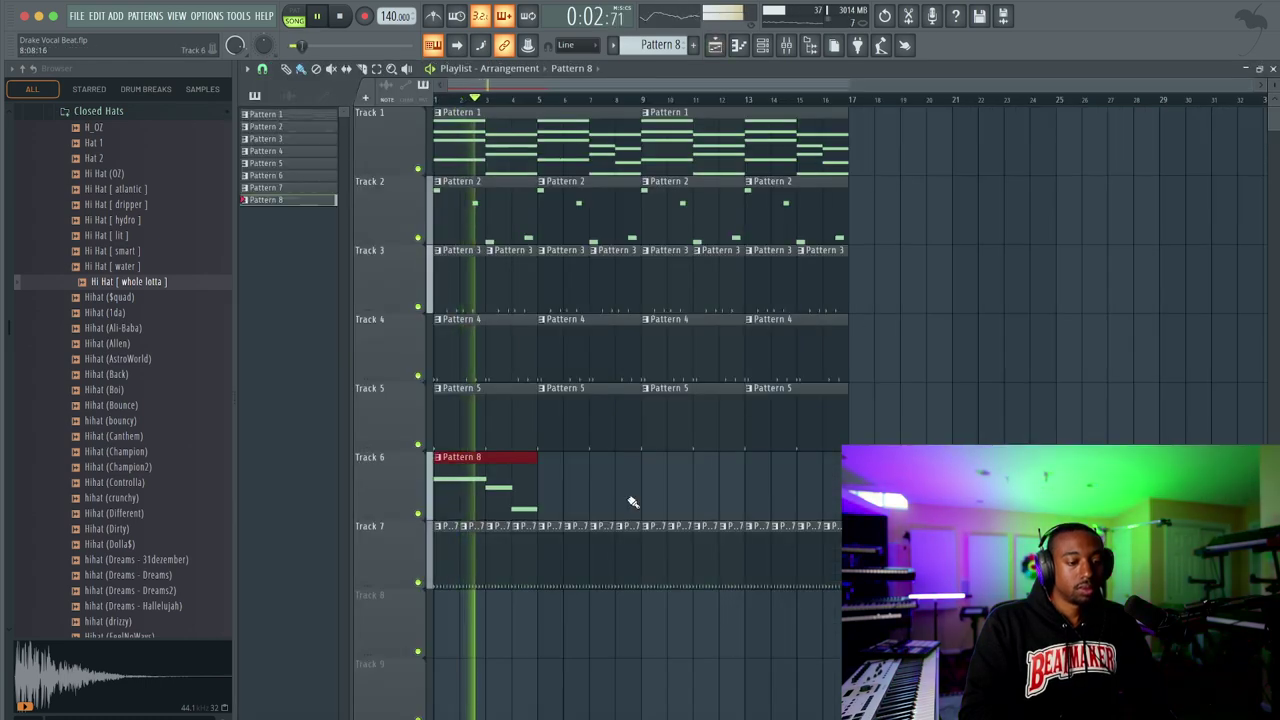
left_click(646, 470)
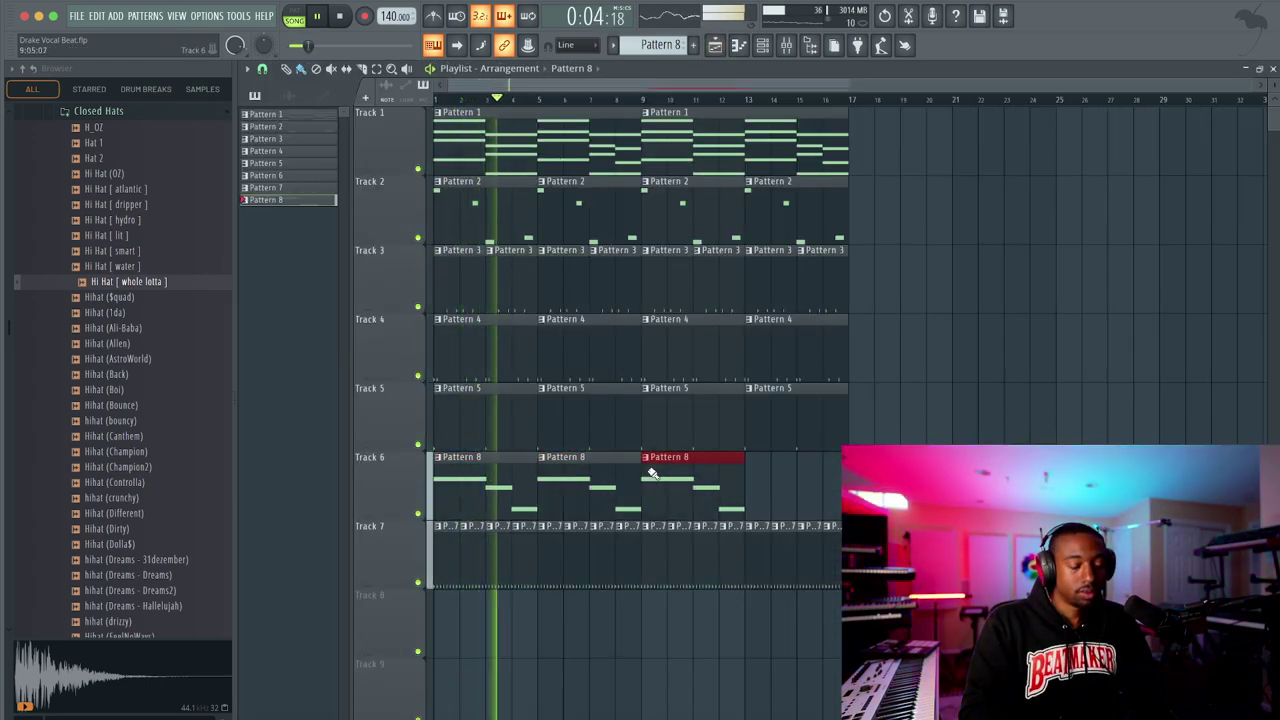
left_click(752, 472)
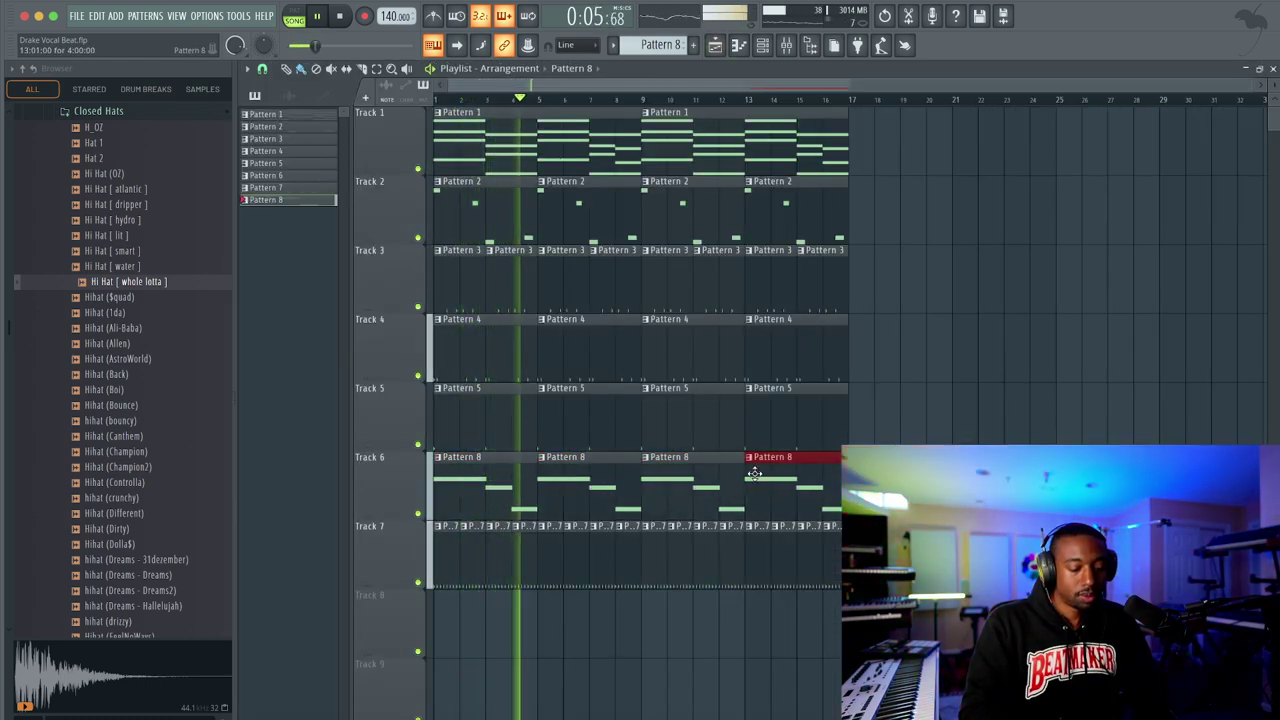
Stop playback and merge the first two Pattern 8 clips on Track 6 into a single Pattern 9 clip
left_click(764, 48)
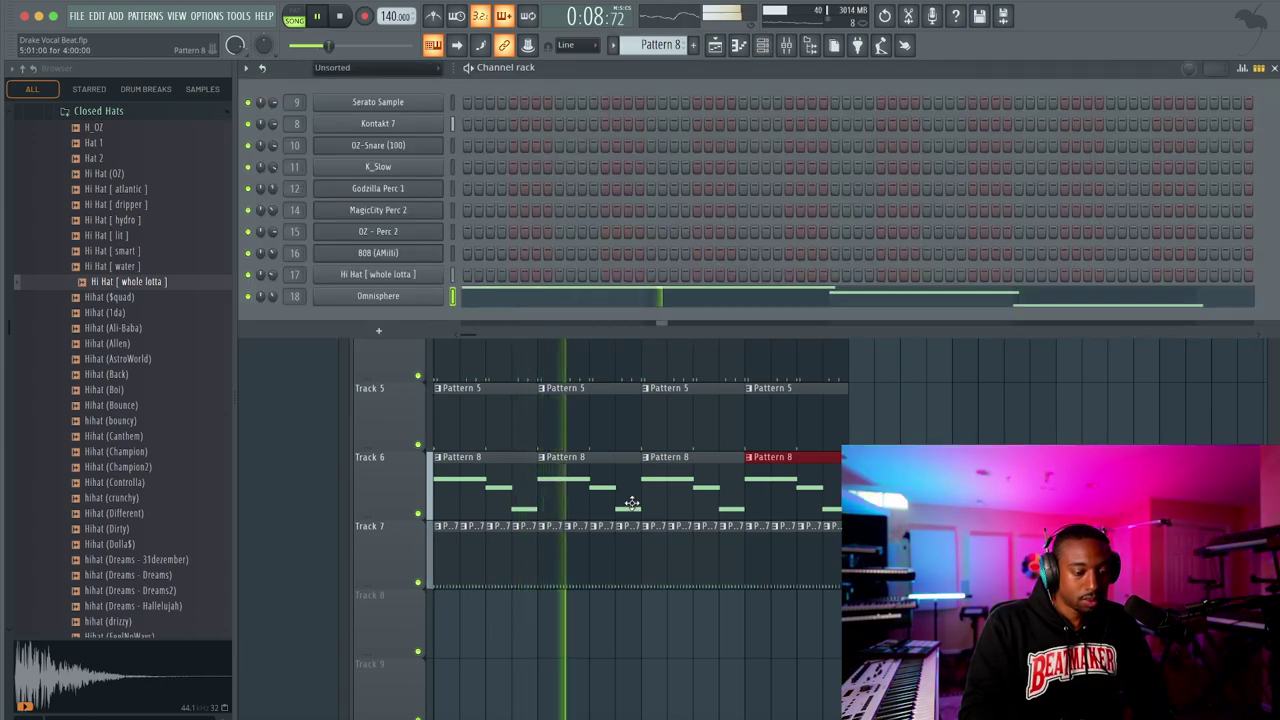
left_click_drag(632, 504, 460, 506)
key("space")
key("ctrl+g")
Lower the A4 note at bar 5 of Pattern 9 to A3 and start playback
double_click(540, 483)
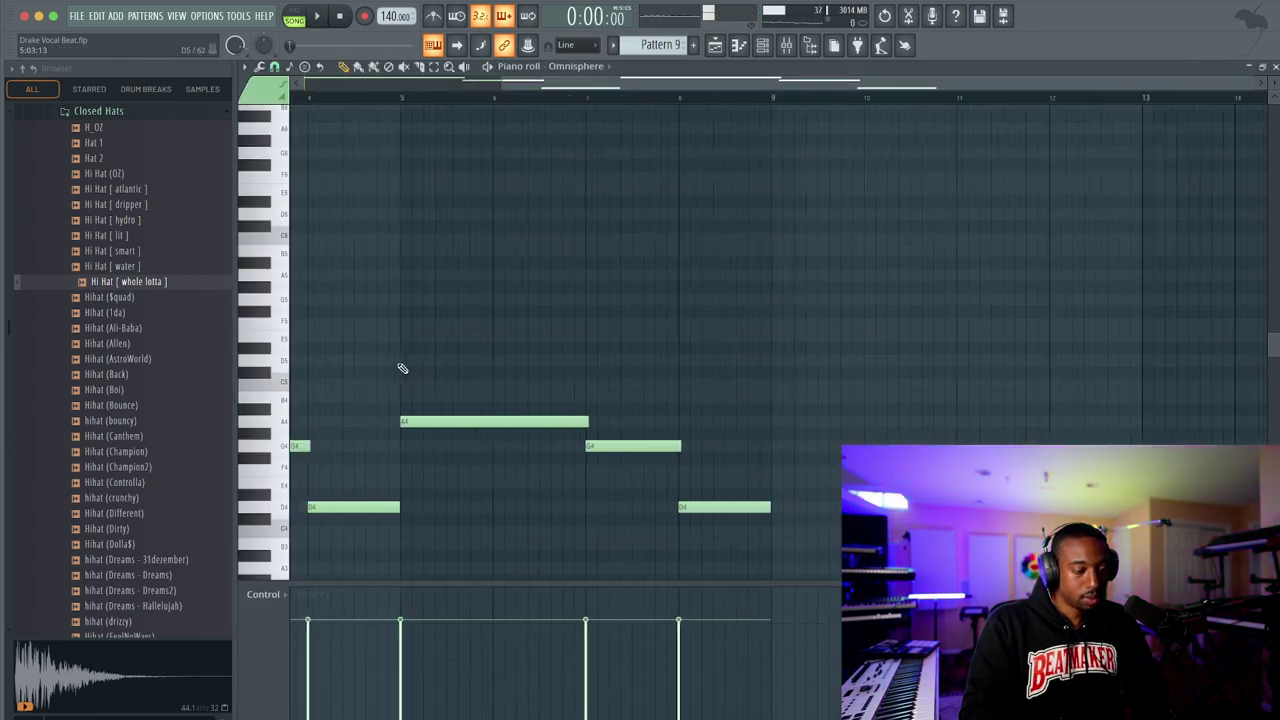
scroll(401, 368, "left", 2)
left_click_drag(514, 423, 520, 567)
key("space")
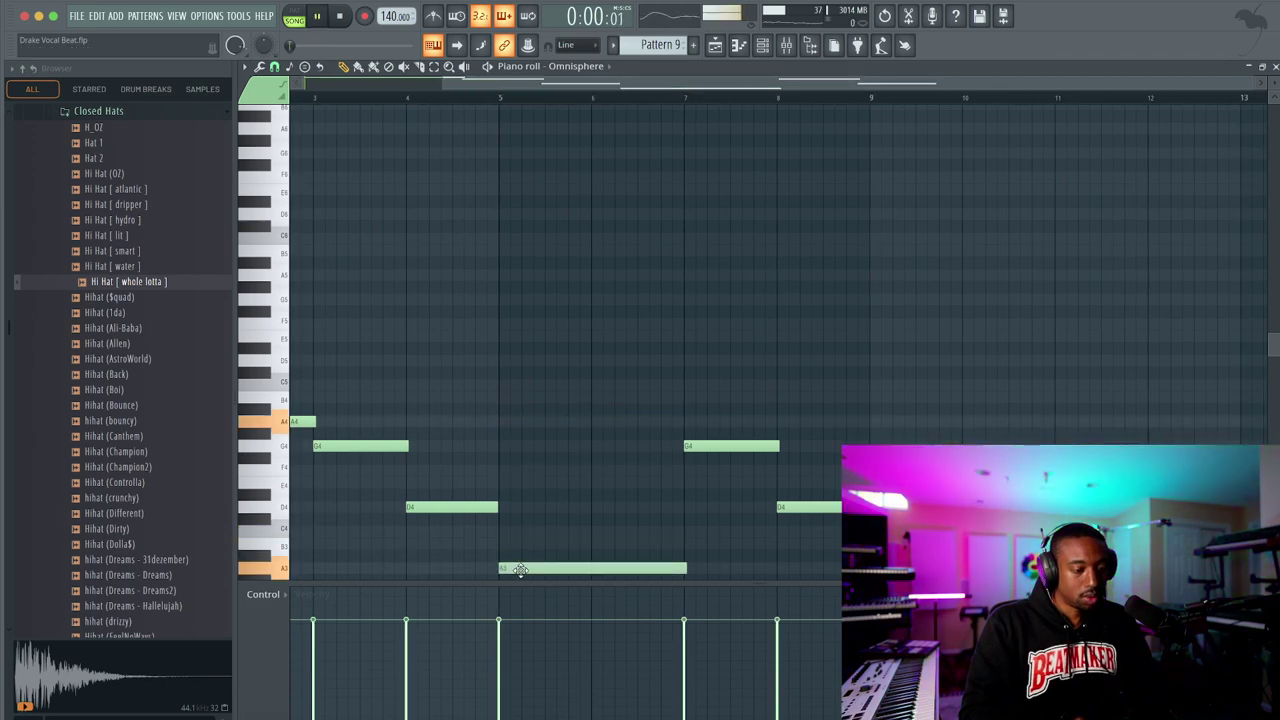
Set the volume envelope's attack time to 0% on the Hi Hat [ whole lotta ] channel
left_click(764, 47)
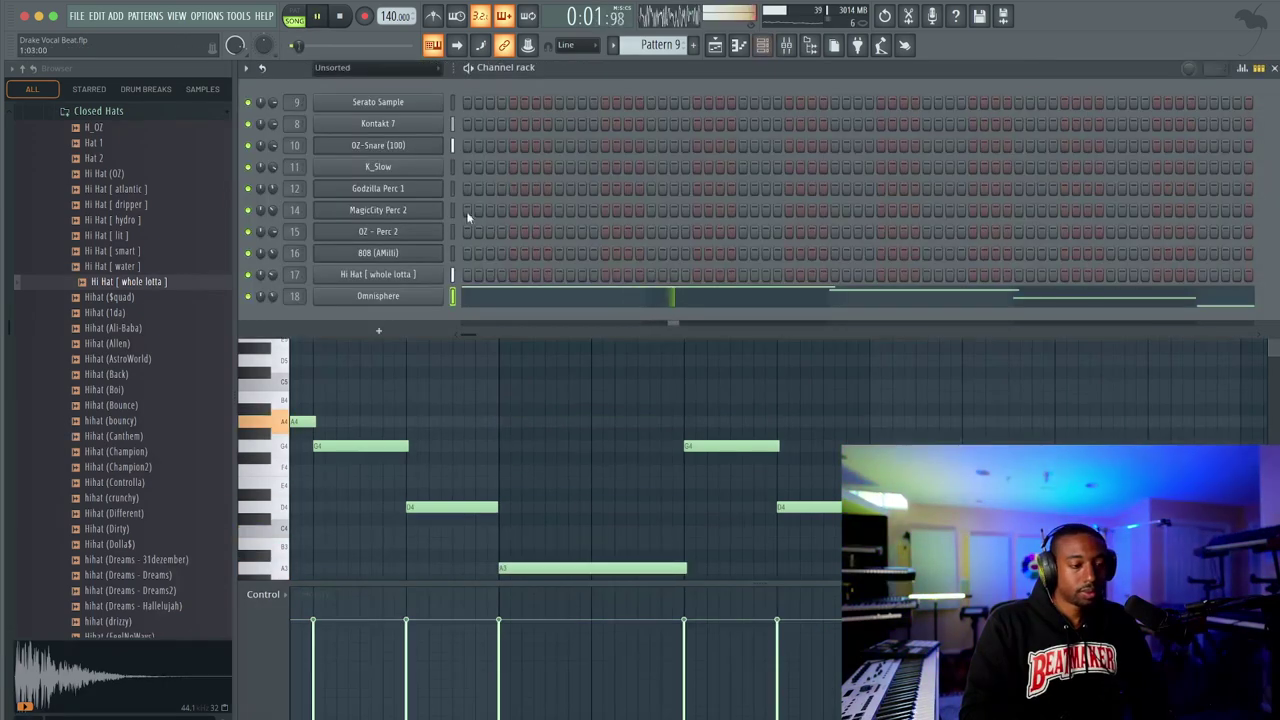
left_click(349, 277)
left_click(309, 146)
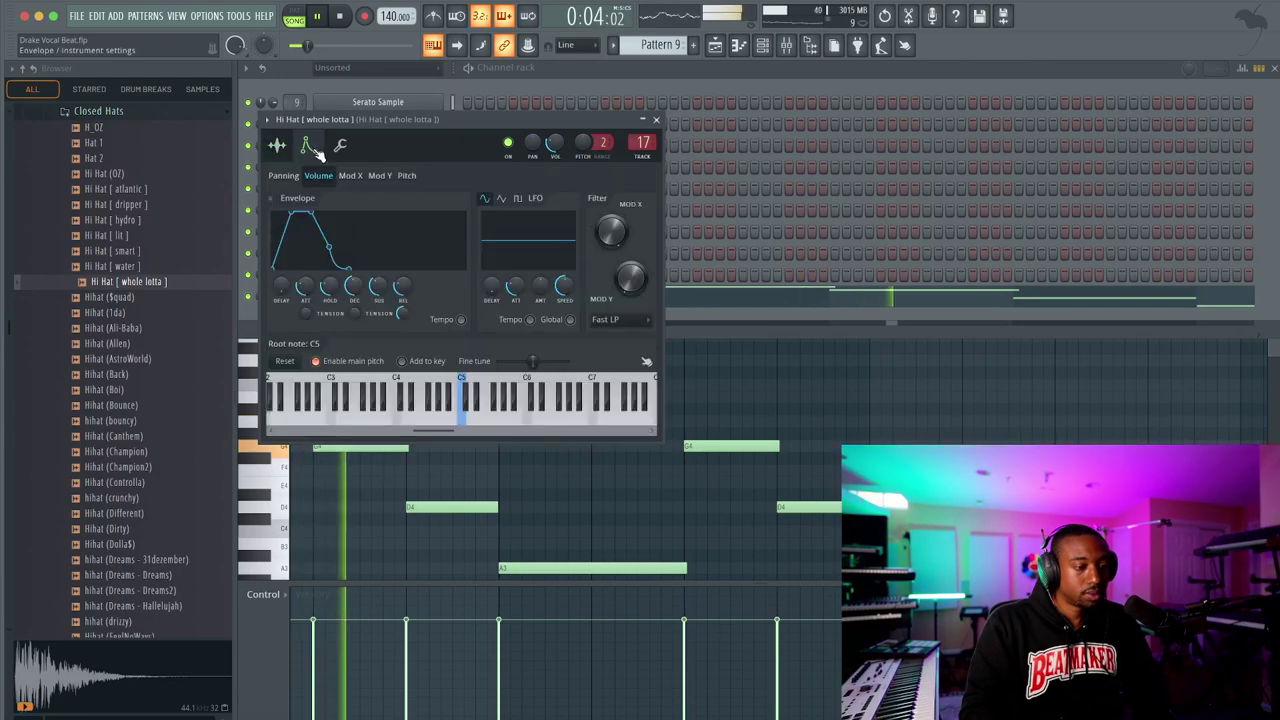
left_click_drag(306, 287, 306, 297)
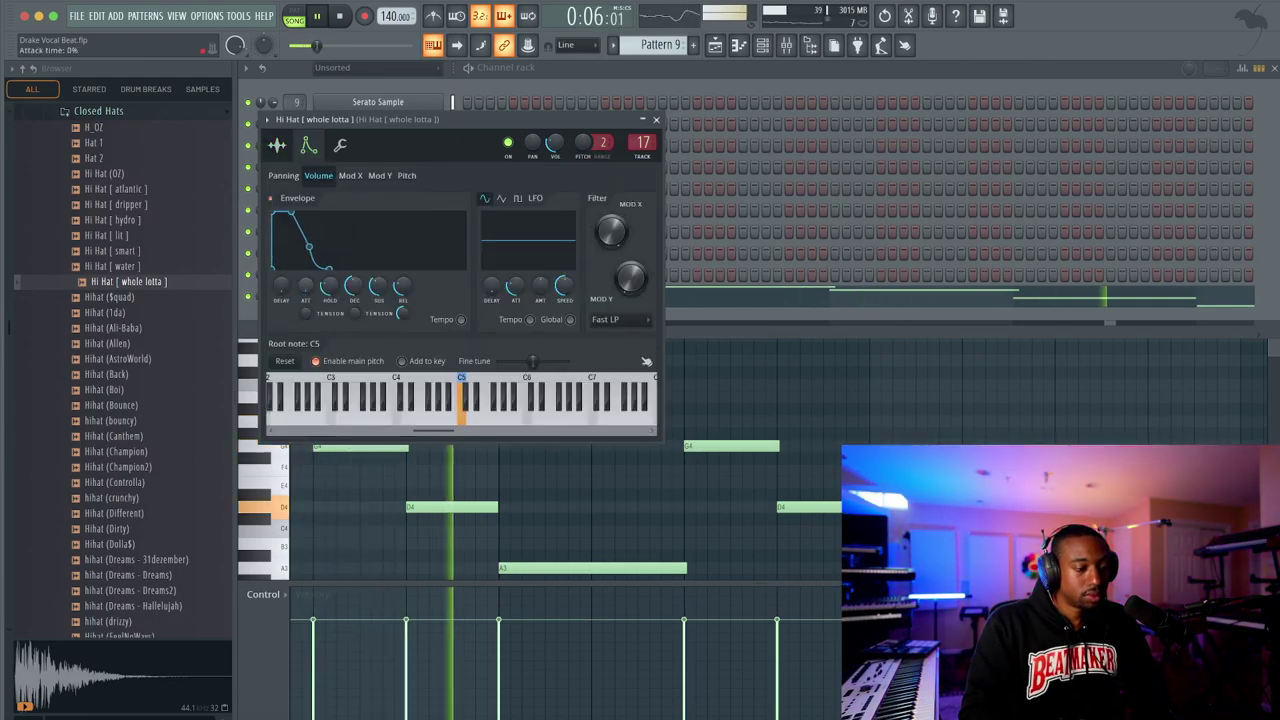
Set the Hi Hat [ whole lotta ] channel's volume to 18% and close its channel settings
left_click(277, 145)
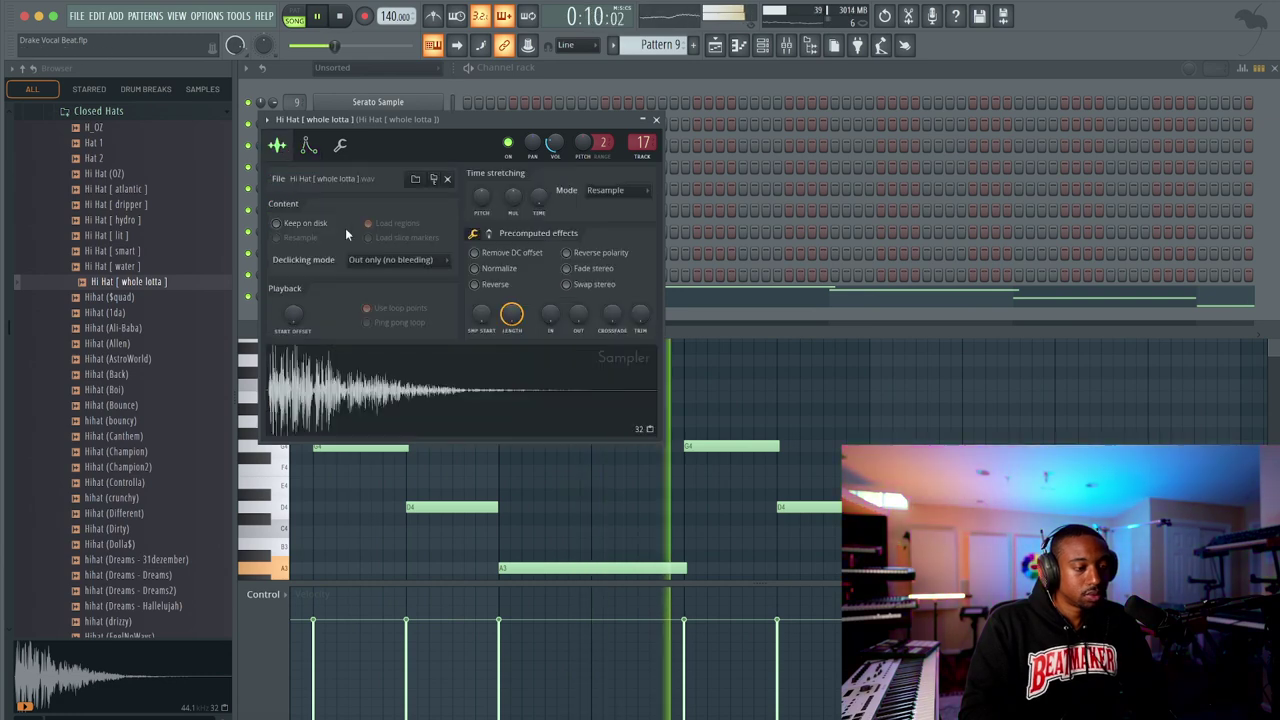
left_click(340, 145)
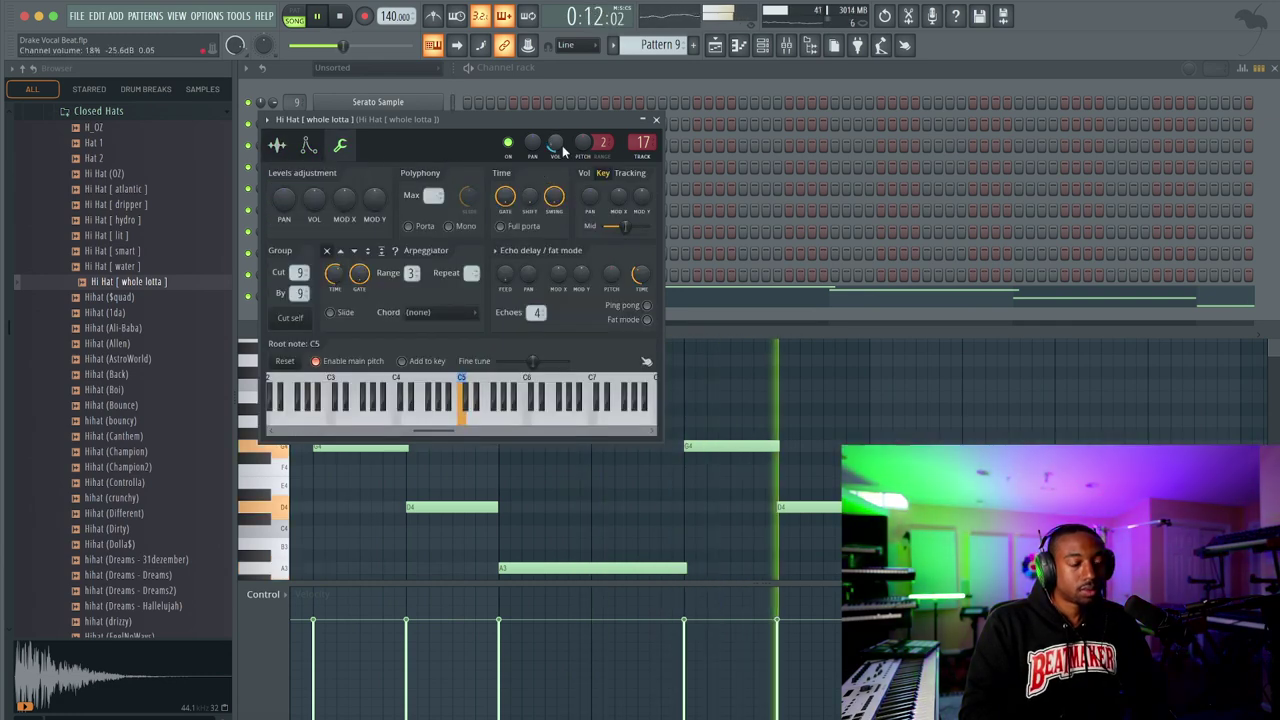
left_click(656, 121)
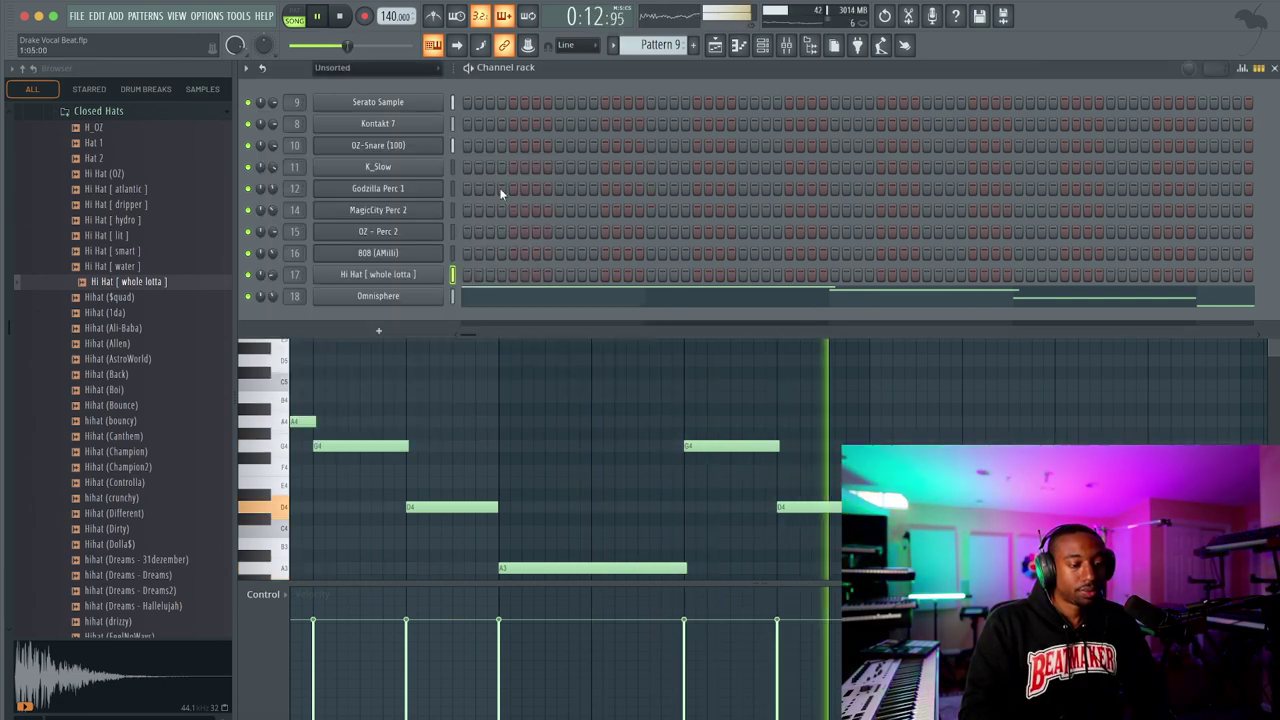
Try the Dark Voyager Square Bass patch with an adjusted filter cutoff in Omnisphere, then load SPHAT - Guttural Bass instead
left_click(428, 298)
left_click(185, 330)
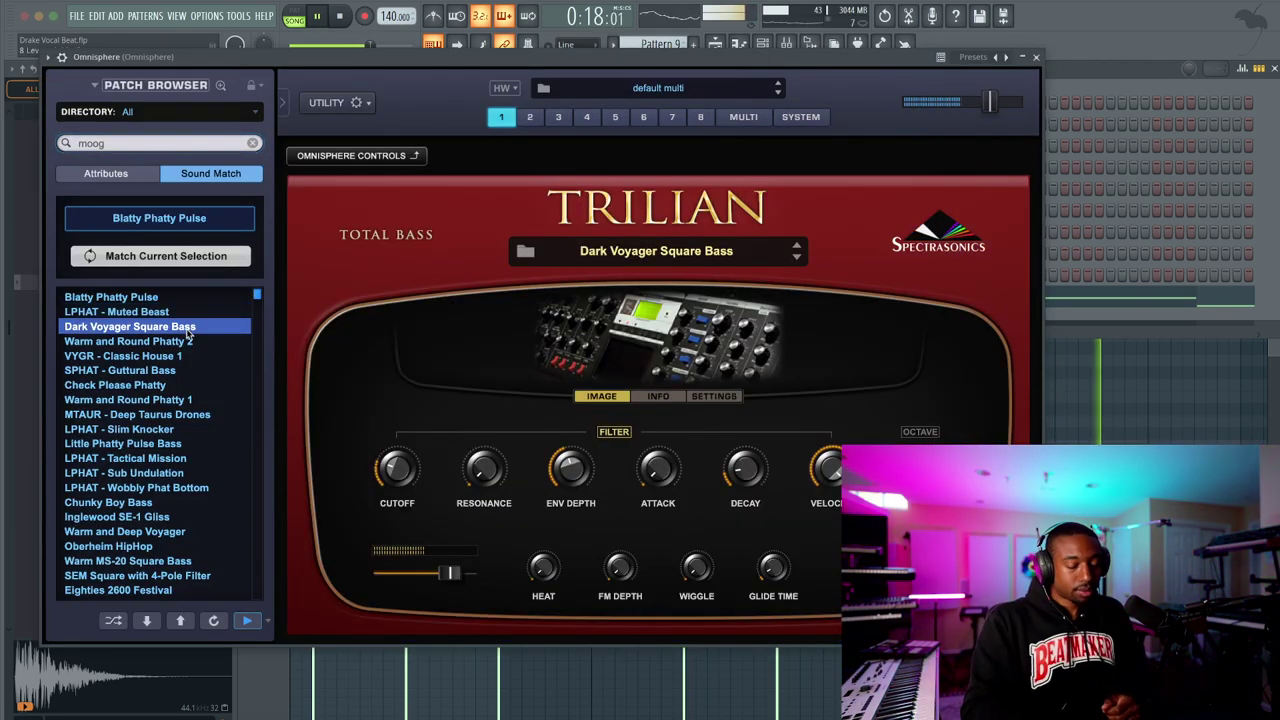
left_click_drag(400, 455, 400, 440)
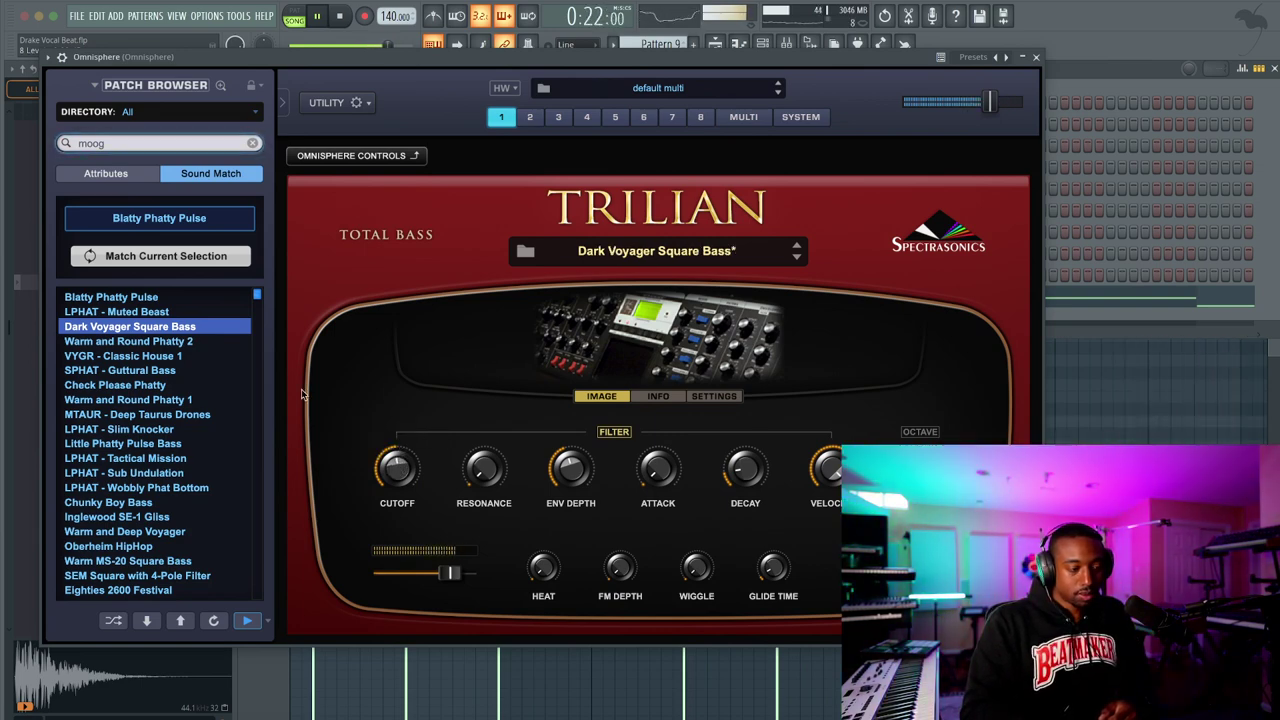
key("Down")
key("Down")
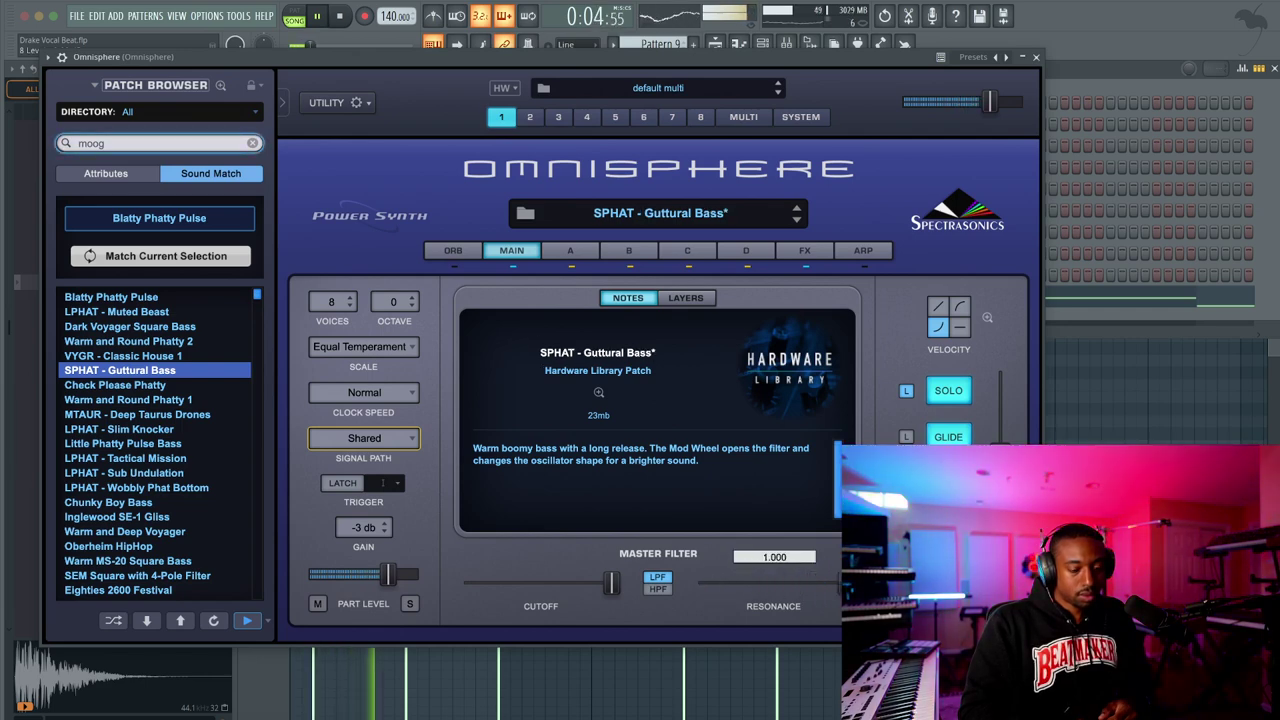
left_click(1036, 57)
Try the Omnisphere bass notes of Pattern 9 one octave higher during playback
right_click(788, 409)
key("space")
key("space")
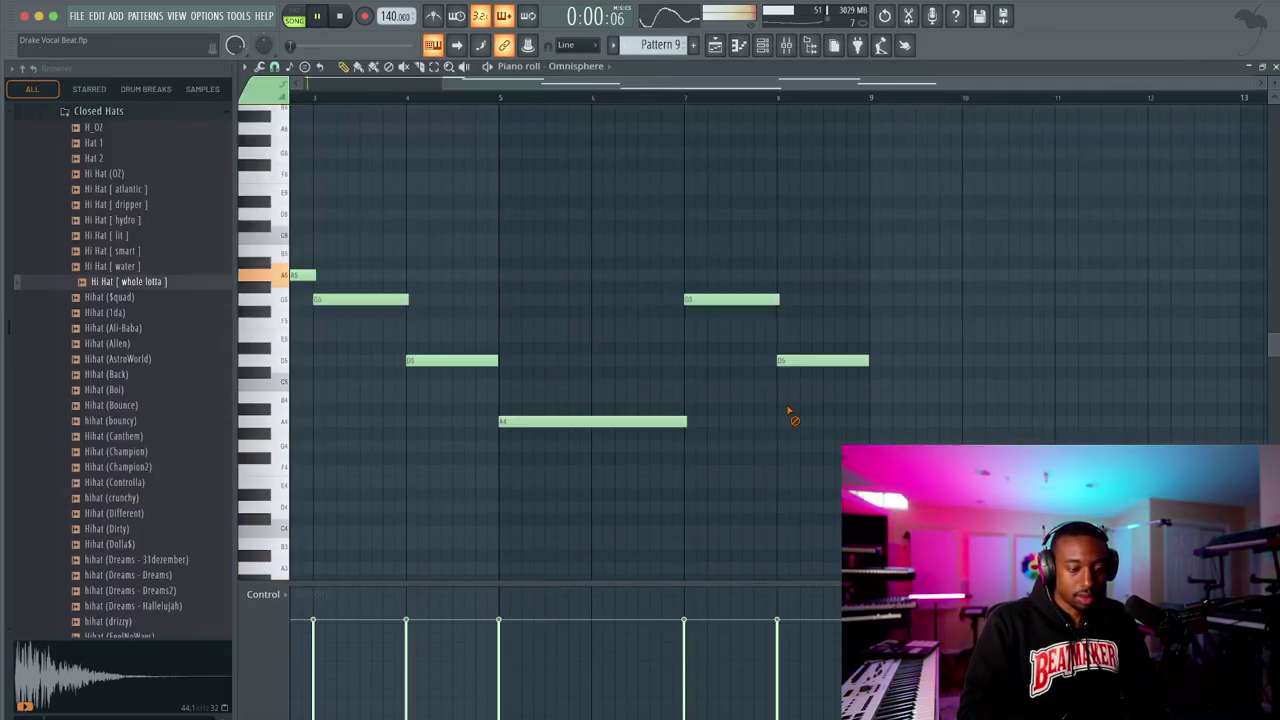
scroll(706, 115, "left", 3)
scroll(706, 115, "down", 1)
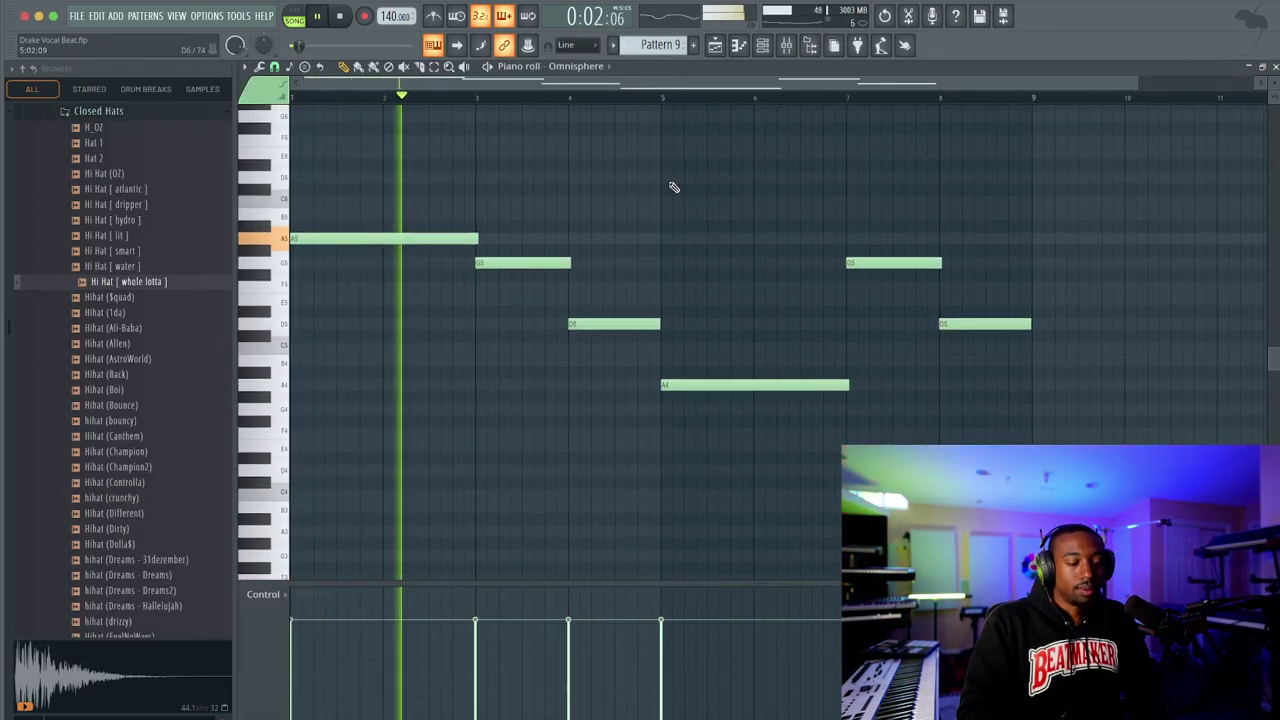
left_click(762, 45)
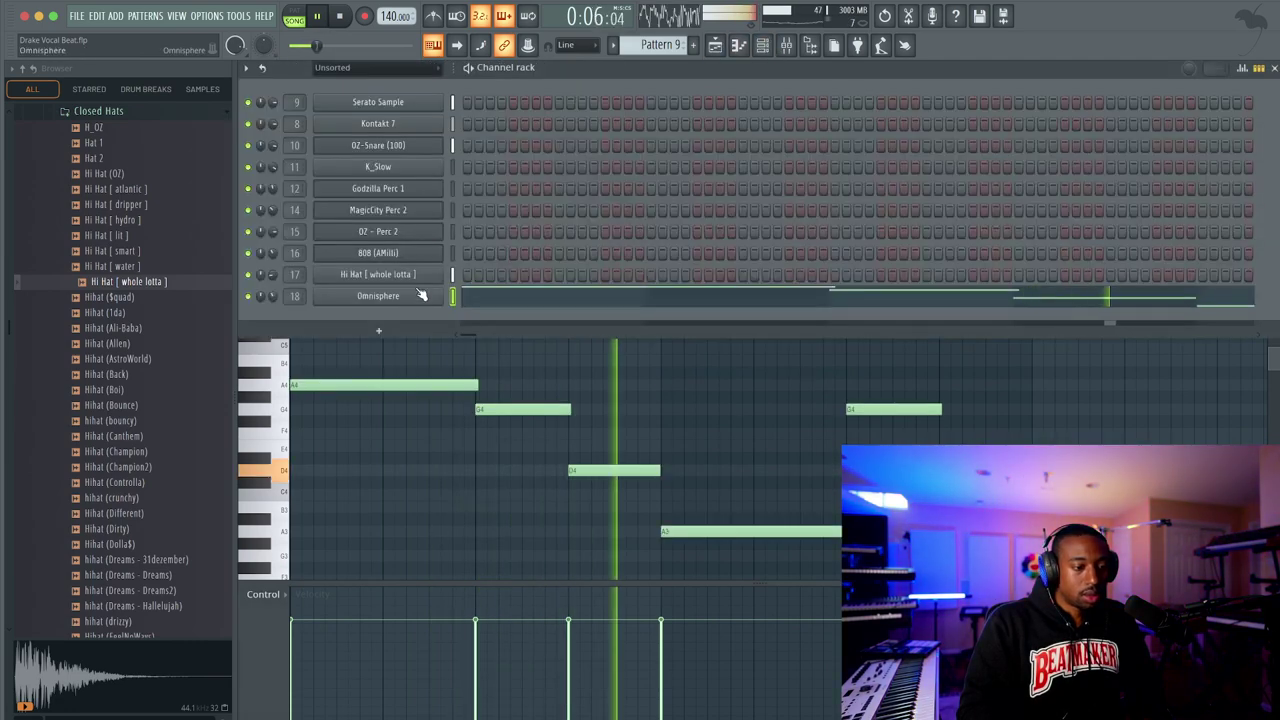
Raise the A3 note at bar 5 of Pattern 9 to A4 and return to the playlist
left_click_drag(691, 474, 687, 559)
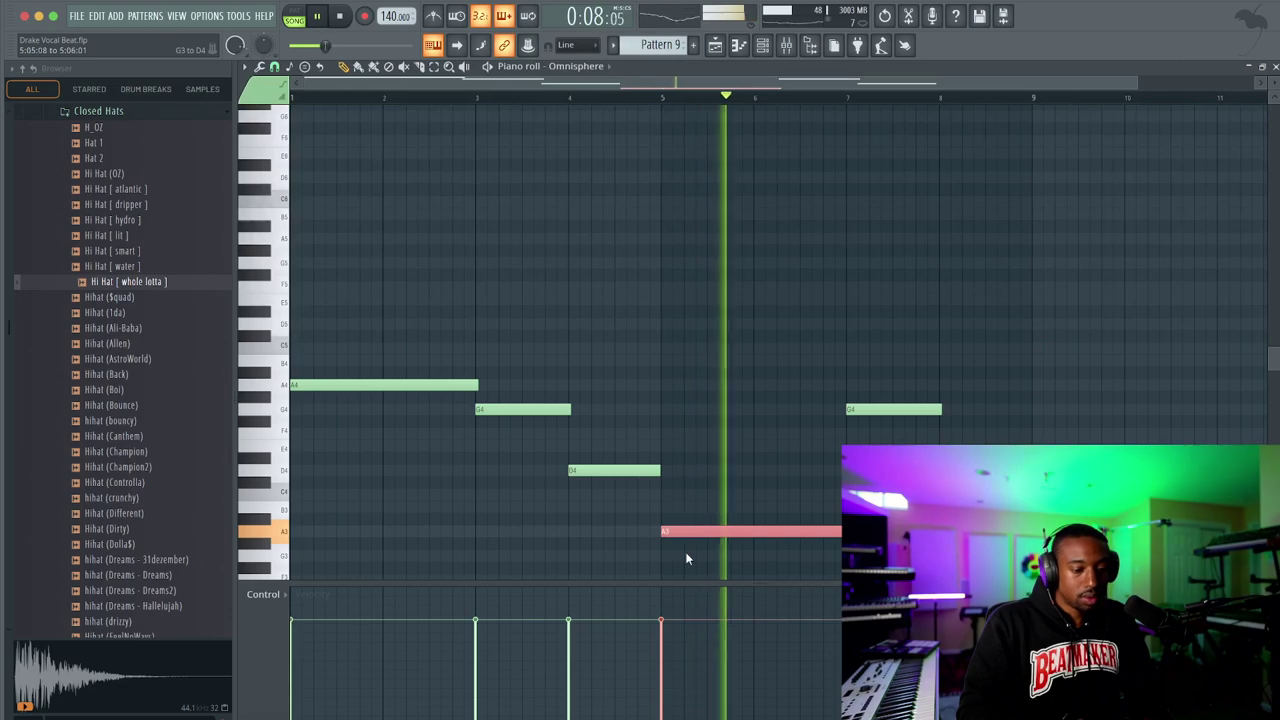
left_click(716, 46)
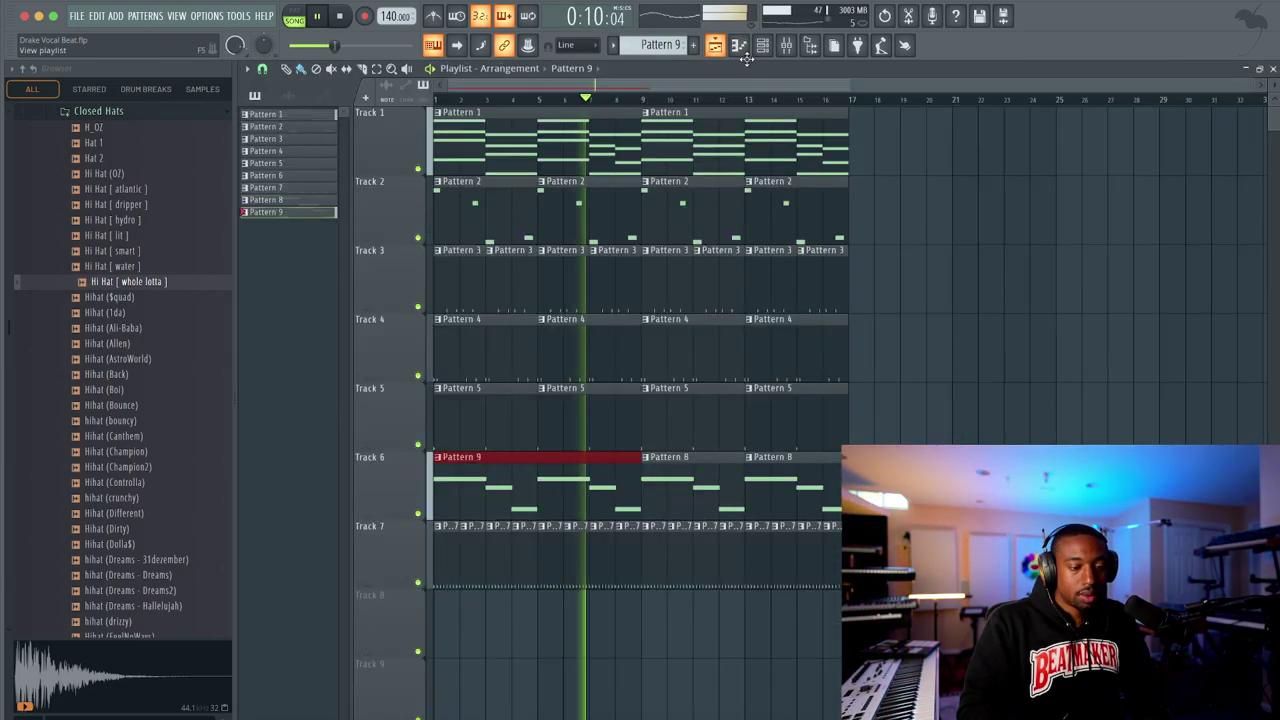
left_click(787, 47)
right_click(1117, 383)
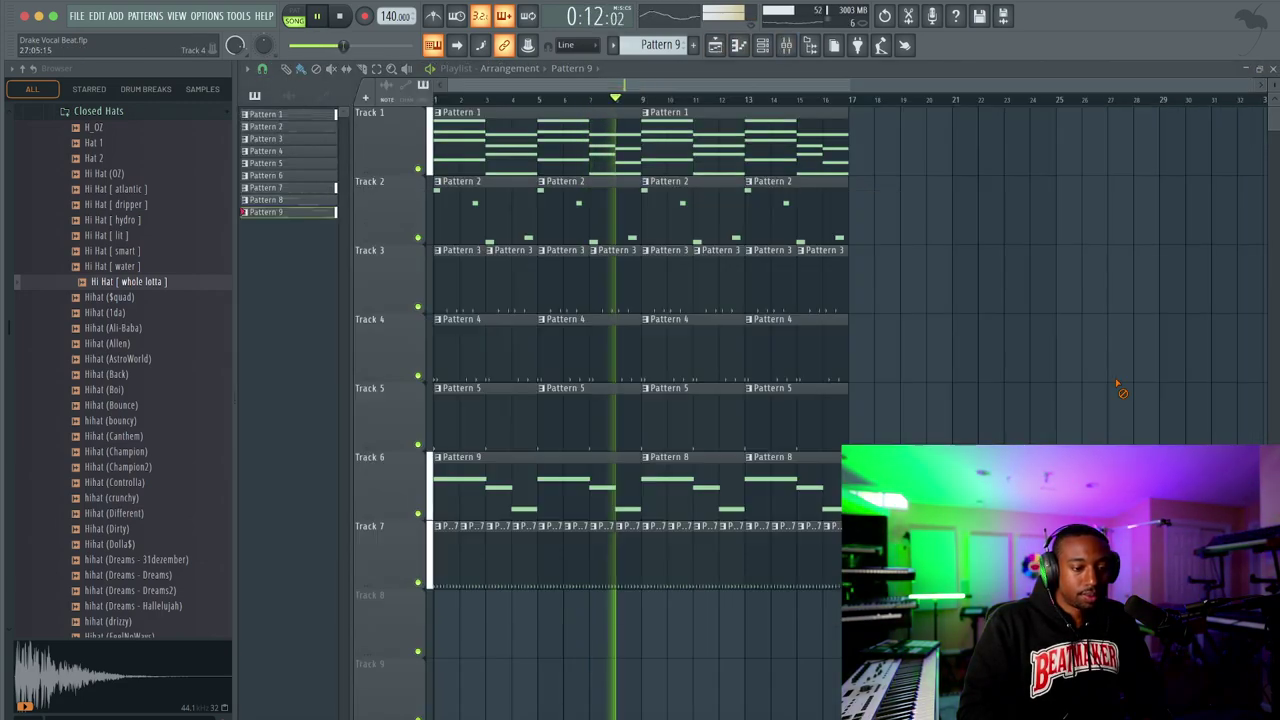
Raise the opening A4 note at bar 1 of Pattern 9 to E5 and restart playback
double_click(596, 494)
key("space")
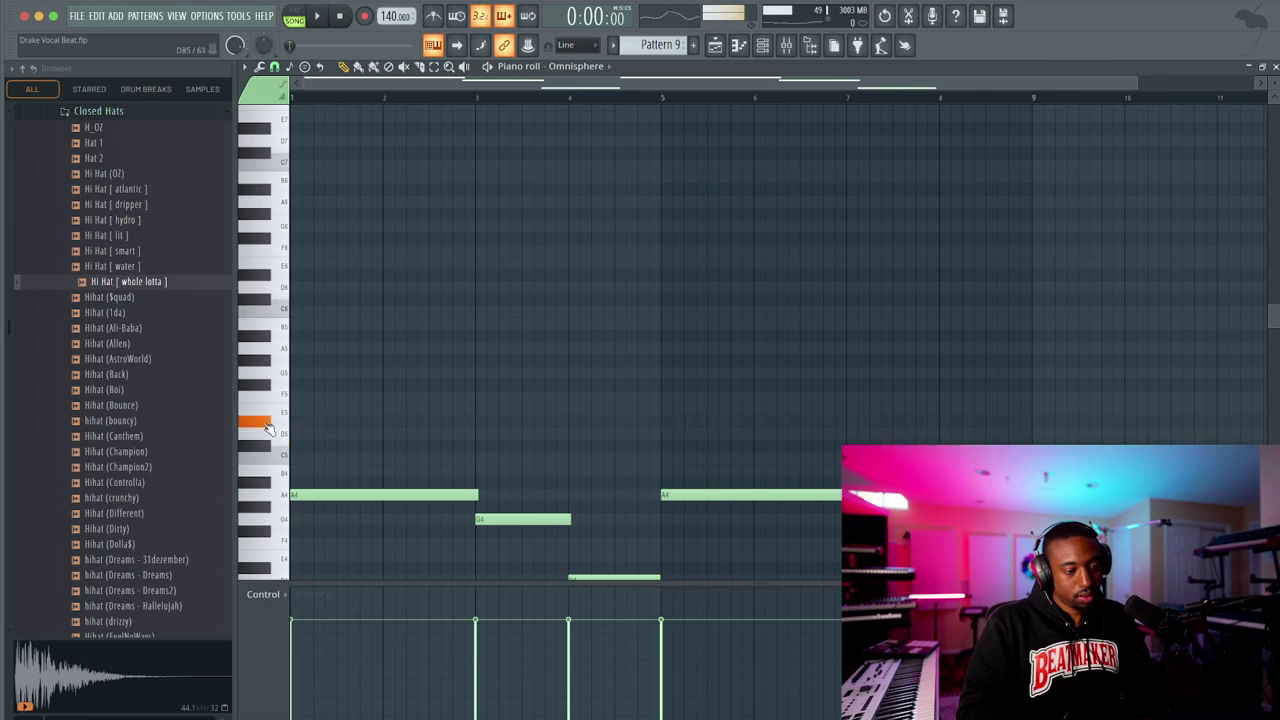
left_click_drag(296, 494, 296, 415)
key("space")
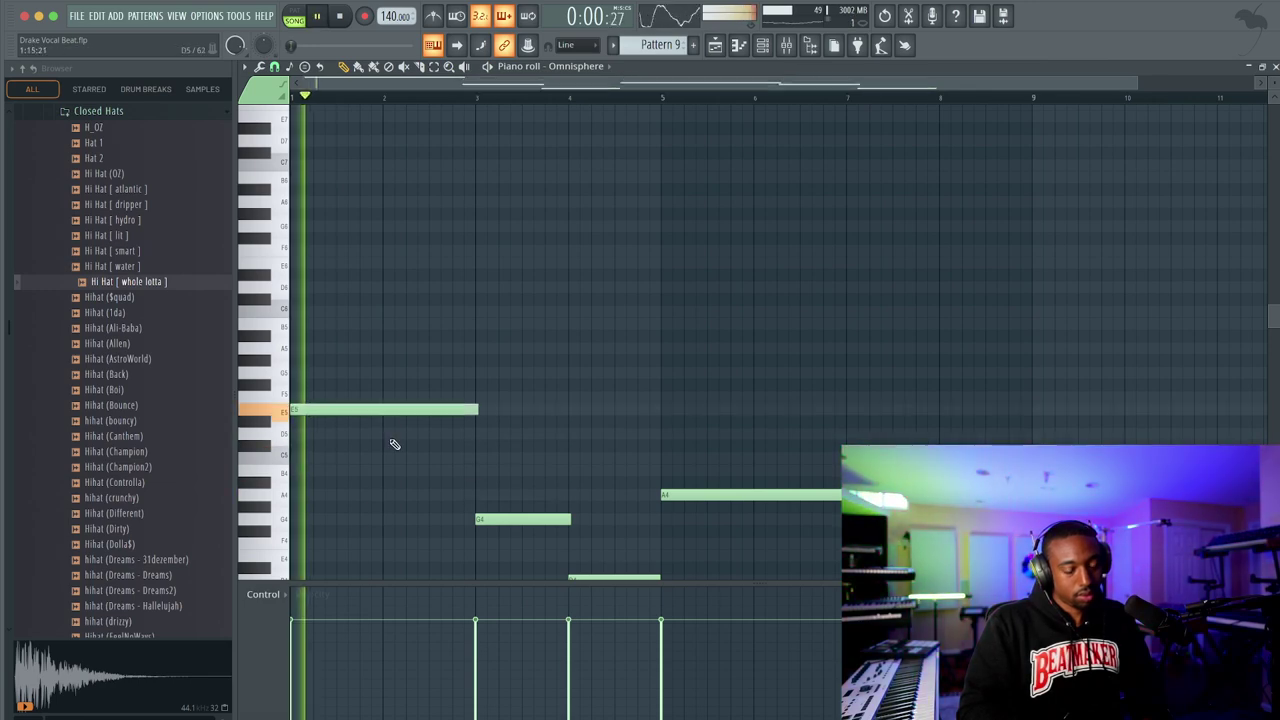
scroll(509, 446, "down", 4)
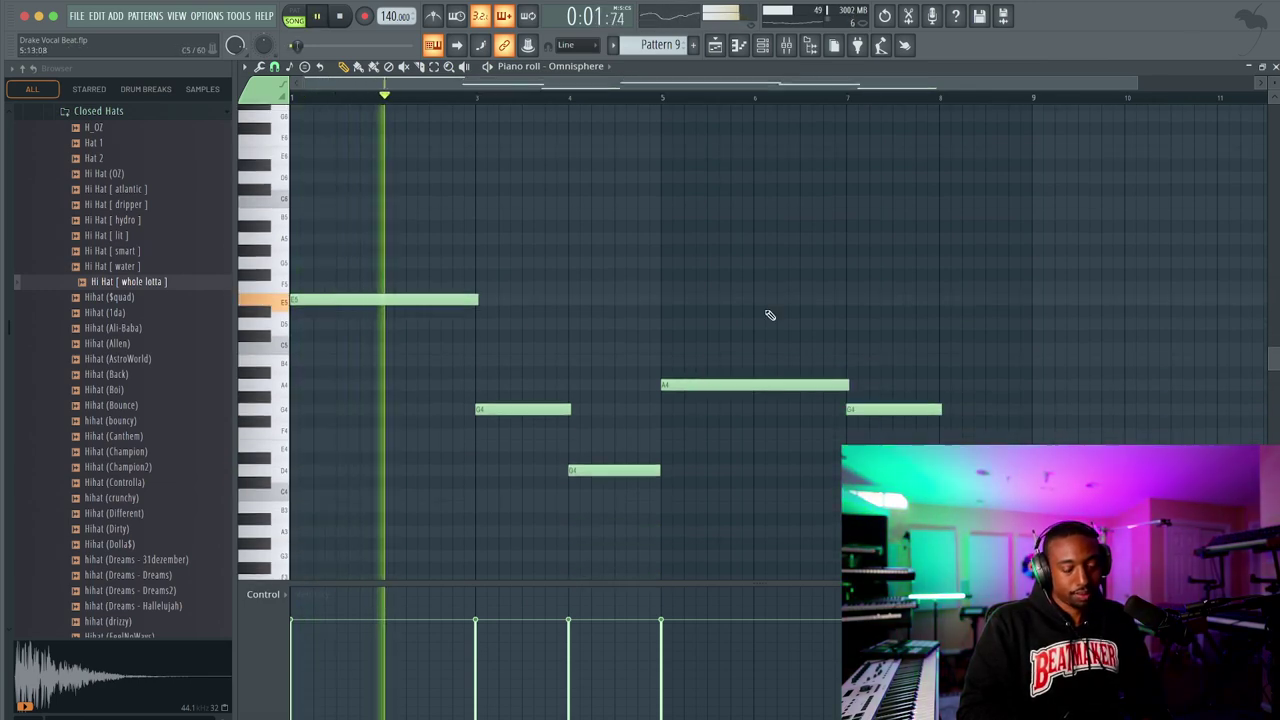
Lower the Omnisphere channel's volume in the channel rack
left_click(786, 46)
right_click(797, 163)
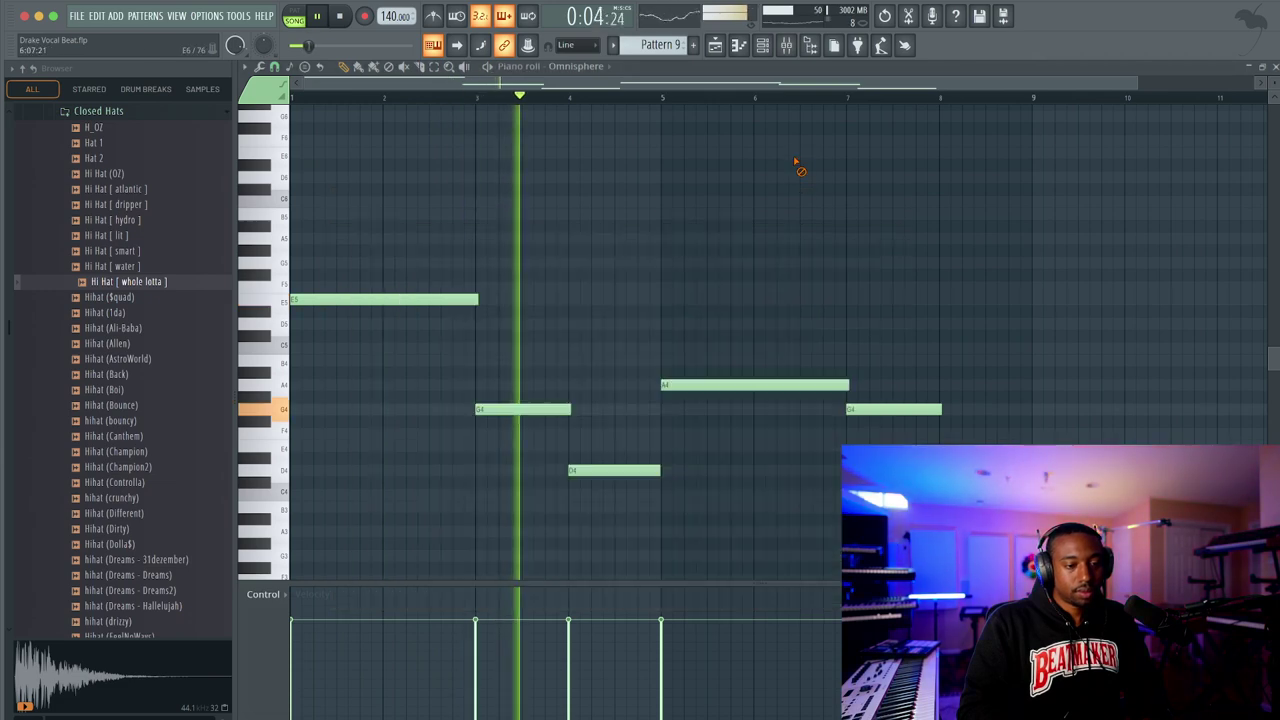
left_click(716, 47)
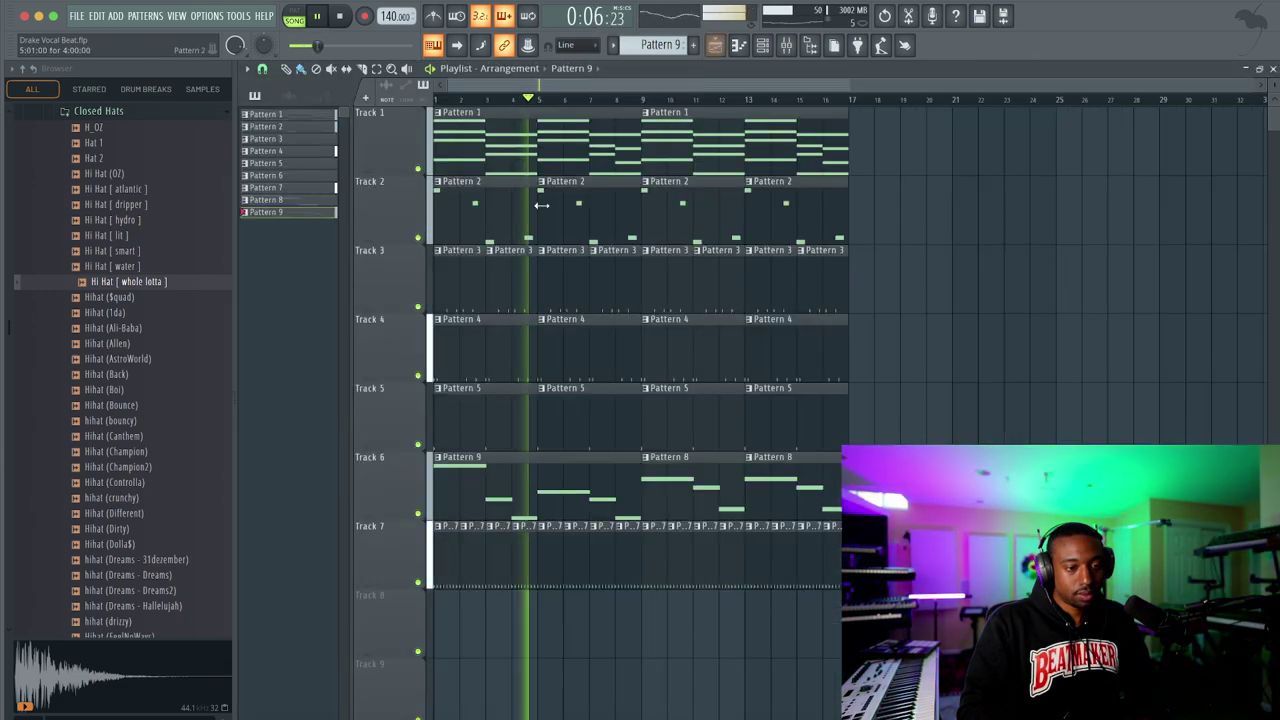
left_click(762, 45)
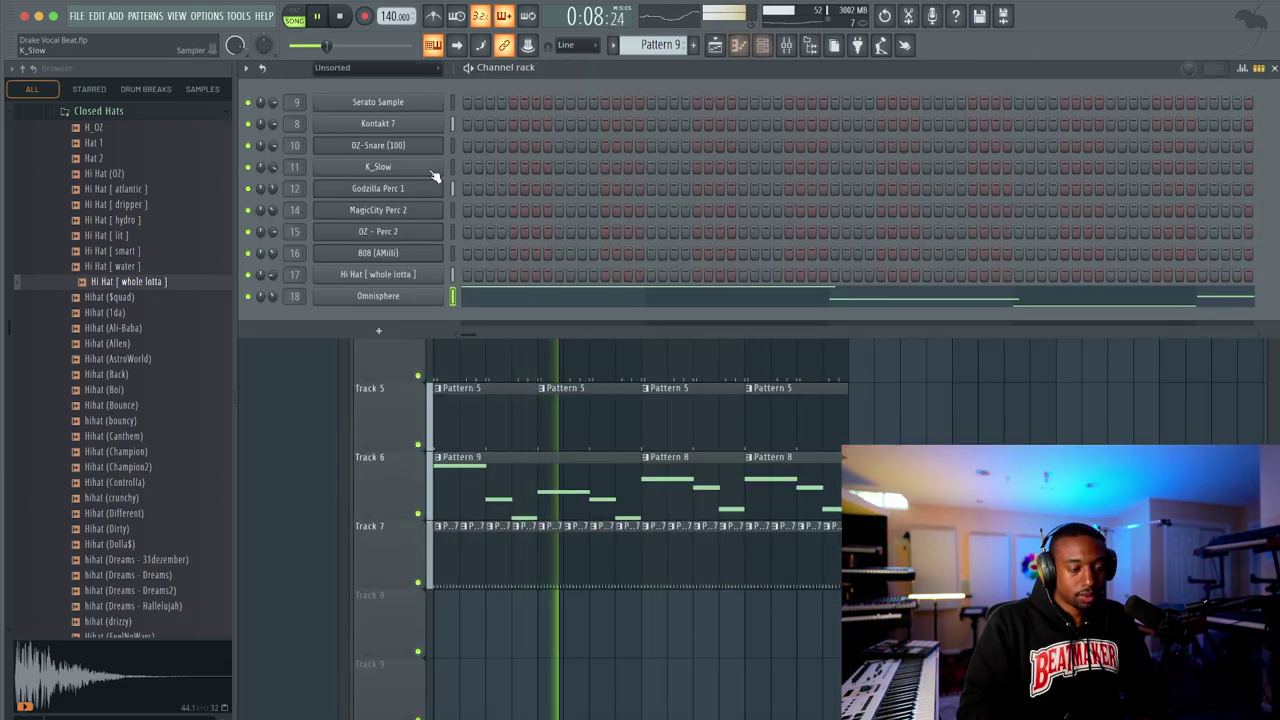
left_click_drag(273, 296, 273, 317)
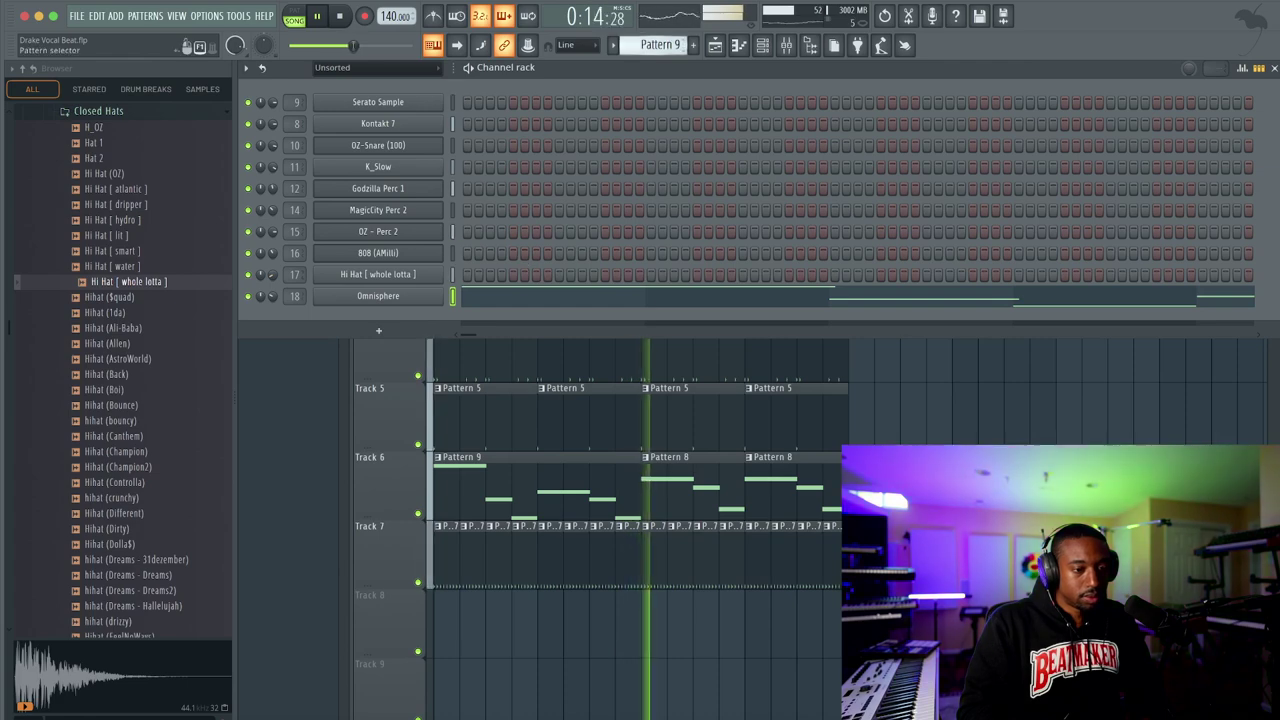
Create a new empty Pattern 10 and select the Kontakt 7 channel in it
right_click(668, 45)
left_click(737, 70)
left_click(452, 130)
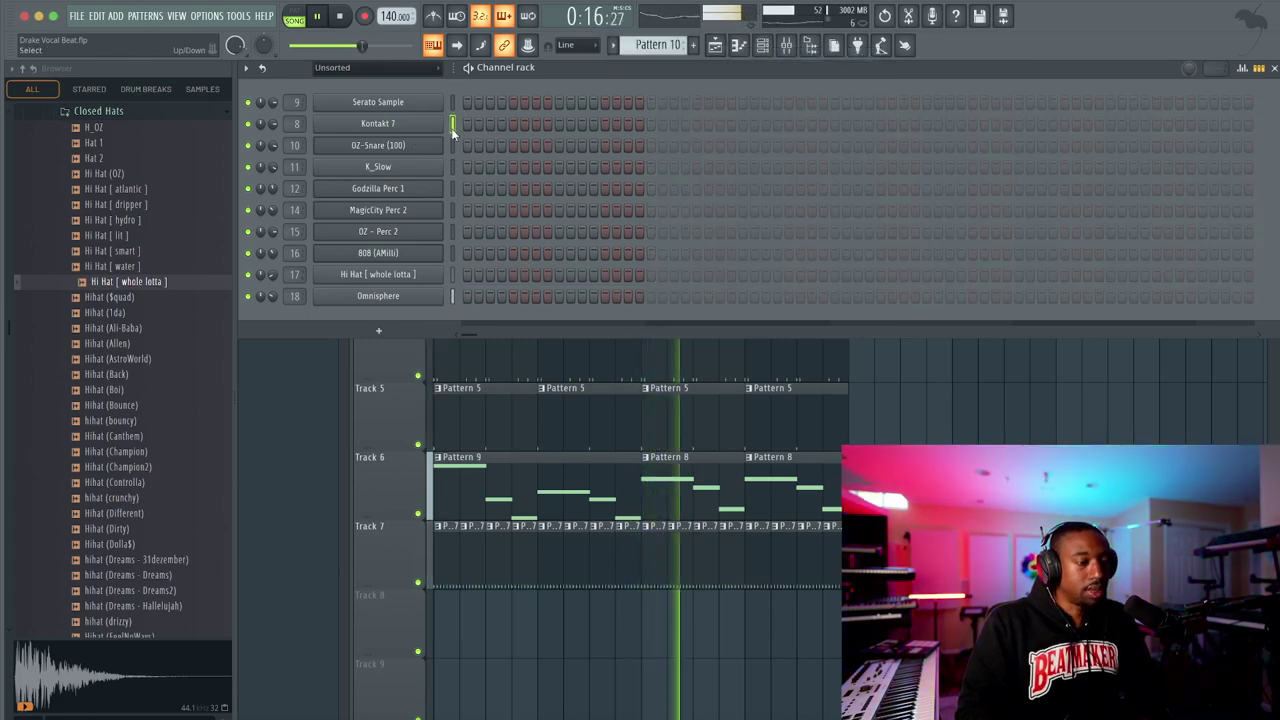
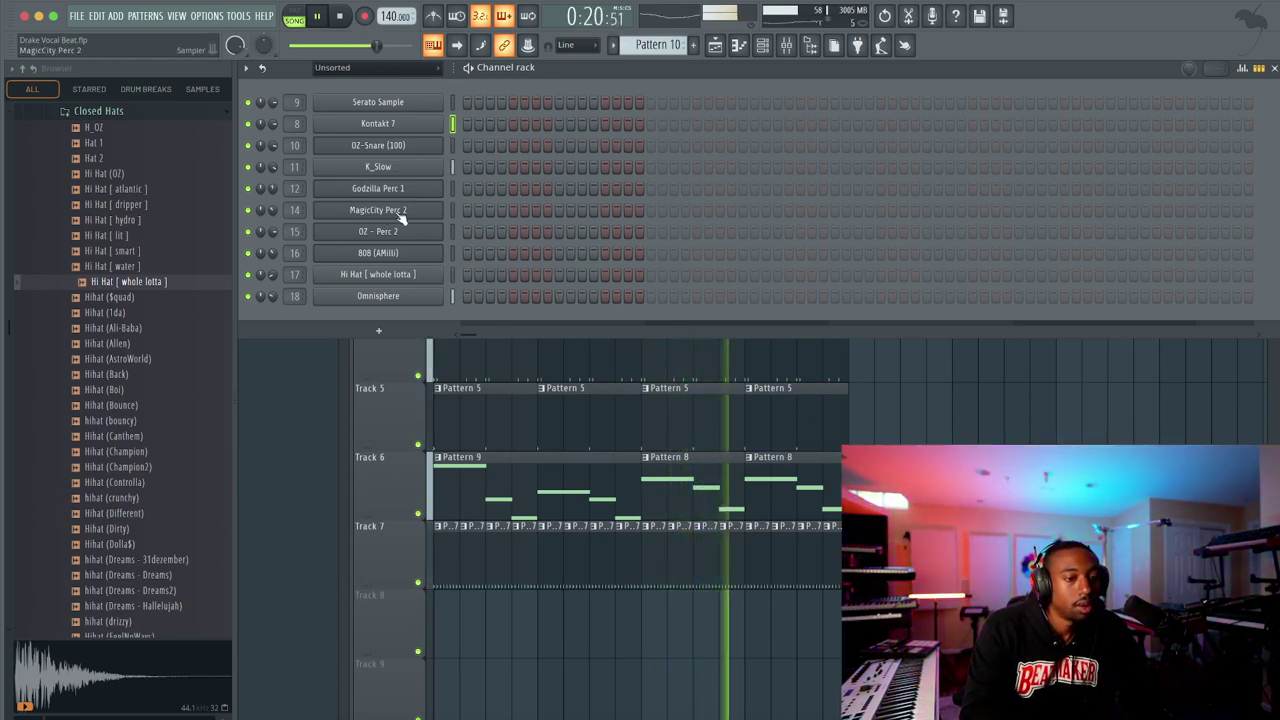
Mute the Hi Hat [ whole lotta ] and Omnisphere channels and check the mixer levels during playback
left_click(249, 276)
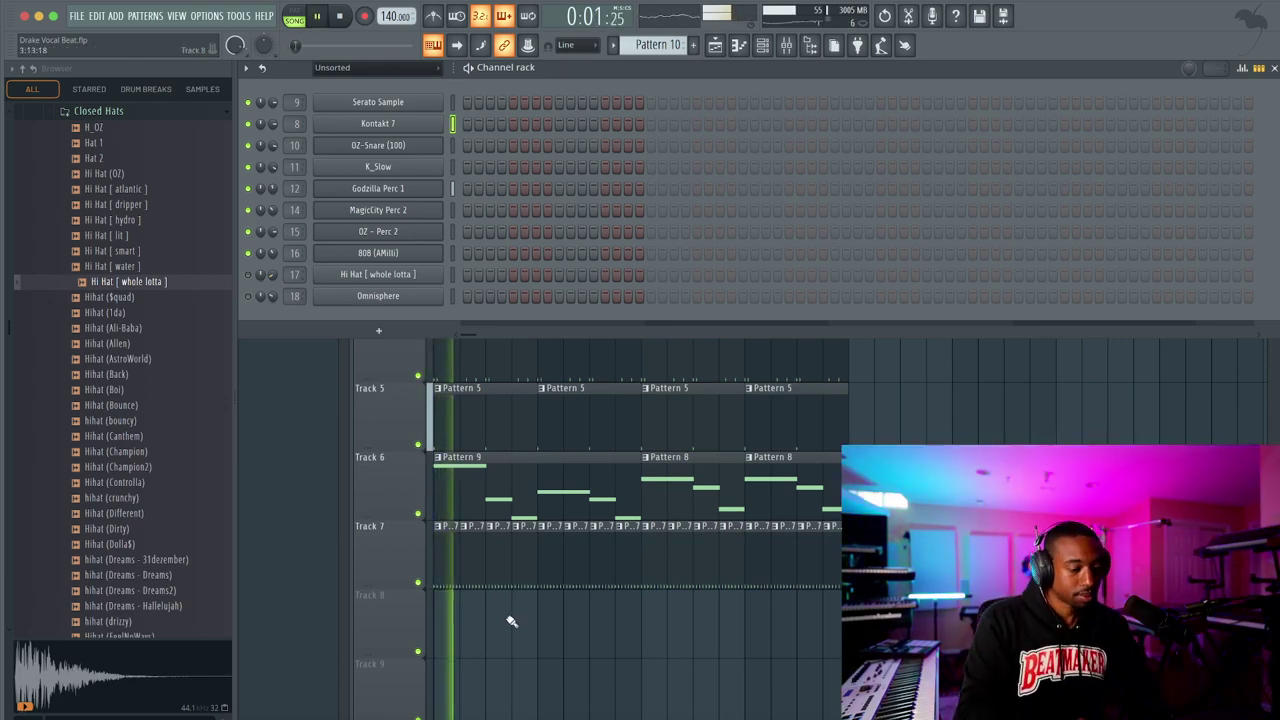
key("F6")
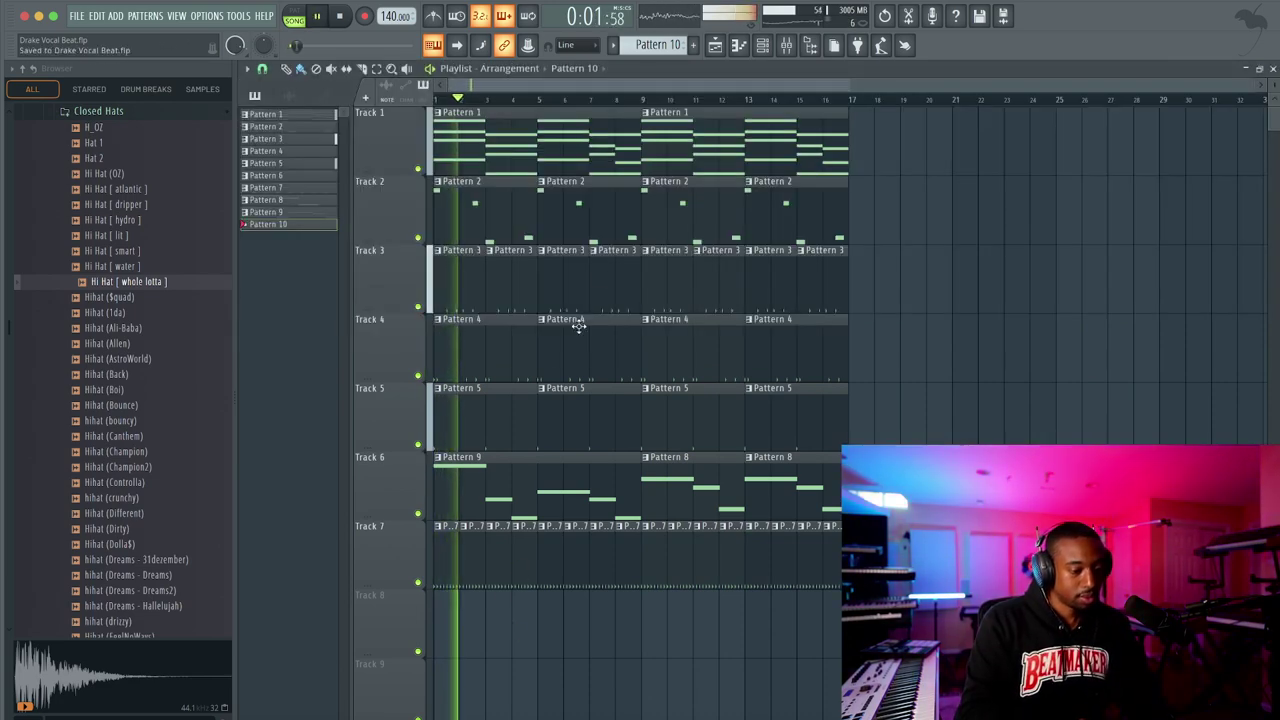
left_click(768, 47)
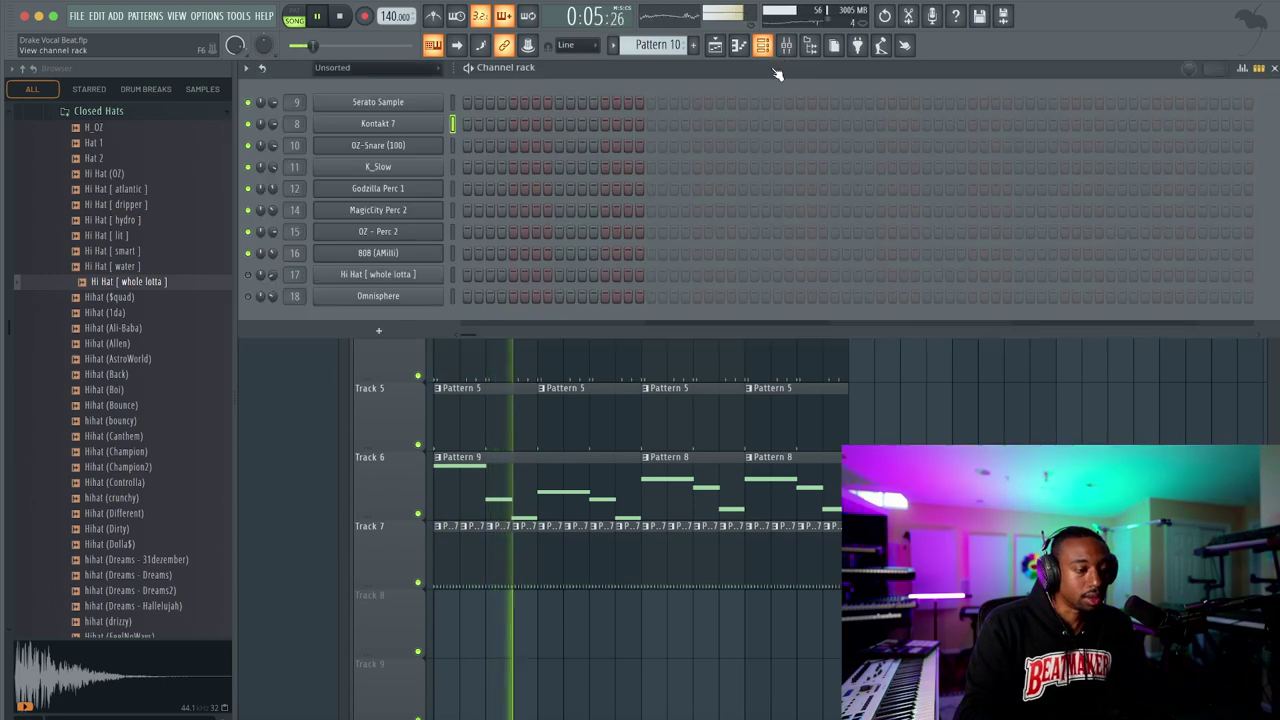
left_click(770, 47)
left_click(786, 45)
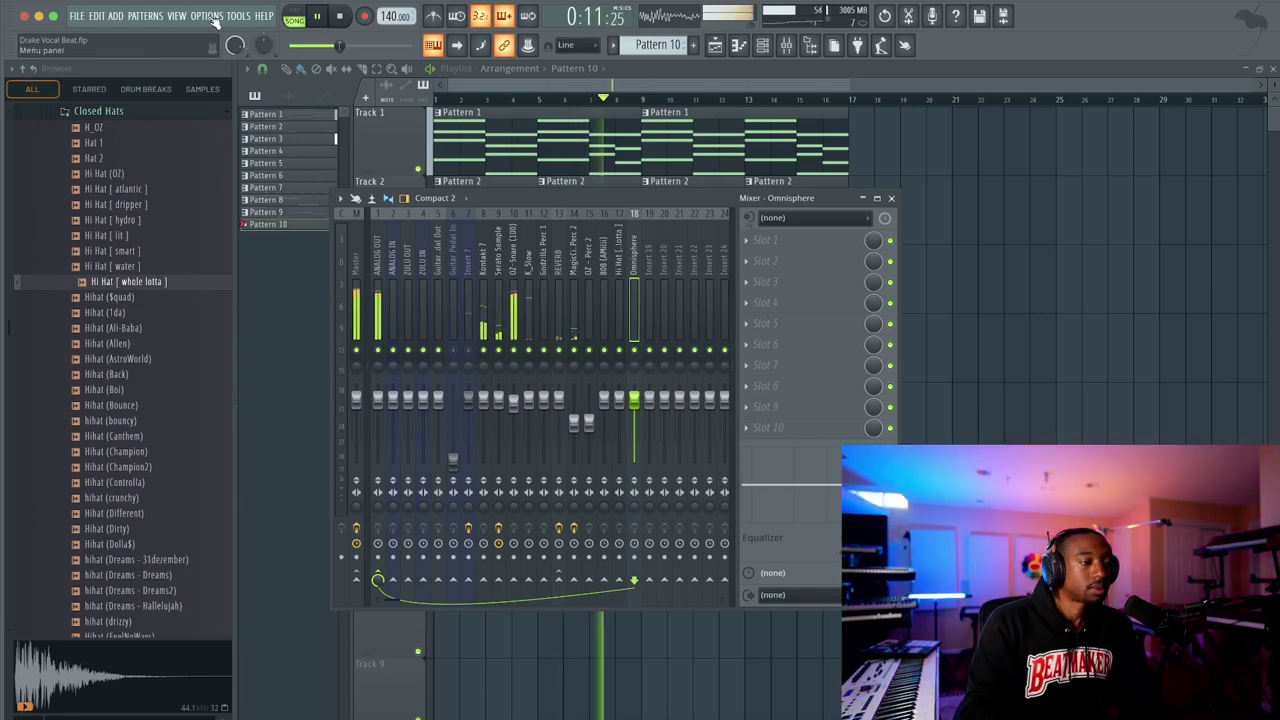
Stop playback and record a Kontakt 7 part into Pattern 10 over the 16-bar arrangement, placing it on Track 8
left_click(770, 47)
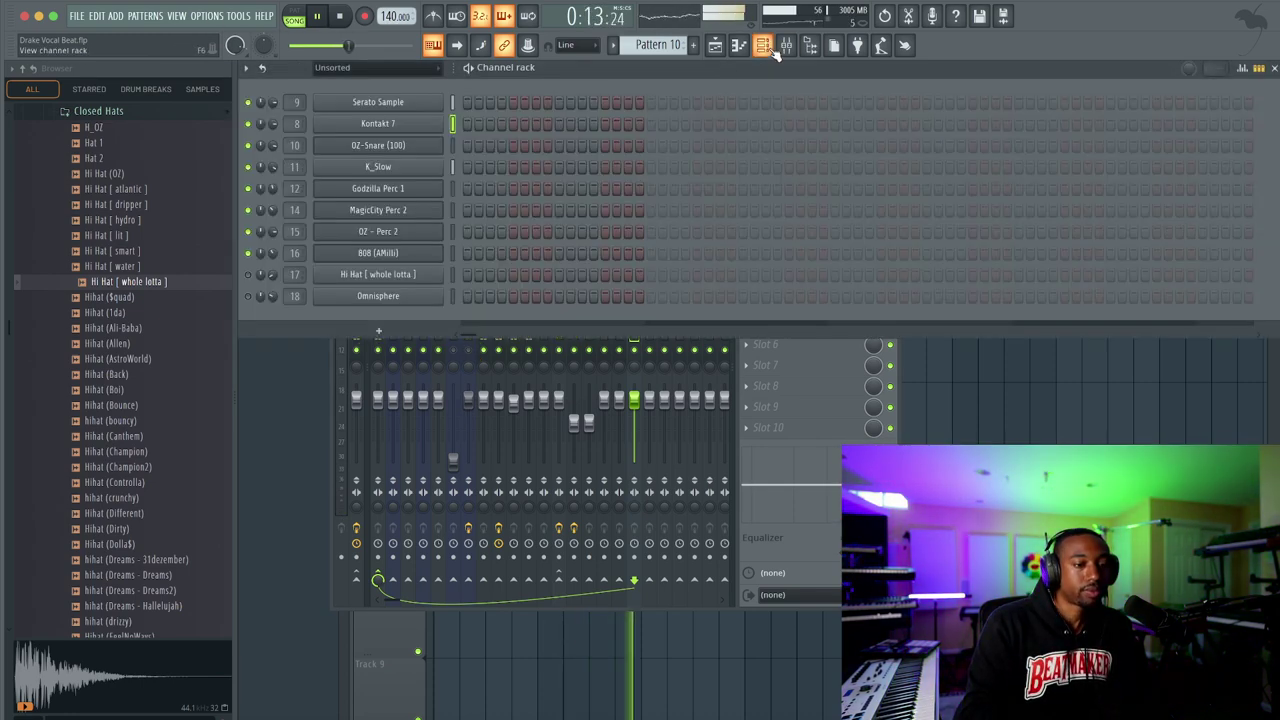
left_click(339, 16)
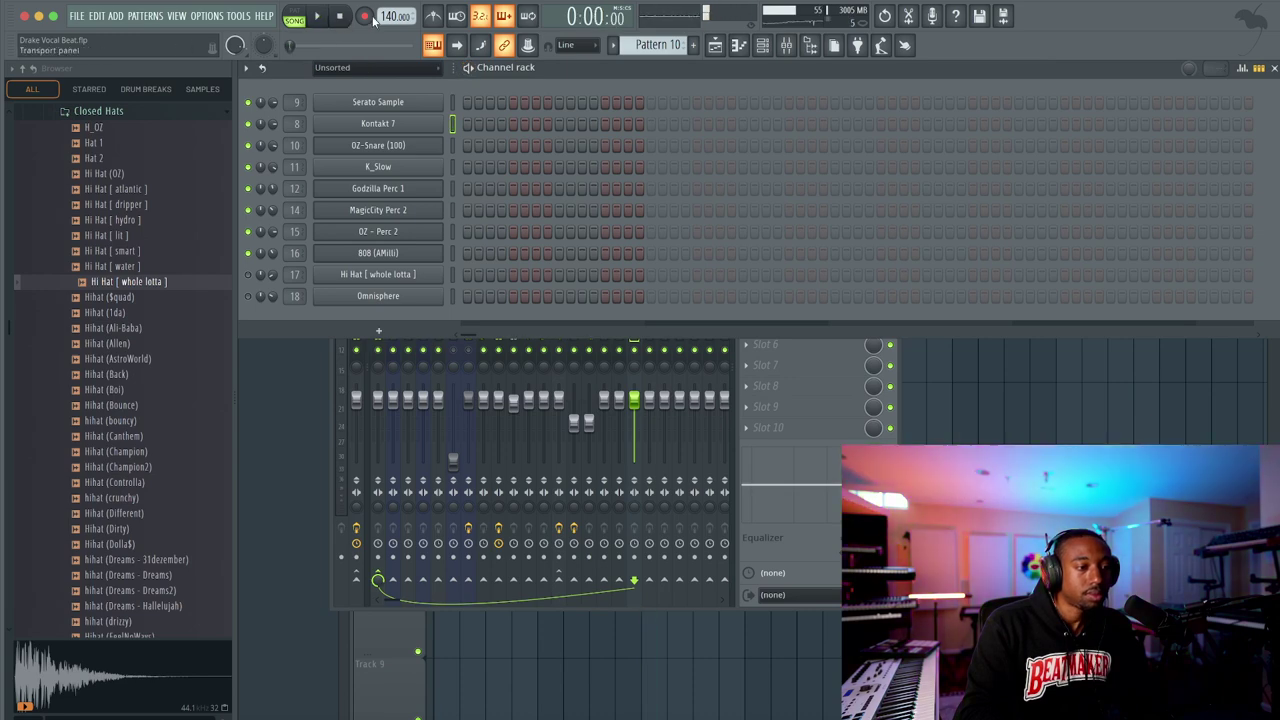
left_click(364, 16)
left_click(683, 451)
key("F5")
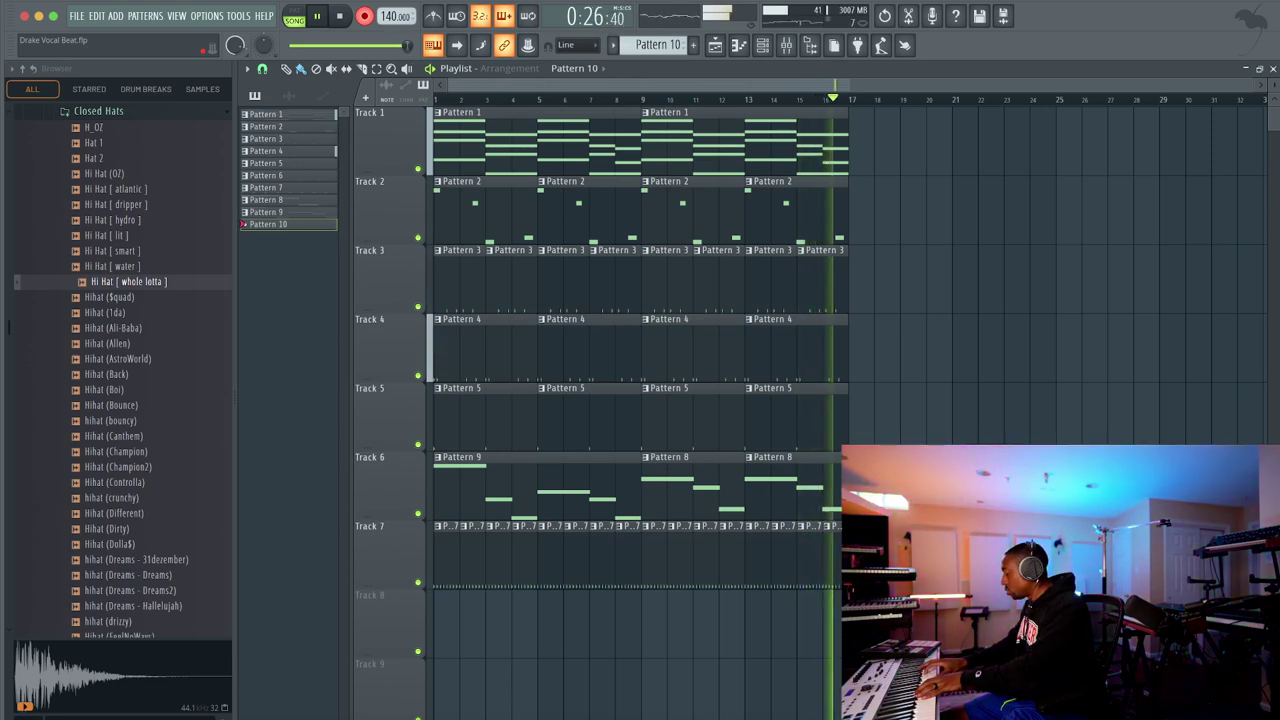
key("space")
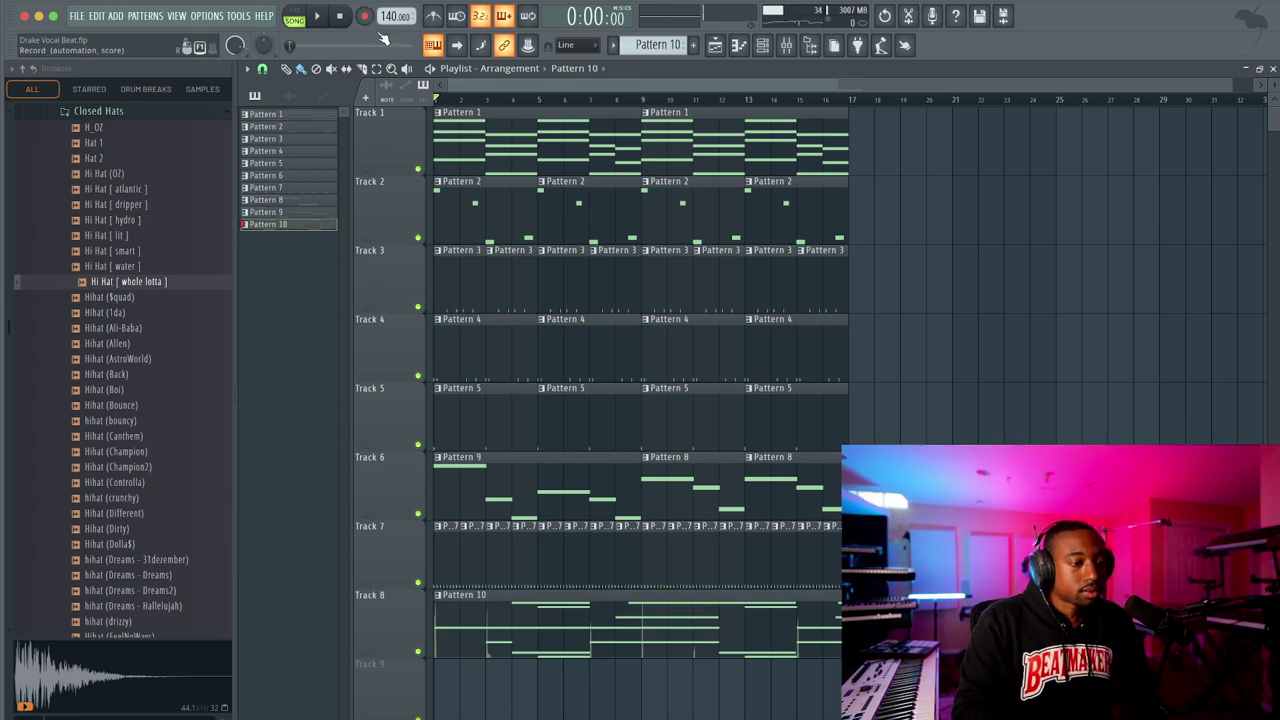
Play back the recorded Pattern 10 part while checking the mixer levels, then stop and save the project
key("space")
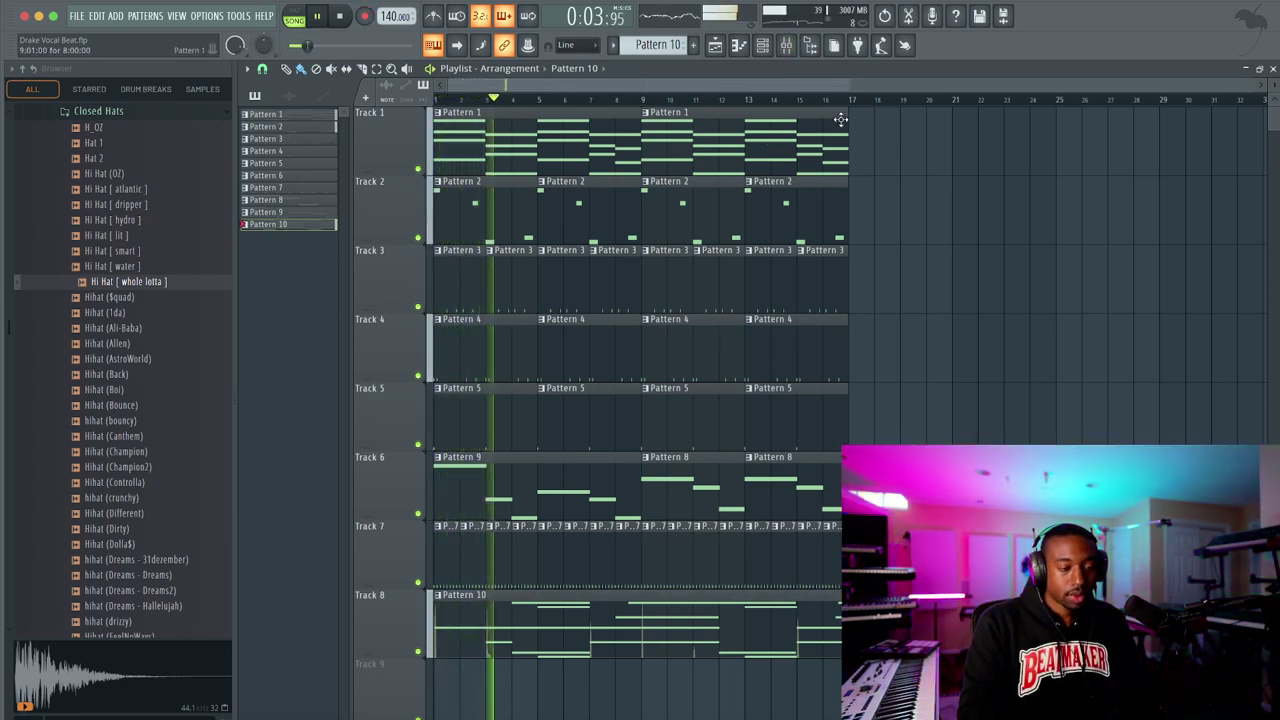
left_click(786, 45)
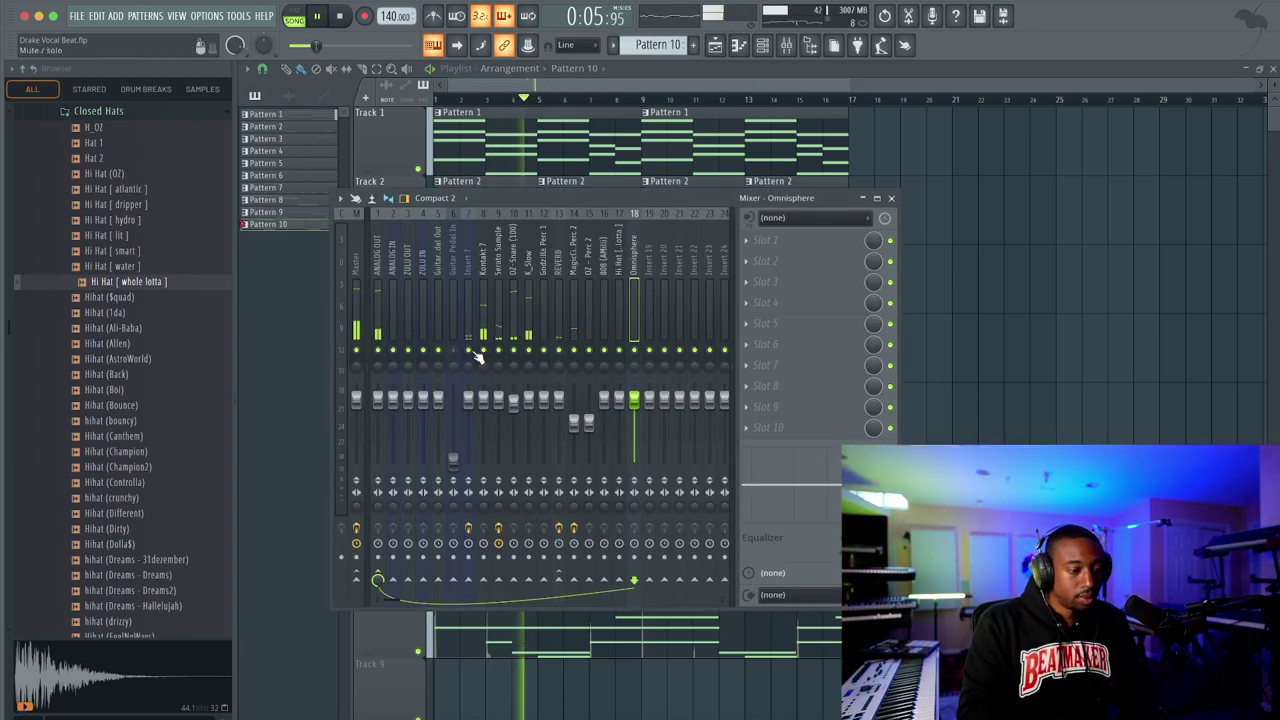
key("F9")
key("space")
key("ctrl+s")
Set the audio buffer length to 568 samples in the audio settings and save the project
left_click(217, 18)
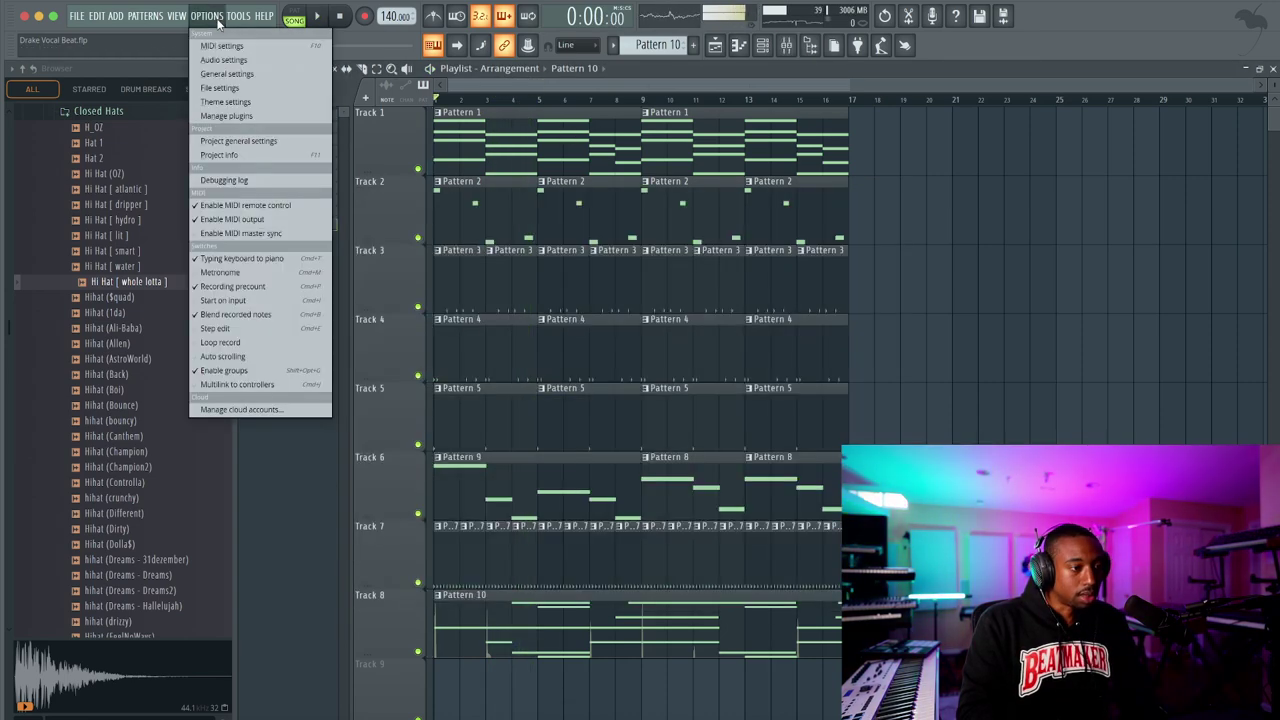
left_click(224, 60)
left_click_drag(471, 235, 478, 235)
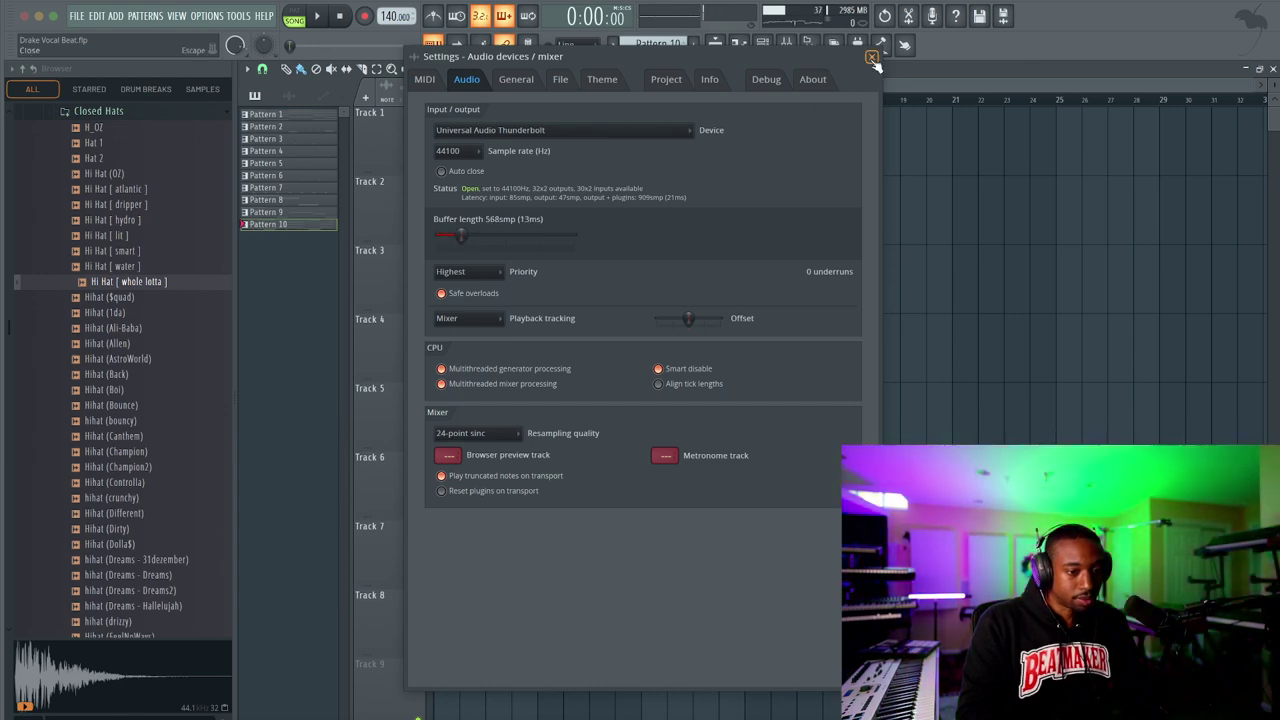
left_click(871, 57)
key("ctrl+s")
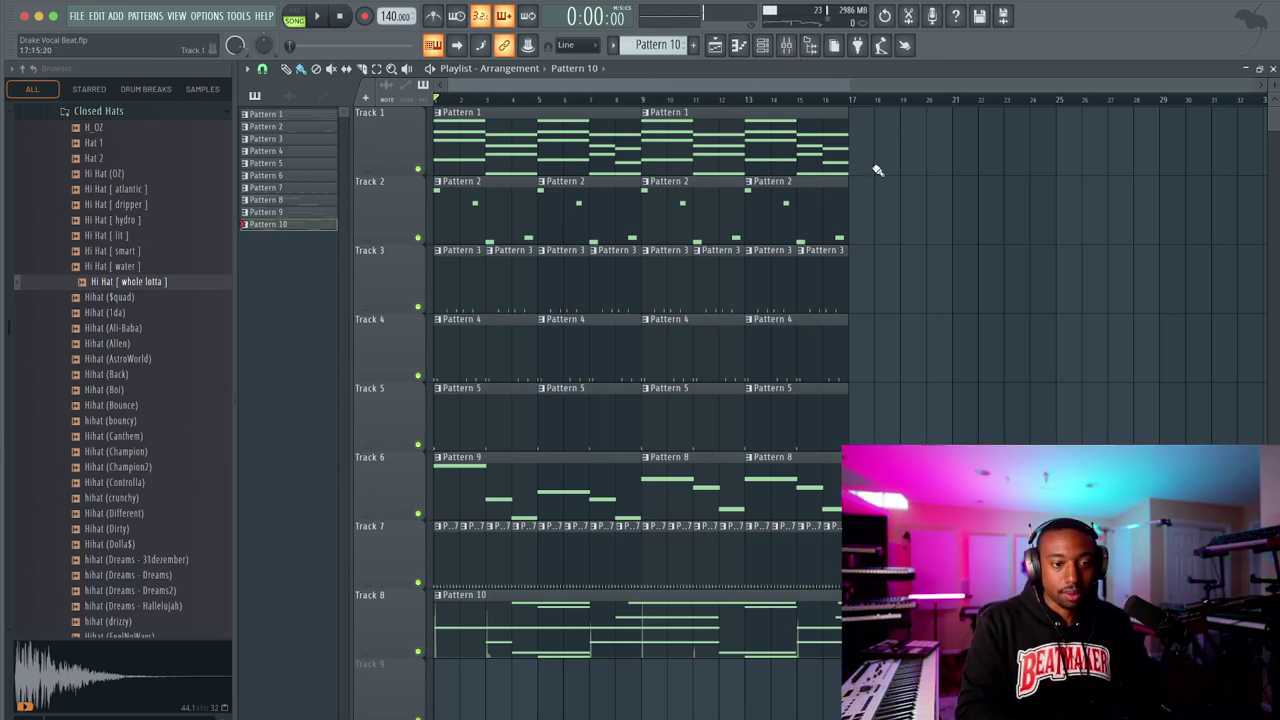
Start playback to try out the Omnisphere channel, then stop and switch to the empty Pattern 11
key("space")
key("F6")
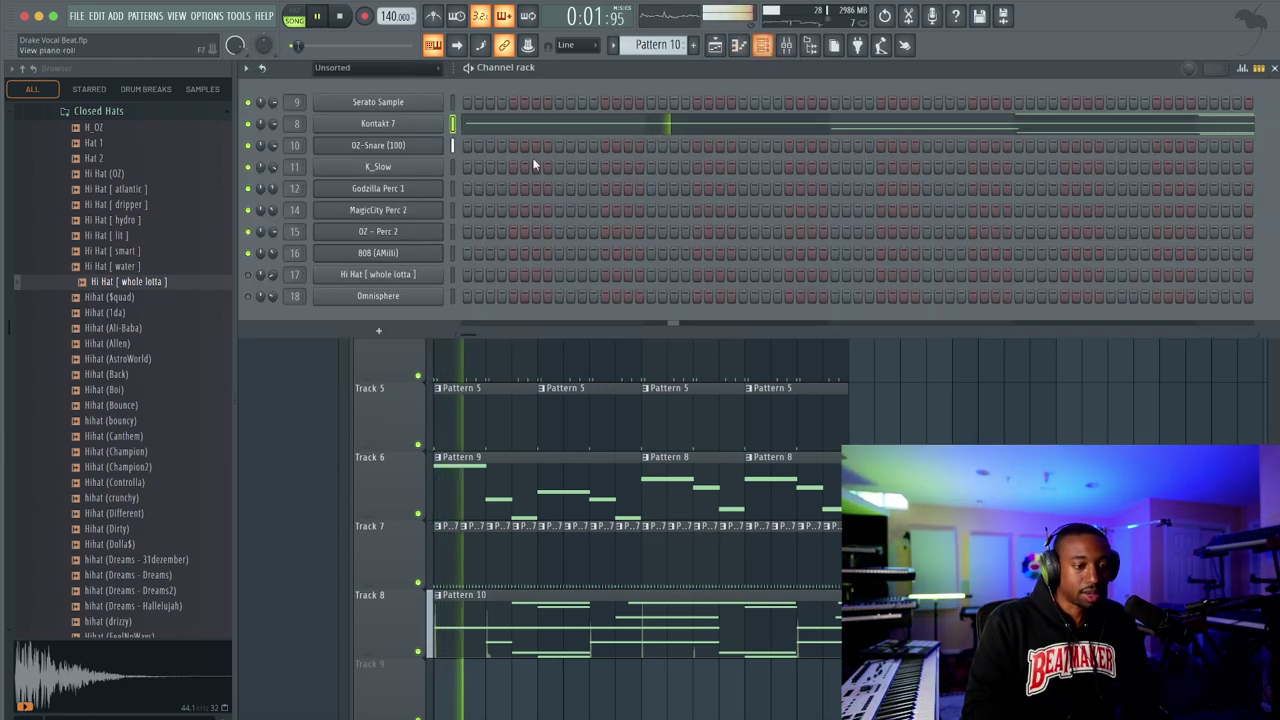
left_click_drag(448, 274, 449, 310)
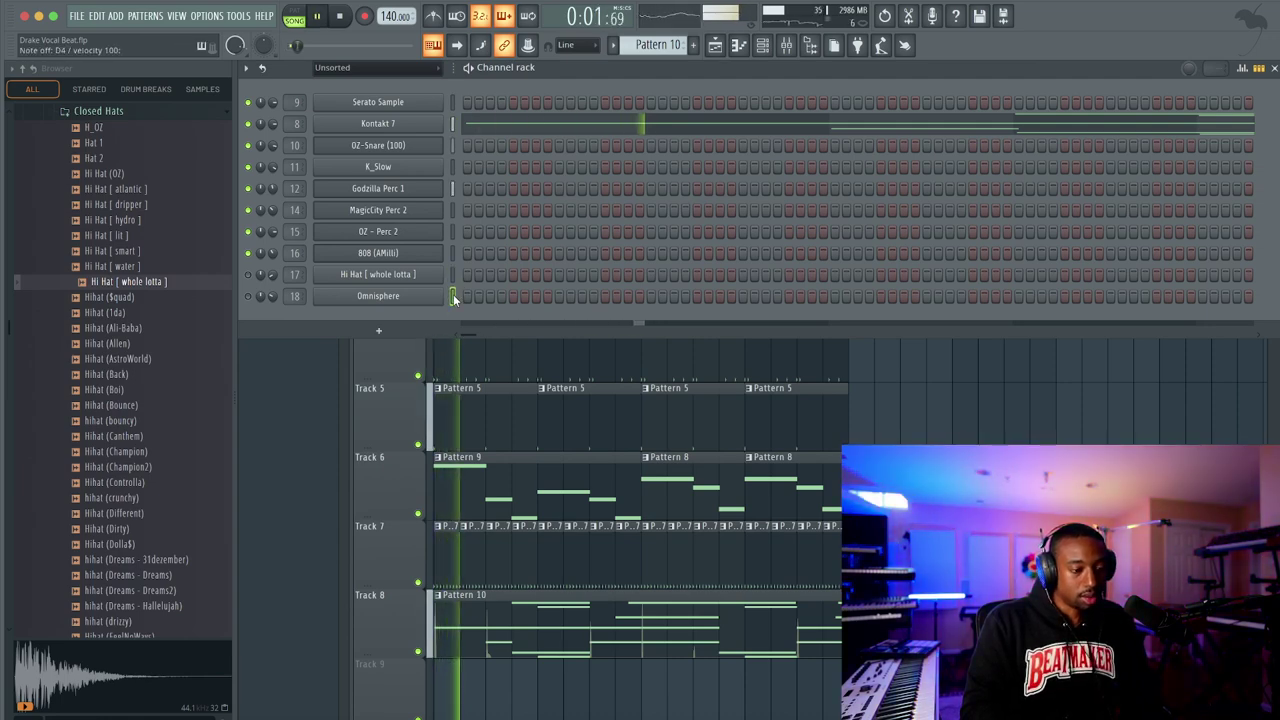
key("space")
scroll(666, 38, "down", 1)
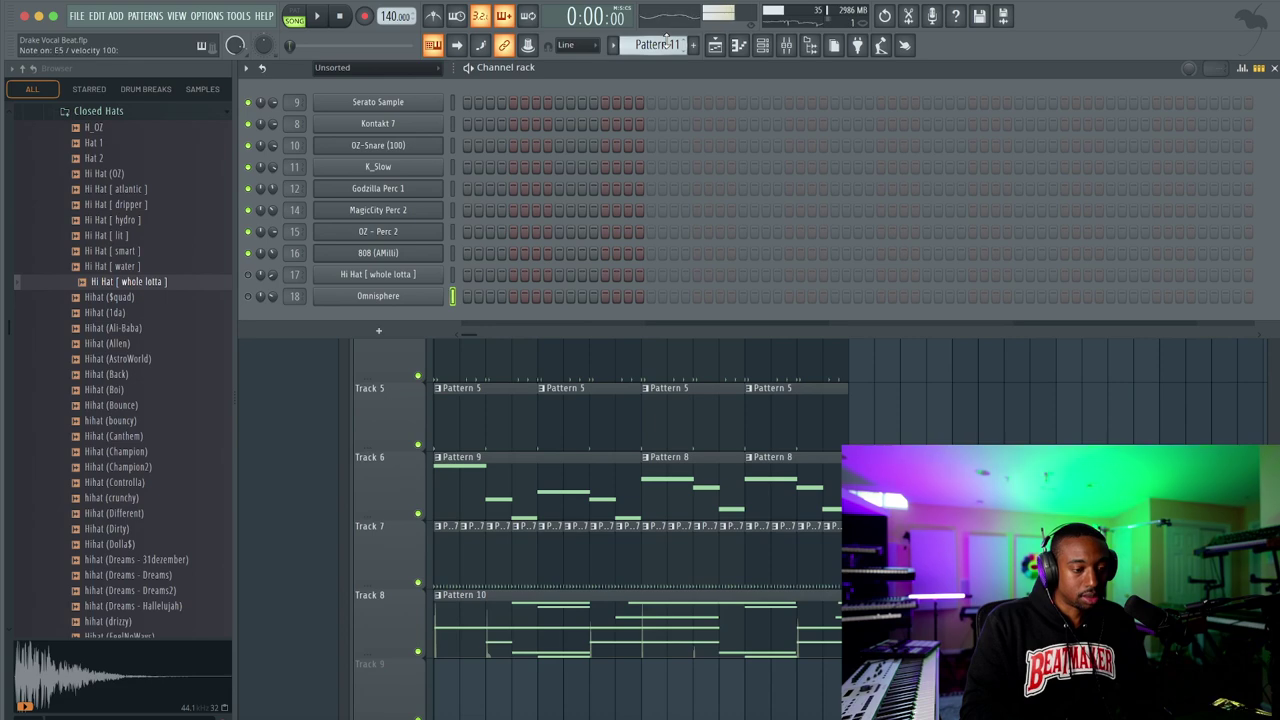
Record Omnisphere notes and automation into Pattern 11 over the arrangement on Track 9, then turn recording off
key("r")
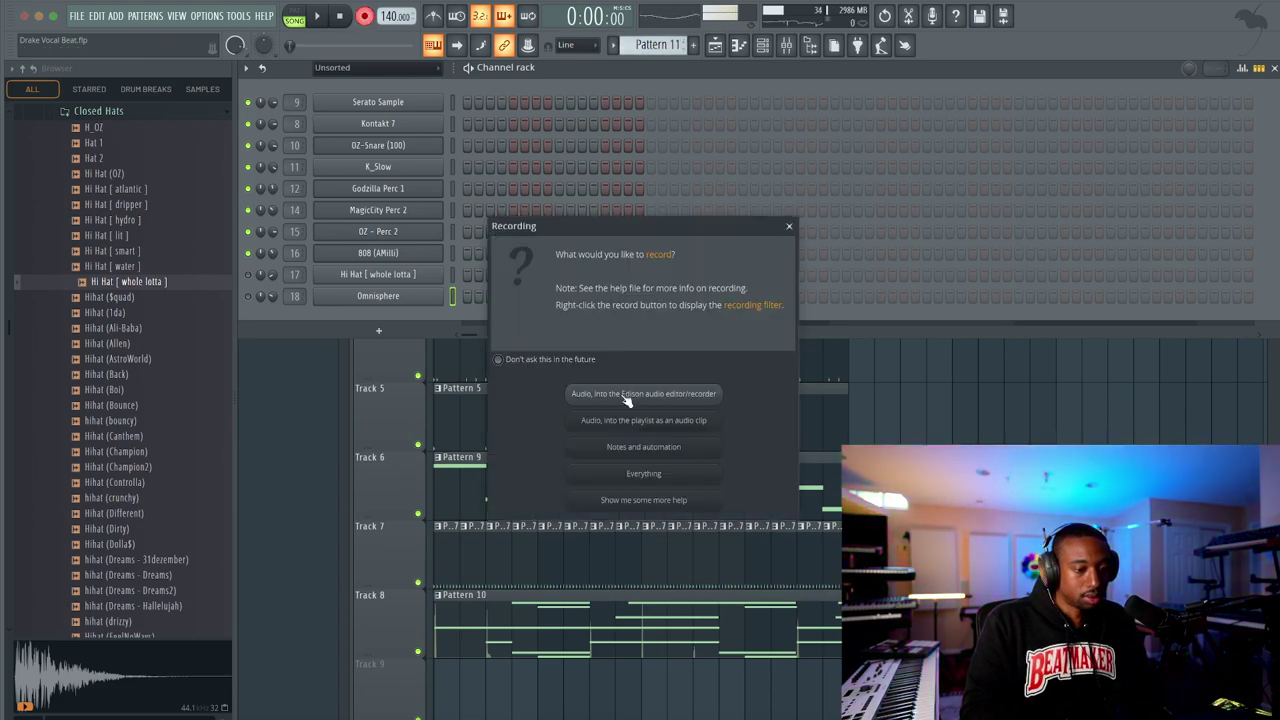
left_click(616, 450)
key("F6")
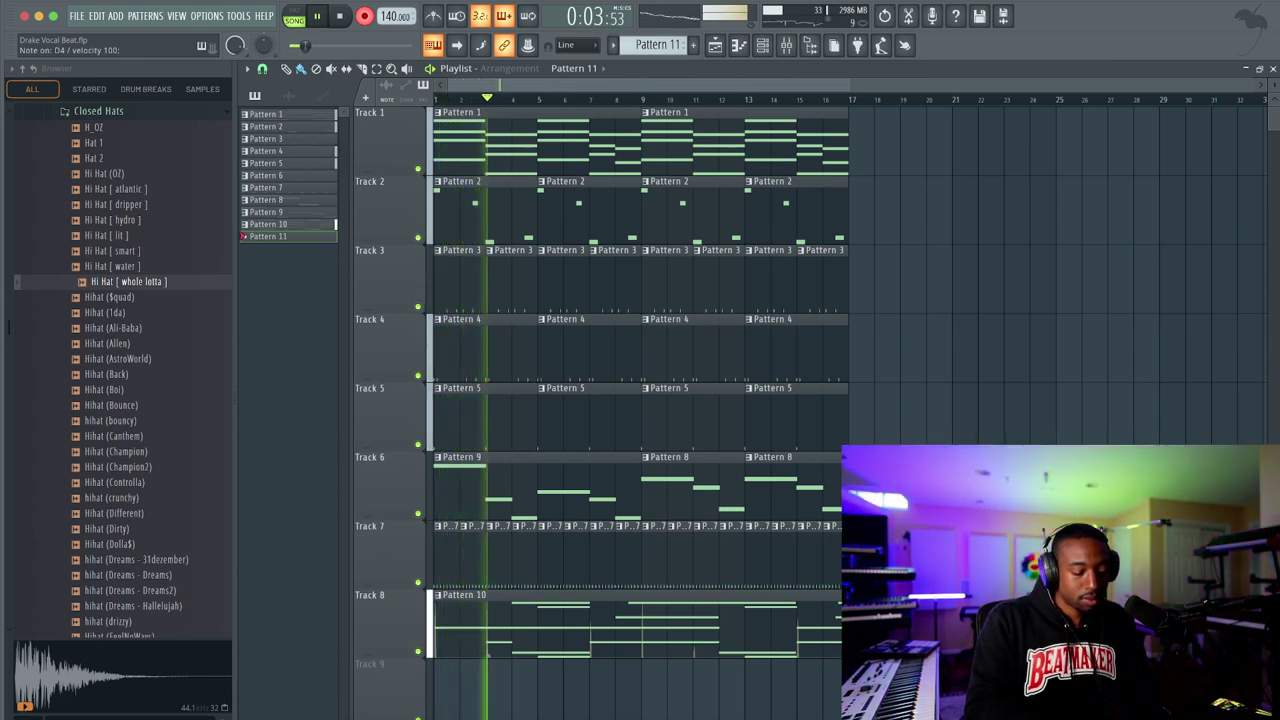
key("space")
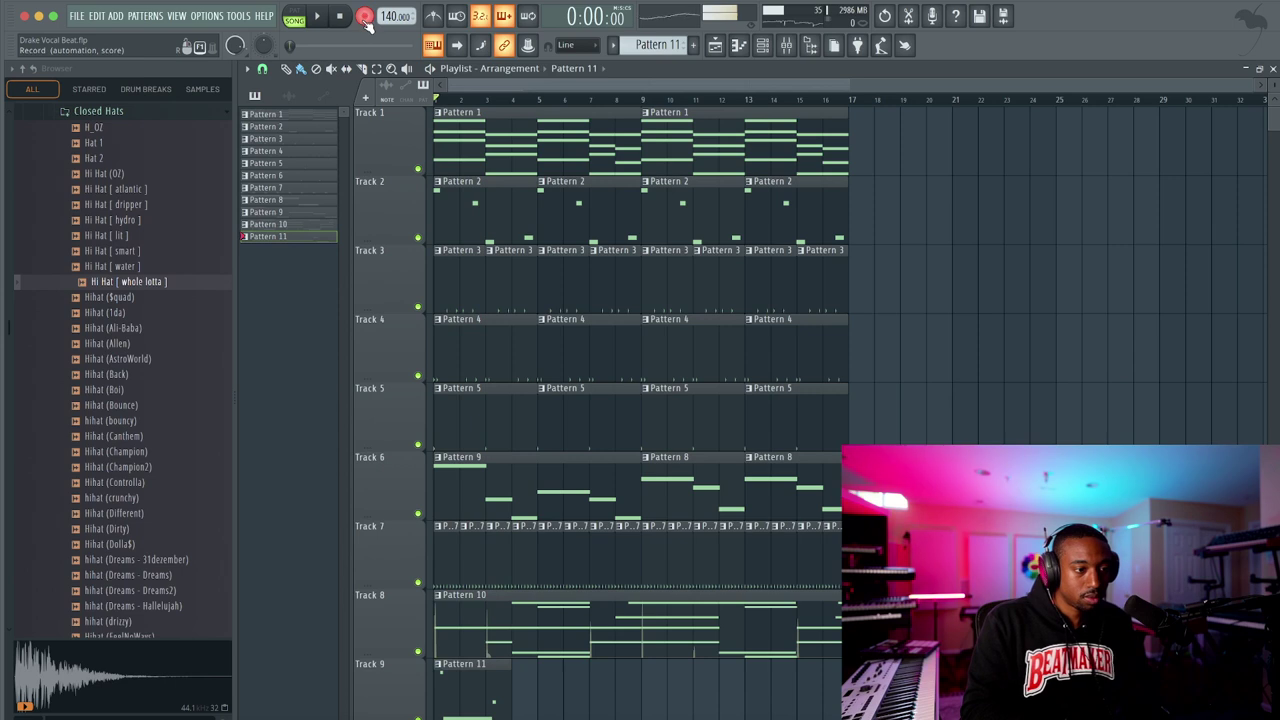
left_click(366, 17)
Play back the arrangement and check the Omnisphere channel and its mixer track levels
key("space")
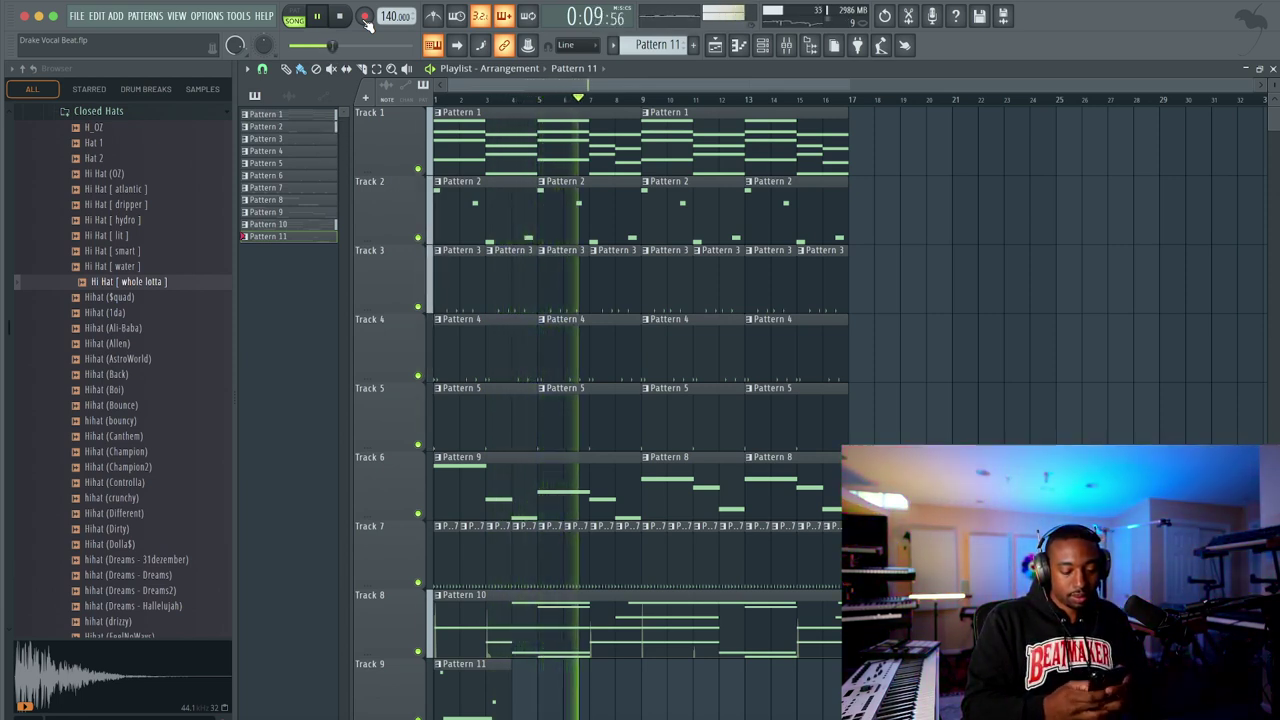
left_click(762, 45)
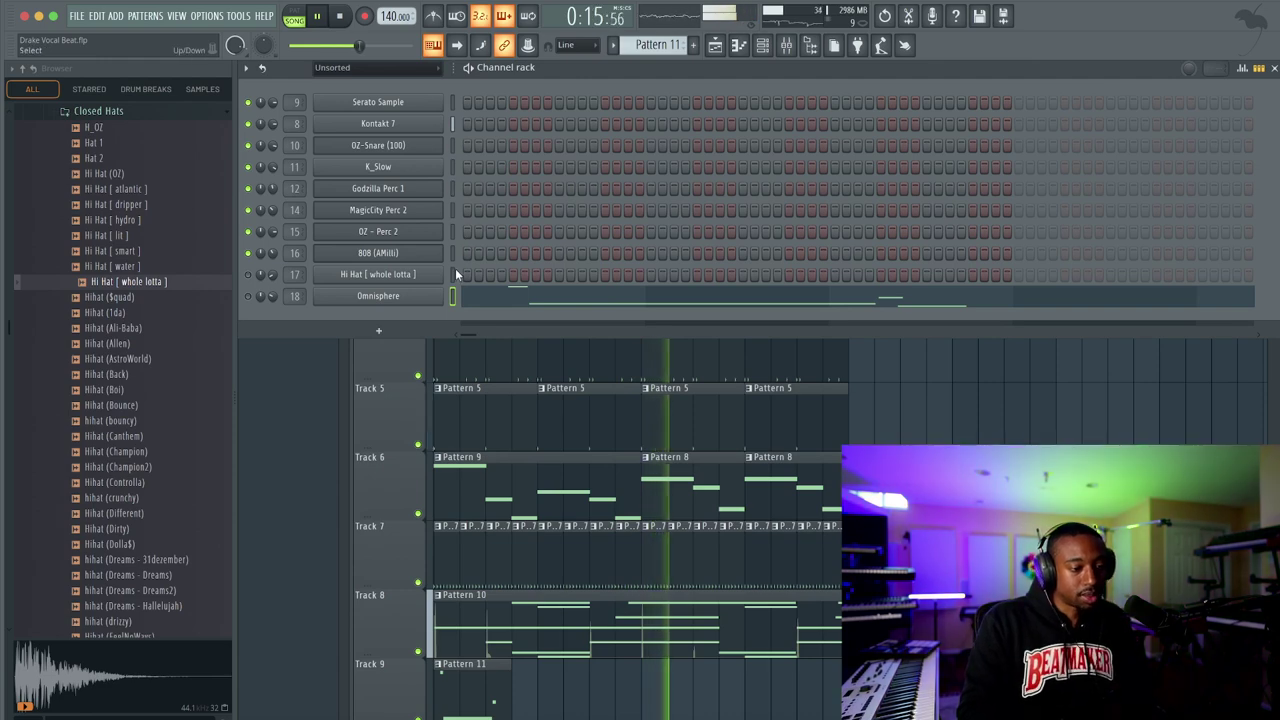
left_click(800, 48)
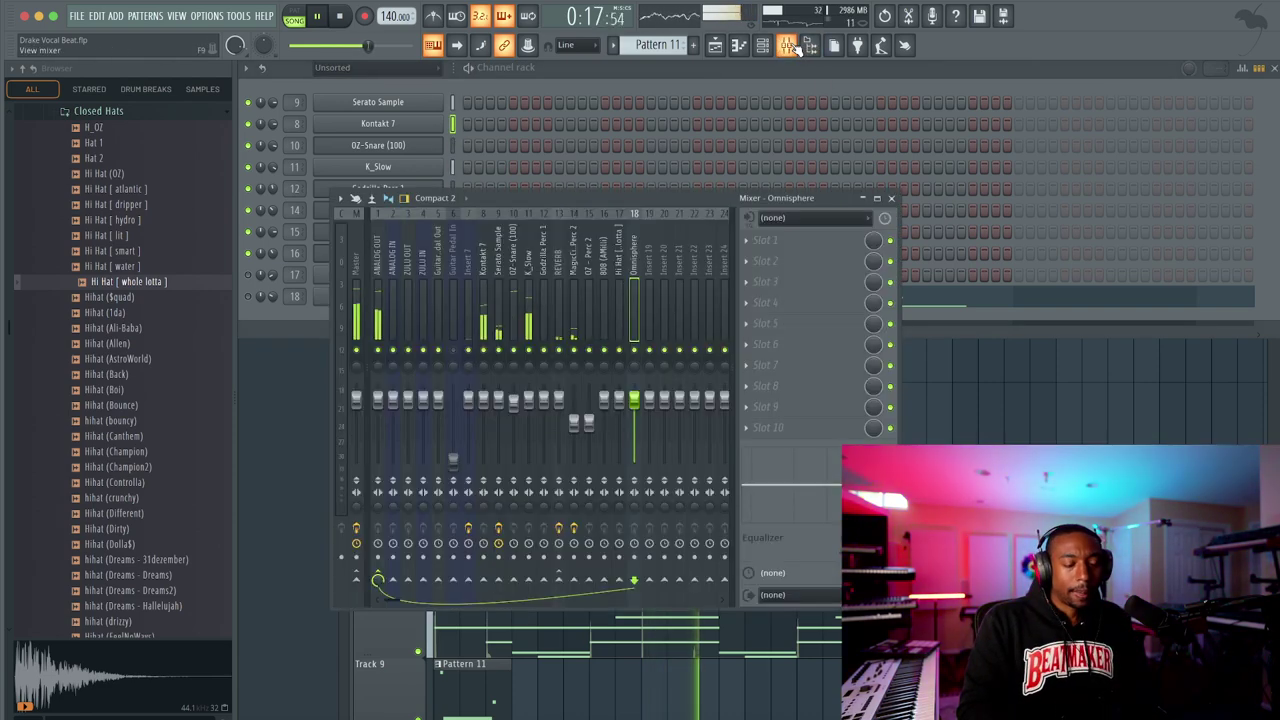
left_click(893, 198)
left_click(1274, 68)
scroll(789, 451, "down", 3)
scroll(789, 451, "up", 3)
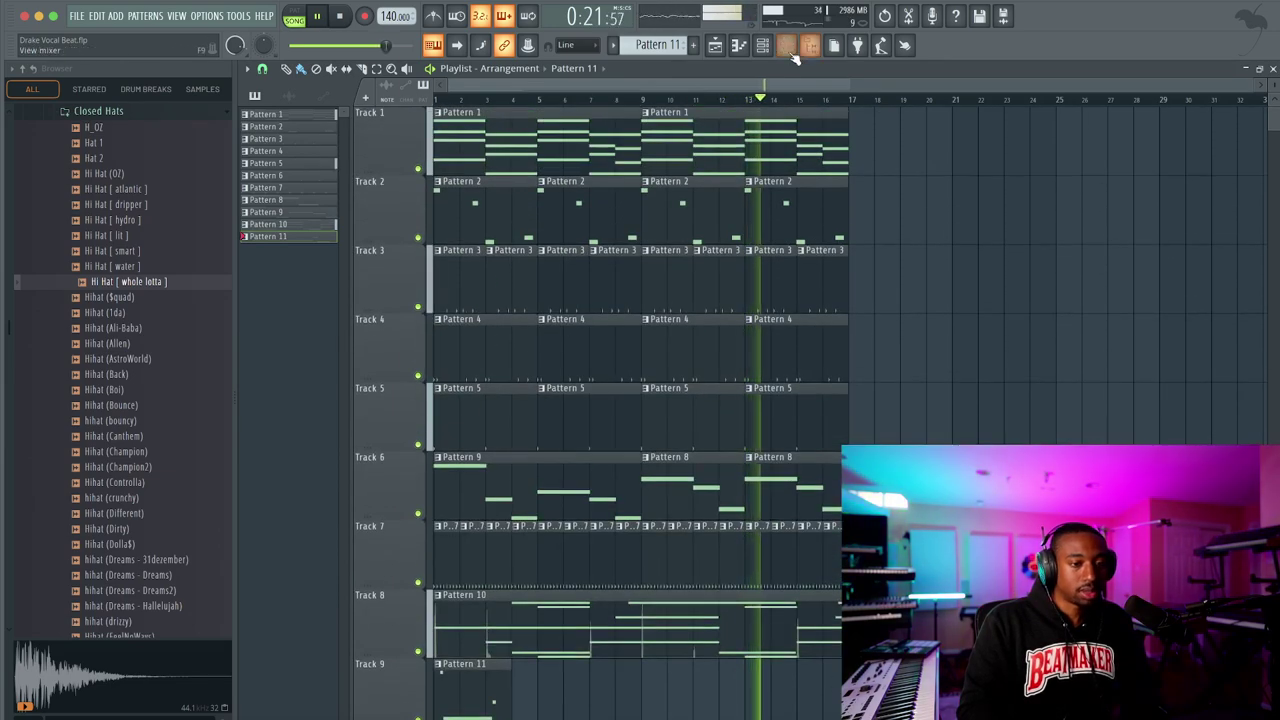
Send the Kontakt 7 mixer track to the REVERB track and close the mixer
left_click(800, 48)
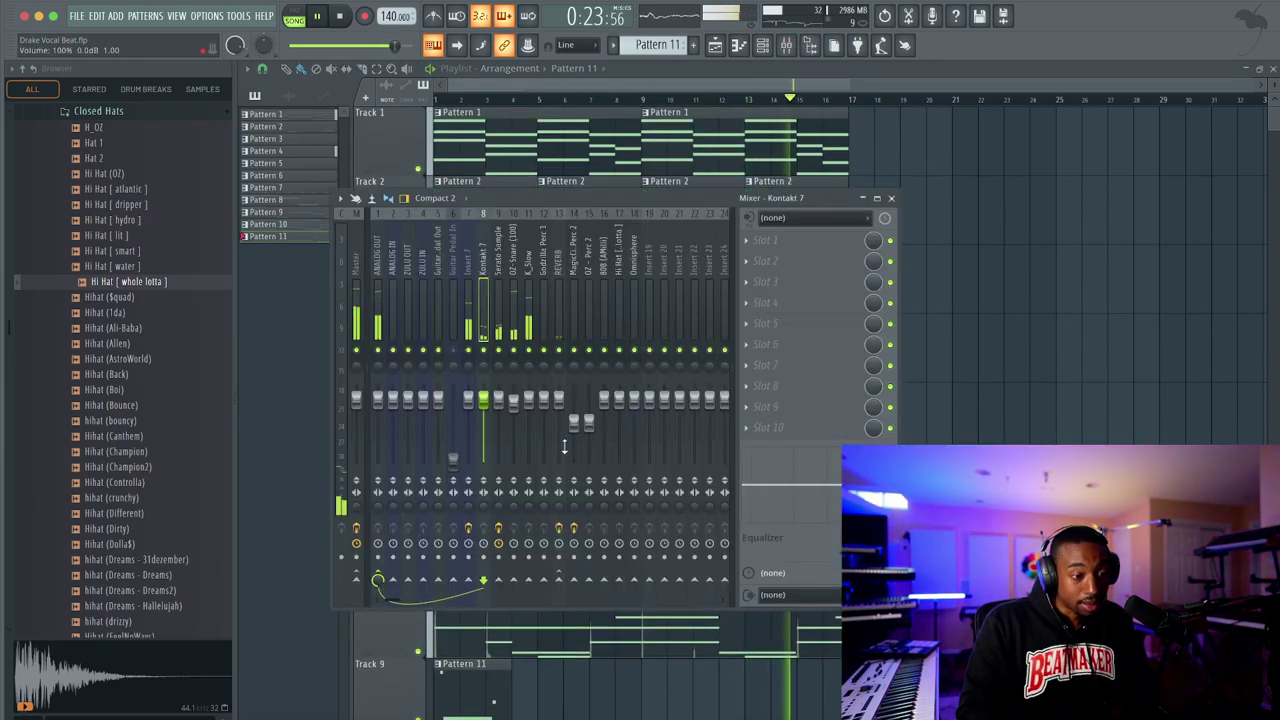
left_click(557, 579)
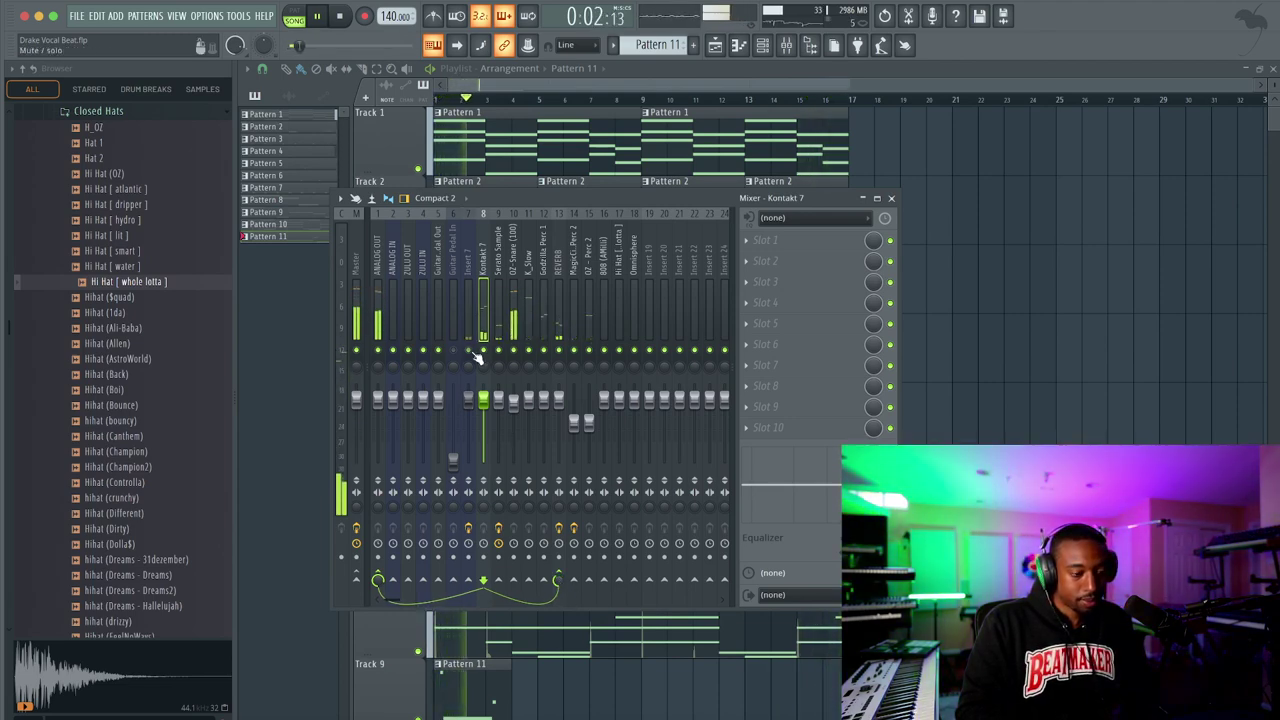
right_click(891, 414)
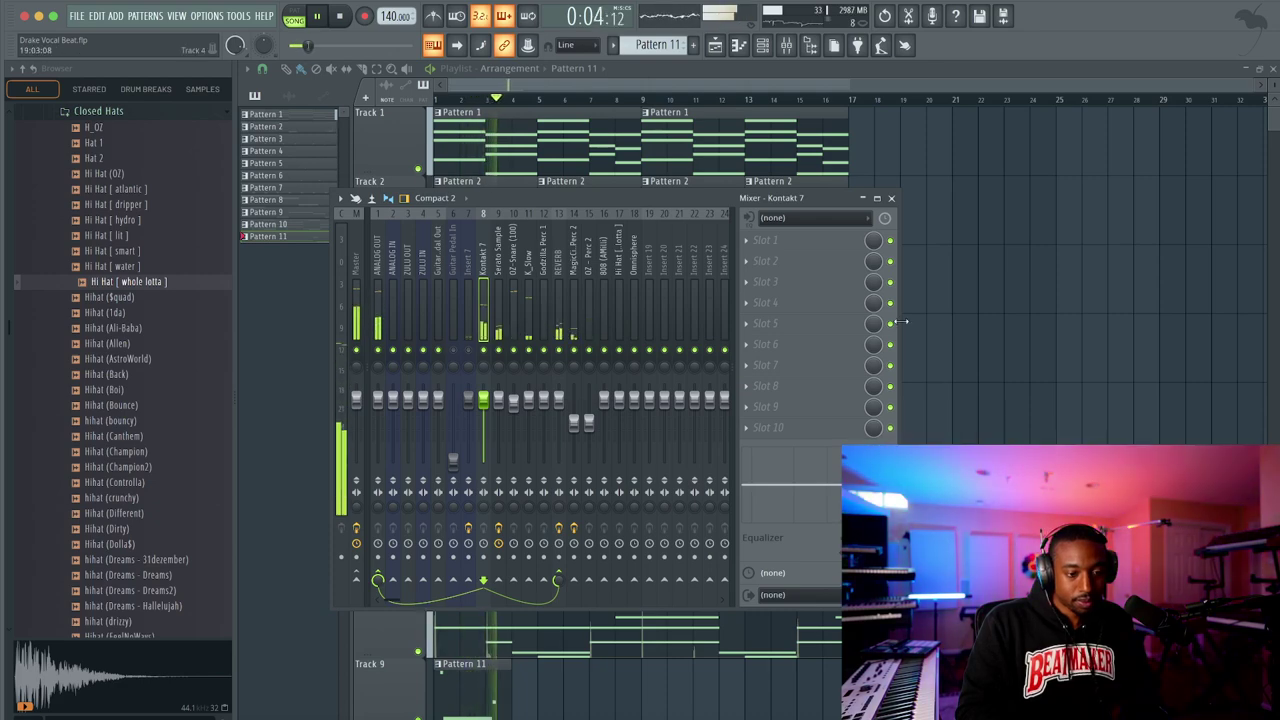
key("F9")
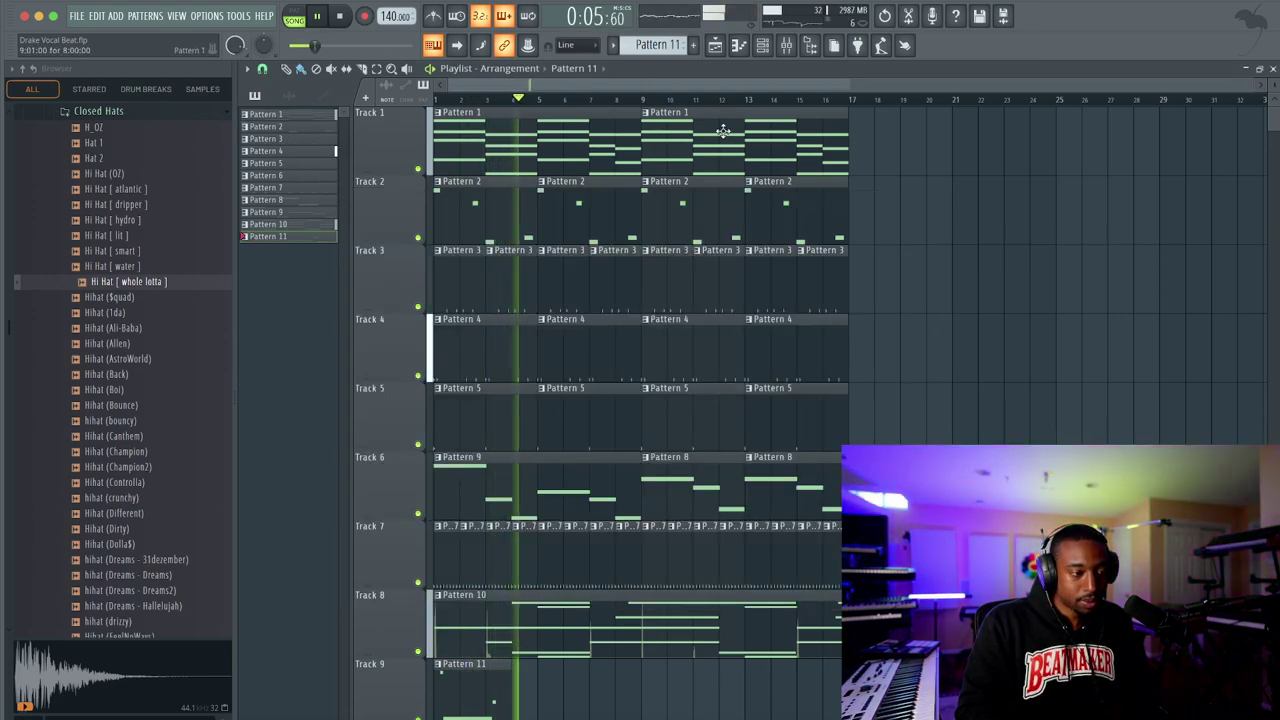
Hide the browser and inspect the K_Slow channel's miscellaneous settings during playback
left_click(810, 45)
left_click(763, 46)
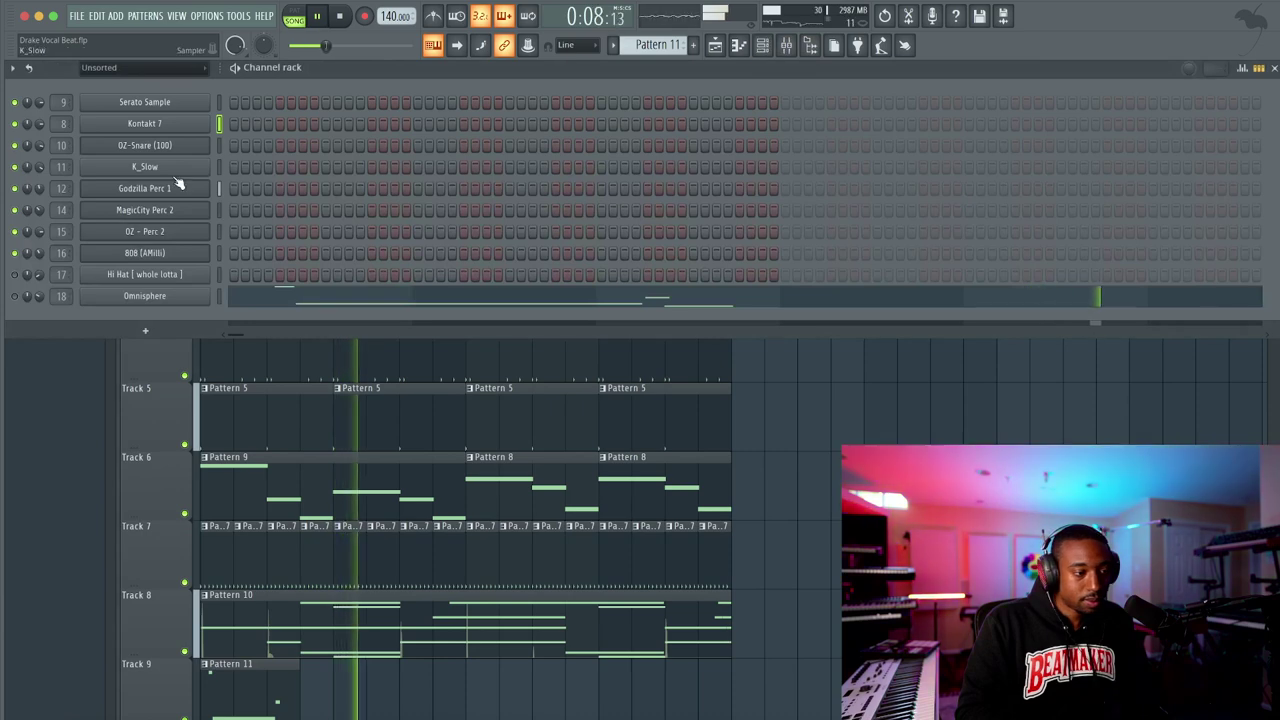
left_click(148, 167)
left_click(163, 201)
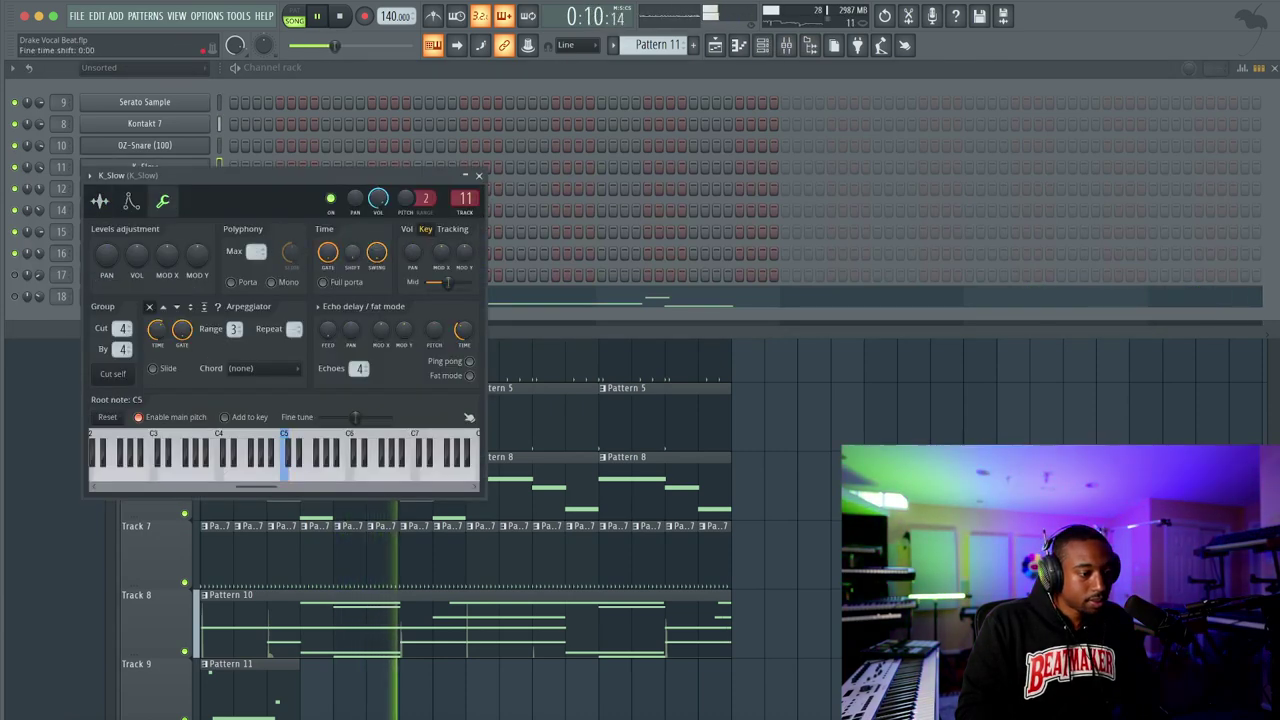
left_click(479, 177)
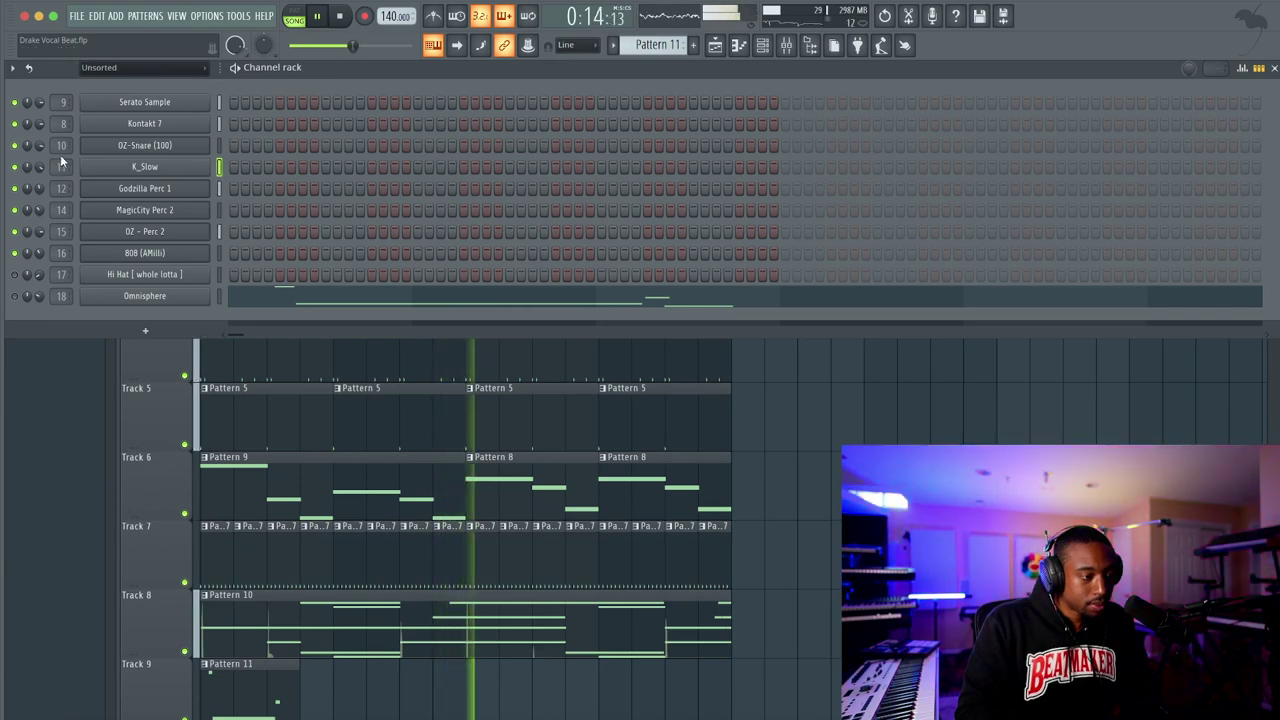
key("F6")
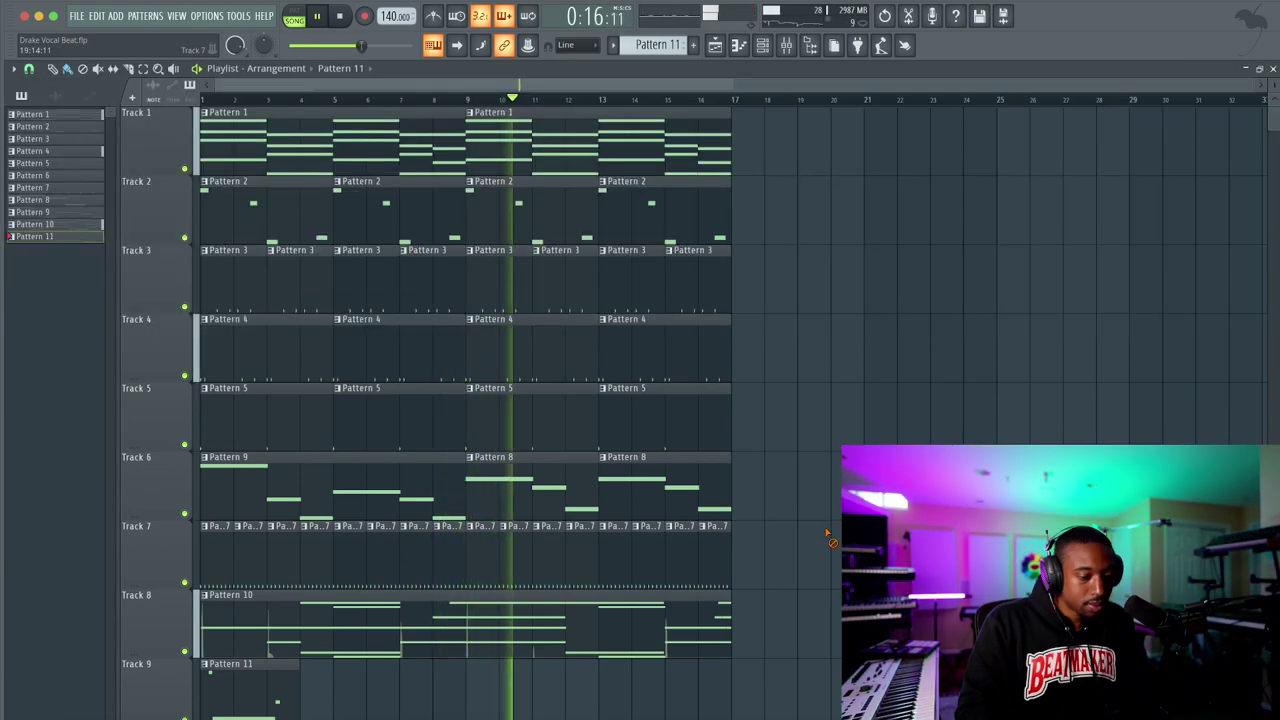
Unmute the Omnisphere channel and play the arrangement with Pattern 11 from the start
scroll(757, 449, "down", 4)
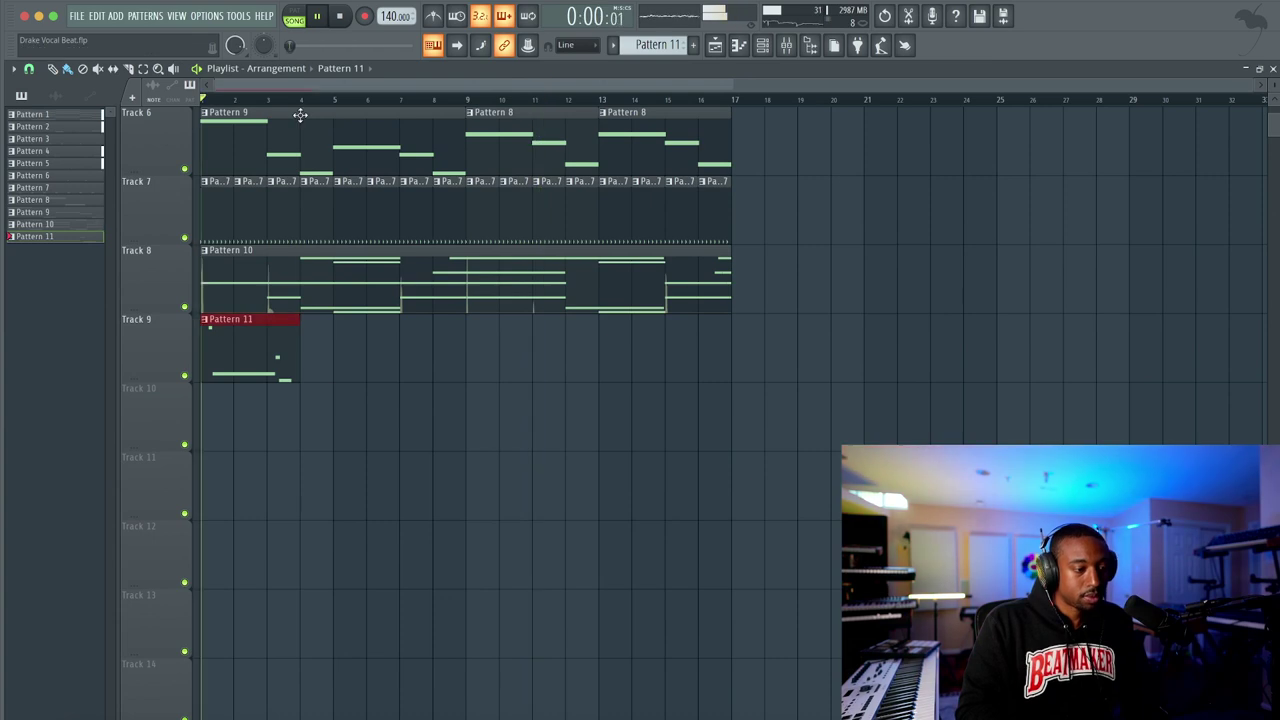
left_click(317, 16)
left_click(342, 18)
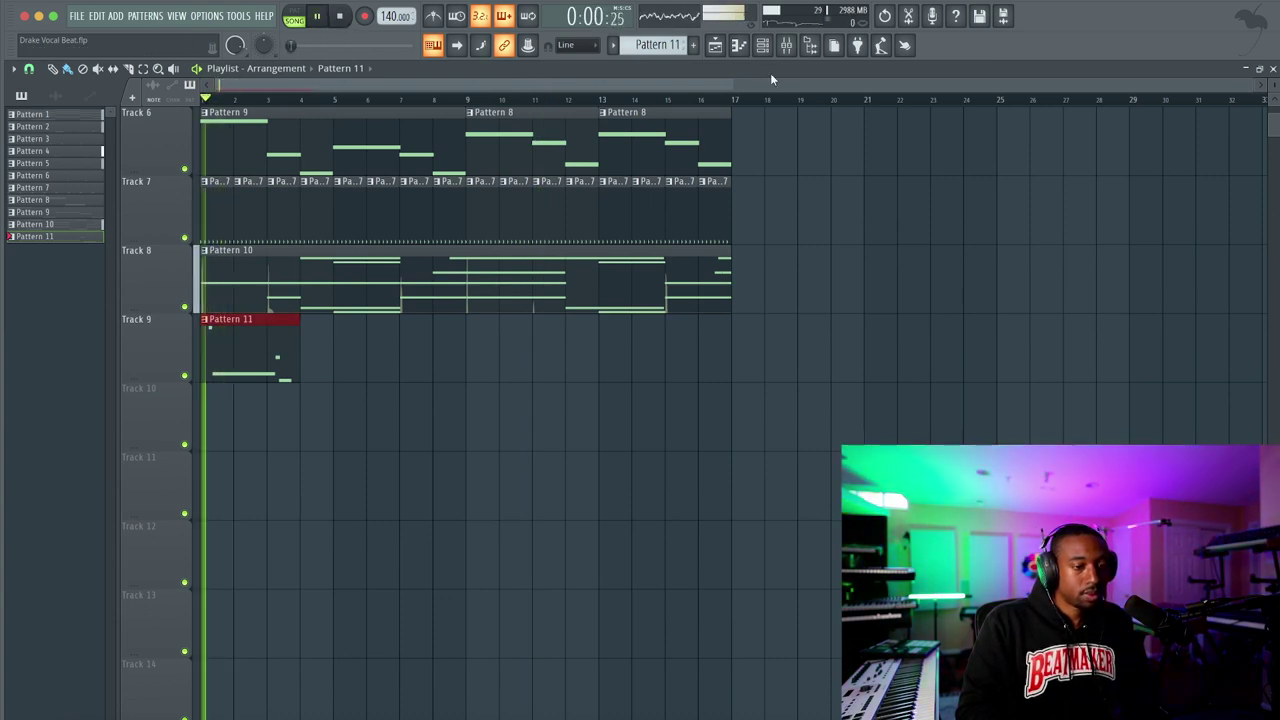
key("space")
left_click(762, 46)
key("space")
key("F6")
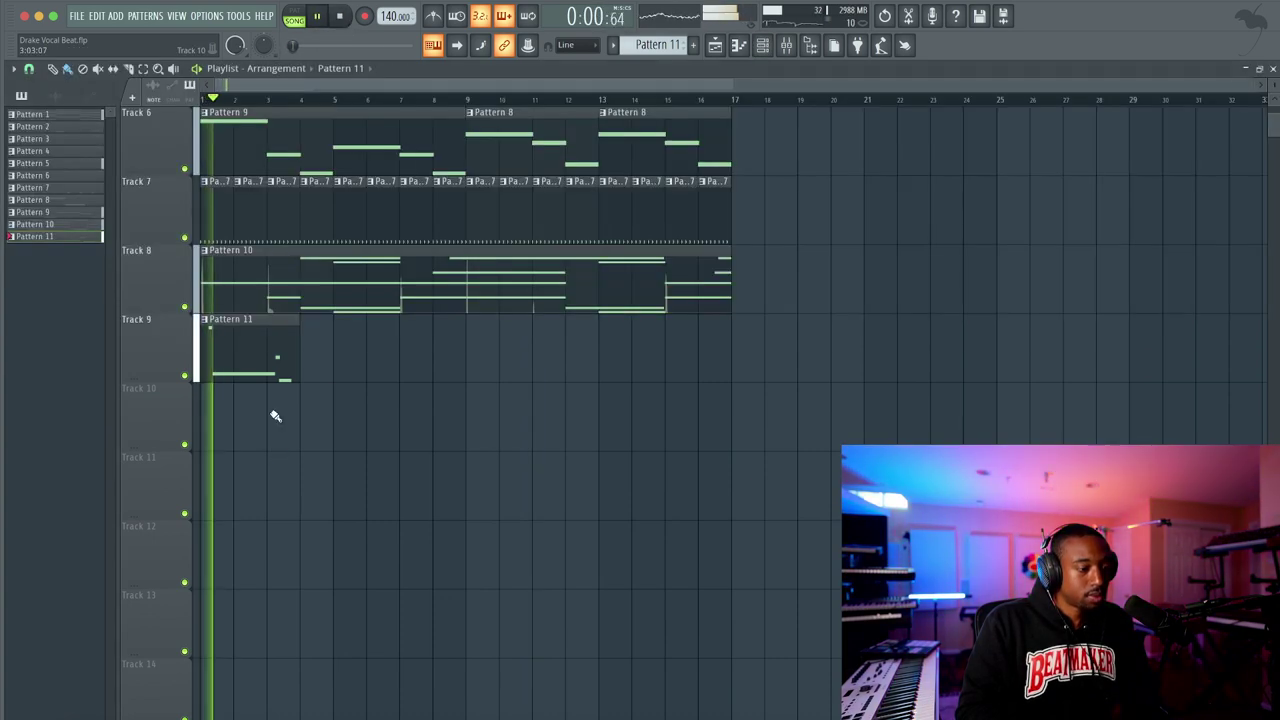
Audition the recorded Omnisphere notes of Pattern 11 in the piano roll, then return to the playlist
double_click(225, 352)
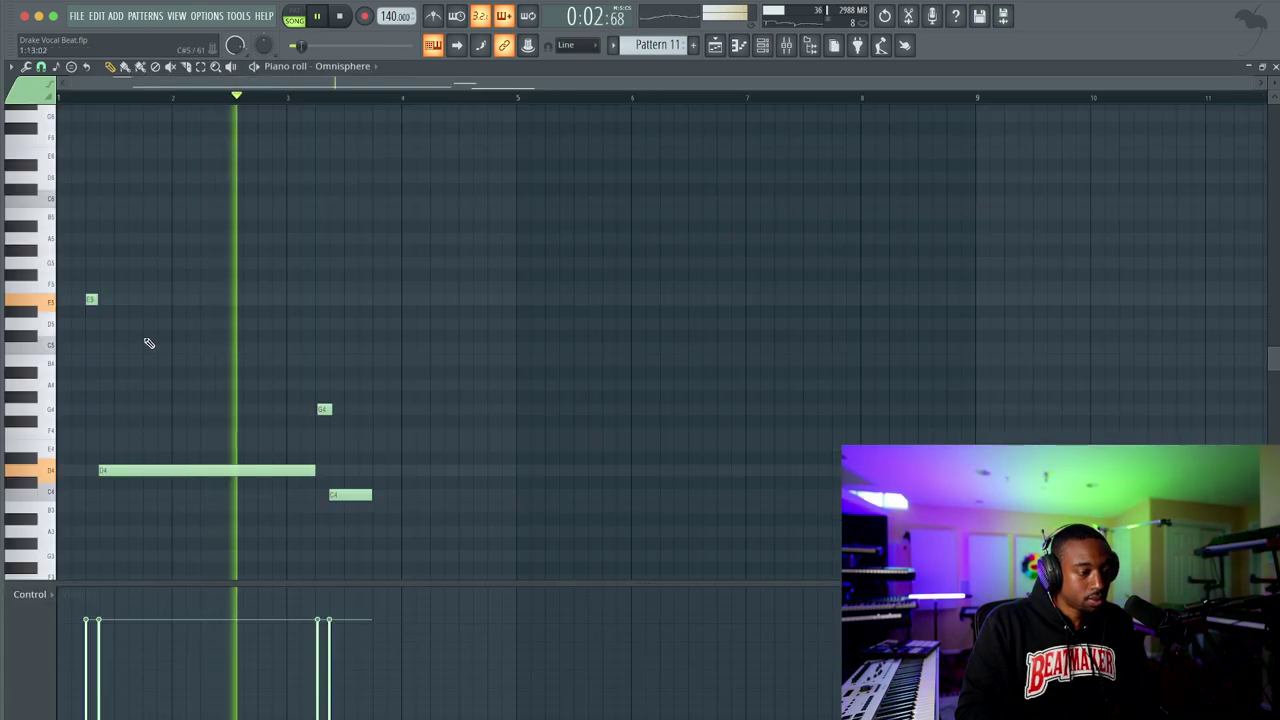
key("space")
key("space")
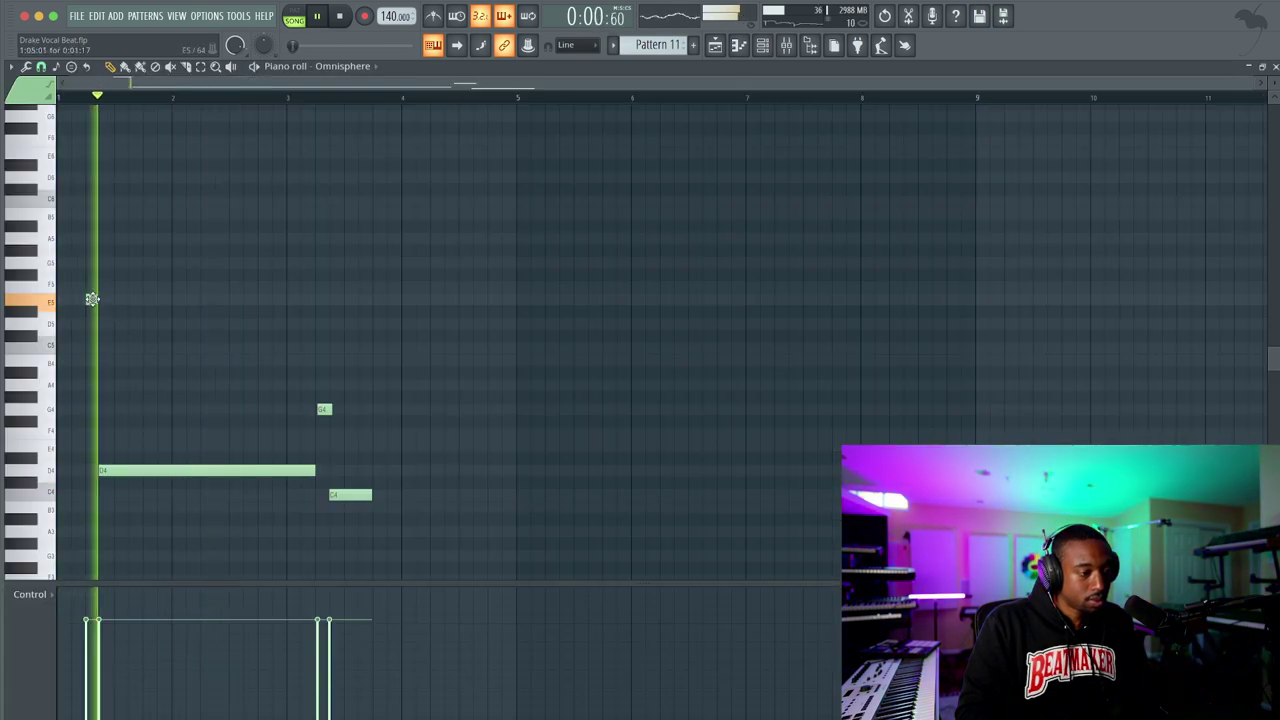
left_click(715, 46)
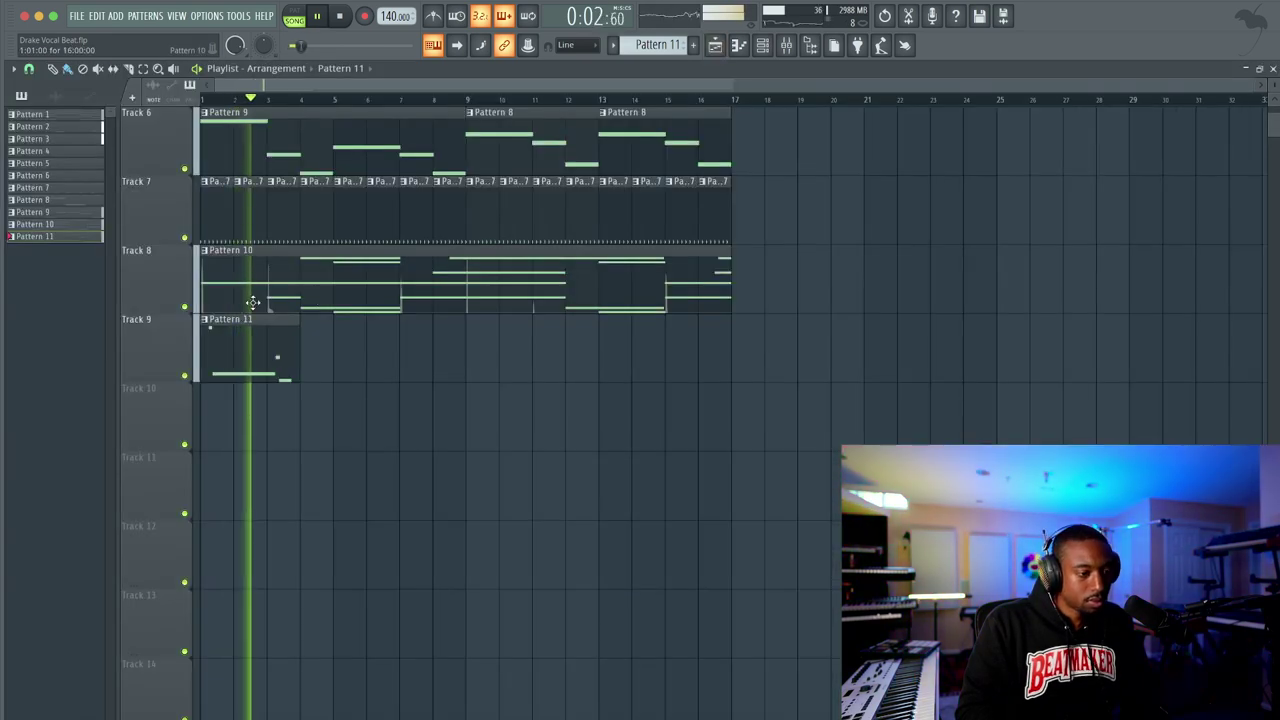
Delete the Pattern 9 clip from Track 6 in the playlist
left_click(763, 46)
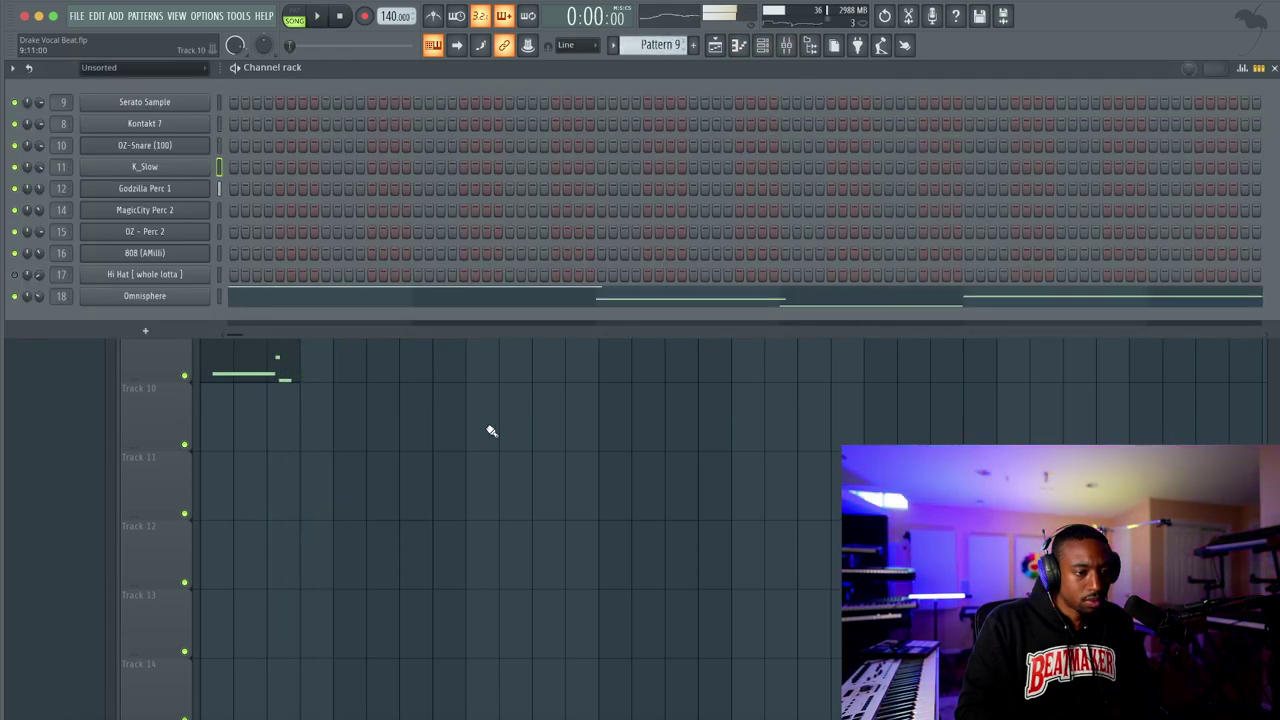
key("F6")
scroll(254, 299, "up", 5)
right_click(252, 486)
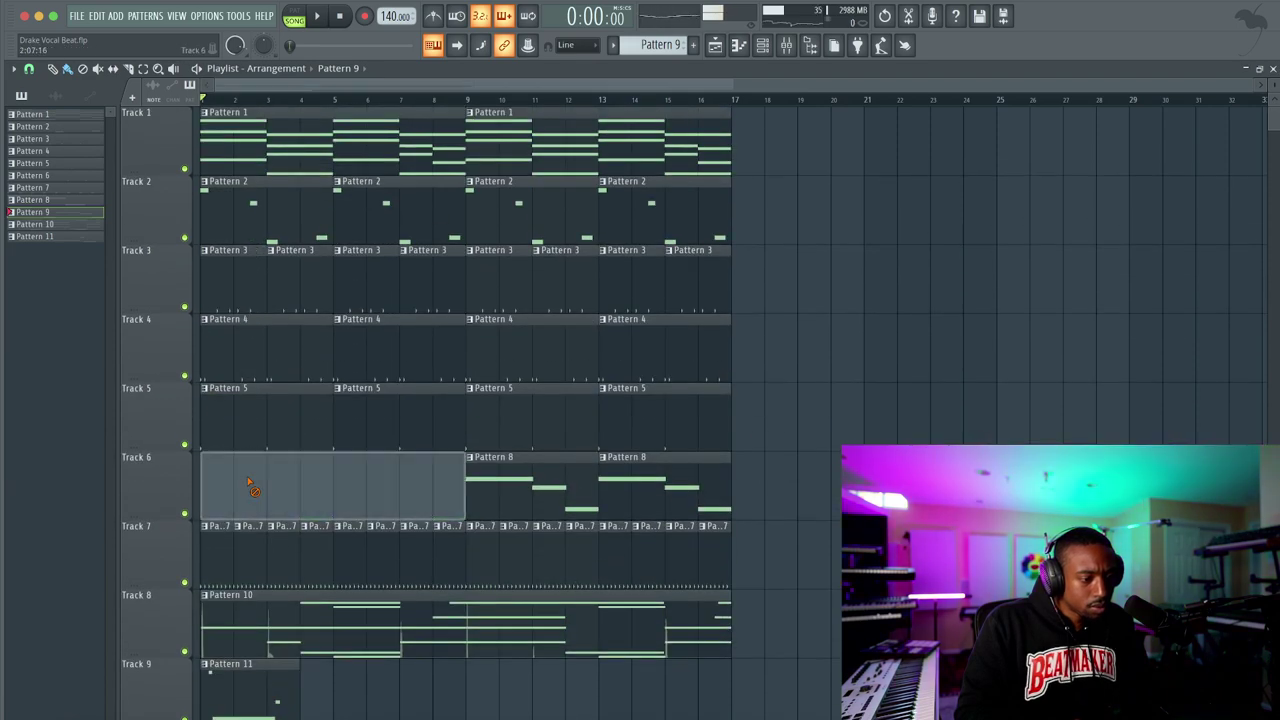
Reopen Pattern 11's Omnisphere notes in the piano roll, transpose them all up one octave and play them back
key("space")
scroll(333, 487, "down", 3)
double_click(280, 492)
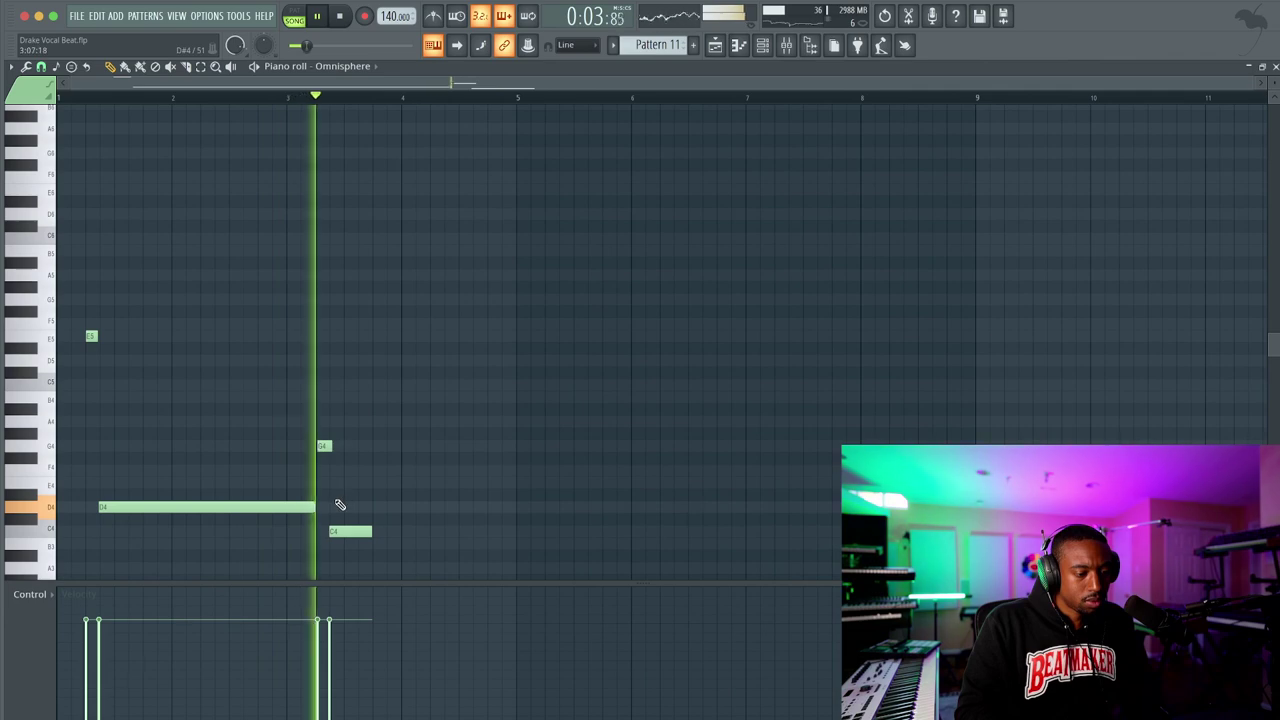
key("space")
scroll(355, 495, "down", 5)
key("space")
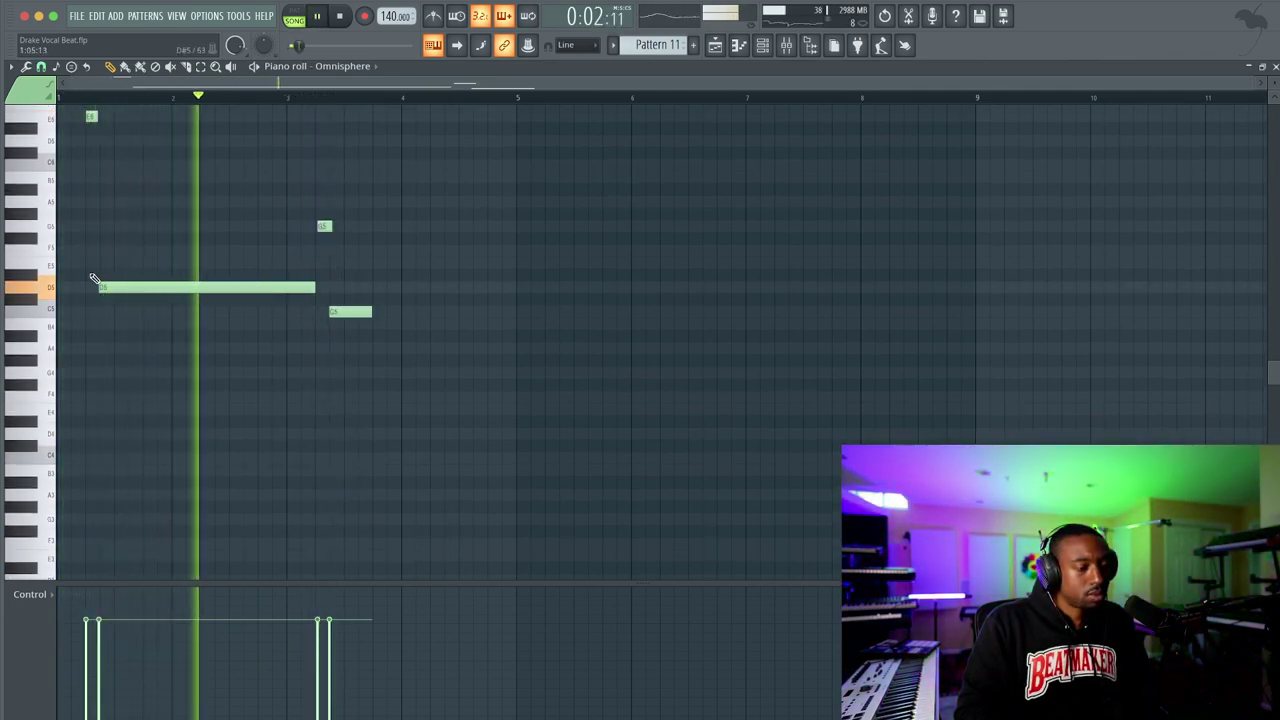
Lower the last Omnisphere note to A4, lengthen it to bar 6 and audition it
key("space")
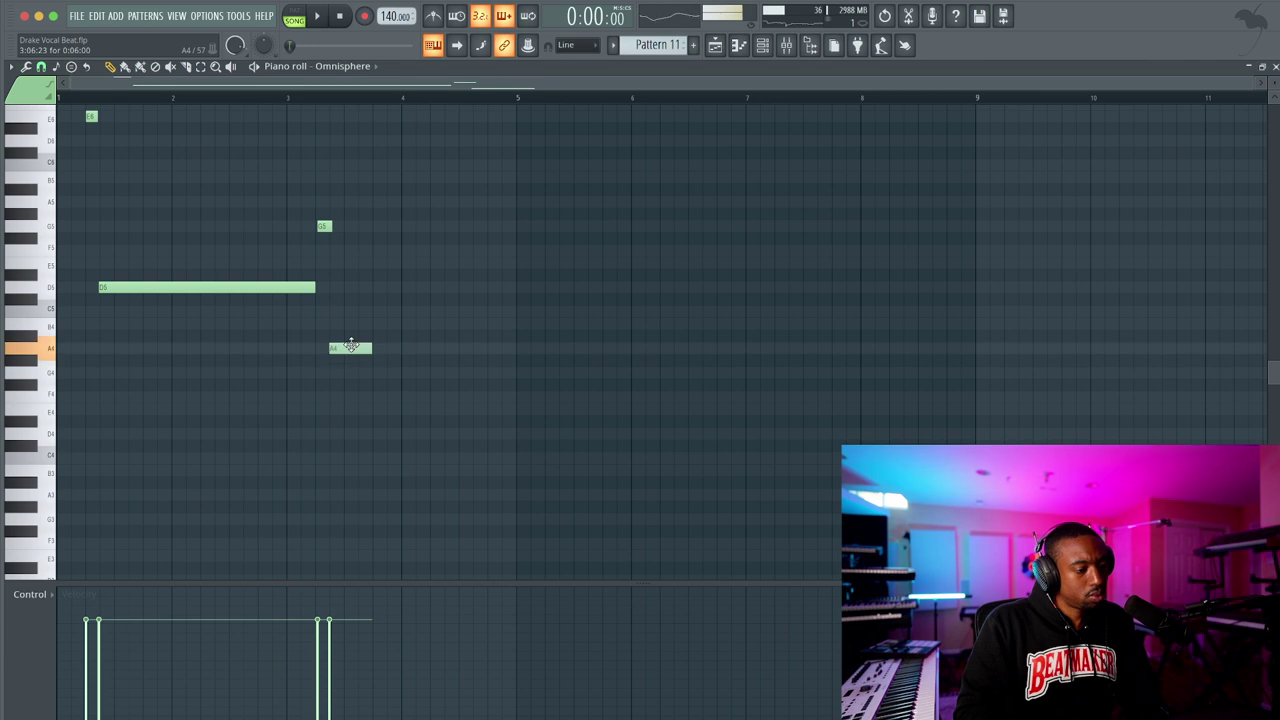
left_click_drag(371, 348, 623, 344)
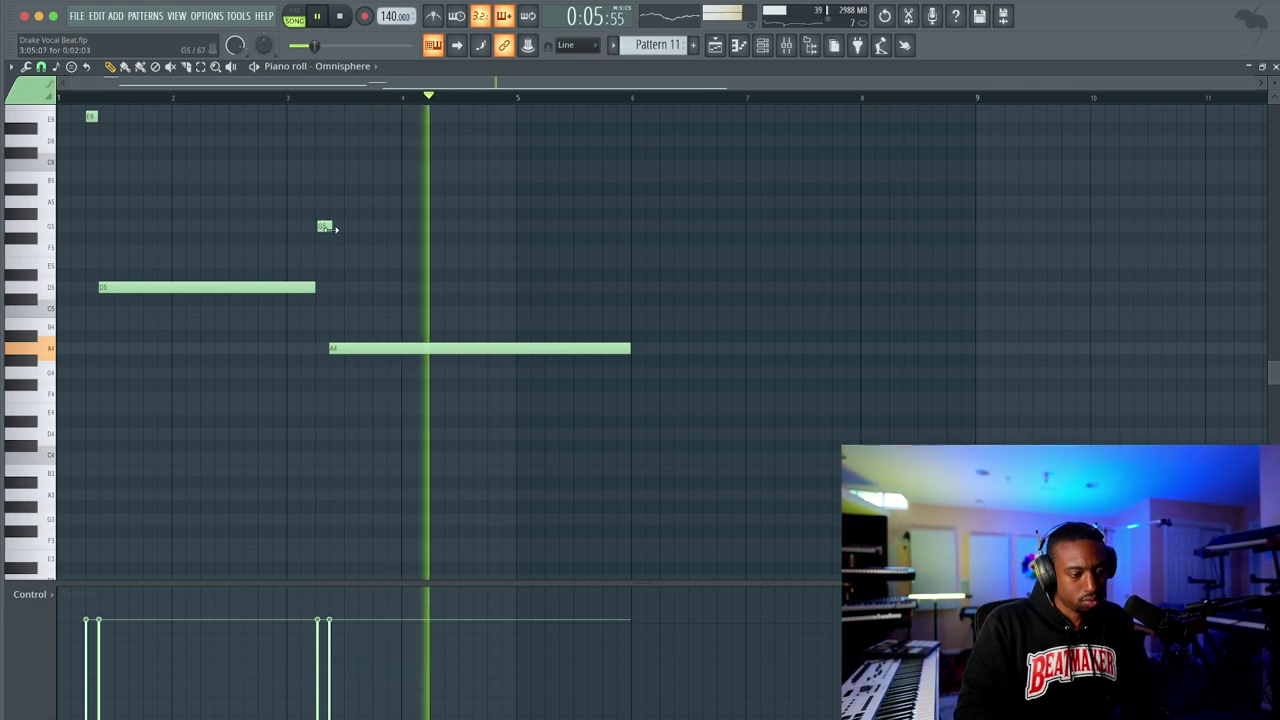
key("space")
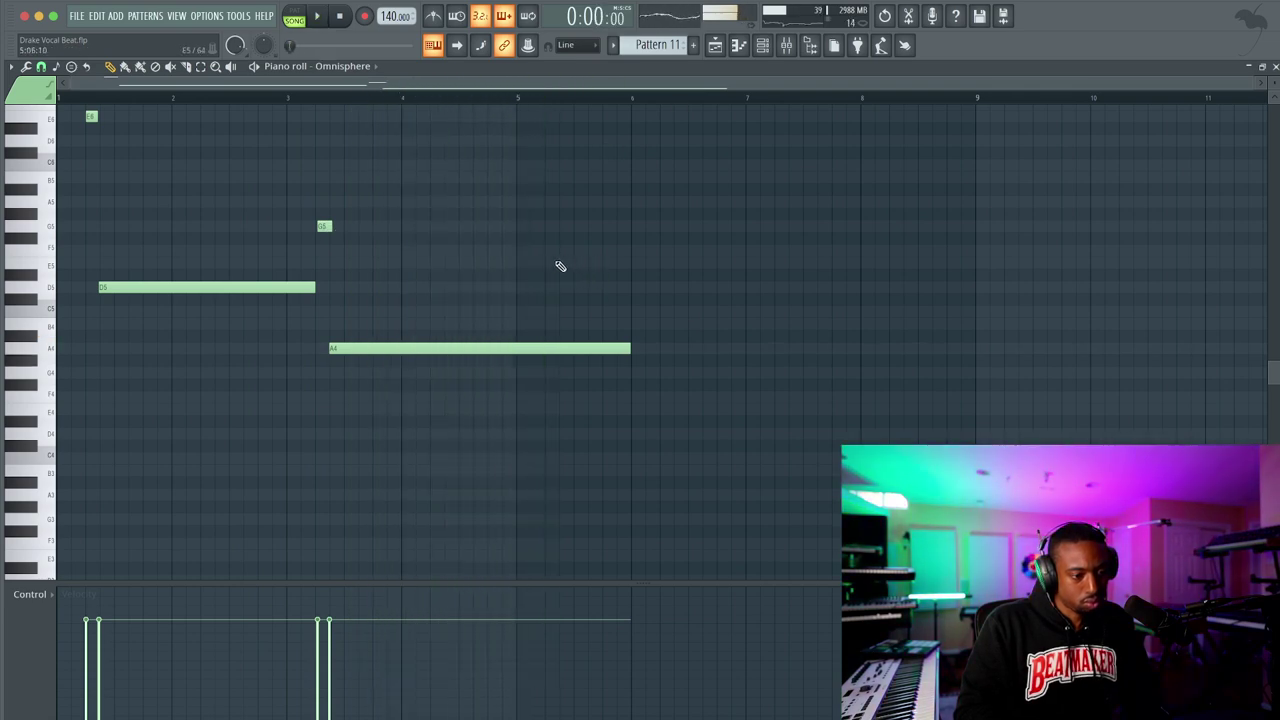
Add a short C5 note shortly after bar 5, shift it slightly earlier and audition its timing
left_click_drag(552, 310, 552, 315)
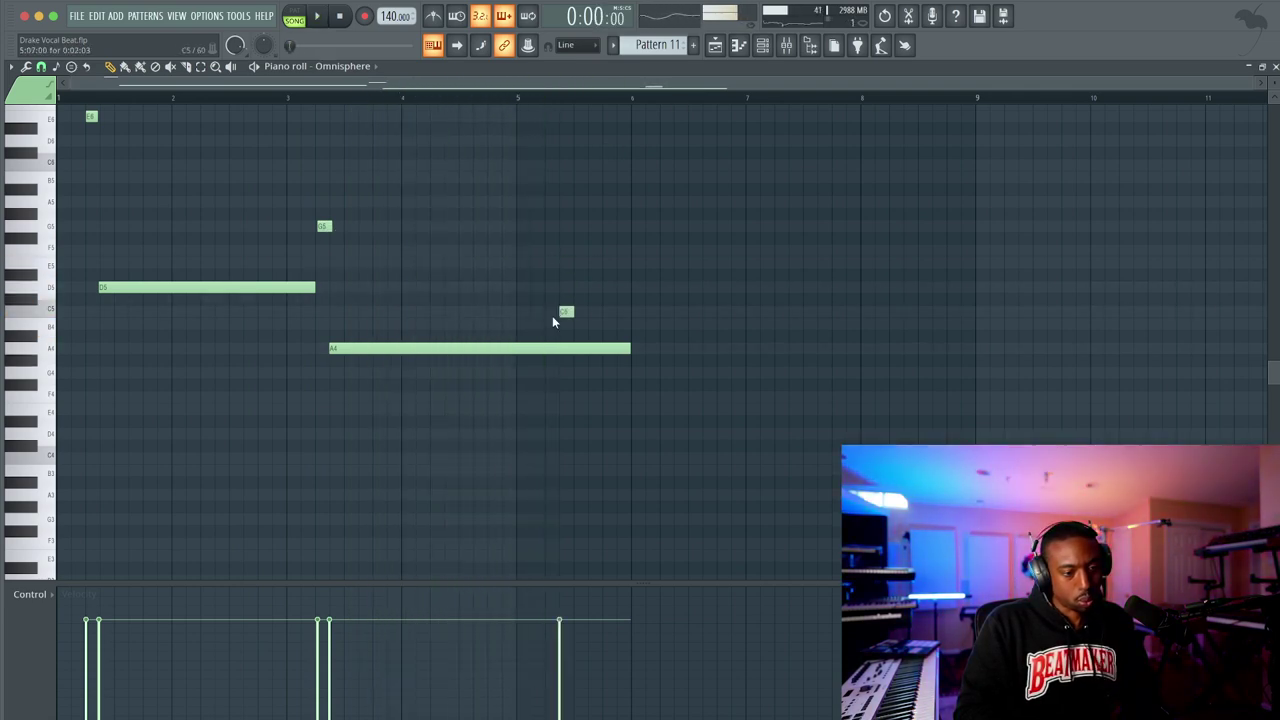
key("space")
key("space")
left_click_drag(566, 311, 552, 311)
key("space")
key("space")
Add a long G4 note directly after the short C5, ending at bar 7, and play it back
left_click(558, 408)
left_click_drag(557, 391, 564, 364)
key("space")
key("space")
Place a long note at bar 7 on A3 and play the melody back
key("space")
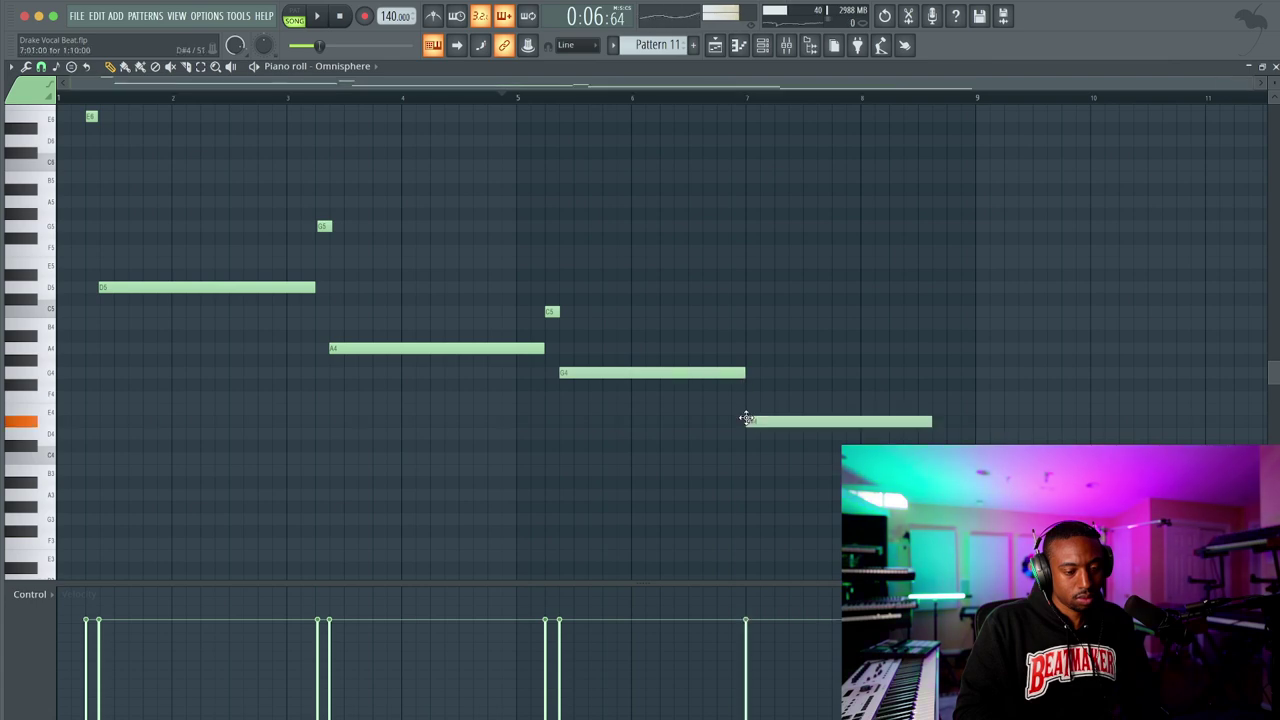
left_click_drag(745, 487, 743, 494)
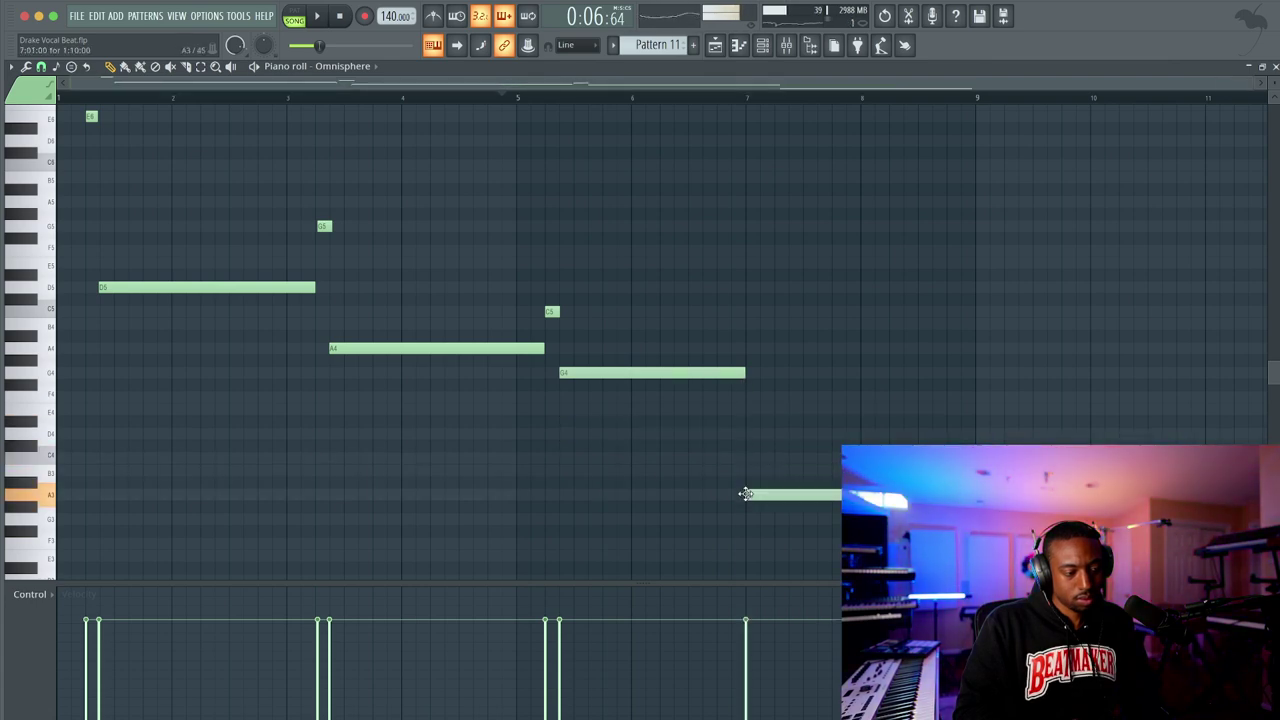
key("space")
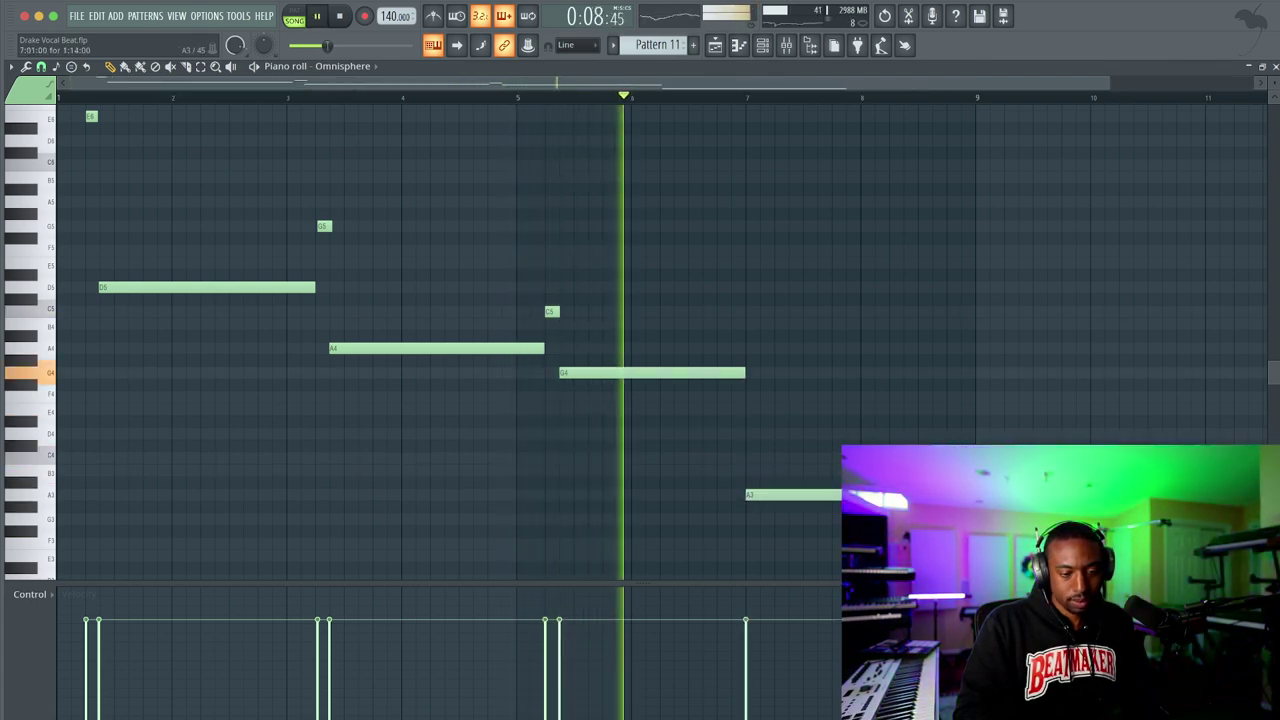
Leave the Omnisphere piano roll and place a second Pattern 11 clip at bar 9 on Track 9 of the playlist
left_click(1275, 69)
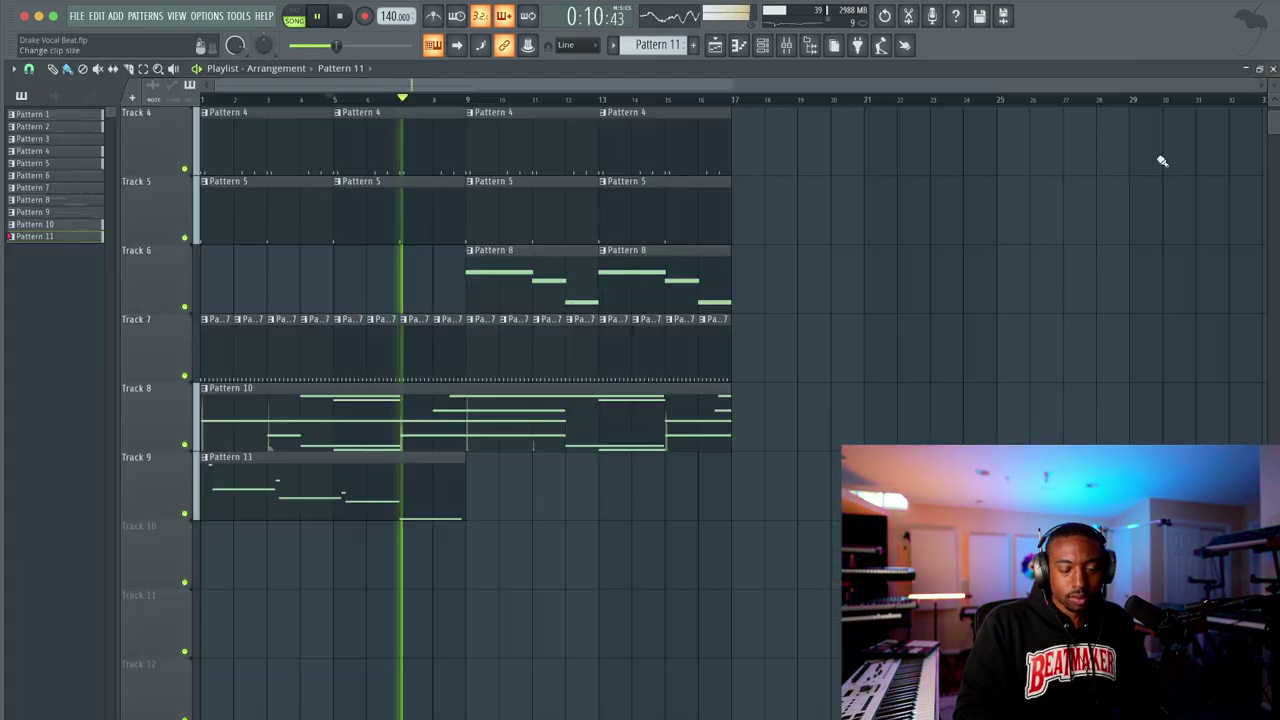
left_click(474, 470)
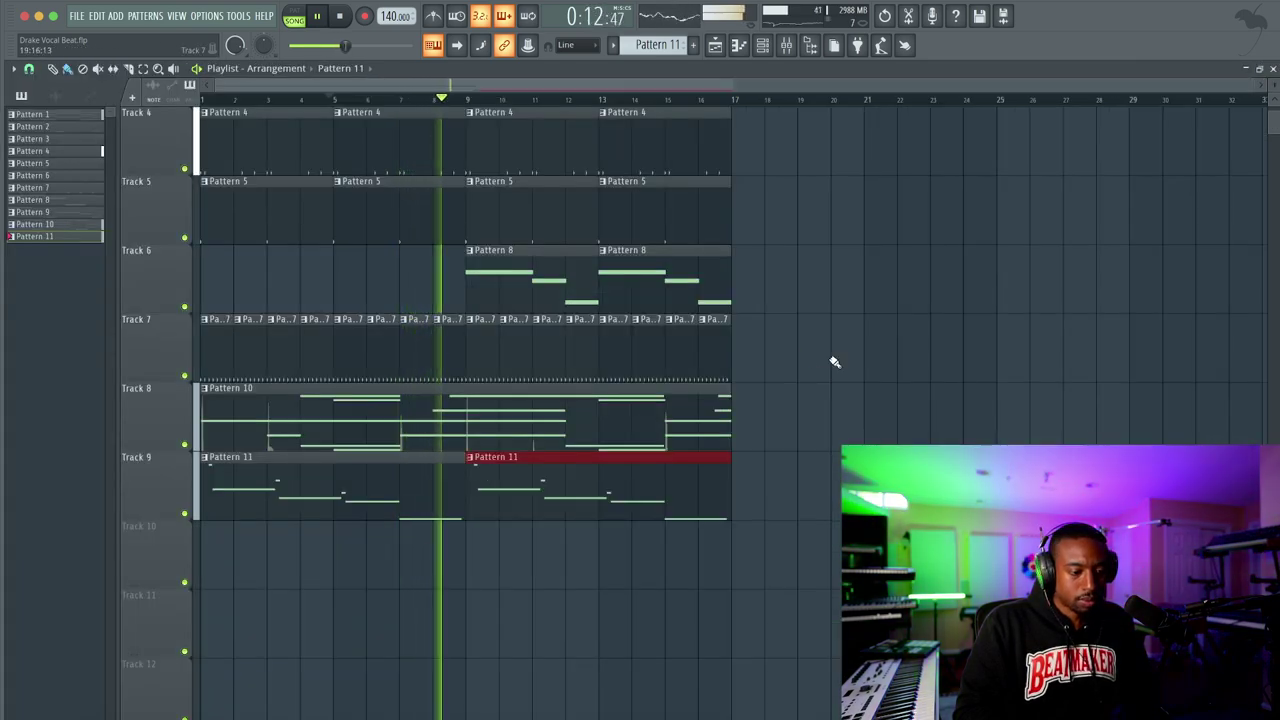
scroll(790, 240, "up", 3)
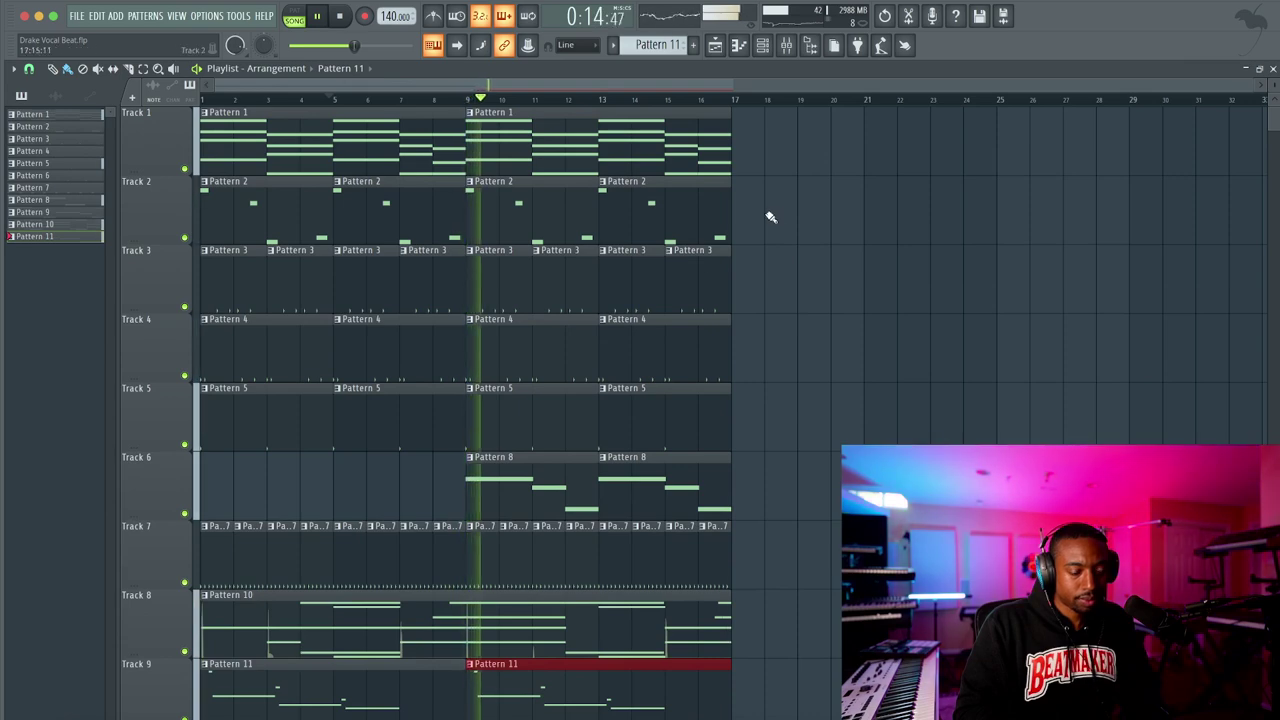
scroll(821, 287, "down", 3)
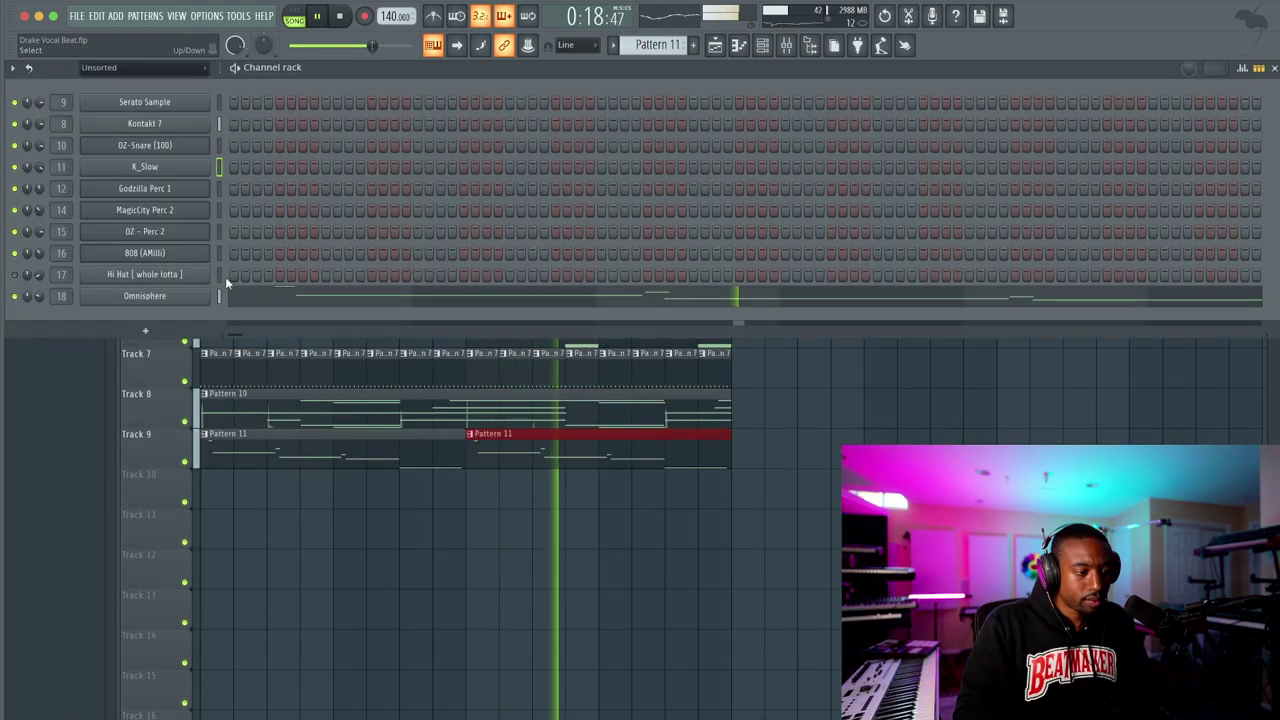
Show the browser and check the track levels in the mixer
left_click(809, 45)
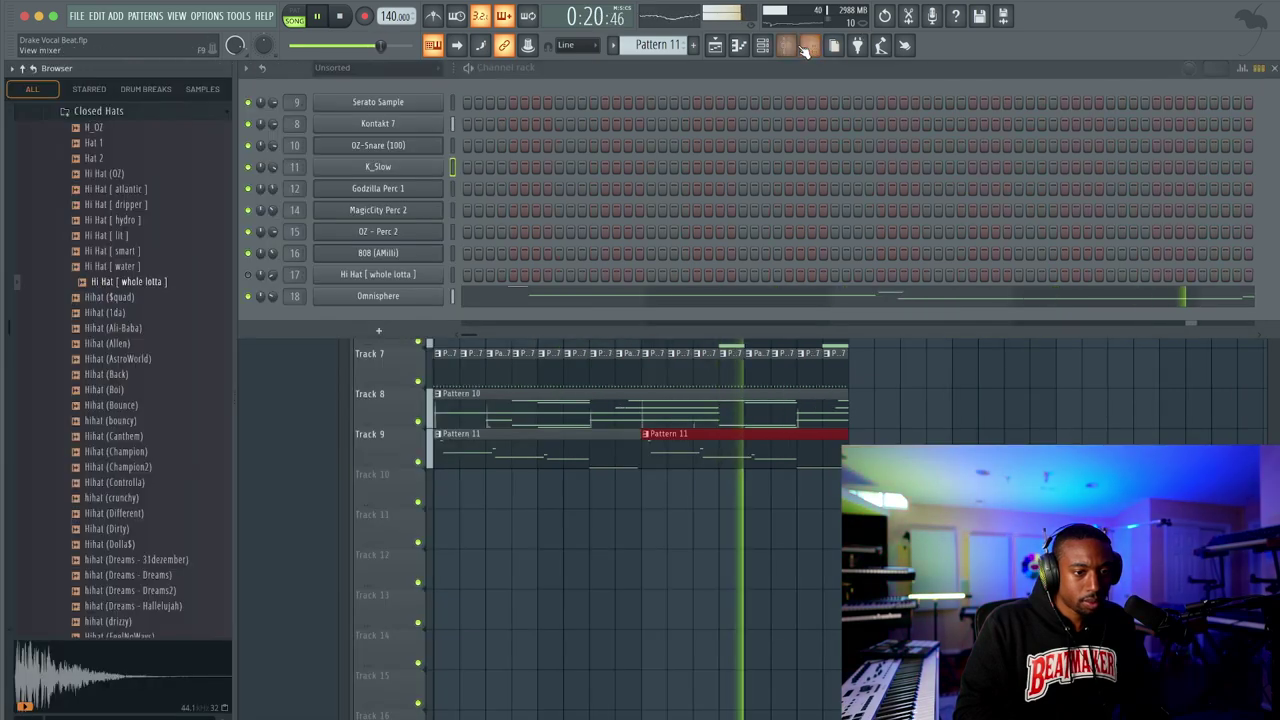
key("F9")
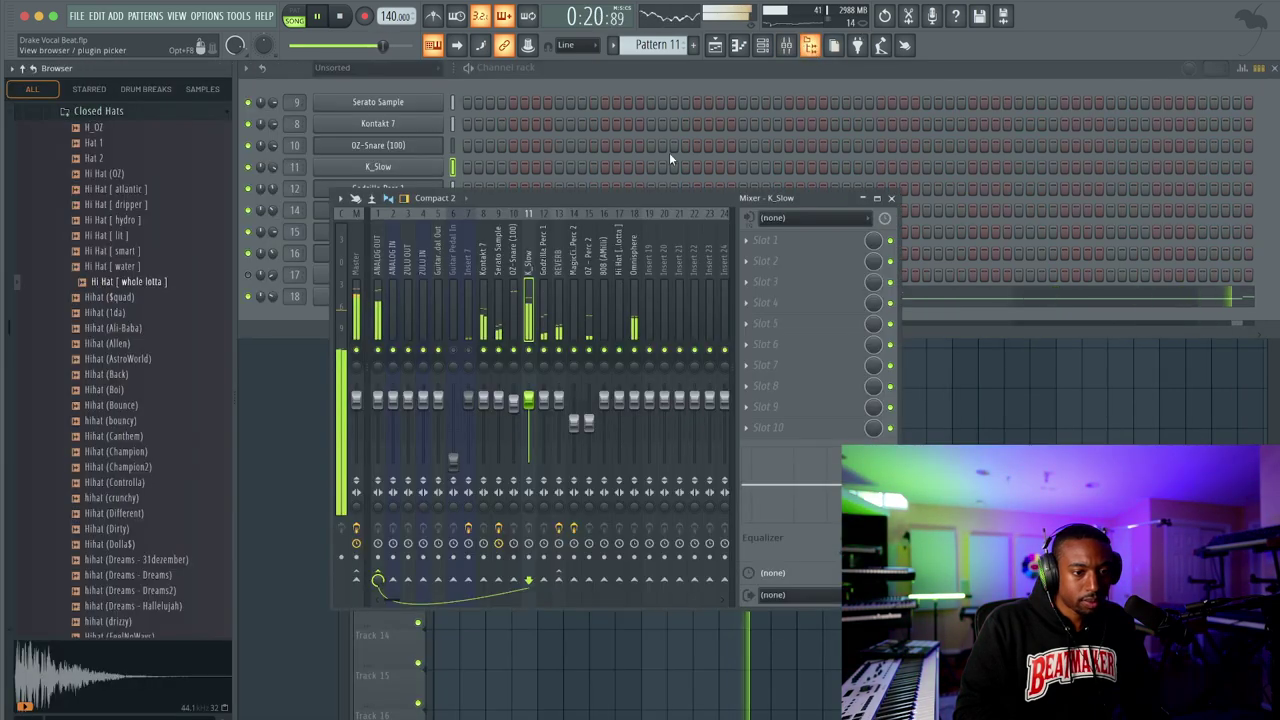
left_click(893, 201)
left_click(387, 322)
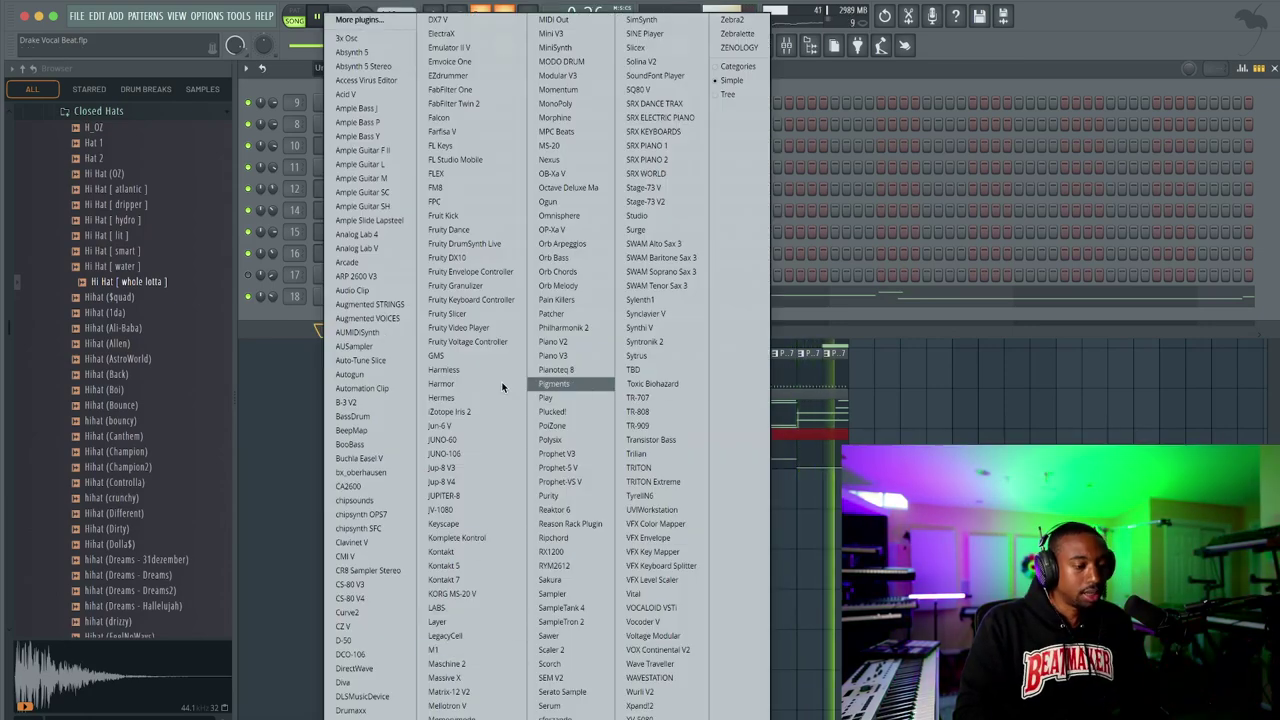
left_click(299, 330)
left_click(299, 325)
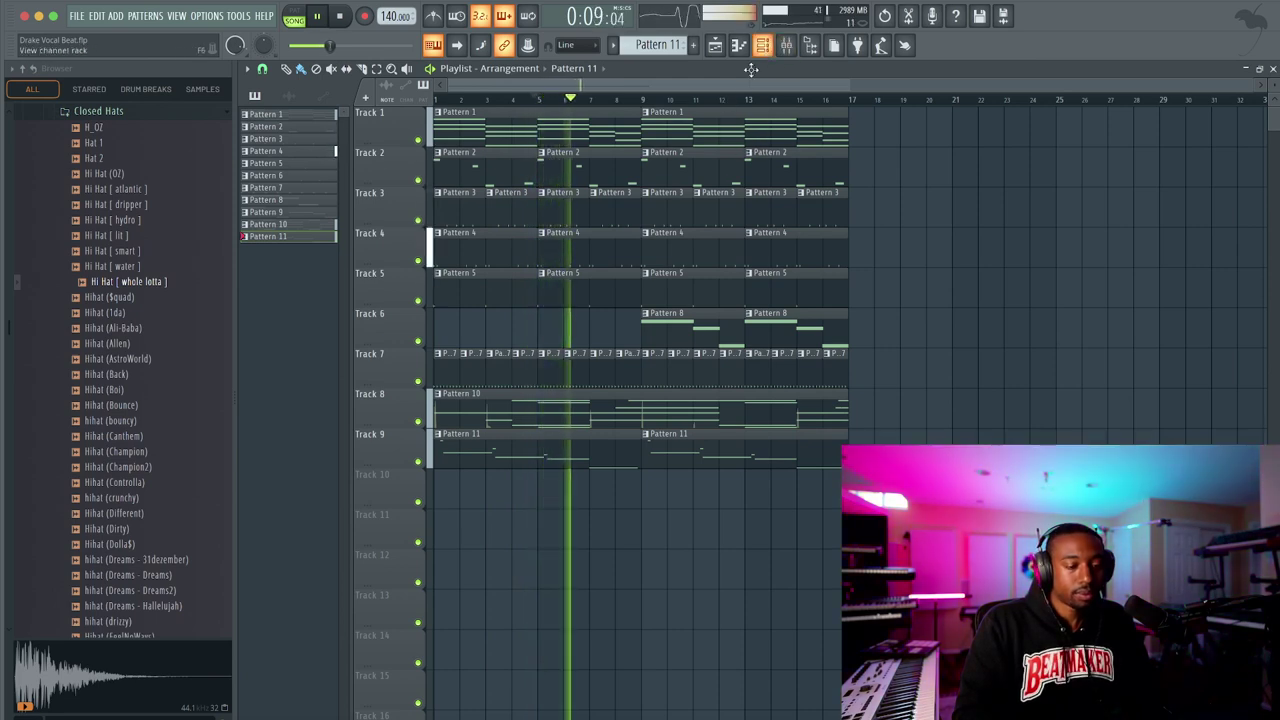
Move the Pattern 1, Pattern 8 and Pattern 2 clips down to Tracks 10, 11 and 12 respectively
left_click(603, 132, "ctrl")
left_click_drag(713, 137, 635, 137)
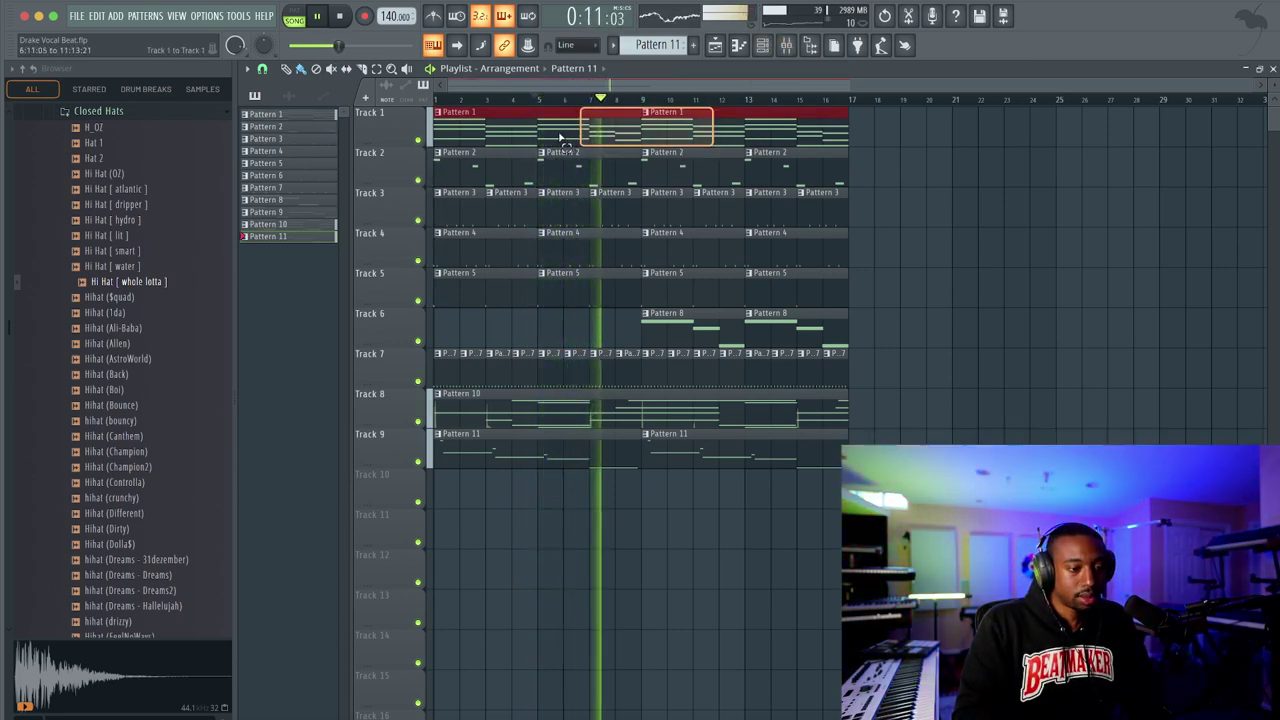
left_click_drag(520, 138, 508, 572)
left_click_drag(508, 510, 507, 485)
left_click_drag(800, 338, 691, 567)
left_click_drag(845, 175, 444, 572)
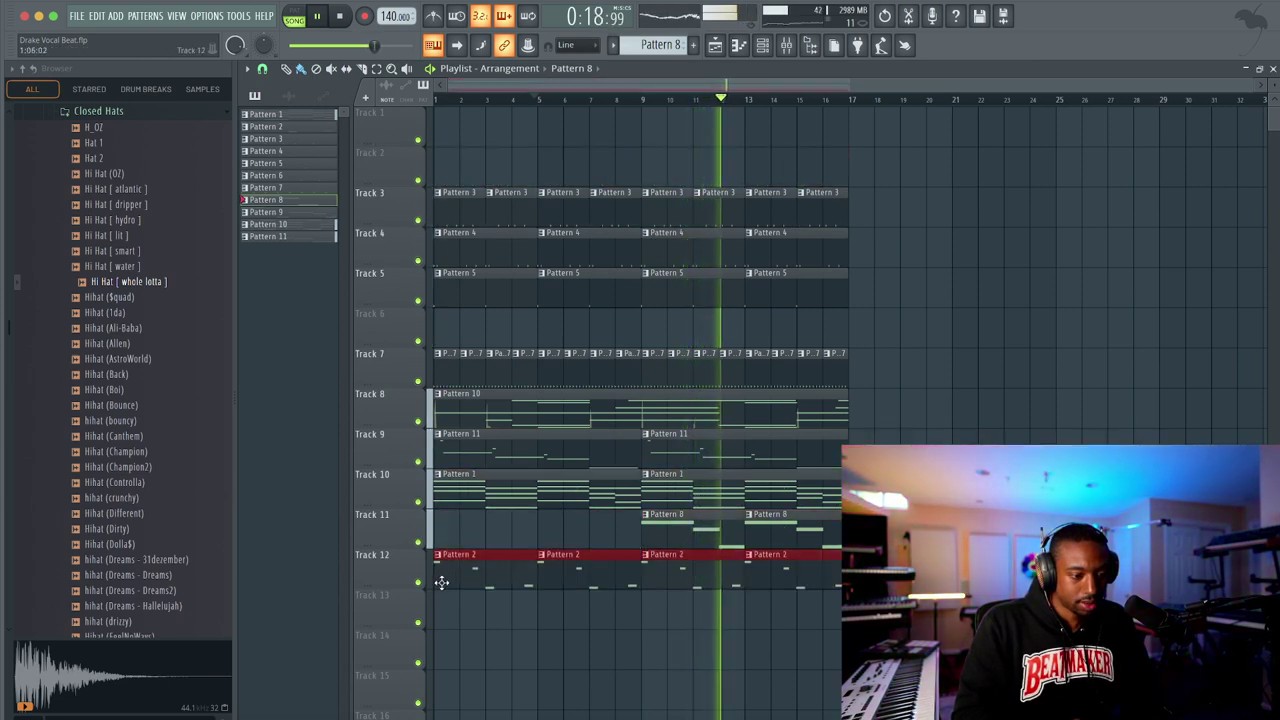
Mute Tracks 7, 5, 3 and 4 during playback so only the melodic tracks play, and stop playback
key("space")
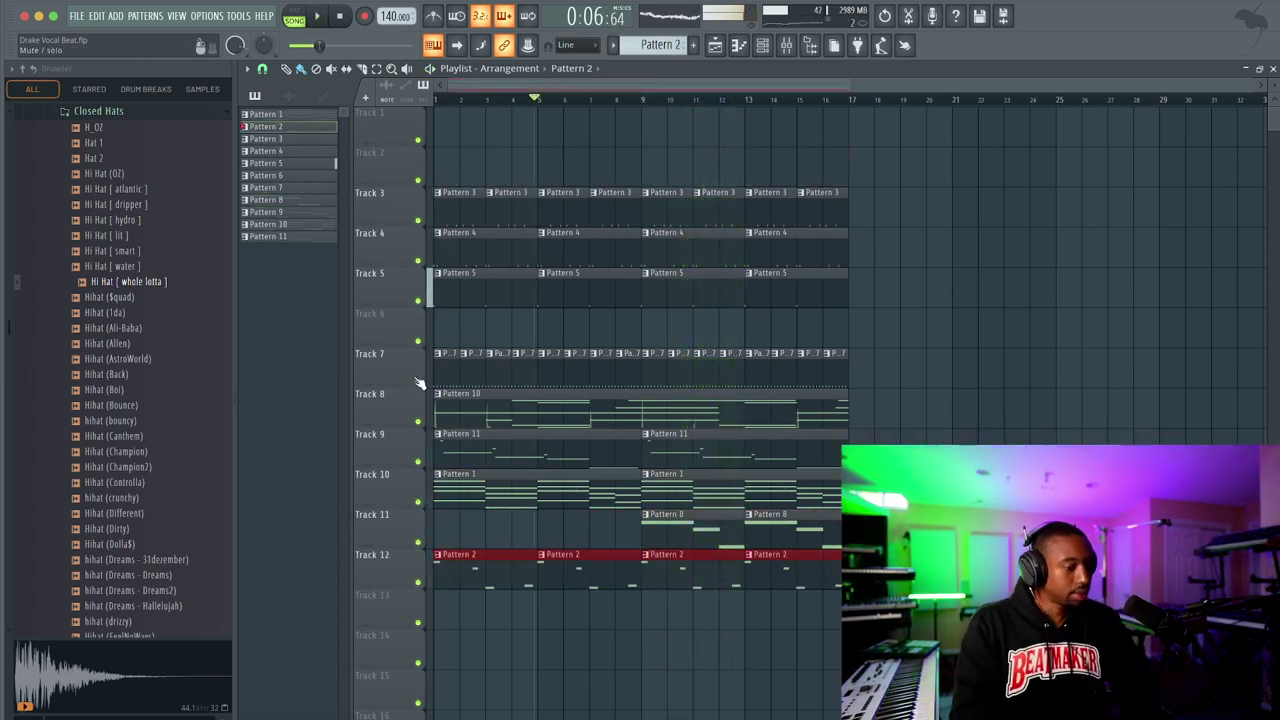
left_click(418, 381)
left_click(418, 300)
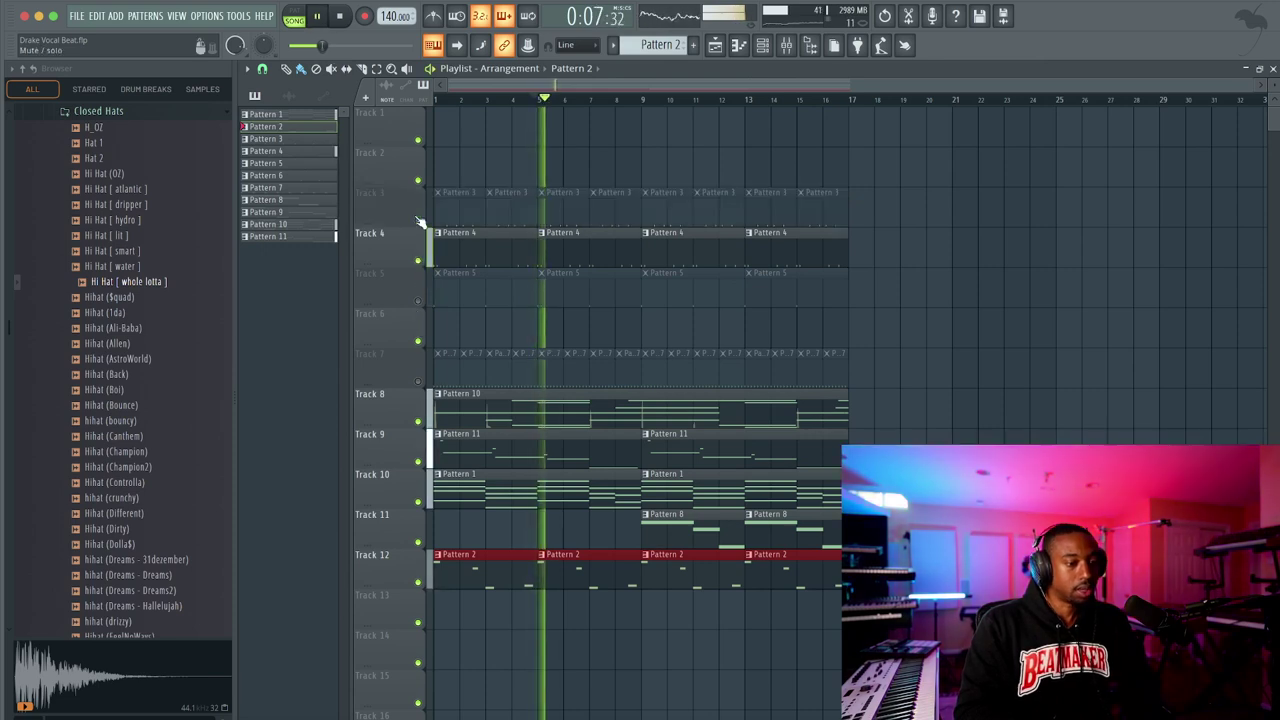
left_click(418, 220)
left_click(418, 260)
left_click(340, 17)
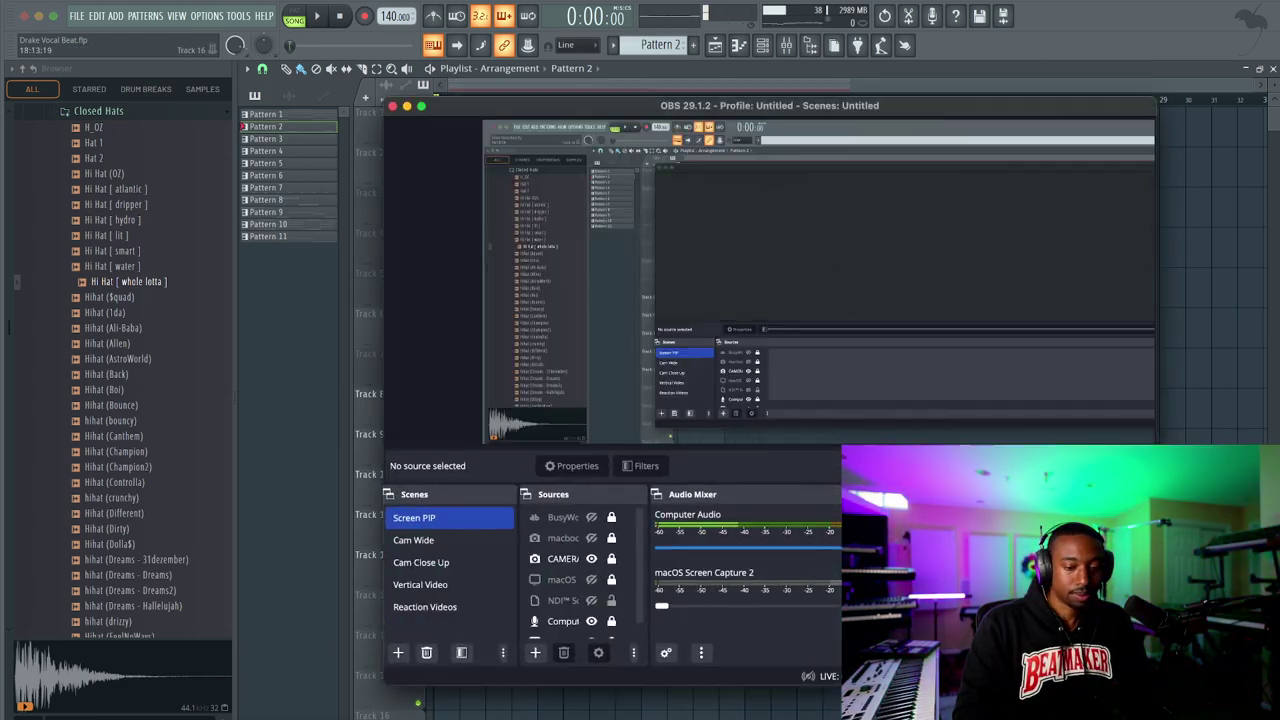
Minimize the OBS window and briefly play the arrangement with the rendered melody audio clip on Track 9
left_click(408, 106)
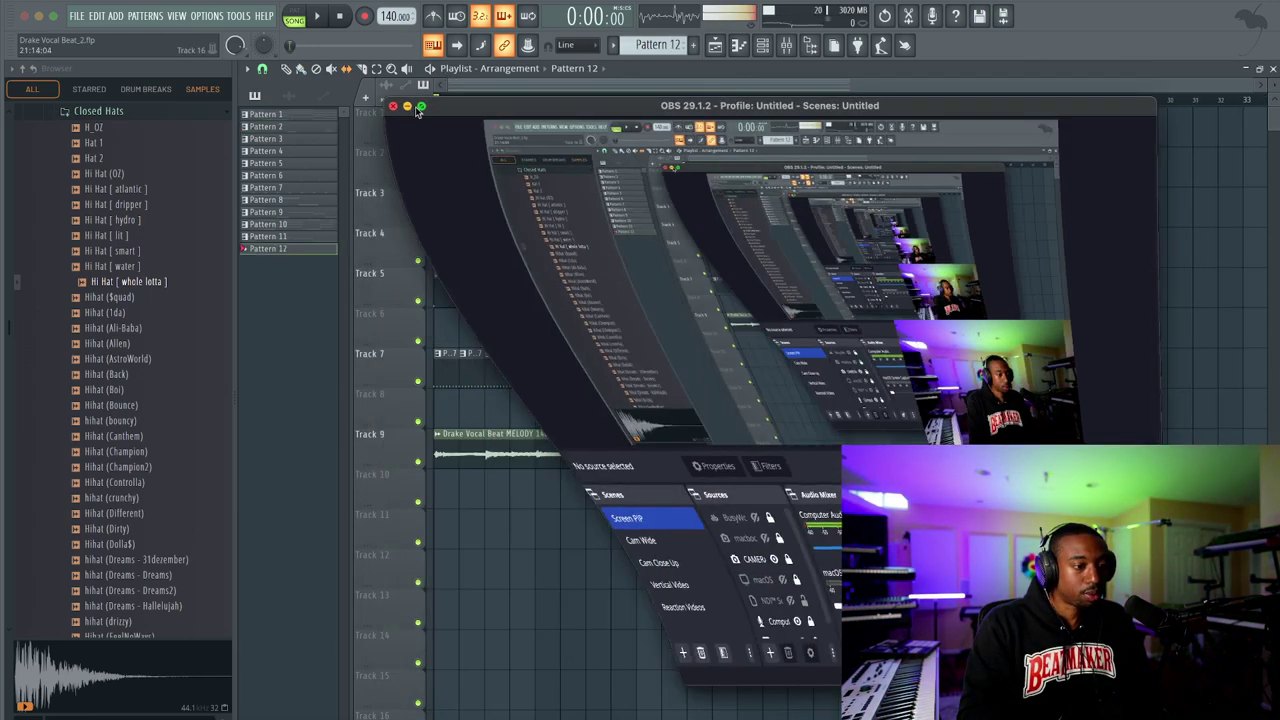
key("space")
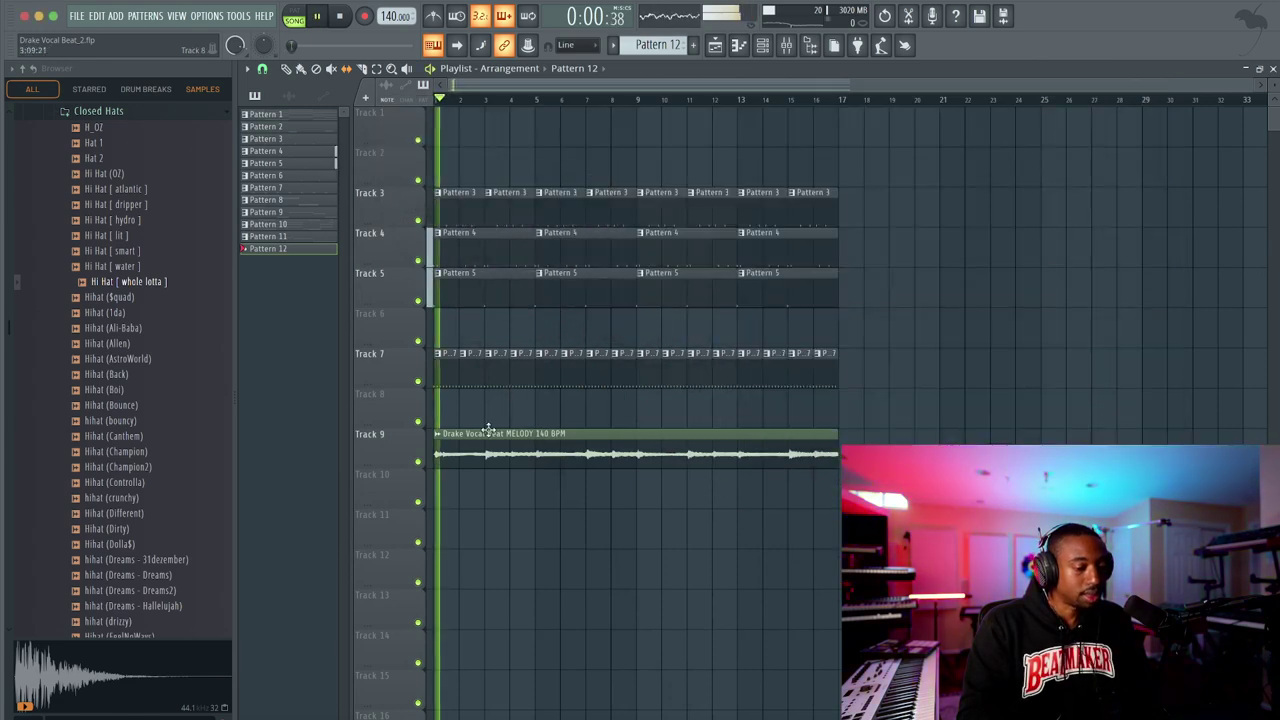
key("space")
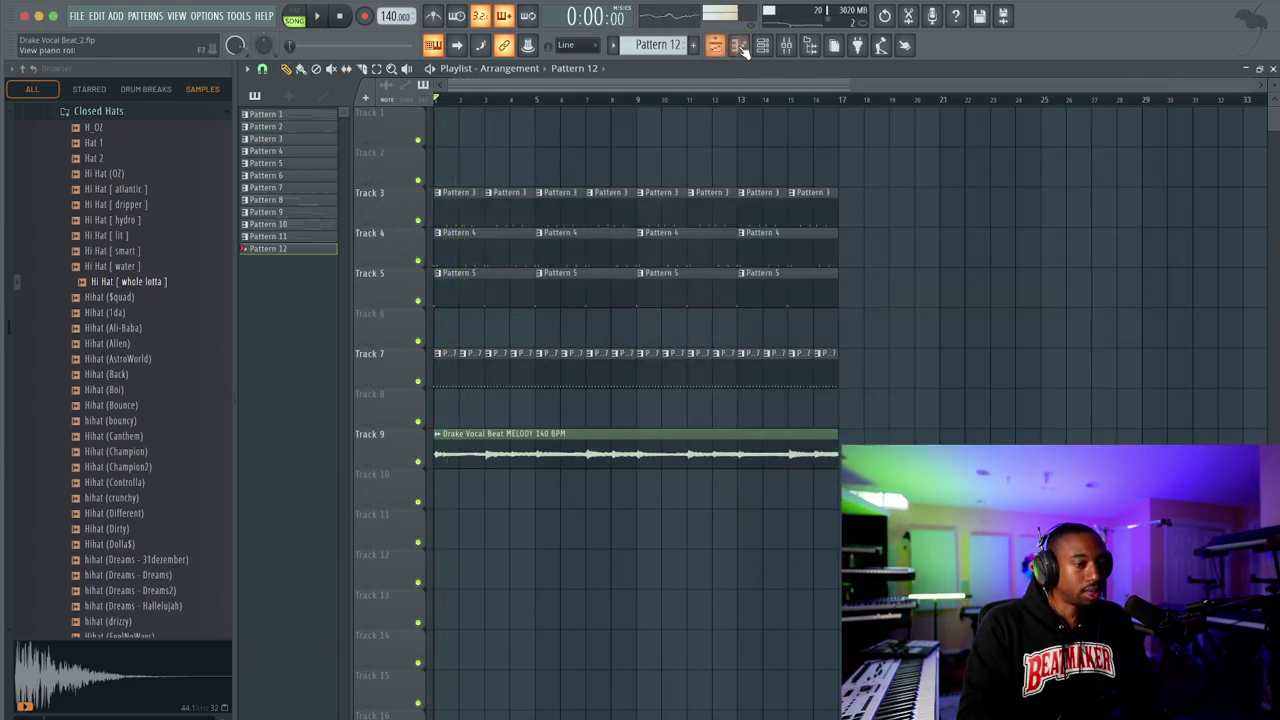
Add a new Serato Sample channel to the channel rack and move its window clear of the channel names
left_click(762, 45)
left_click(401, 356)
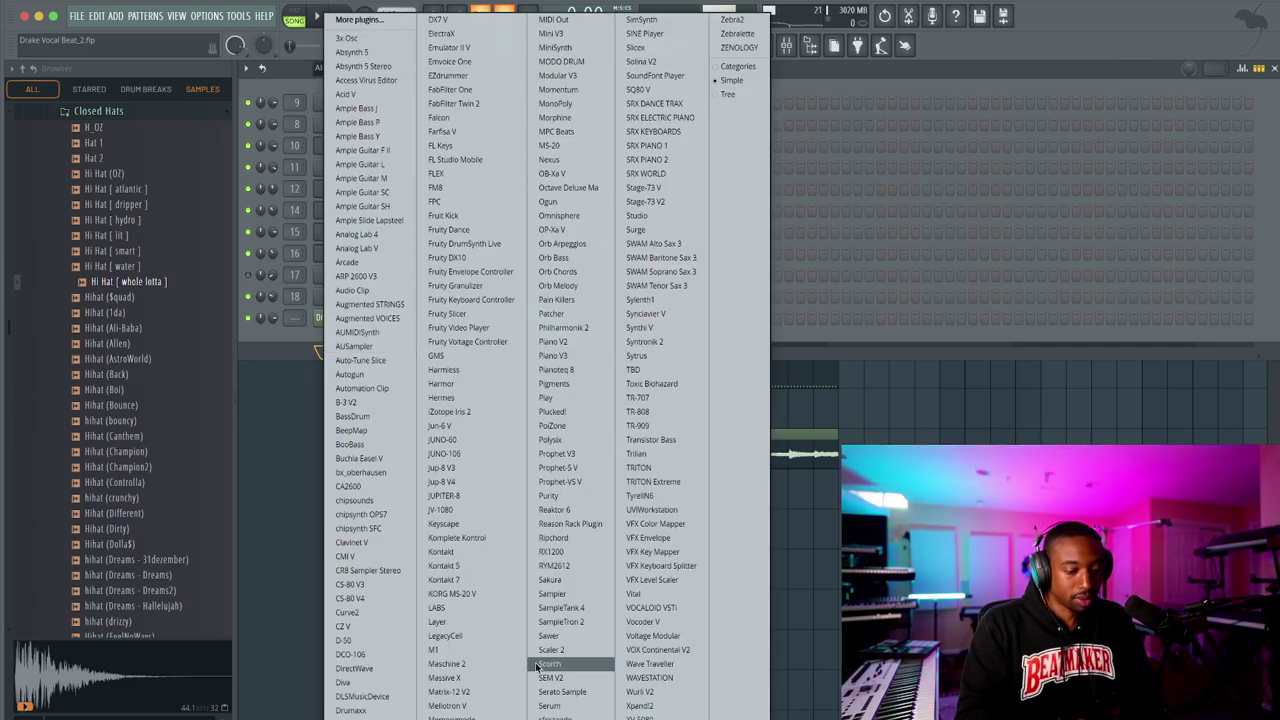
left_click(556, 691)
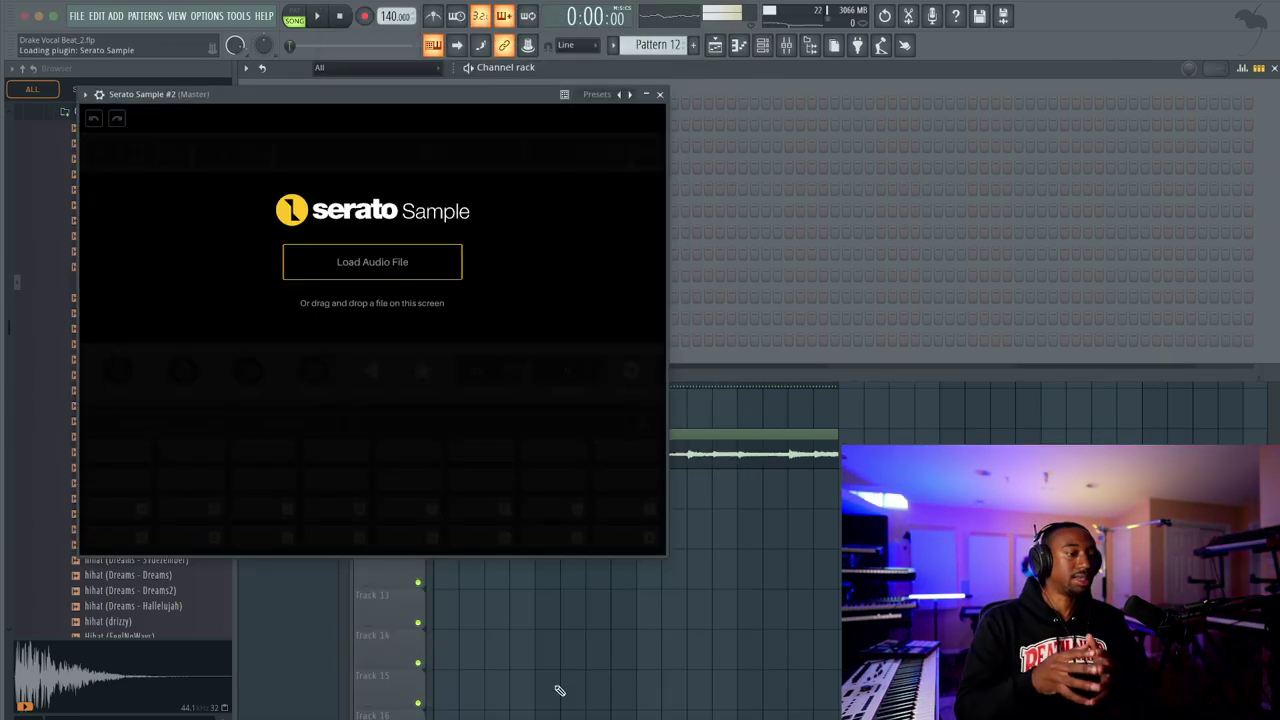
left_click_drag(437, 125, 824, 140)
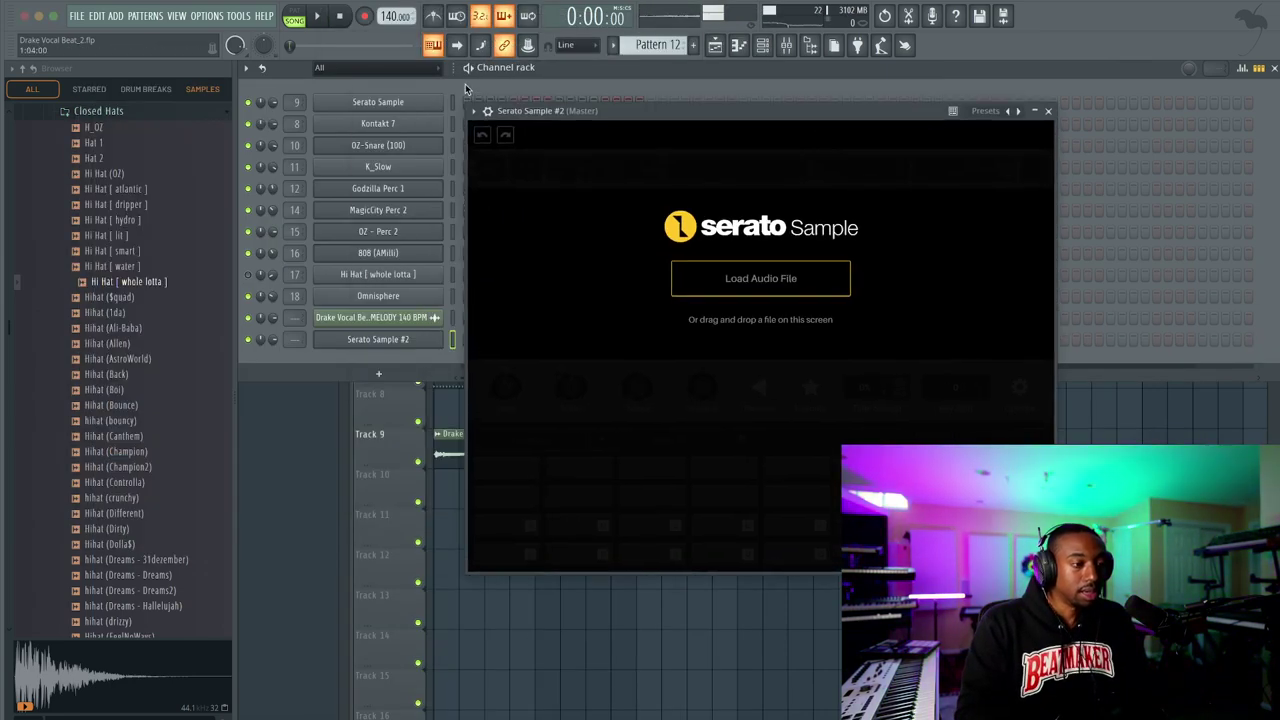
Load the "Drake Vocal Beat MELODY 140 BPM" audio clip into the Serato Sample #2 plugin
left_click(376, 318)
left_click_drag(501, 172, 840, 193)
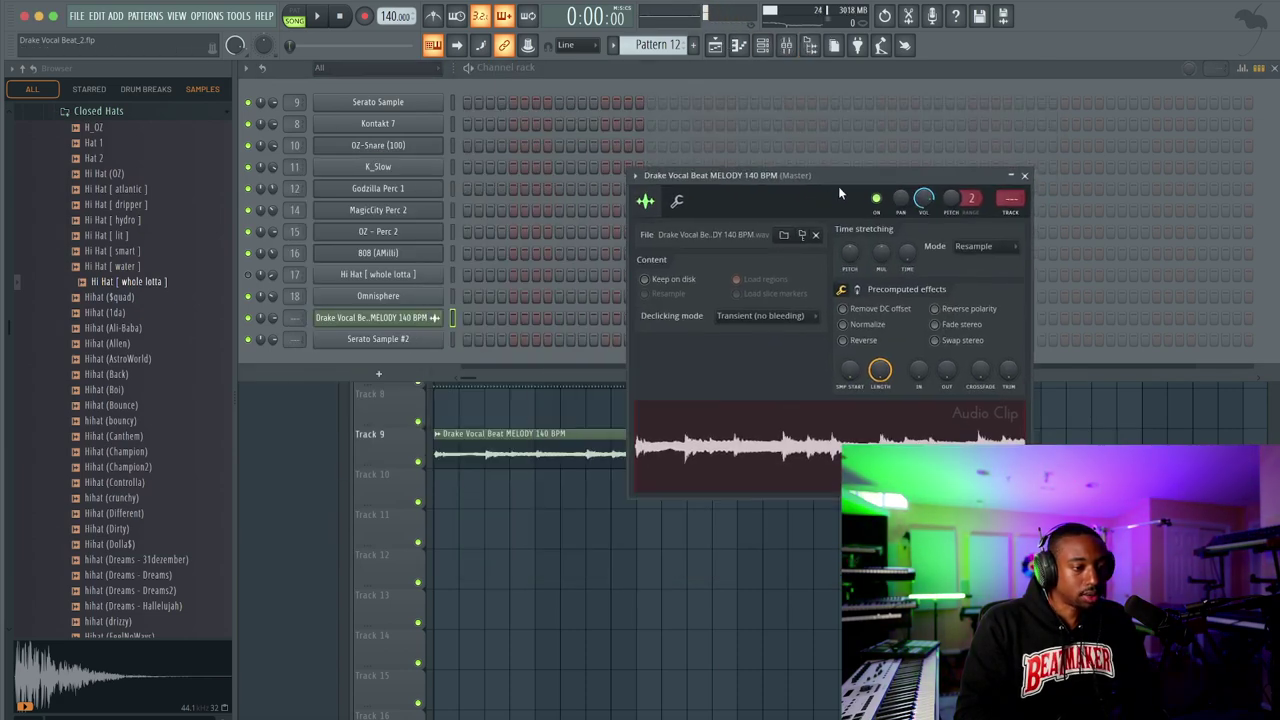
left_click(406, 334)
left_click_drag(692, 111, 412, 251)
left_click_drag(872, 430, 566, 505)
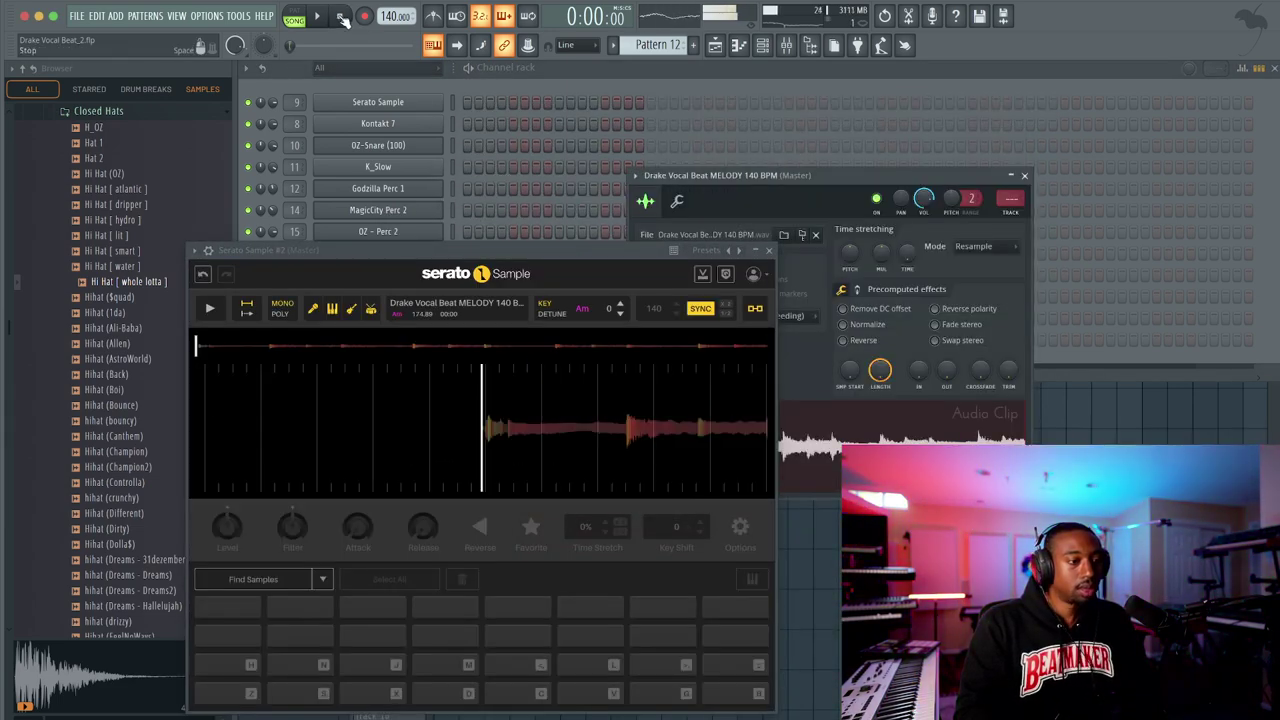
Slice the loaded melody onto the pads with Find Samples and audition several of the slices
left_click(272, 581)
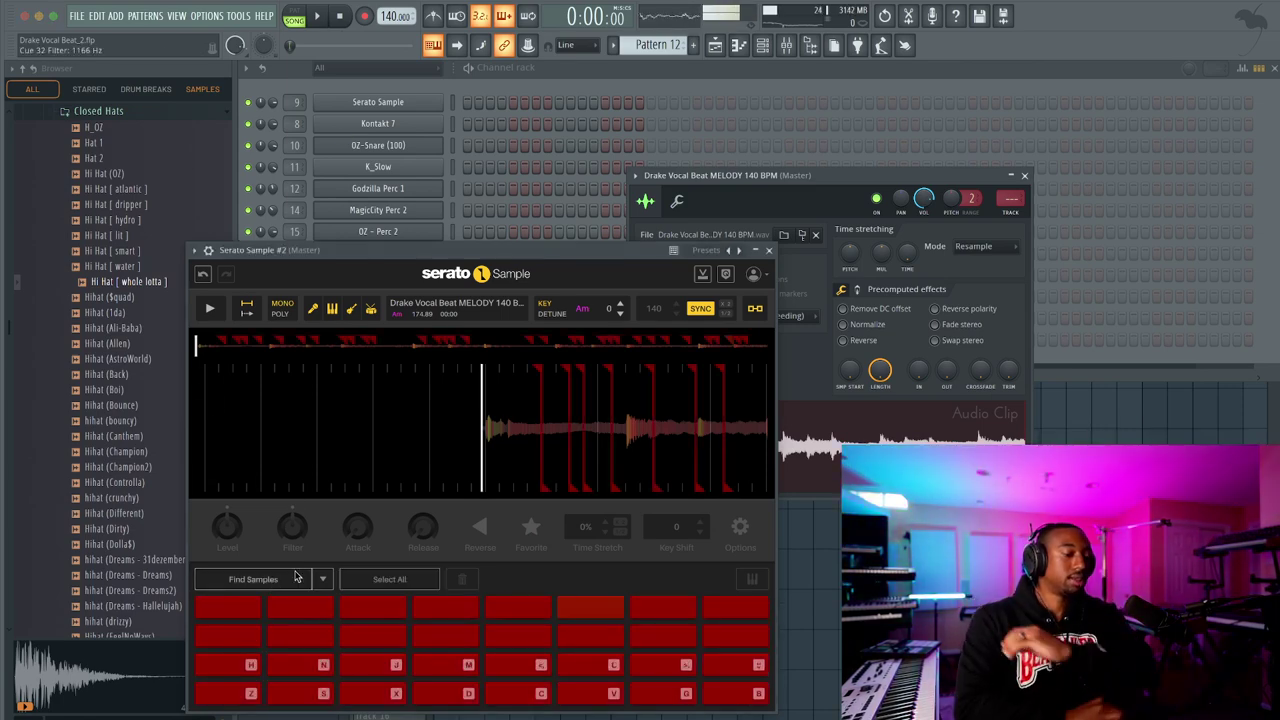
left_click_drag(381, 256, 391, 136)
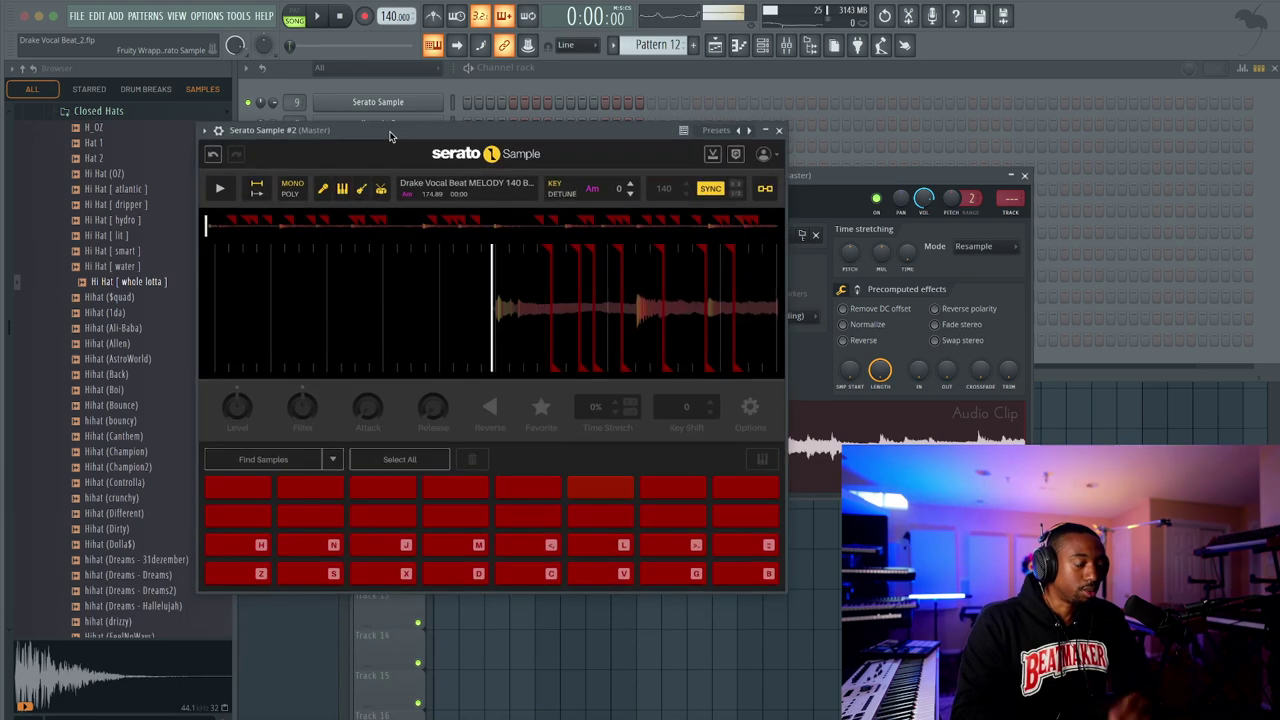
left_click(249, 575)
left_click(312, 574)
left_click(391, 575)
left_click(397, 543)
left_click(471, 545)
left_click(542, 549)
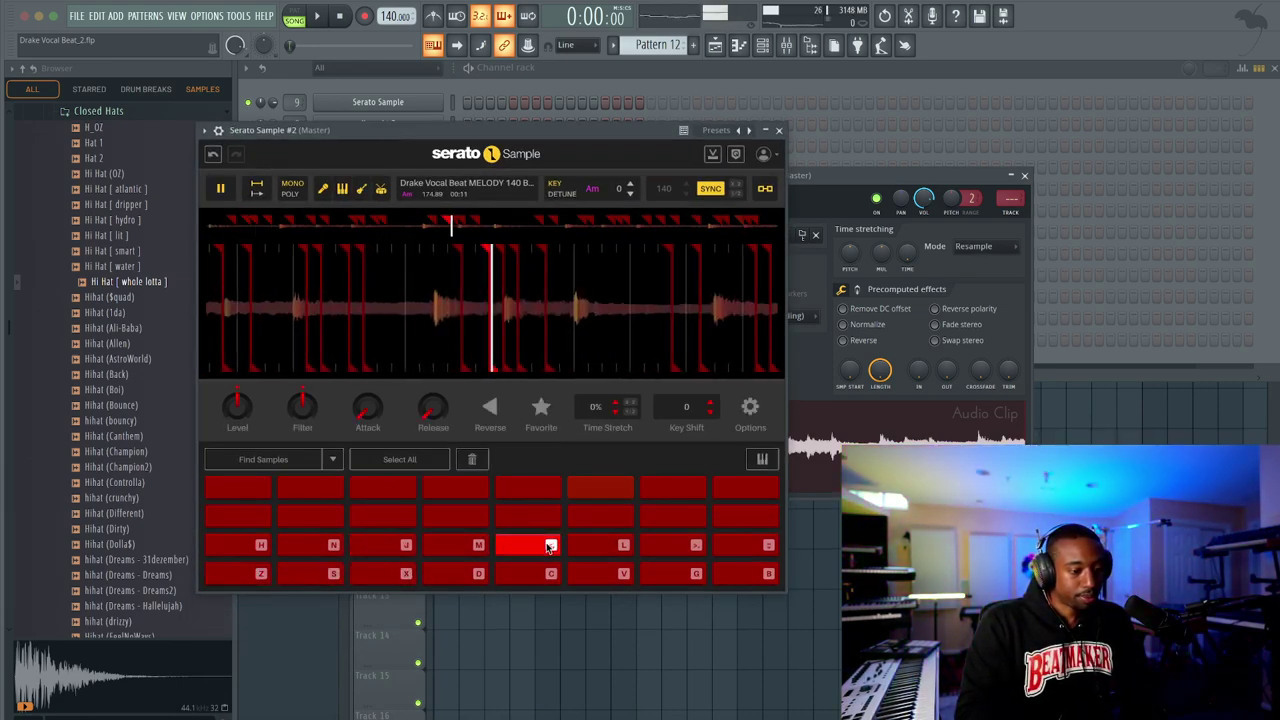
left_click(549, 573)
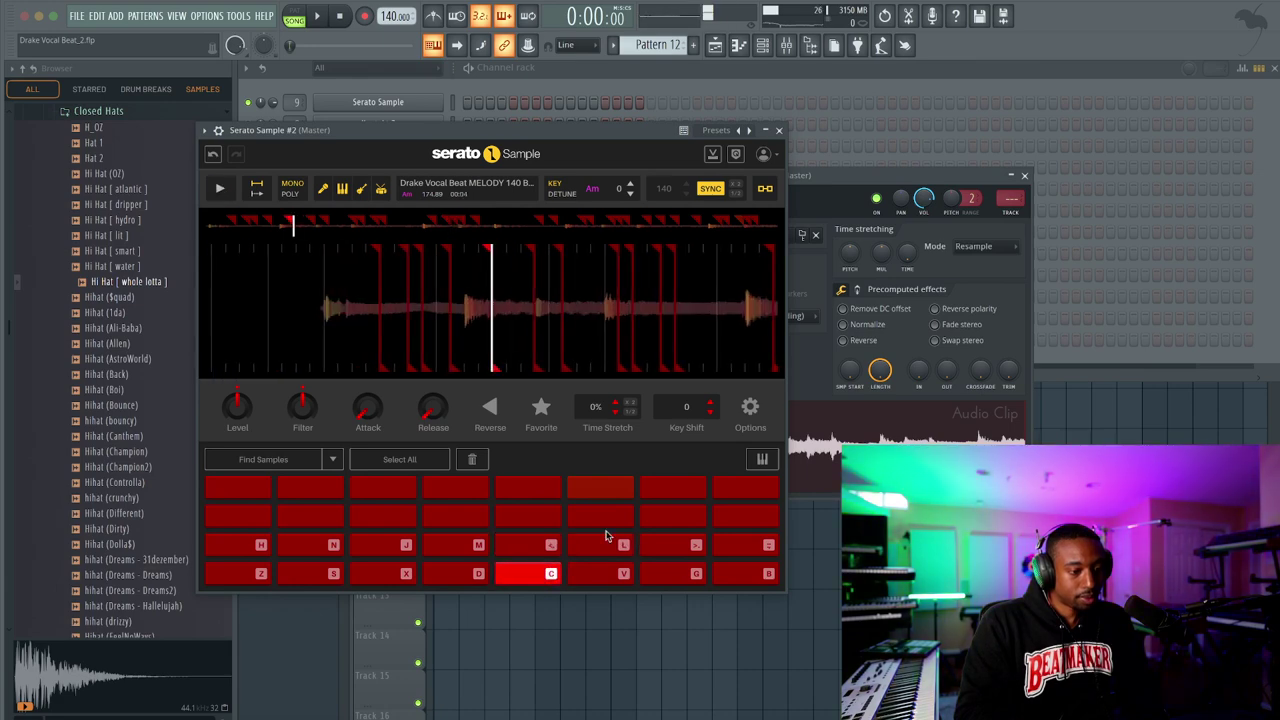
Close both plugin windows and route the melody audio clip to mixer track 19 and Serato Sample #2 to track 20
left_click(781, 132)
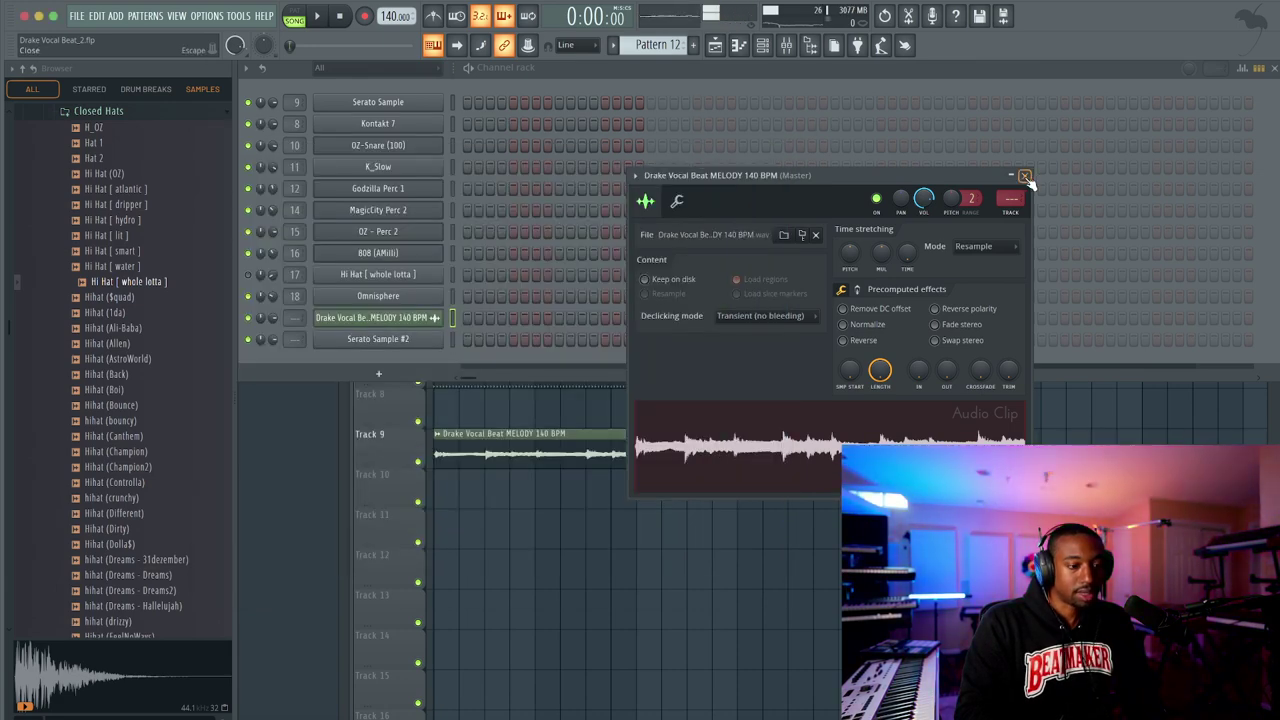
left_click(1023, 176)
key("F9")
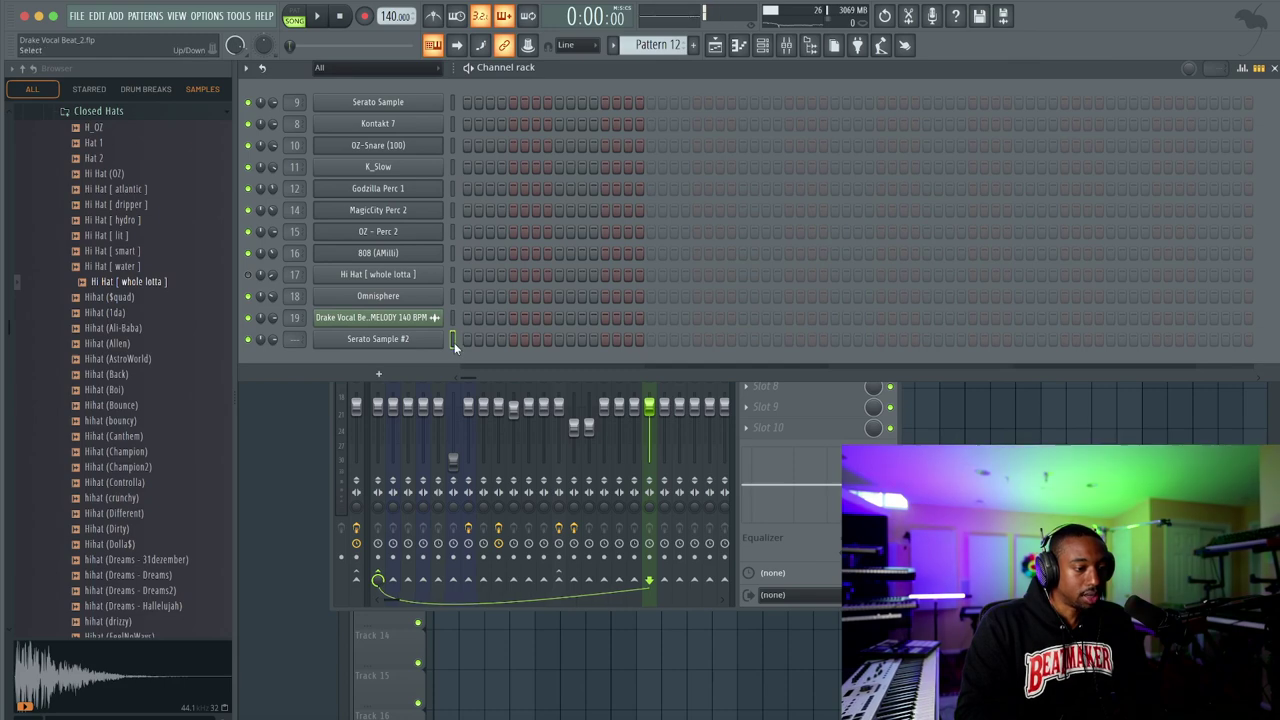
left_click(927, 428)
Delete the melody audio clip from Track 9 and play the remaining arrangement with the channel rack open
right_click(612, 461)
key("space")
left_click(763, 48)
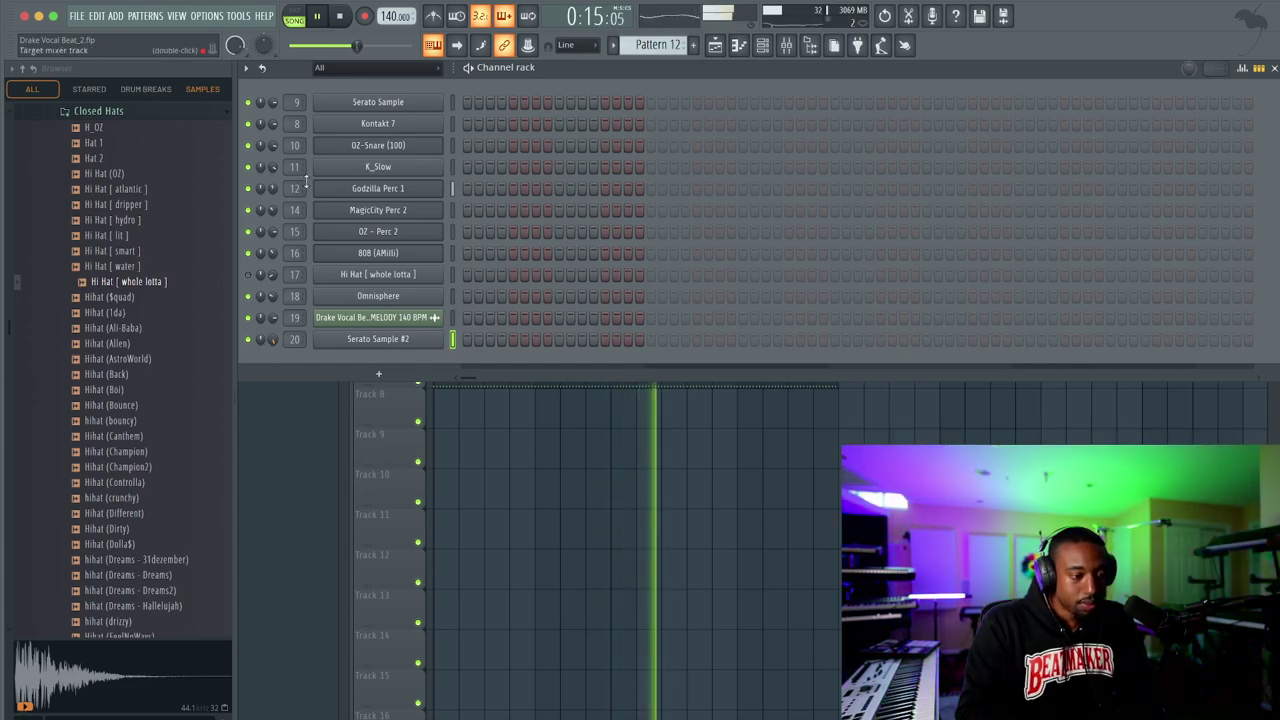
Record notes and automation for Serato Sample #2 into Pattern 12 while the arrangement plays
left_click(366, 17)
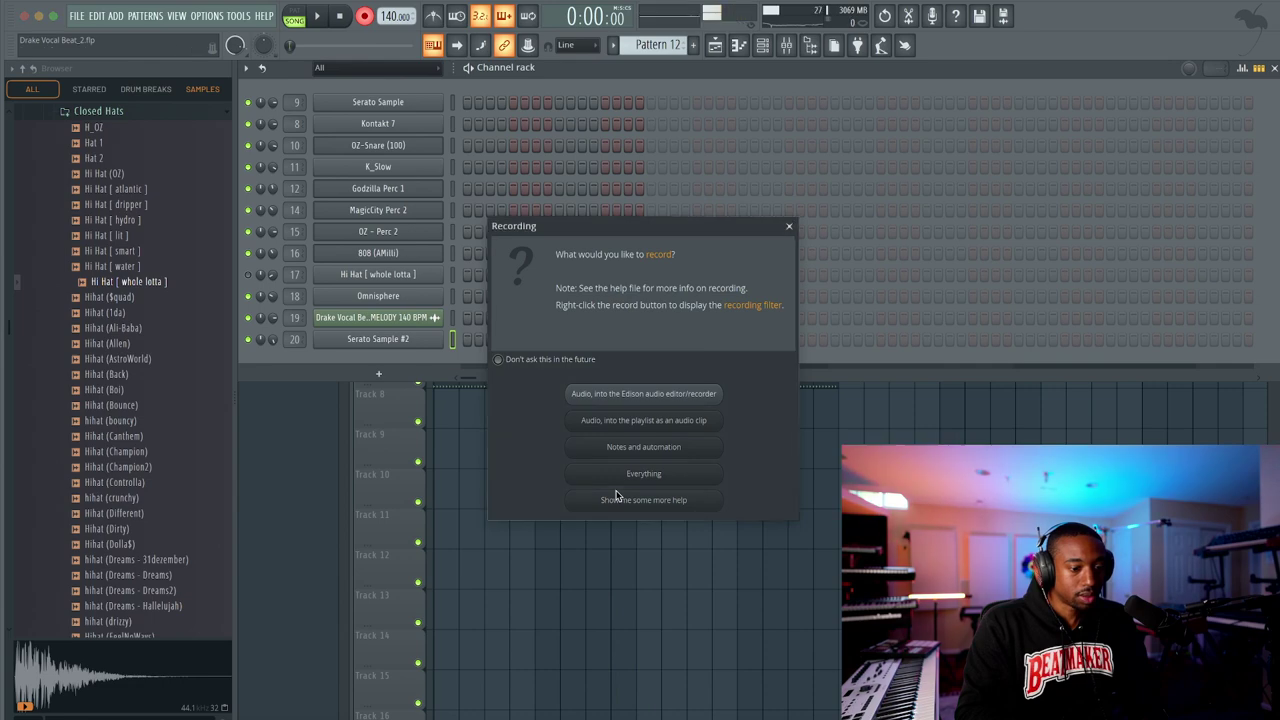
left_click(631, 450)
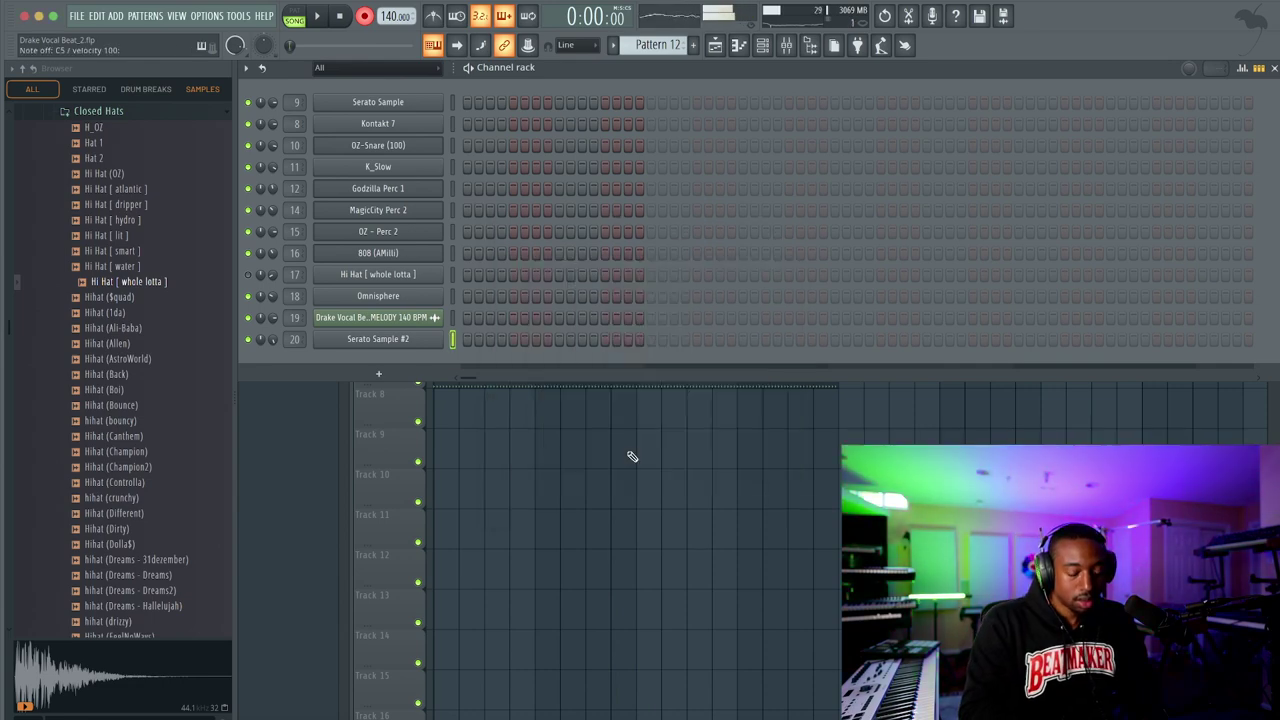
key("space")
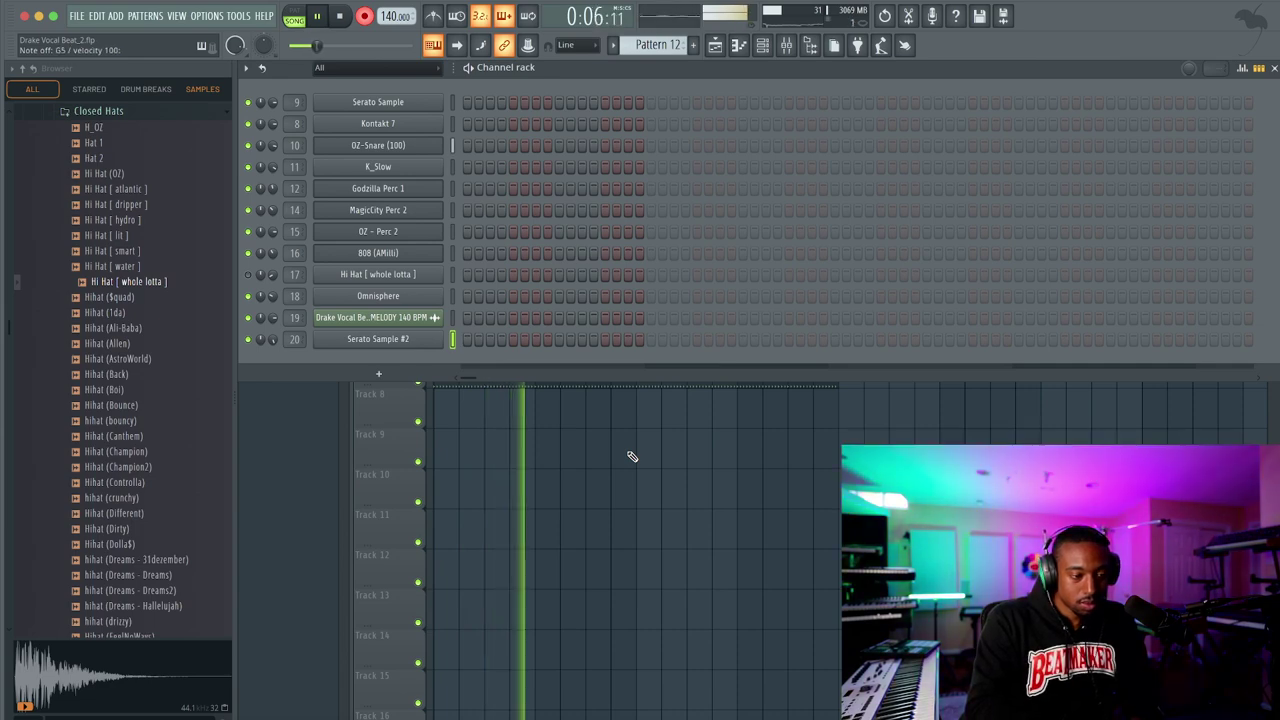
key("space")
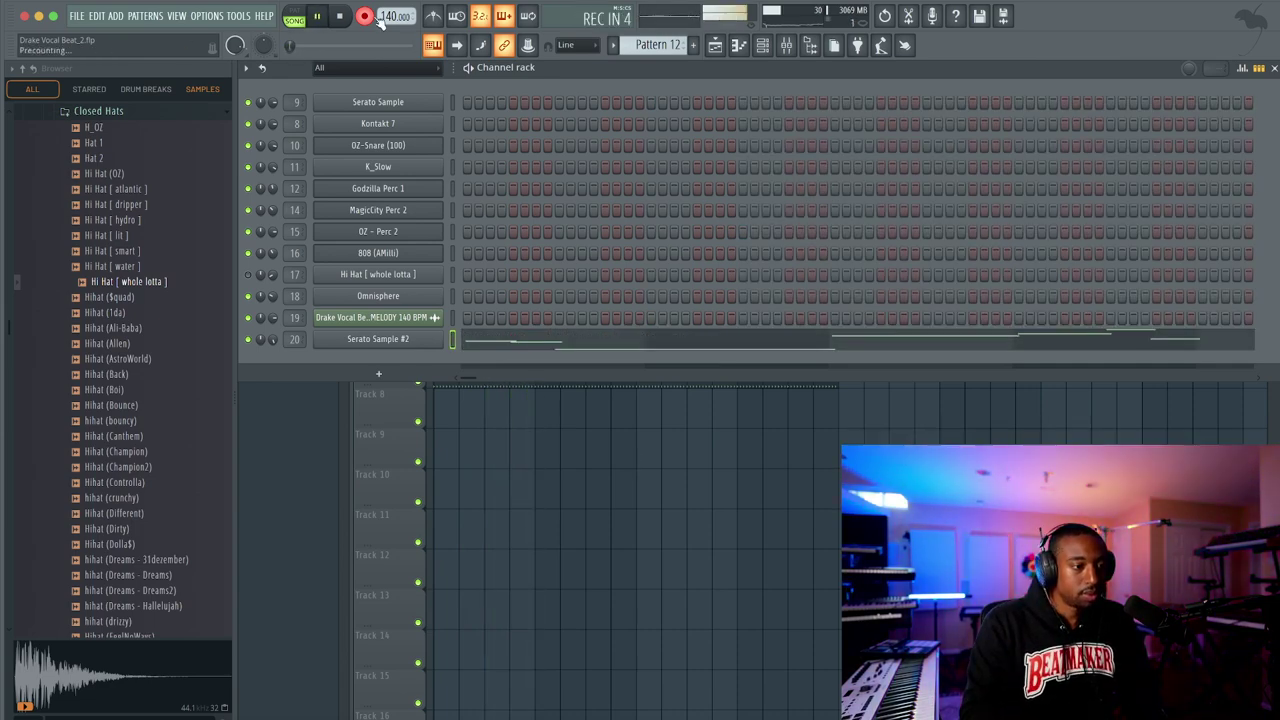
Open the Serato Sample #2 piano roll and move the first note to G4 and the second to G#4
left_click(487, 344)
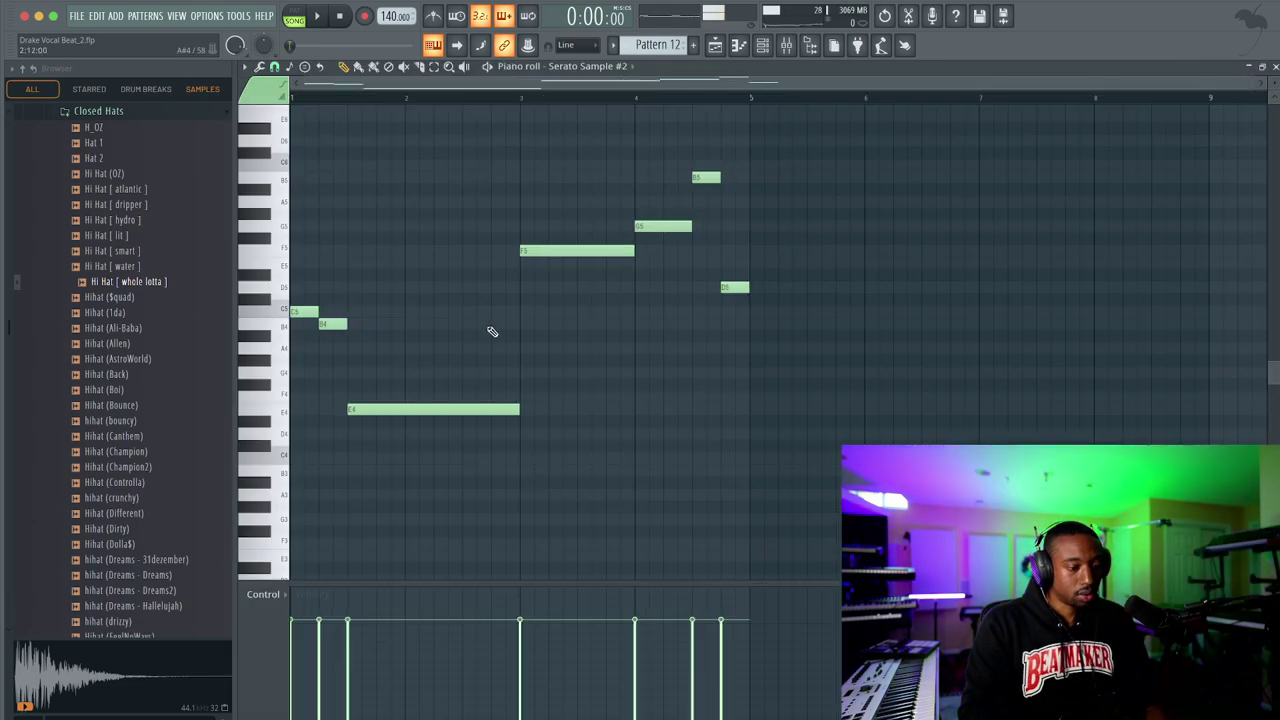
key("space")
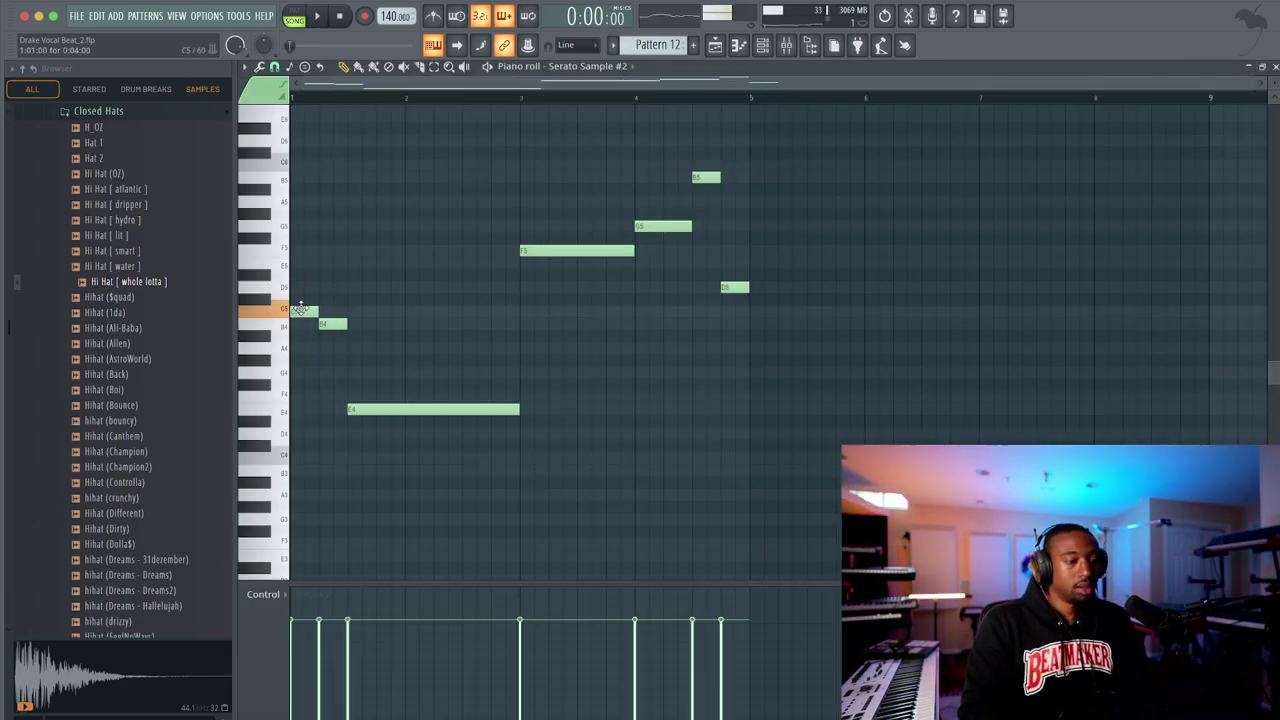
left_click_drag(304, 371, 304, 384)
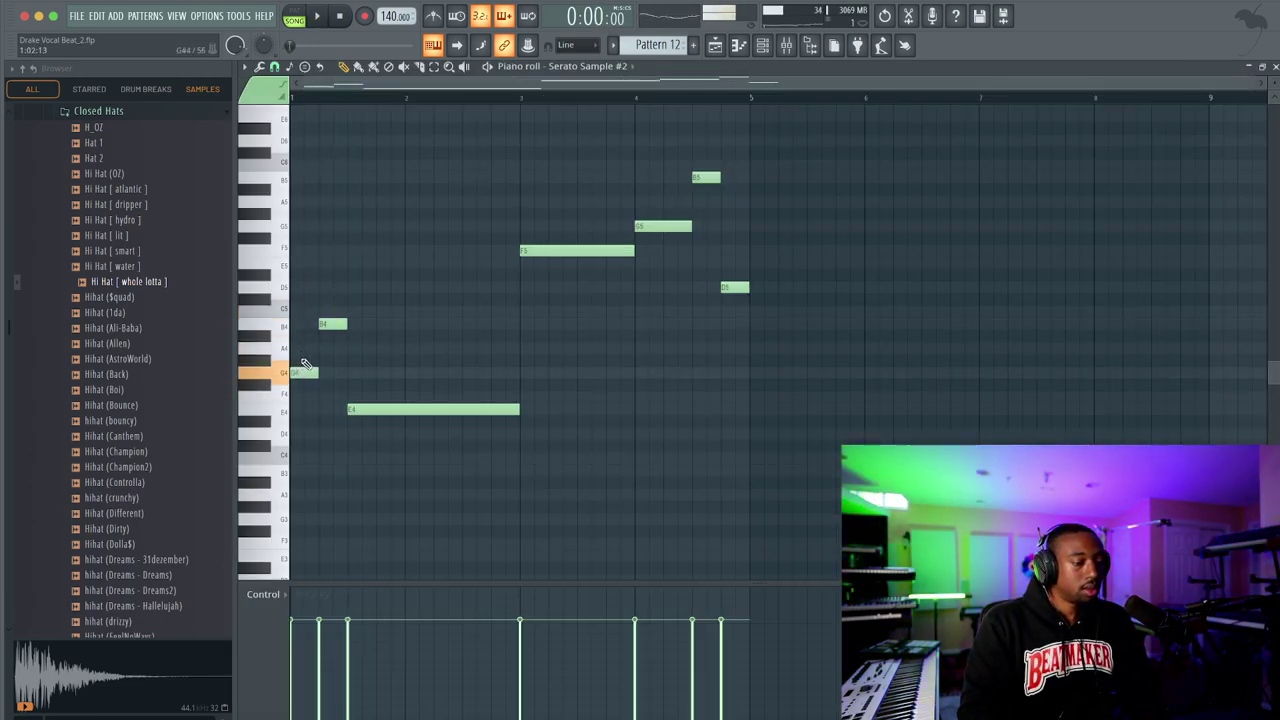
left_click_drag(325, 308, 328, 361)
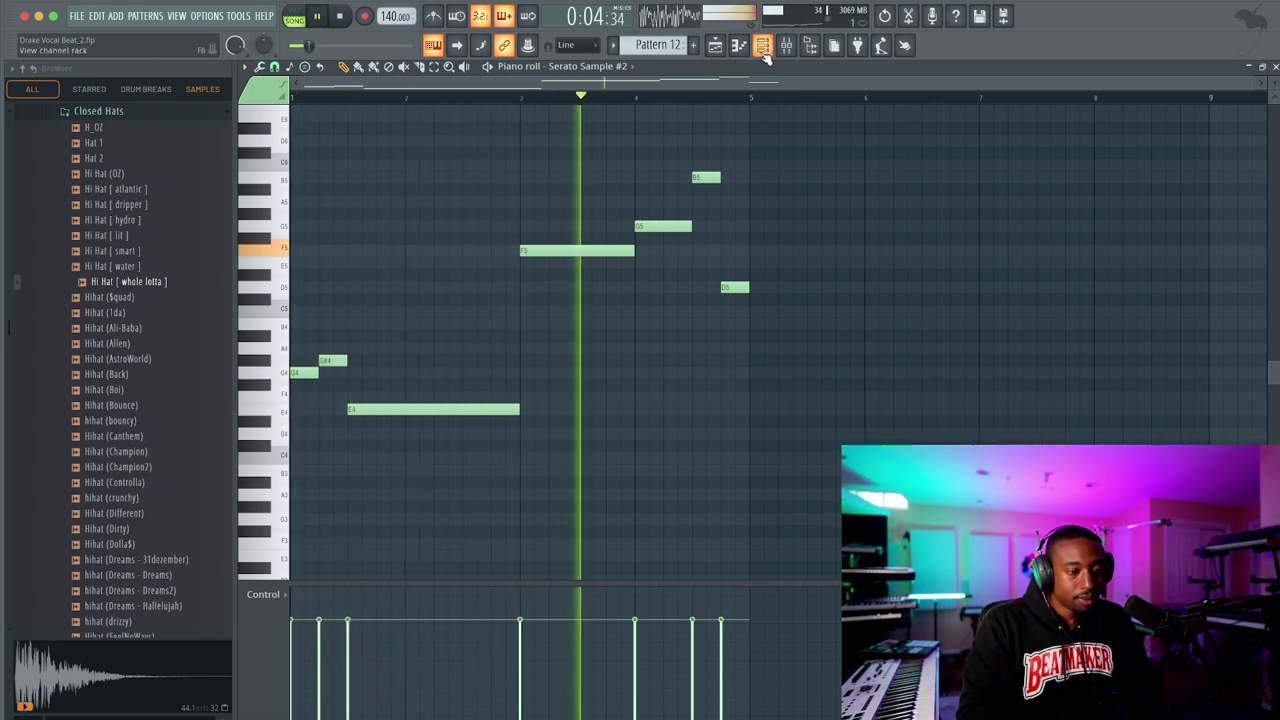
Save the project, lower the B5 note in bar 4 by one octave to B4, and deselect it
key("ctrl+s")
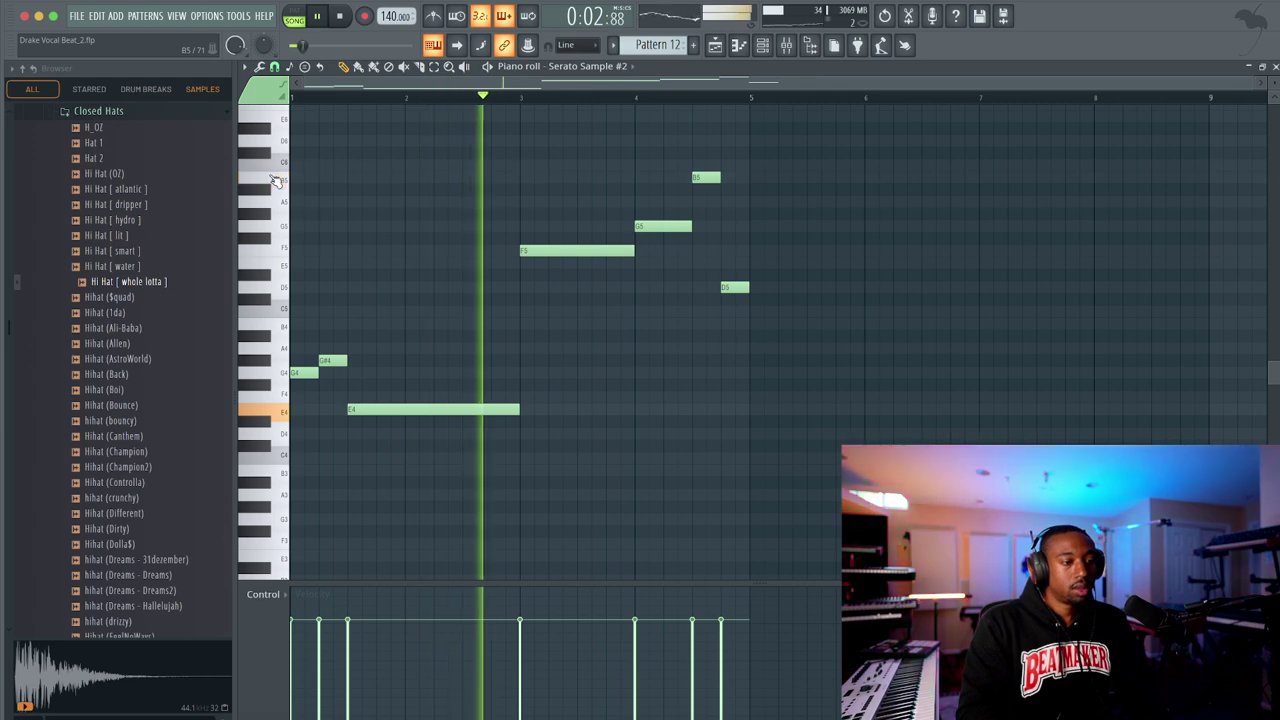
left_click(706, 177)
key("ctrl+Down")
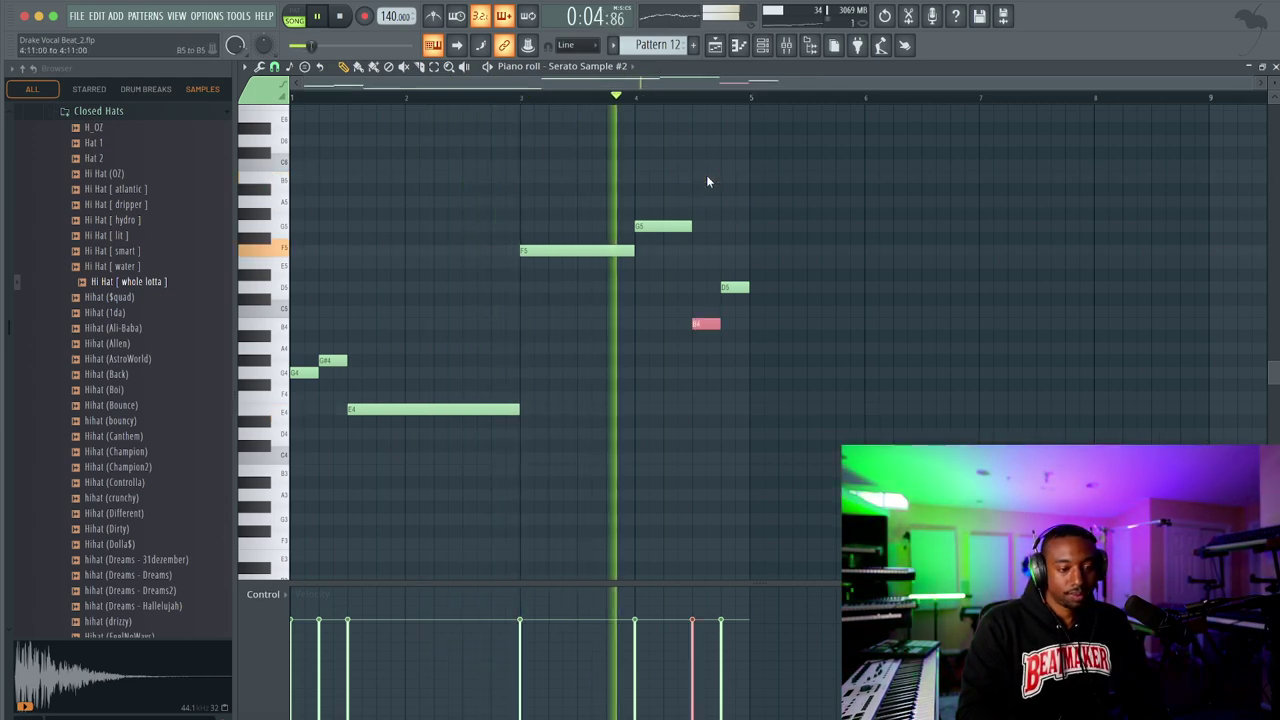
right_click(774, 369)
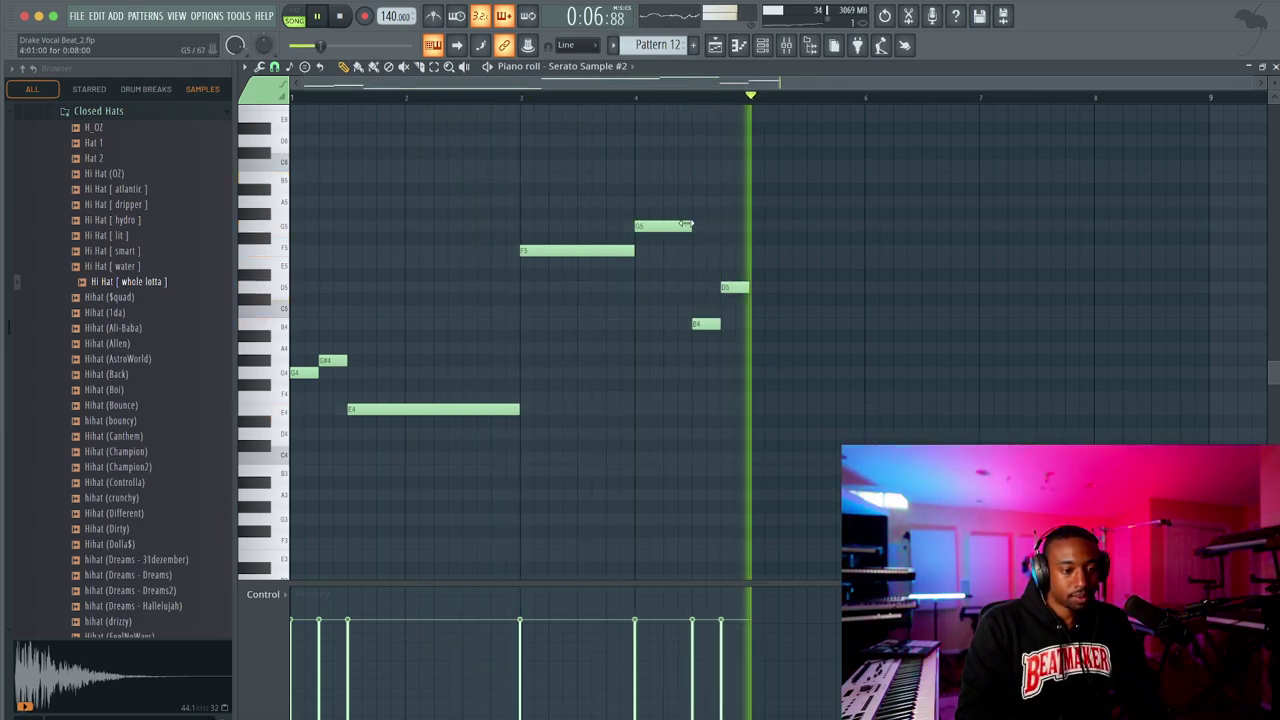
Place Pattern 12 four times in a row on Track 1 across bars 1 to 16 and start playback
left_click(715, 50)
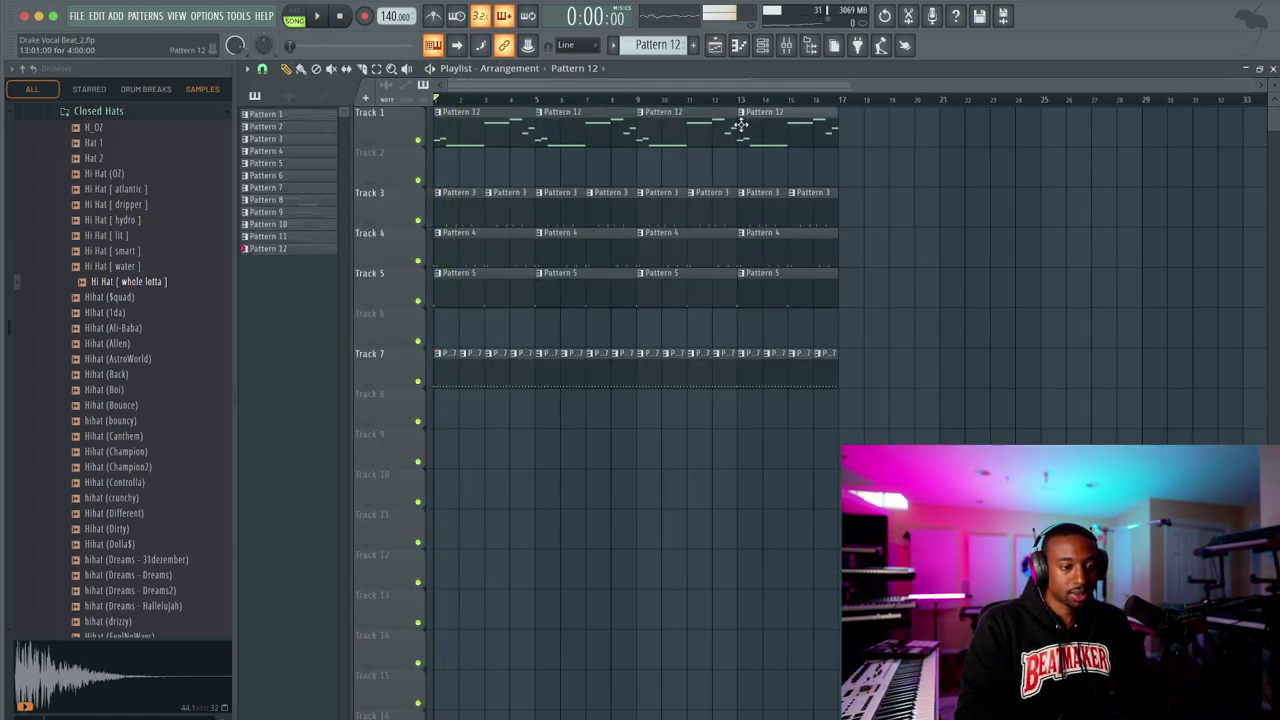
key("space")
Raise the Serato Sample #2 song key to +3 semitones and return to the playlist
key("F6")
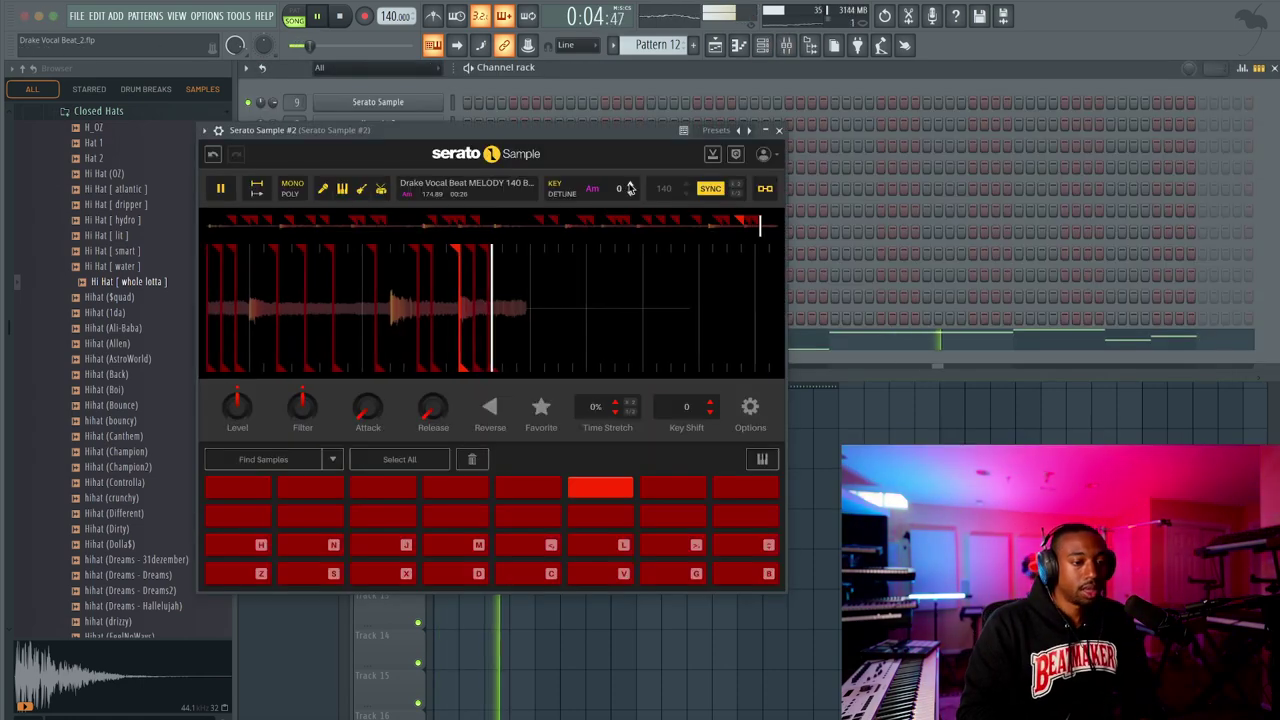
left_click(630, 185)
left_click(630, 185)
left_click(630, 185)
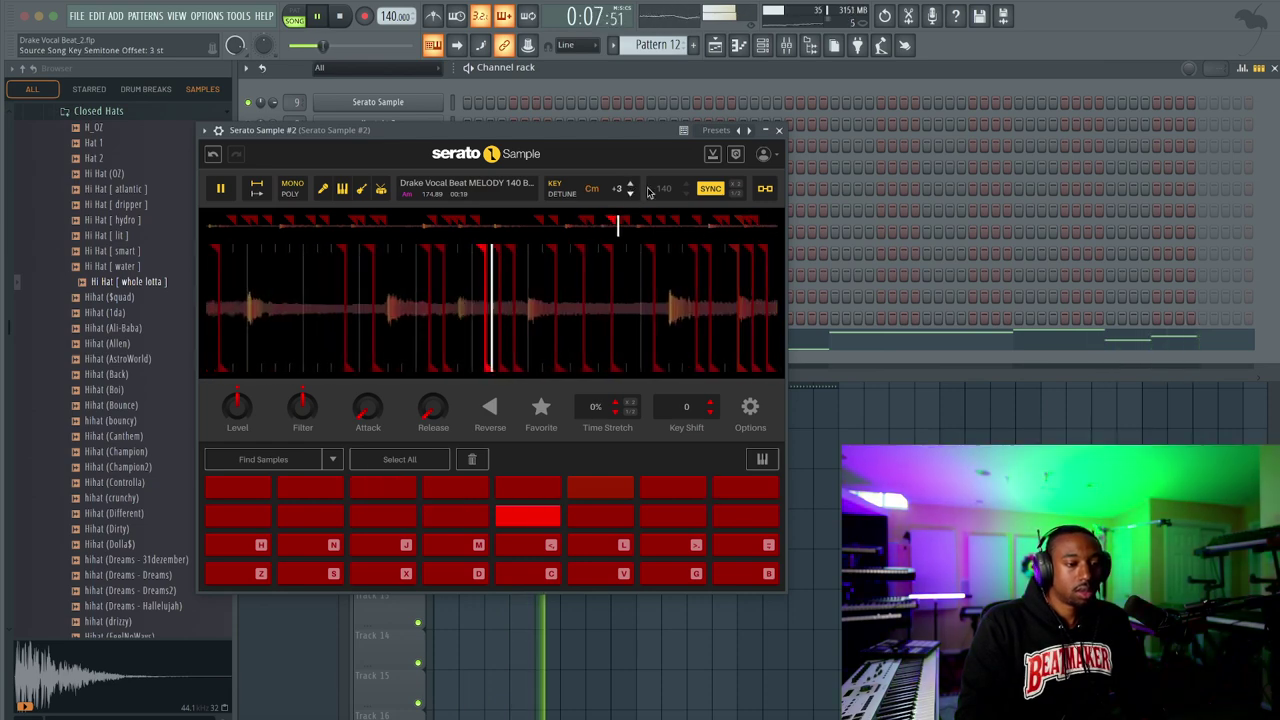
key("Escape")
key("F6")
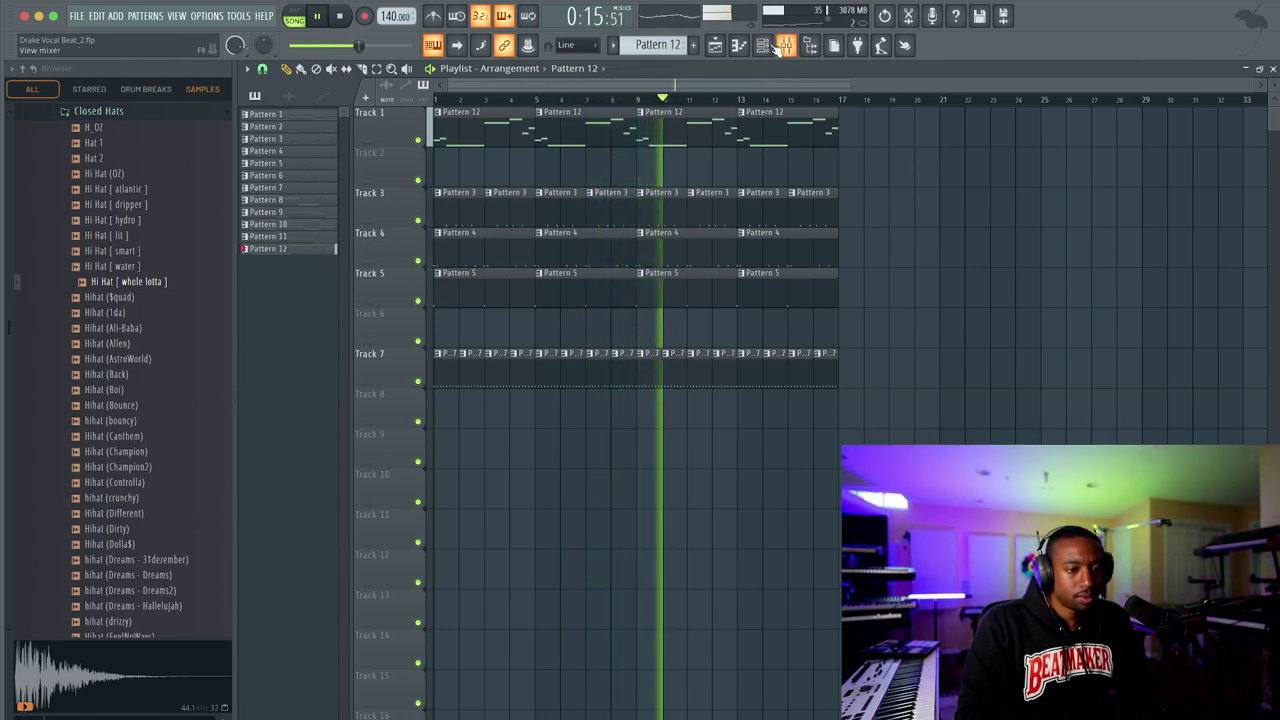
Switch to the empty Pattern 13 and return to the playlist
key("F6")
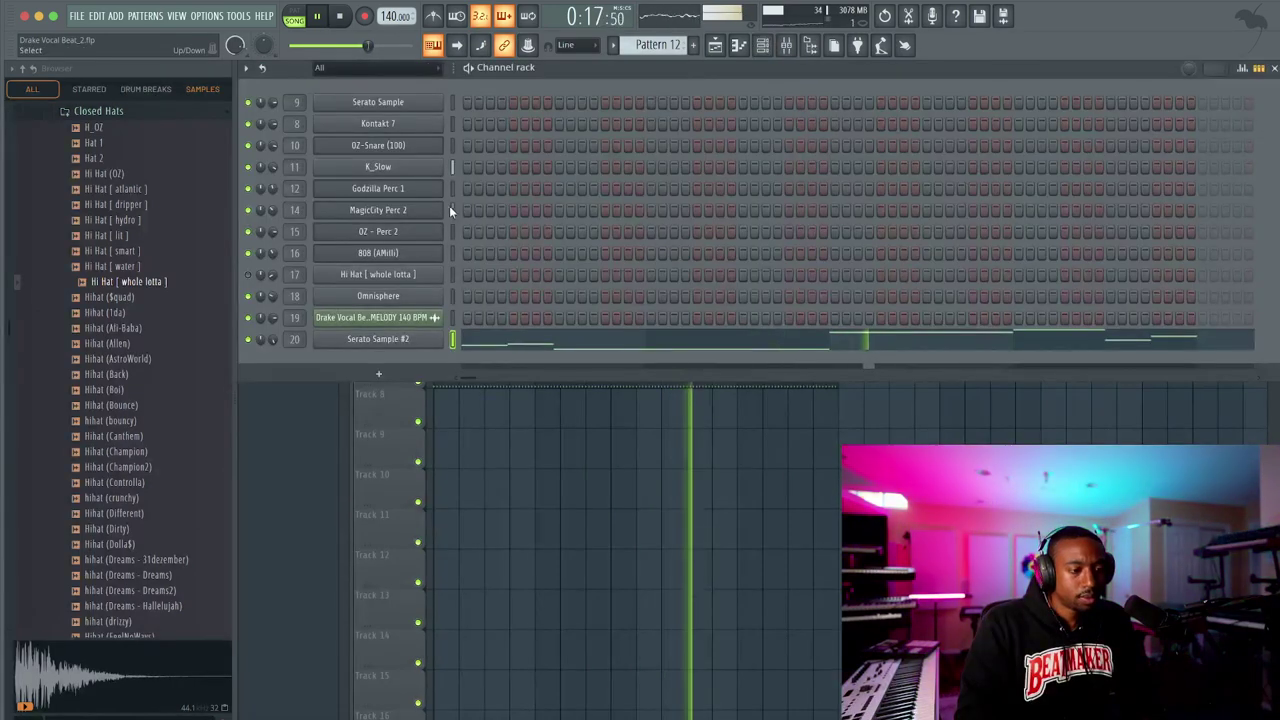
scroll(673, 44, "up", 9)
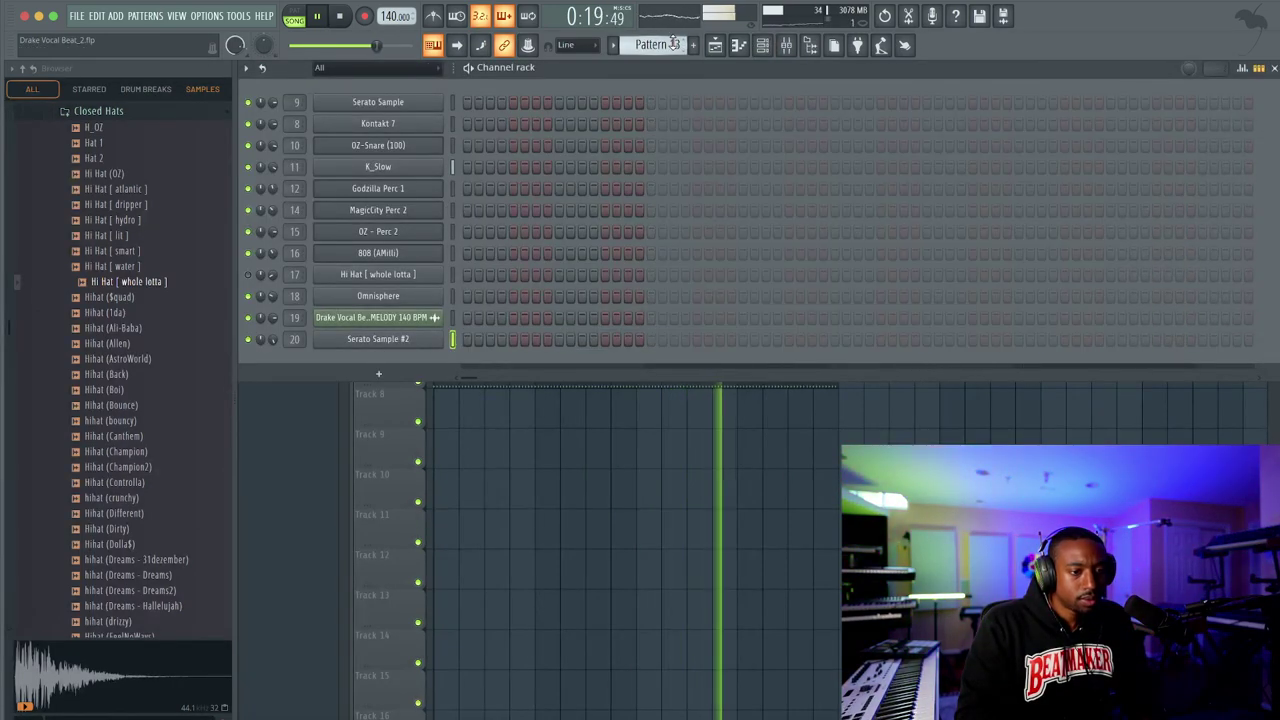
key("F6")
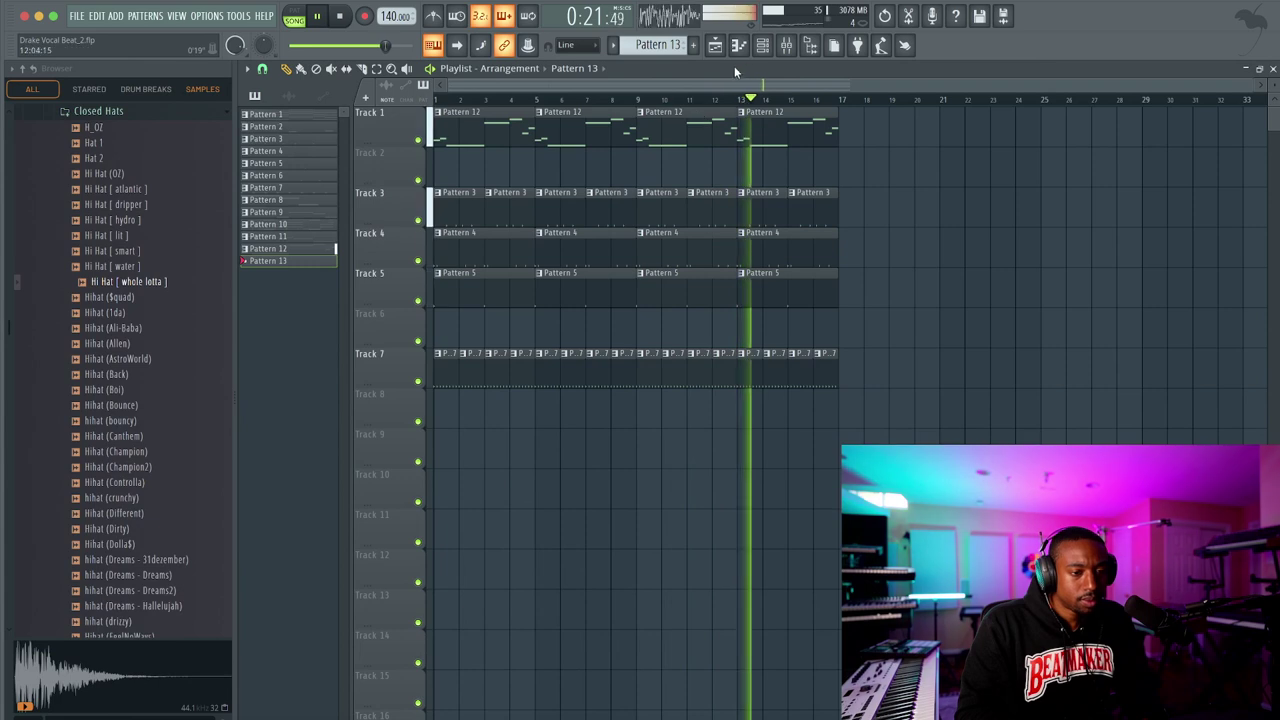
Audition samples in the Kicks folder and open K_Smash in a new channel
left_click(761, 46)
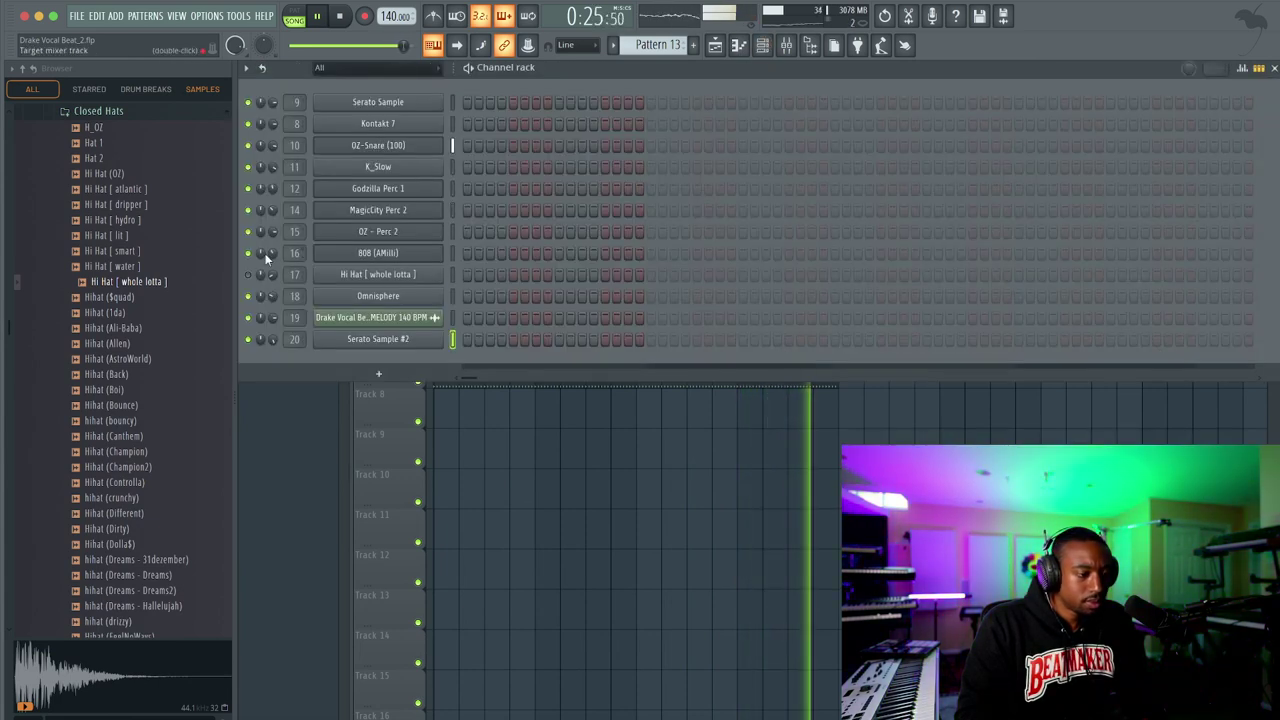
scroll(128, 294, "up", 3)
left_click(132, 207)
left_click(118, 269)
left_click(128, 346)
left_click(129, 331)
left_click(126, 345)
right_click(124, 344)
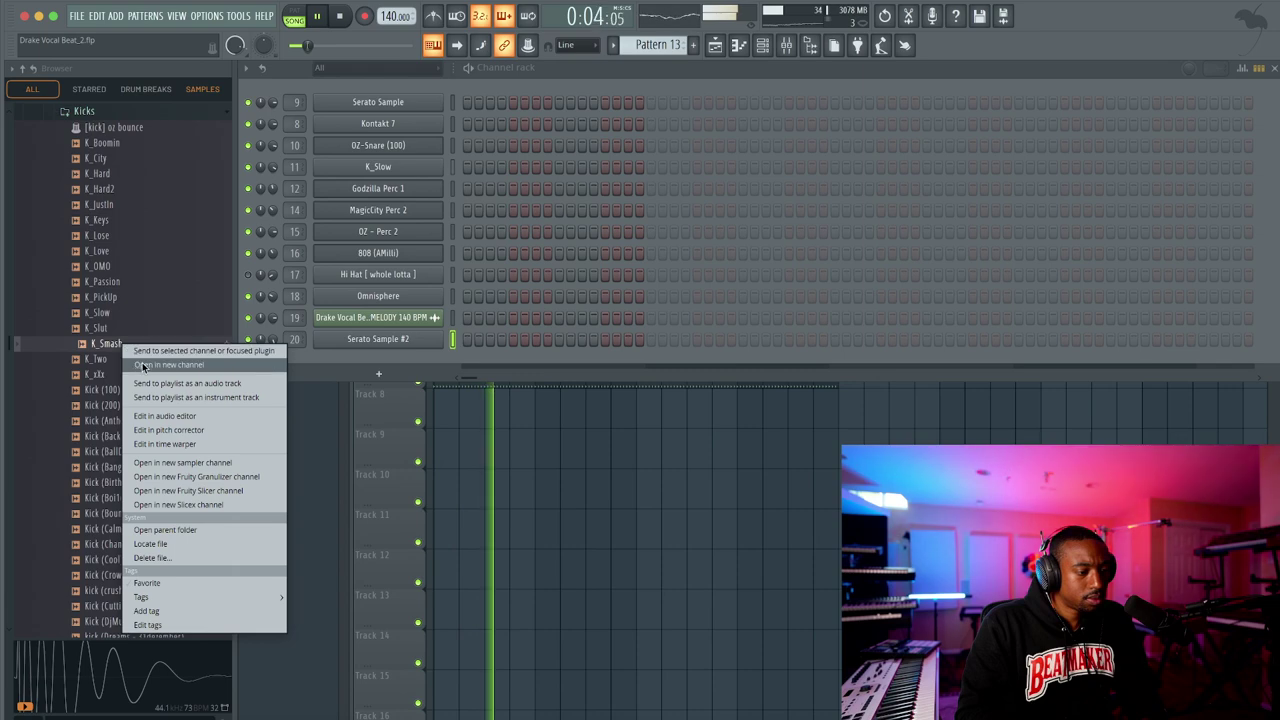
left_click(128, 364)
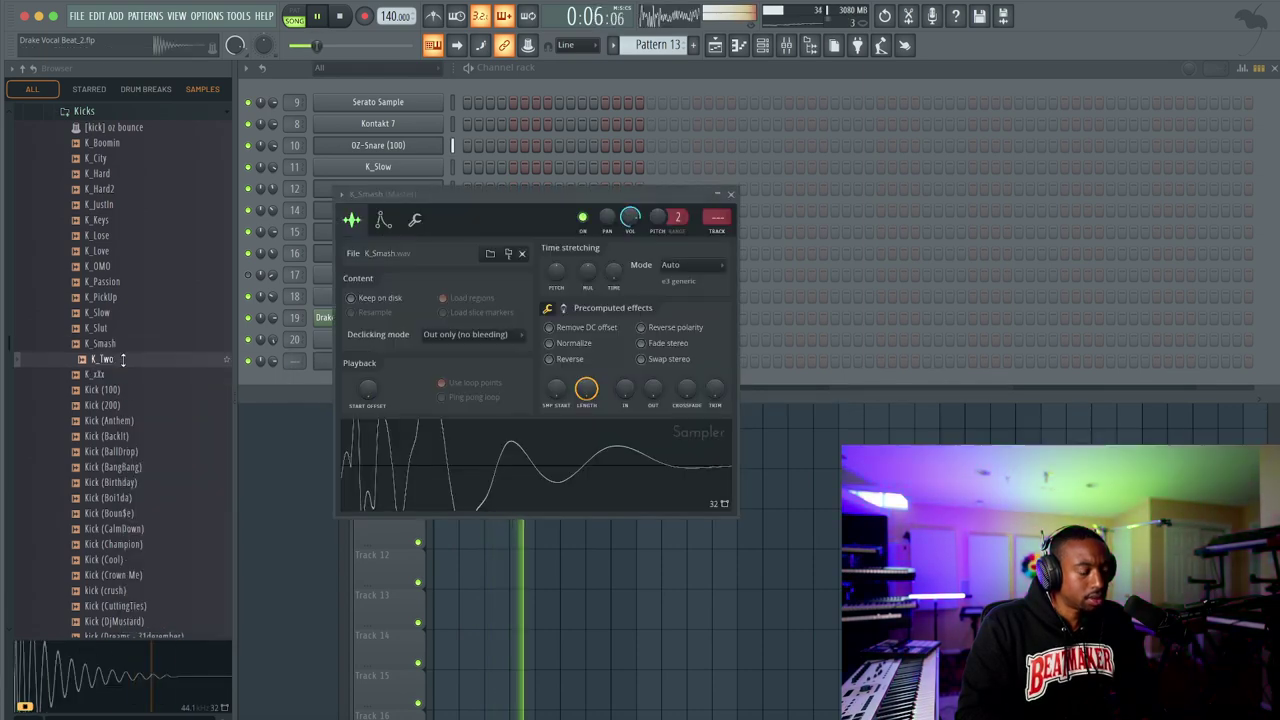
Audition more kick samples in the Kicks folder, including K_City, K_Justin and Kick (Crown Me)
left_click(131, 175)
left_click(128, 160)
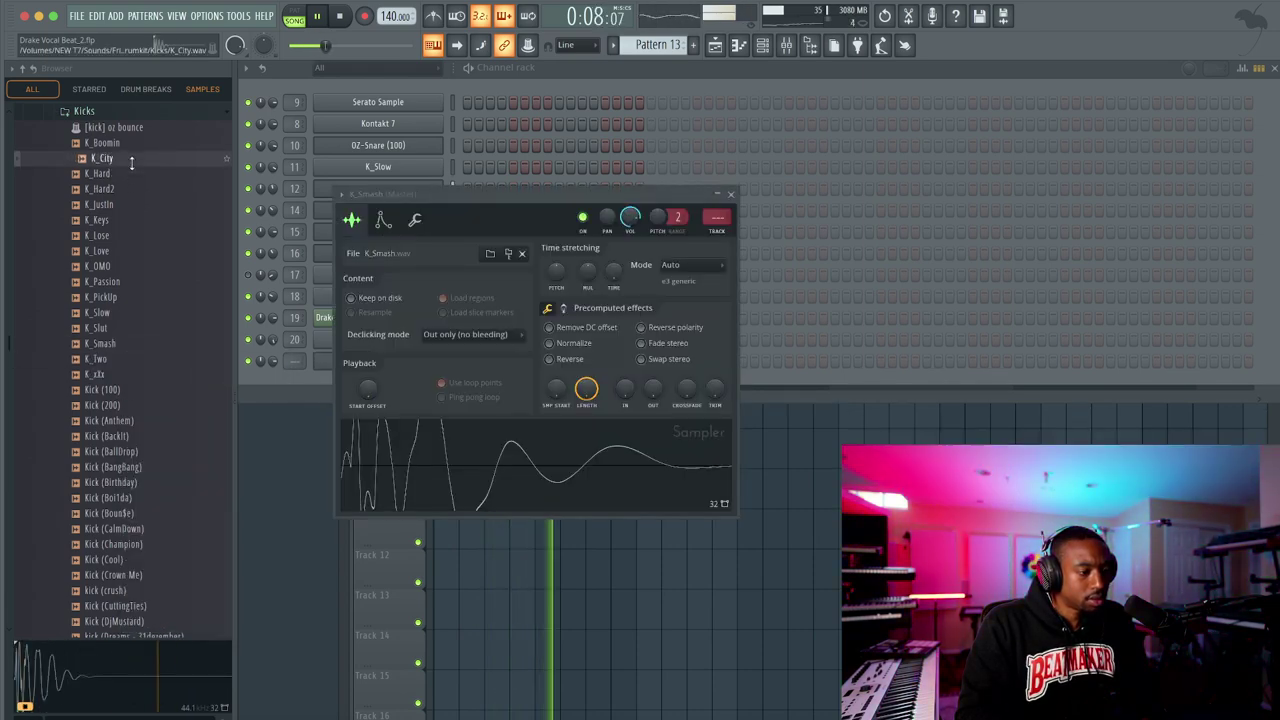
key("Up")
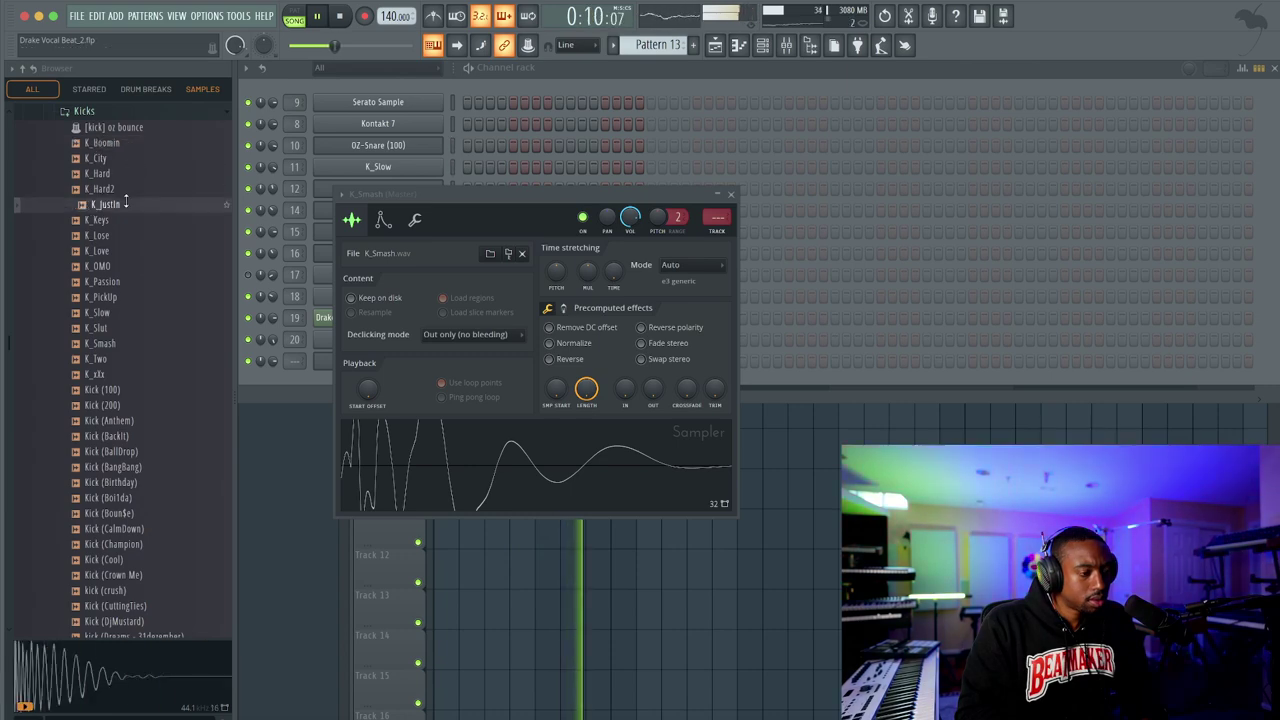
scroll(128, 200, "down", 4)
left_click(120, 437)
left_click(124, 453)
left_click(127, 467)
left_click(127, 454)
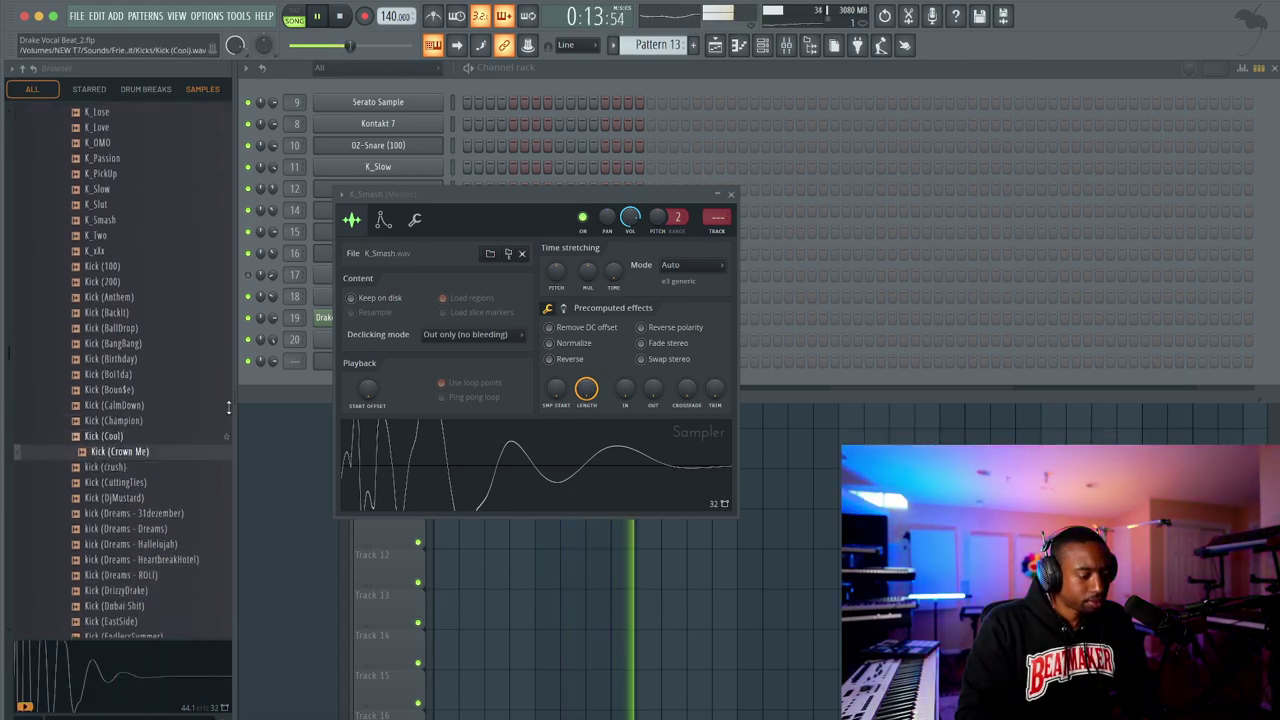
Close the K_Smash sampler window and route the channel to mixer track 21
left_click(732, 193)
key("F9")
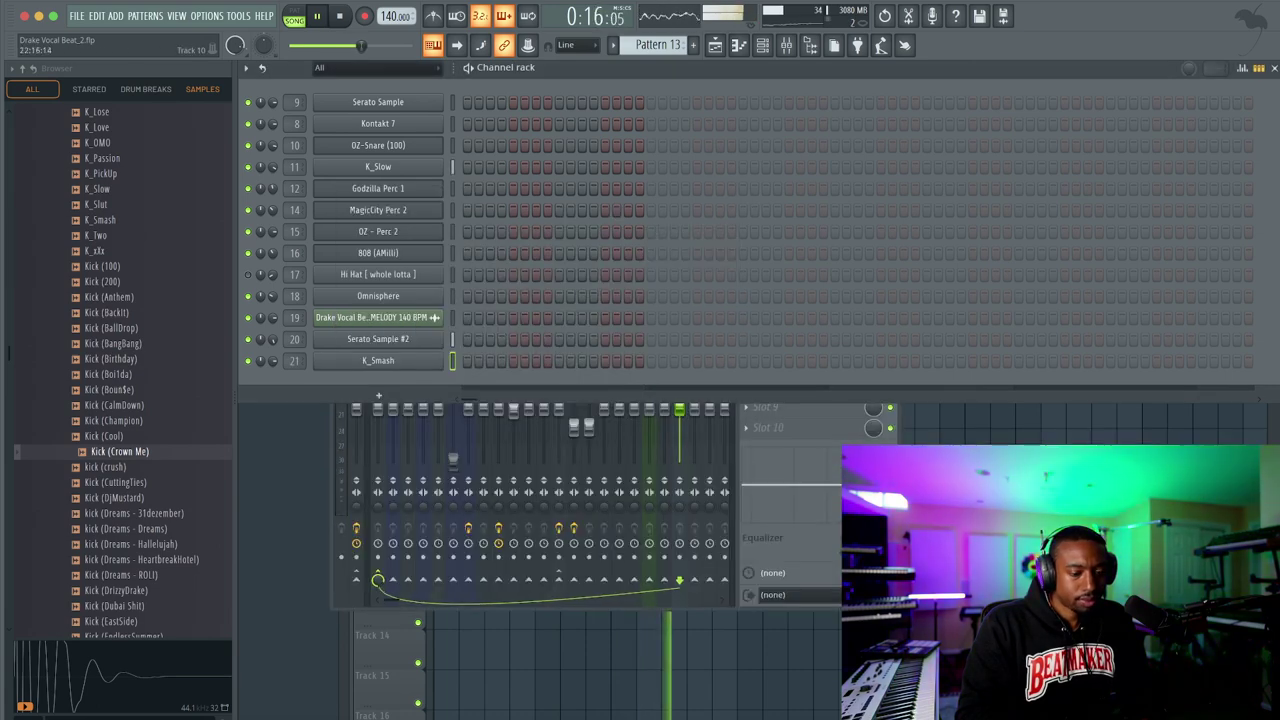
left_click(762, 45)
left_click(764, 46)
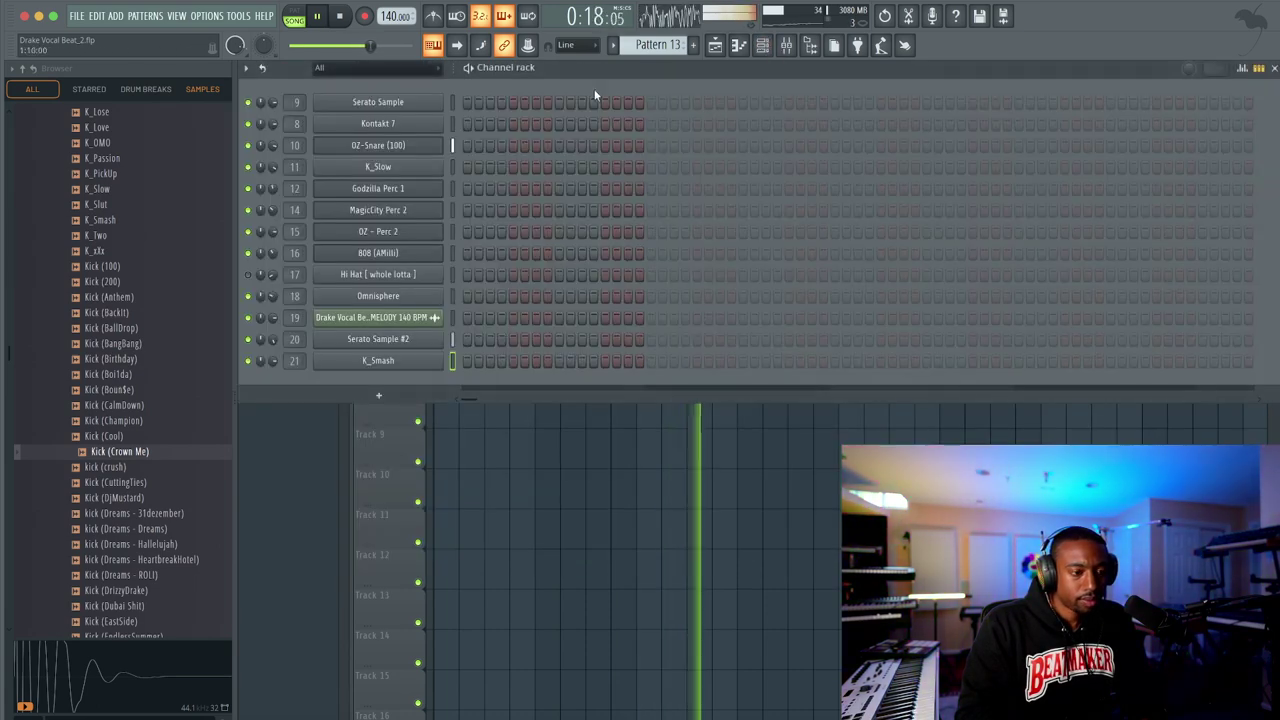
Switch to Pattern 4 and mute the K_Slow kick channel
key("minus")
key("minus")
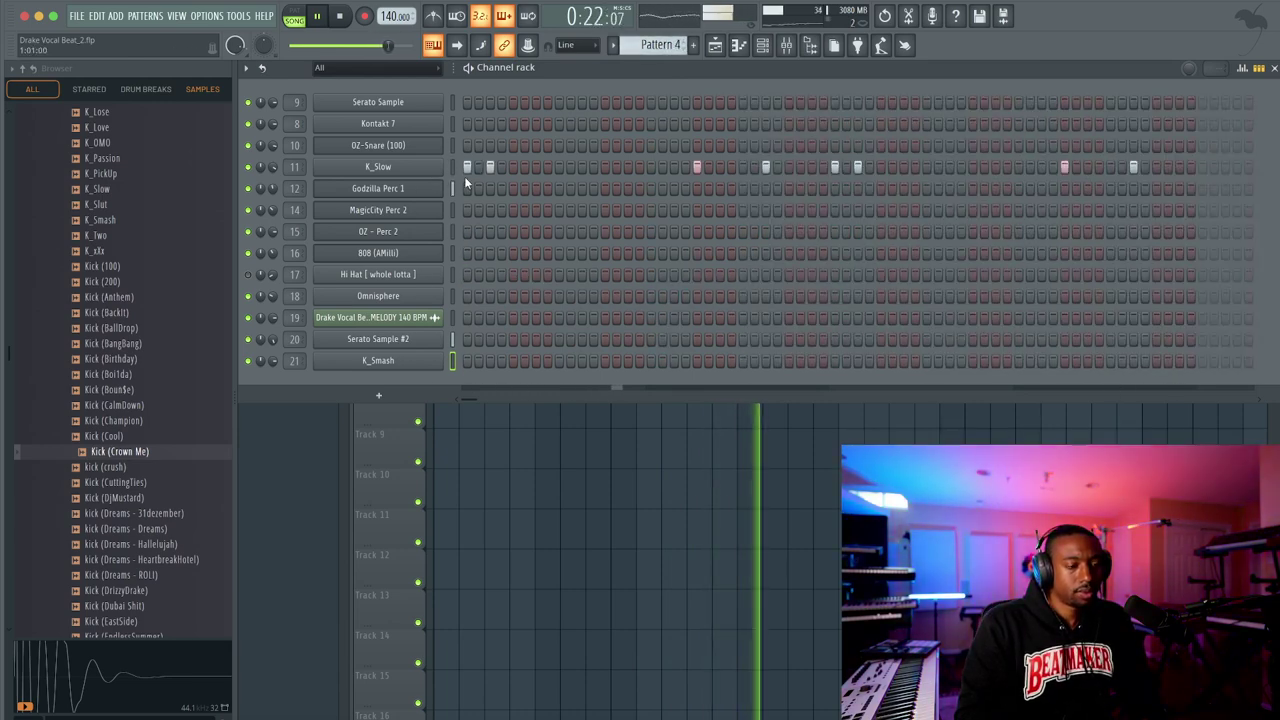
left_click(248, 167)
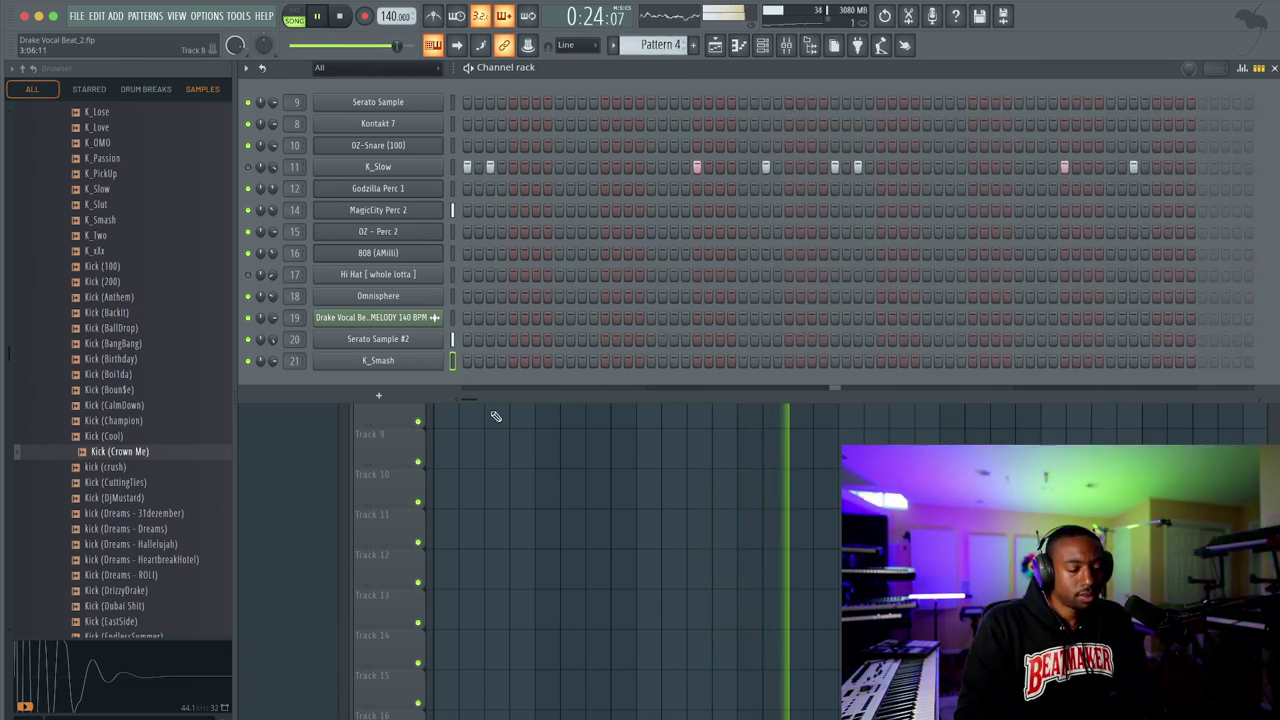
Stop playback, open the K_Smash sampler and set its time stretching mode to Resample
left_click(417, 360)
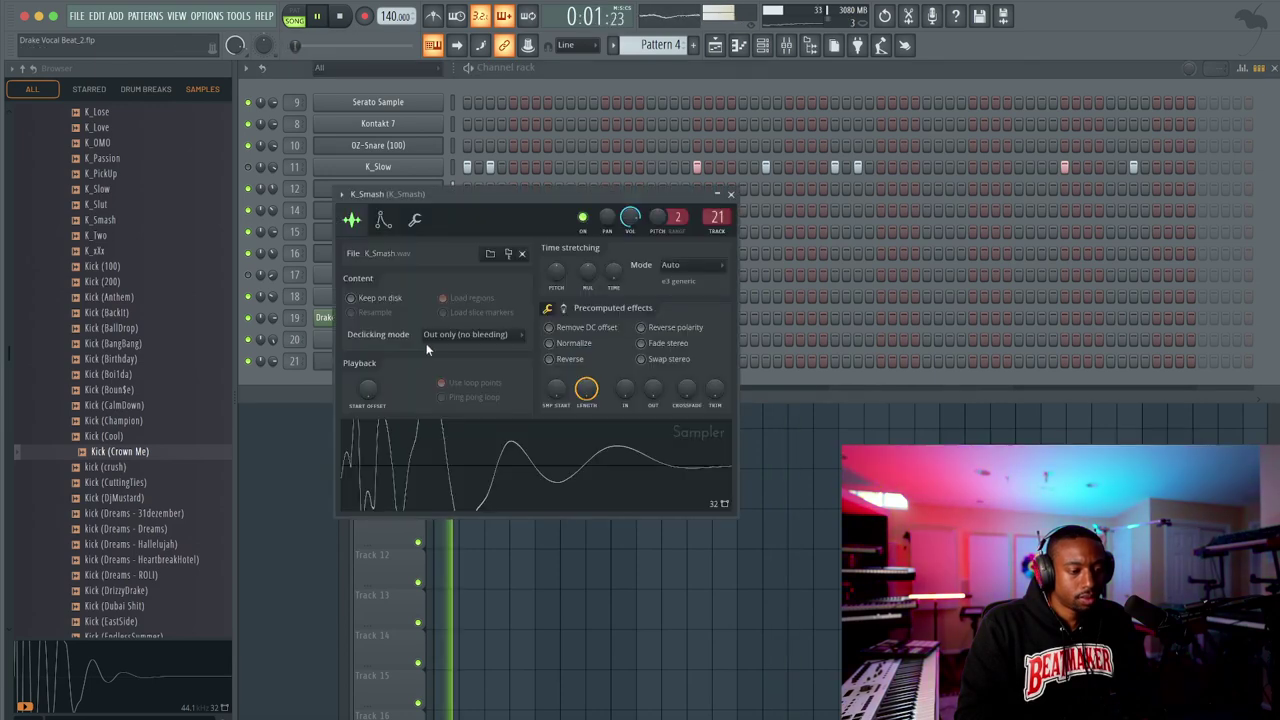
key("space")
left_click(672, 265)
left_click(674, 292)
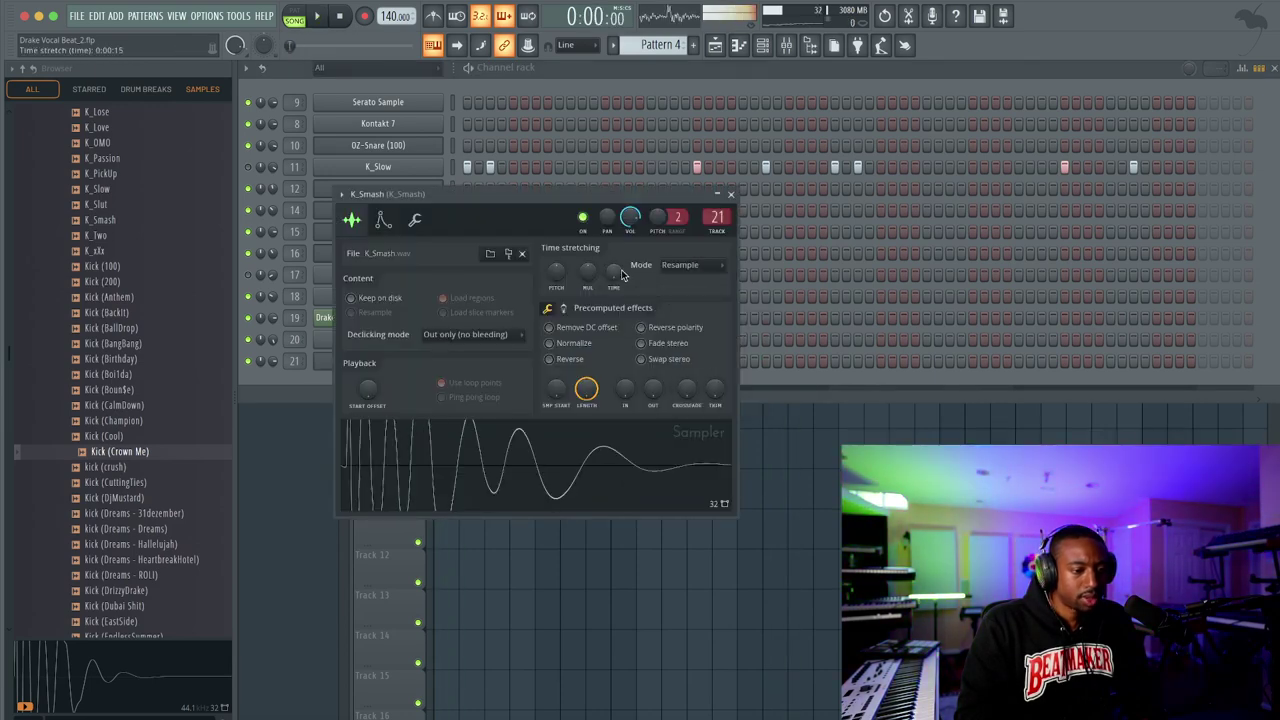
right_click(621, 274)
left_click(678, 276)
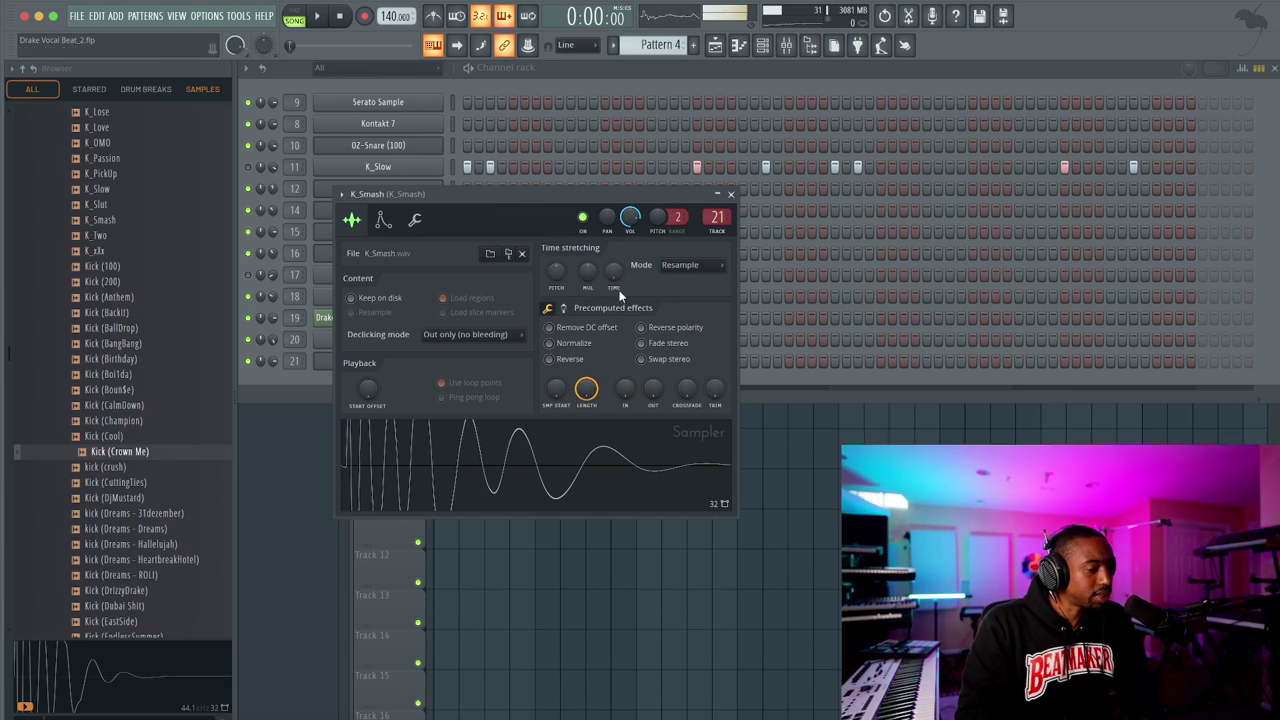
right_click(618, 272)
left_click(643, 280)
Check the K_Smash volume envelope, restart playback and close the sampler window
left_click(386, 223)
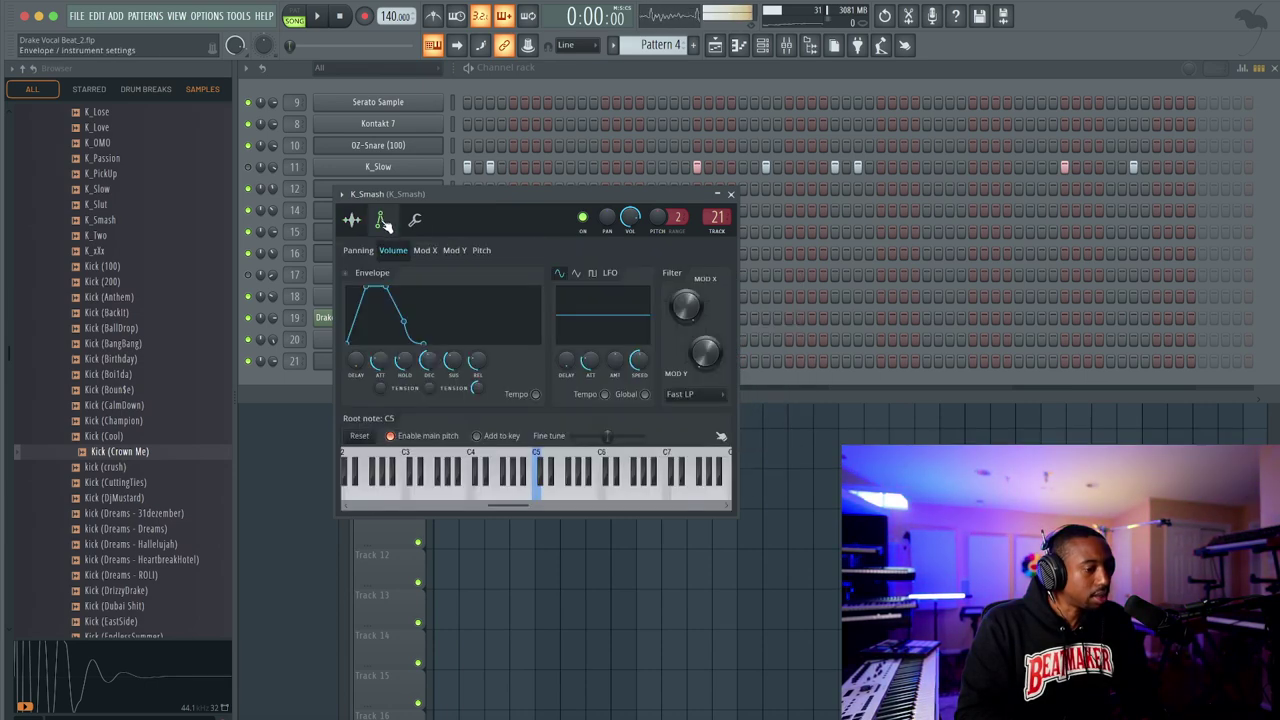
left_click(353, 221)
key("space")
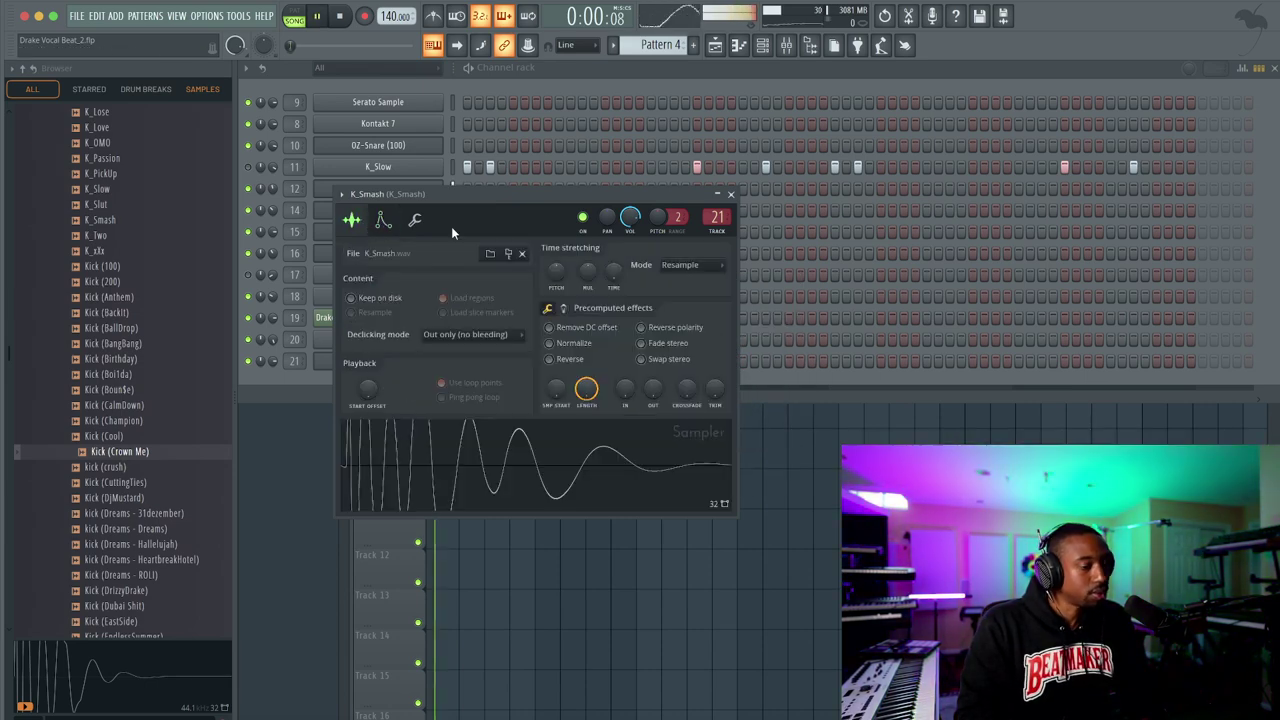
left_click(730, 194)
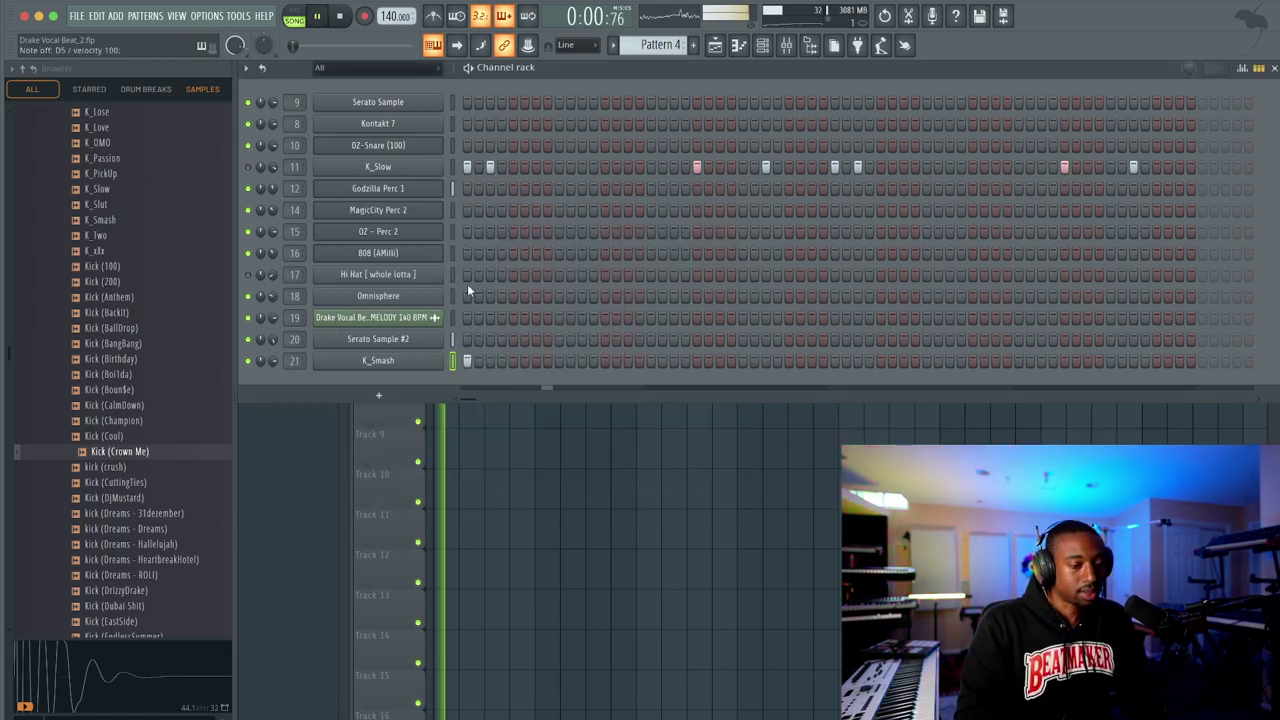
Program K_Smash hits in Pattern 4 on steps 1, 21, 27, 33, 53 and 59, following the K_Slow rhythm
key("space")
key("space")
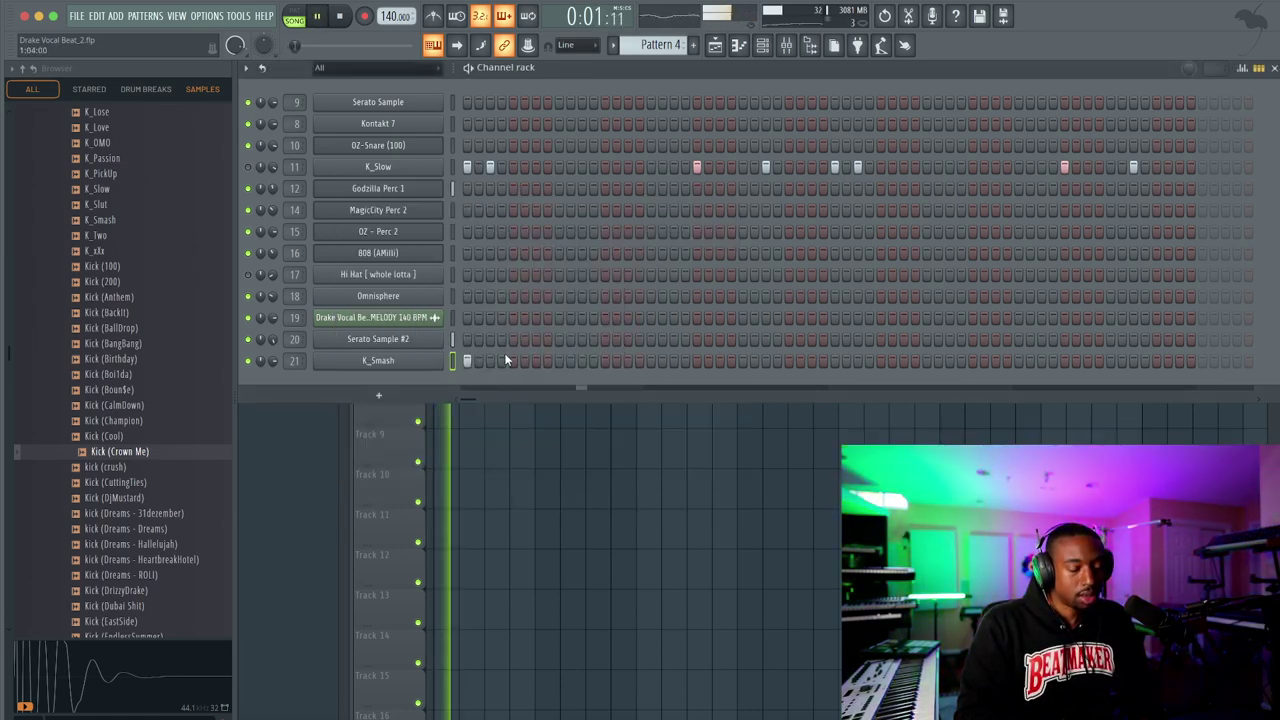
left_click(697, 360)
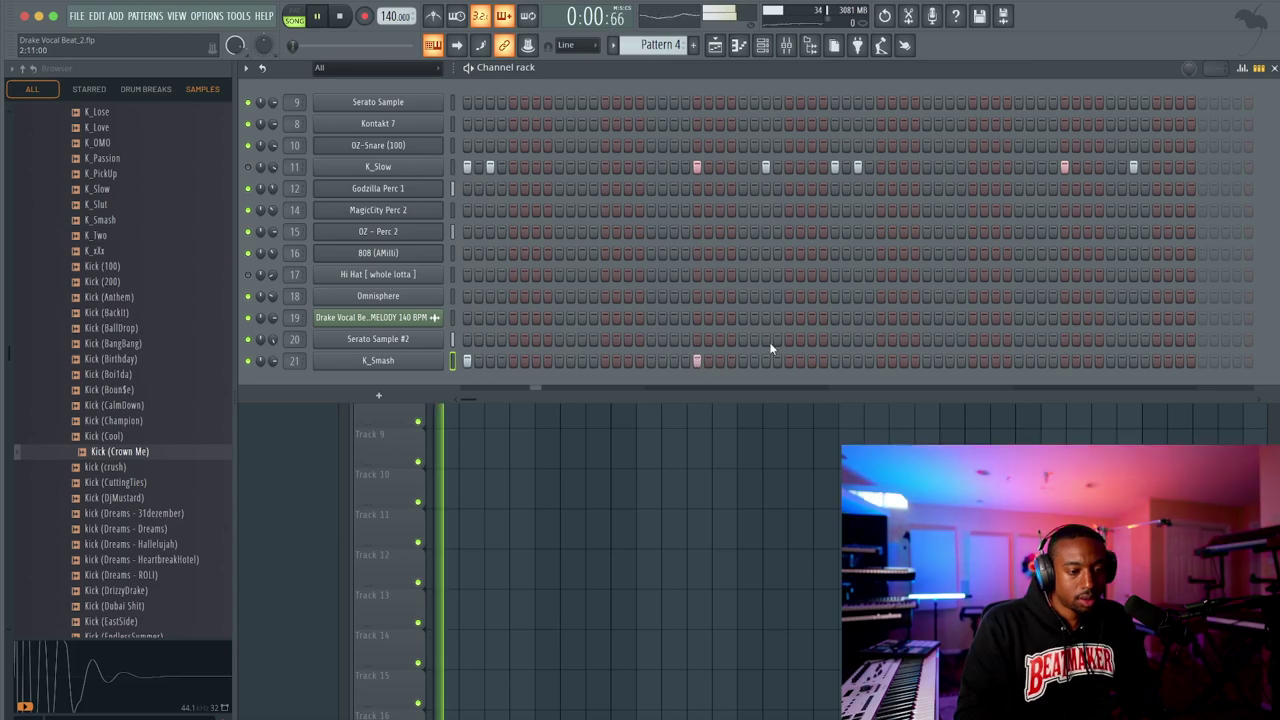
left_click(766, 360)
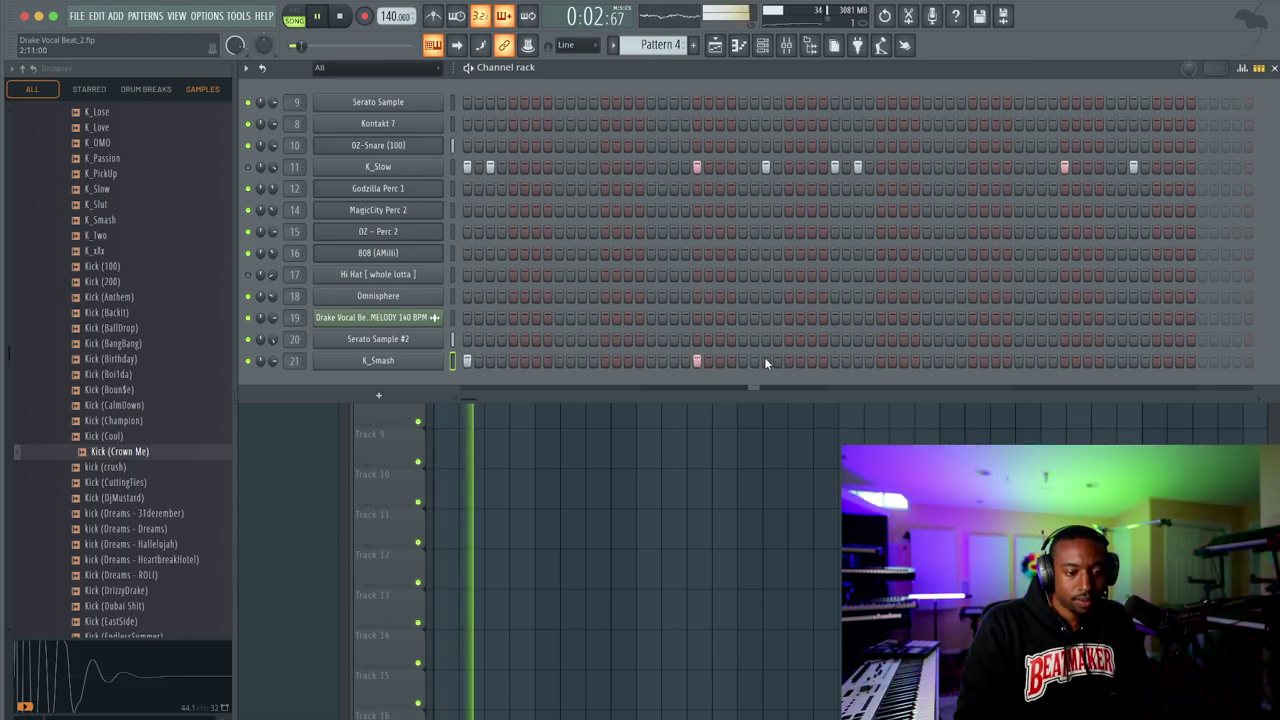
left_click(834, 361)
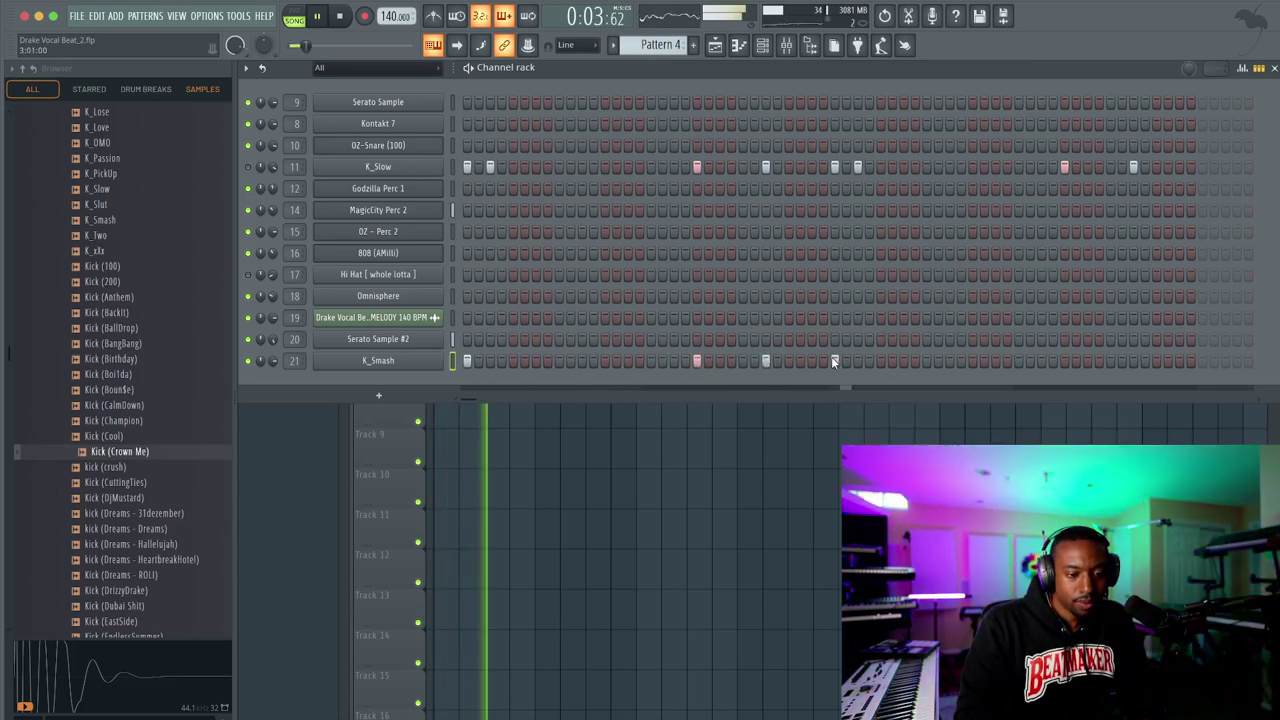
left_click(1064, 361)
Return to the playlist and raise the project tempo to 152 BPM
key("F6")
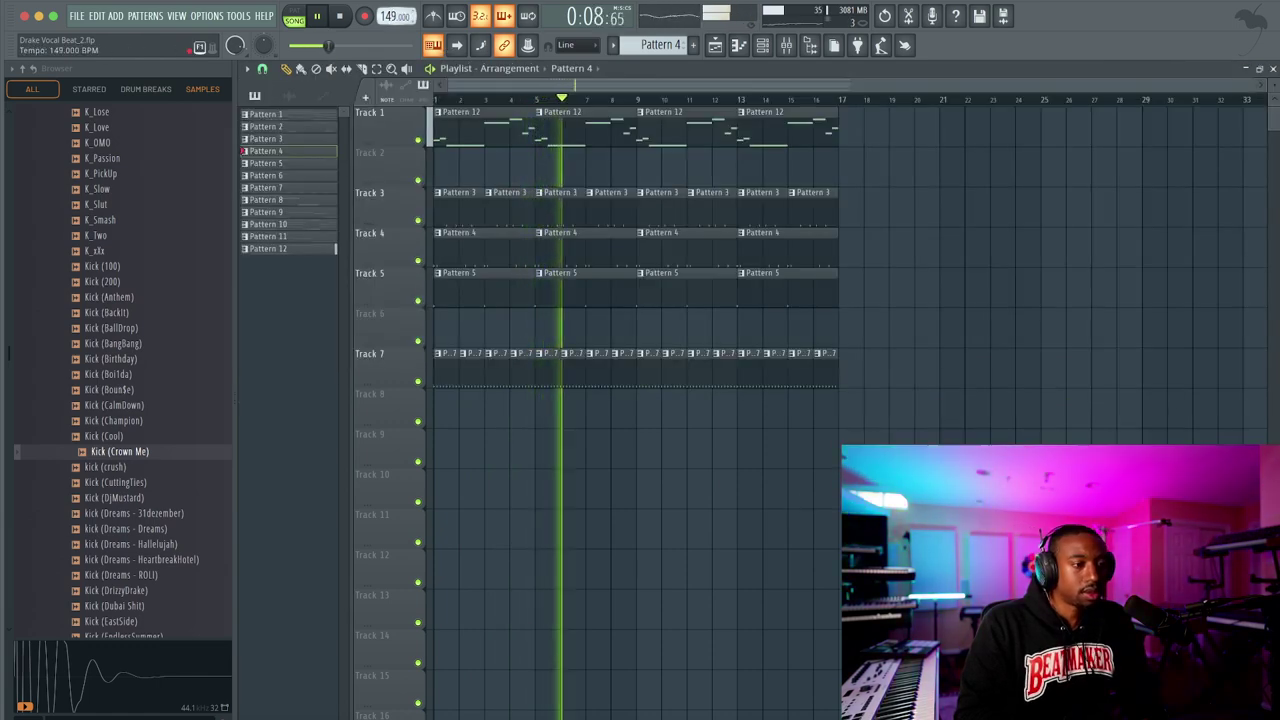
mouse_move(395, 16)
left_mouse_down()
mouse_move(395, 5)
mouse_move(395, 19)
left_mouse_up()
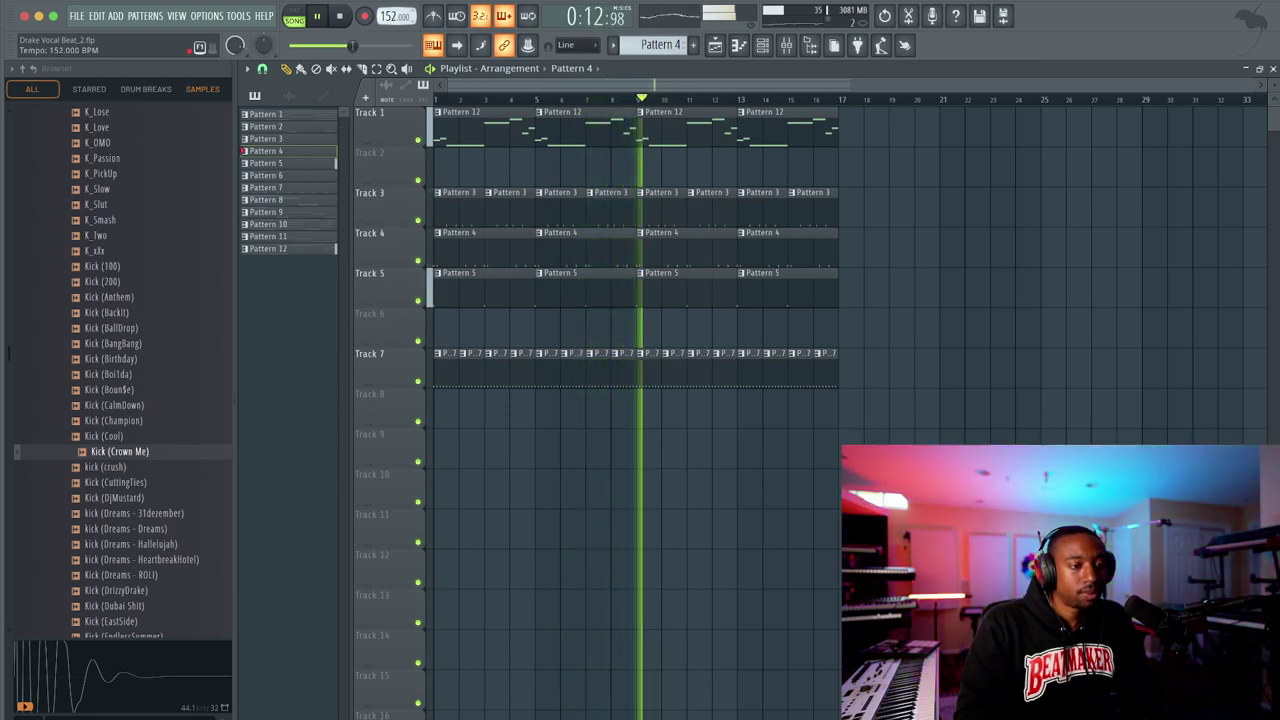
Inspect the OZ-Snare (100) and K_Smash channels during playback and return to the playlist
left_click(762, 46)
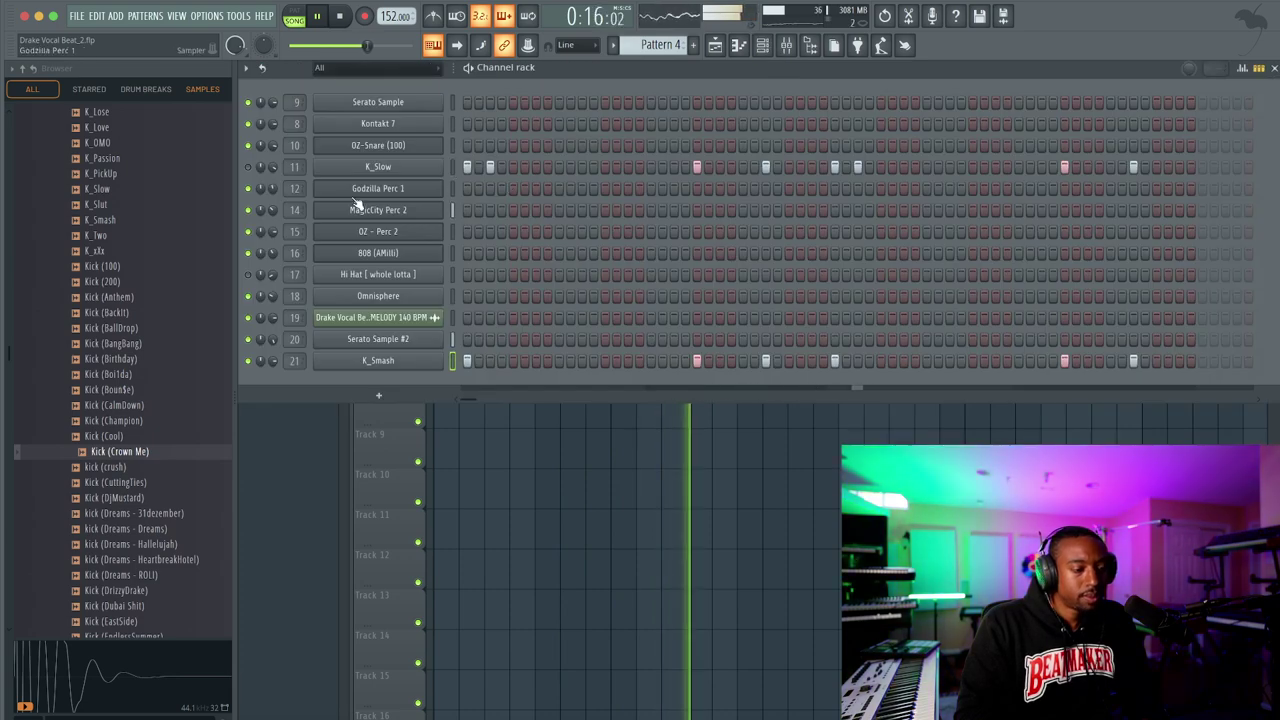
left_click(378, 145)
left_click_drag(515, 356, 515, 351)
left_click(693, 157)
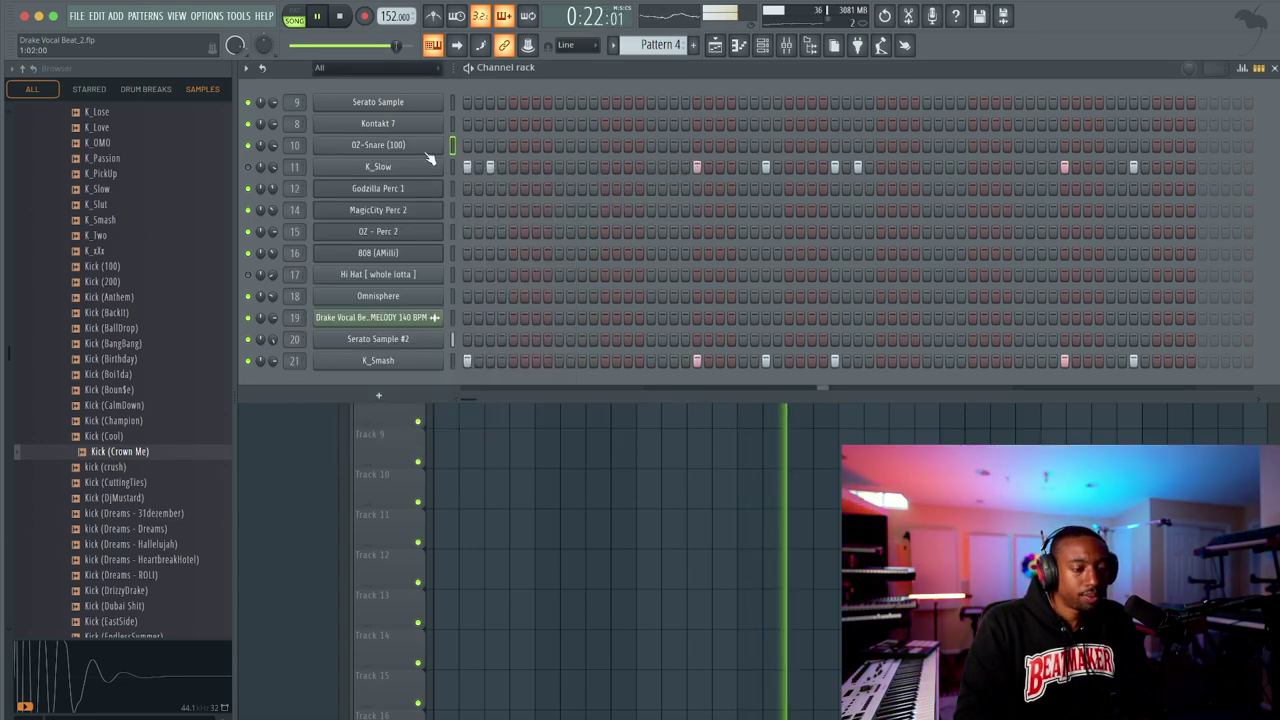
left_click(466, 361)
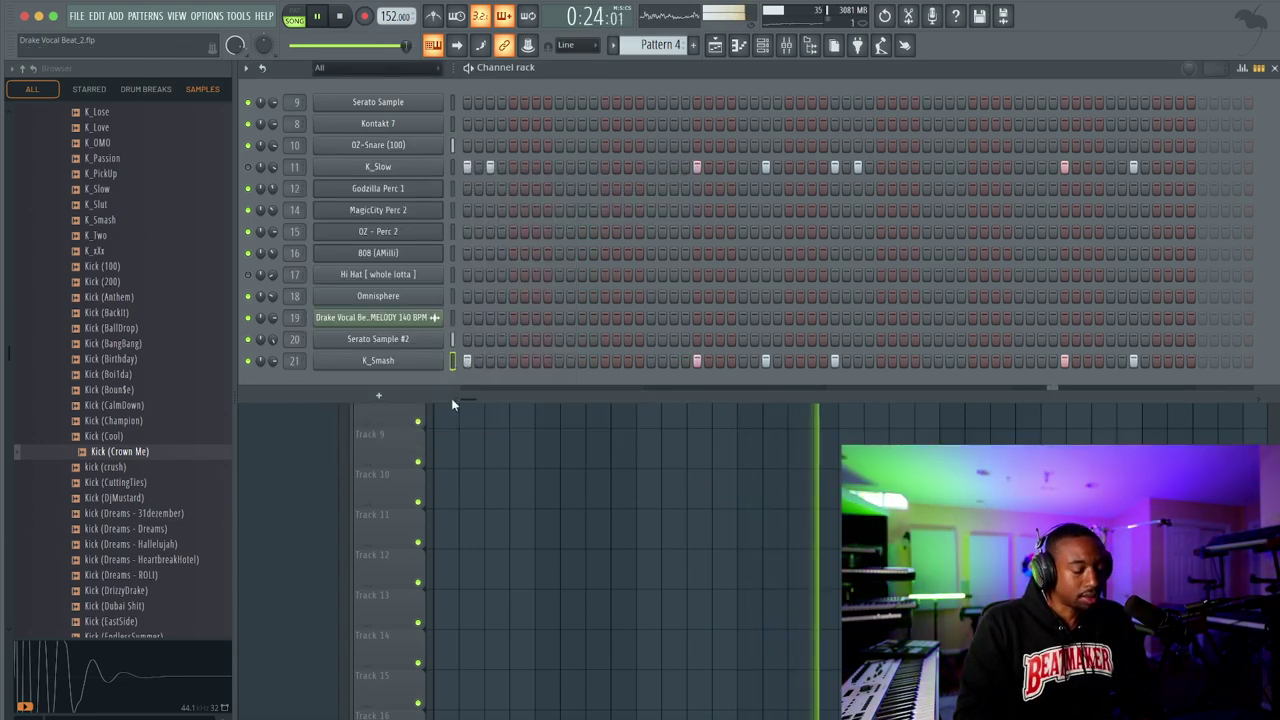
right_click(514, 507)
left_click(762, 45)
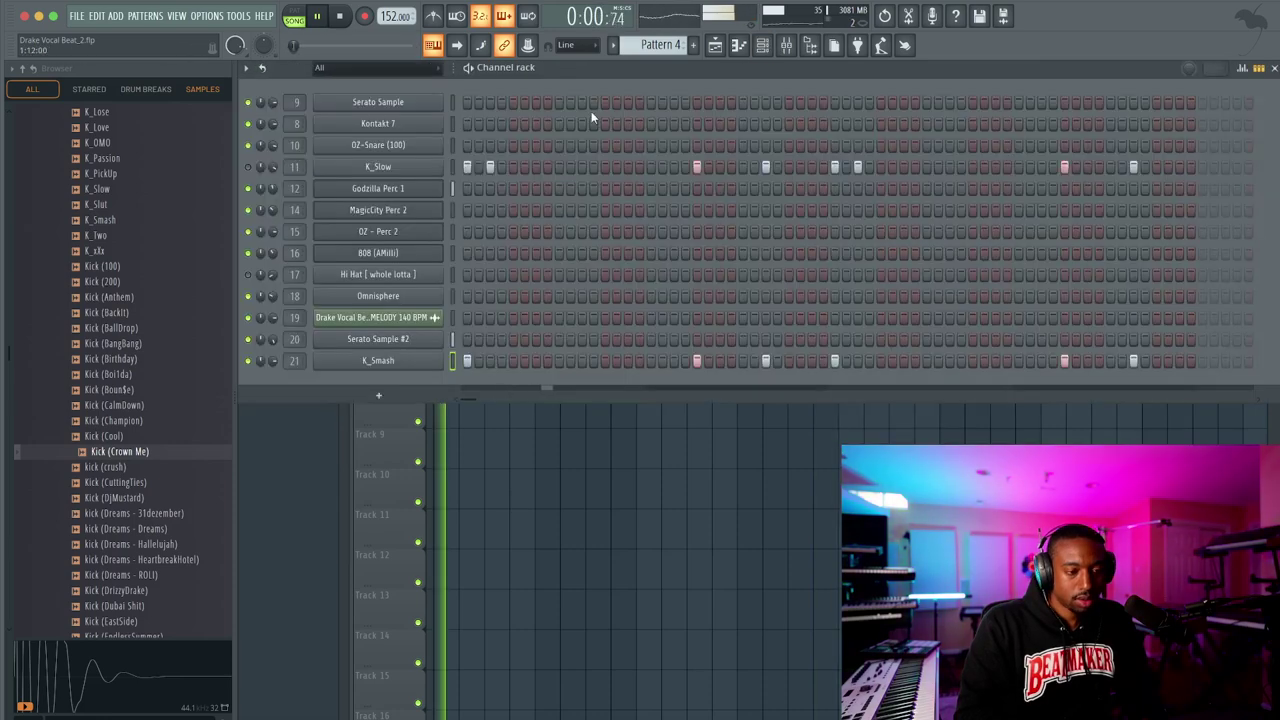
right_click(522, 457)
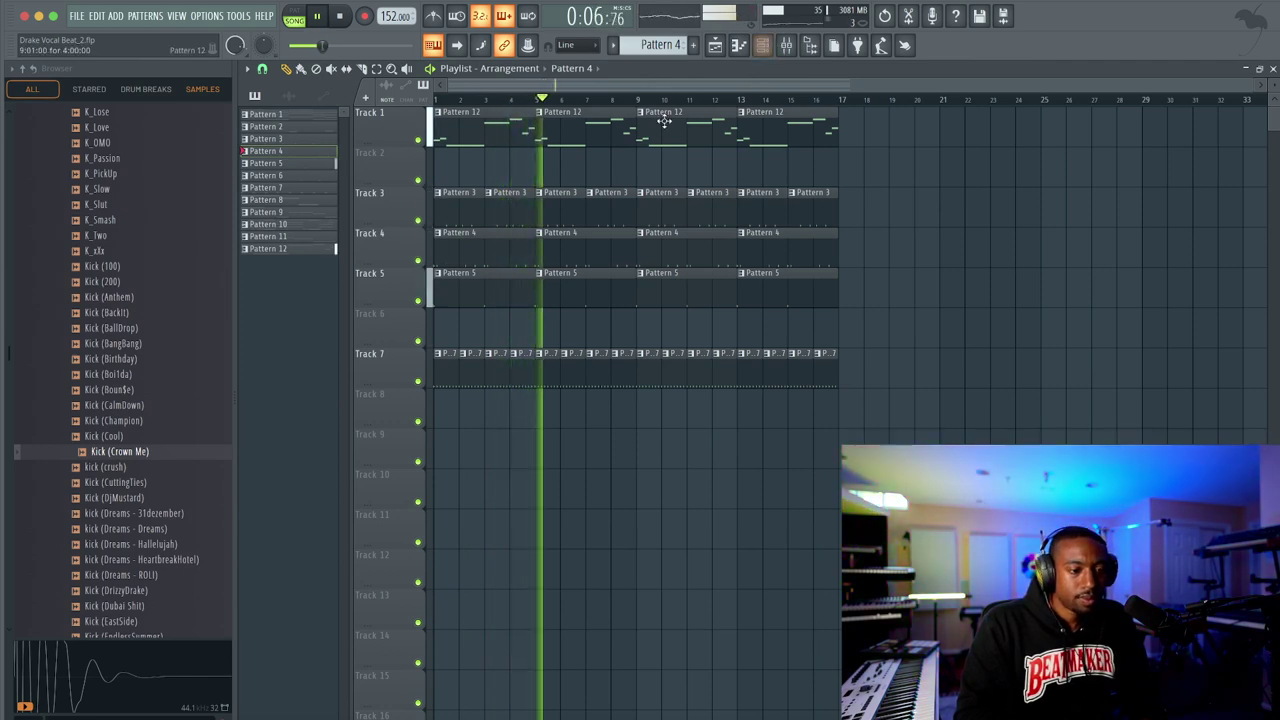
Raise the volume of the Serato Sample #2 mixer track slightly and send the track to the REVERB track
left_click(787, 45)
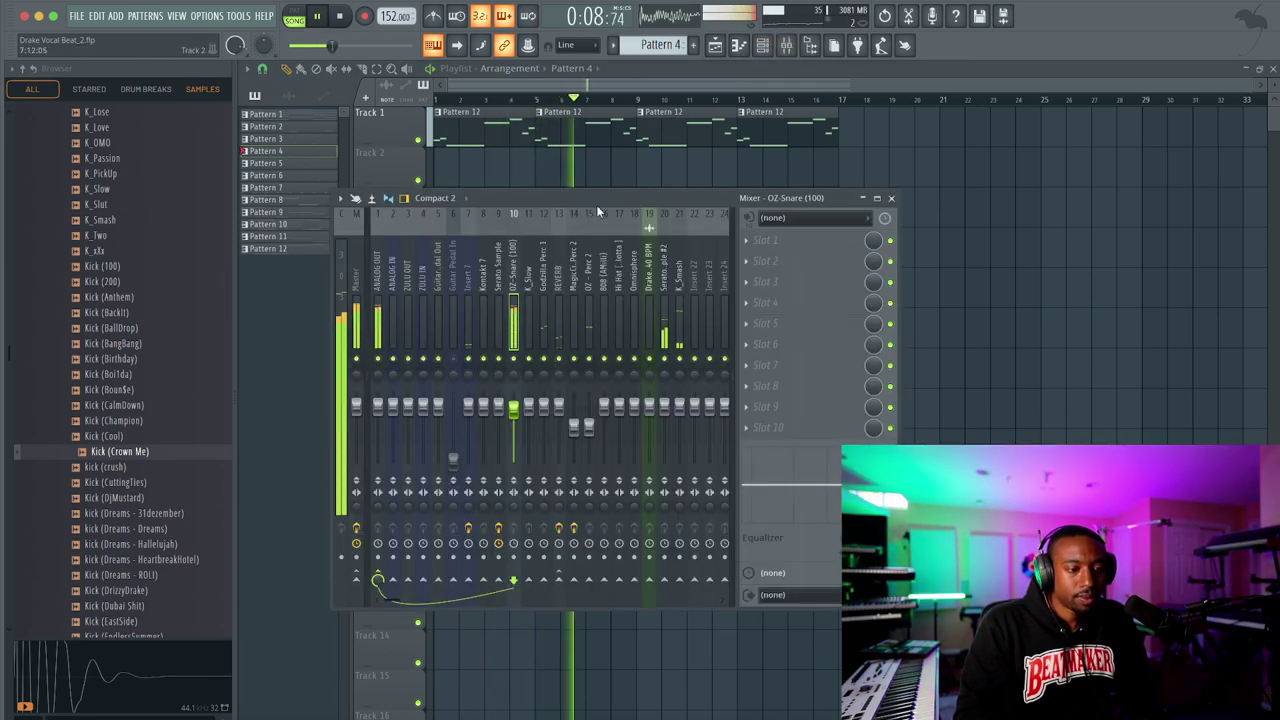
key("F6")
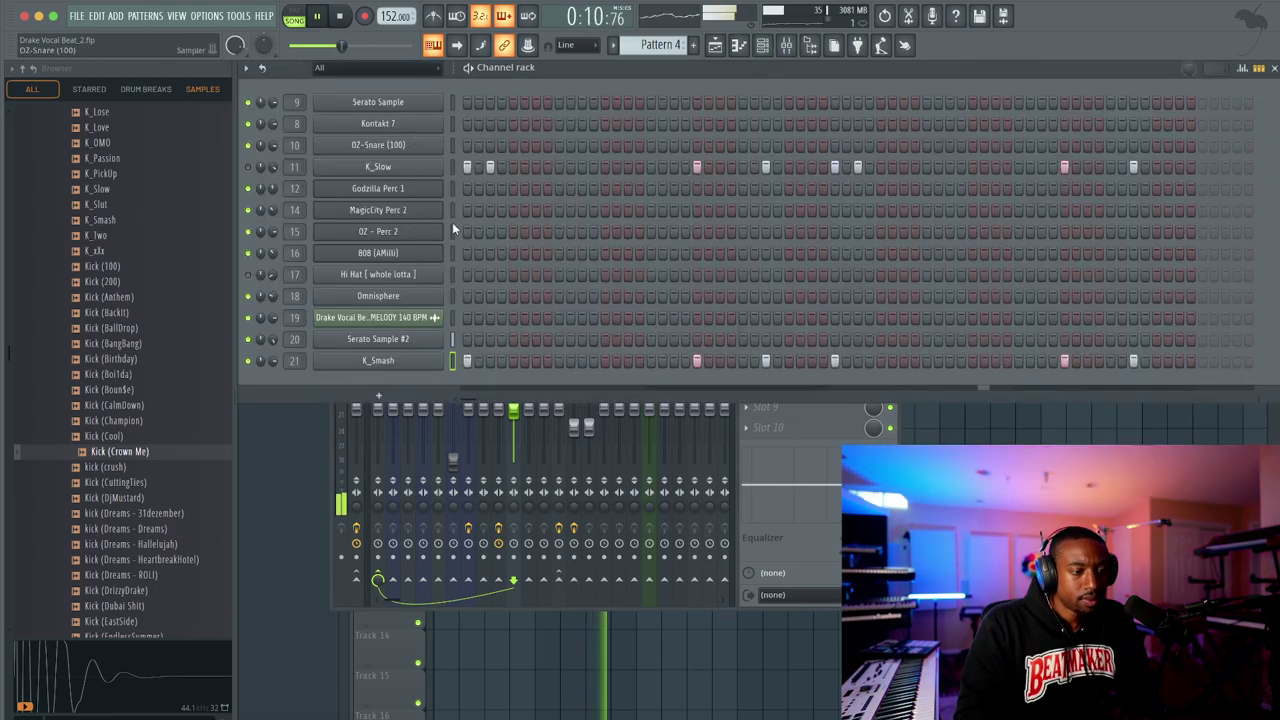
left_click(758, 538)
left_click(670, 291)
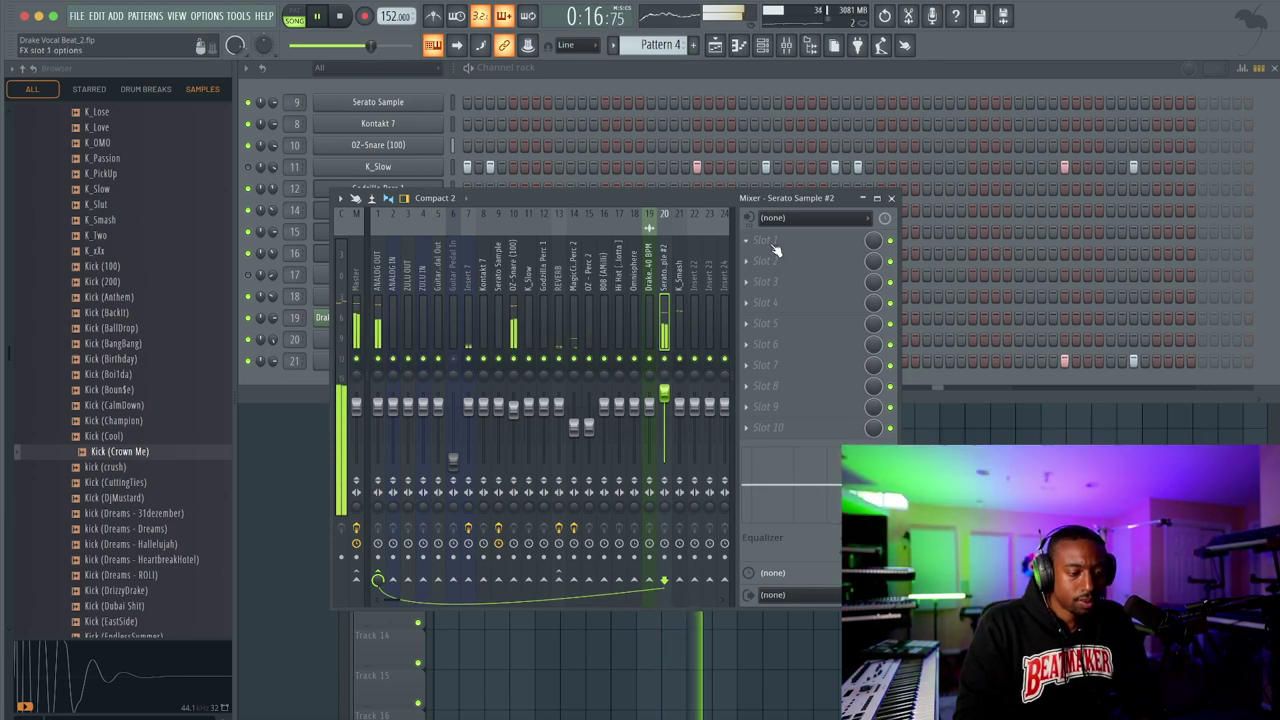
left_click(559, 580)
left_click_drag(559, 582, 559, 610)
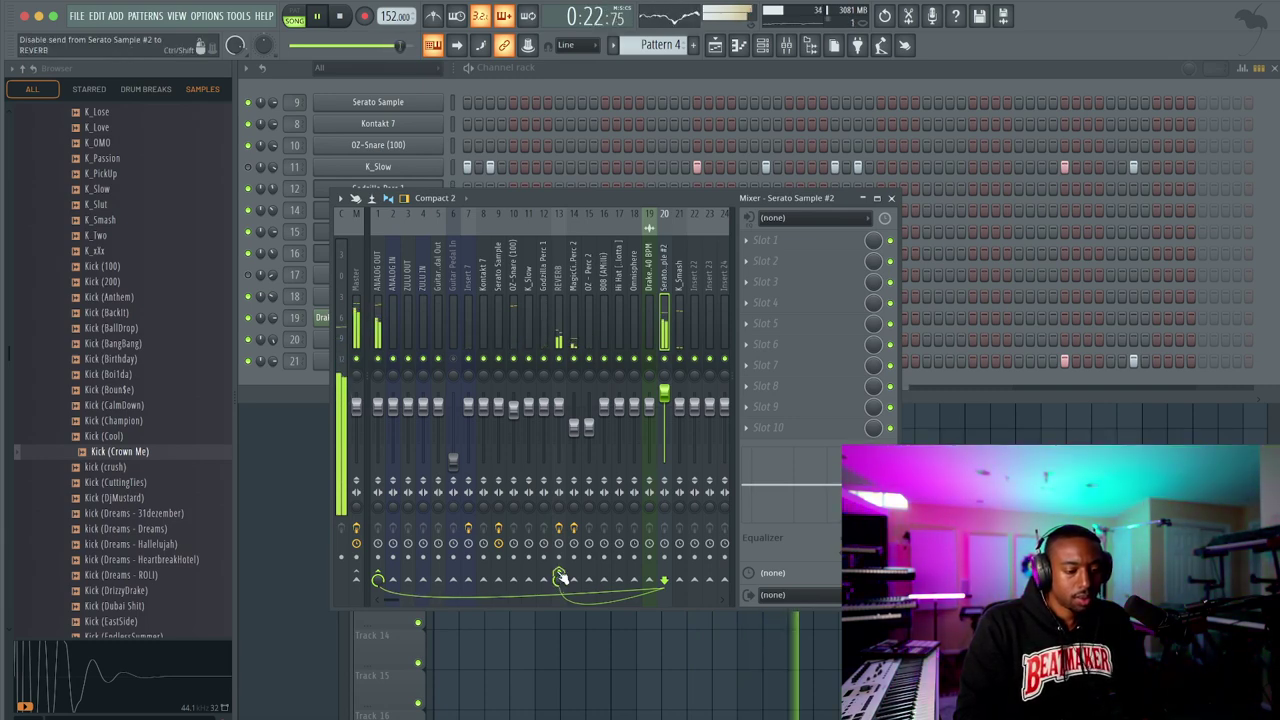
Load Vocal Bender Stereo on the Serato Sample #2 mixer track and try its formant between -3 and -2 semitones
left_click(495, 292)
left_click(488, 296)
left_click(790, 240)
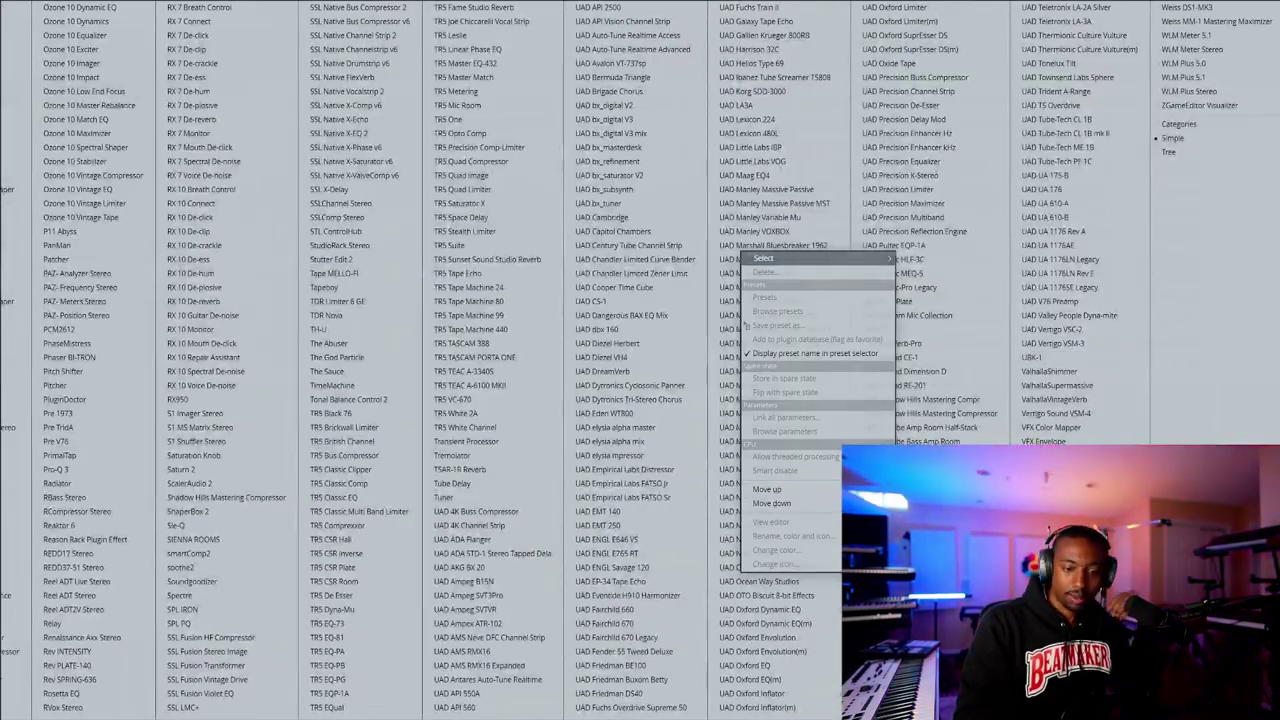
left_click(1078, 402)
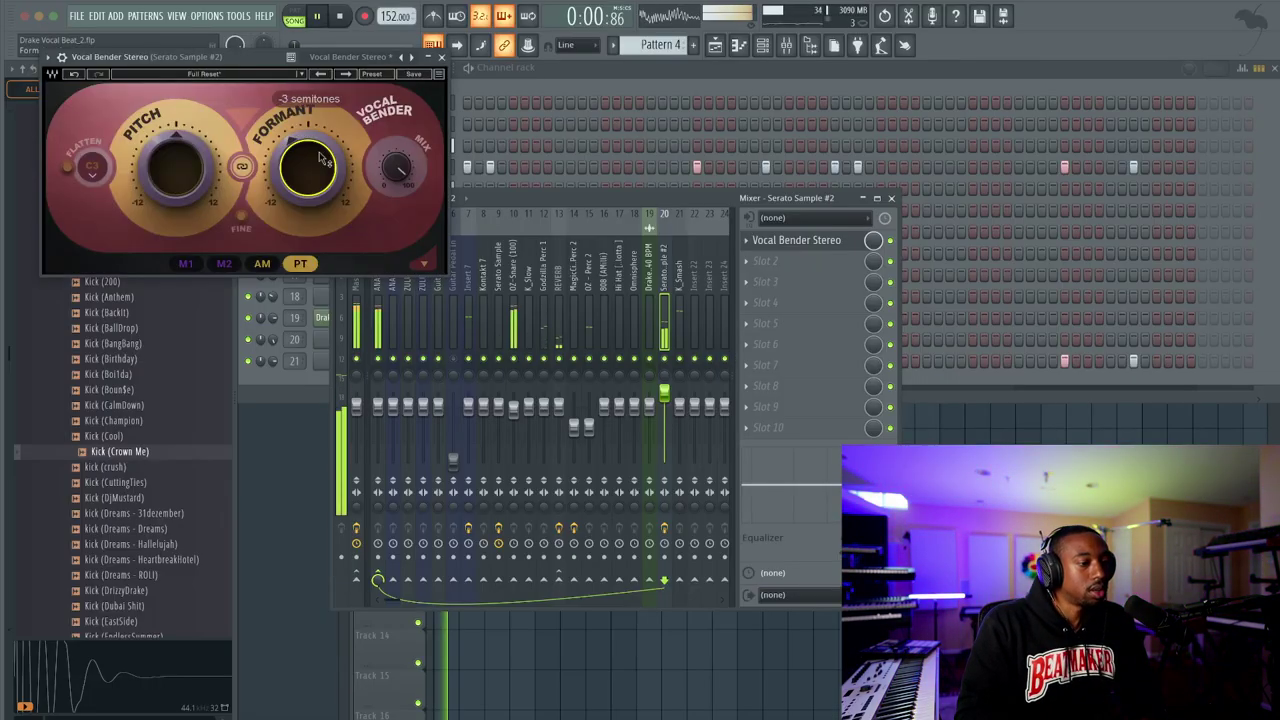
left_click_drag(308, 168, 308, 178)
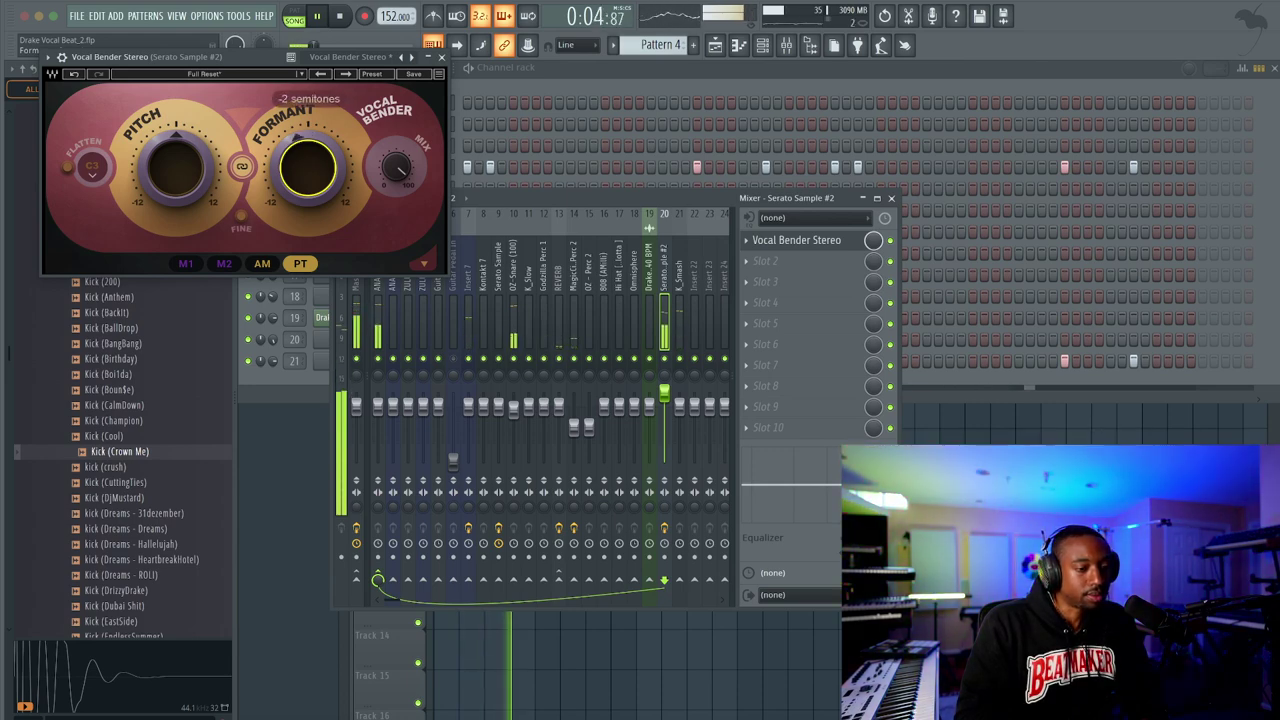
Delete Vocal Bender Stereo from the Serato Sample #2 mixer track and confirm the removal
left_click(746, 242)
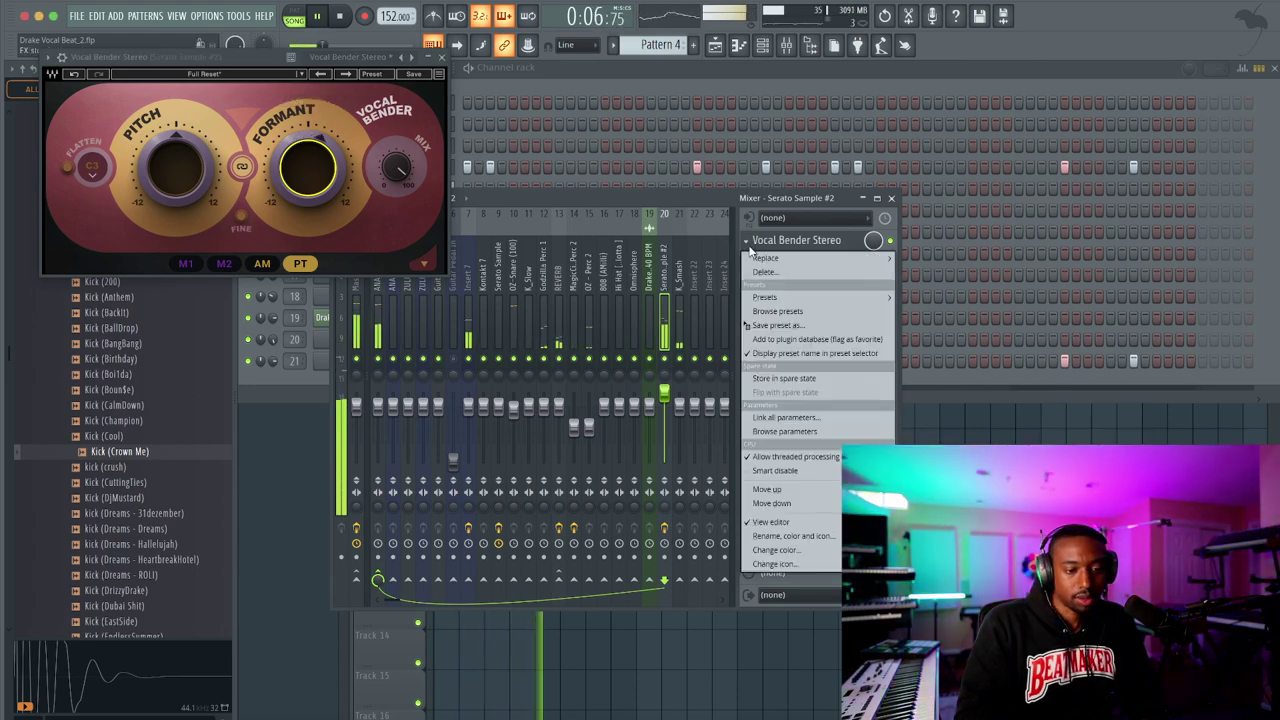
left_click(766, 272)
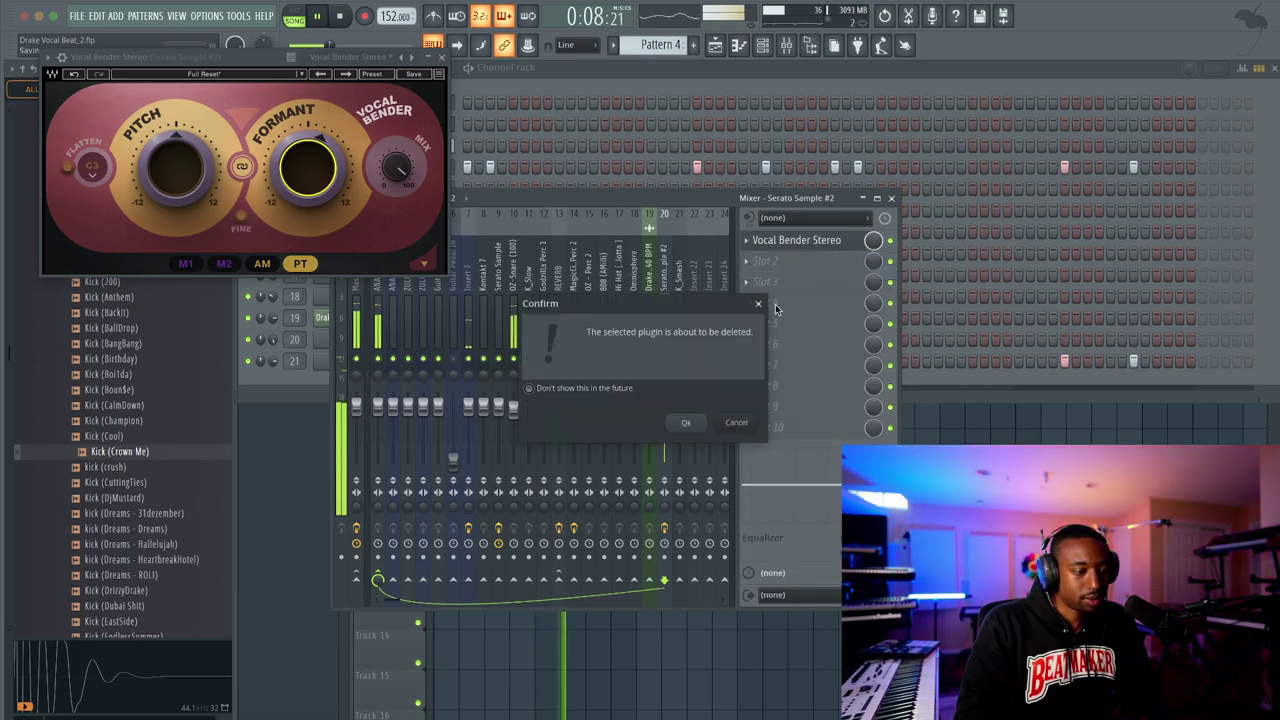
left_click(684, 423)
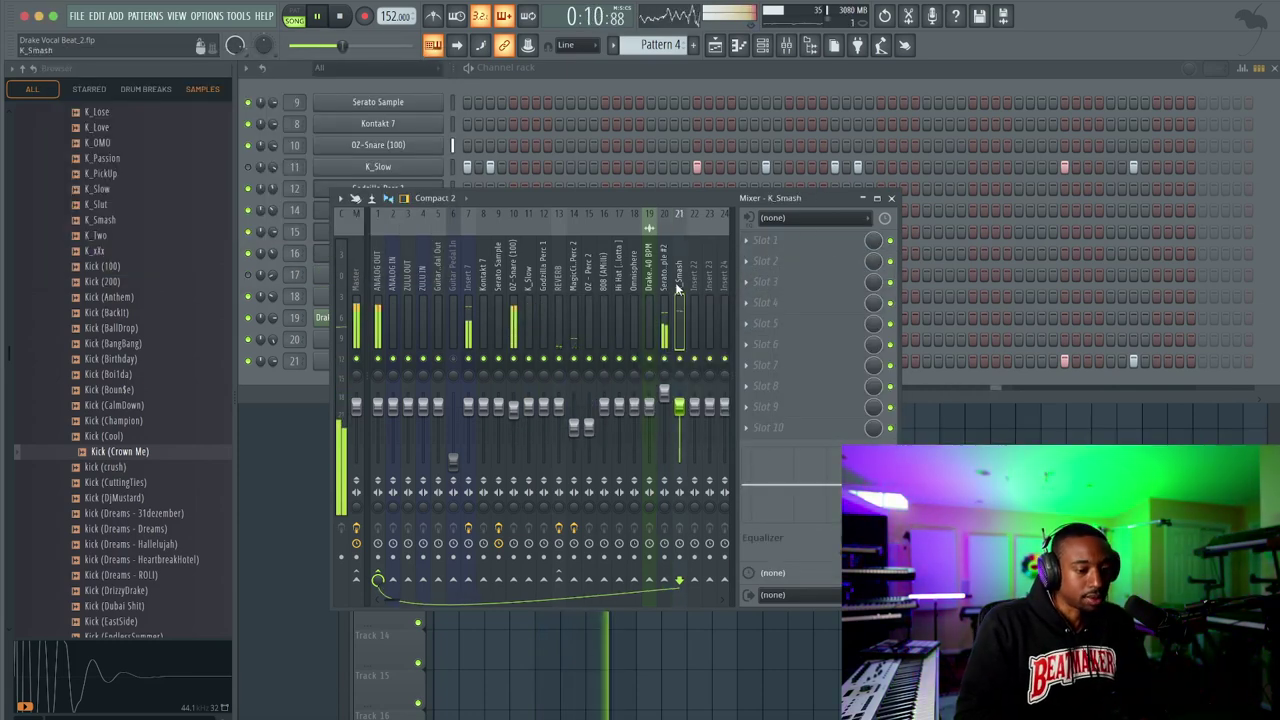
Inspect the Insert 7 and Serato Sample #2 mixer tracks during playback and return to the playlist
left_click(470, 290)
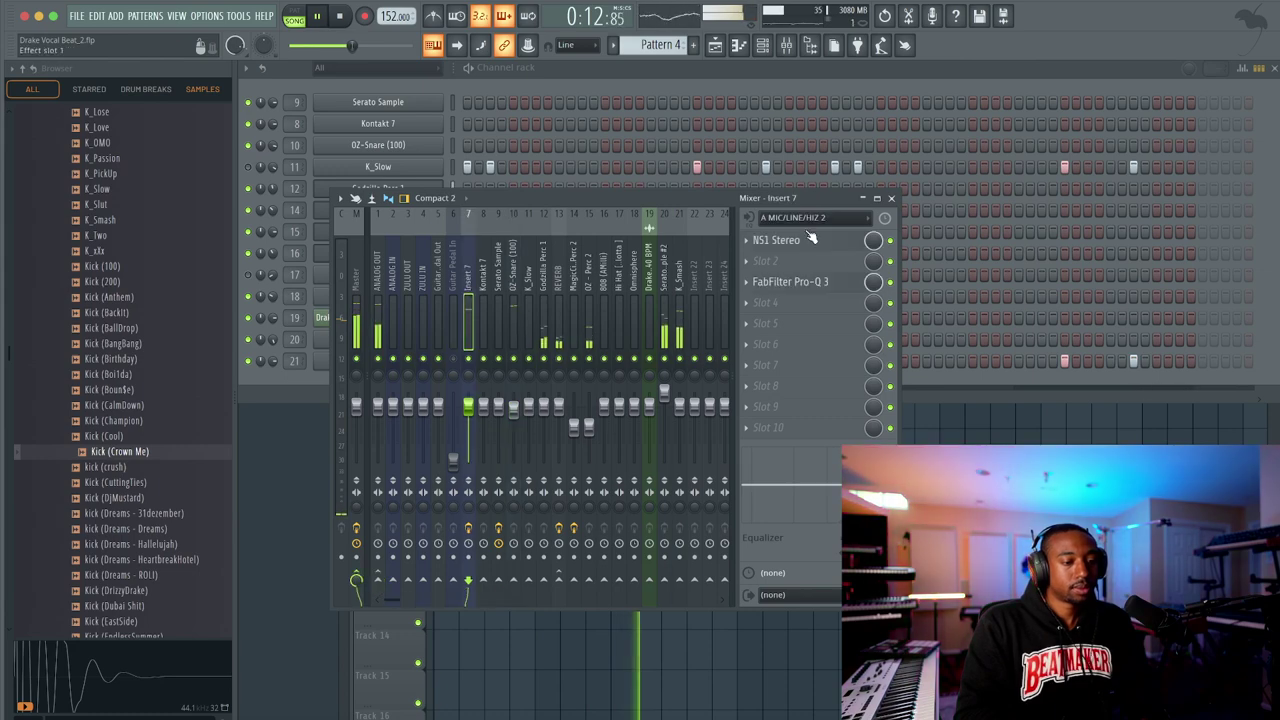
left_click(892, 198)
right_click(635, 499)
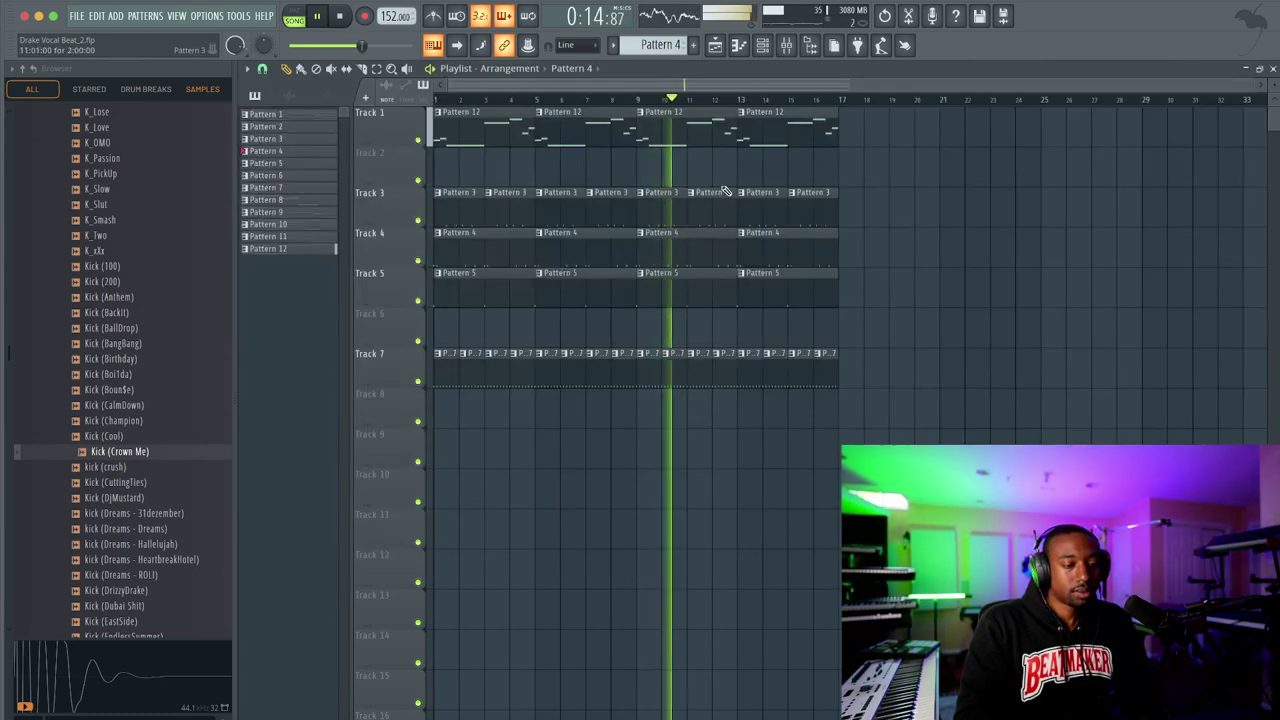
left_click(784, 46)
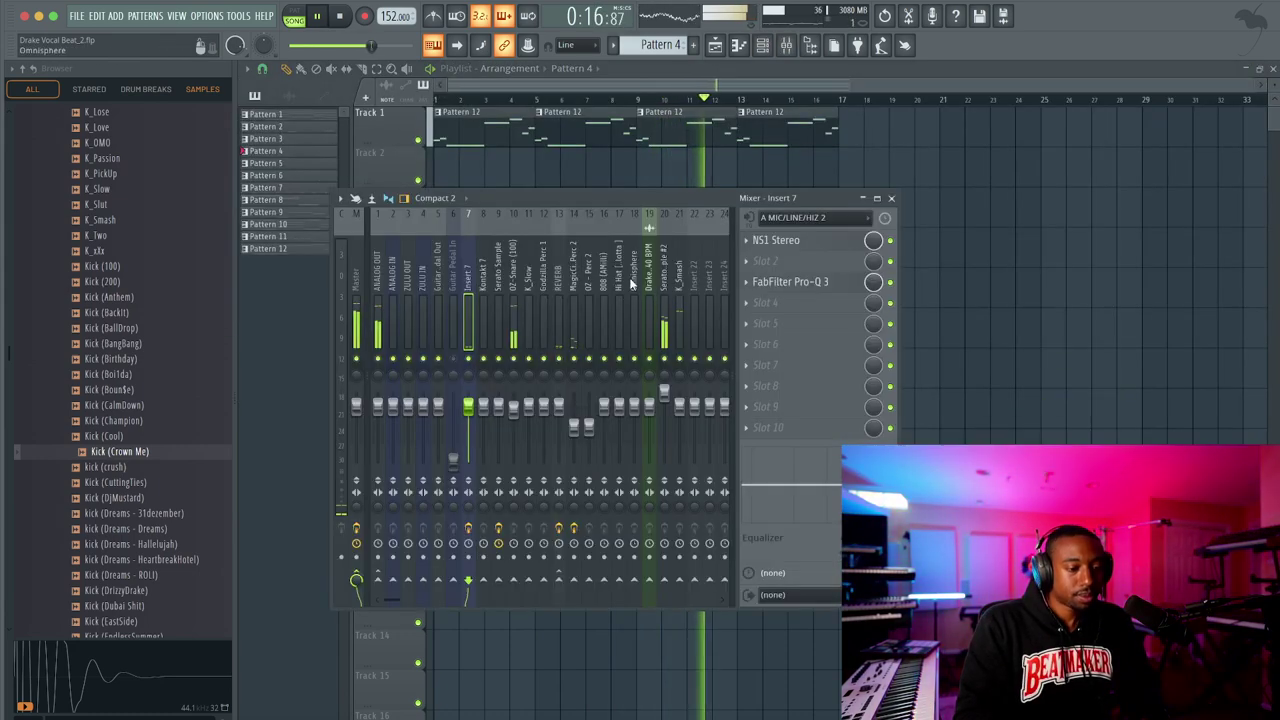
left_click(664, 275)
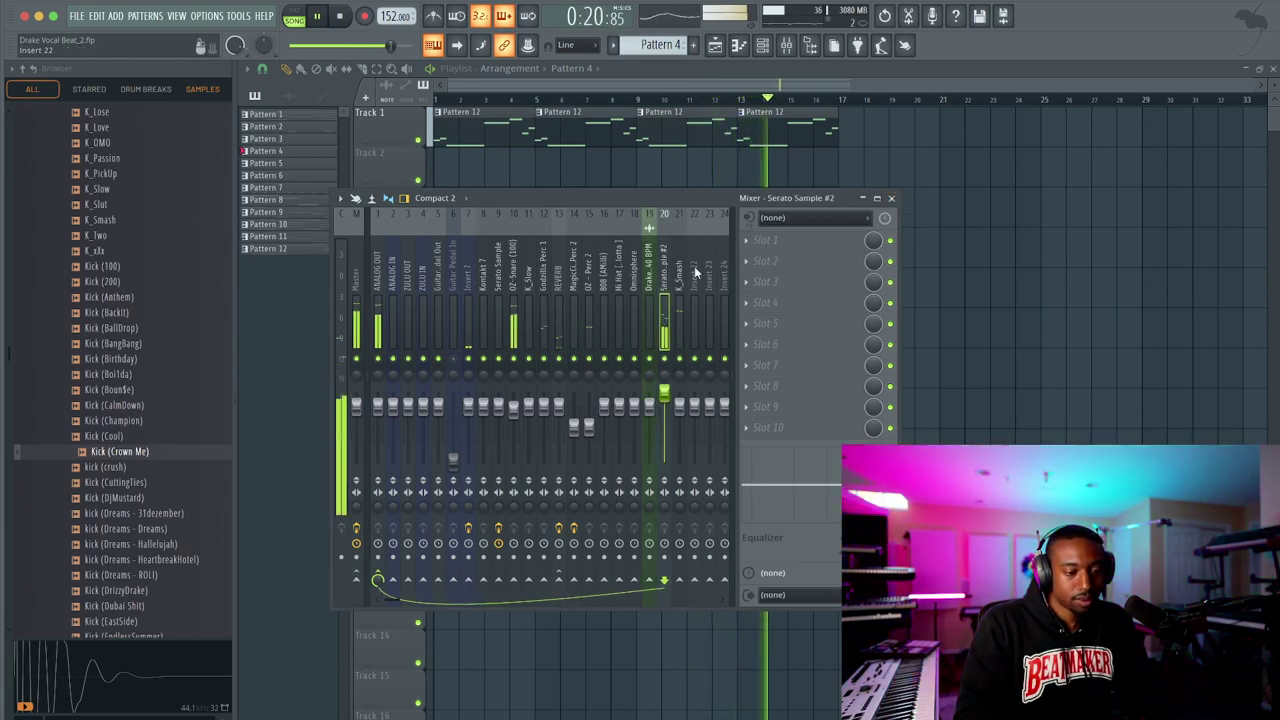
left_click(891, 198)
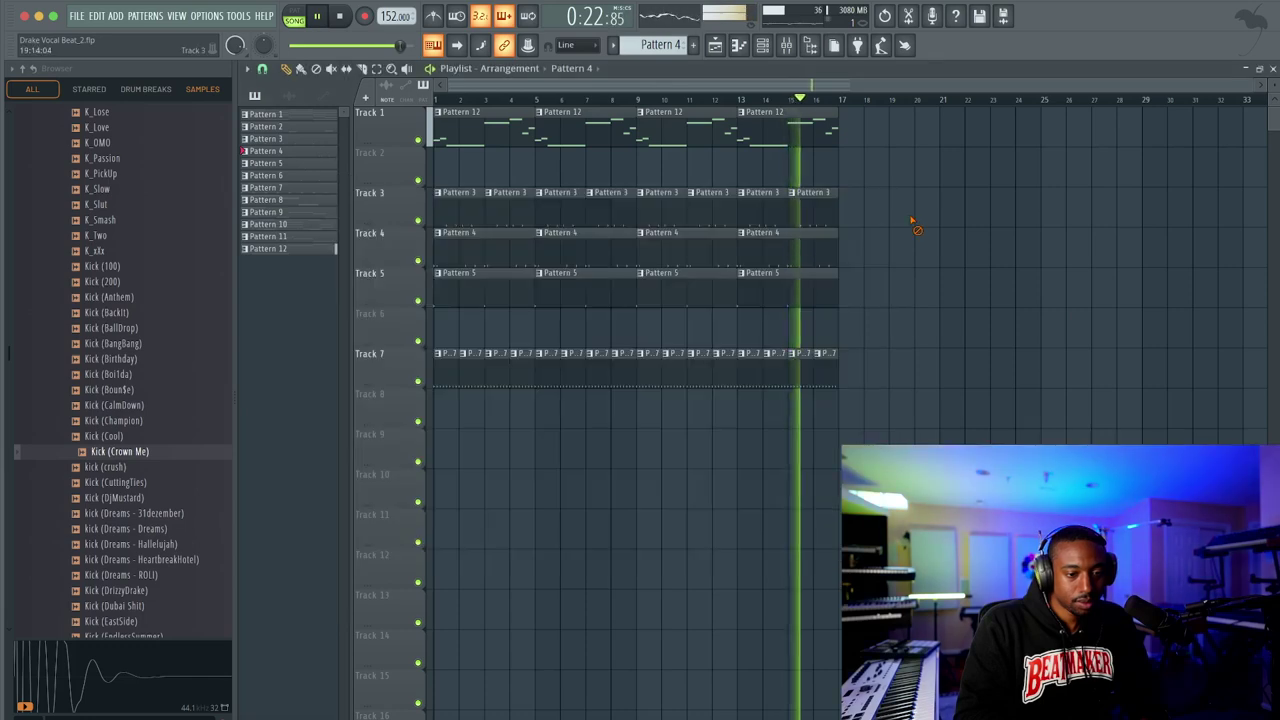
Show the channel rack and open the Closed Hats folder of The Lunch77 OZ Drumkit
left_click(768, 46)
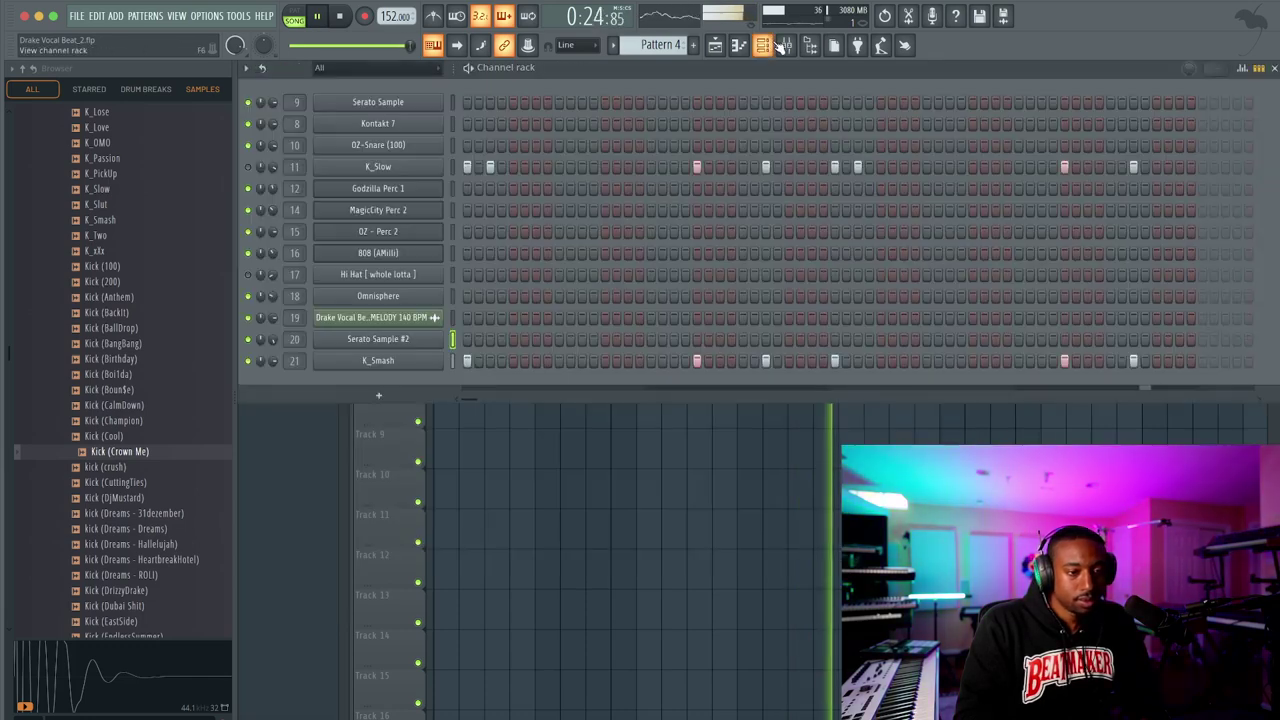
scroll(130, 265, "up", 10)
left_click(123, 251)
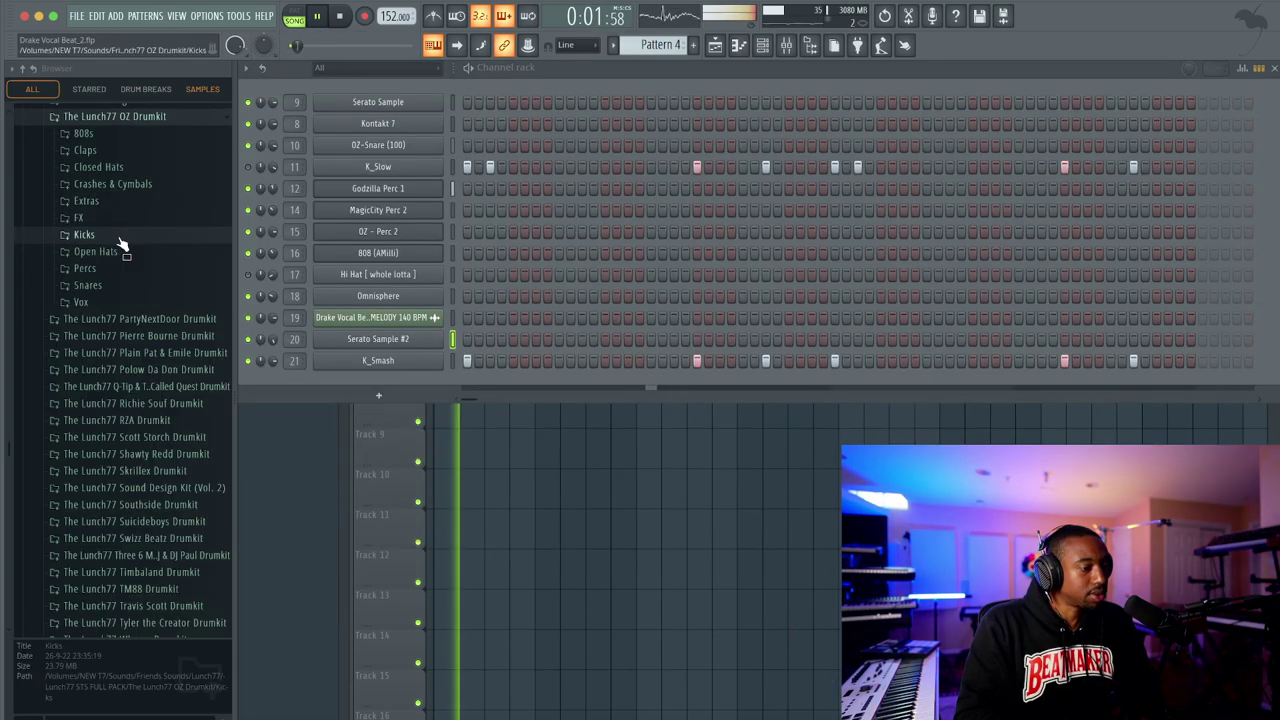
left_click(123, 177)
Audition several closed hats and open the Hat 2 sample in a new channel
left_click(119, 266)
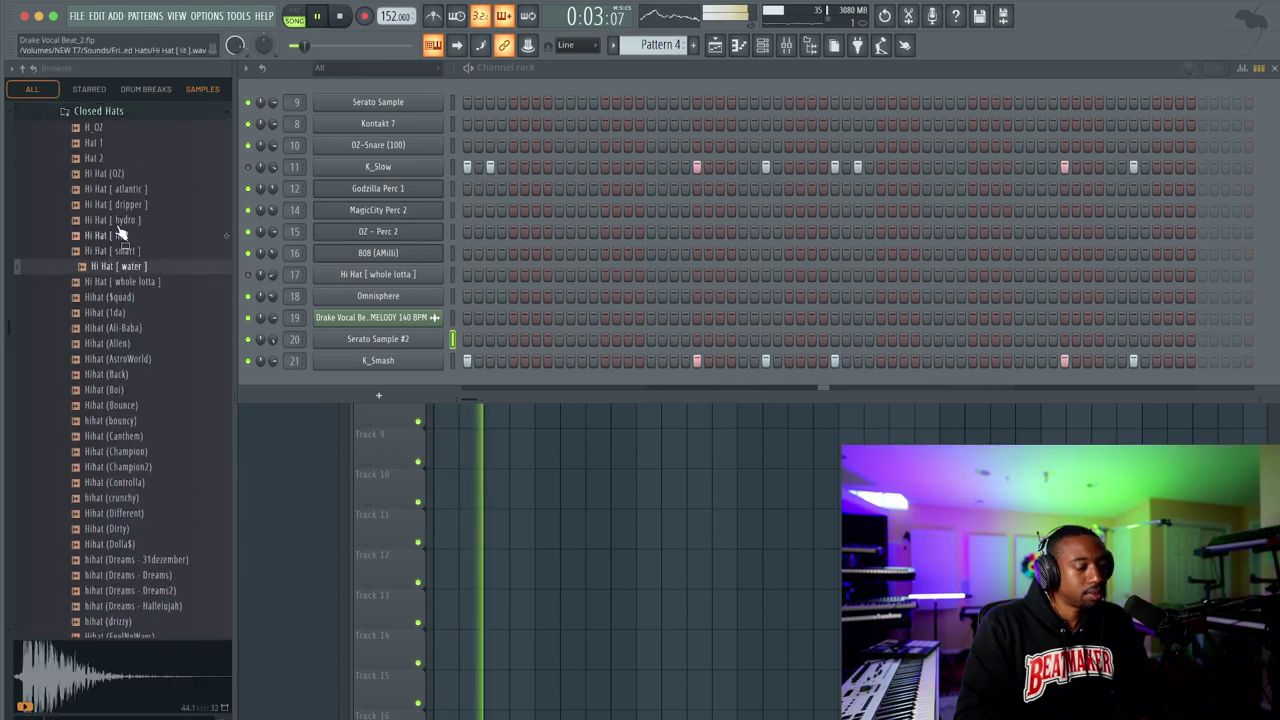
left_click(116, 144)
left_click(115, 134)
key("Down")
key("Down")
key("Down")
left_click(117, 161)
right_click(117, 163)
left_click(147, 183)
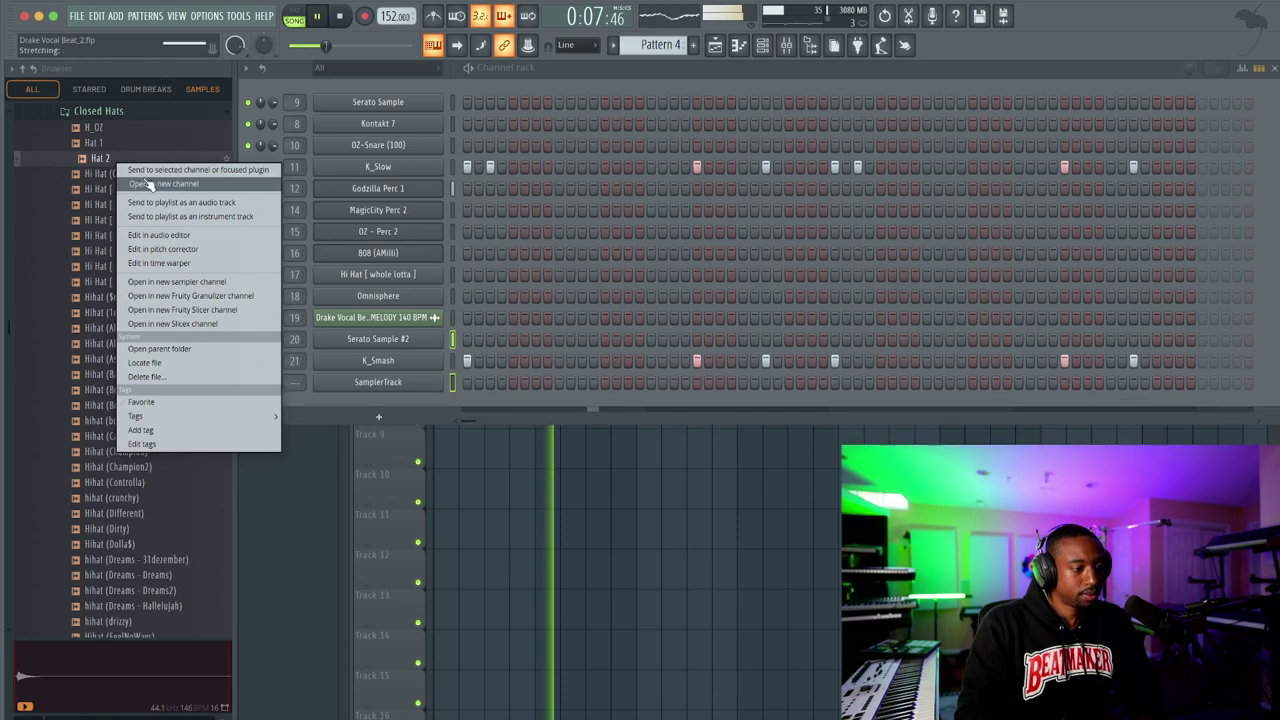
Set Hat 2's time stretching mode to Resample and reset its stretch time
left_click(699, 286)
left_click(700, 310)
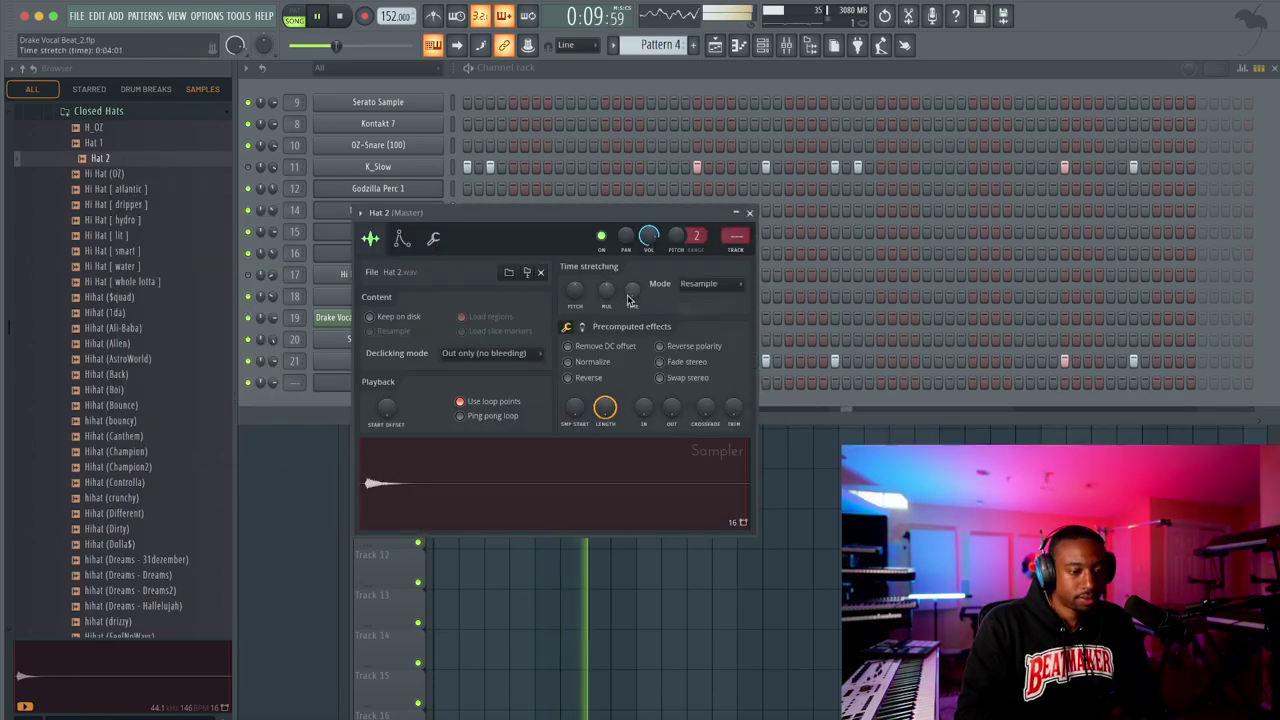
right_click(632, 296)
left_click(648, 309)
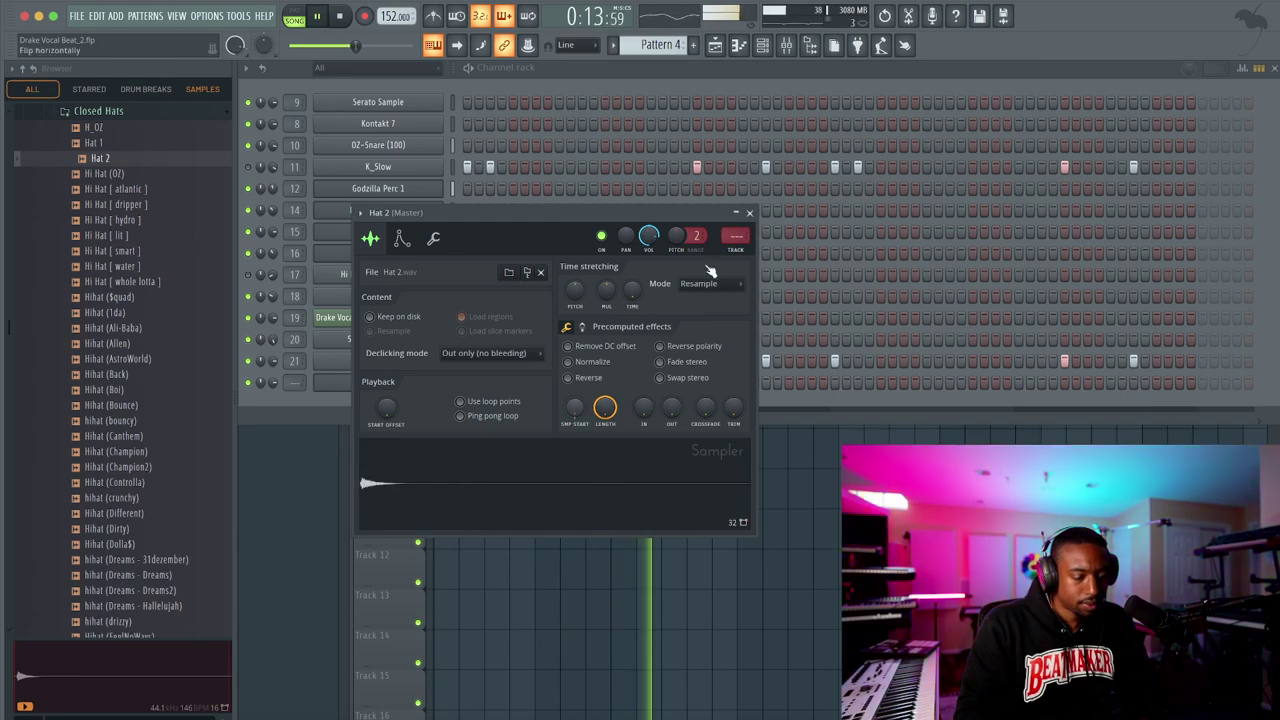
Route the Hat 2 channel to mixer track 22
left_click(751, 213)
key("ctrl+l")
left_click(891, 197)
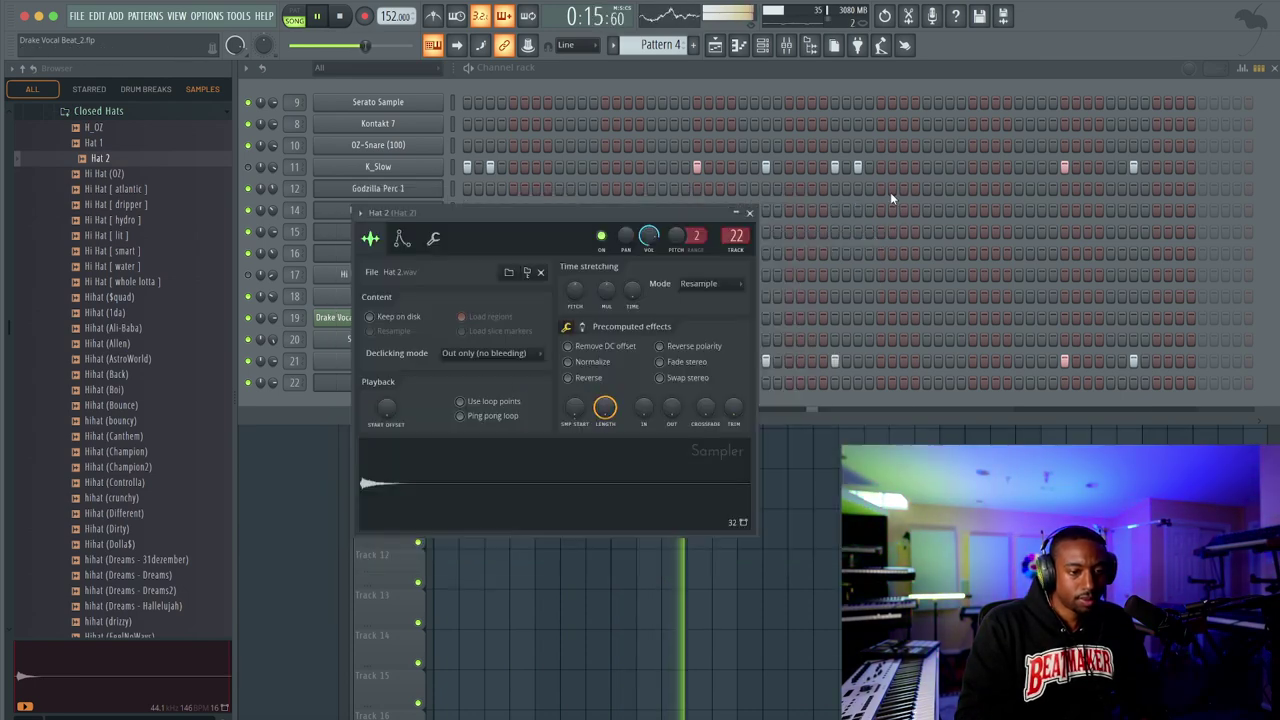
Save the project and fill Hat 2 in Pattern 4 on every second step
left_click(751, 213)
key("ctrl+s")
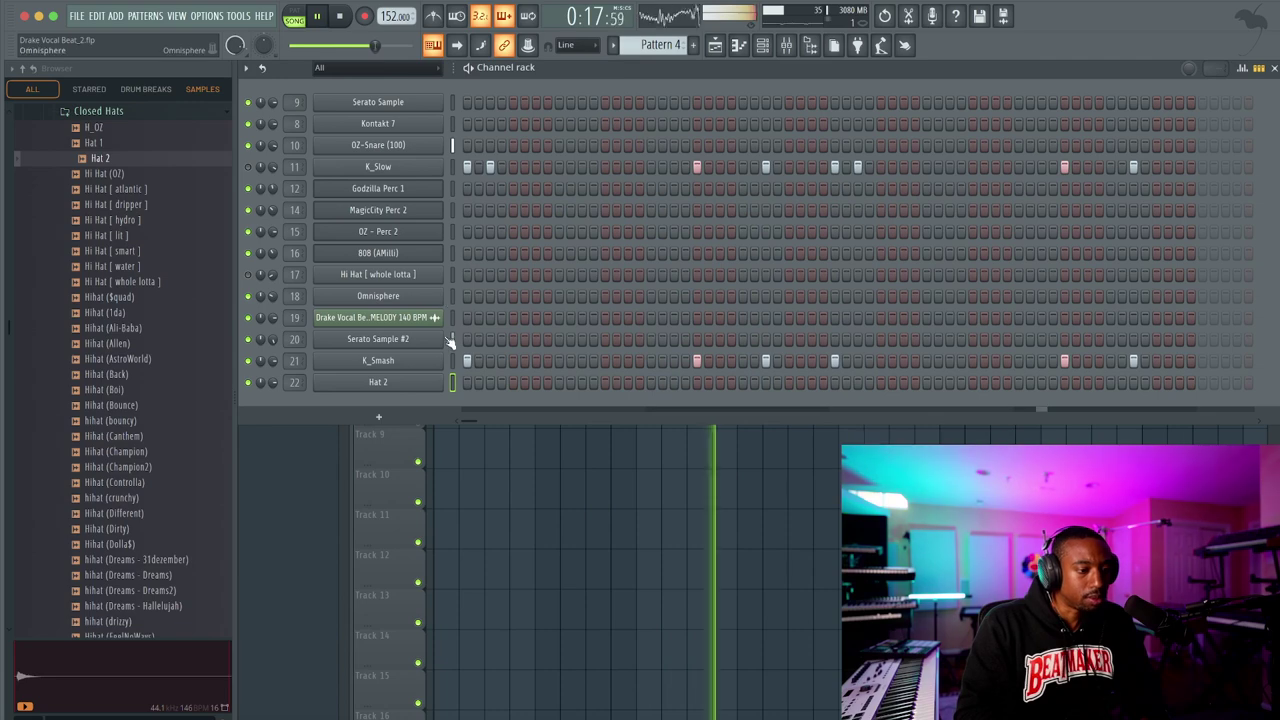
right_click(440, 382)
left_click(560, 426)
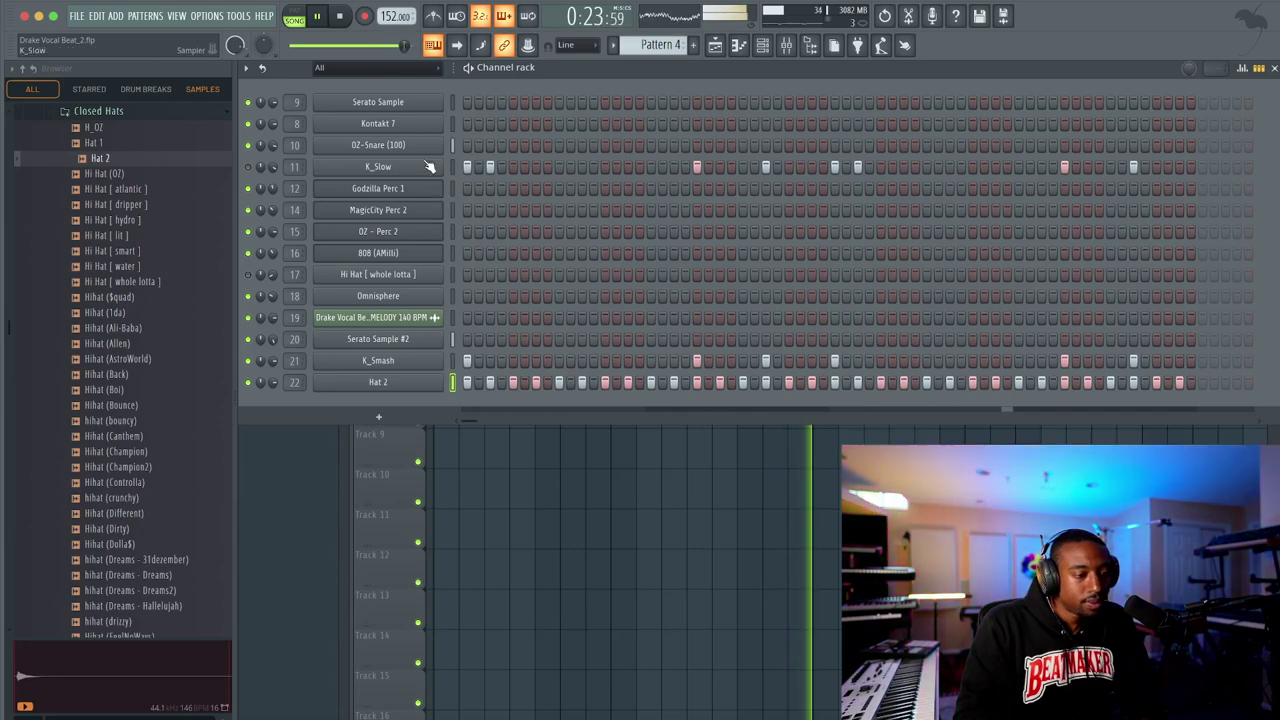
Open the OZ Drumkit's Percs folder and audition MagicCity Perc samples between 6 and 11
scroll(90, 235, "up", 3)
left_click(98, 234)
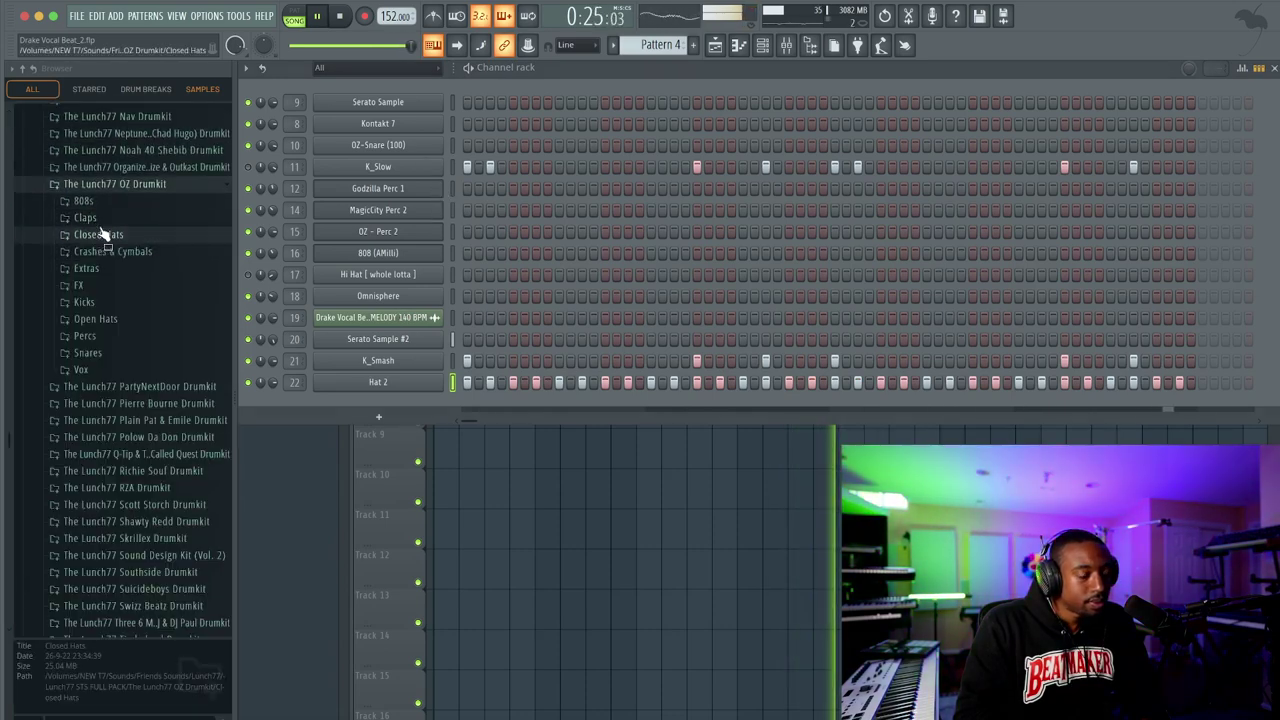
left_click(100, 337)
left_click(128, 422)
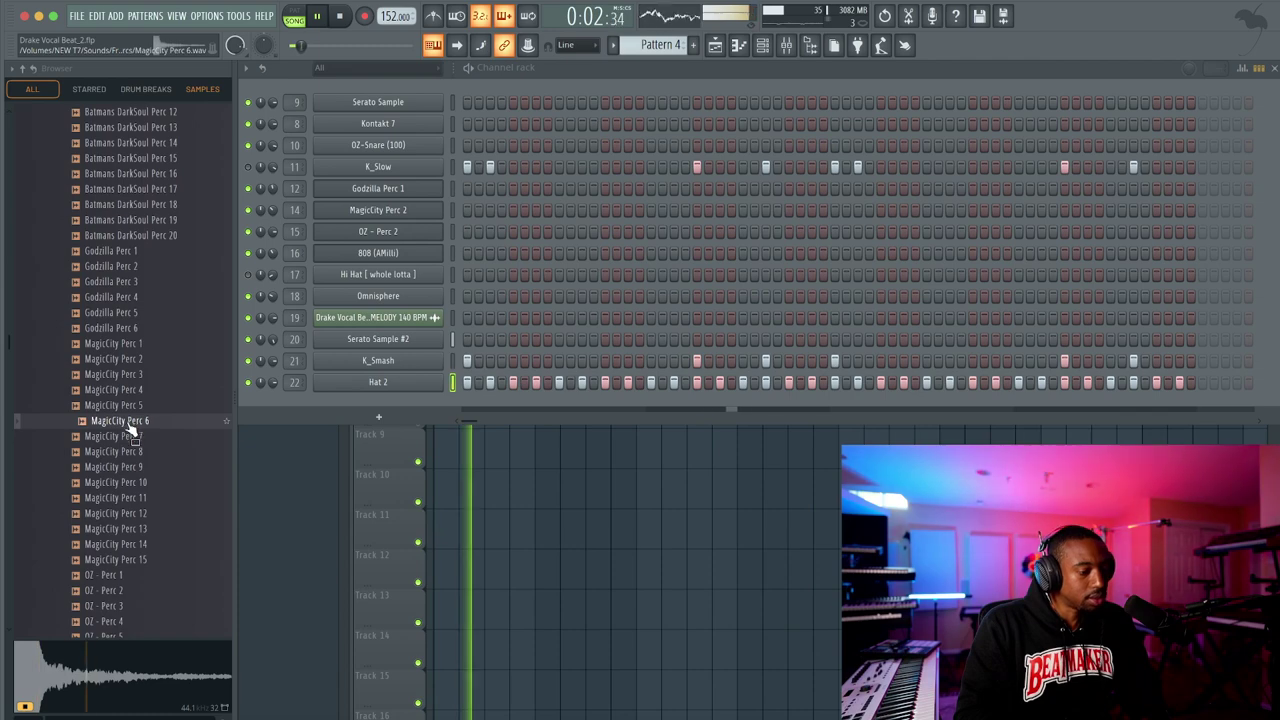
left_click(128, 437)
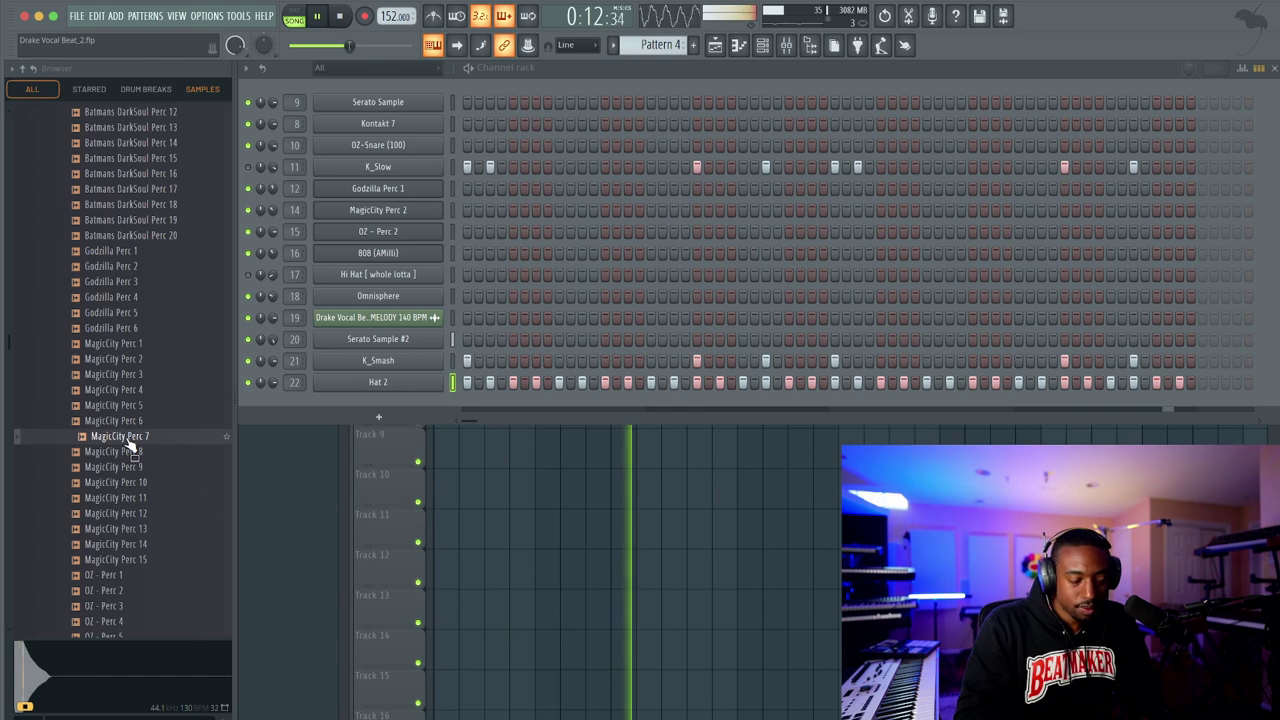
left_click(127, 454)
left_click(130, 486)
left_click(129, 502)
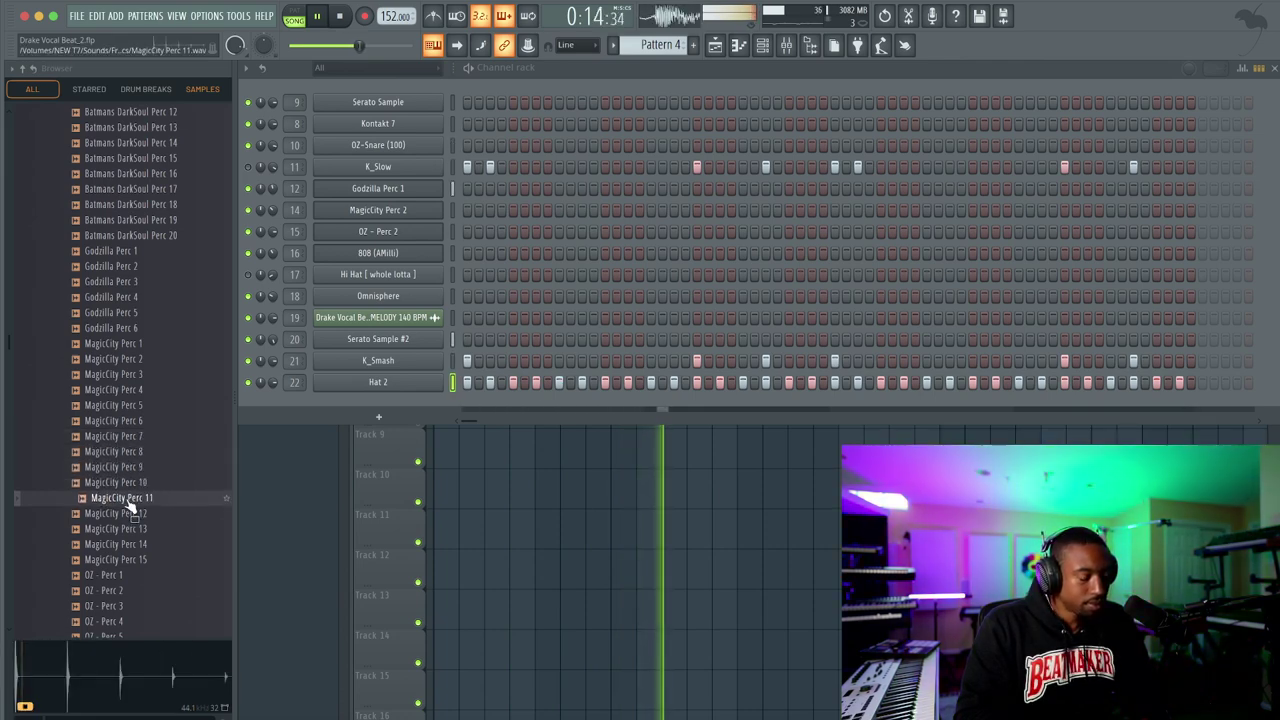
Compare MagicCity Perc 11 and 12, and audition MagicCity Perc 13 to 15
scroll(129, 504, "down", 3)
left_click(137, 393)
left_click(135, 377)
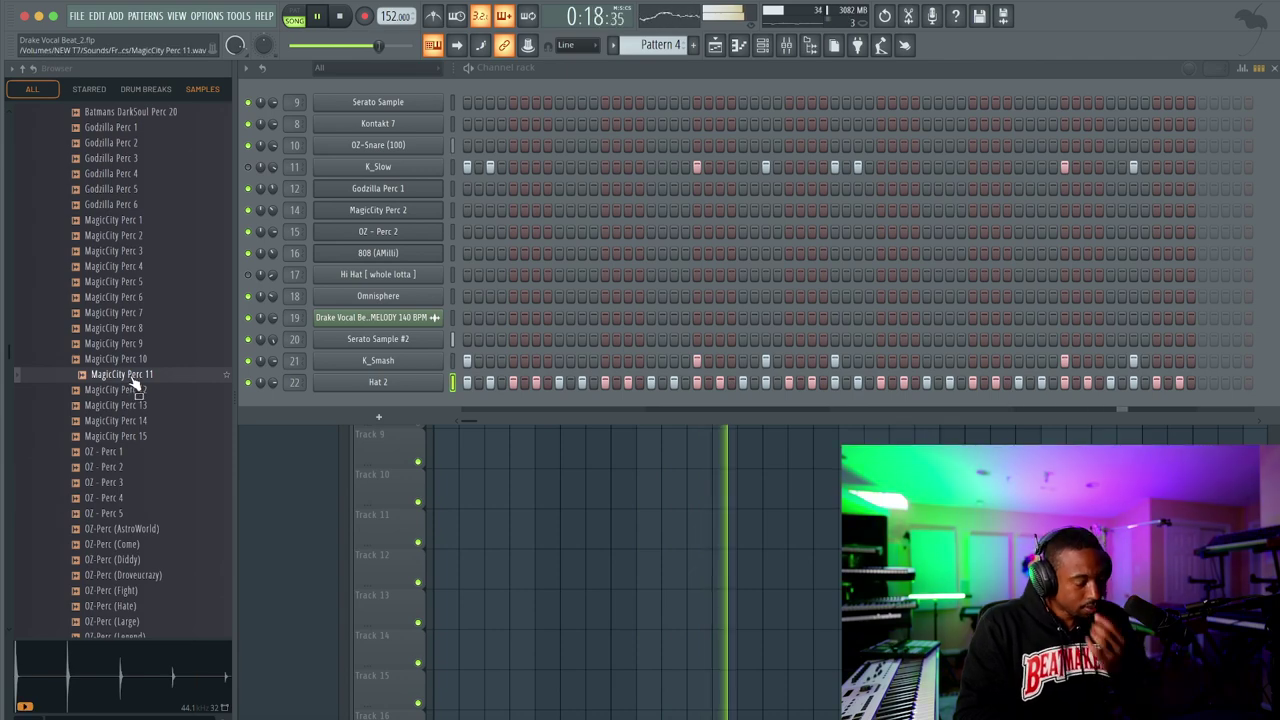
left_click(134, 390)
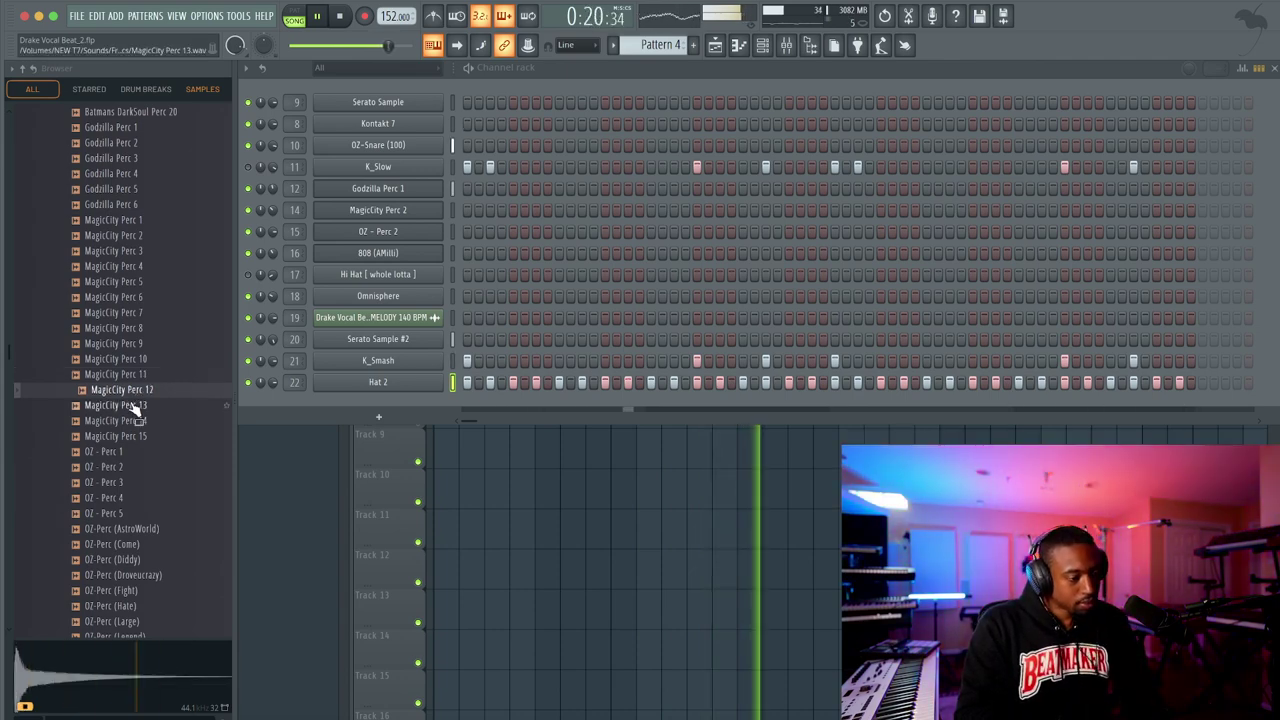
left_click(134, 405)
left_click(135, 421)
left_click(136, 437)
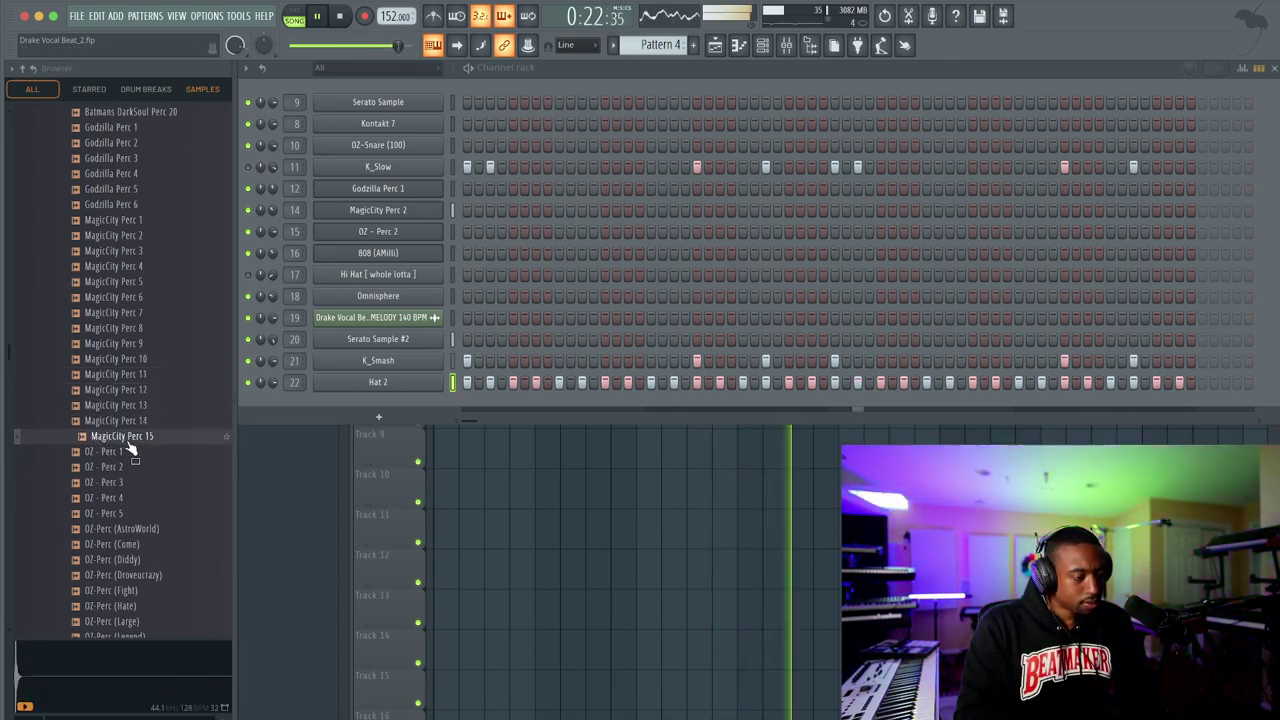
Audition the OZ - Perc 1 to OZ - Perc 5 samples
left_click(129, 452)
left_click(129, 467)
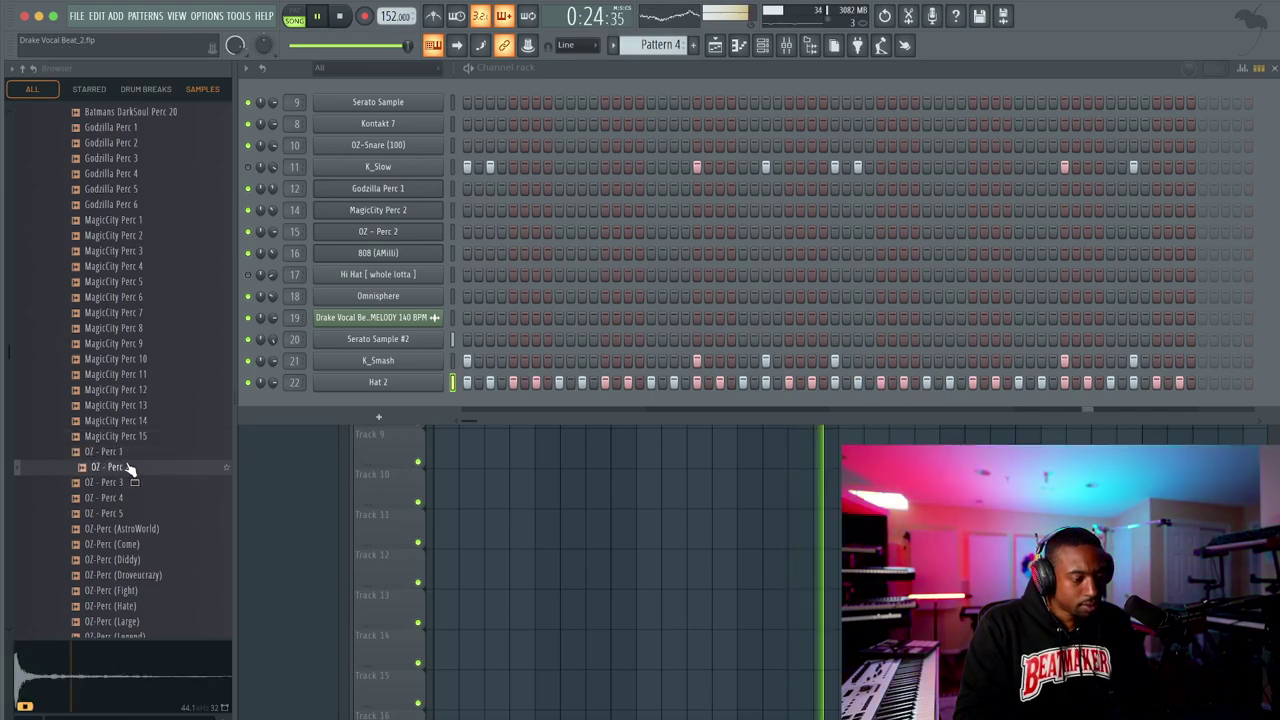
left_click(129, 483)
scroll(130, 395, "down", 4)
left_click(131, 283)
left_click(130, 297)
left_click(132, 298)
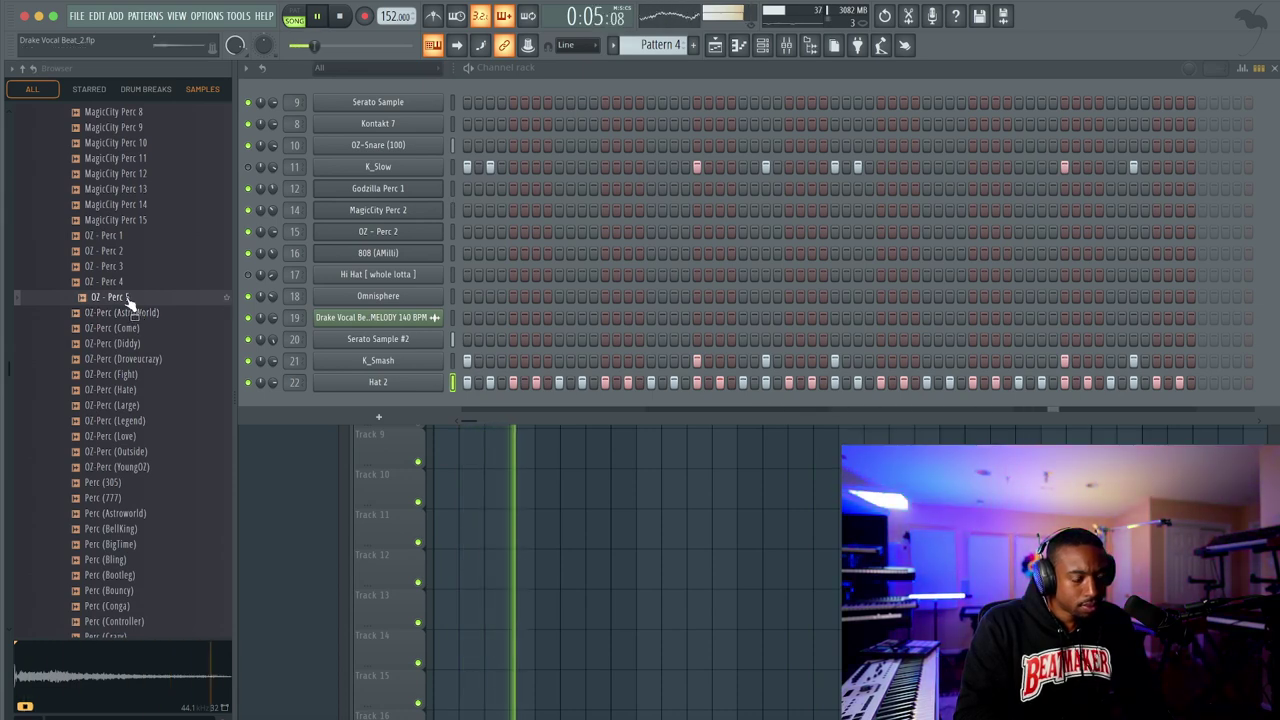
Open OZ - Perc 5 in a new channel and check its mixer track 23
right_click(127, 300)
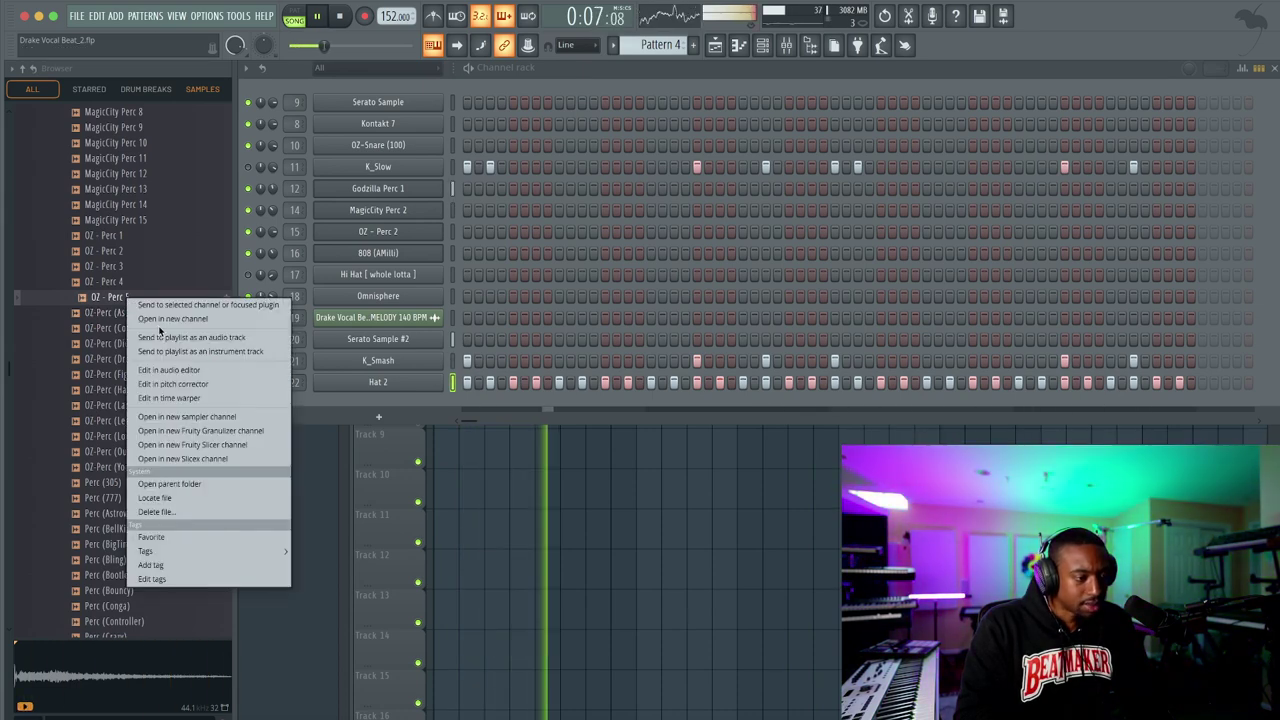
left_click(158, 320)
key("F9")
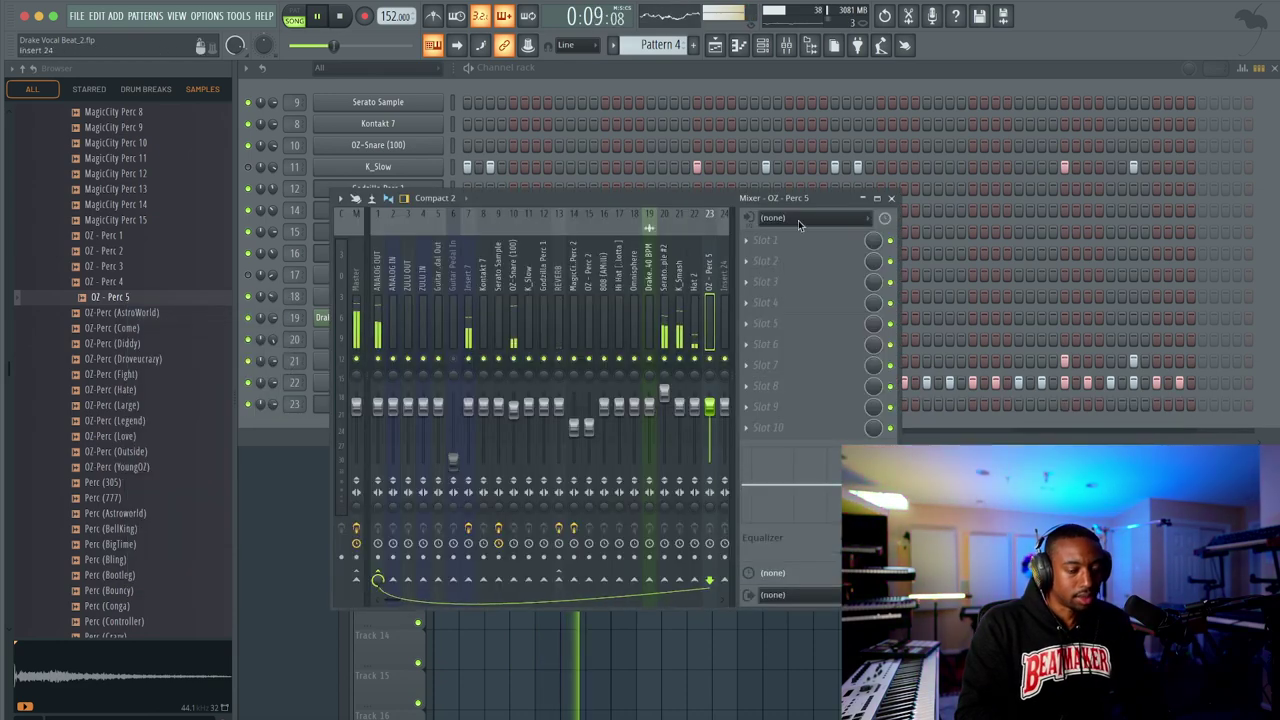
left_click(891, 198)
Program OZ - Perc 5 hits in Pattern 4 on steps 9 and 41, removing the trial hit on step 49
left_click(767, 233)
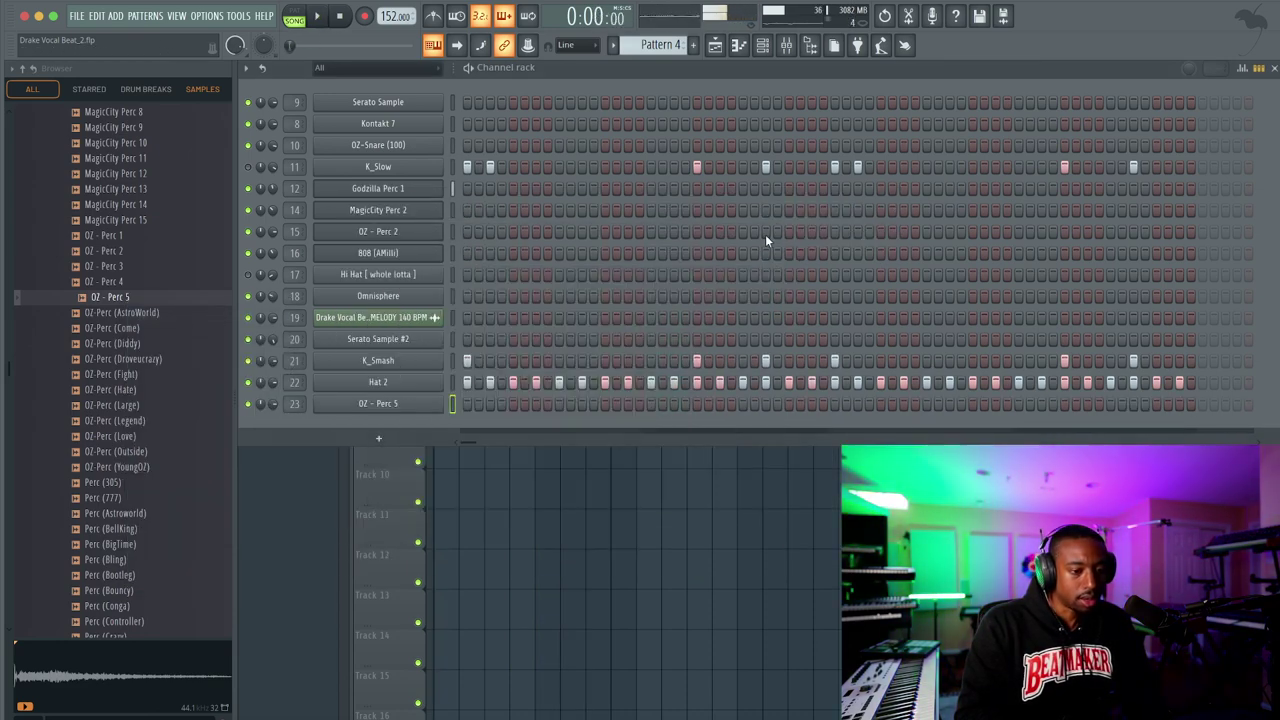
left_click(1018, 403)
left_click(926, 403)
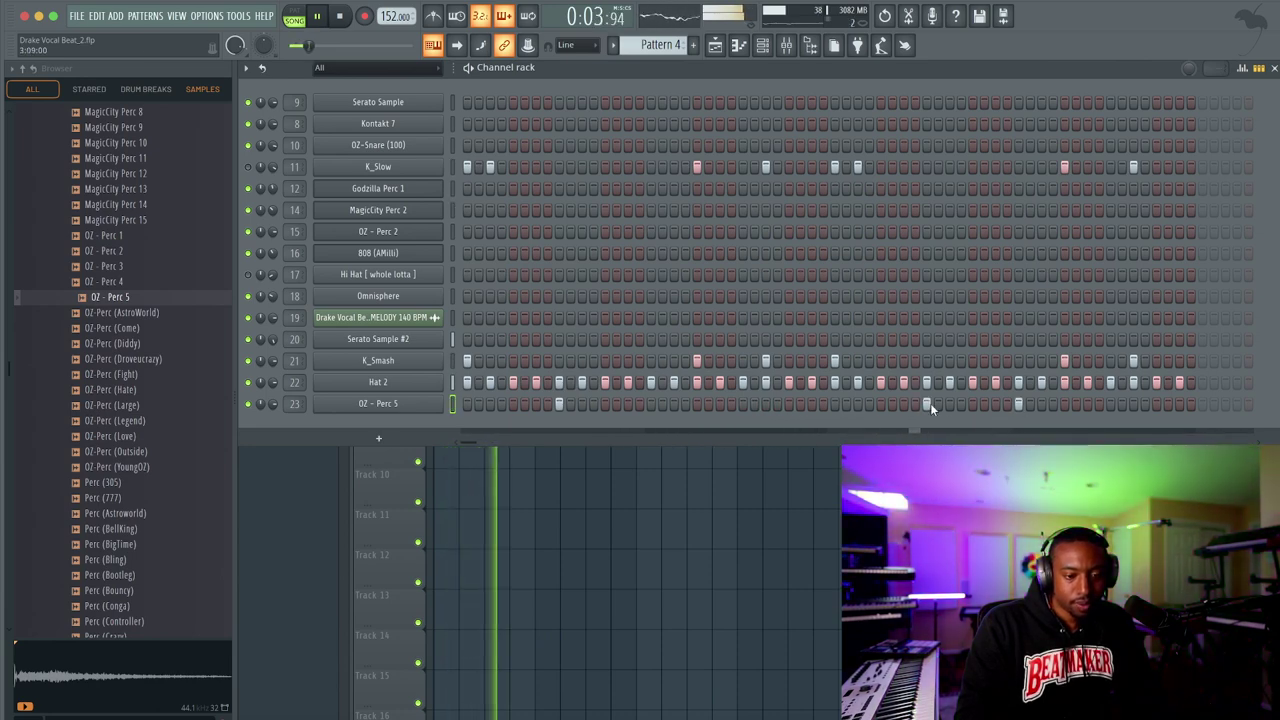
left_click(1018, 403)
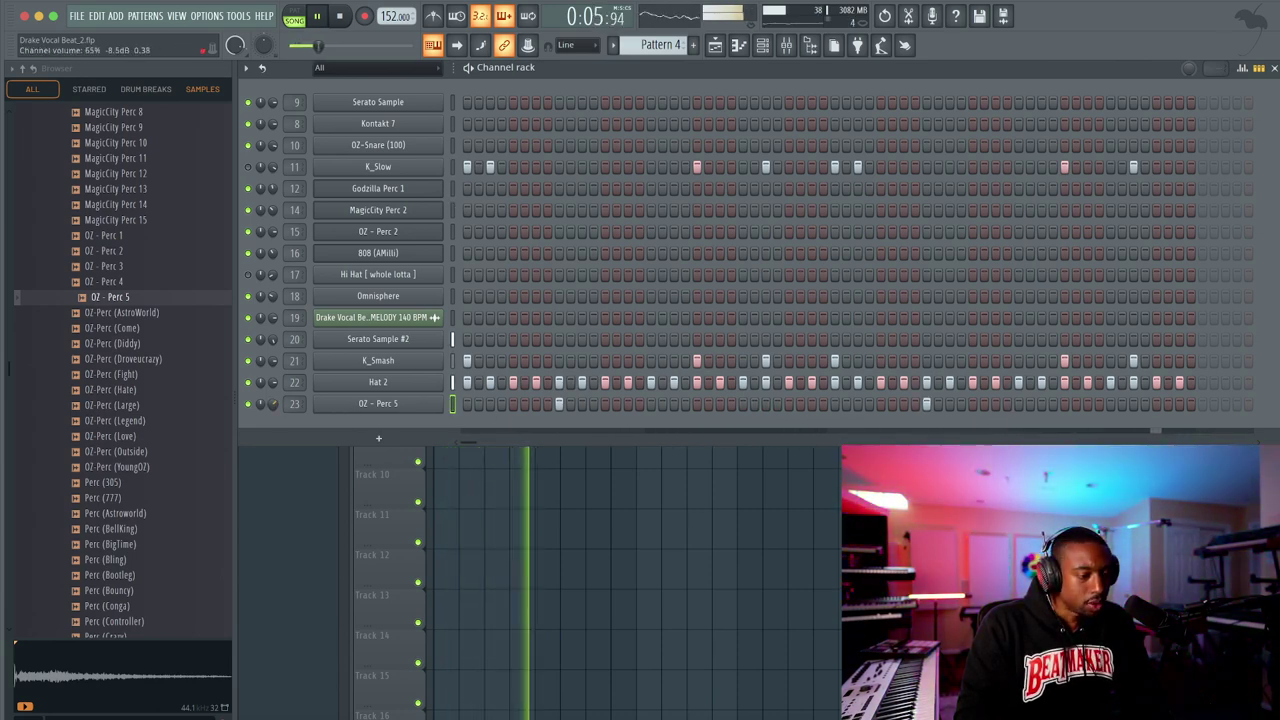
Audition and compare the OZ-Perc samples from AstroWorld to Droveucrazy
left_click(138, 316)
left_click(135, 331)
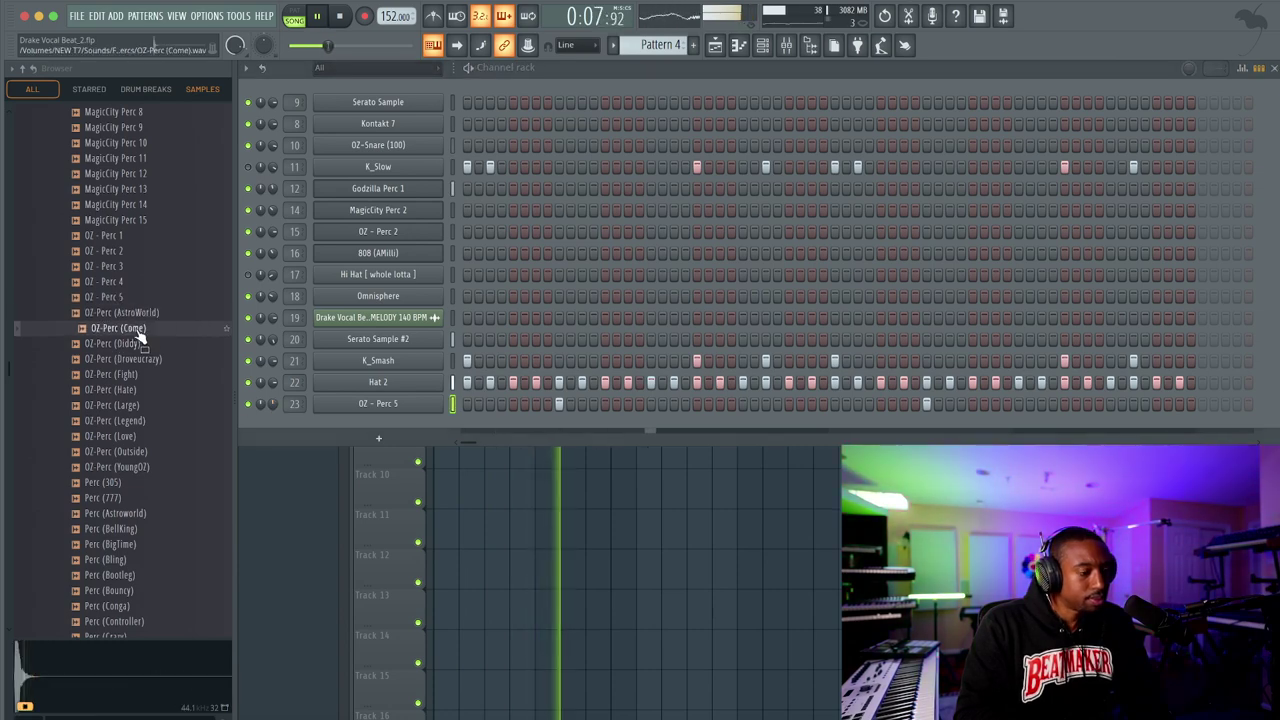
left_click(136, 316)
left_click(134, 332)
left_click(132, 359)
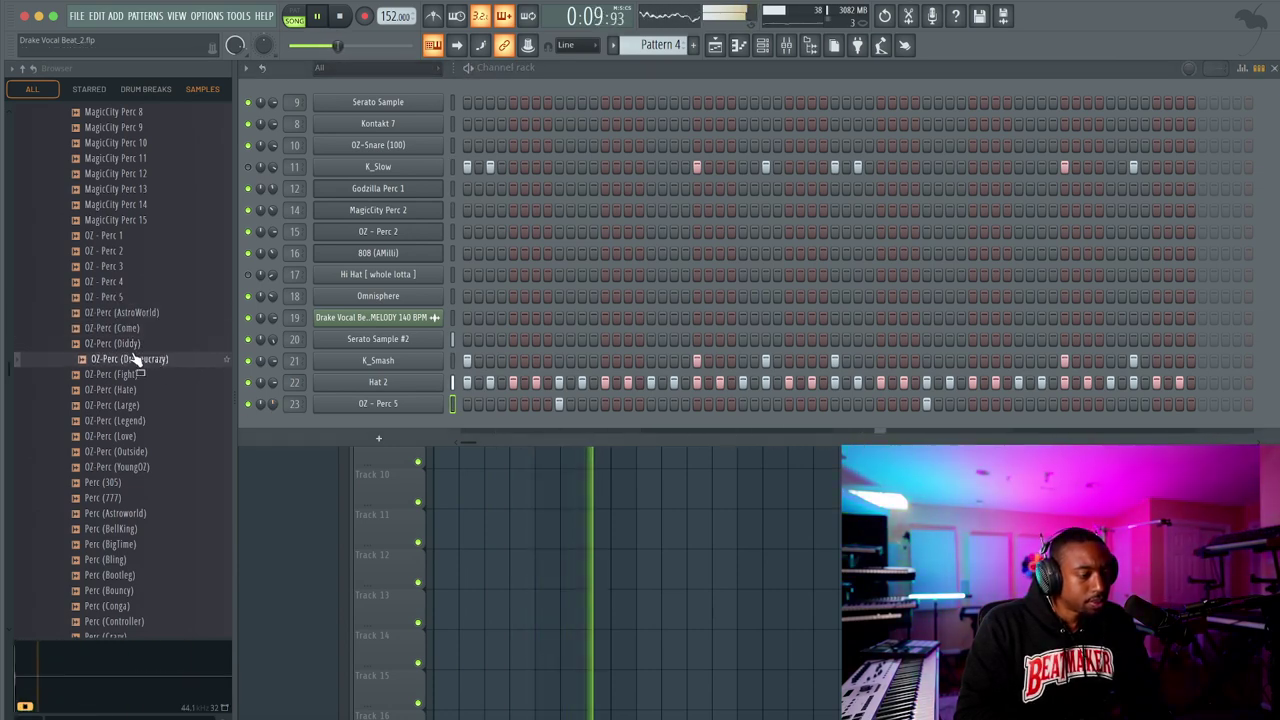
left_click(134, 343)
left_click(137, 359)
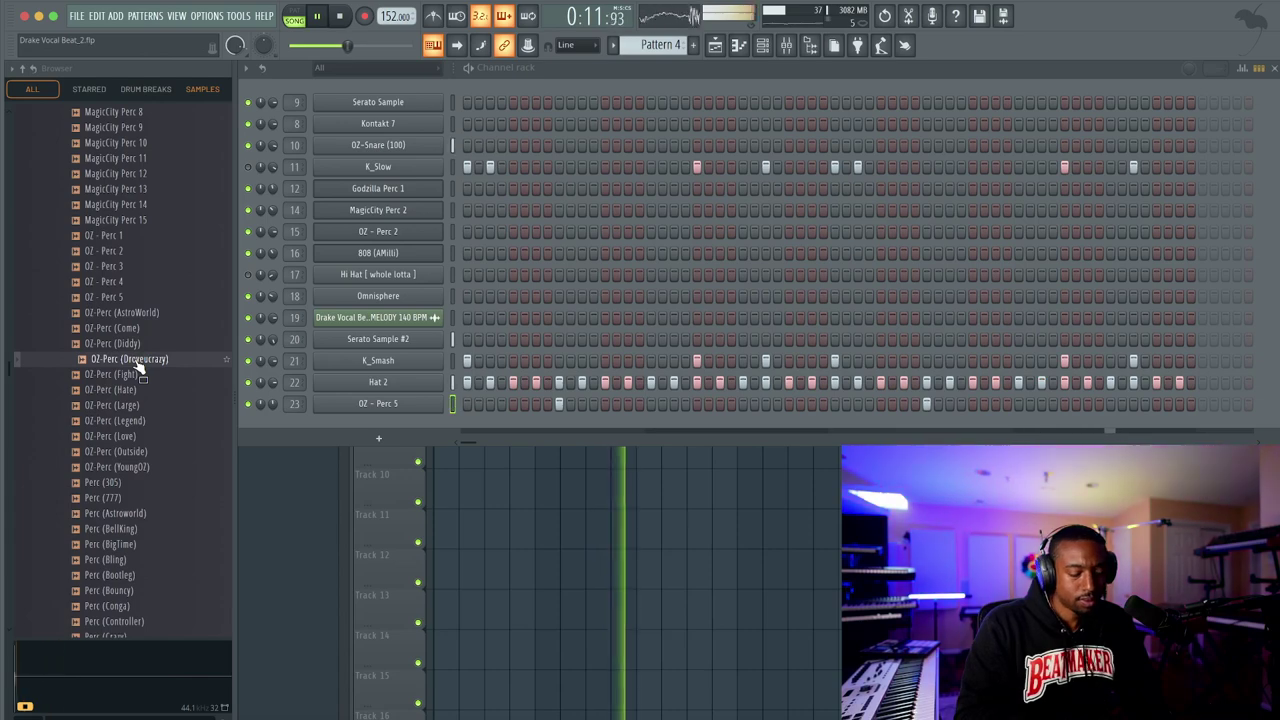
Audition the OZ-Perc samples from Fight to Love, replaying the last ones
key("Down")
key("Down")
key("Down")
key("Down")
key("Down")
key("Down")
key("Down")
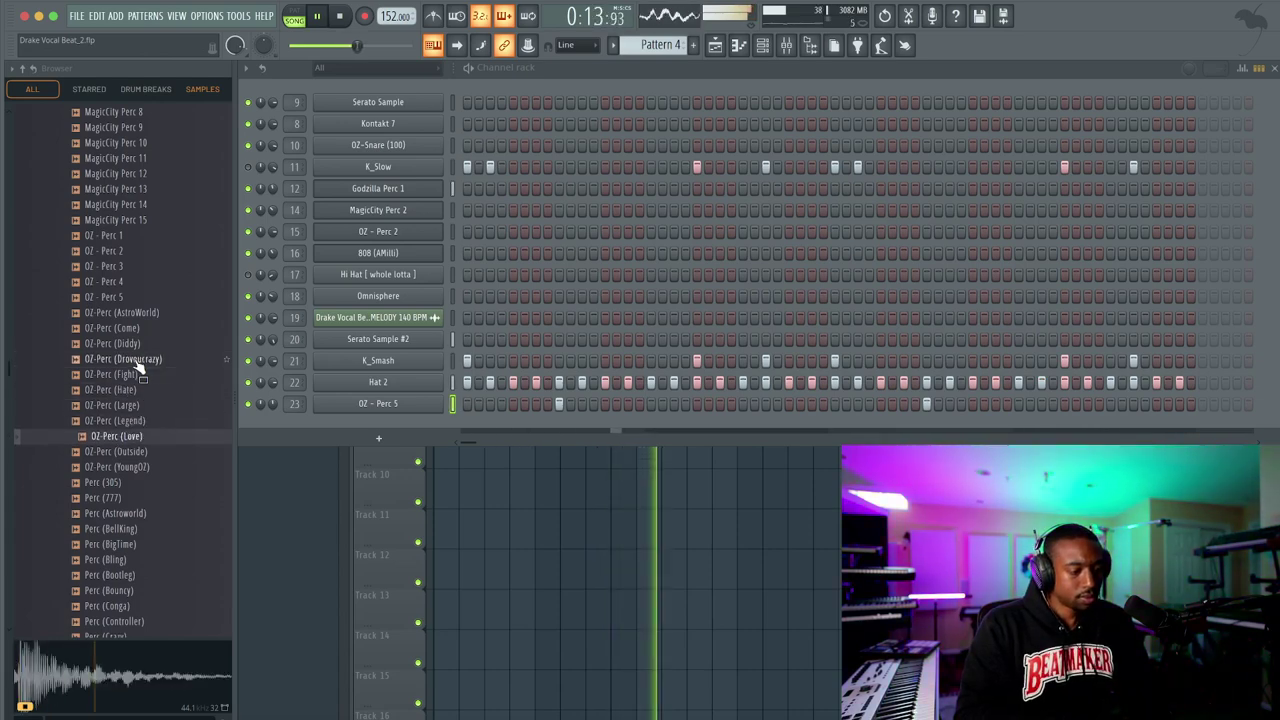
key("Up")
key("Up")
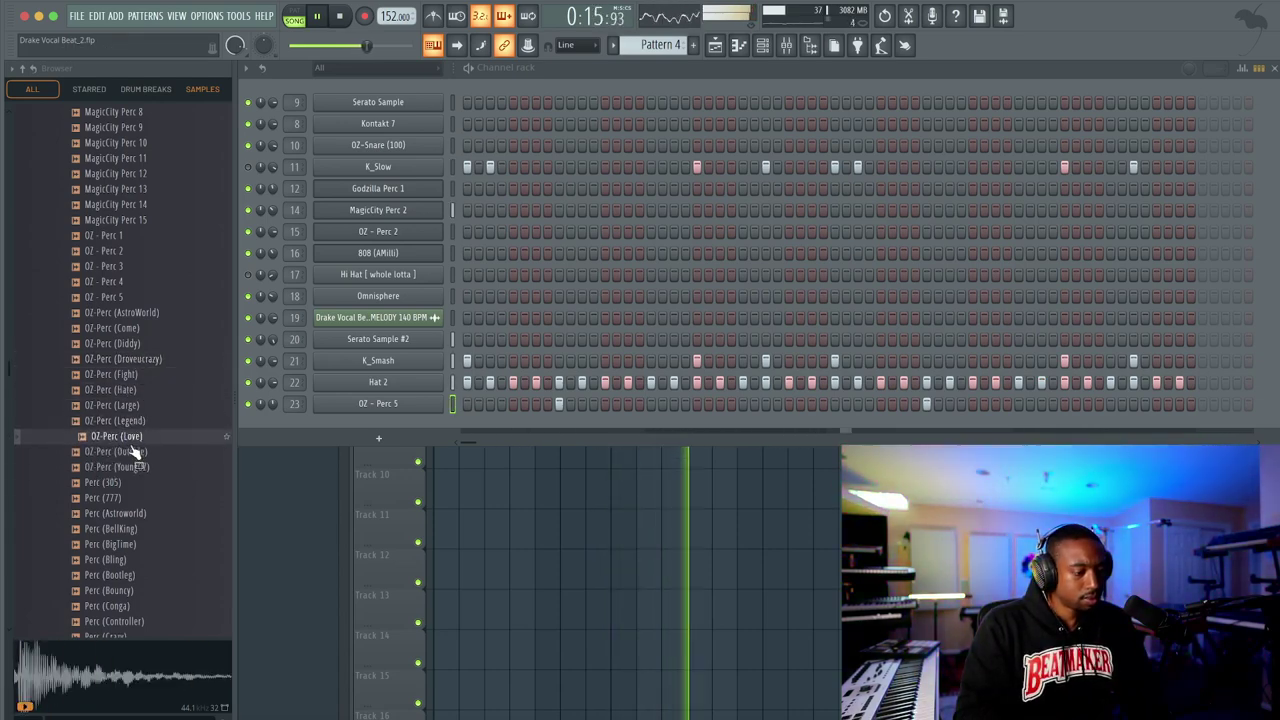
Audition the percussion samples from OZ-Perc (Outside) to Perc (BigTime)
key("Down")
key("Down")
key("Down")
key("Down")
key("Down")
key("Down")
key("Down")
key("Down")
key("Down")
key("Down")
key("Down")
key("Down")
key("Down")
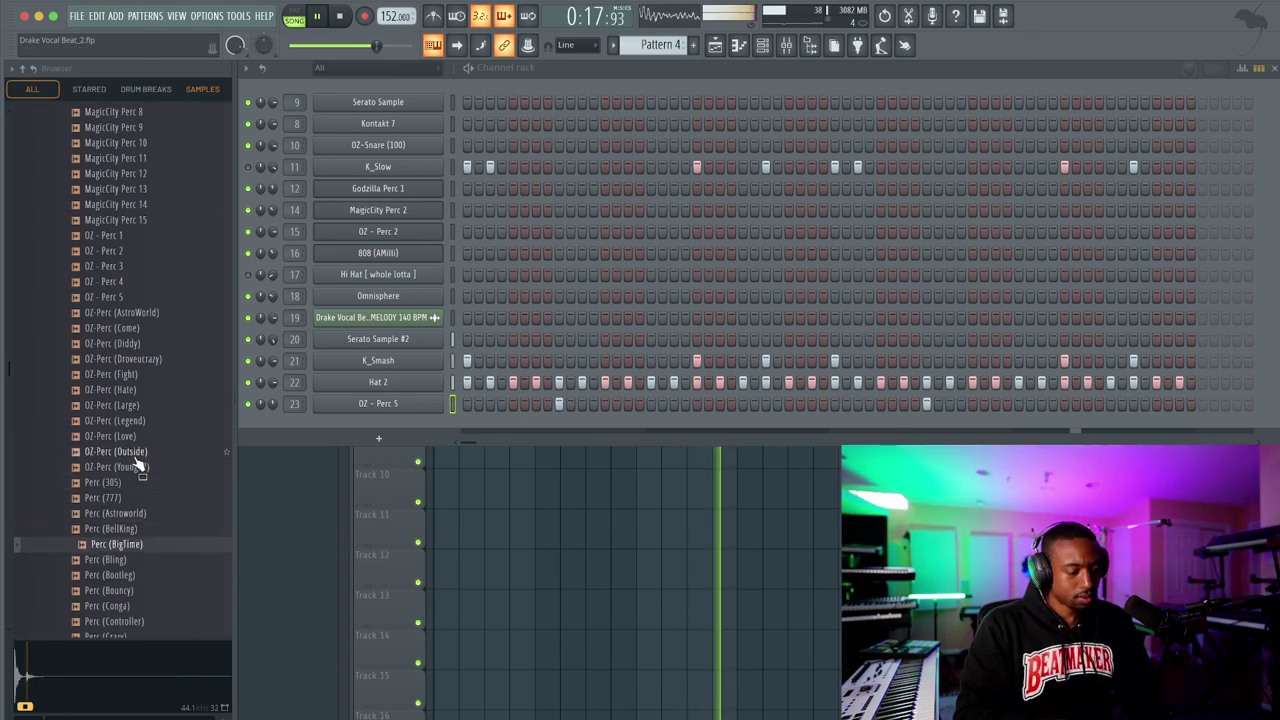
Audition the percussion samples from Perc (Bling) to Perc (Icyy)
key("Down")
key("Down")
key("Down")
key("Down")
key("Down")
key("Down")
key("Down")
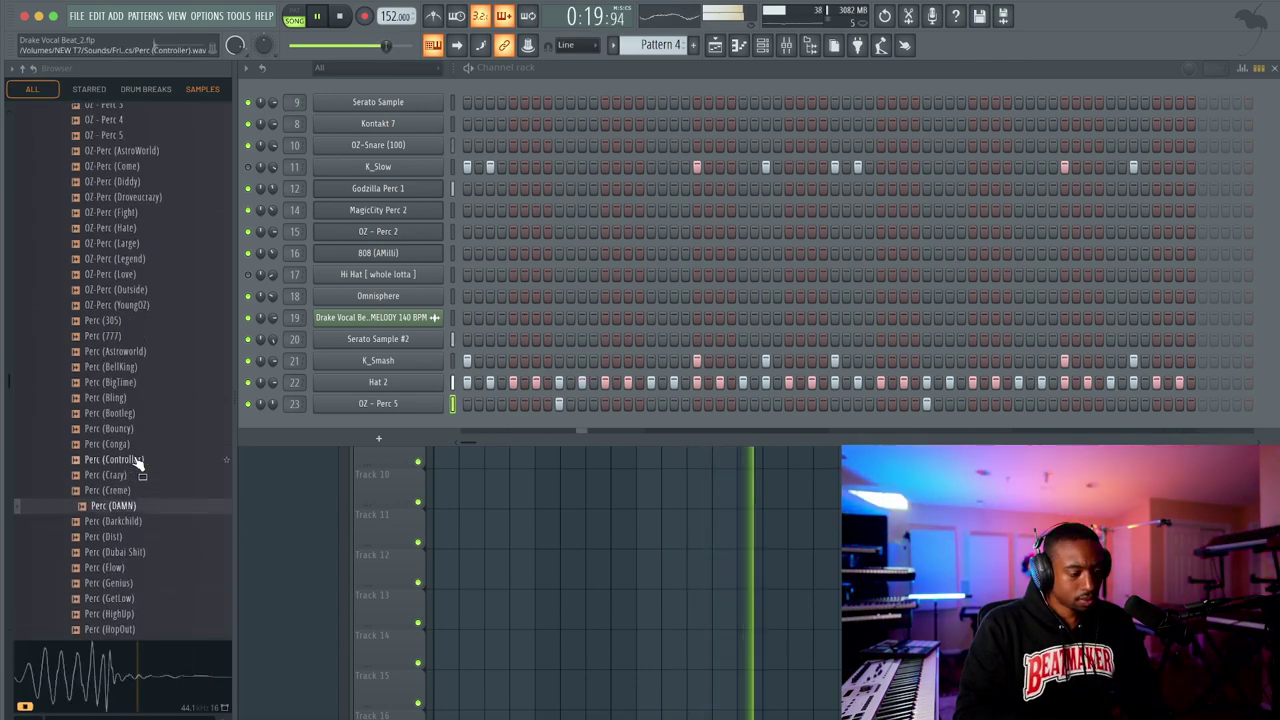
key("Down")
key("Down")
key("Down")
key("Down")
key("Down")
key("Down")
key("Down")
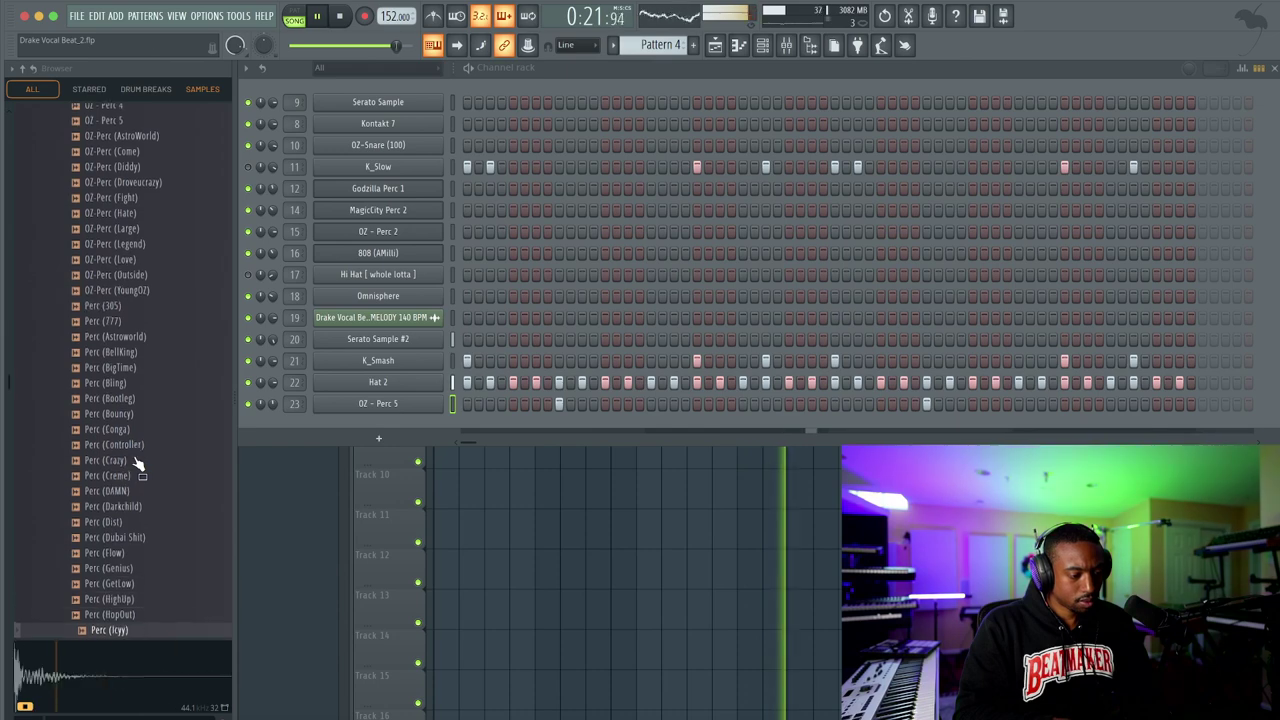
Audition the percussion samples from Perc (Jungle) to Perc (Panda)
key("Down")
key("Down")
key("Down")
key("Down")
key("Down")
key("Down")
key("Down")
key("Down")
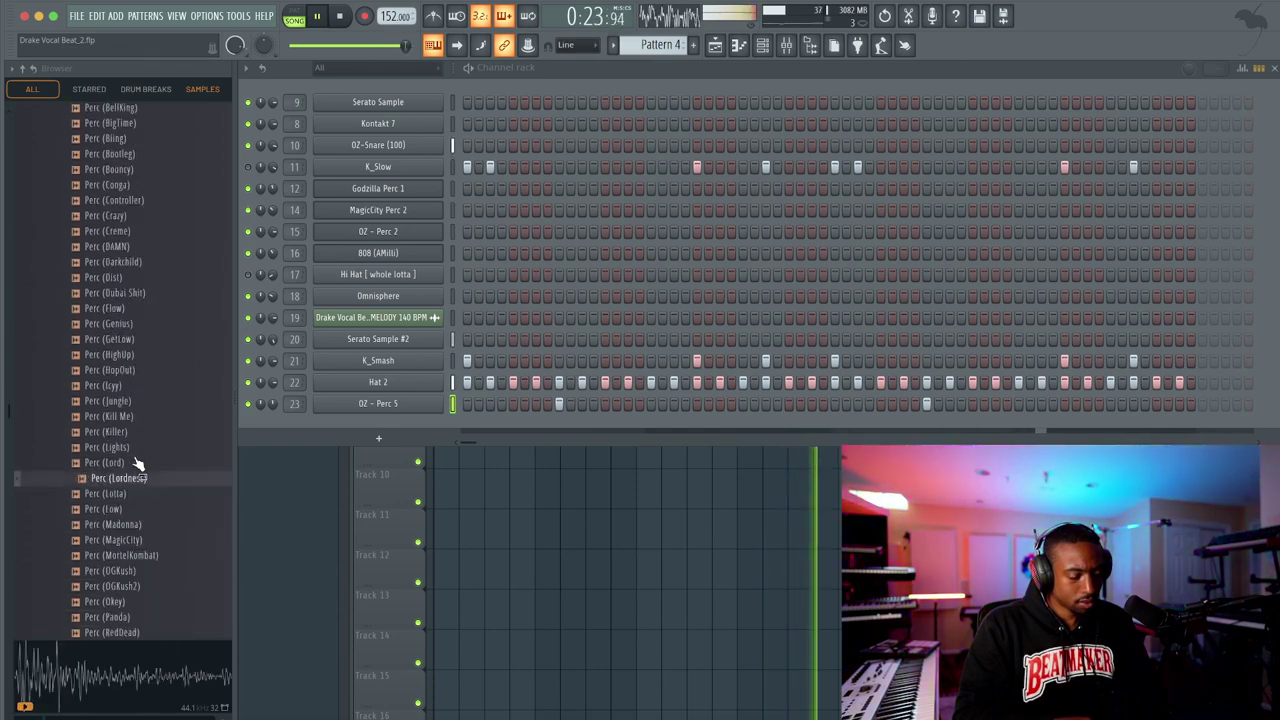
key("Down")
key("Down")
key("Down")
key("Down")
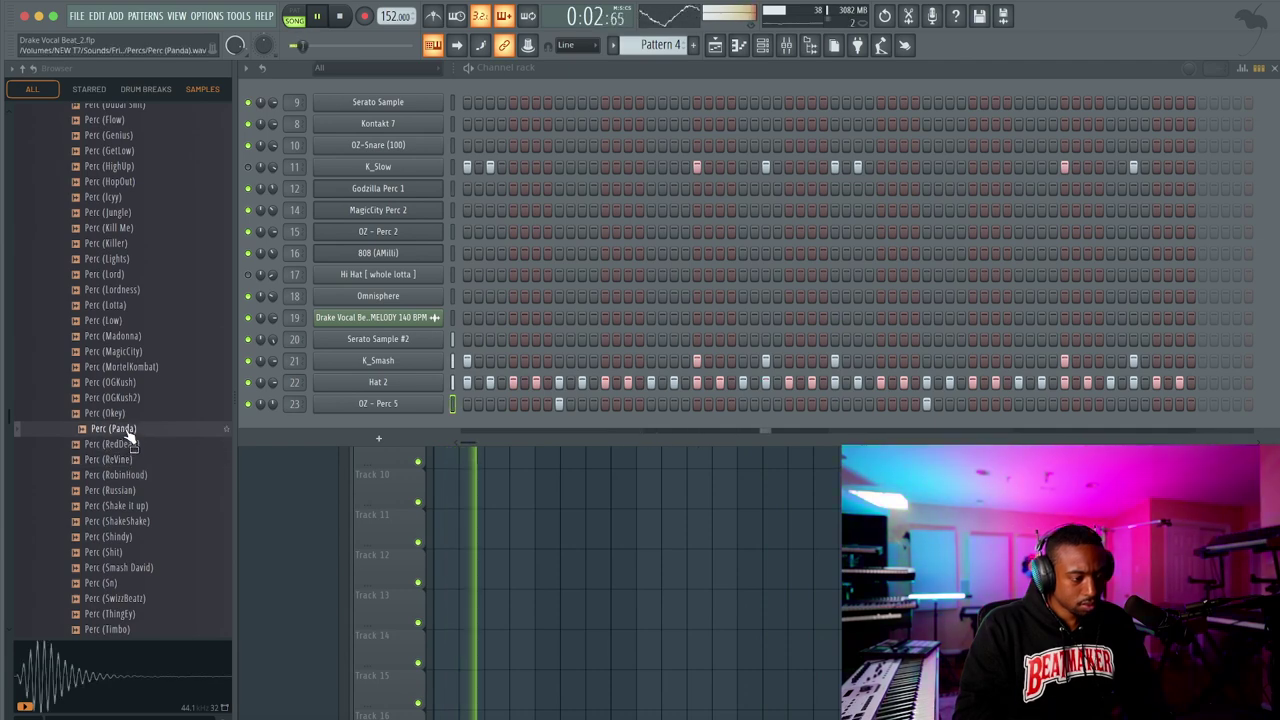
Audition Perc (ReVine) to Perc (Shindy) and go back to Perc (Russian)
left_click(120, 459)
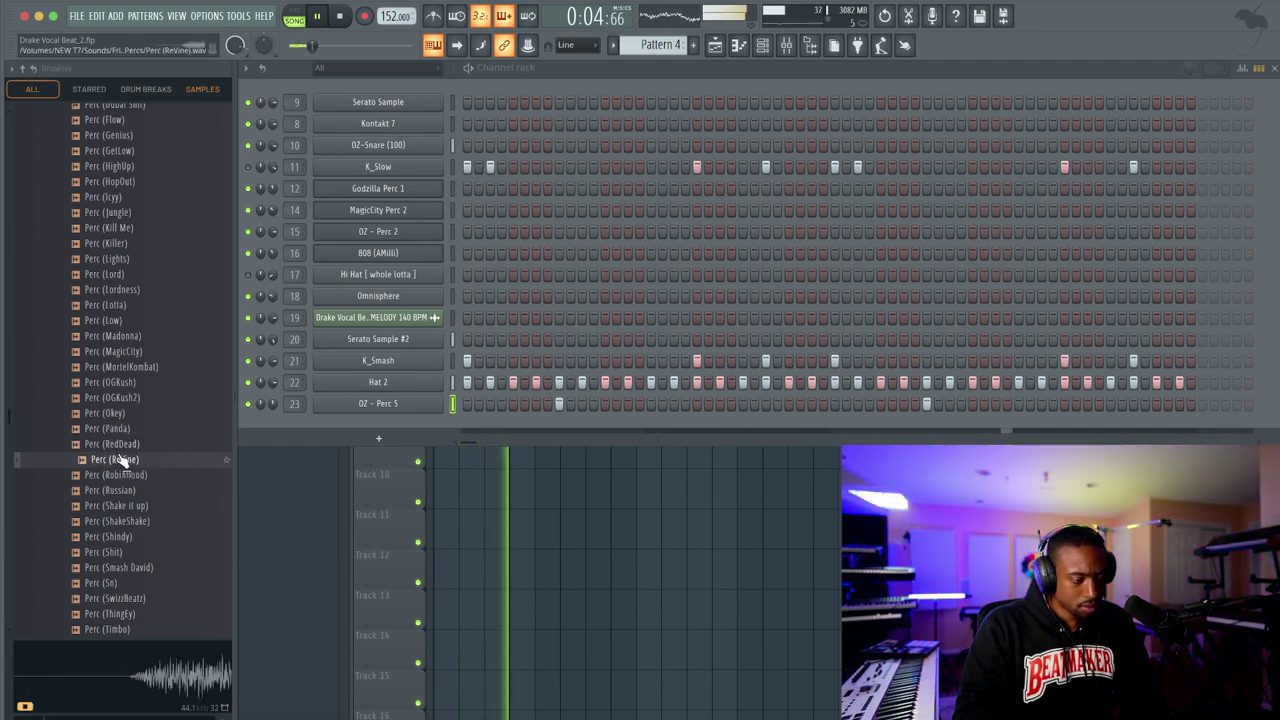
key("Down")
key("Down")
key("Down")
key("Down")
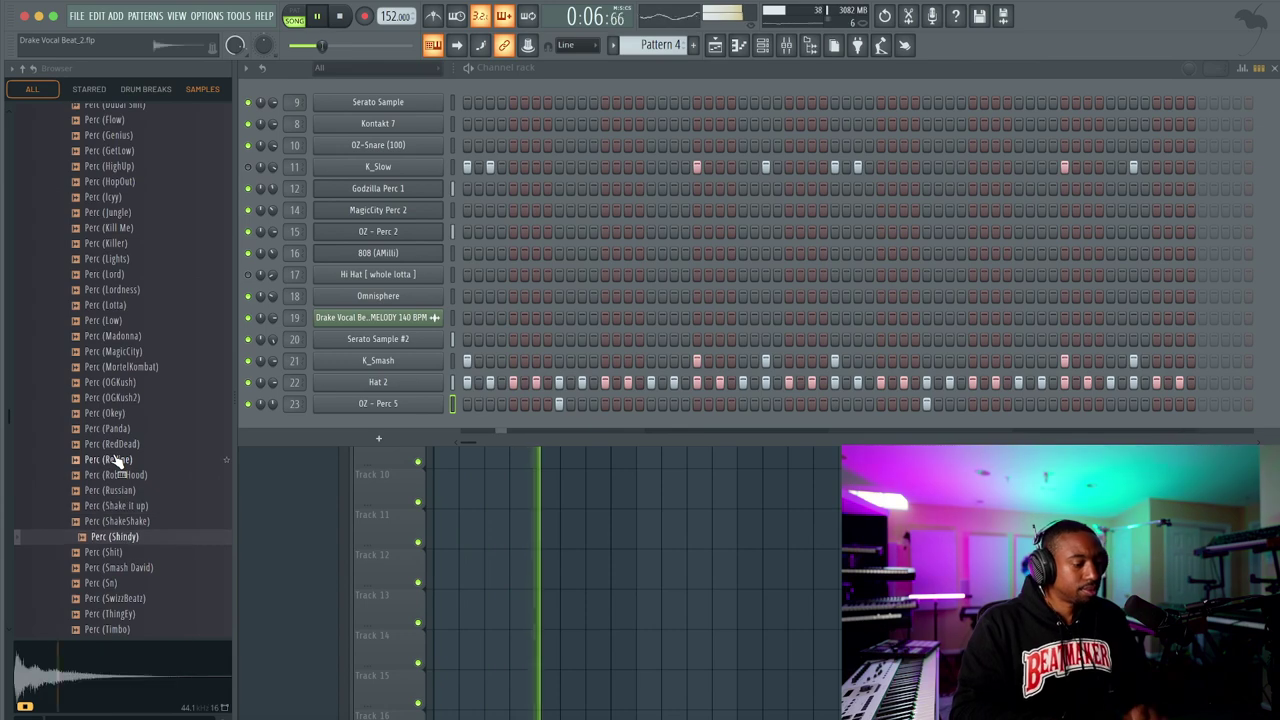
key("Up")
key("Up")
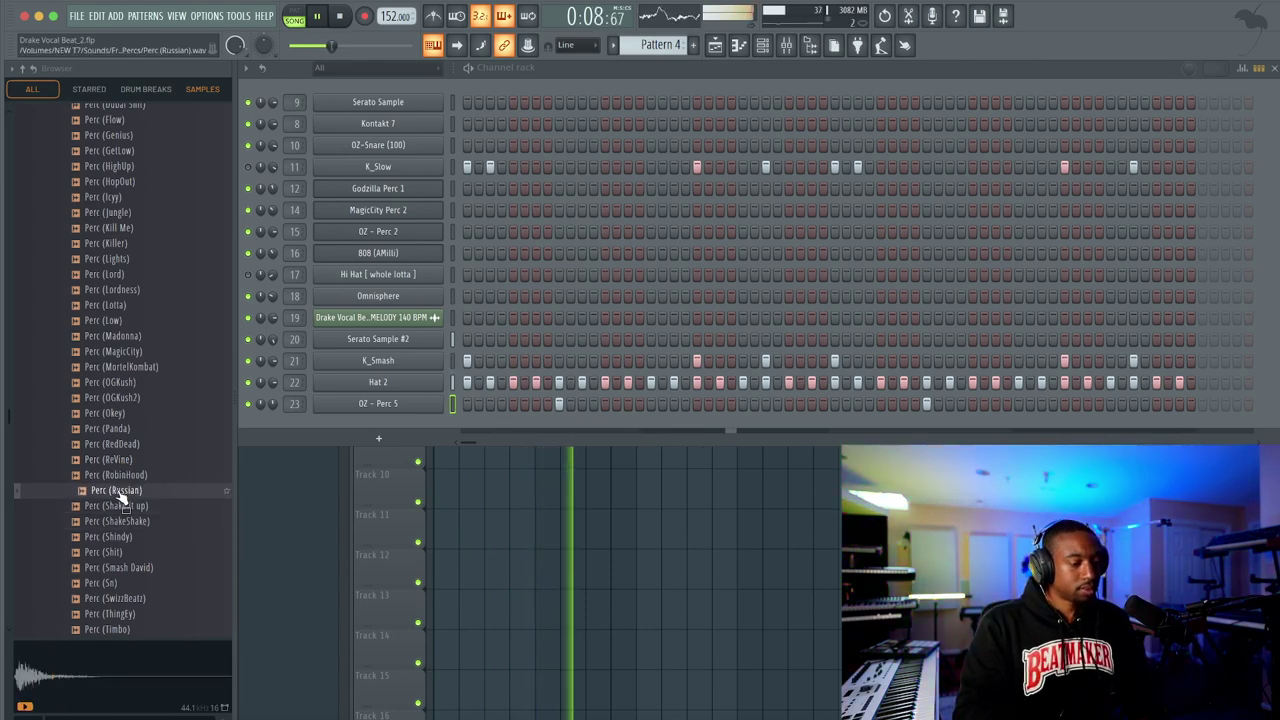
Open Perc (Russian) in a new channel, route it to mixer track 24 and place a hit on step 59 of Pattern 4
right_click(119, 492)
left_click(162, 465)
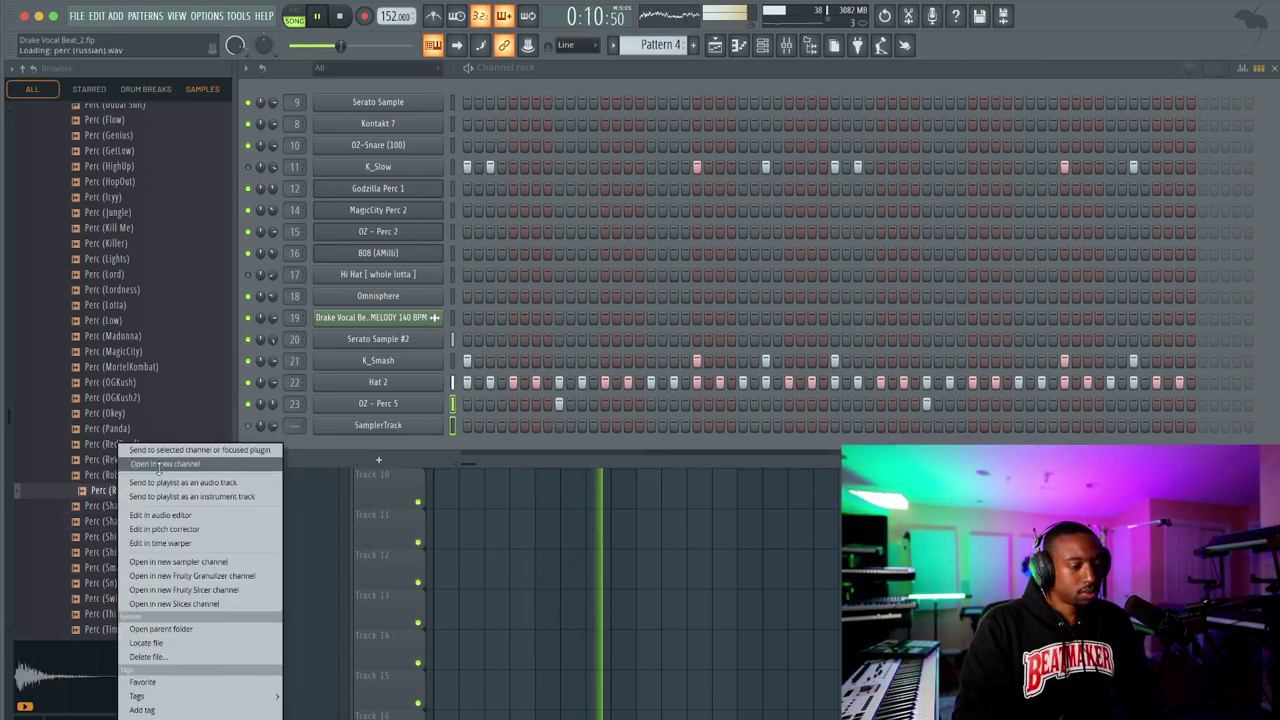
key("super+l")
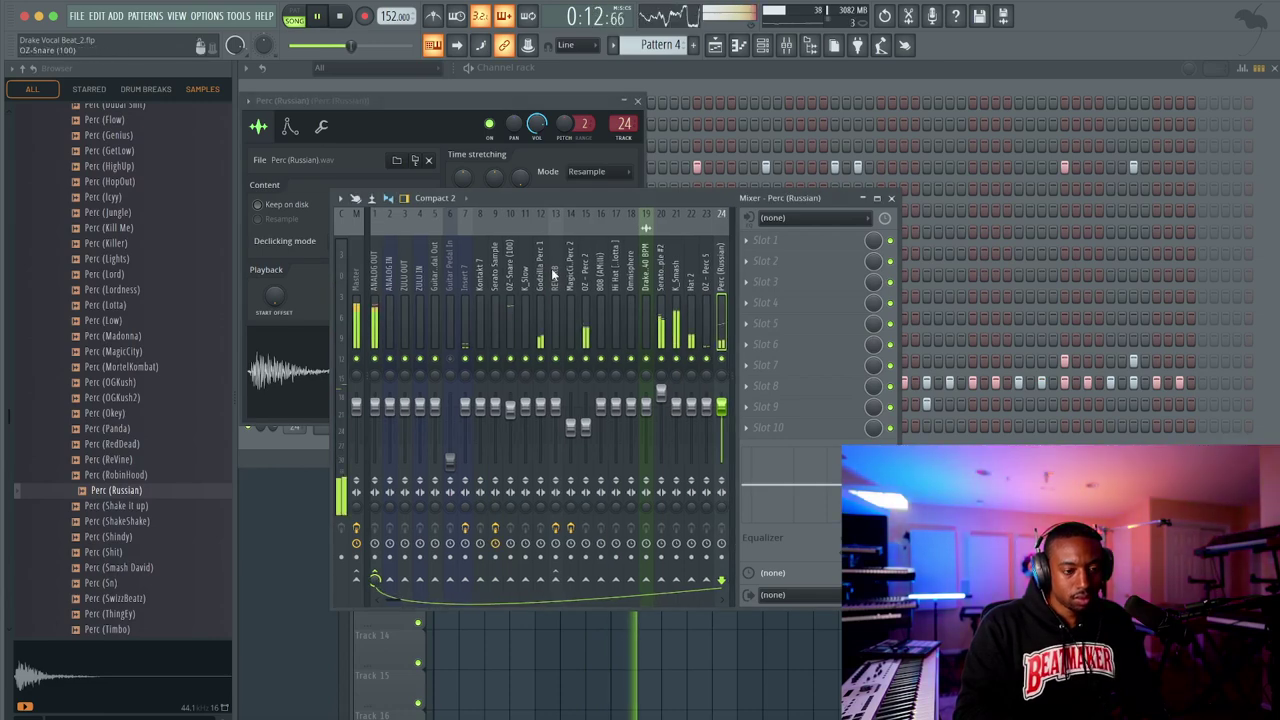
left_click(891, 198)
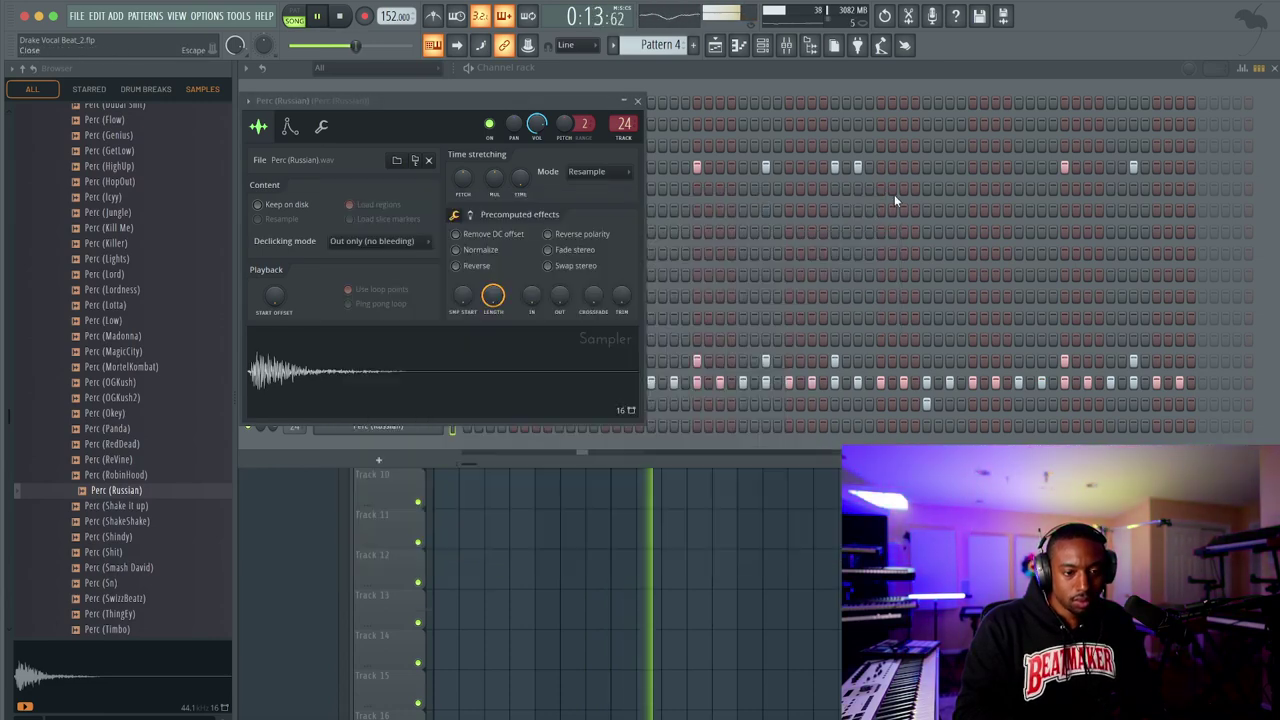
left_click(637, 102)
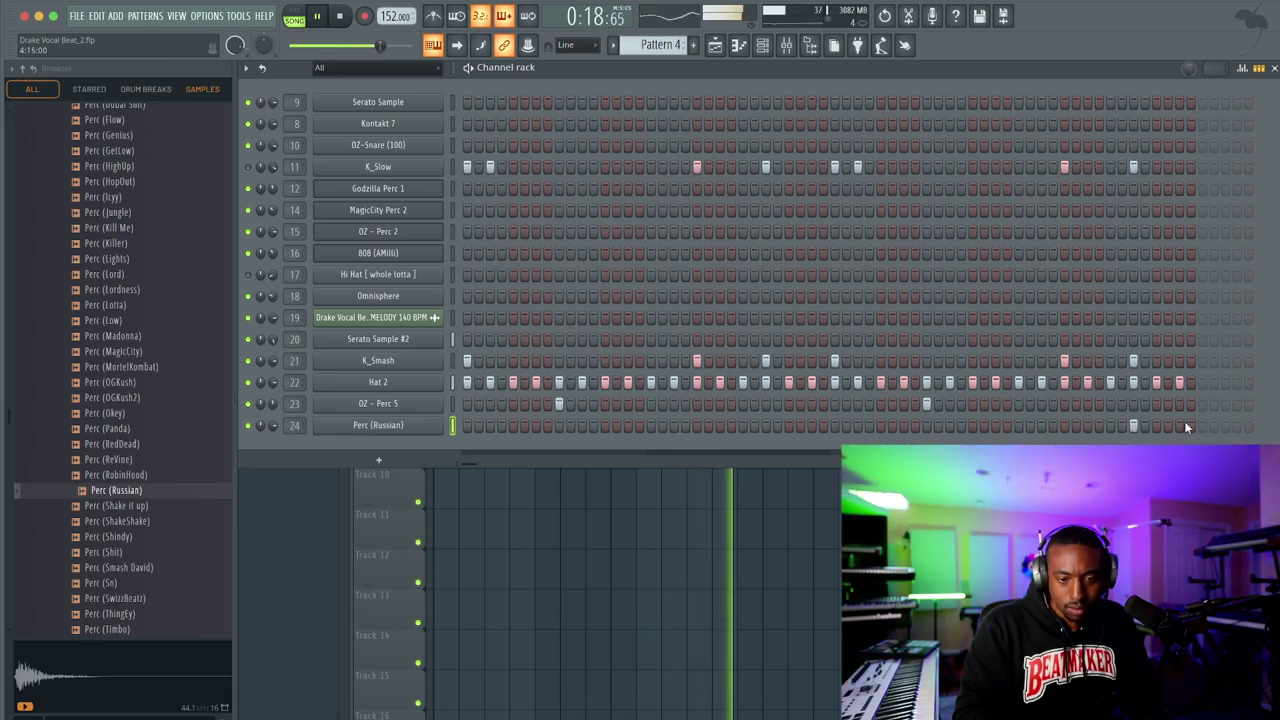
left_click(546, 537)
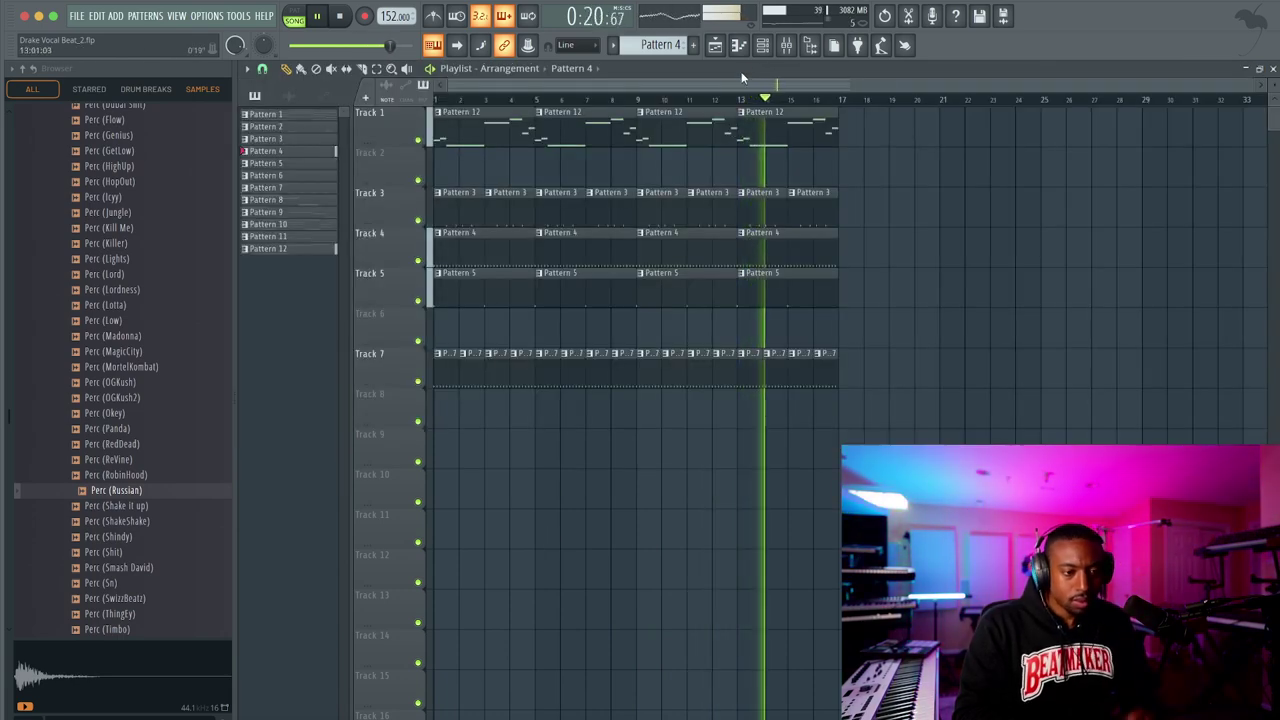
Load Gross Beat into the first effect slot of the Serato Sample #2 mixer track
left_click(787, 47)
scroll(653, 271, "down", 8)
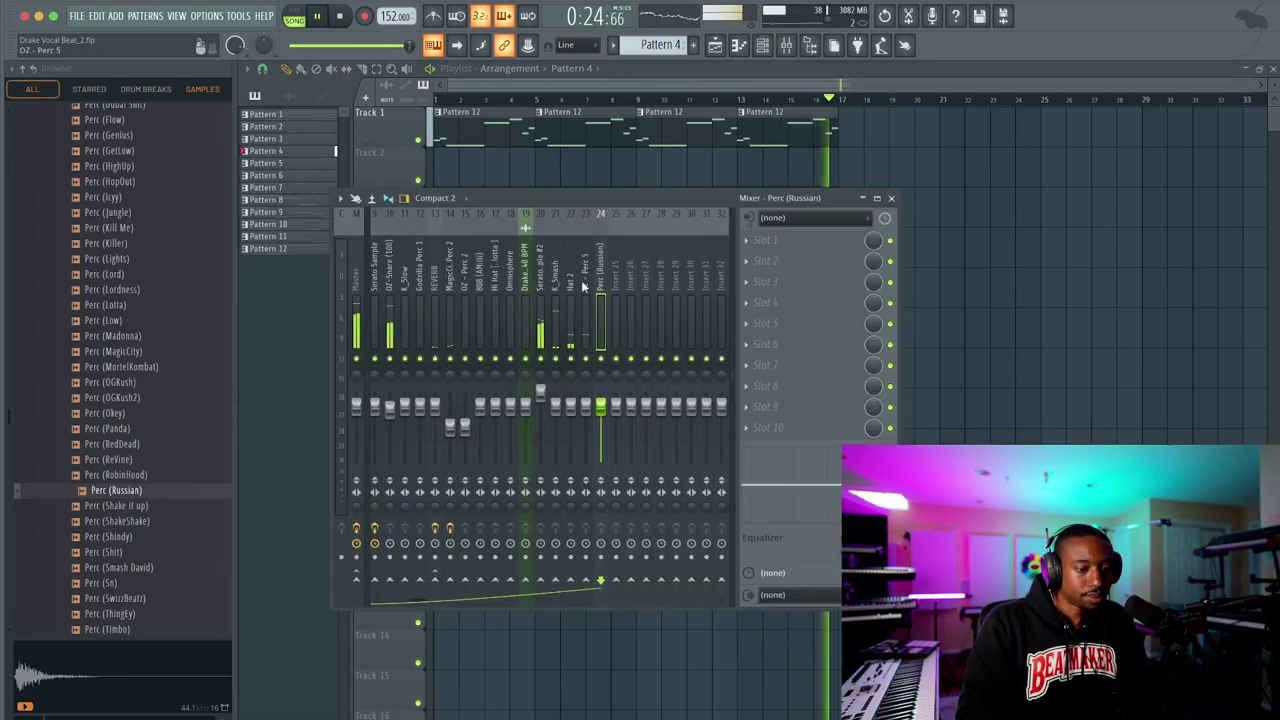
left_click(541, 287)
left_click(767, 253)
mouse_move(767, 257)
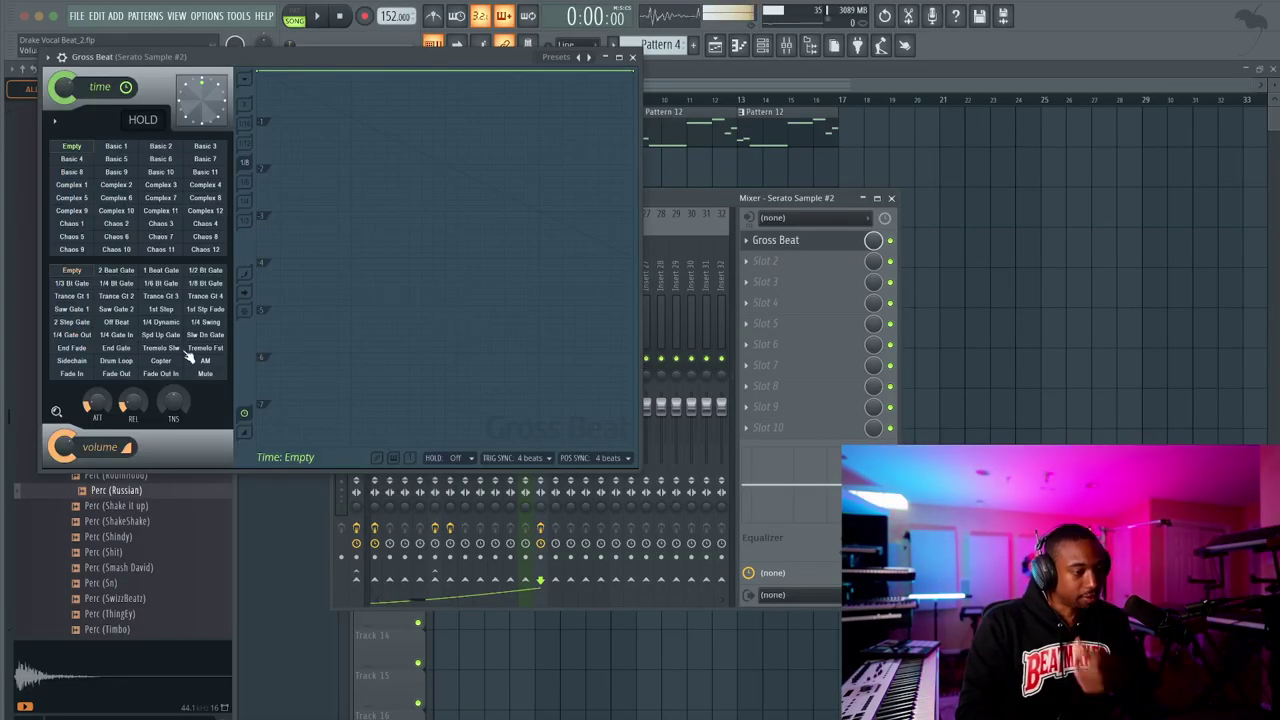
In Gross Beat's Empty volume envelope, draw a ramp from a low level to full over half a beat, with a vertical drop at beat 2
left_click(72, 270)
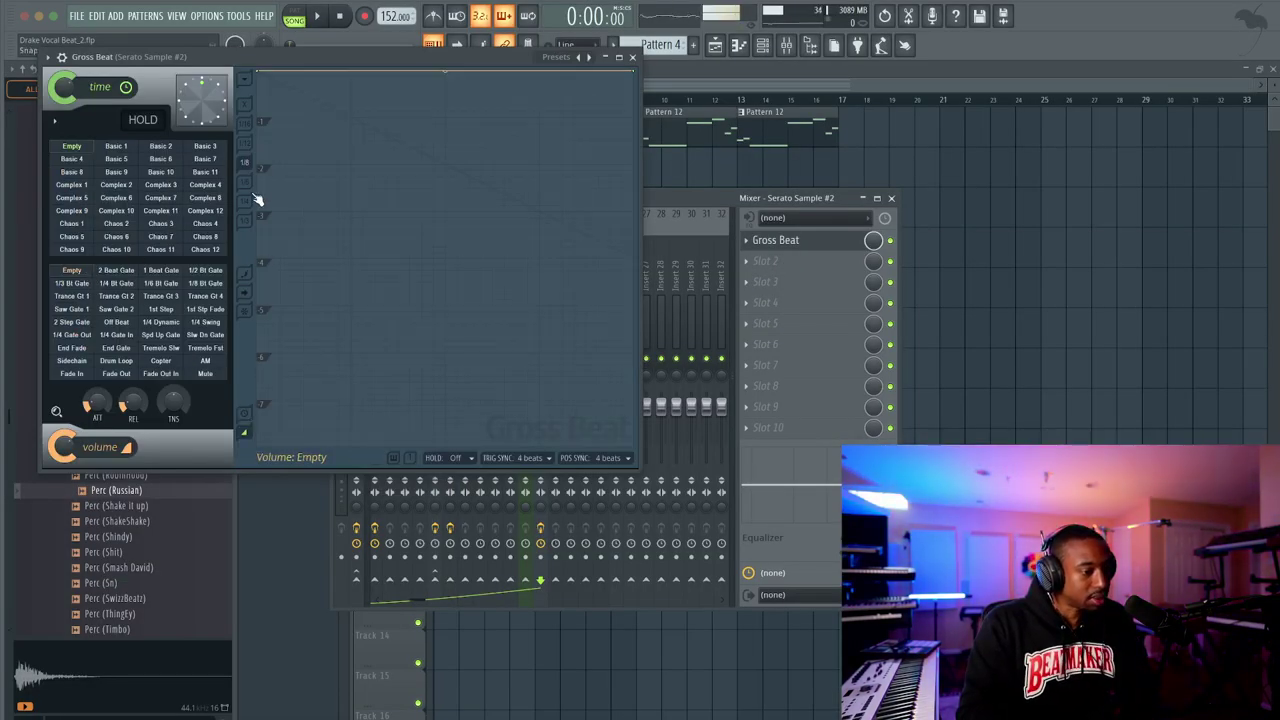
left_click_drag(260, 72, 255, 342)
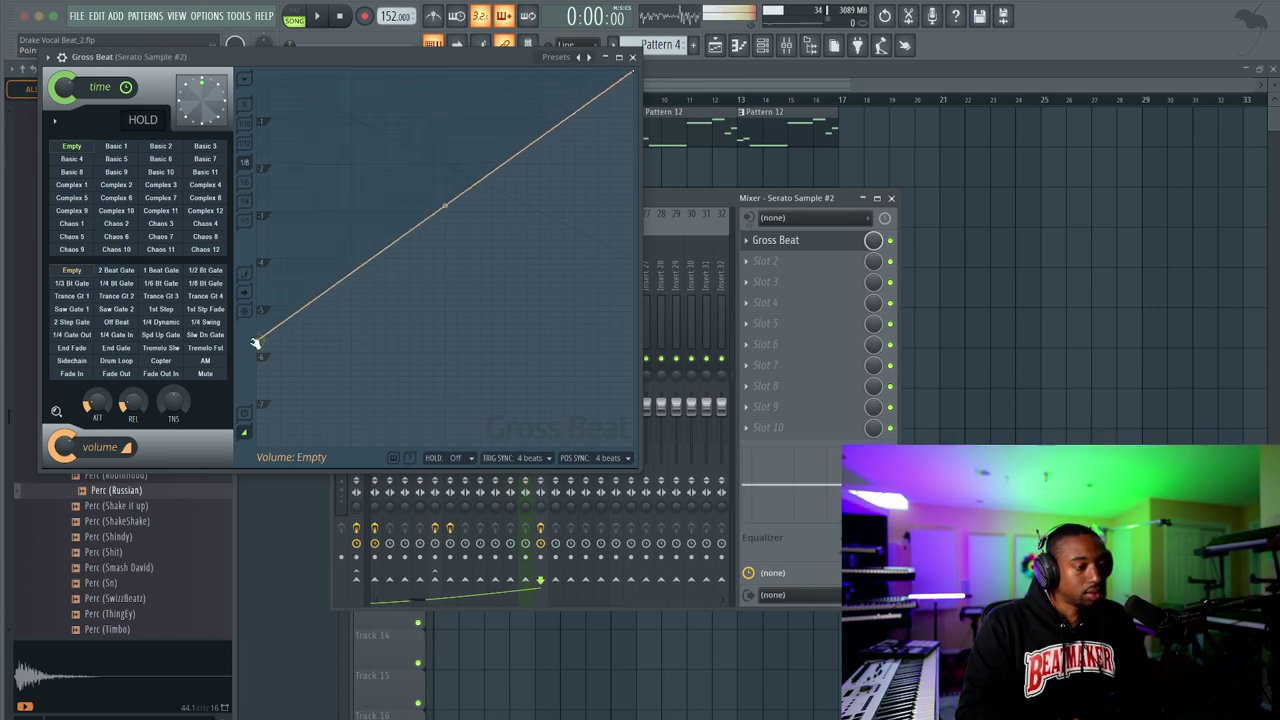
left_click(304, 83)
right_click(305, 84)
left_click(331, 154)
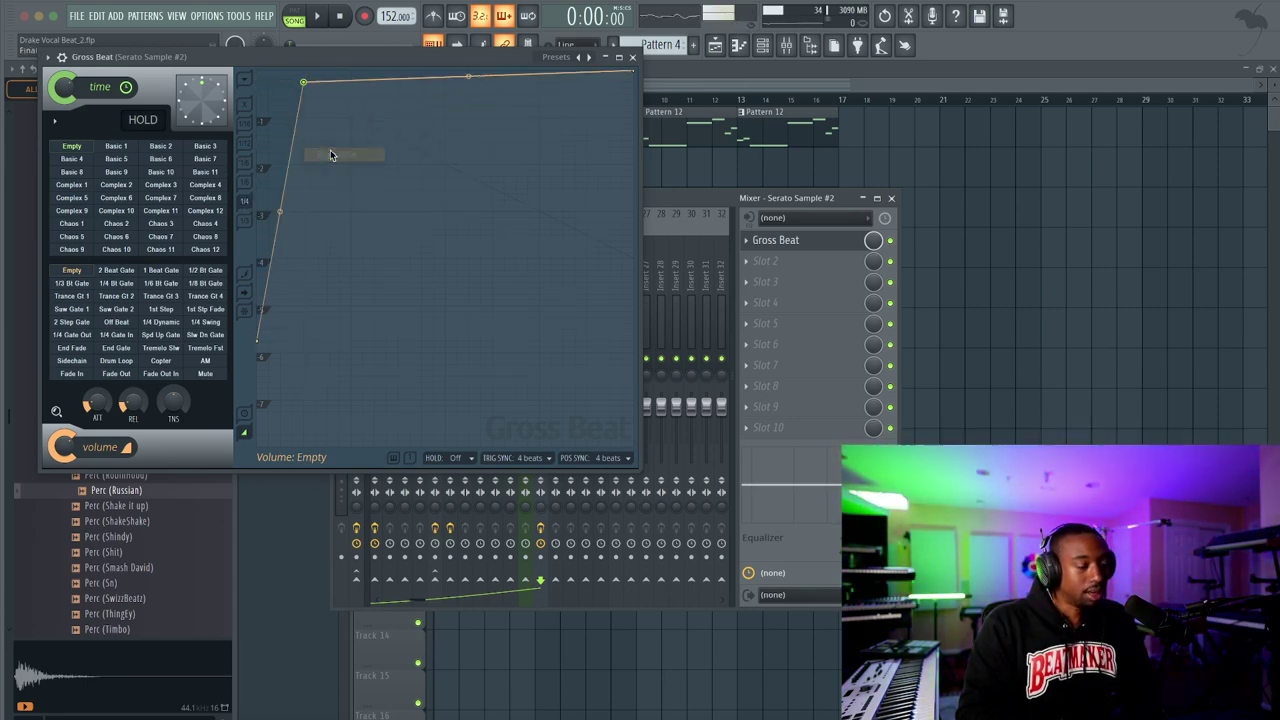
right_click(355, 82)
right_click(352, 317)
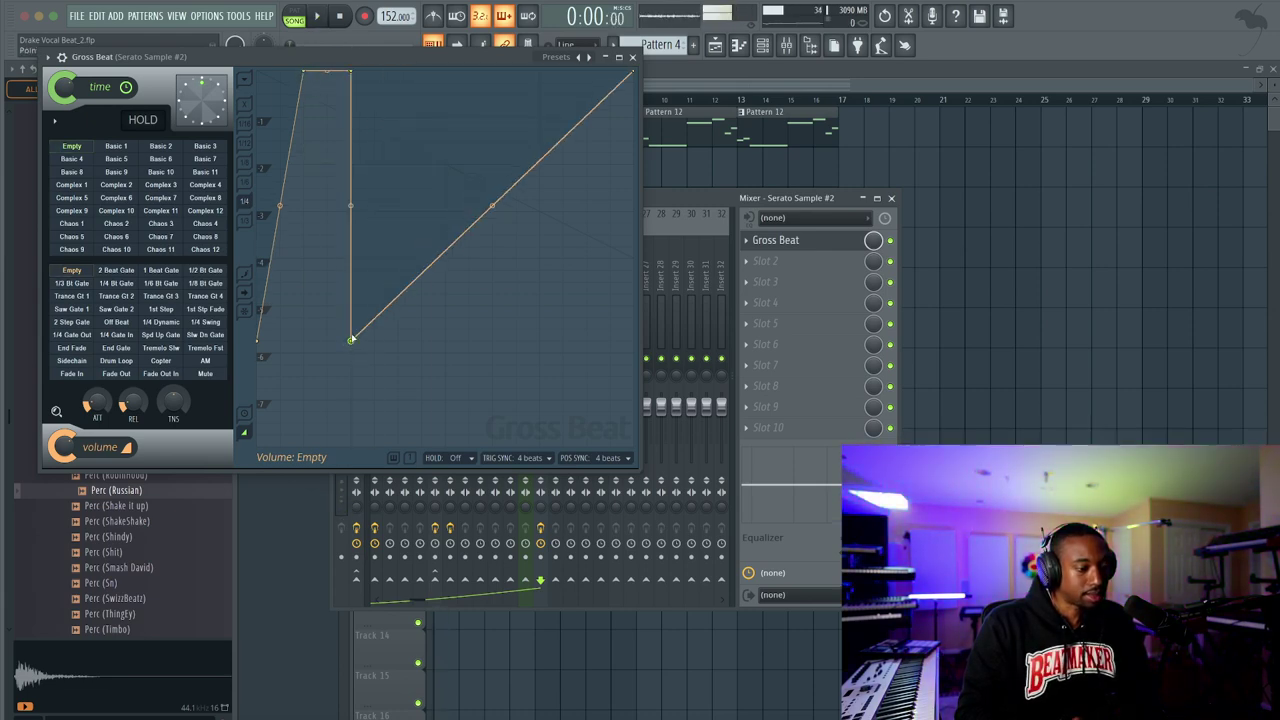
Continue the ducking shape with half-beat ramps after beats 2, 3 and 4 and vertical drops at beats 3 and 4
left_click_drag(391, 97, 397, 39)
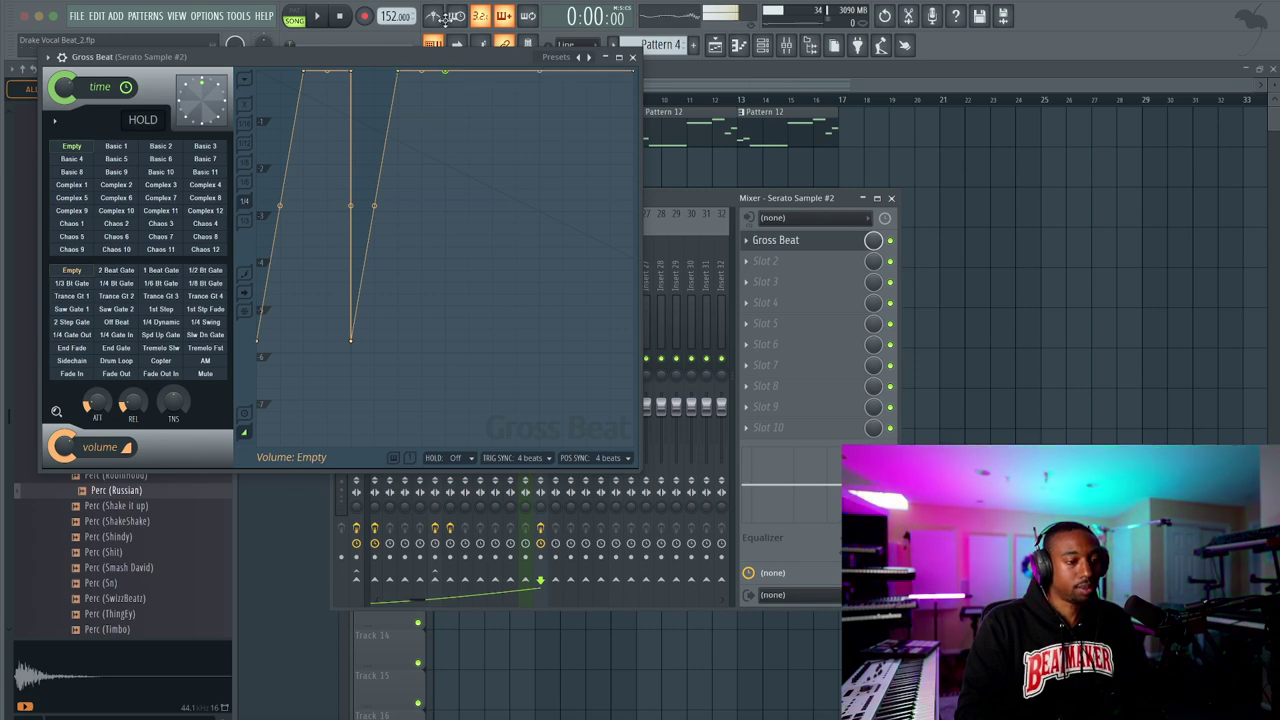
left_click_drag(443, 271, 447, 354)
key("space")
left_click_drag(492, 103, 481, 6)
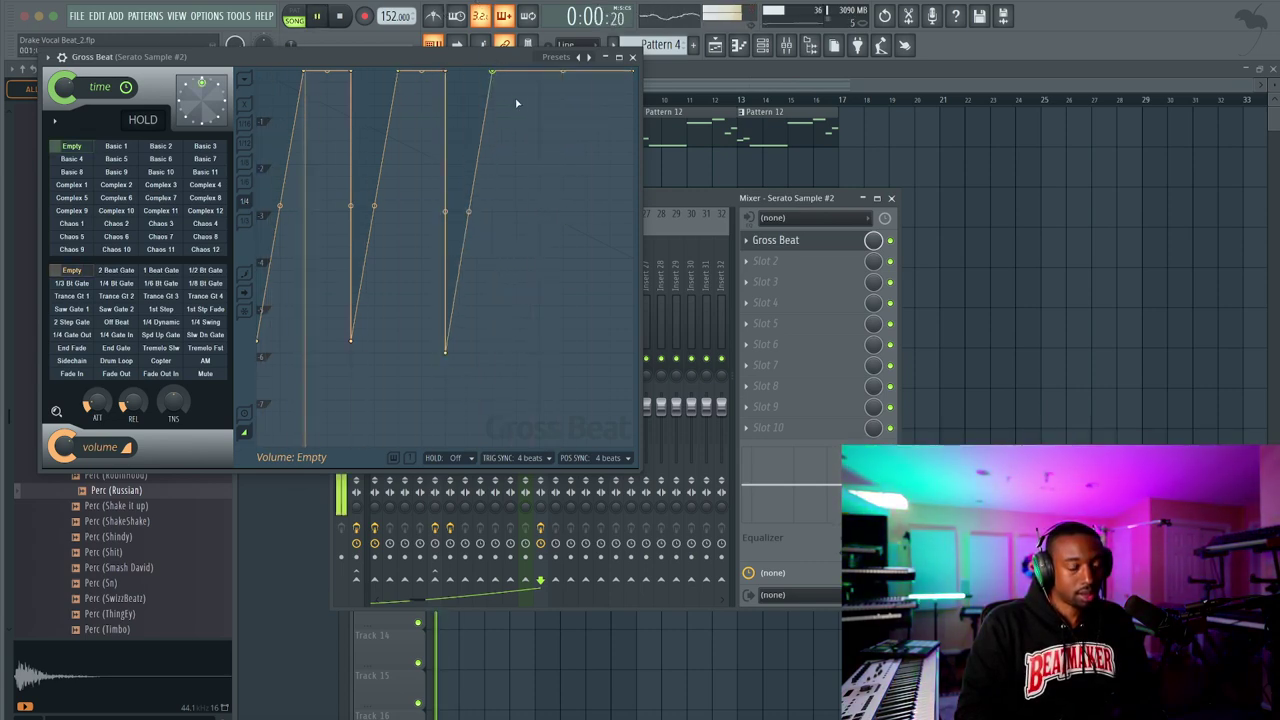
left_click_drag(528, 306, 539, 351)
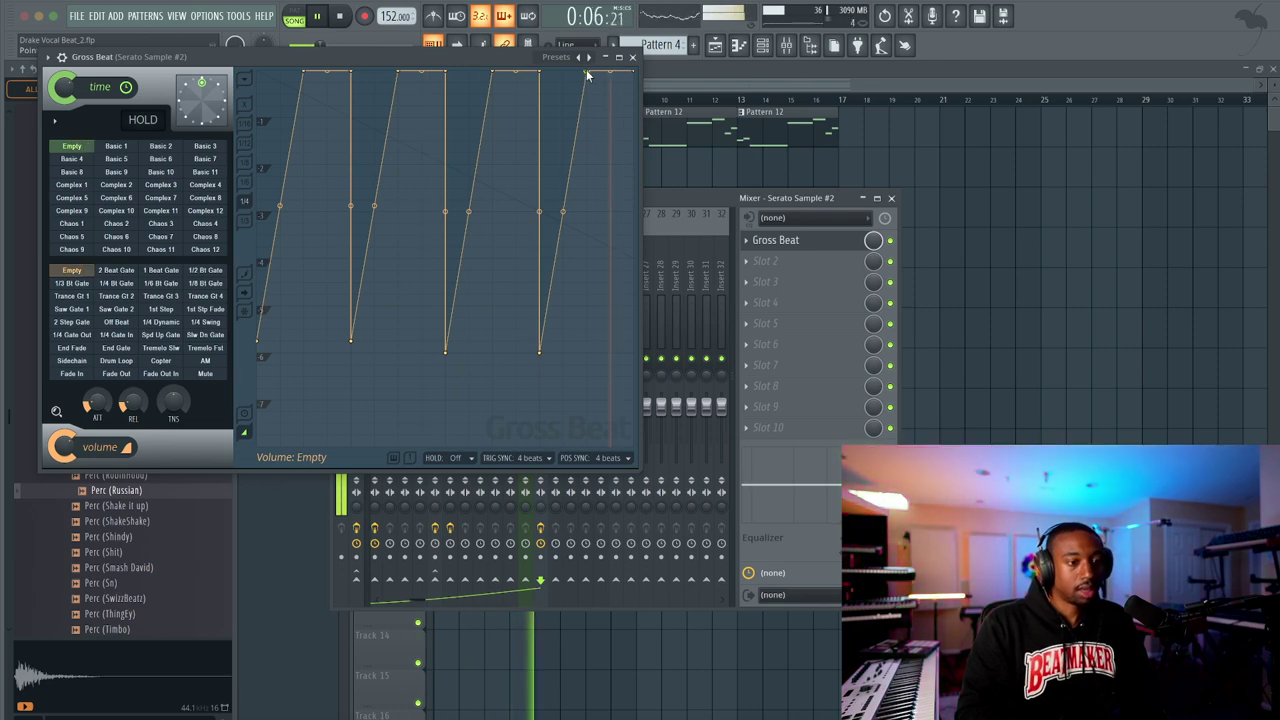
Shorten all four volume ramps in Gross Beat to a quarter beat, and close the plugin and mixer
left_click_drag(587, 68, 573, 73)
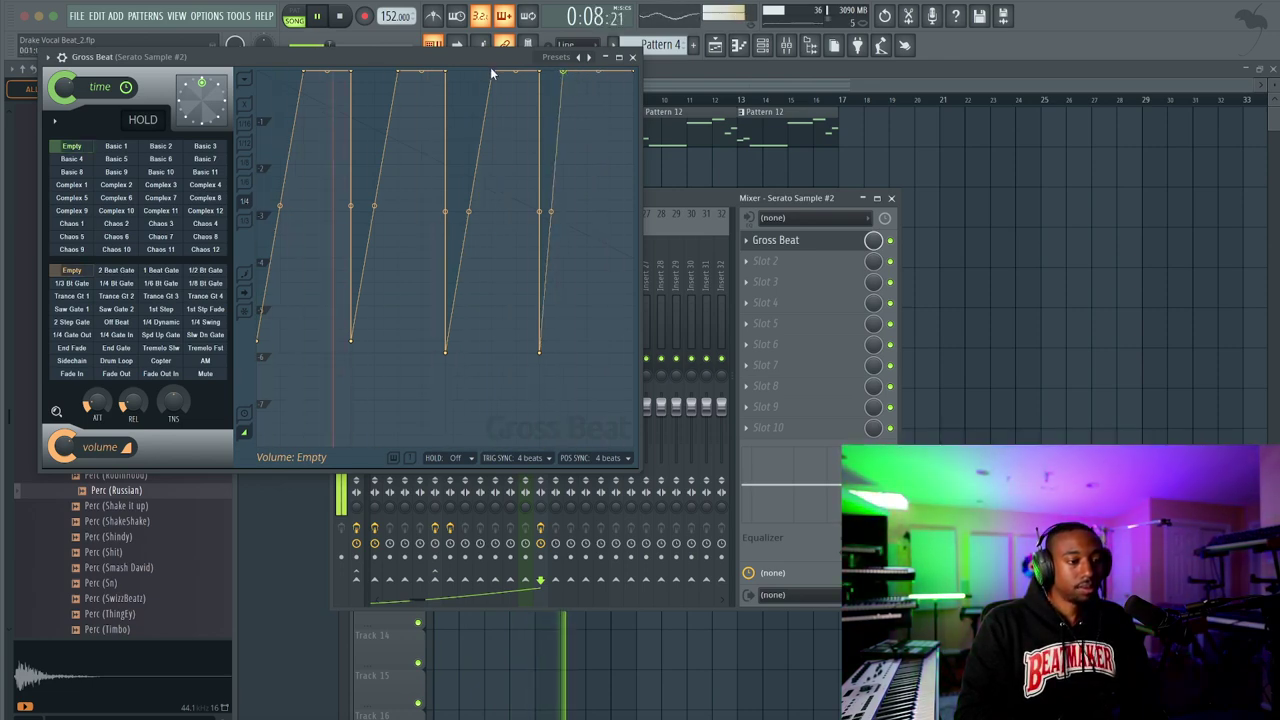
left_click_drag(491, 70, 285, 72)
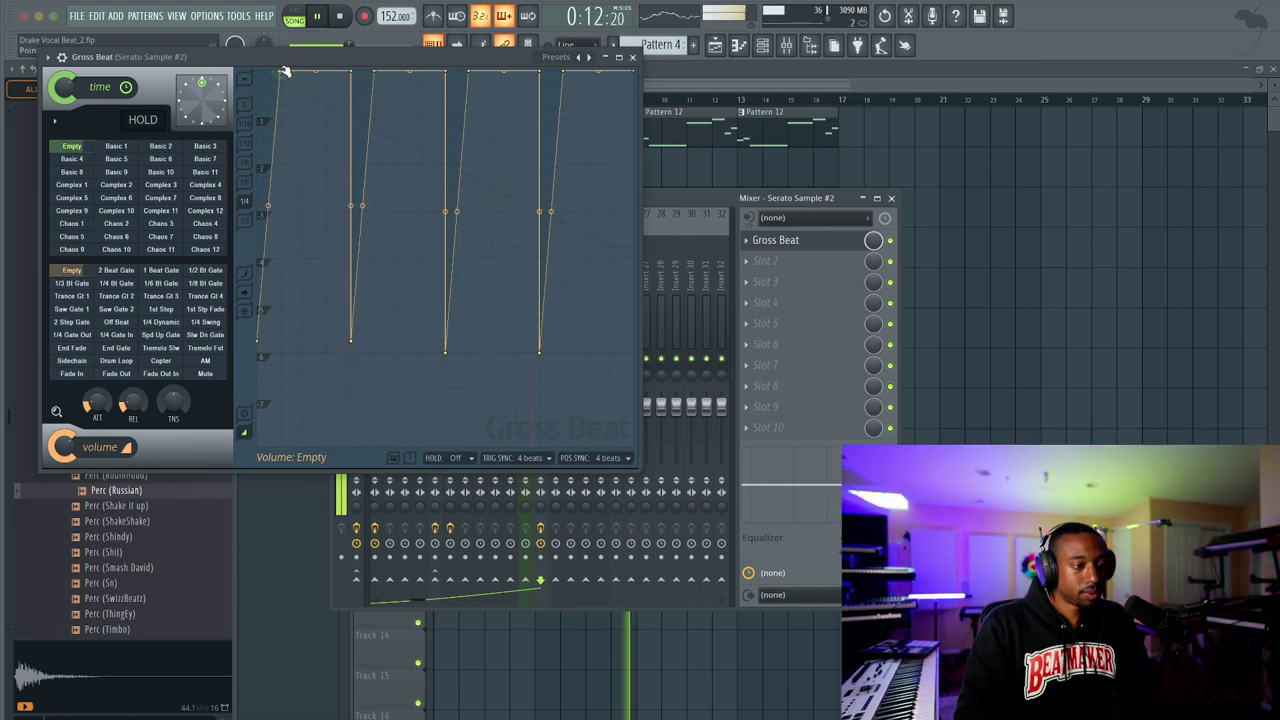
left_click(634, 59)
left_click(891, 198)
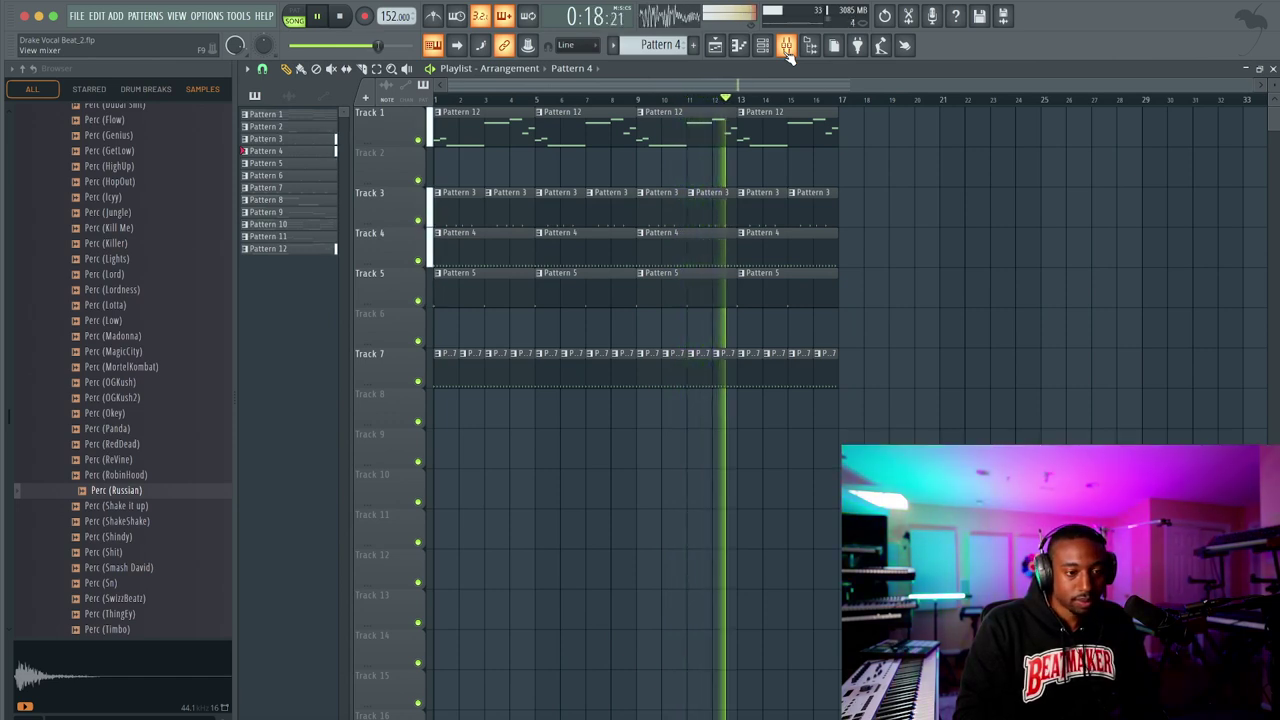
Stop playback and delete the last three Pattern 12 clips from Track 1, keeping the first
key("space")
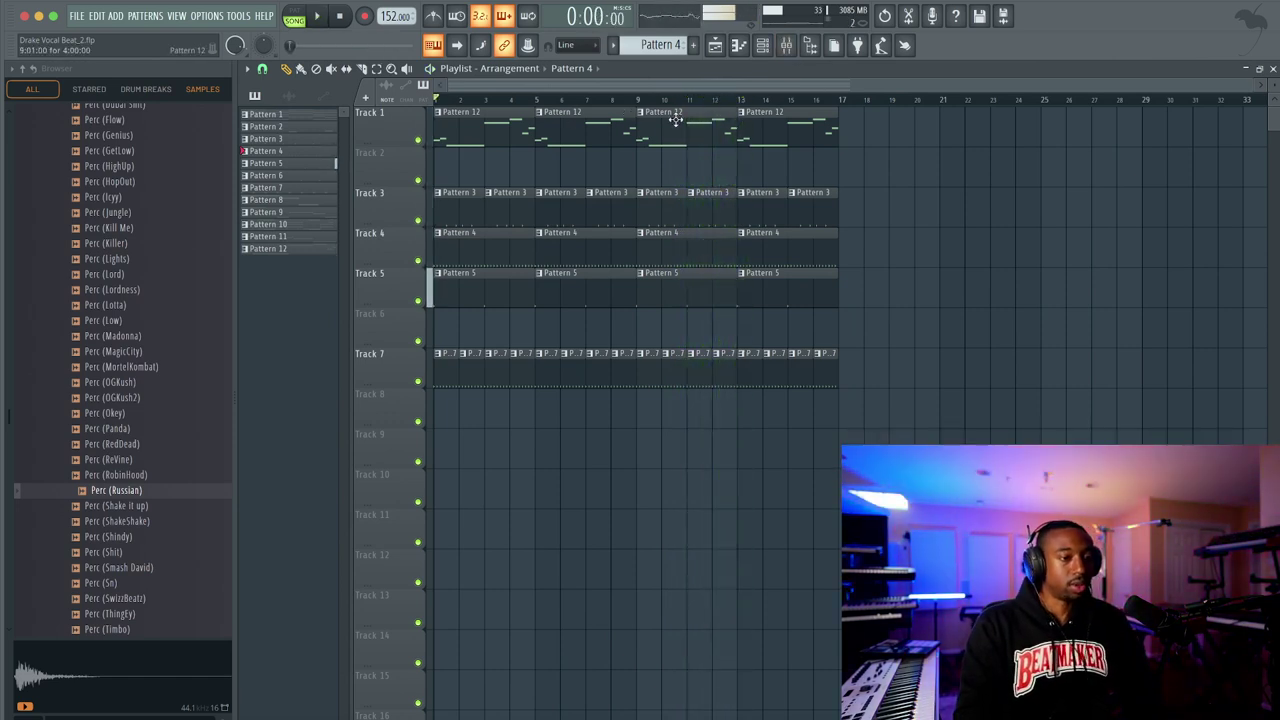
right_click(610, 130)
right_click(690, 138)
right_click(758, 138)
Consolidate playlist Track 1 into a 16-bit stereo WAV audio clip
right_click(407, 131)
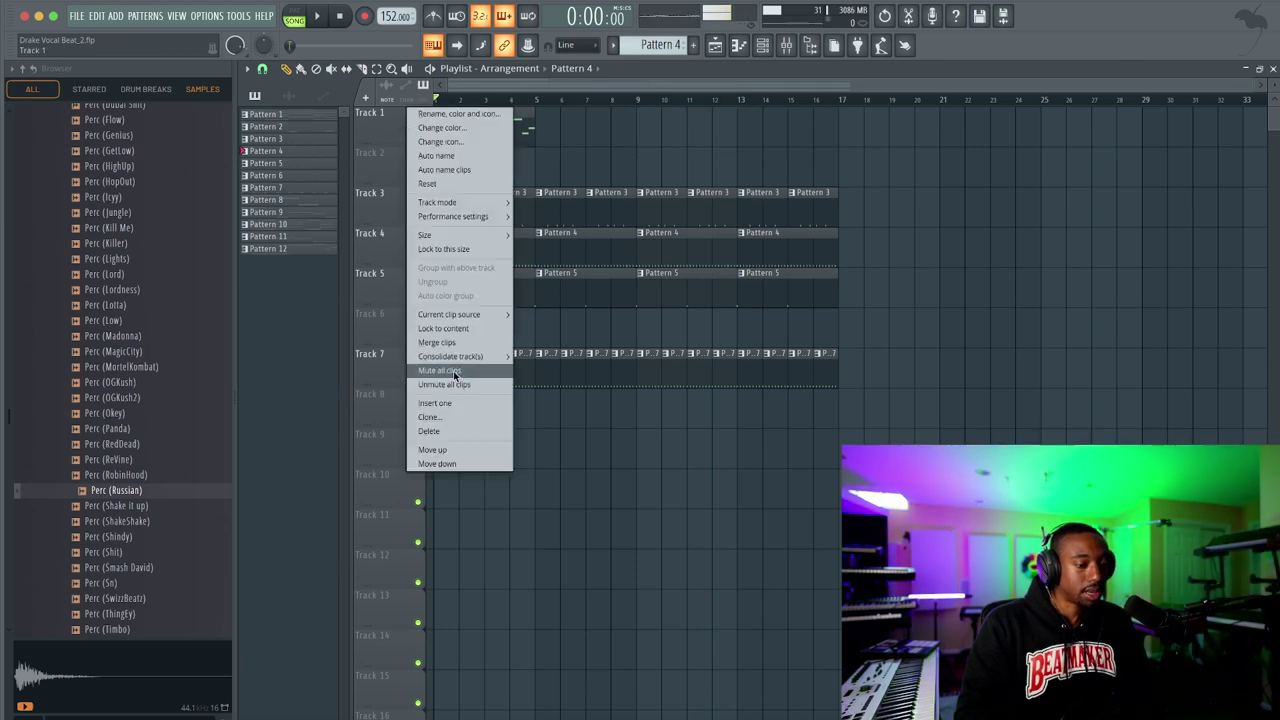
mouse_move(473, 358)
left_click(534, 358)
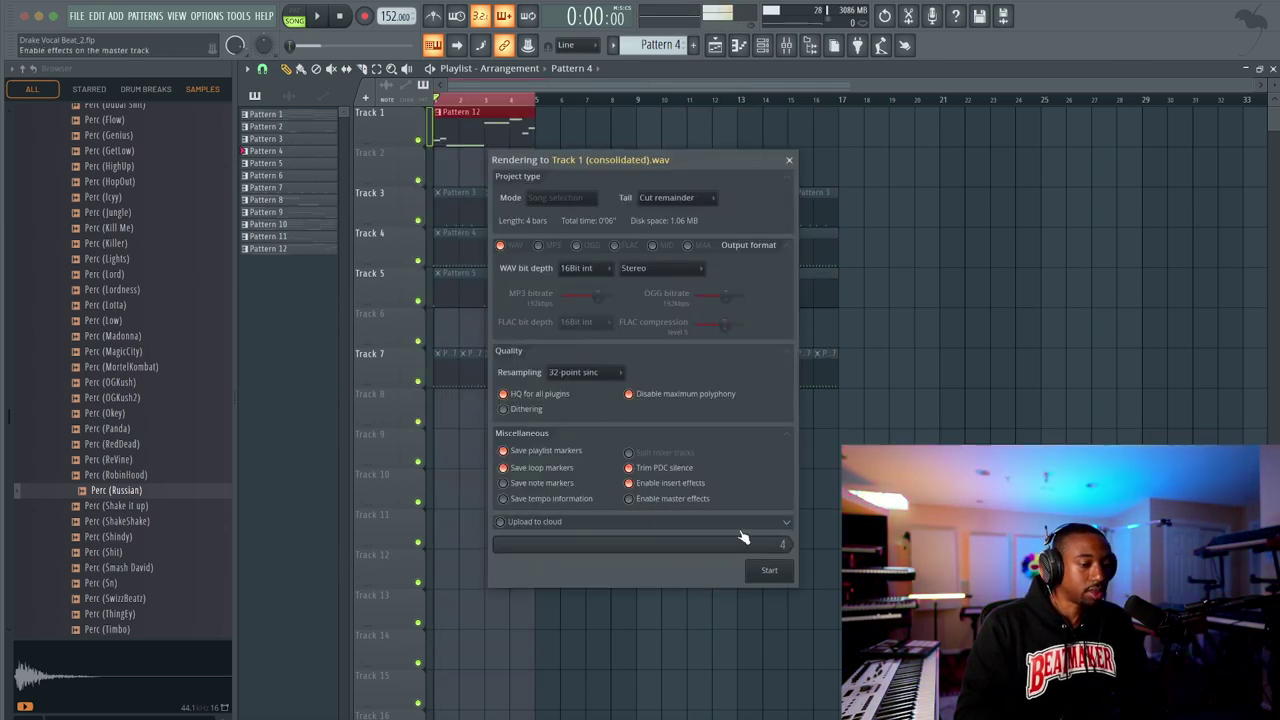
left_click(767, 569)
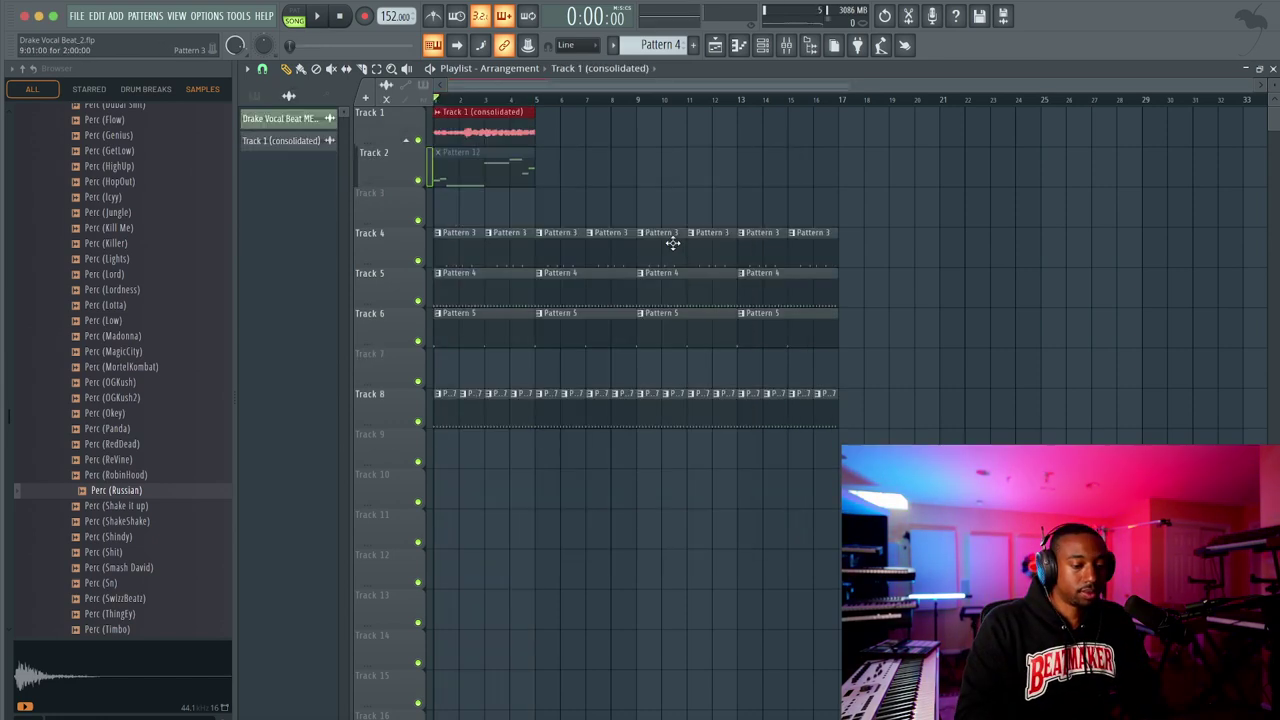
Load the consolidated Track 1 audio clip into a new Fruity Slicer channel and slice it by beat
double_click(465, 118)
right_click(460, 408)
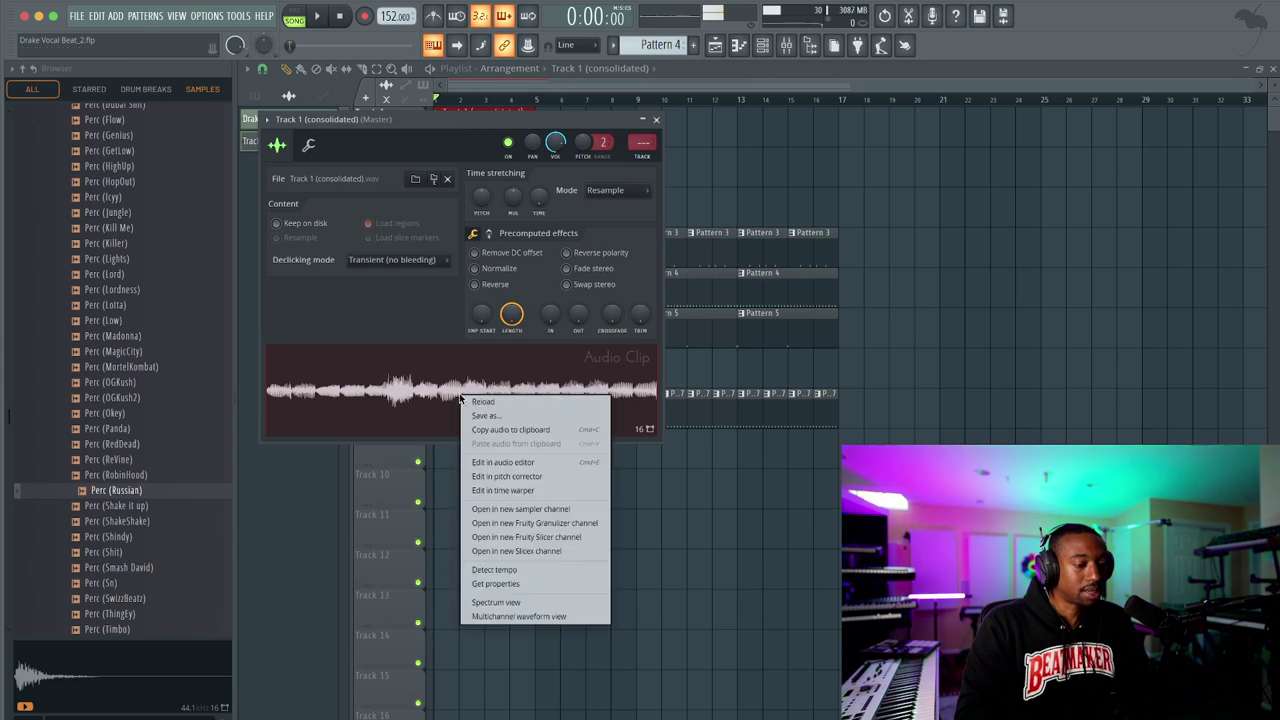
left_click(510, 535)
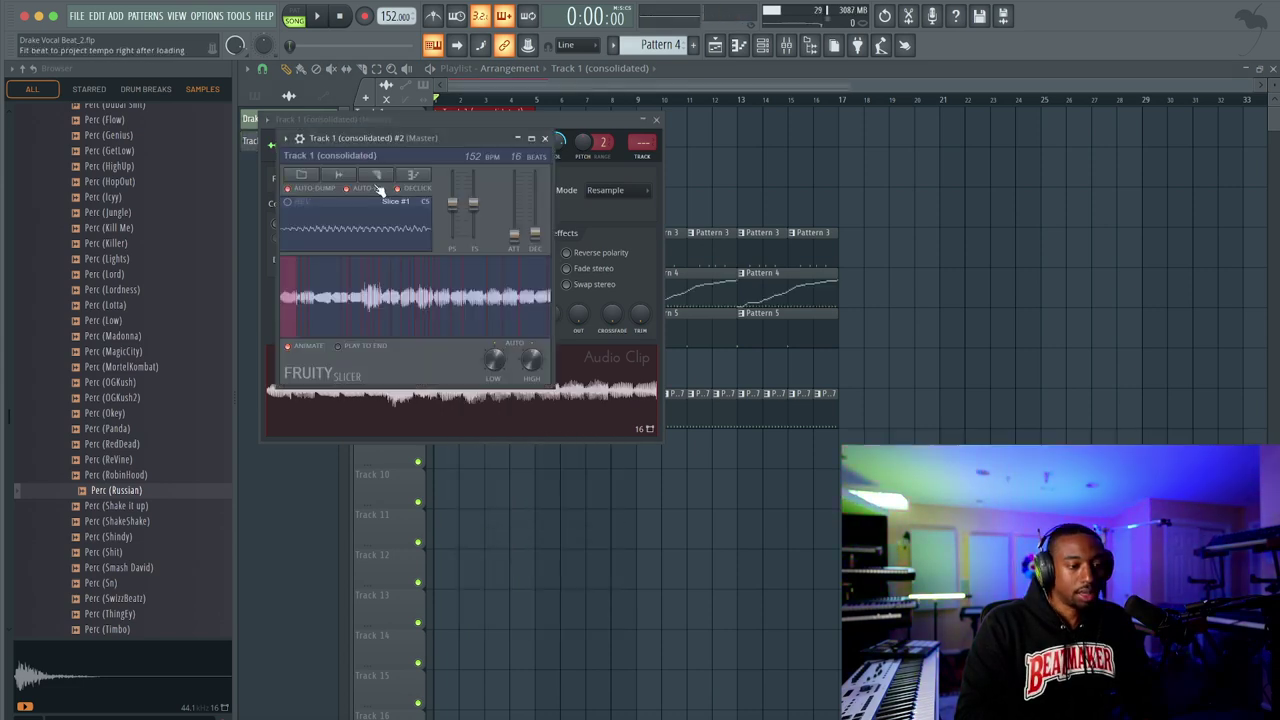
left_click(368, 178)
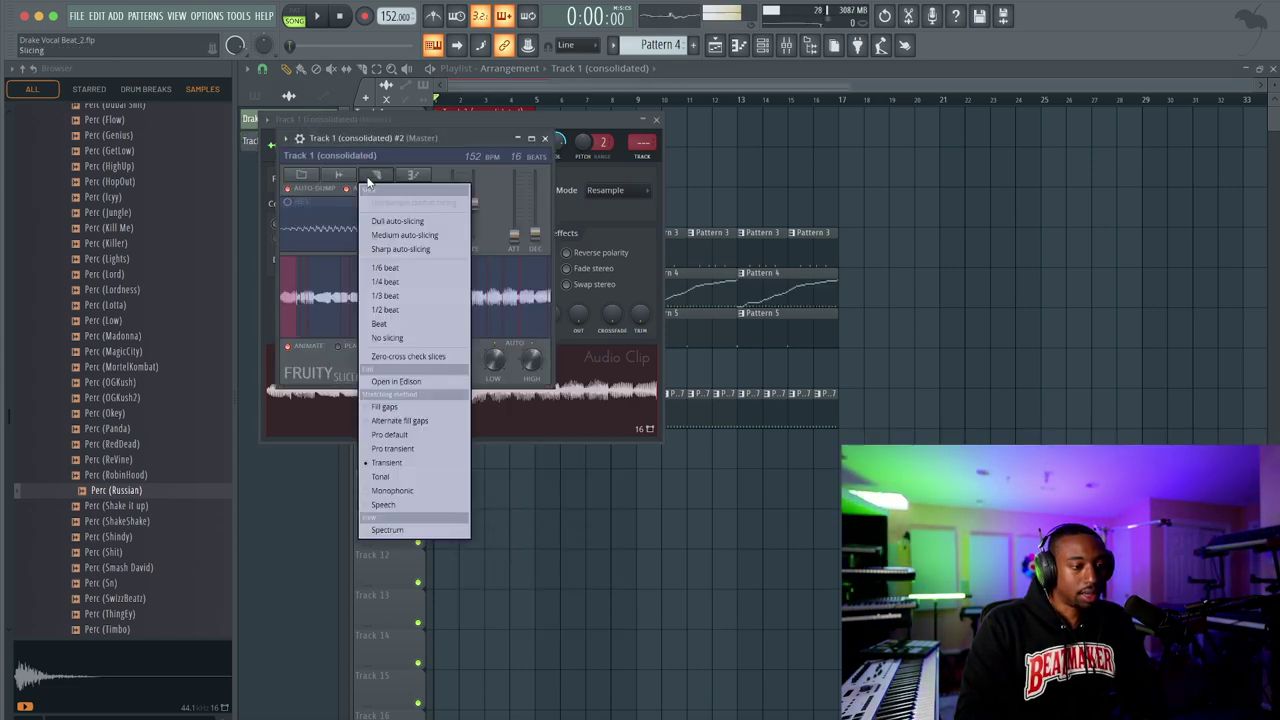
left_click(392, 322)
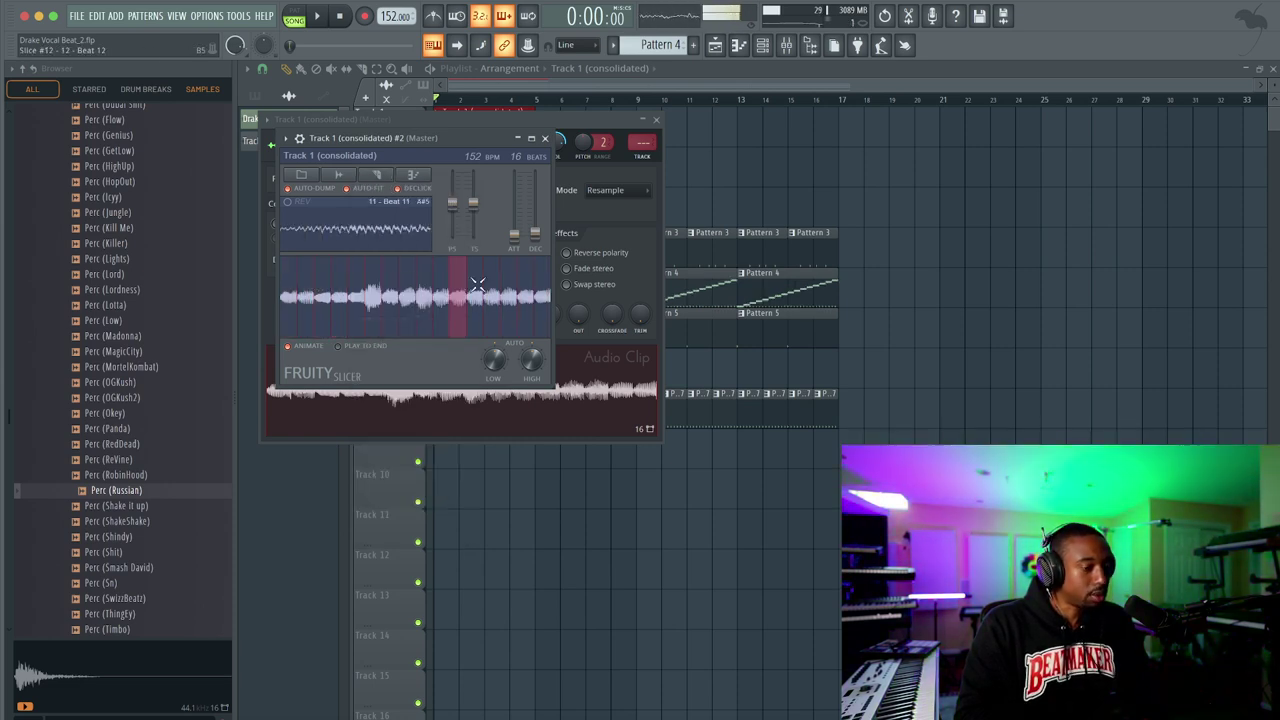
left_click(545, 138)
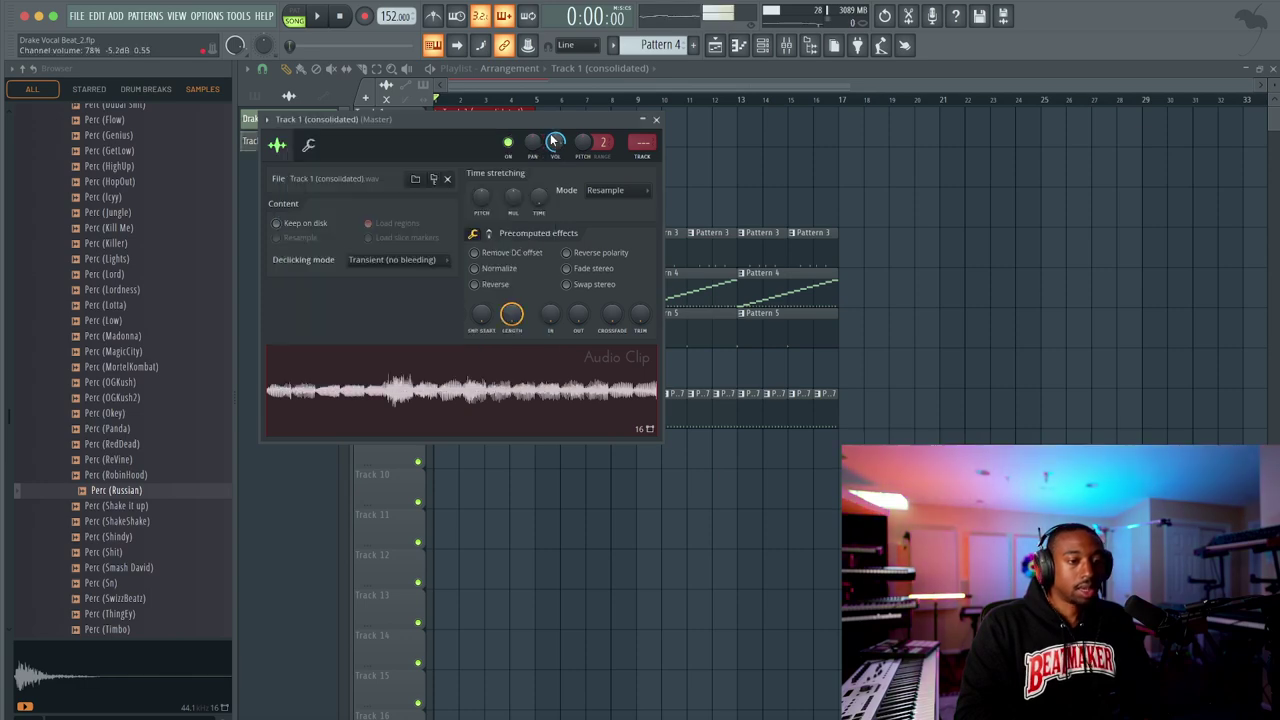
Move the slicer notes from Pattern 4 into a new Pattern 13 clip starting Track 3, and delete the consolidated clip from Track 1
left_click(775, 45)
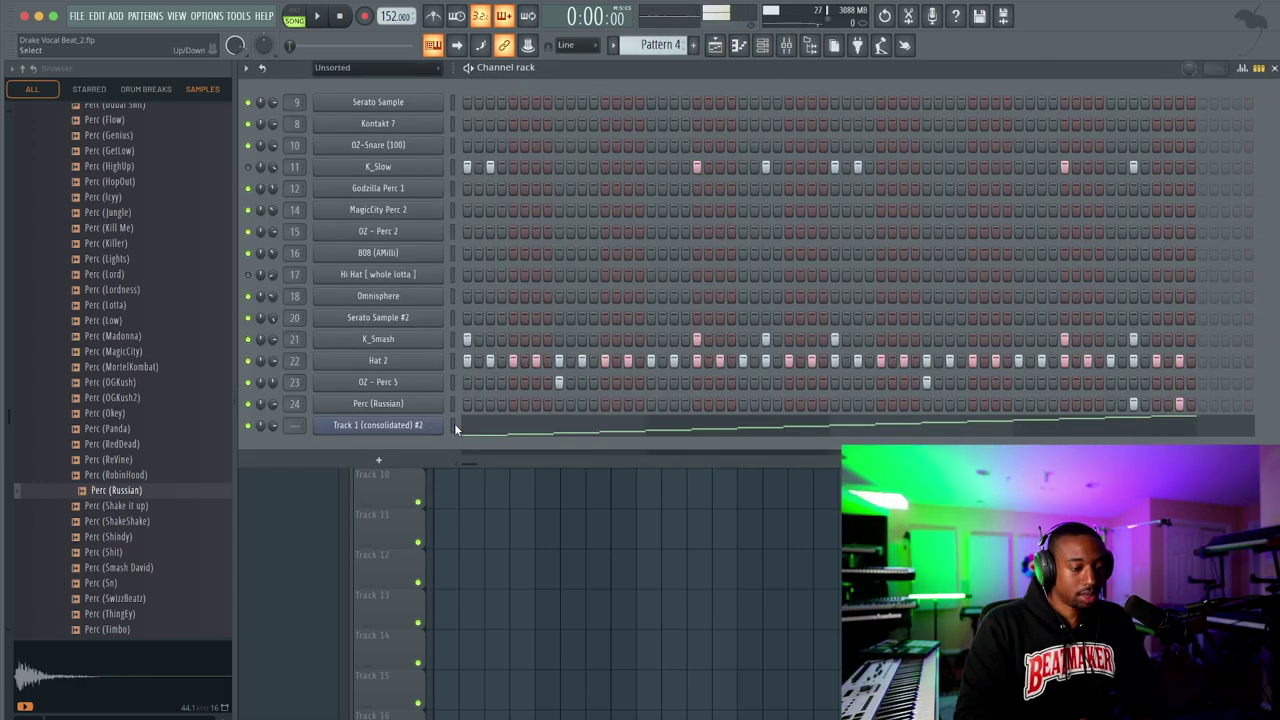
left_click(670, 45)
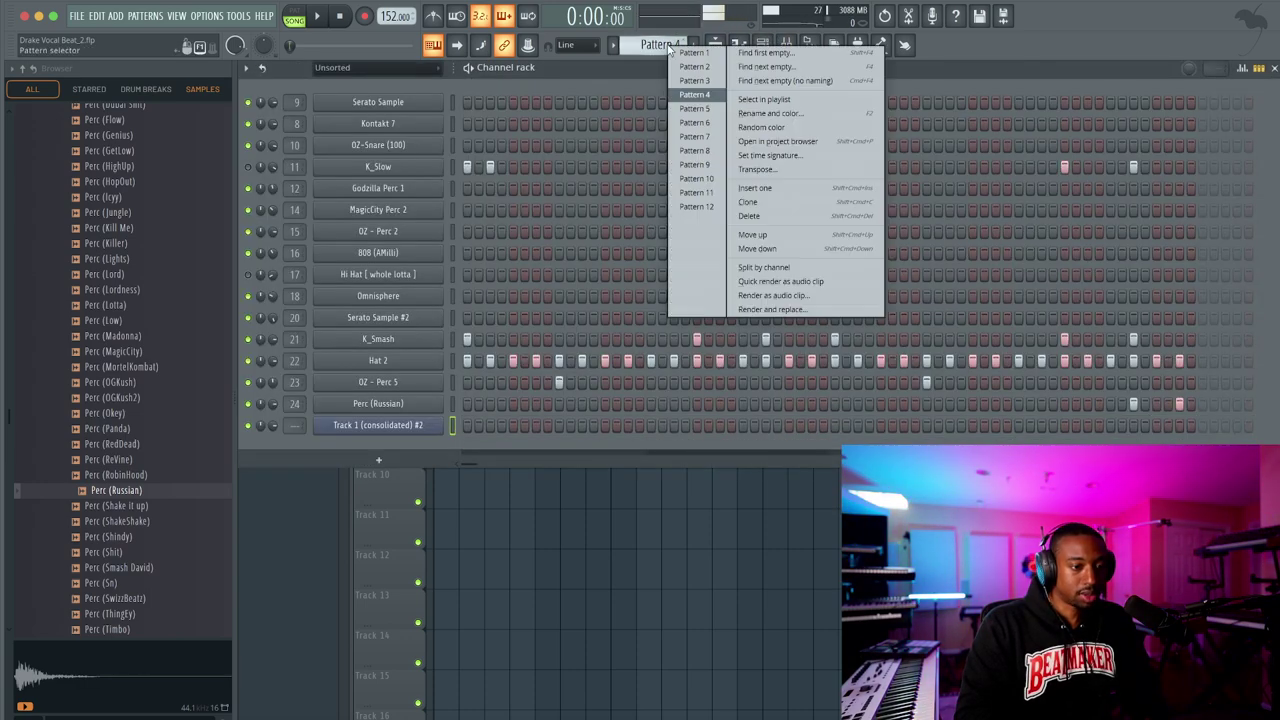
left_click(755, 53)
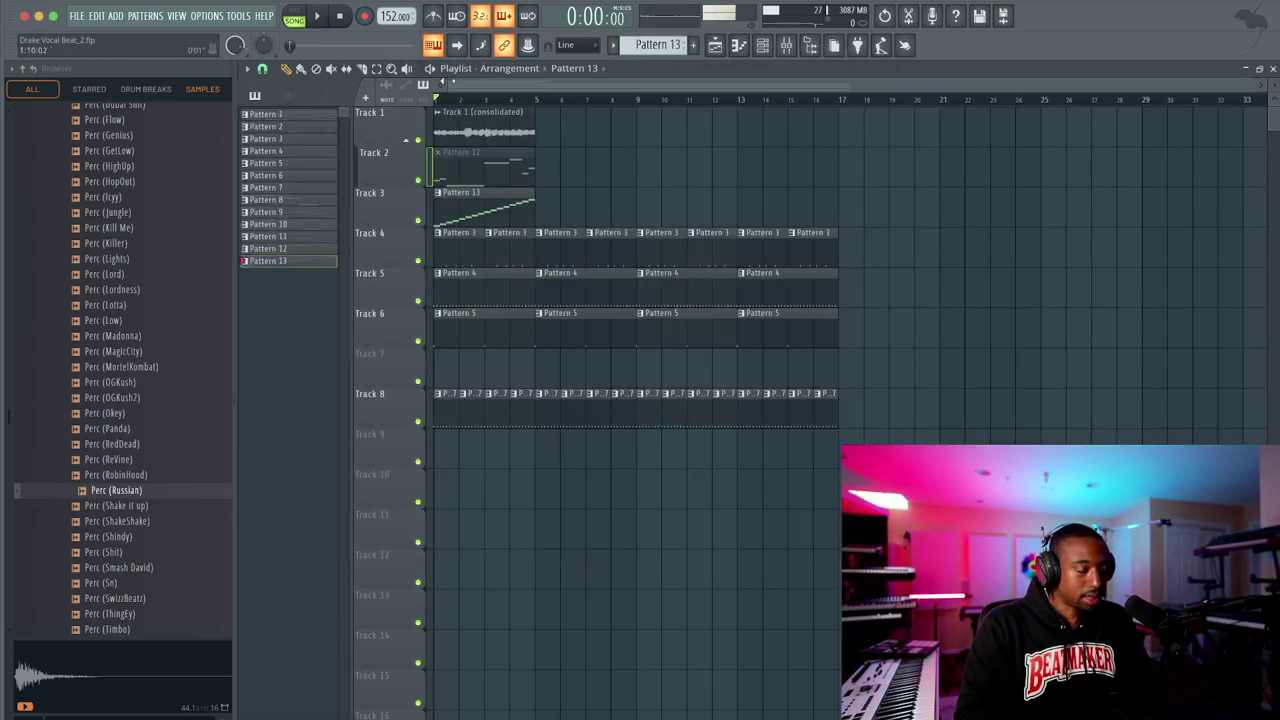
key("space")
right_click(484, 130)
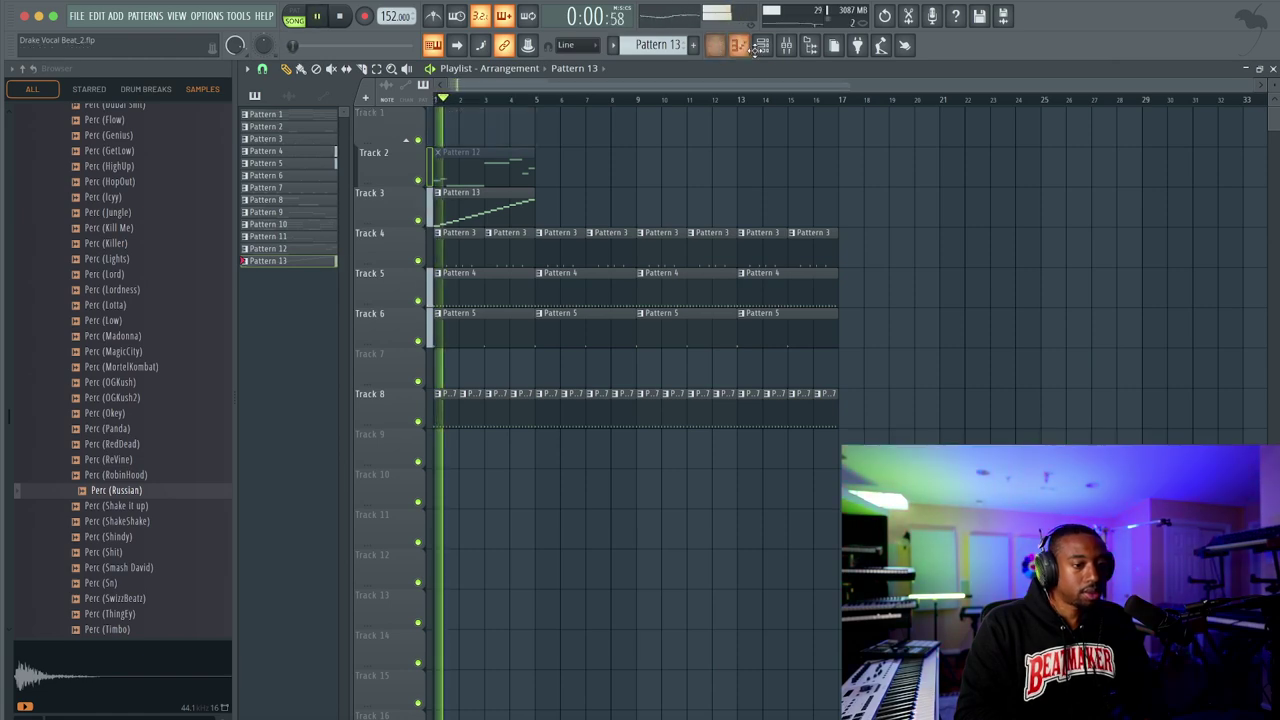
Check the Fruity Slicer channel's miscellaneous settings and set its pitch shift to -300 cents
key("F6")
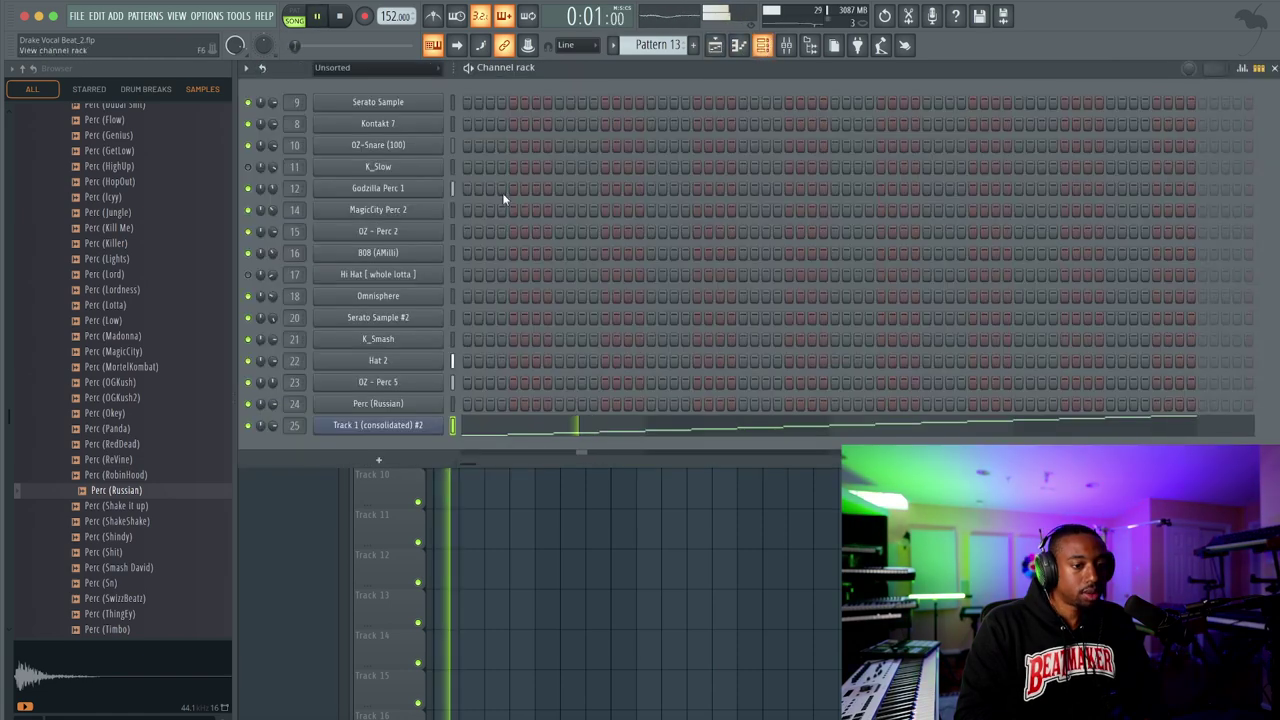
left_click(341, 430)
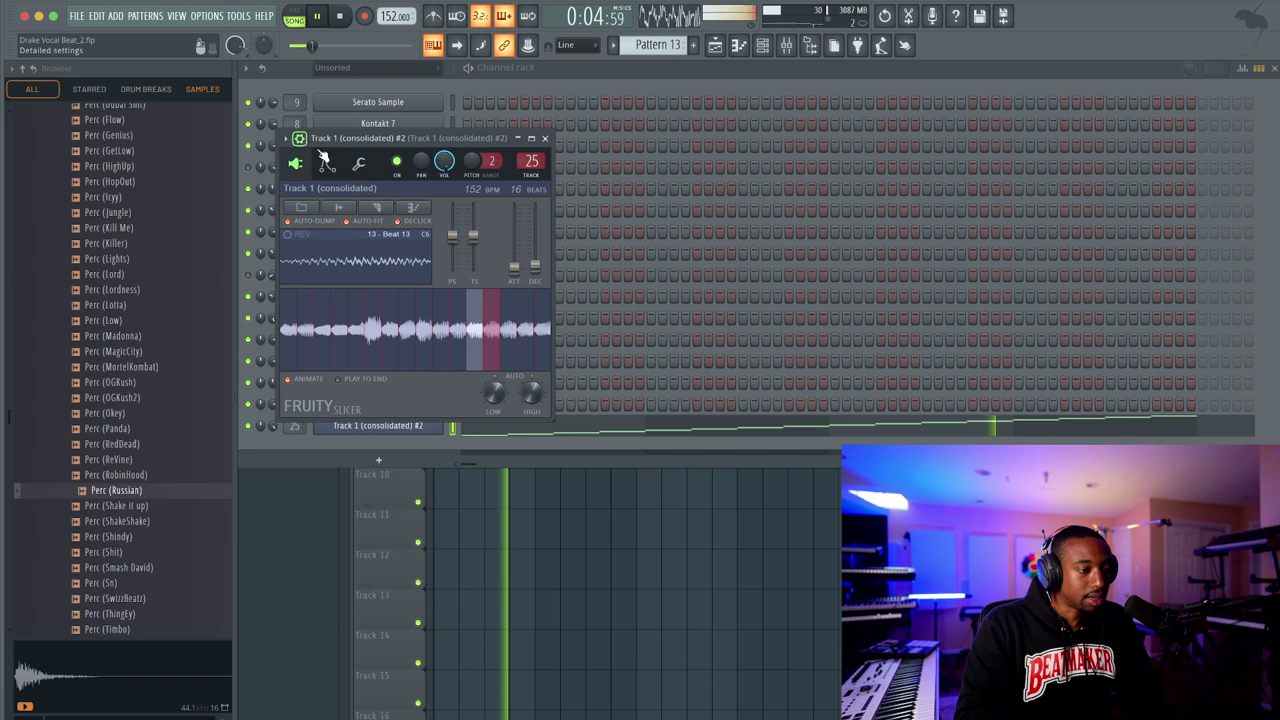
left_click(358, 165)
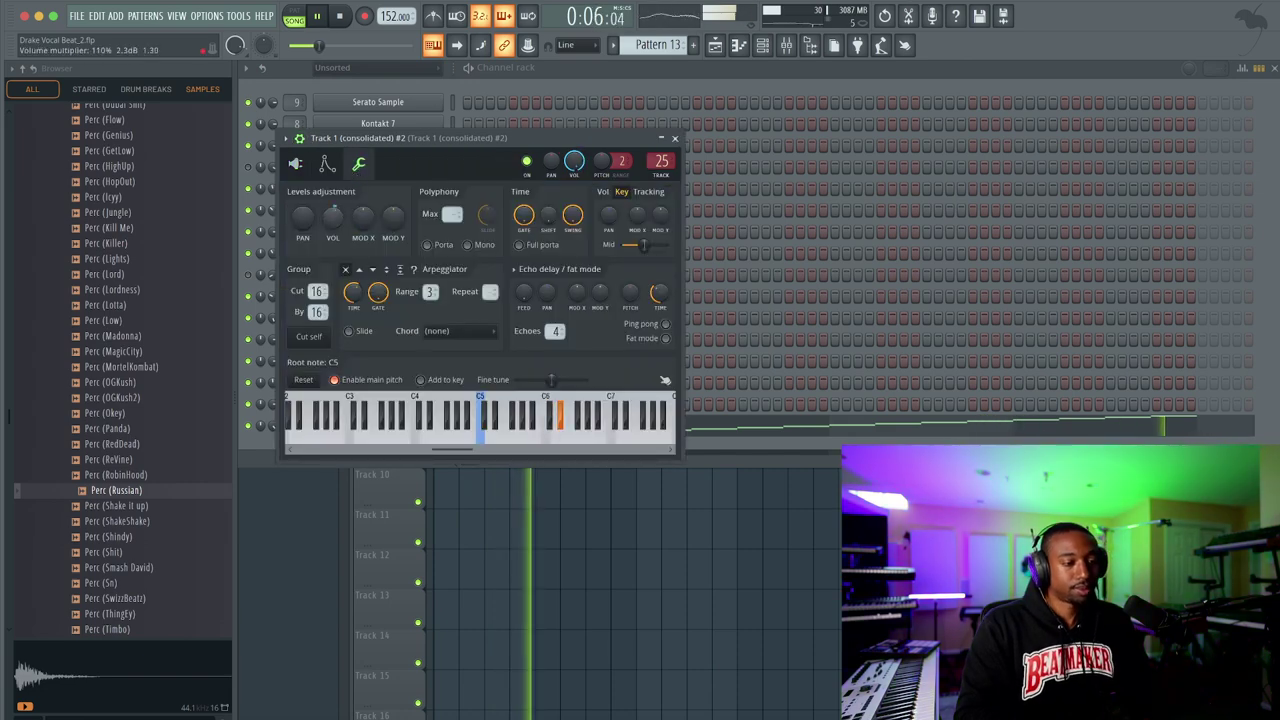
left_click(295, 163)
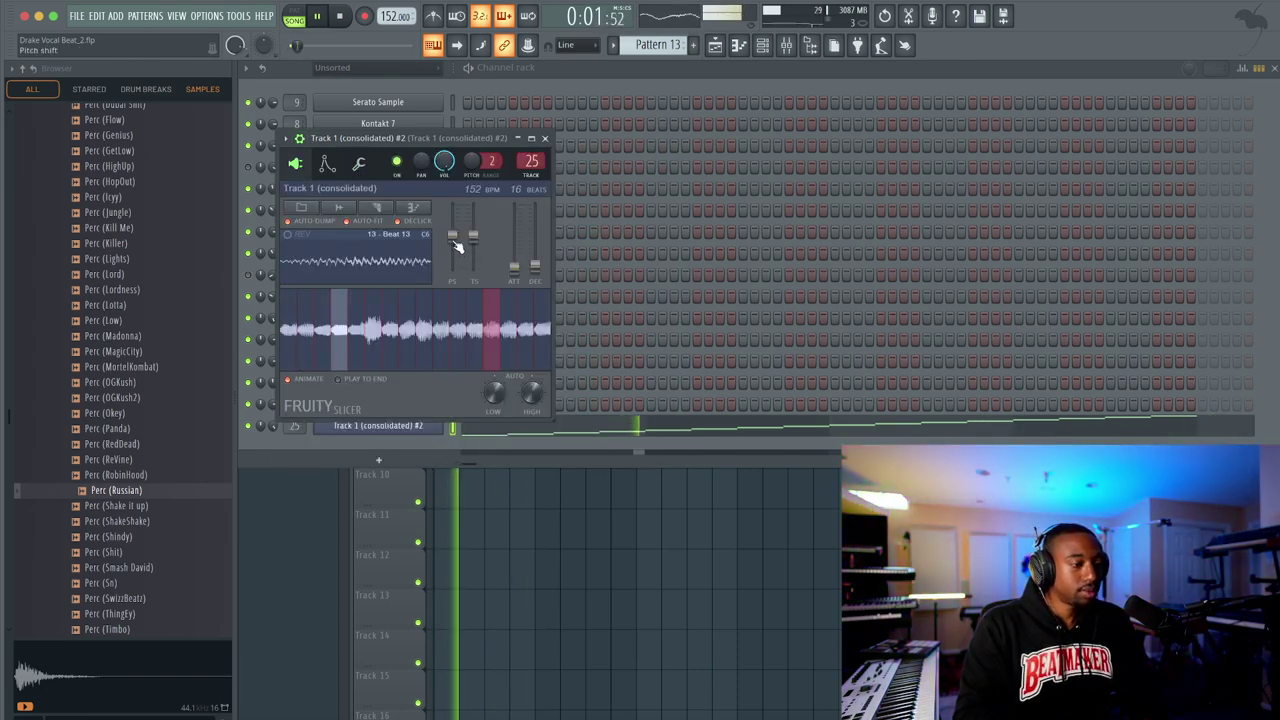
key("space")
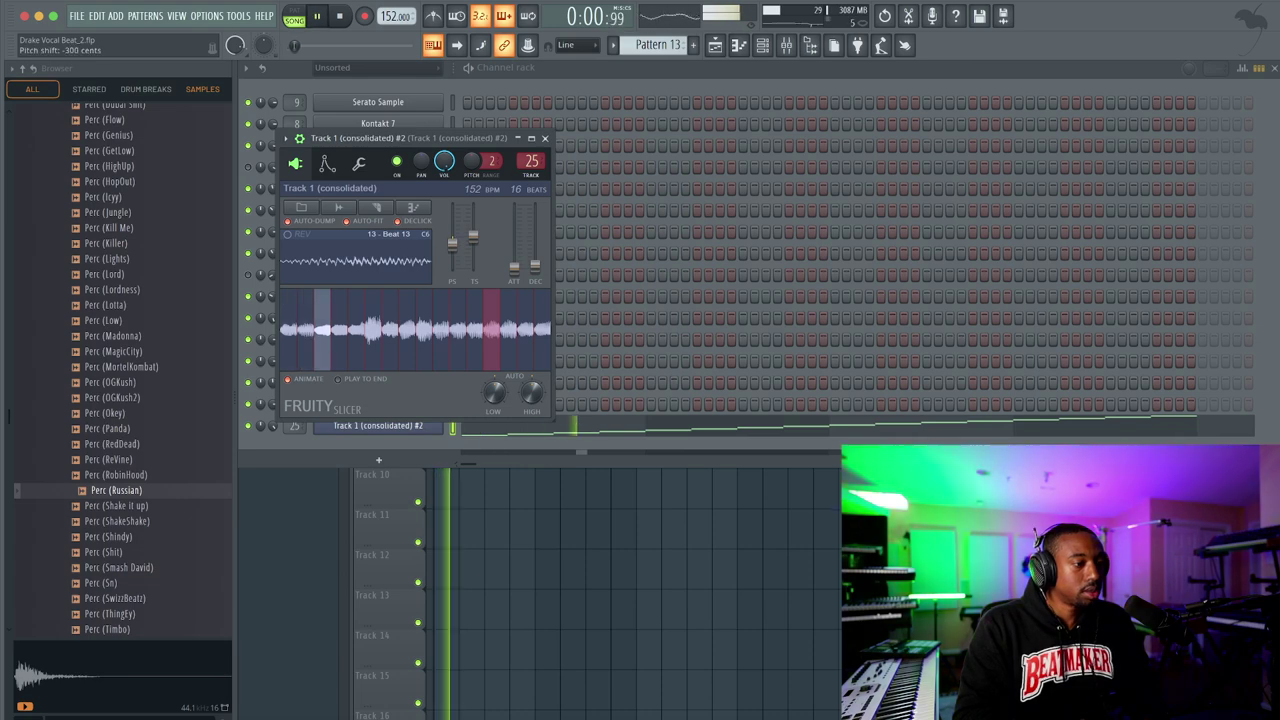
left_click(545, 139)
Add a second Pattern 13 clip at bar 5 of playlist Track 3
right_click(522, 530)
left_click(545, 205)
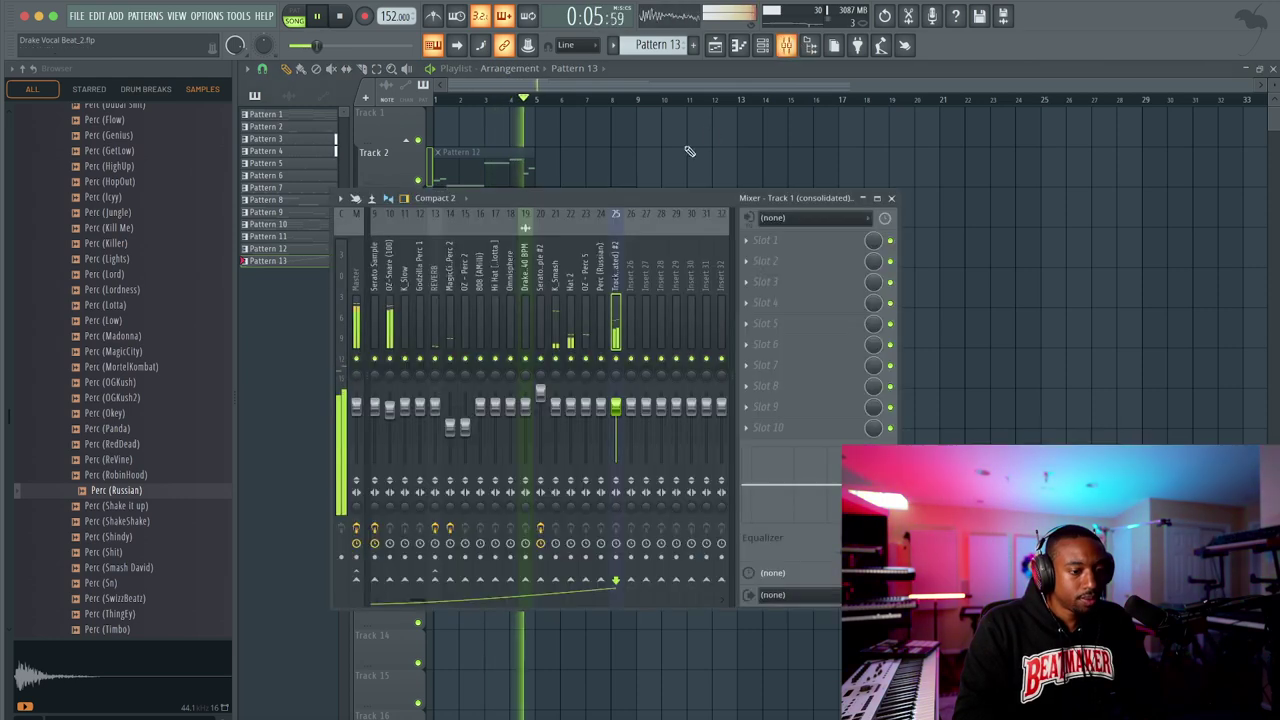
Examine the effect slots on the mixer tracks between Perc (Russian) and Kontakt 7, and close the mixer
key("F9")
left_click(584, 278)
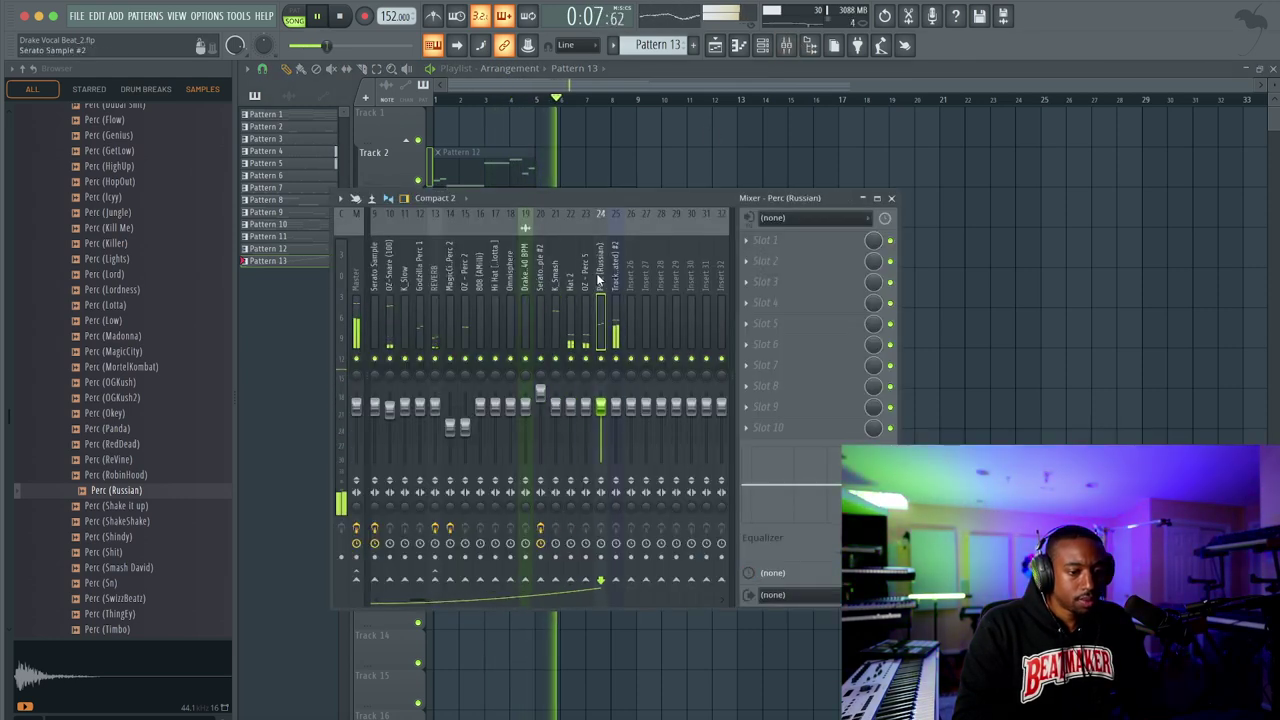
left_click(509, 280)
left_click(464, 274)
left_click(449, 274)
left_click(431, 272)
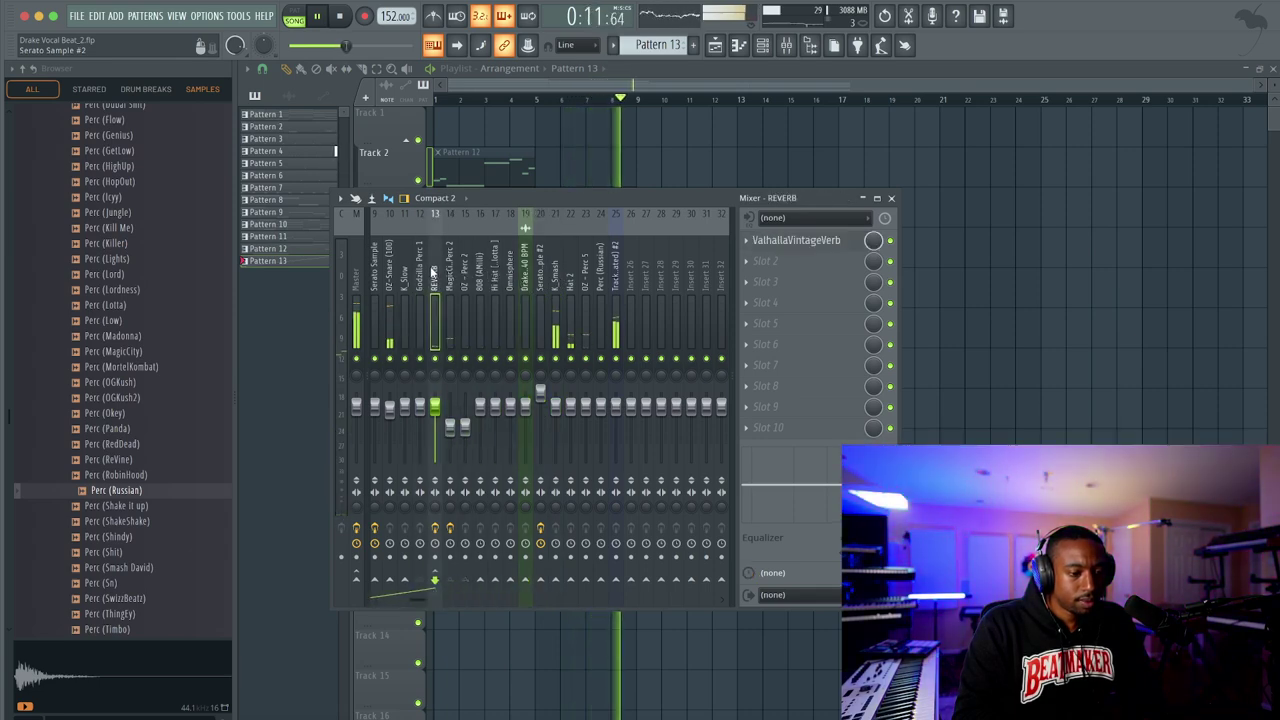
left_click(417, 268)
left_click(377, 270)
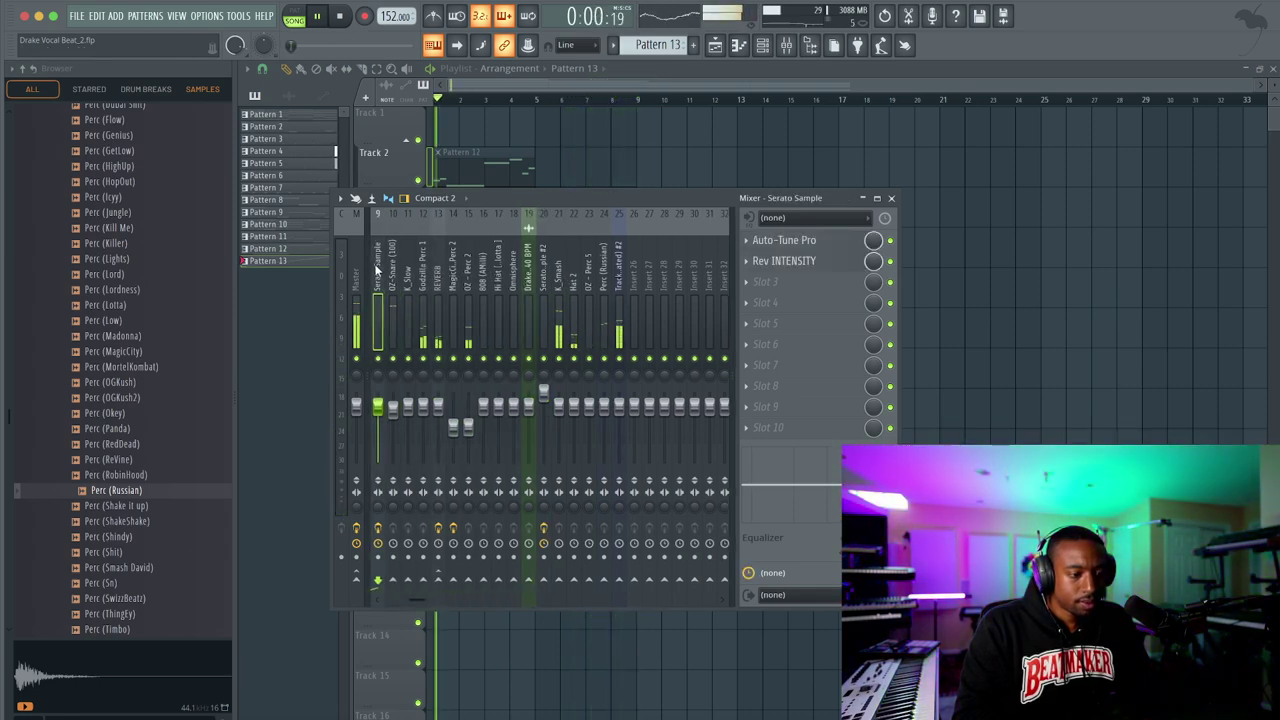
scroll(447, 264, "left", 4)
left_click(483, 270)
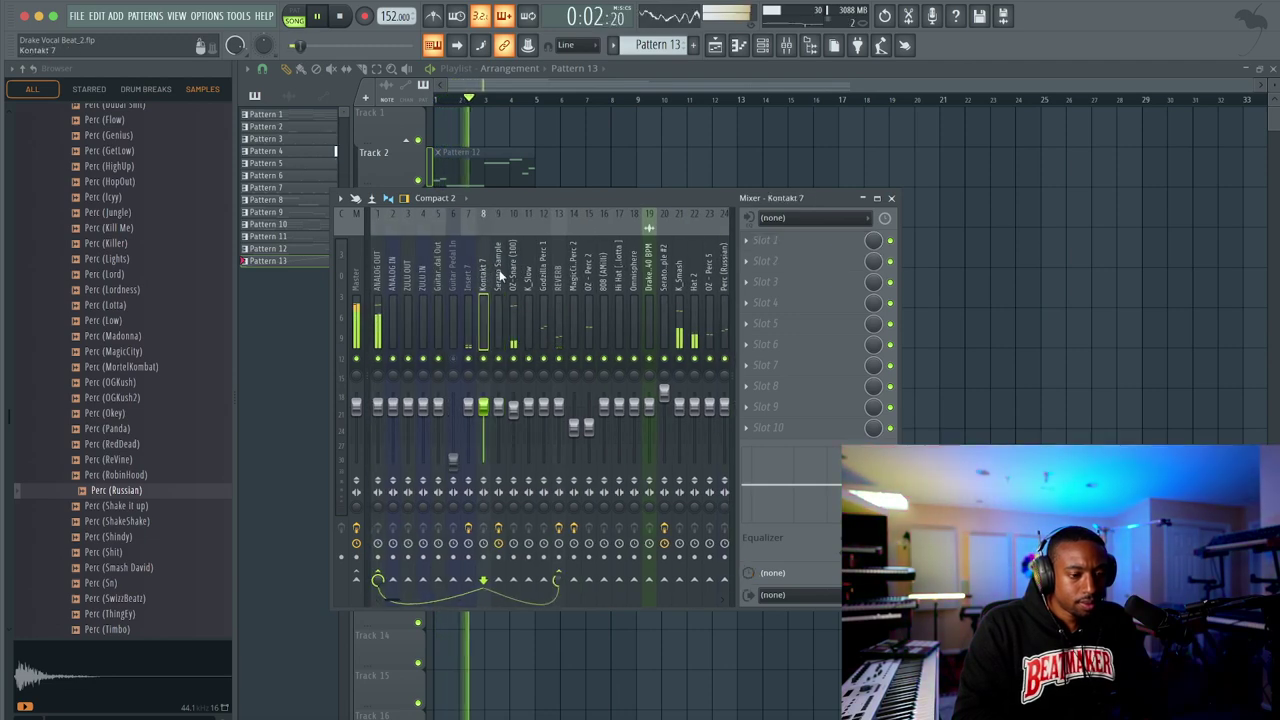
scroll(604, 280, "right", 4)
right_click(951, 267)
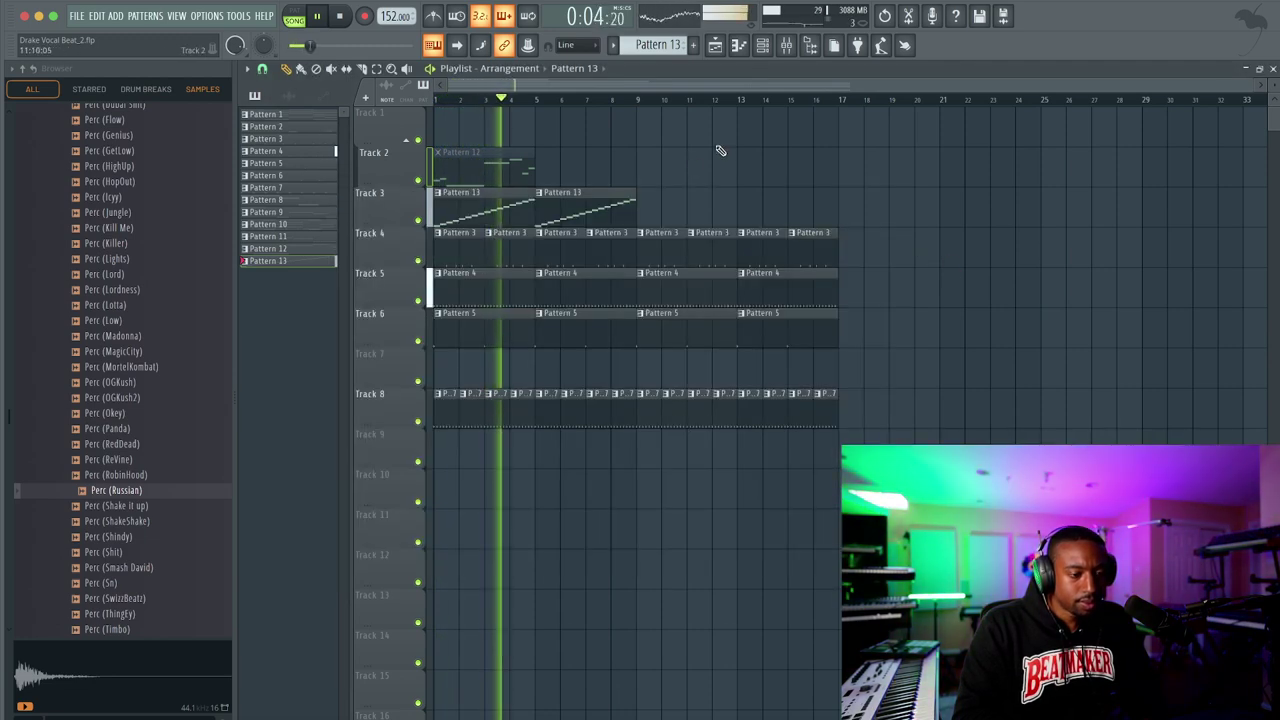
Try the Fruity Slicer's pitch shift at +300 cents and at a lowered setting, resetting it after each attempt
left_click(762, 45)
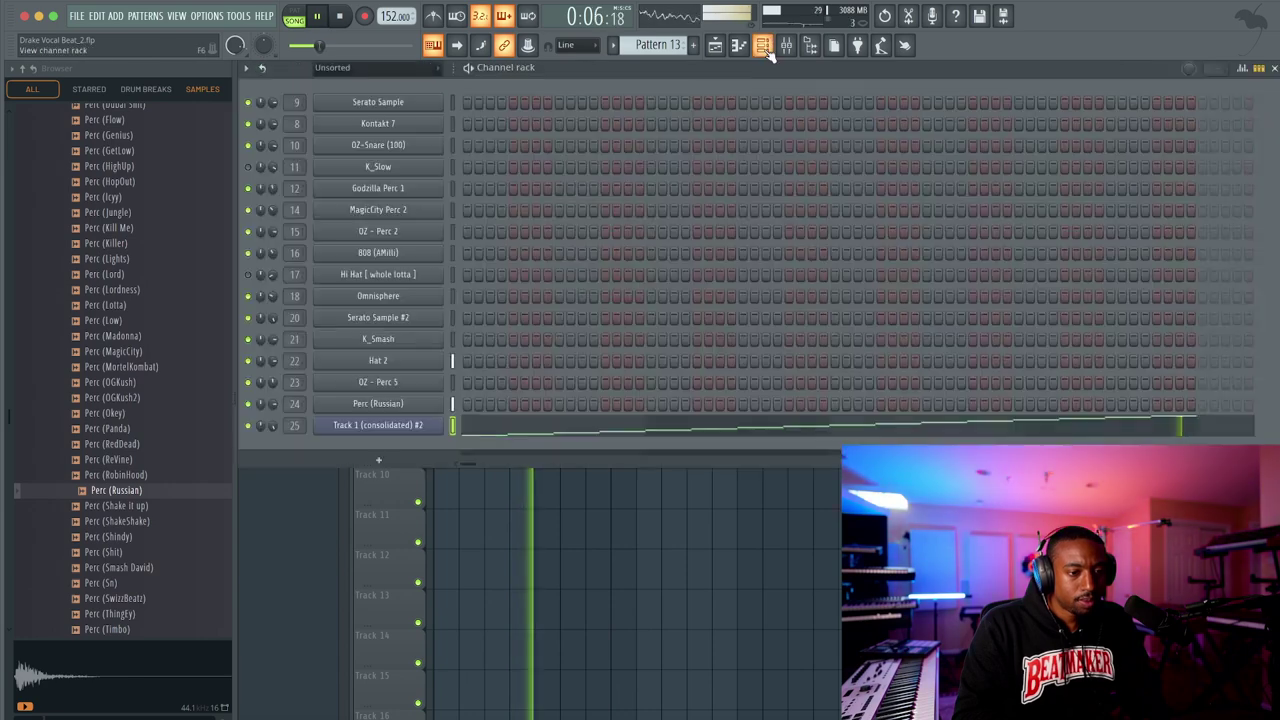
left_click(403, 426)
left_click_drag(455, 249, 455, 234)
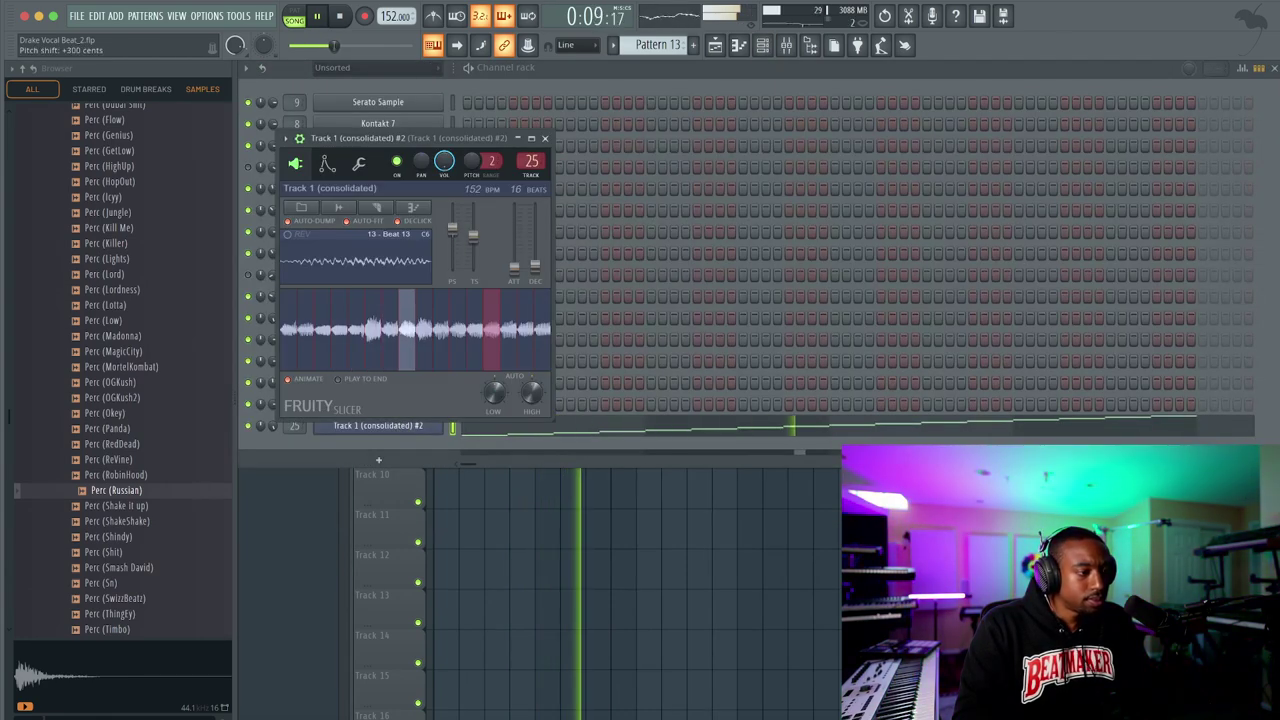
right_click(454, 208)
left_click(464, 221)
left_click_drag(453, 243, 453, 256)
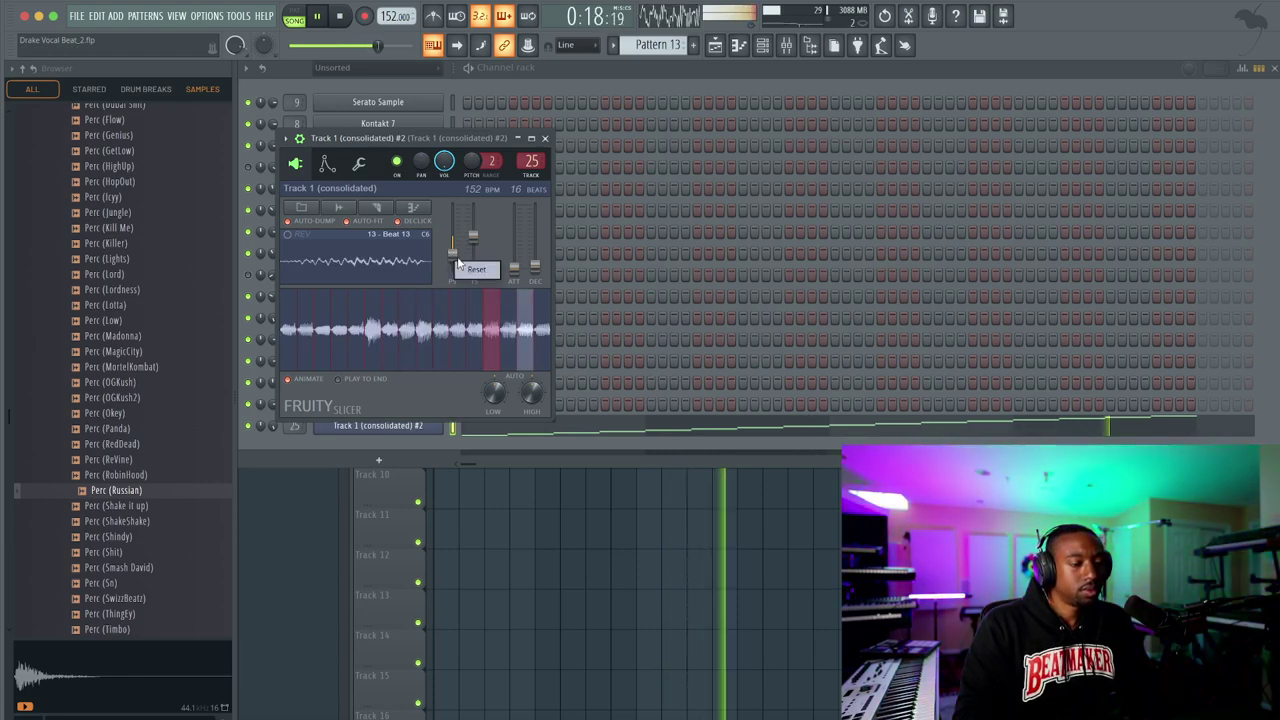
left_click(470, 268)
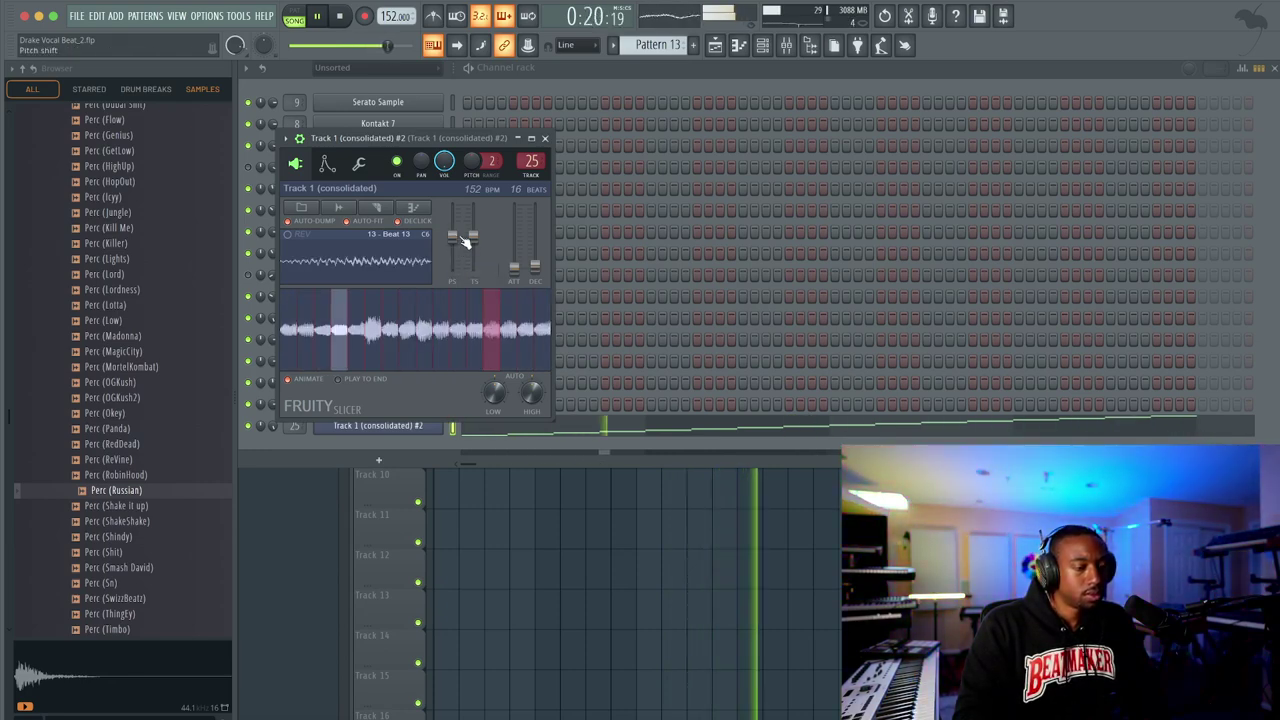
Raise the Fruity Slicer's attack slightly and set its pitch shift to -300 cents
left_click_drag(513, 268, 513, 244)
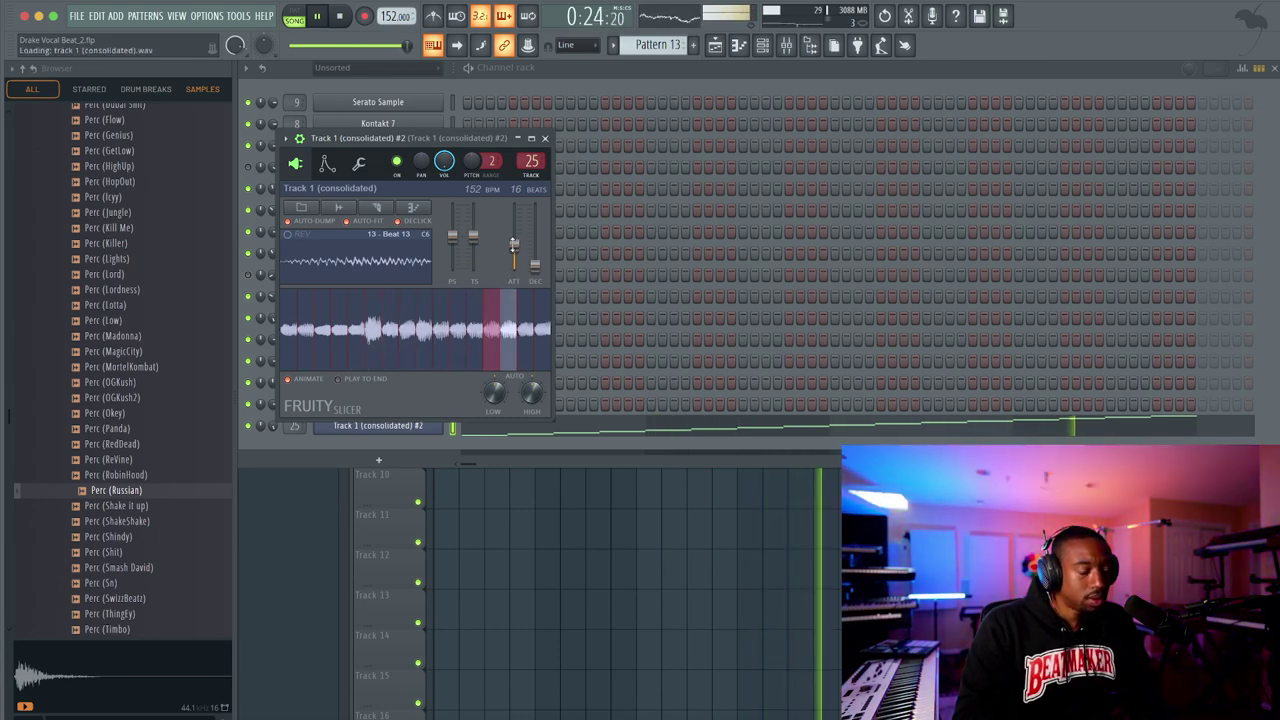
left_click_drag(513, 244, 514, 263)
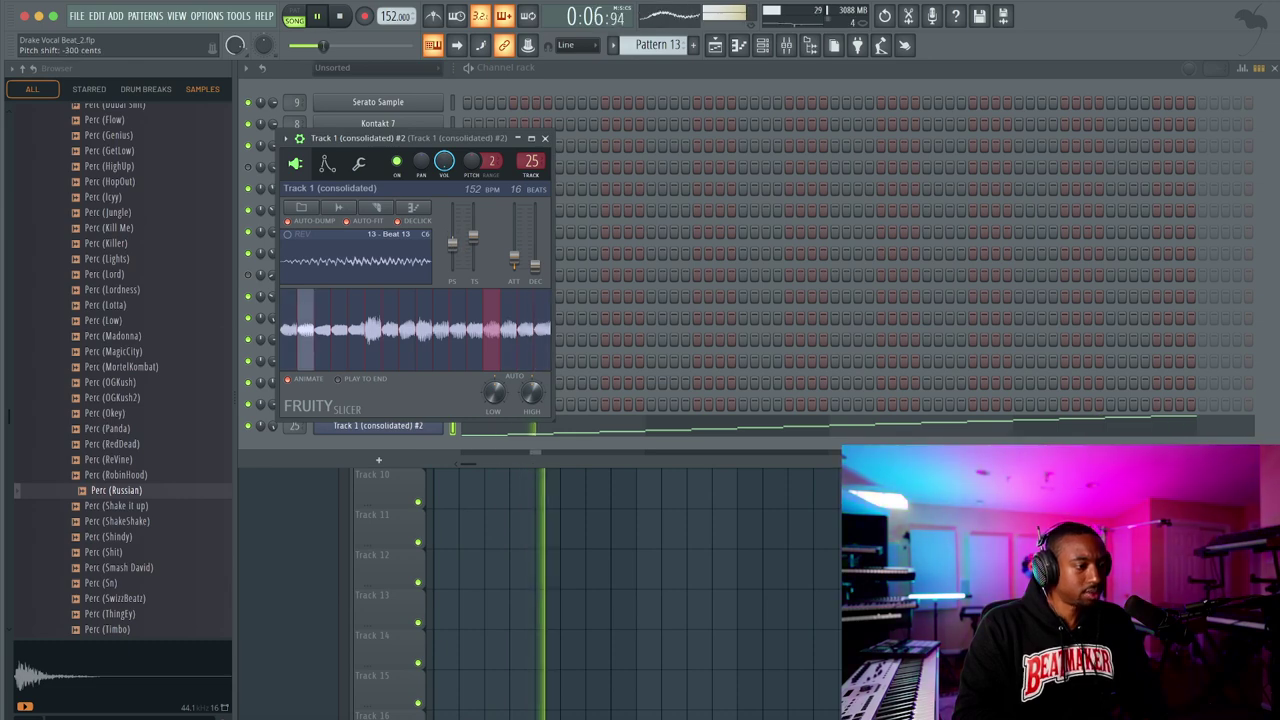
left_click(545, 138)
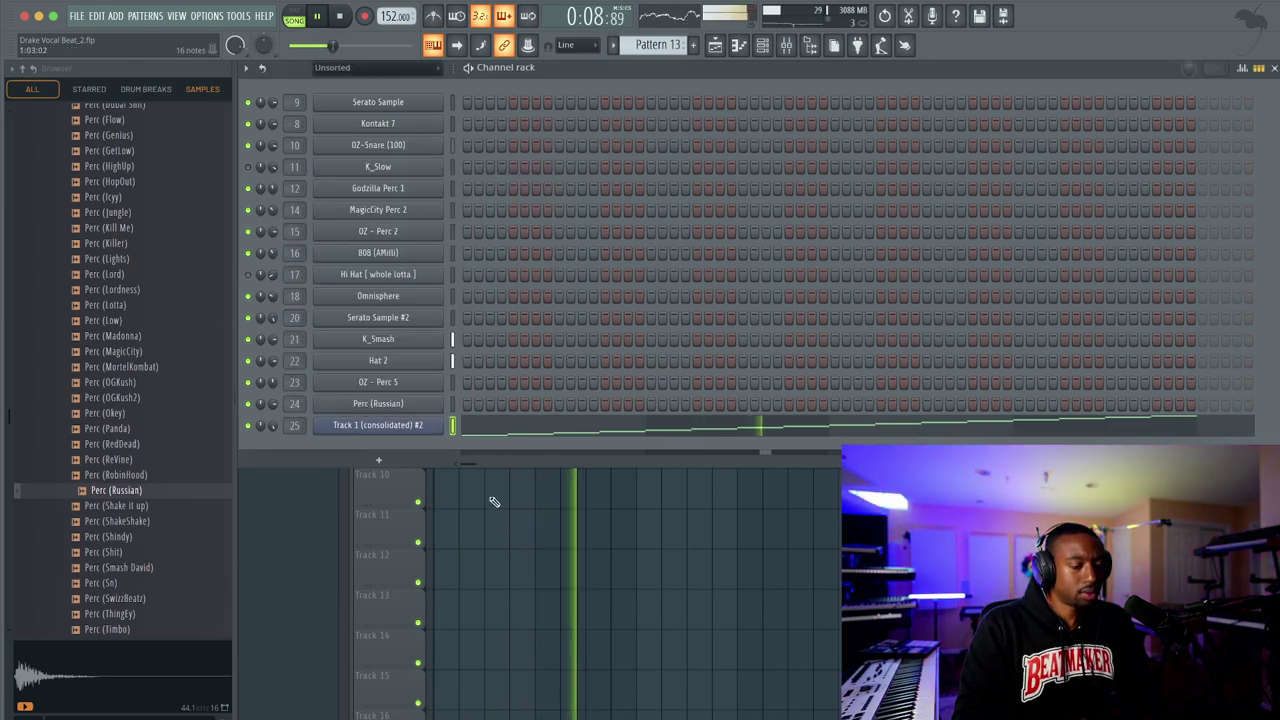
Inspect the Hat 2 and K_Smash sampler channels, including Hat 2's miscellaneous settings
left_click(395, 362)
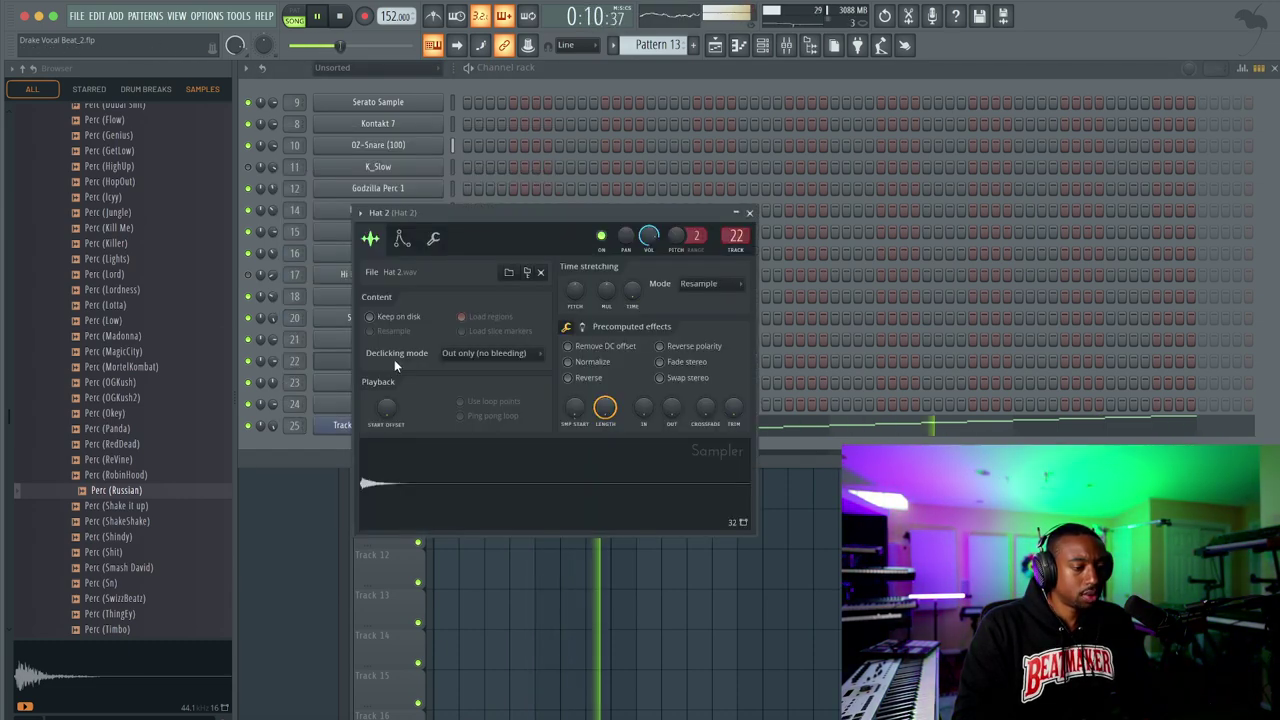
left_click(750, 213)
left_click(616, 505)
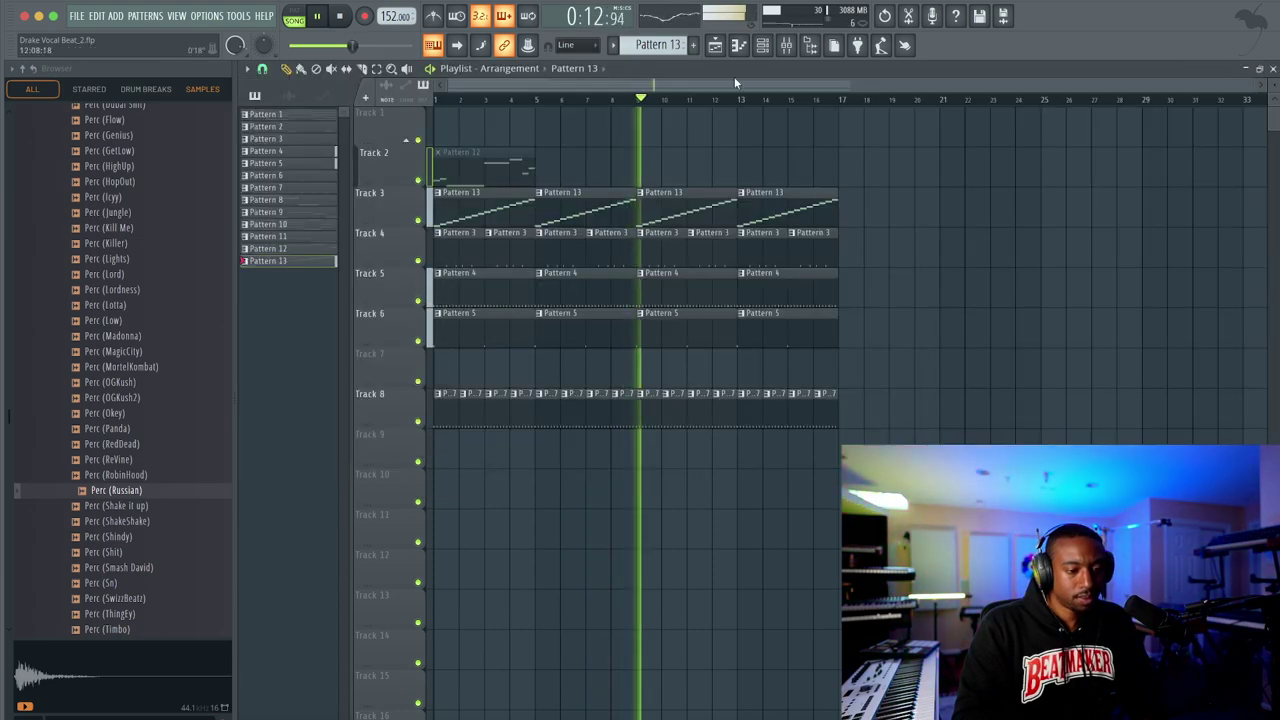
left_click(762, 46)
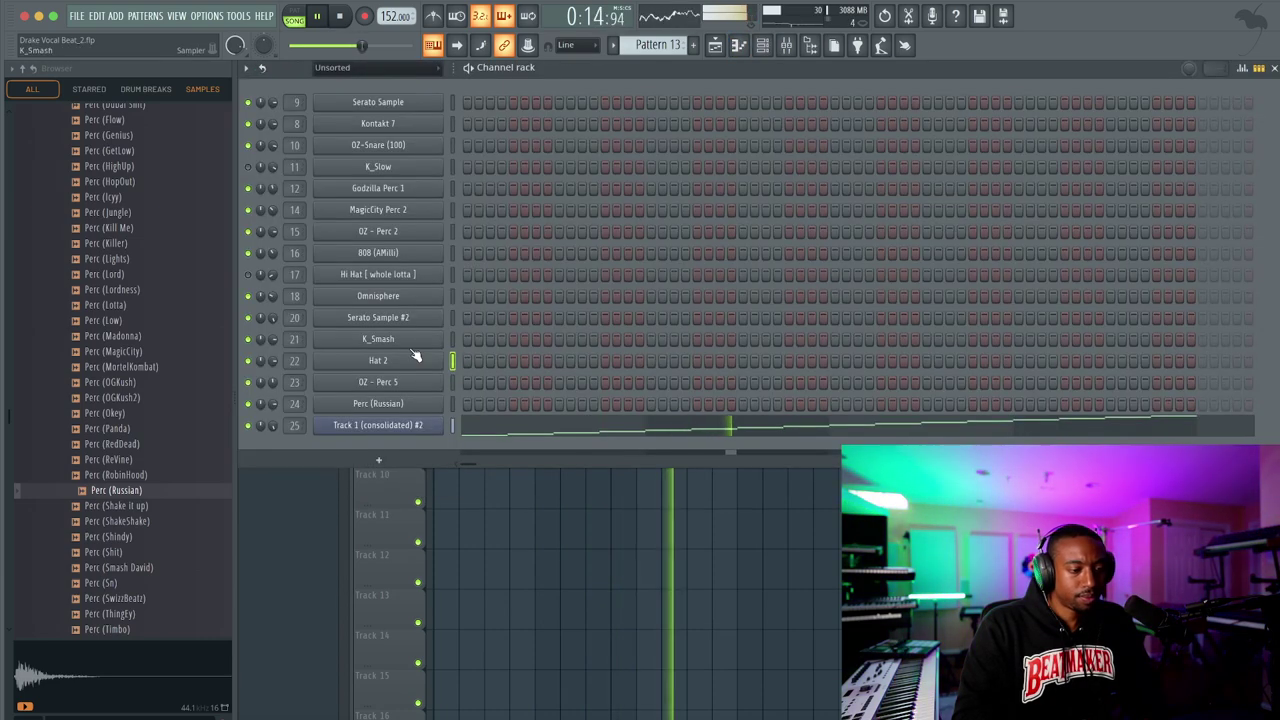
left_click(412, 348)
left_click(731, 194)
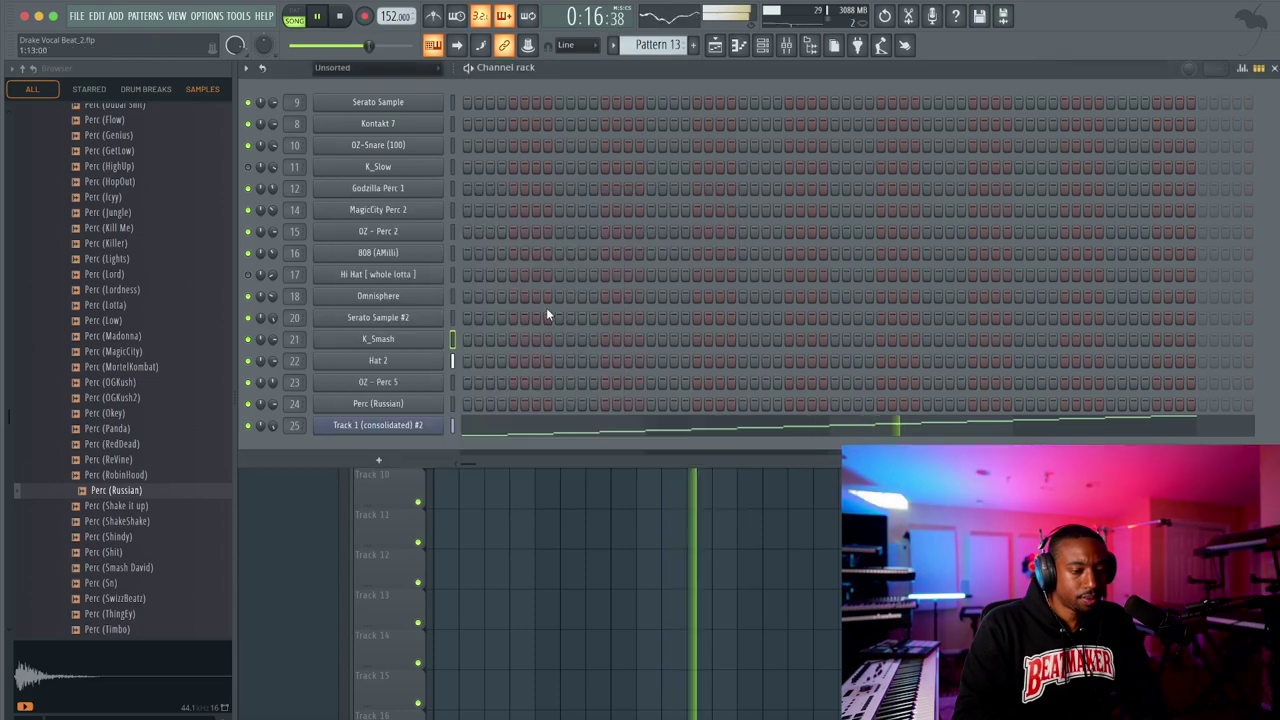
left_click(425, 363)
left_click(433, 240)
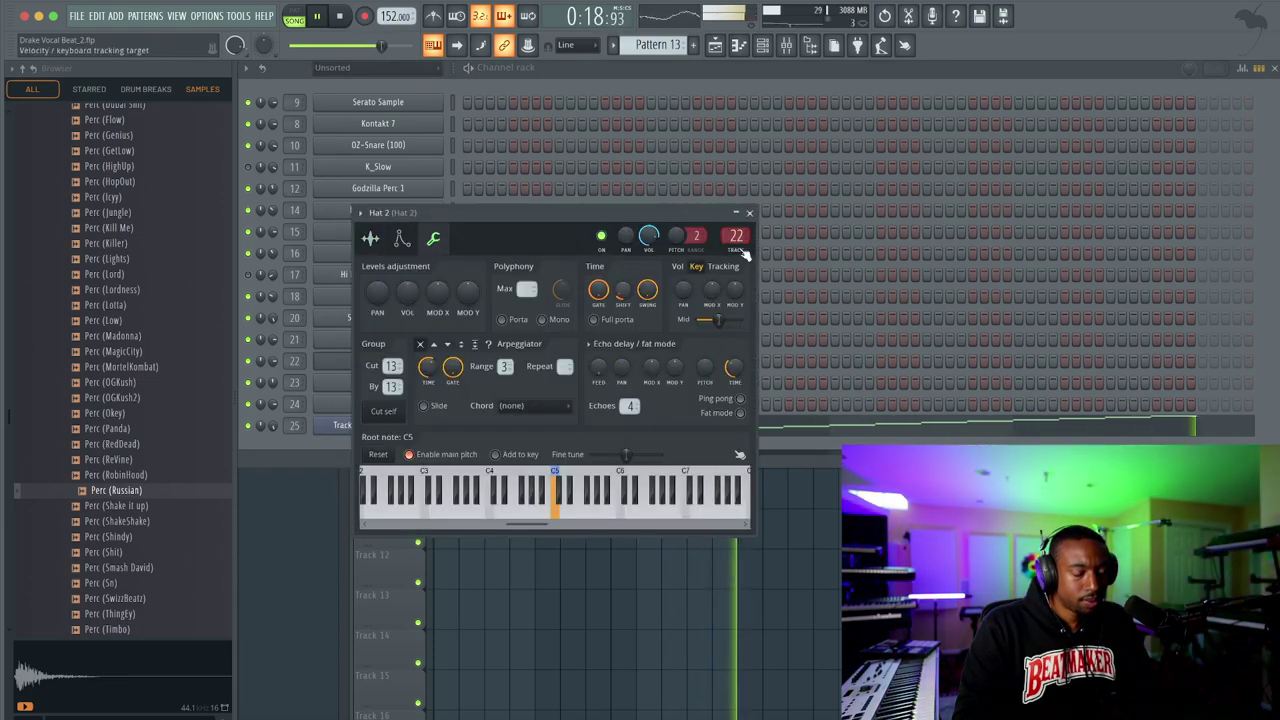
left_click(749, 213)
left_click(762, 46)
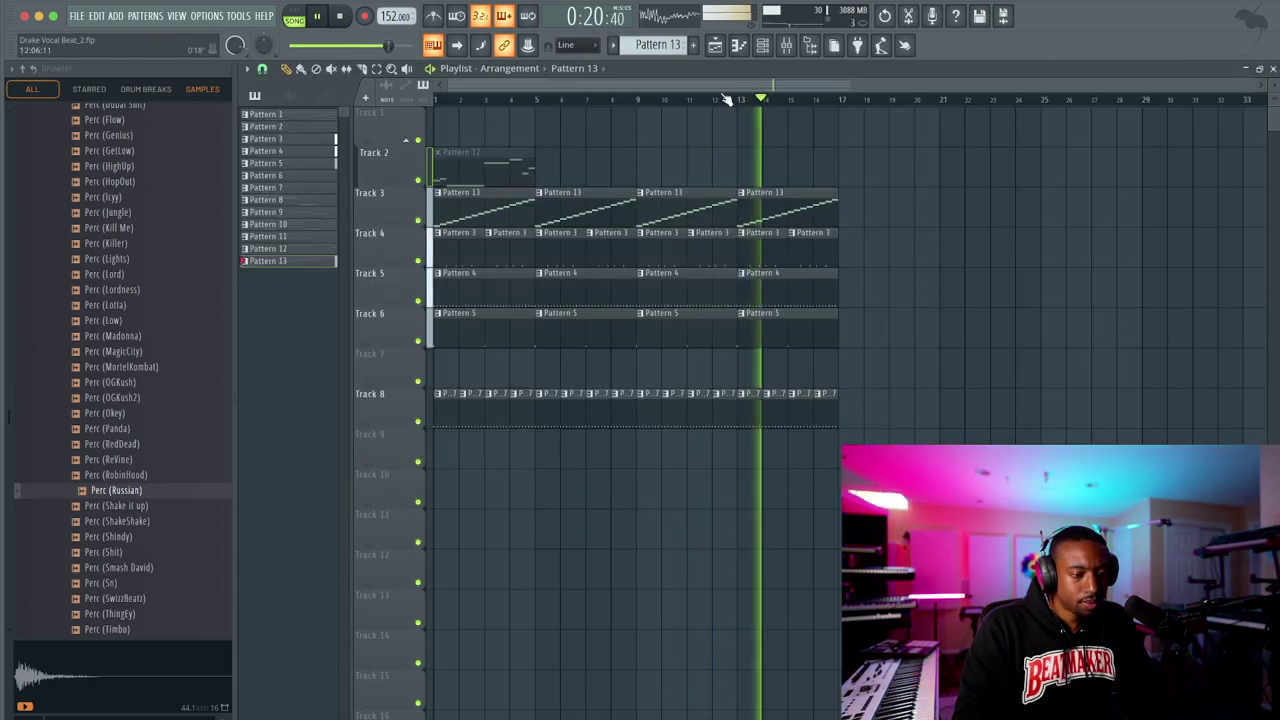
Check the K_Smash channel's miscellaneous and sample settings, close its window, and save the project
left_click(764, 47)
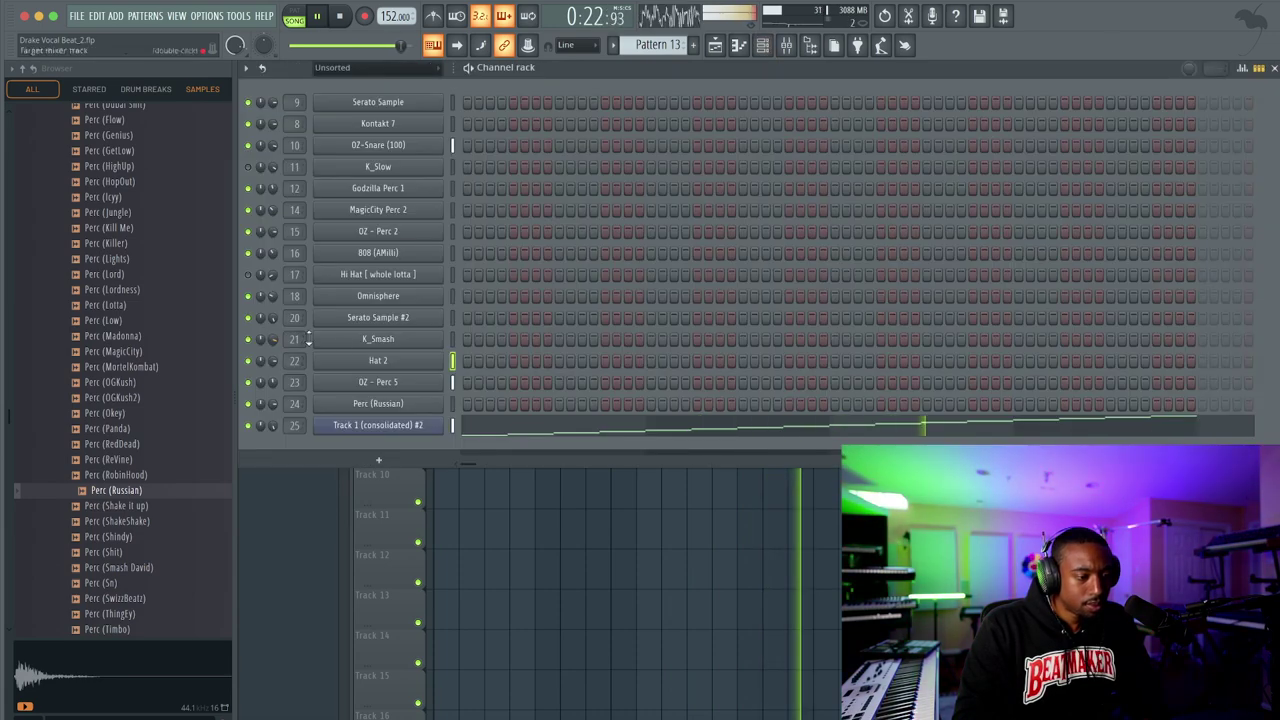
left_click(343, 341)
left_click(412, 224)
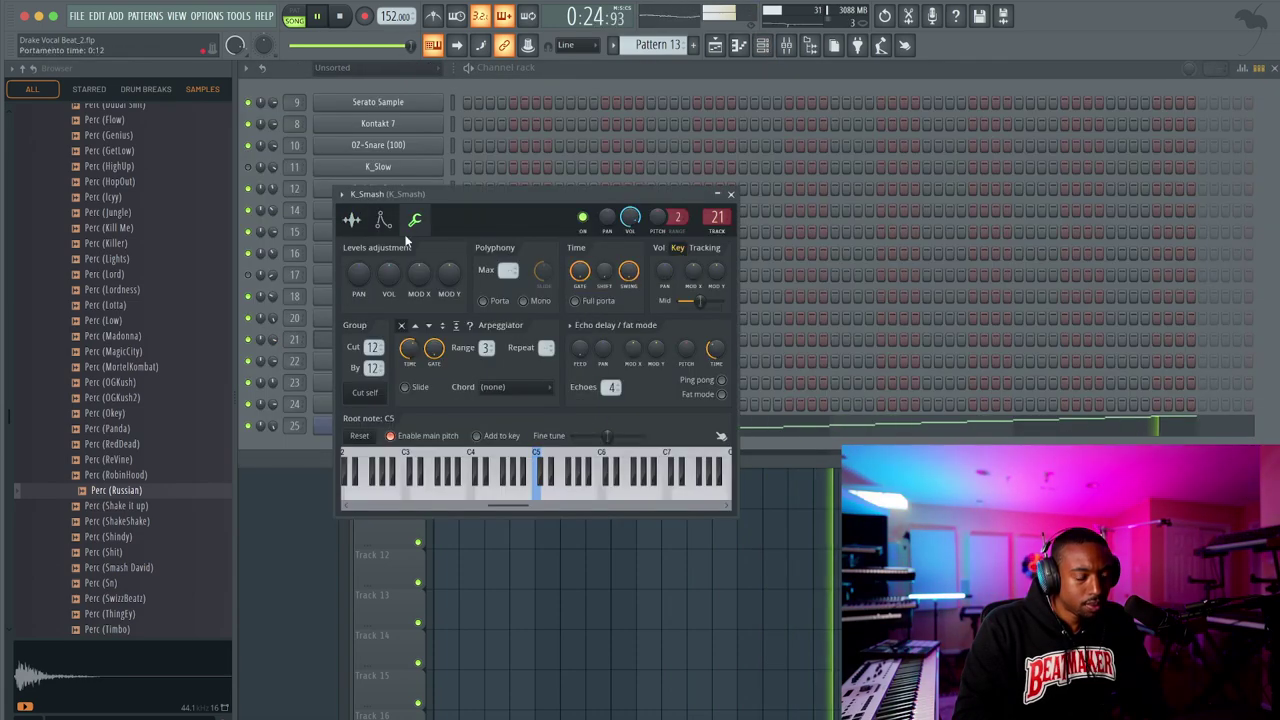
left_click(352, 220)
left_click(731, 195)
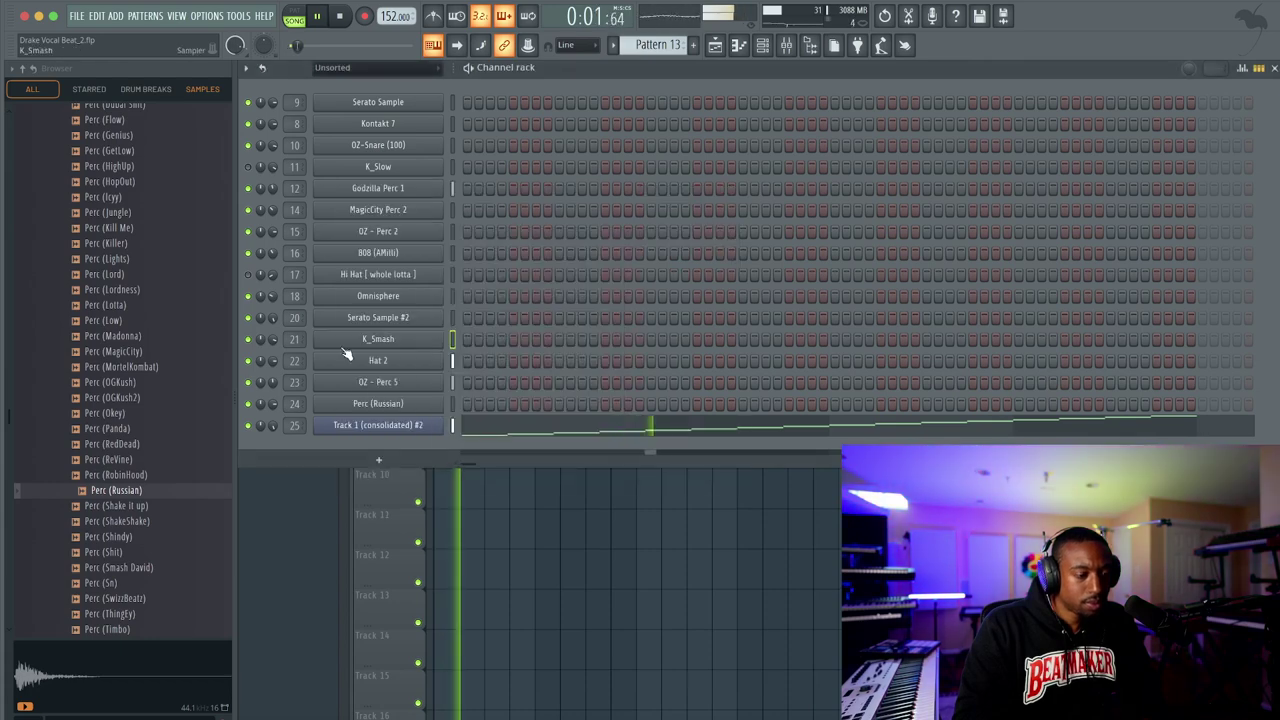
right_click(526, 491)
key("super+s")
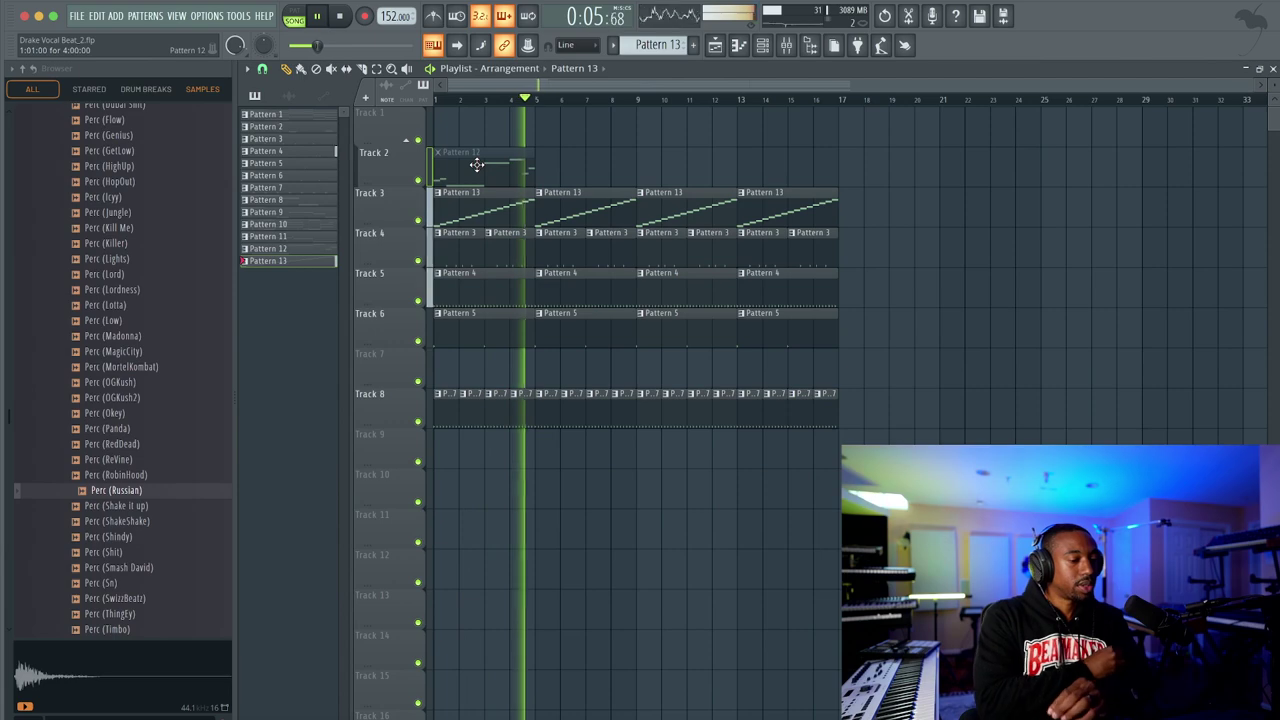
Select the Kontakt 7 channel and audition it over the playing arrangement
left_click(789, 46)
key("F9")
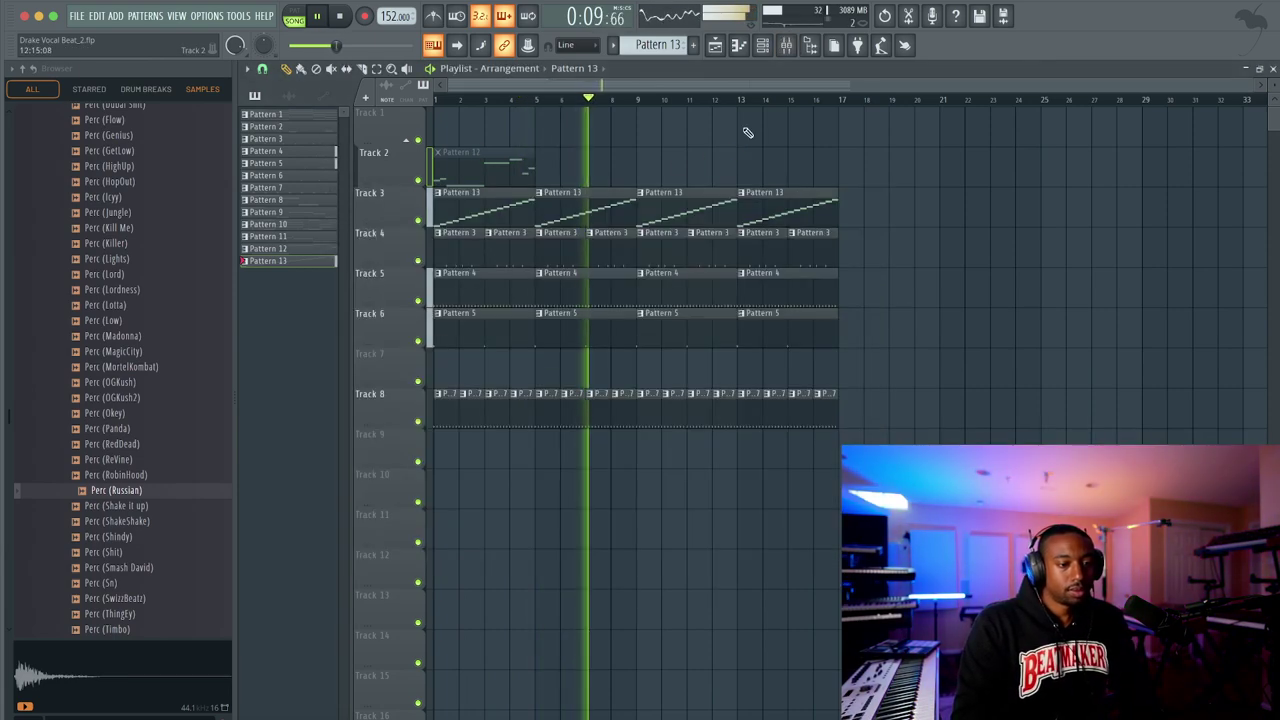
left_click(766, 48)
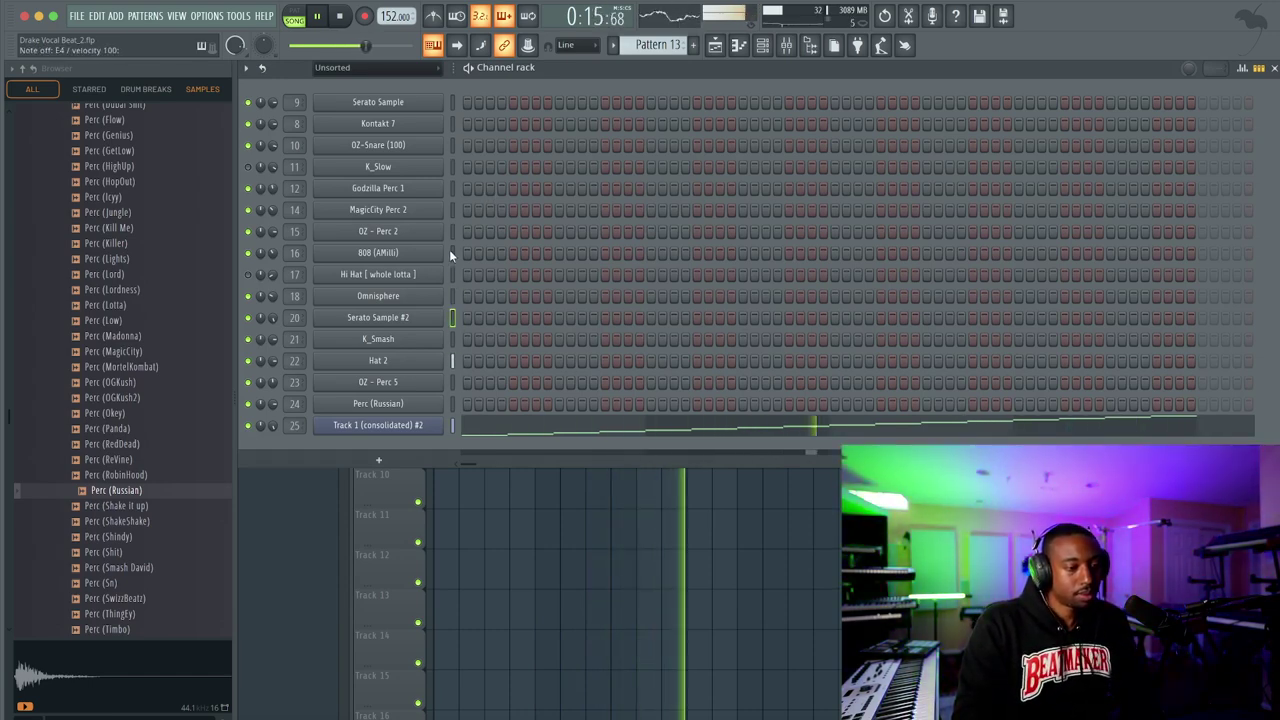
left_click(451, 124)
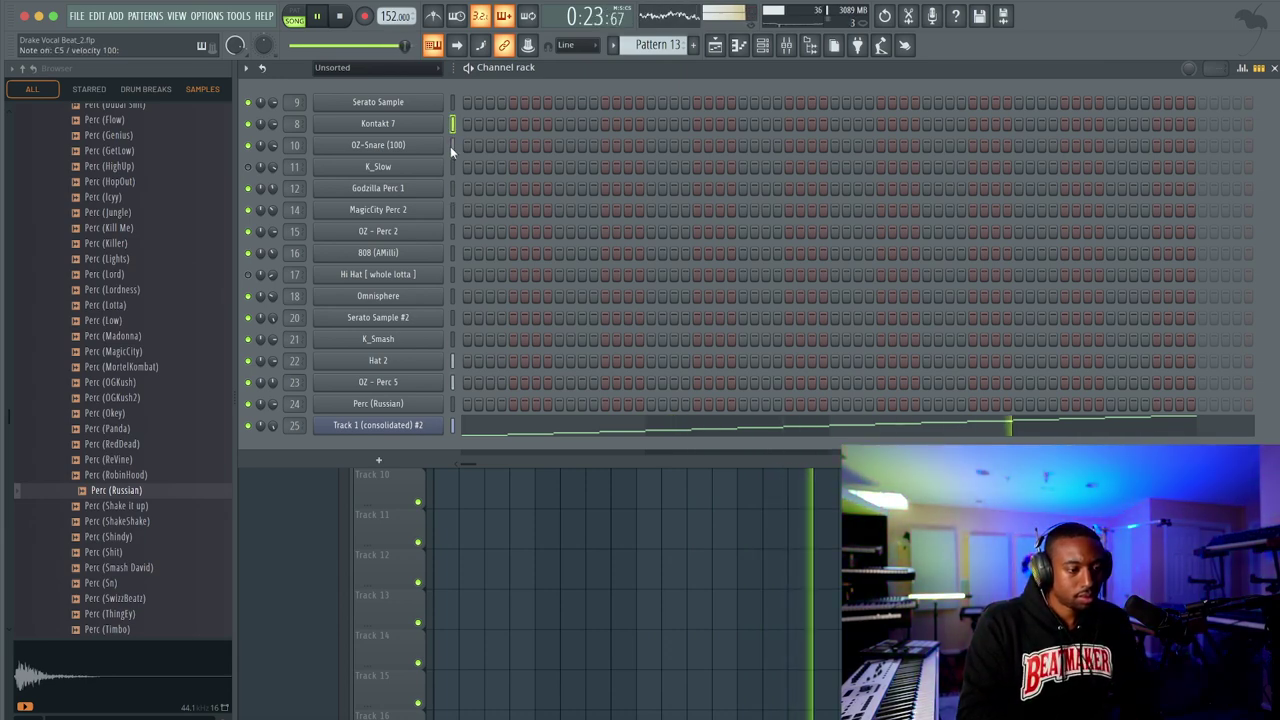
key("F6")
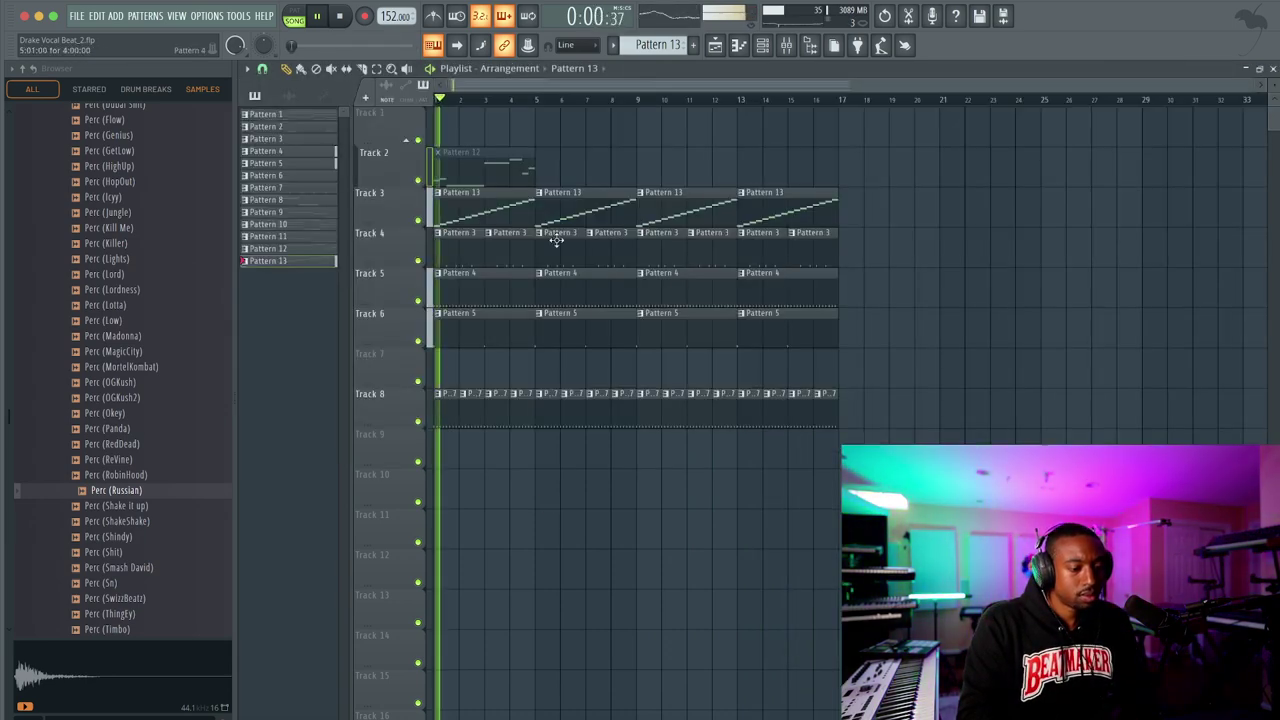
Inspect the Hat 2 channel's sampler settings, and compare the channel list with the playlist arrangement
left_click(761, 55)
left_click(414, 363)
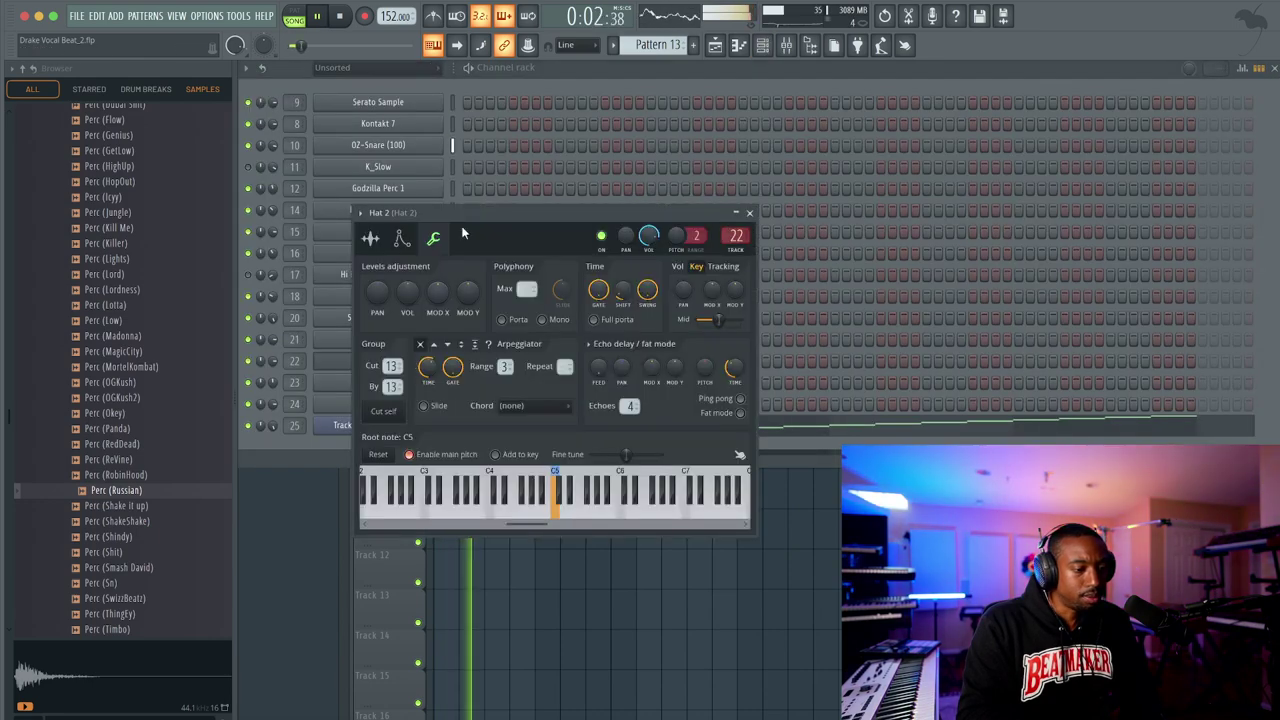
left_click(749, 213)
left_click(762, 45)
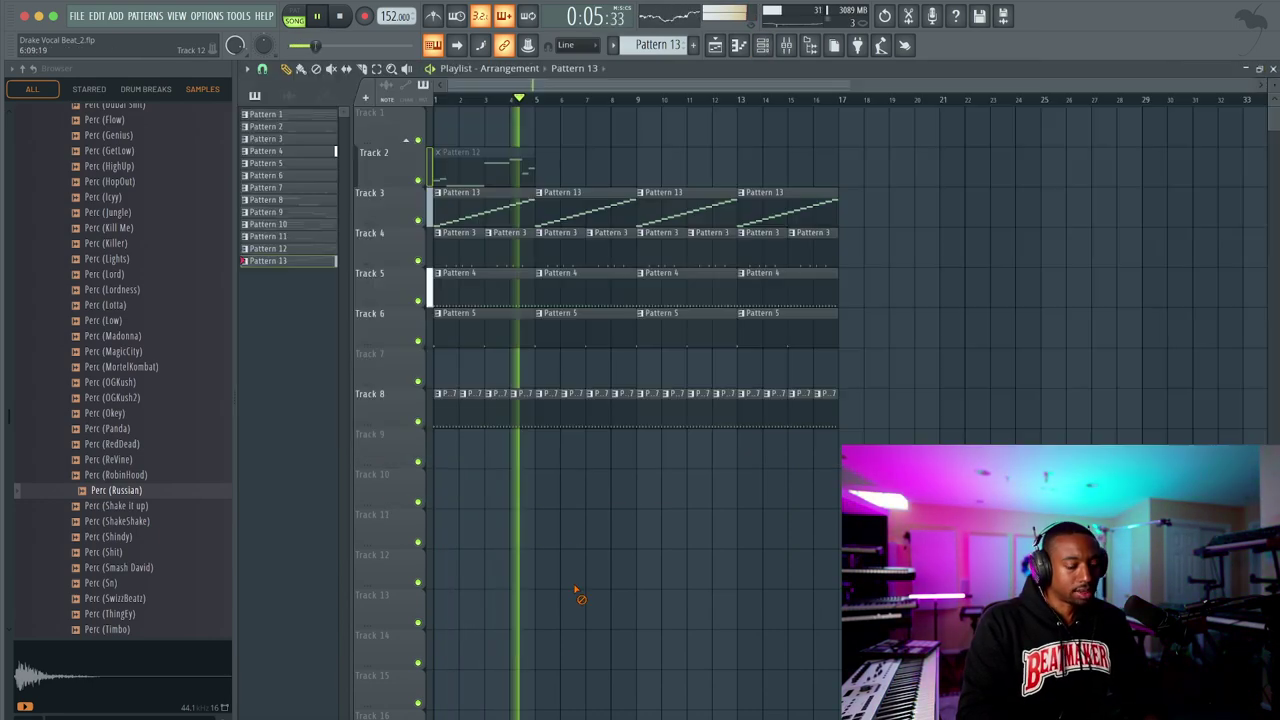
left_click(764, 44)
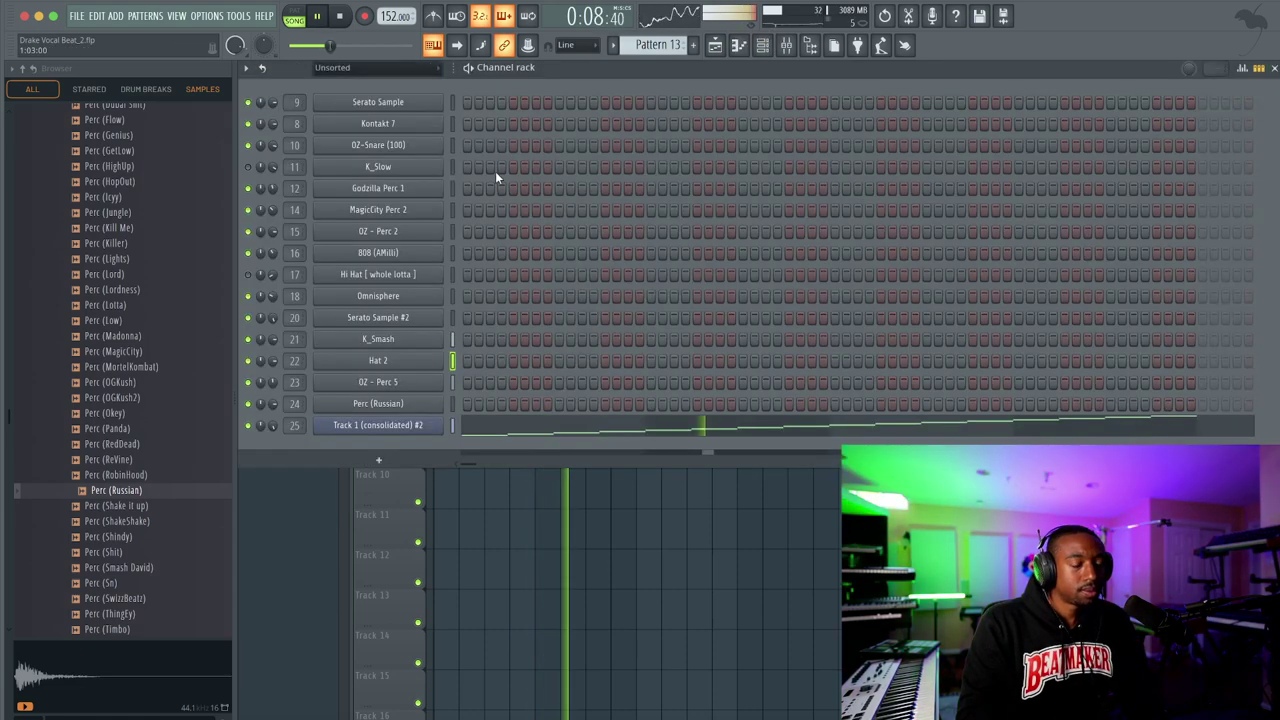
key("F6")
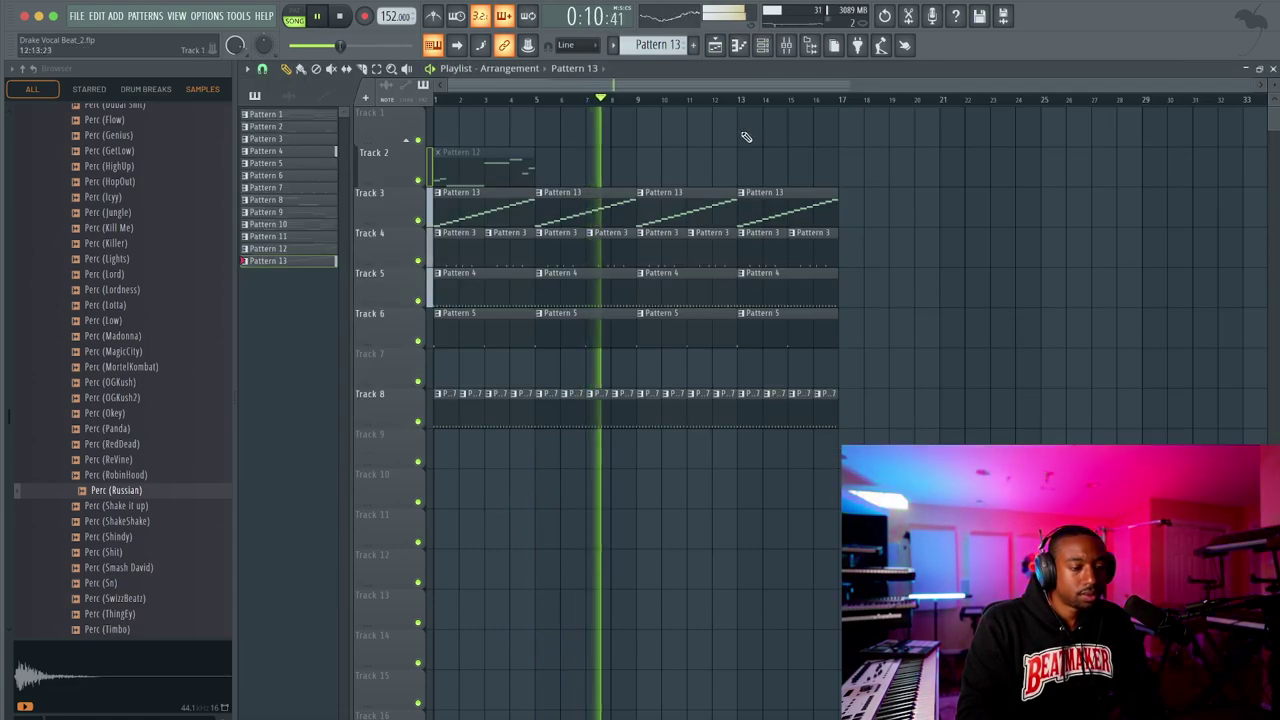
key("F6")
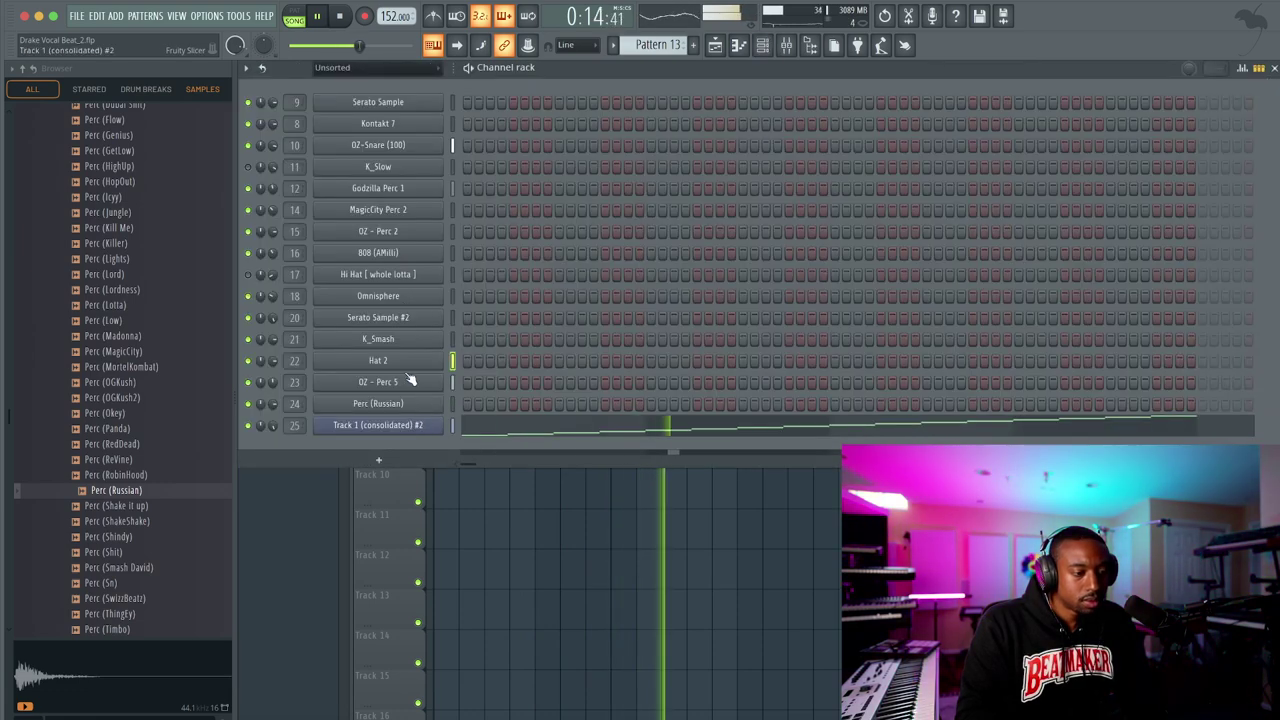
Lower the Track 1 (consolidated) #2 mixer fader slightly and load FabFilter Pro-MB in that track's first effect slot
key("F9")
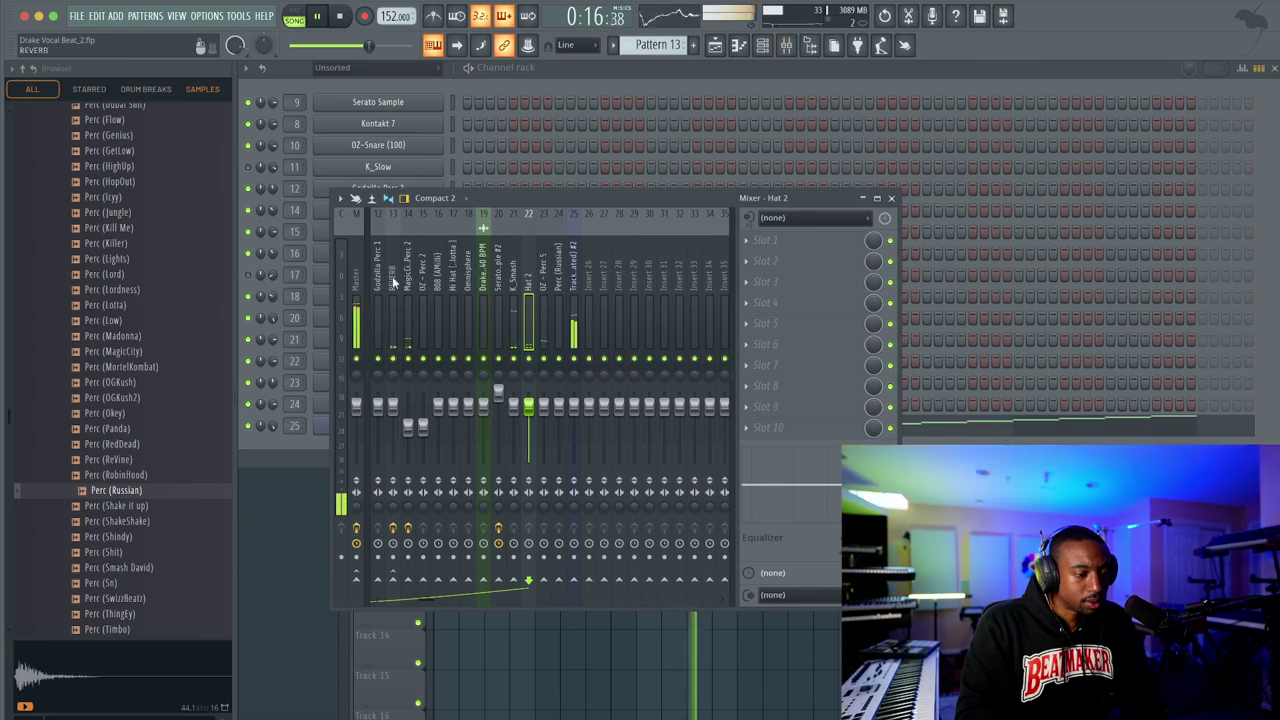
scroll(395, 283, "left", 4)
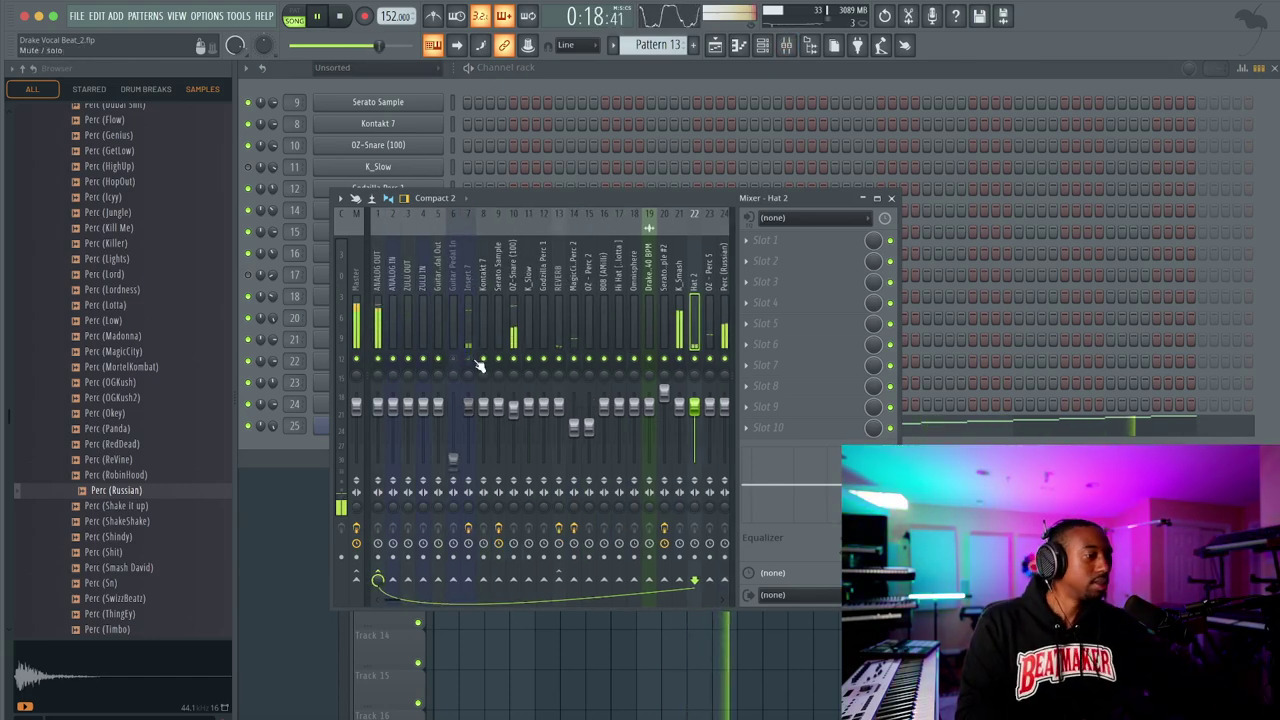
scroll(494, 278, "right", 2)
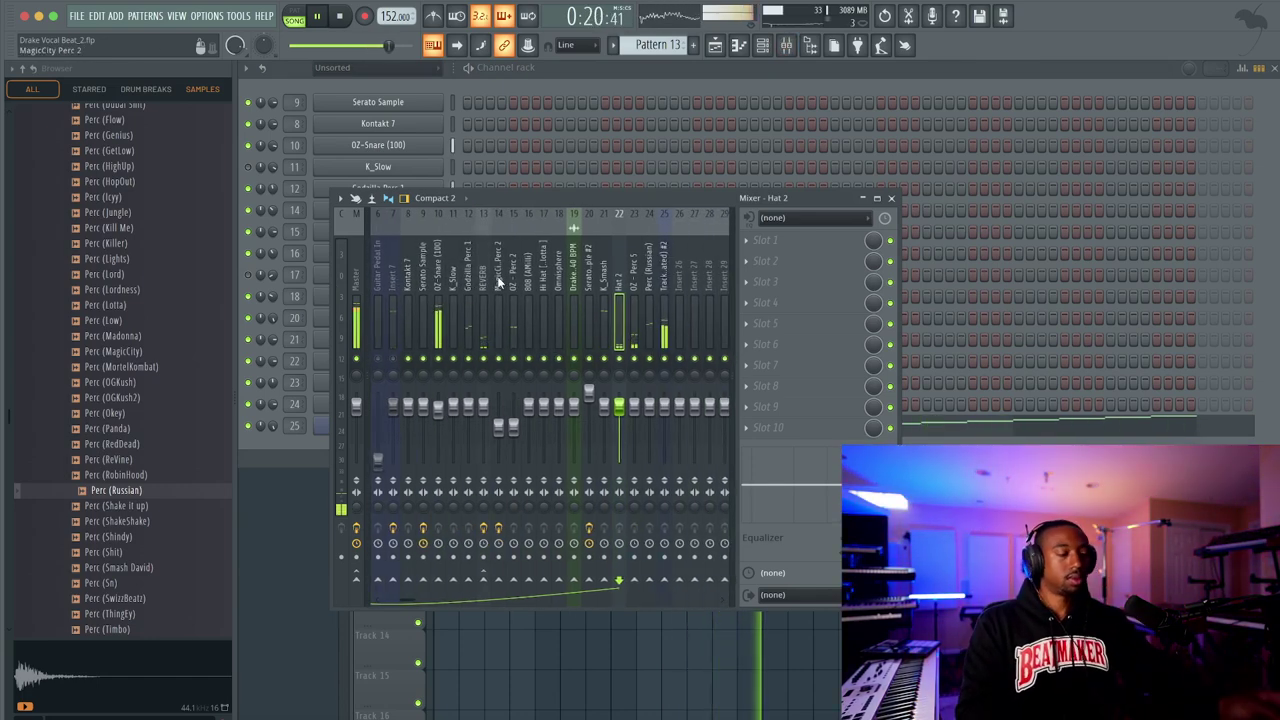
left_click(662, 293)
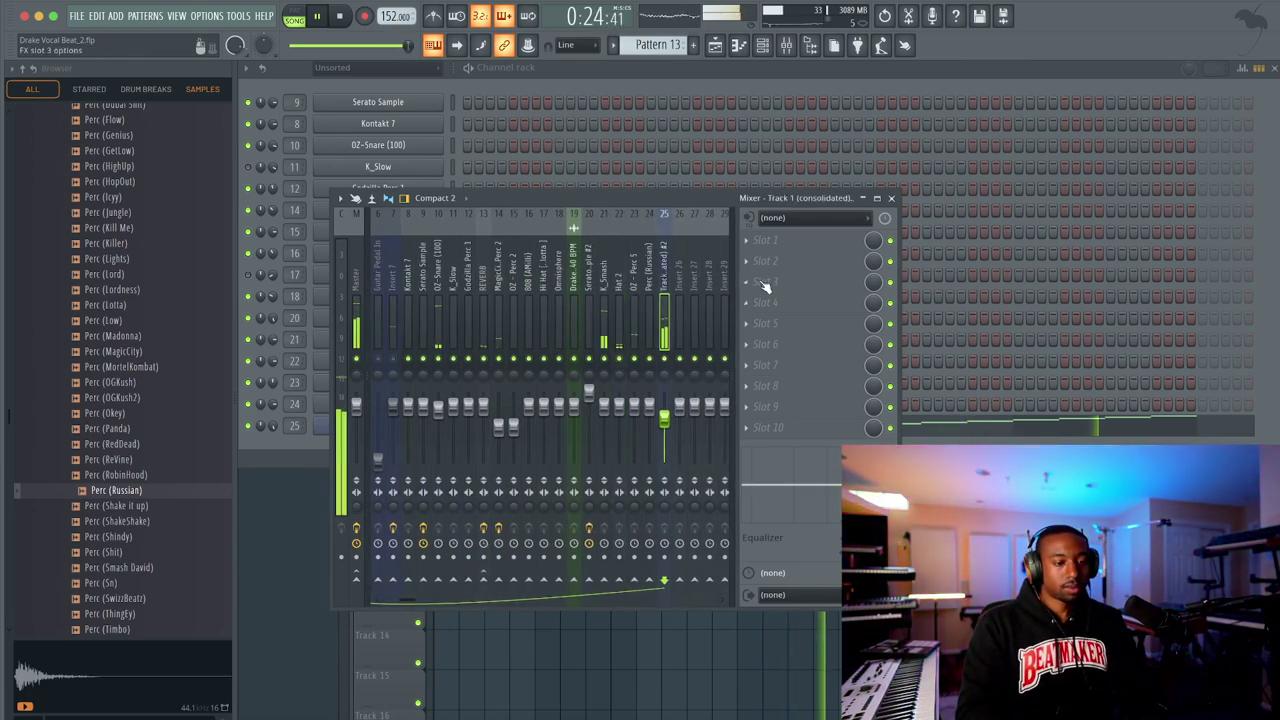
left_click(765, 240)
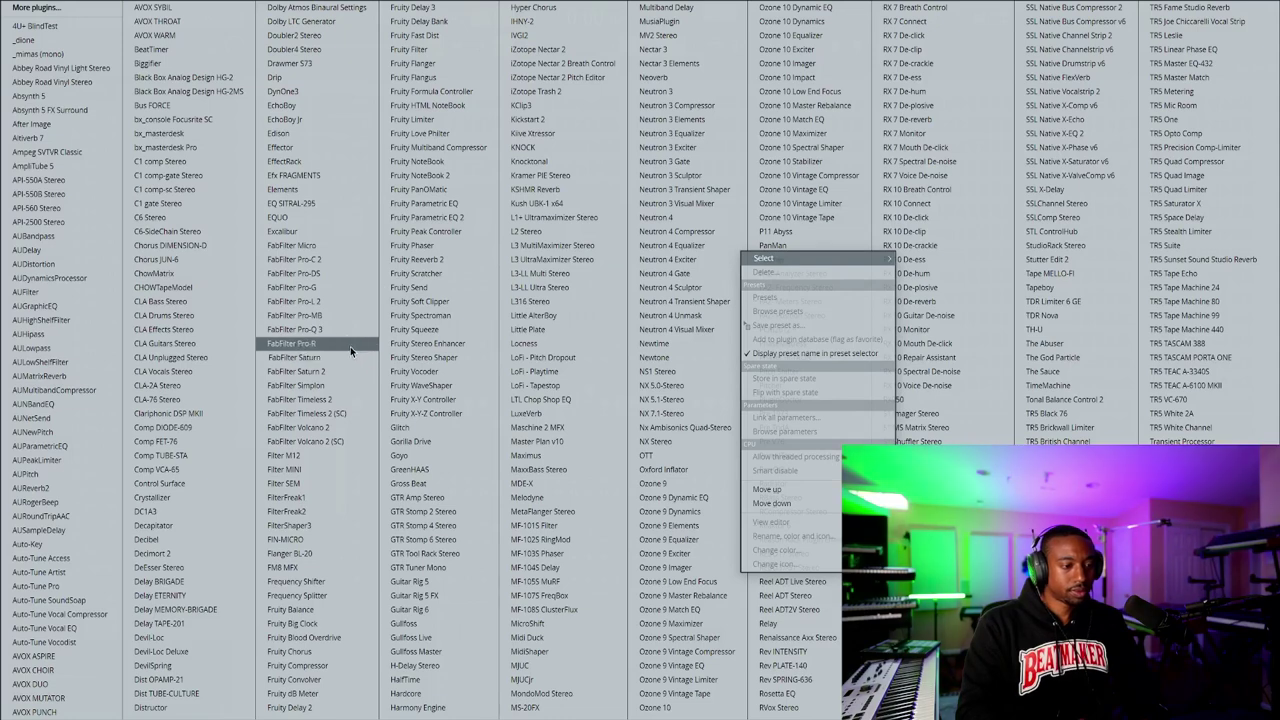
left_click(345, 316)
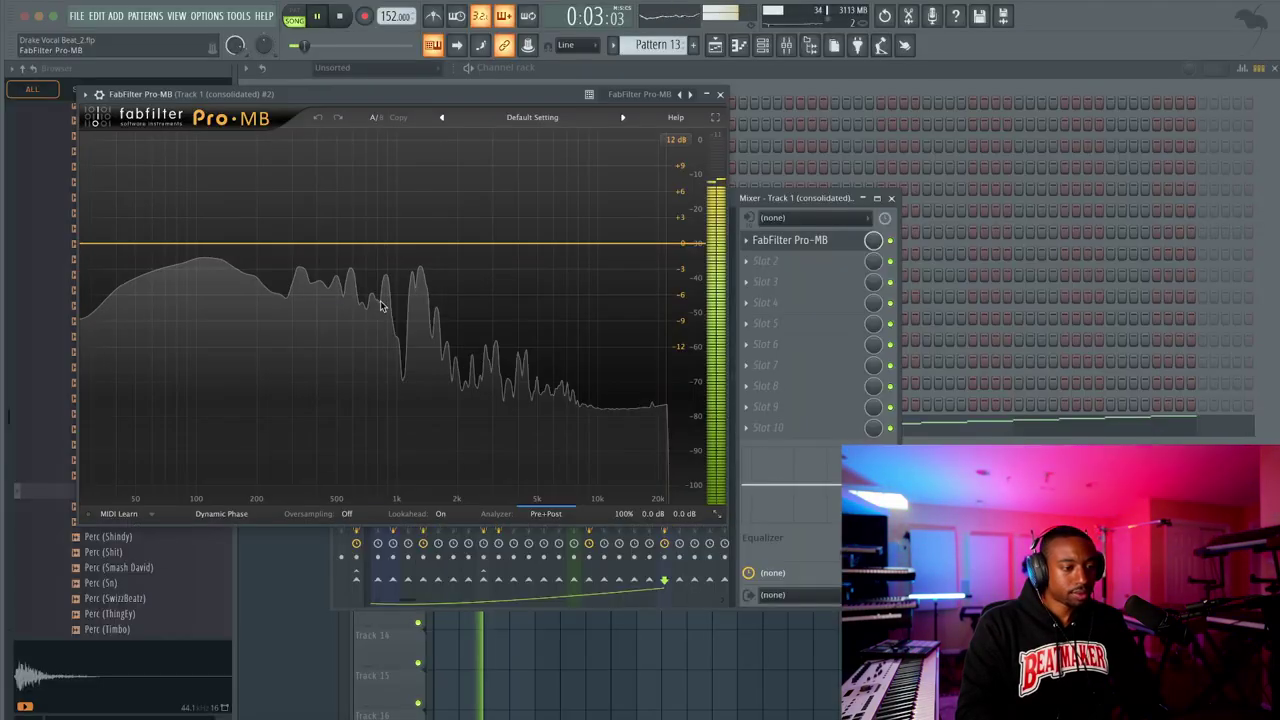
Add a low-mid compression band in Pro-MB, shift it lower, and set its threshold to about -28.35 dB and release to 63.8%
double_click(286, 278)
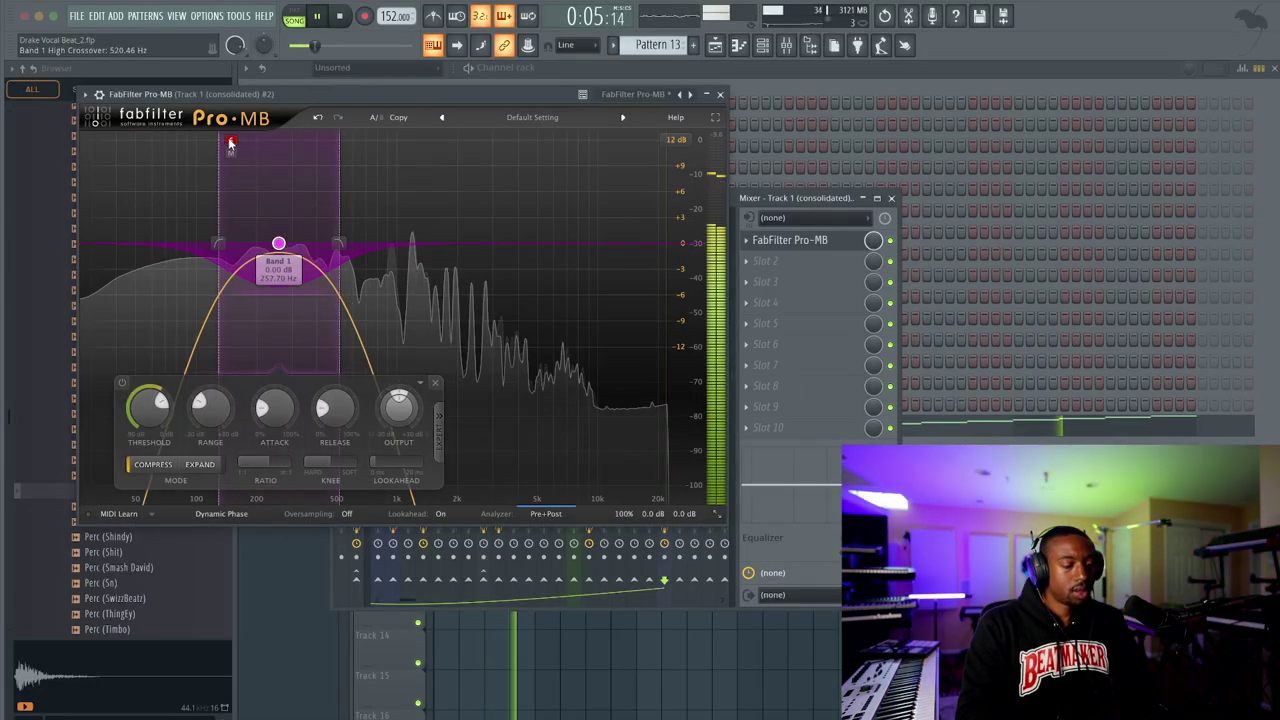
left_click(197, 145)
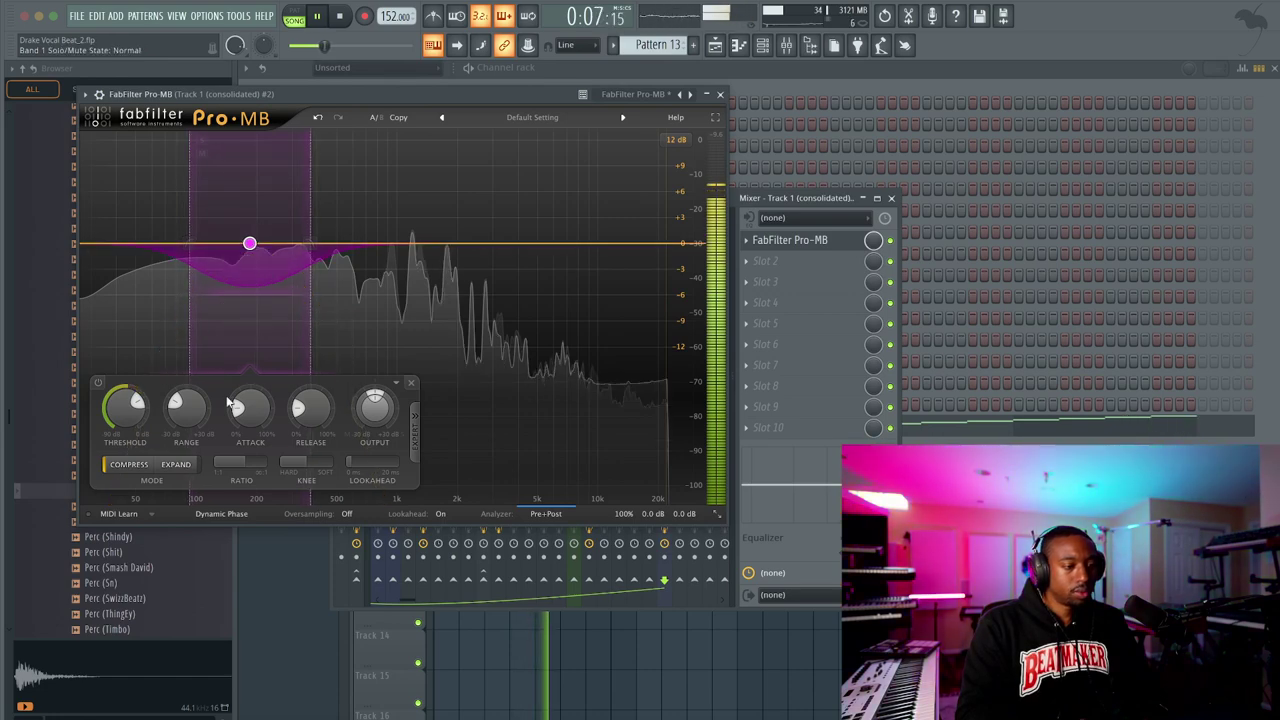
left_click_drag(136, 400, 118, 418)
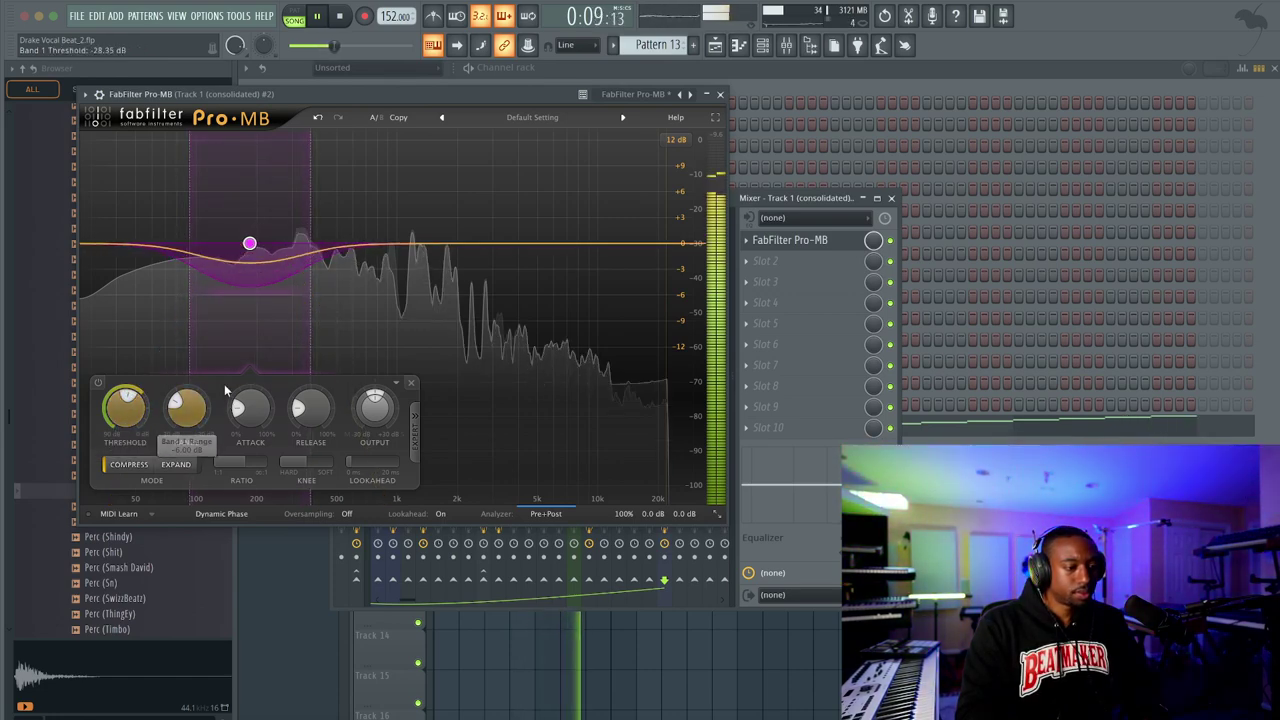
left_click(250, 410)
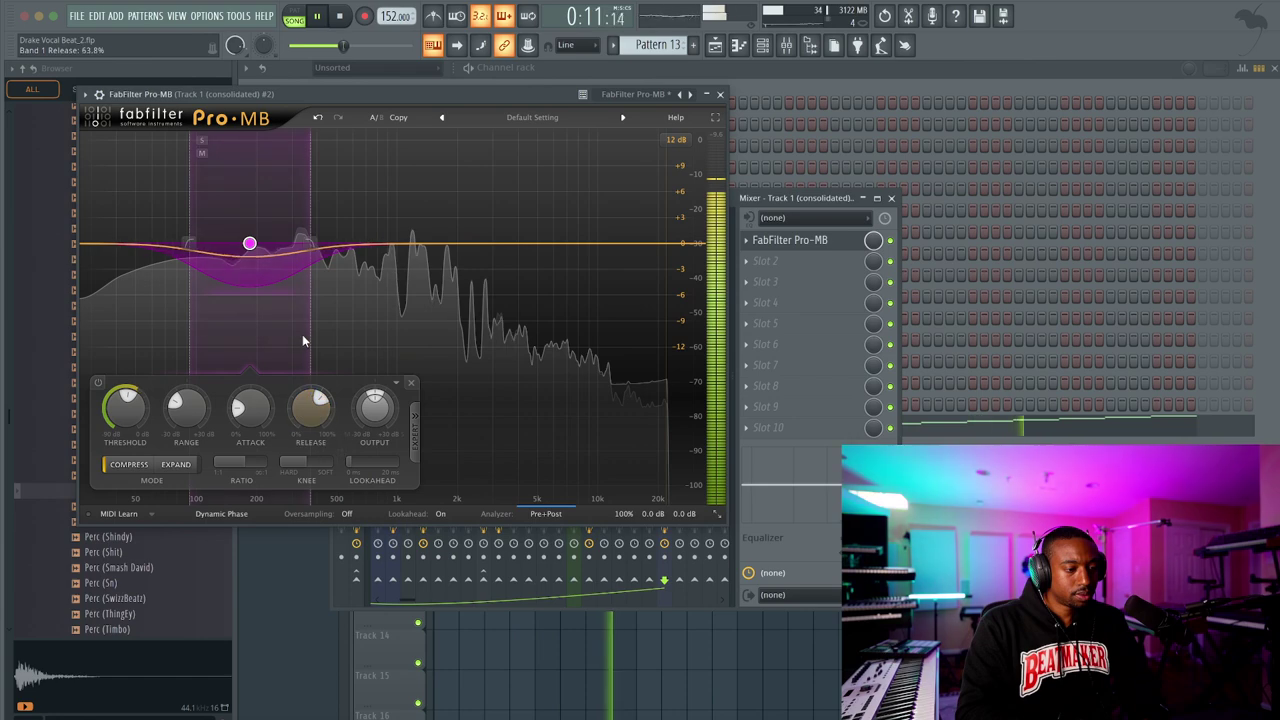
left_click(720, 94)
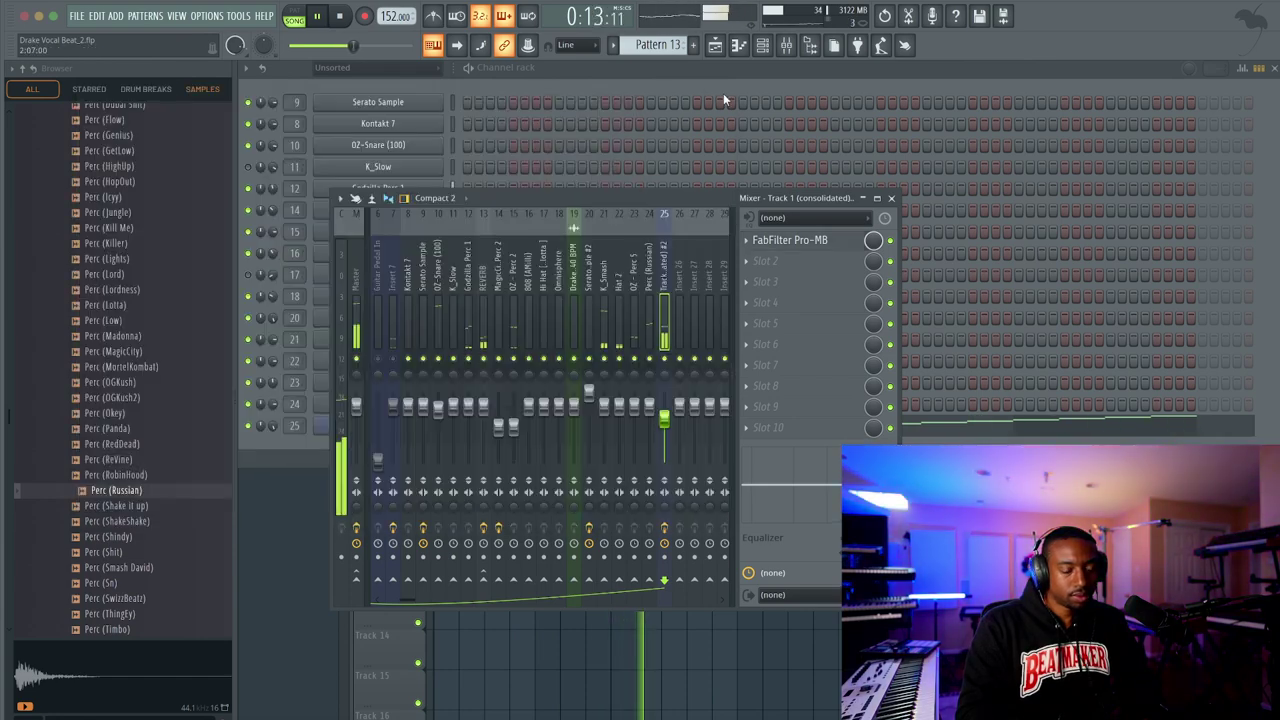
Load FabFilter Saturn 2 in the first effect slot of the ANALOG OUT mixer track, keeping its default Warm Tape setting
scroll(407, 287, "left", 4)
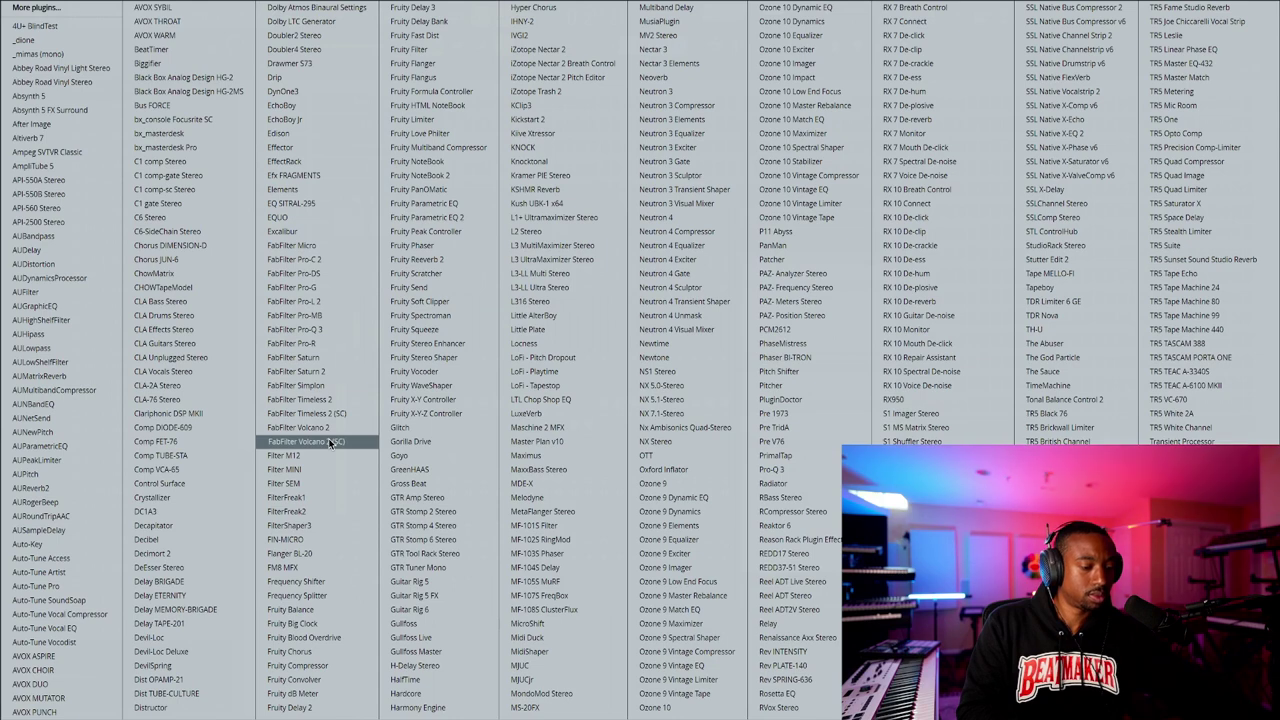
left_click(333, 372)
mouse_move(358, 335)
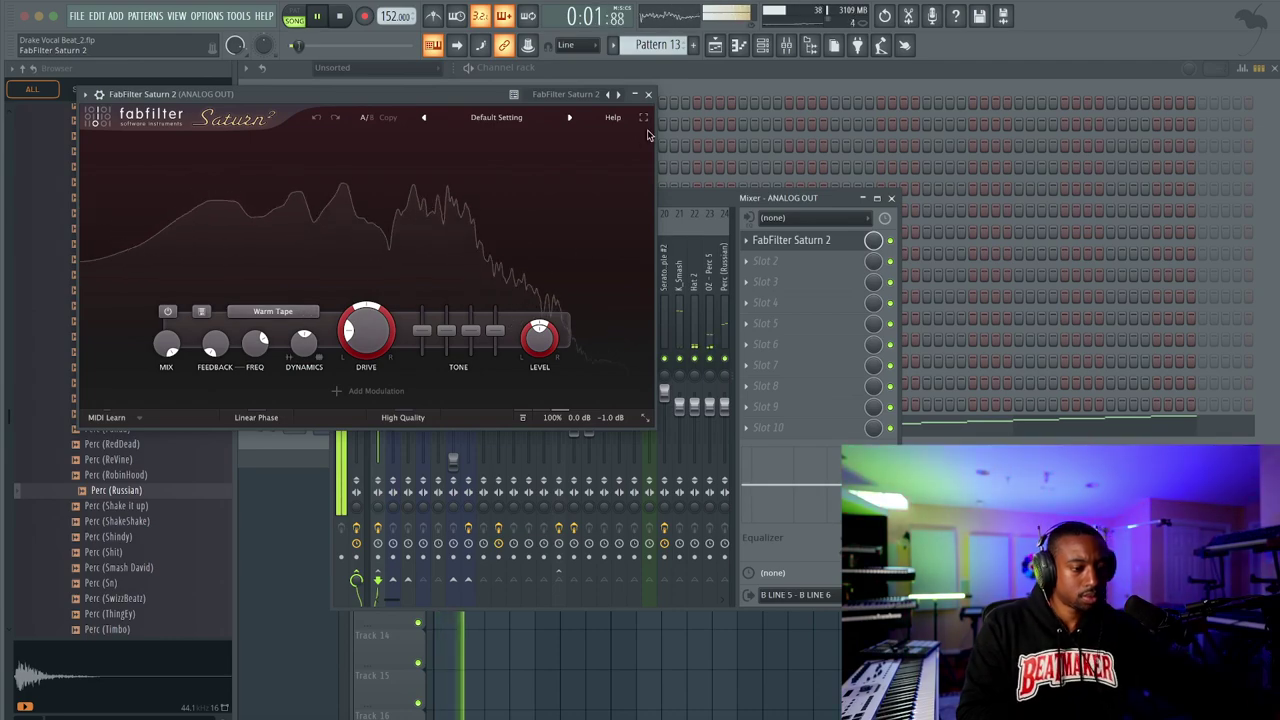
left_click(648, 96)
Load Ozone 10 Imager in the second ANALOG OUT effect slot, set band 1 stereo width to about 82, and return to the playlist
left_click(777, 260)
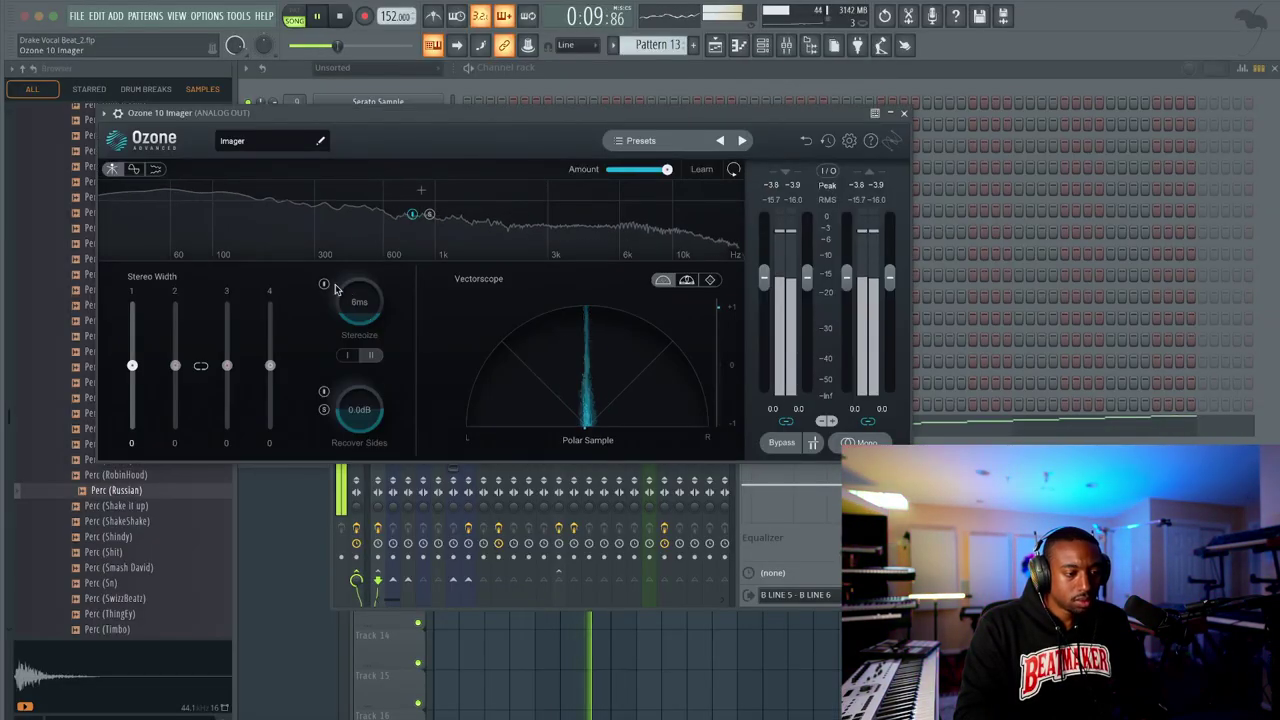
left_click_drag(132, 365, 132, 314)
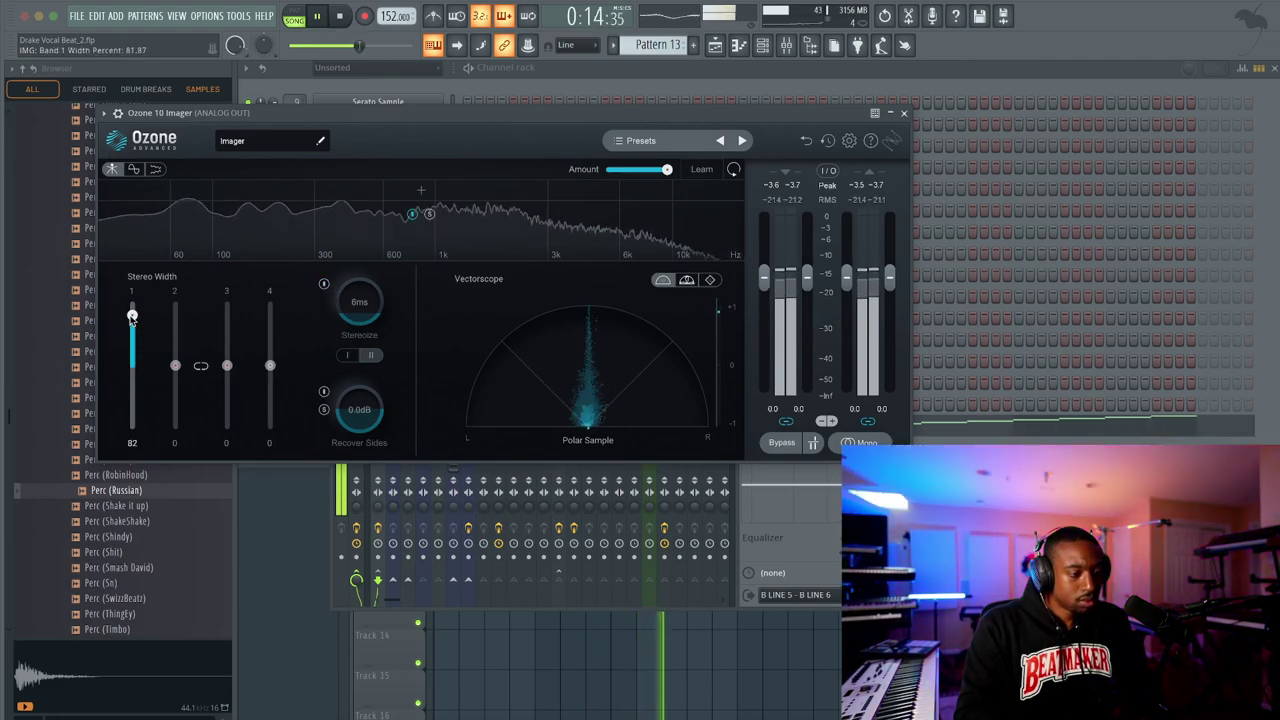
left_click(903, 113)
key("F5")
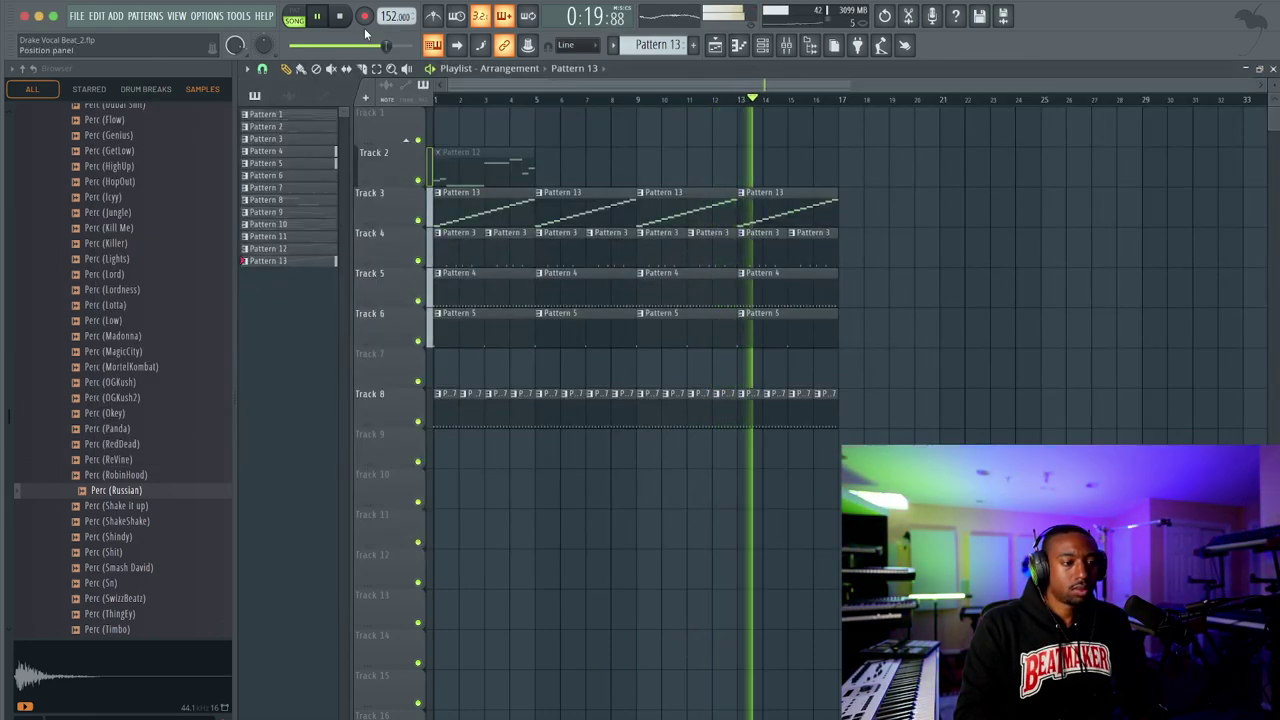
left_click(787, 46)
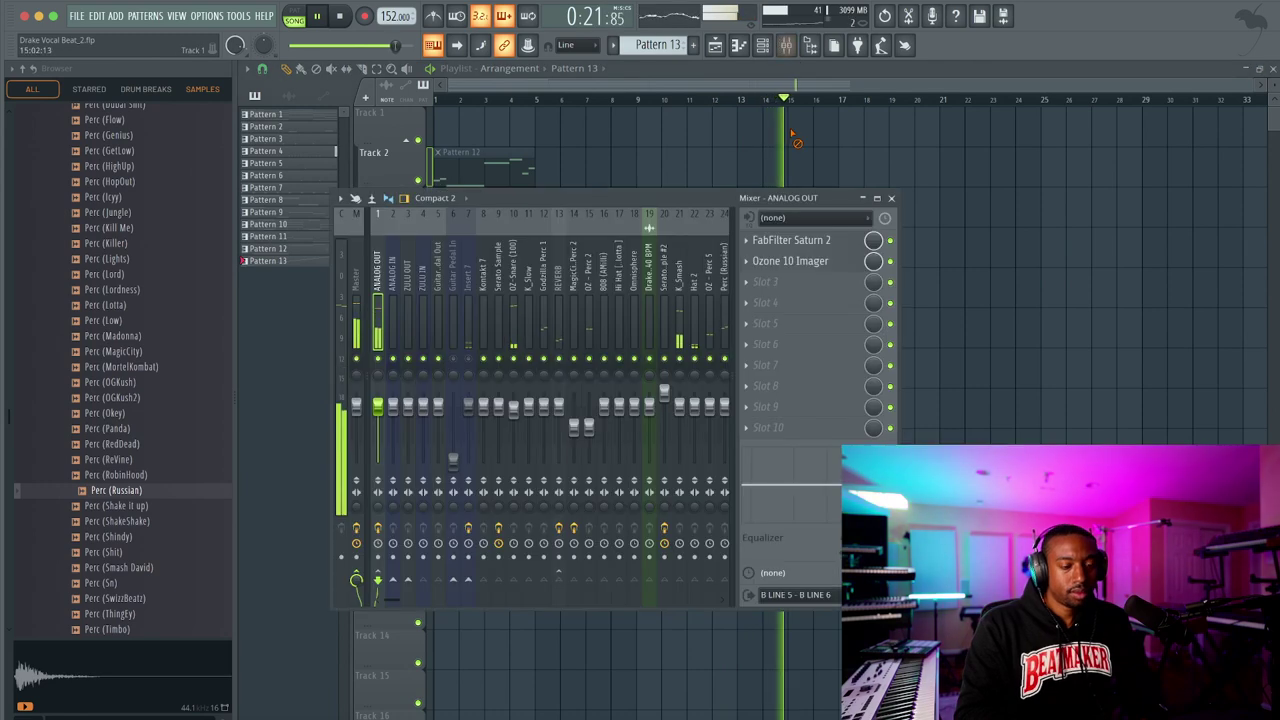
key("F9")
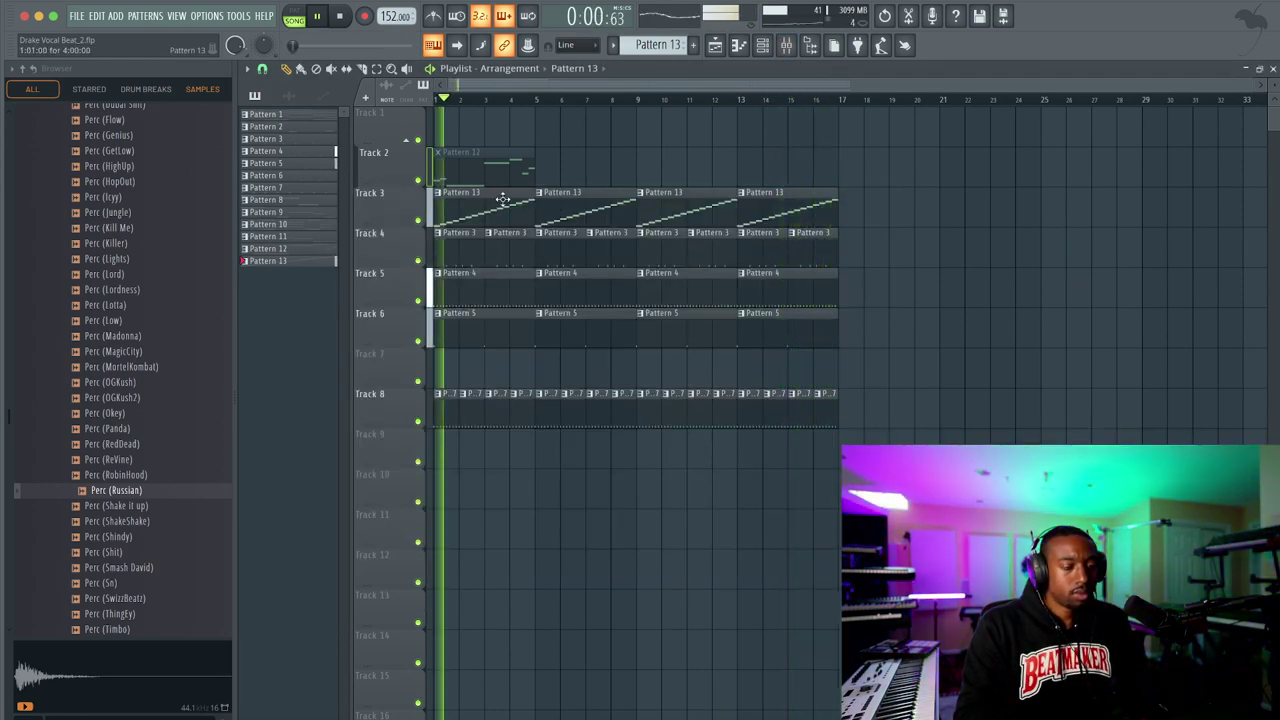
Delete the first two Pattern 13 clips on Track 3 and unmute the Pattern 12 clip on Track 2
right_click(443, 198)
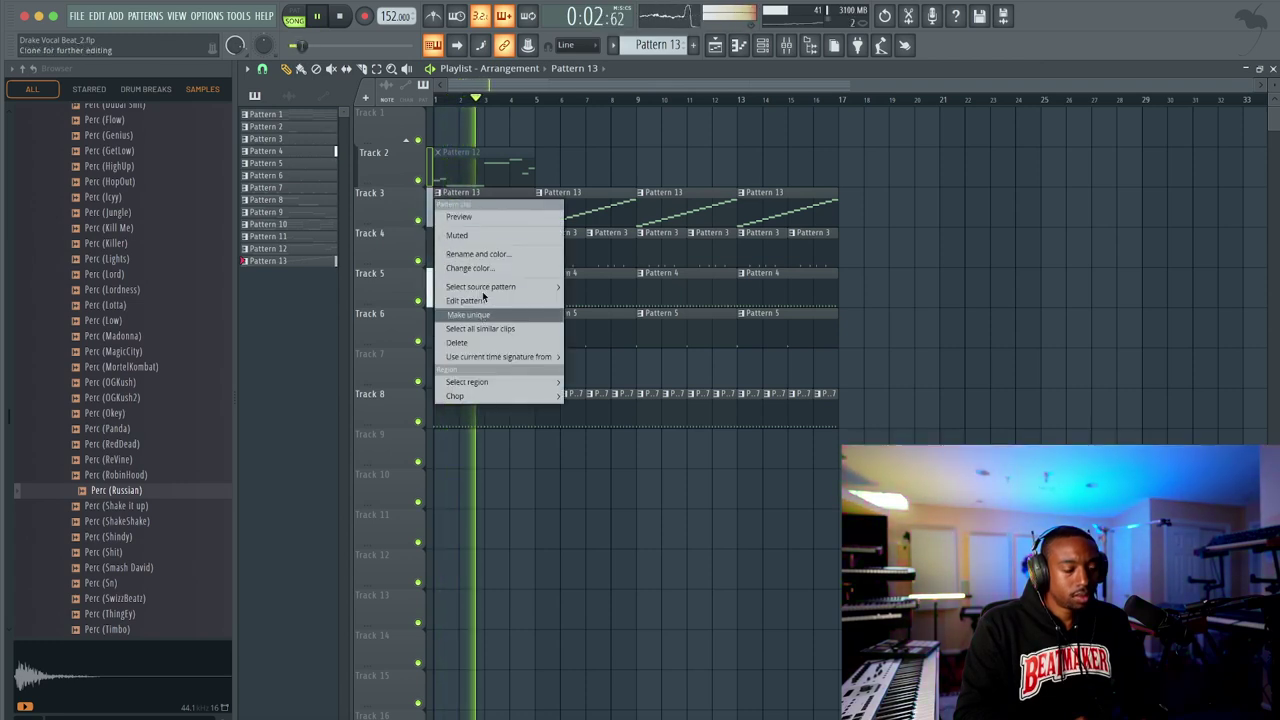
left_click(577, 115)
left_click(332, 69)
left_click(487, 152)
key("space")
right_click(540, 210)
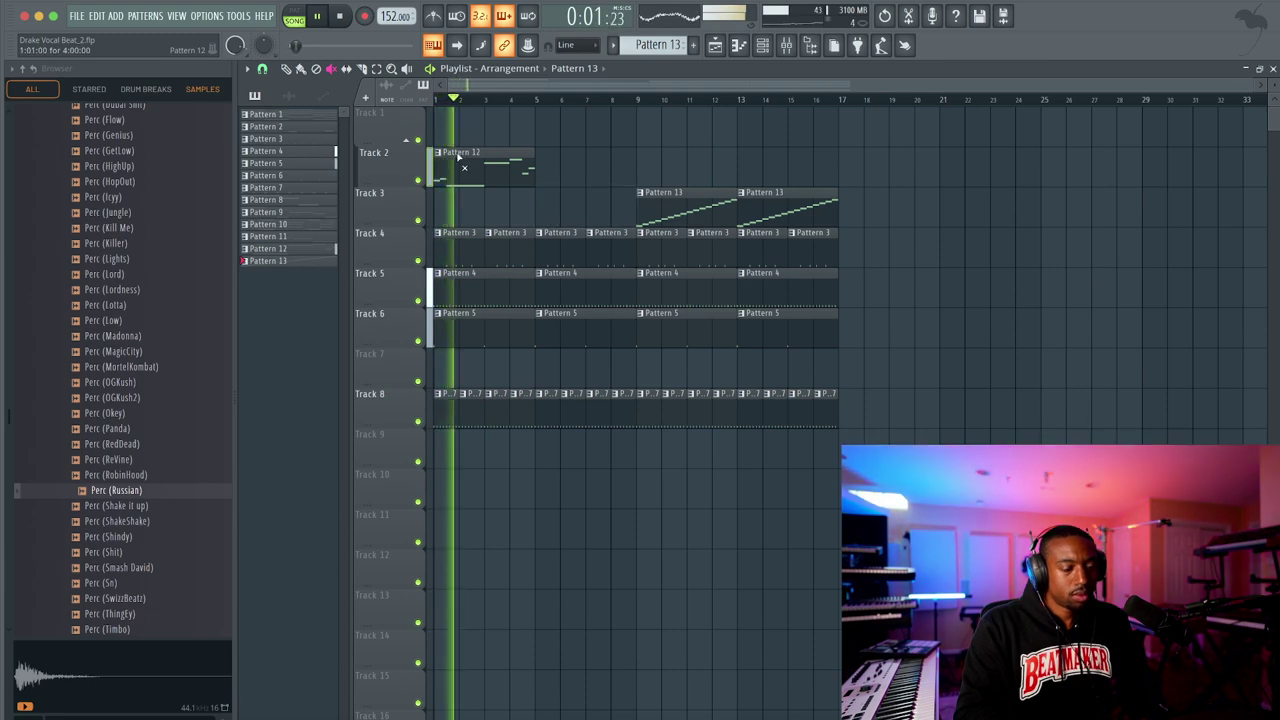
Duplicate the Pattern 12 clip to bar 5 on Track 2 and open the pattern's Serato Sample #2 notes
left_click_drag(466, 163, 566, 170)
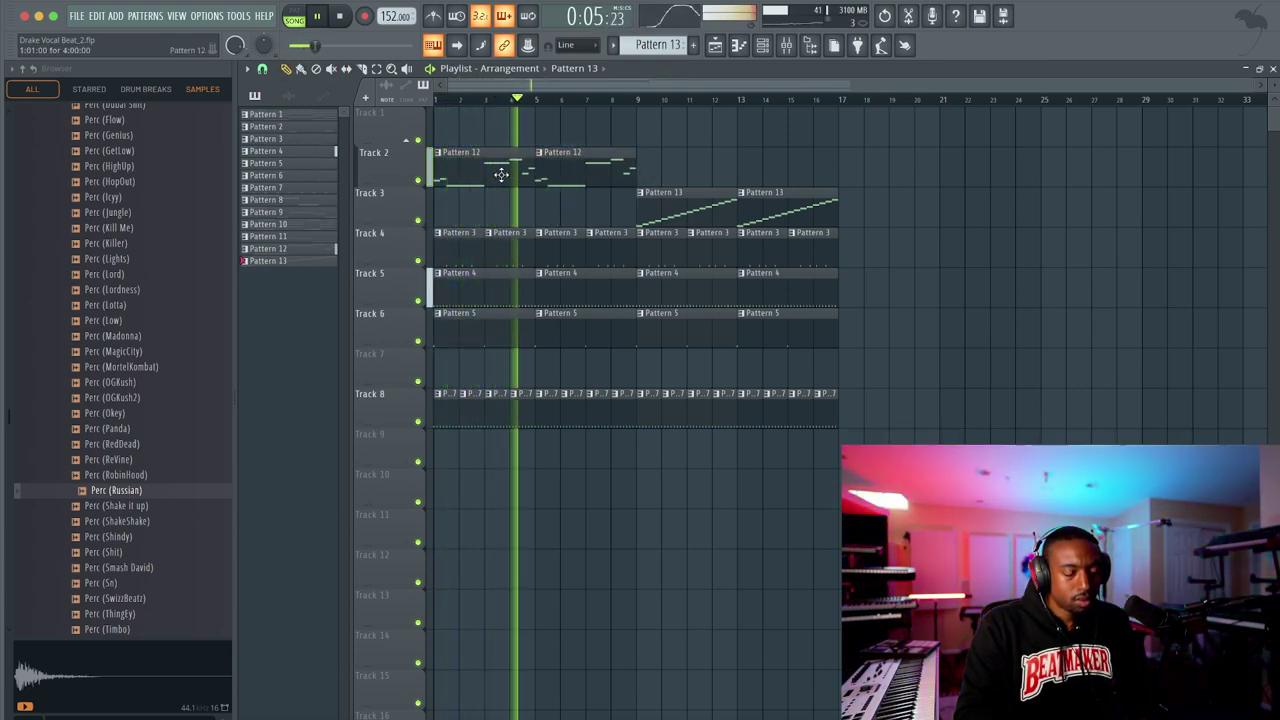
double_click(548, 170)
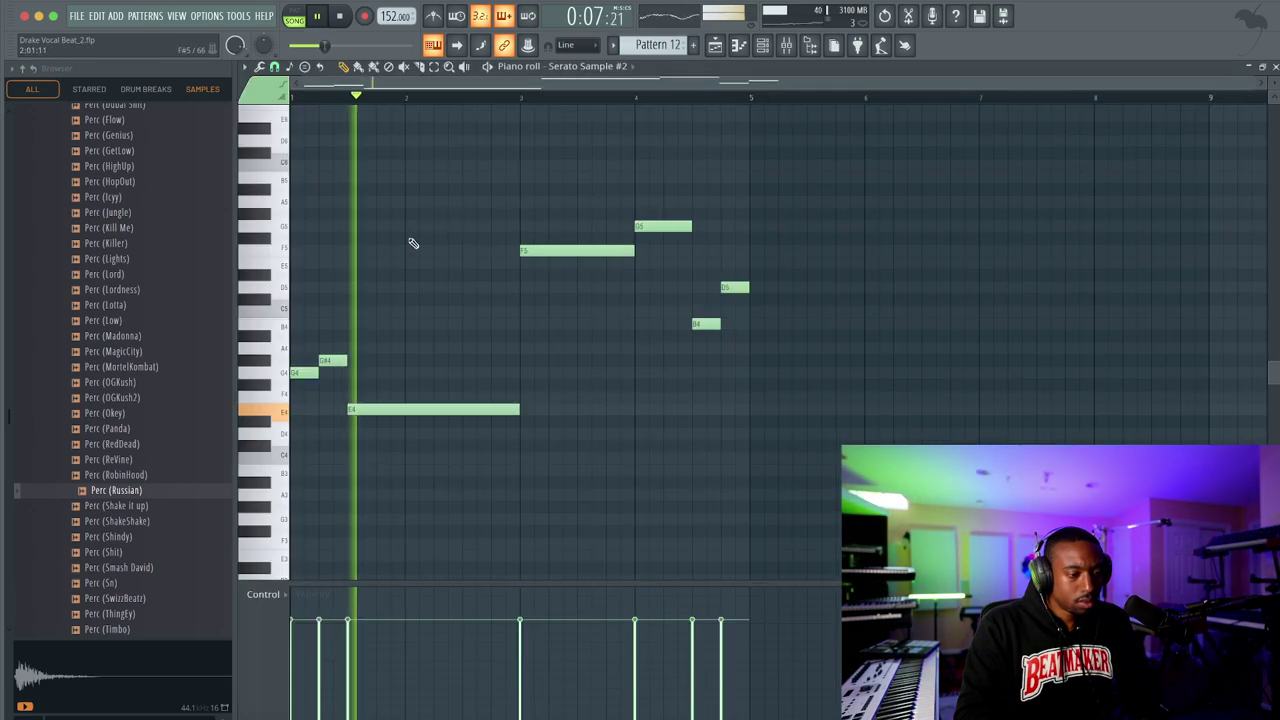
Make the Pattern 12 clip at bar 1 on Track 2 unique and open its Serato Sample #2 notes
left_click(716, 45)
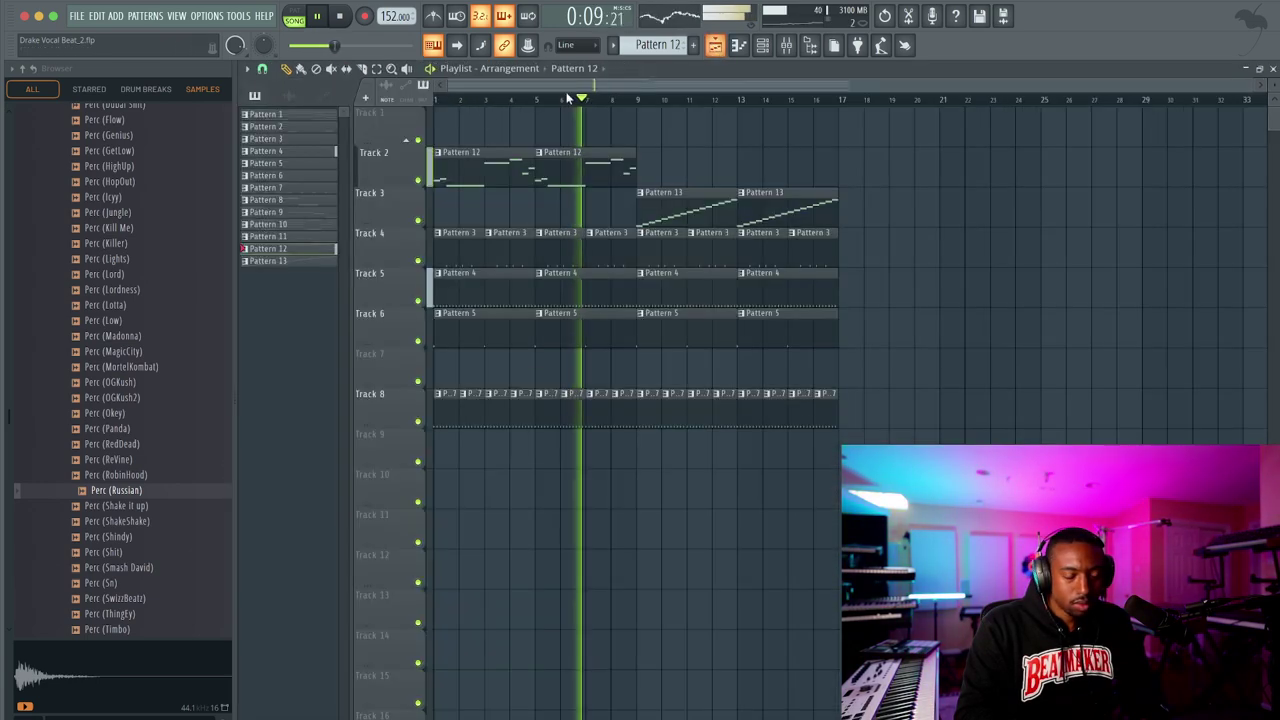
left_click(438, 153)
left_click(467, 274)
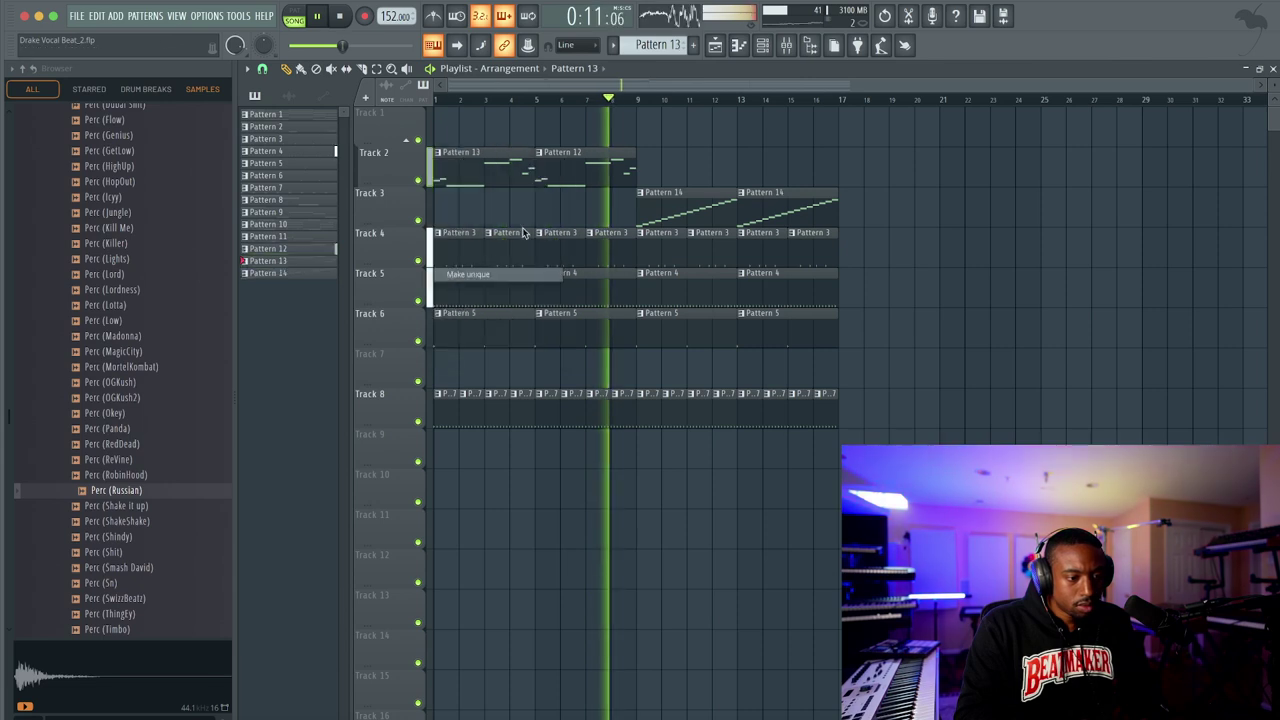
left_click(345, 18)
double_click(448, 150)
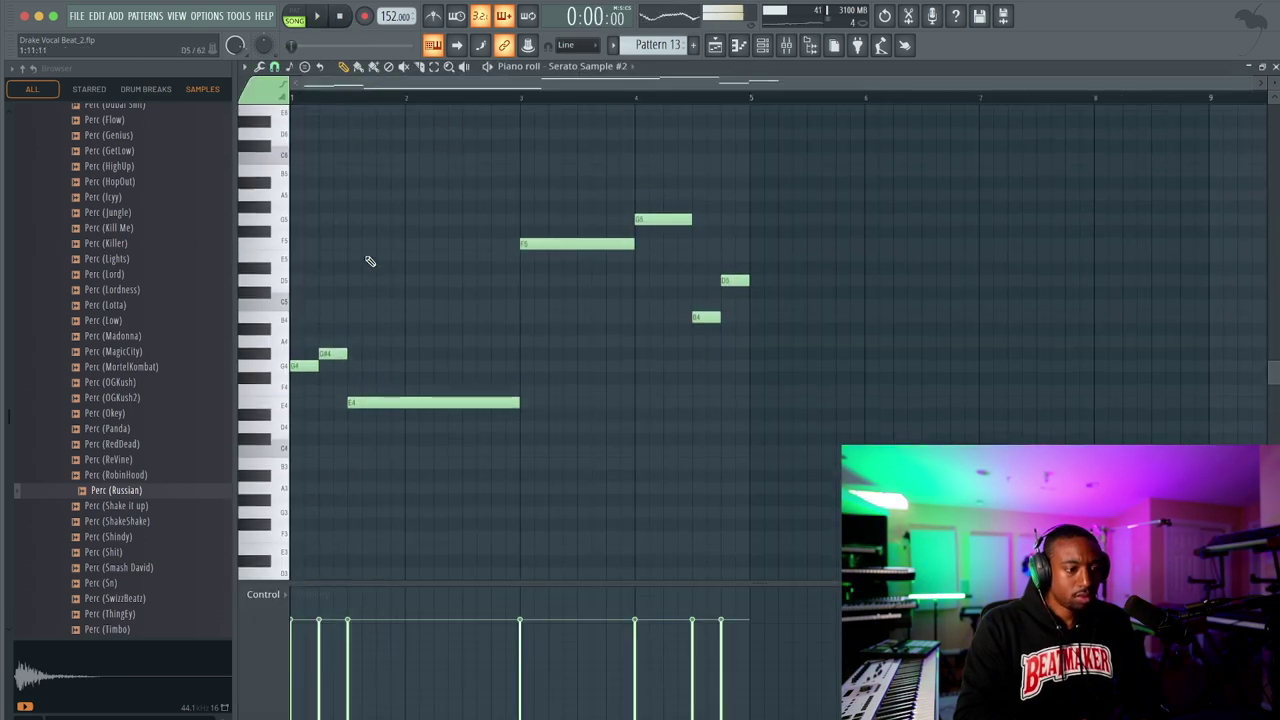
Shorten the E4 note to end at bar 2, then add a D5 at bar 2 and an F#5 leading into bar 3
key("space")
left_click(419, 287)
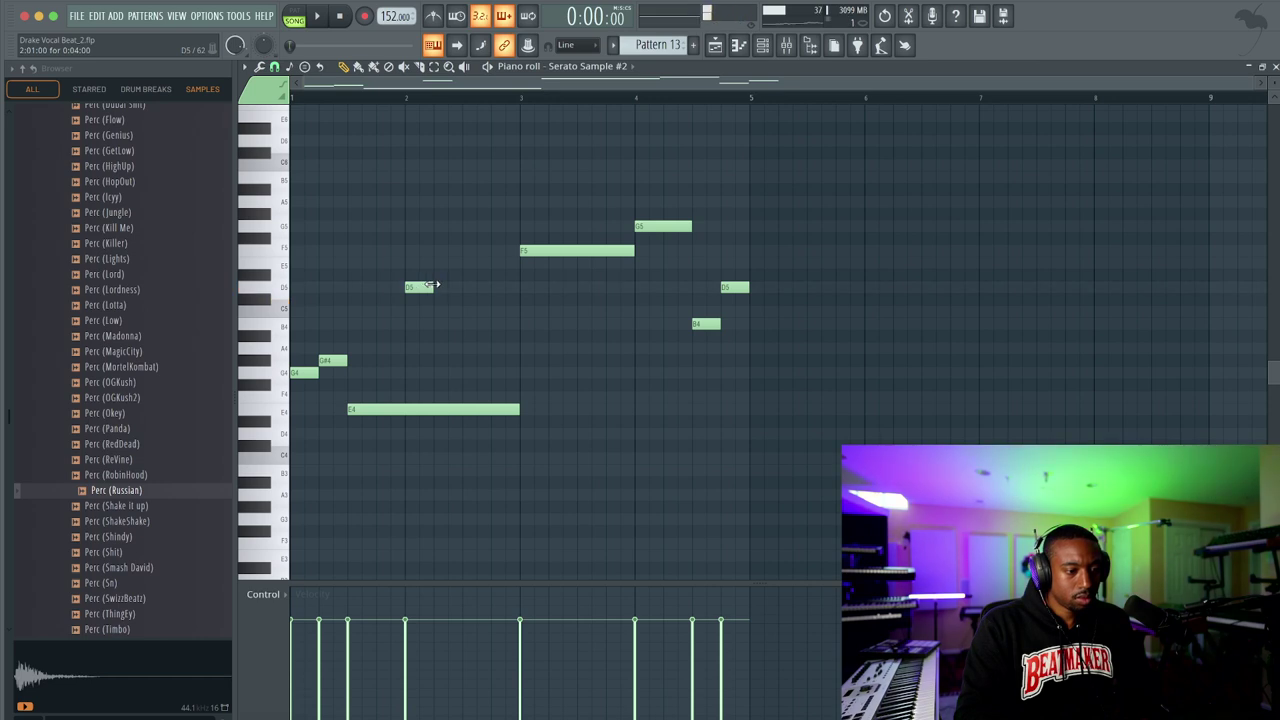
key("space")
left_click_drag(518, 409, 390, 410)
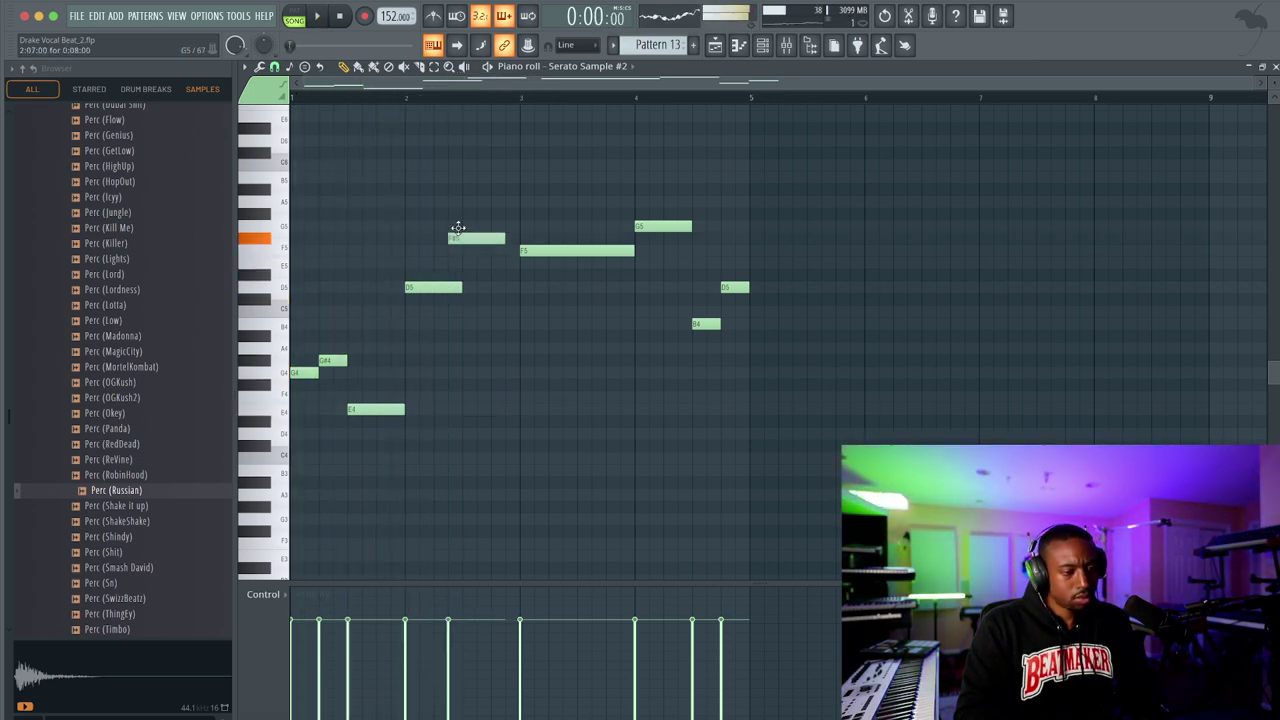
left_click_drag(466, 224, 466, 237)
key("space")
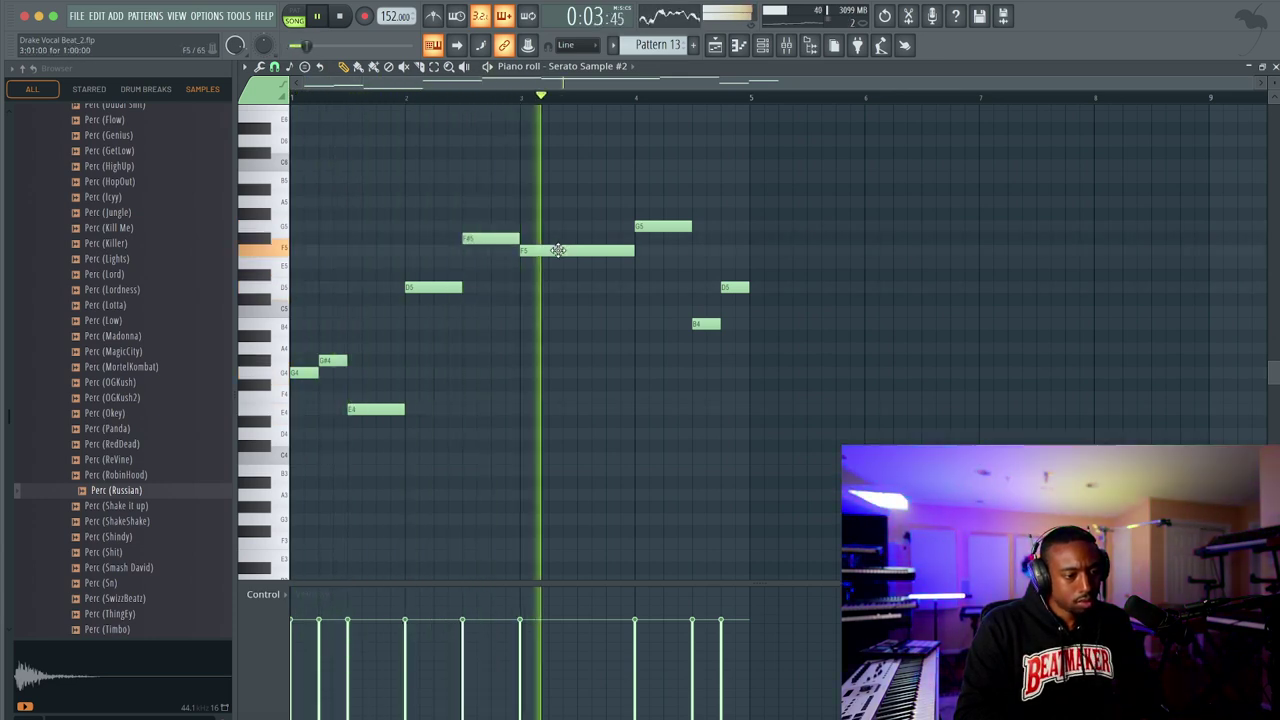
Play back the melody, lower the G5 note at bar 4 to B4, delete the two notes following it, and extend B4 to bar 5
key("space")
key("space")
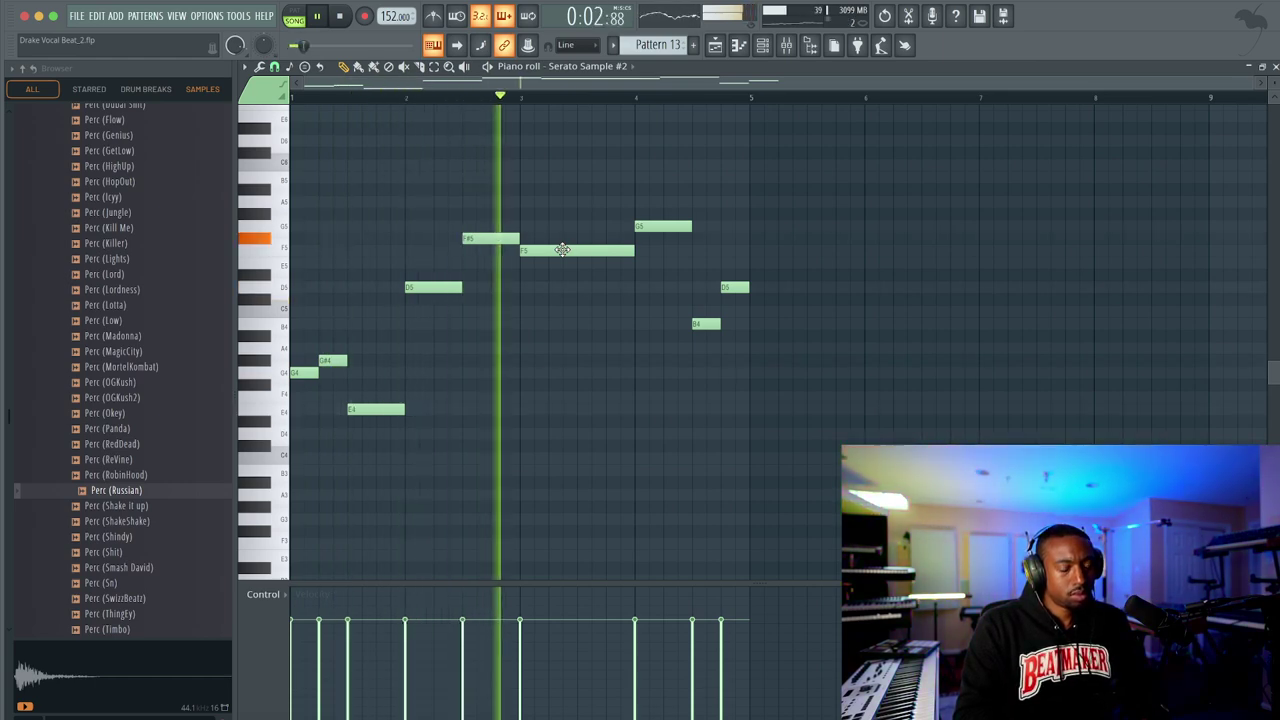
key("space")
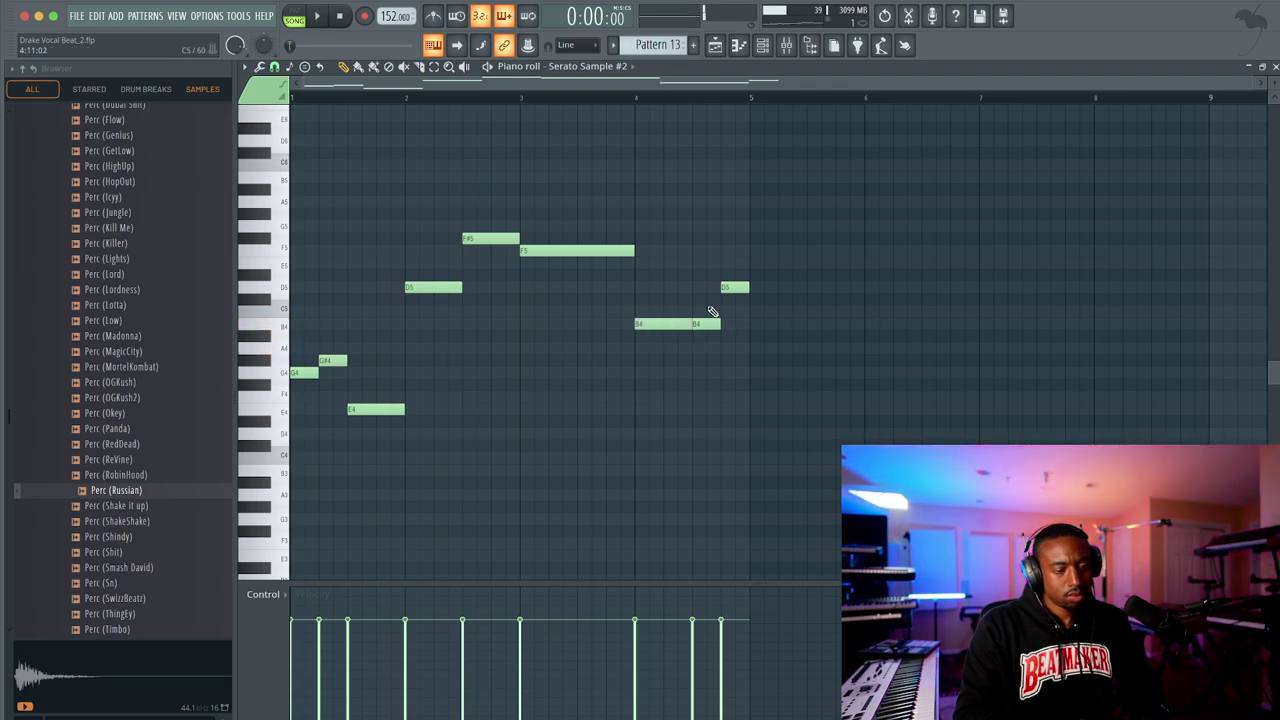
key("space")
right_click(706, 323)
right_click(730, 288)
left_click_drag(690, 322, 745, 322)
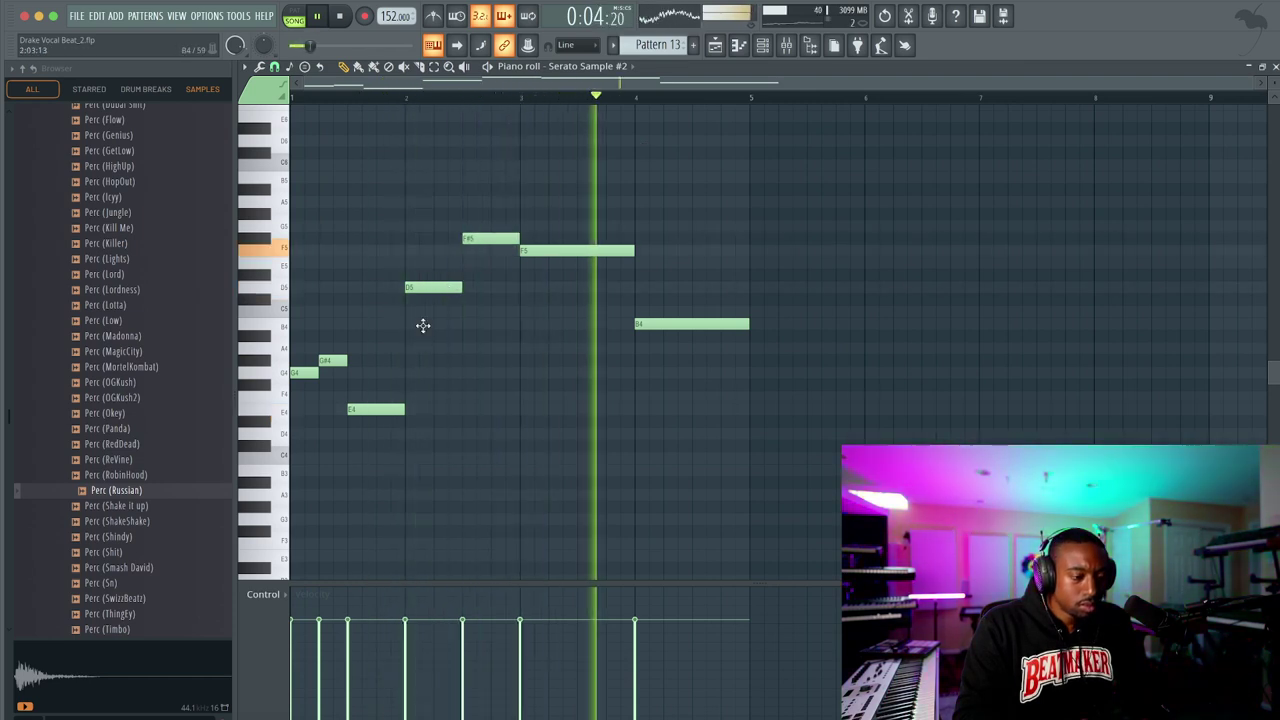
Delete the D5 note at bar 2 and lengthen the E4 note up to the start of F#5
scroll(420, 248, "down", 2)
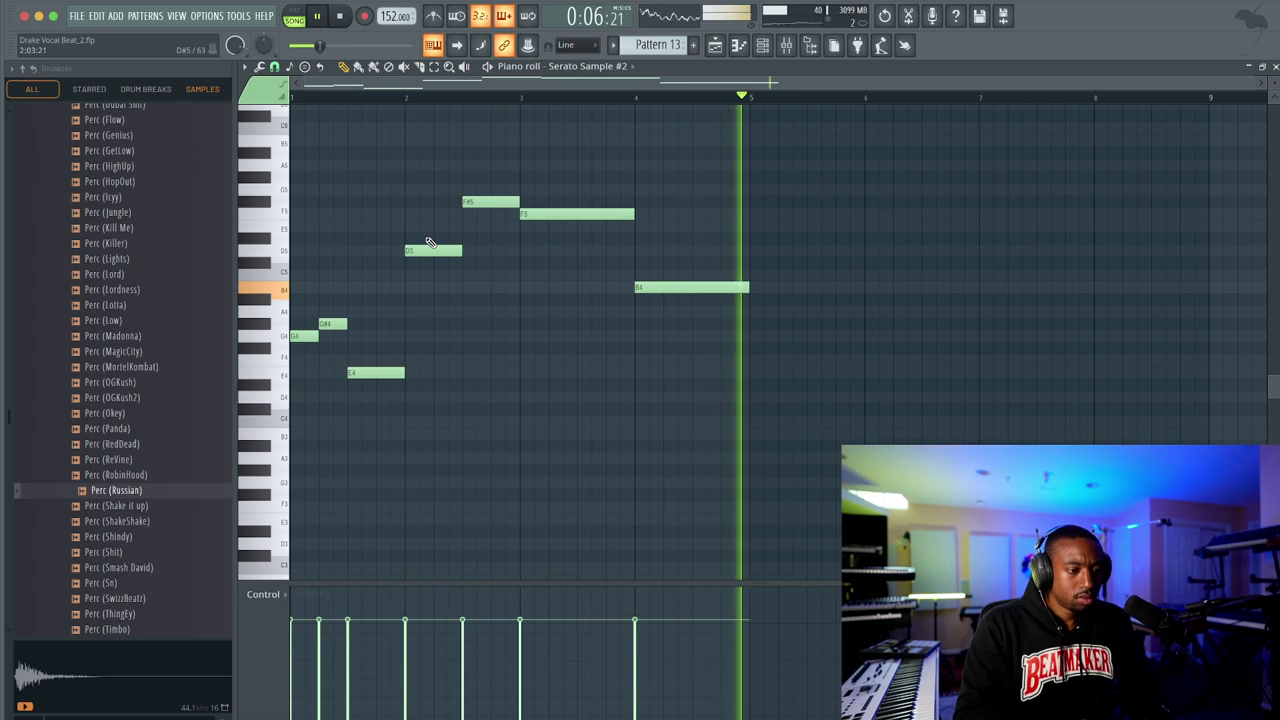
right_click(431, 250)
key("super+l")
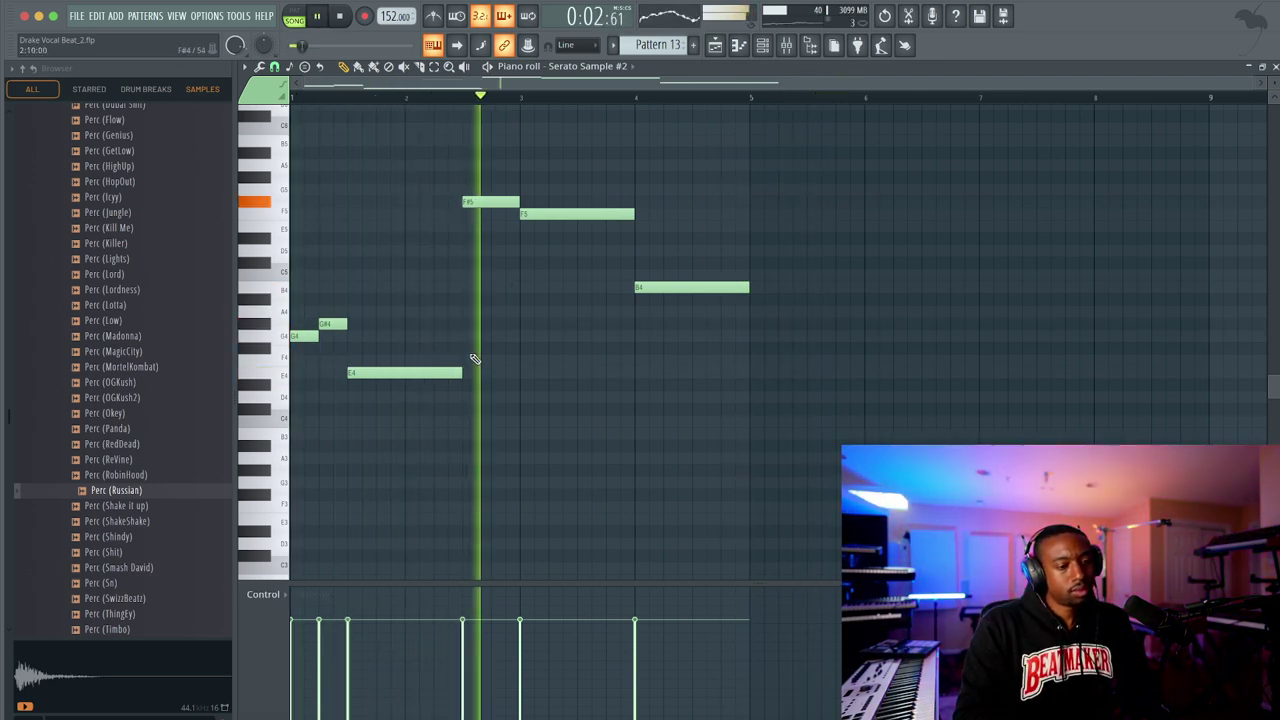
Delete the Pattern 12 clip at bar 5 on Track 2 and consolidate the remaining Pattern 13 clip into an audio clip
key("F5")
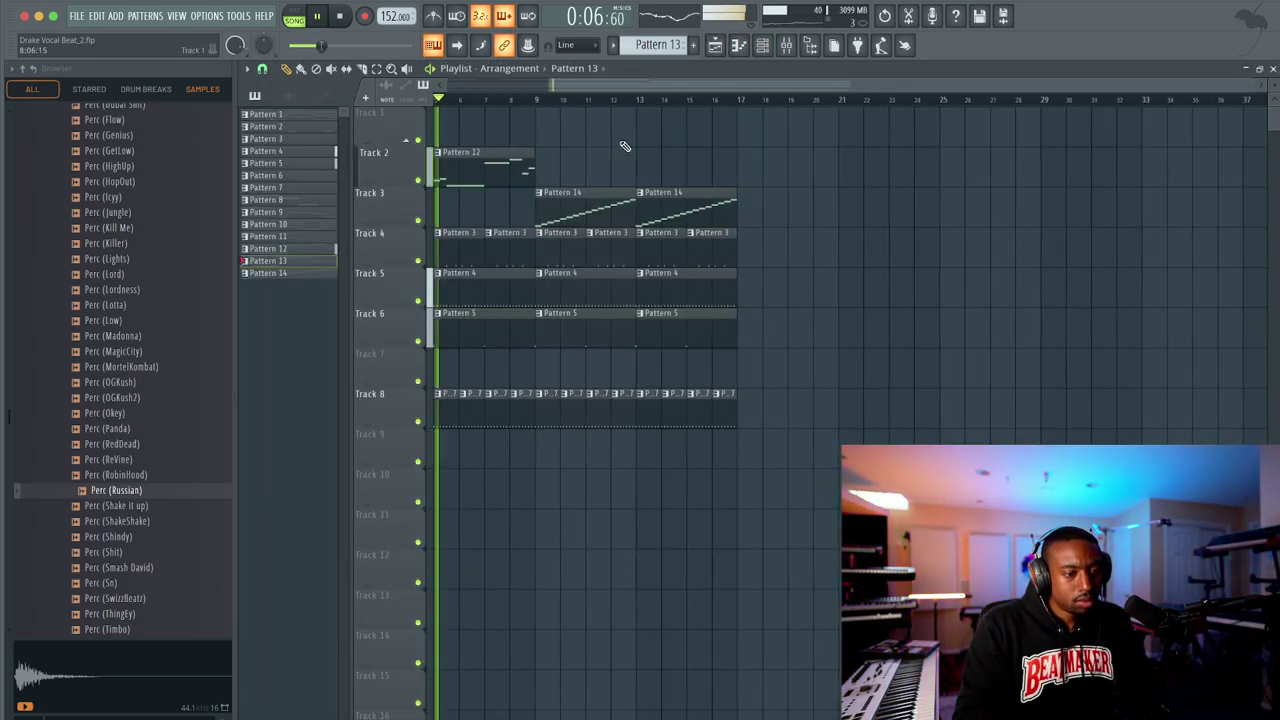
key("ctrl+s")
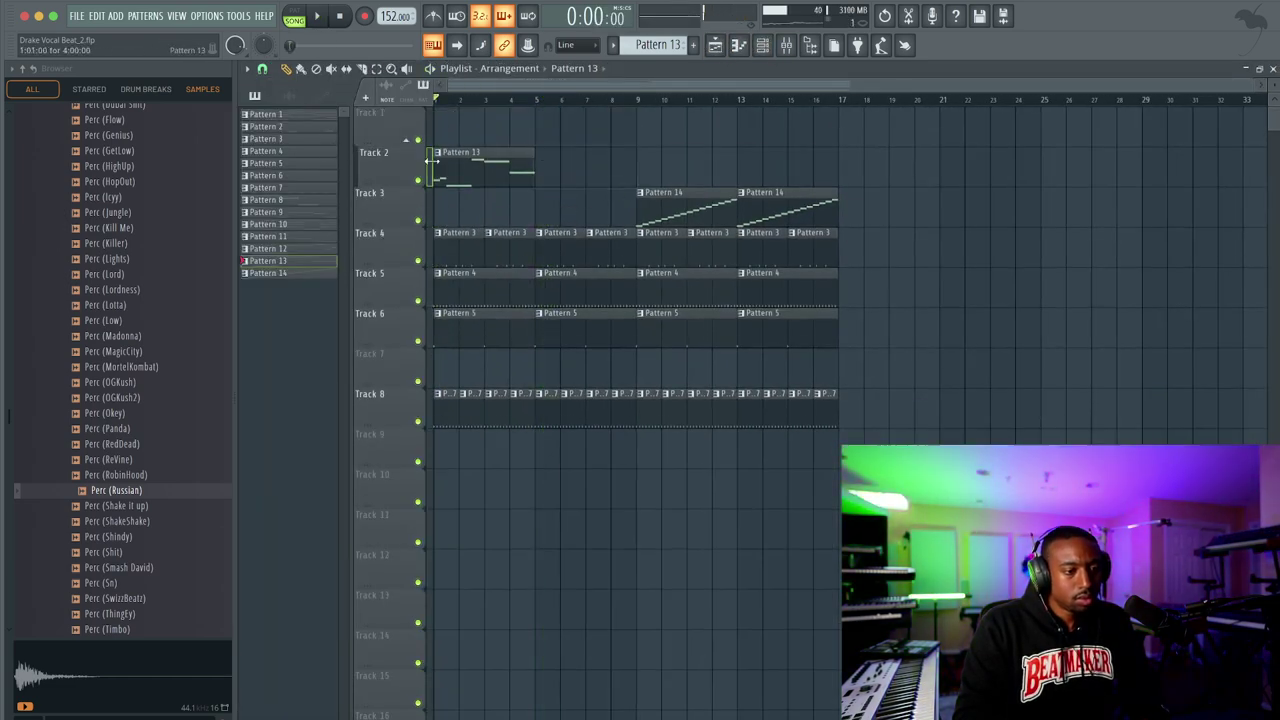
left_click(443, 159)
mouse_move(495, 399)
left_click(566, 400)
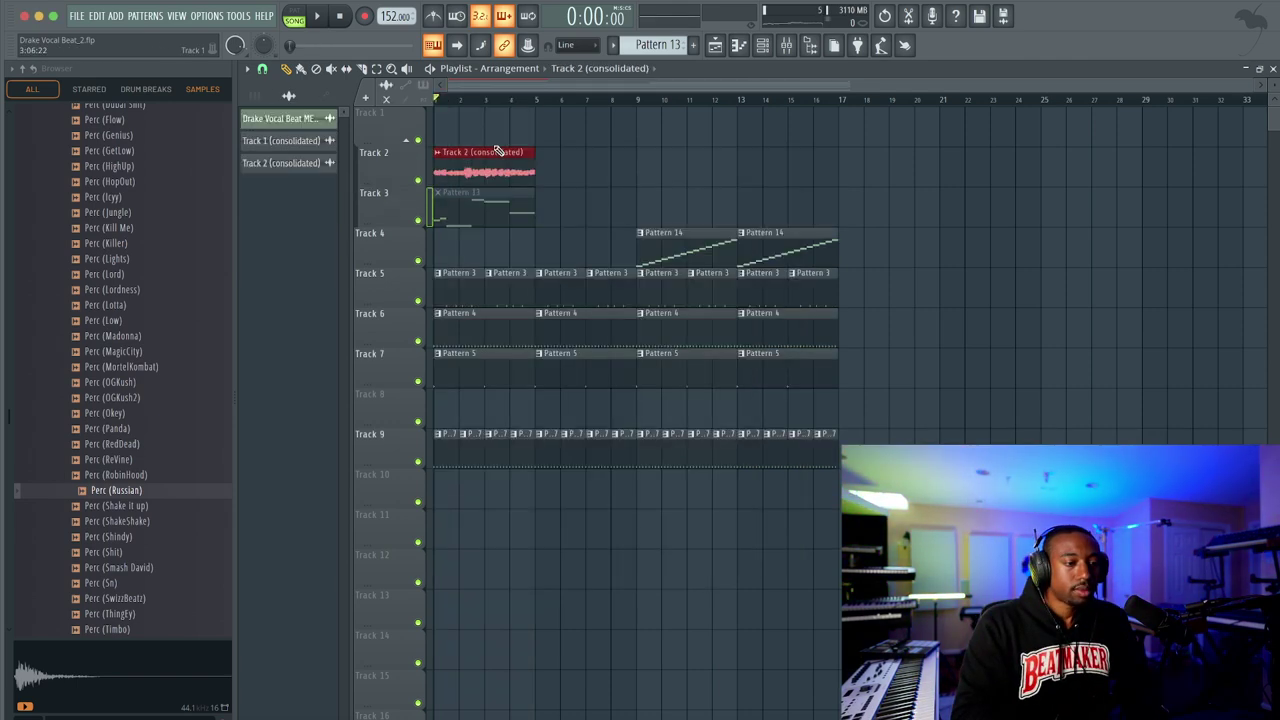
Open the Track 2 (consolidated) audio clip's sample in a new Fruity Slicer channel and slice it by beat
left_click(790, 45)
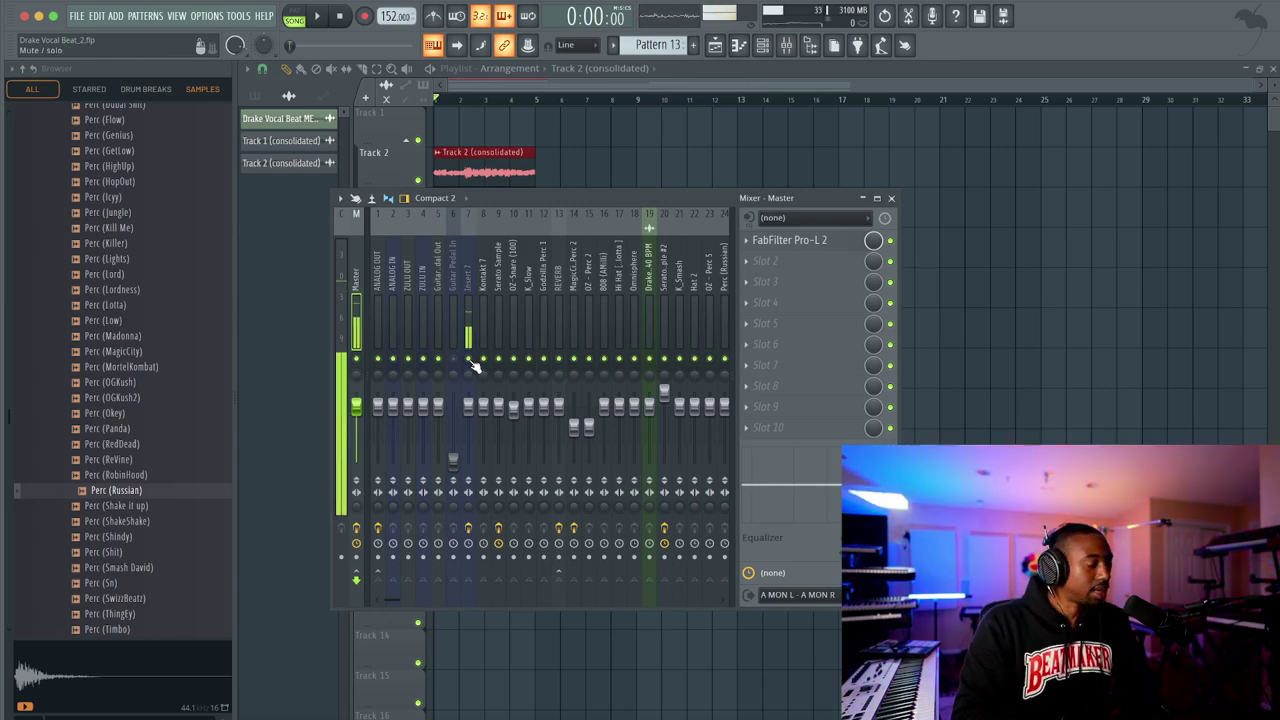
key("F9")
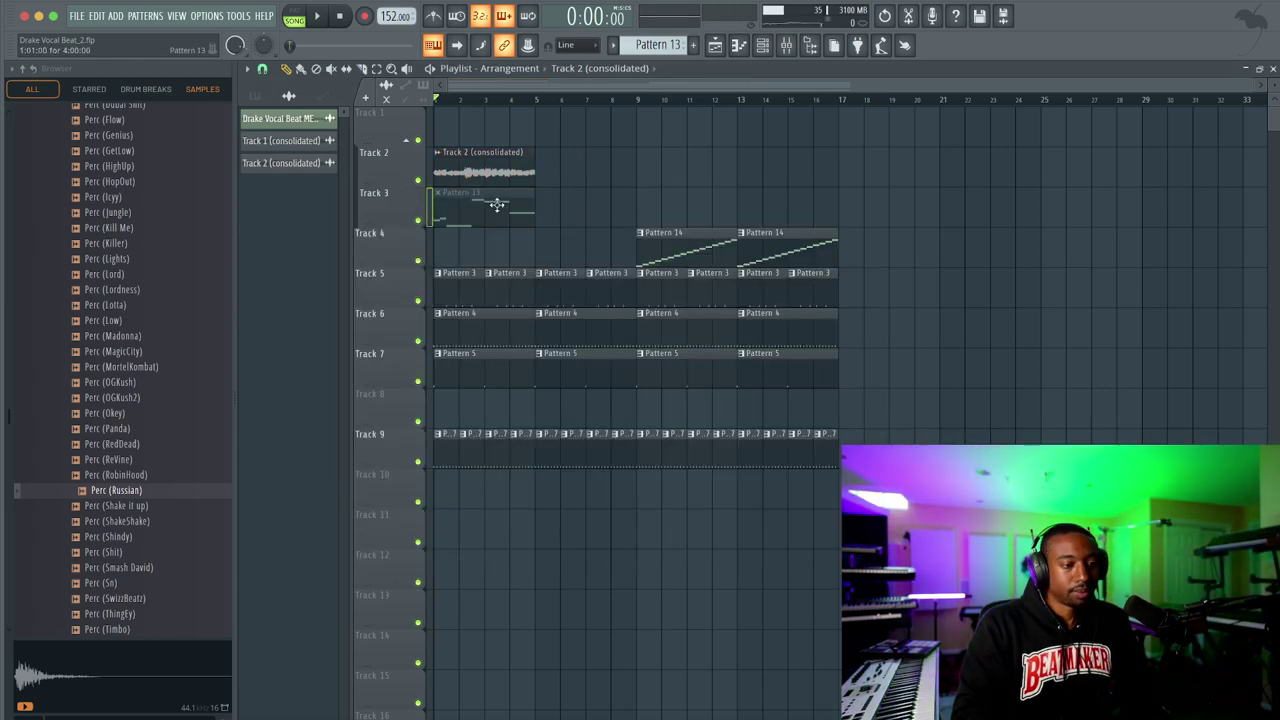
double_click(477, 170)
right_click(502, 492)
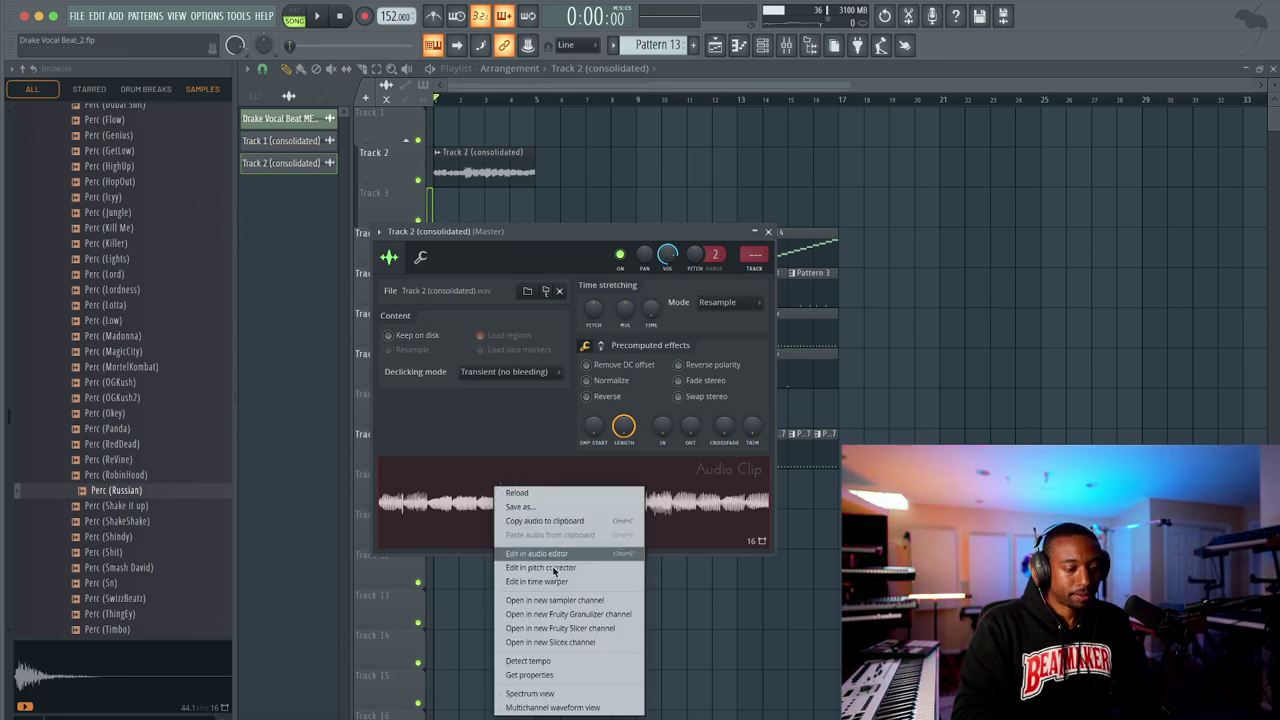
left_click(574, 628)
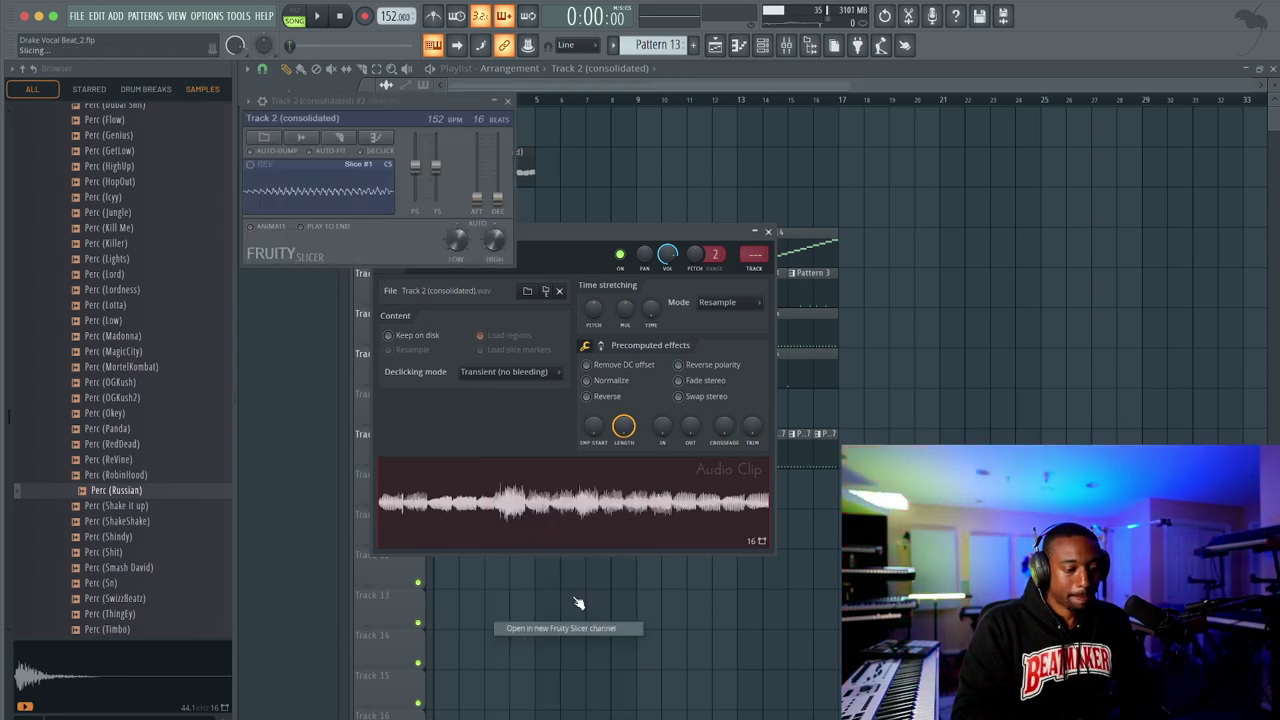
left_click(338, 139)
left_click(365, 287)
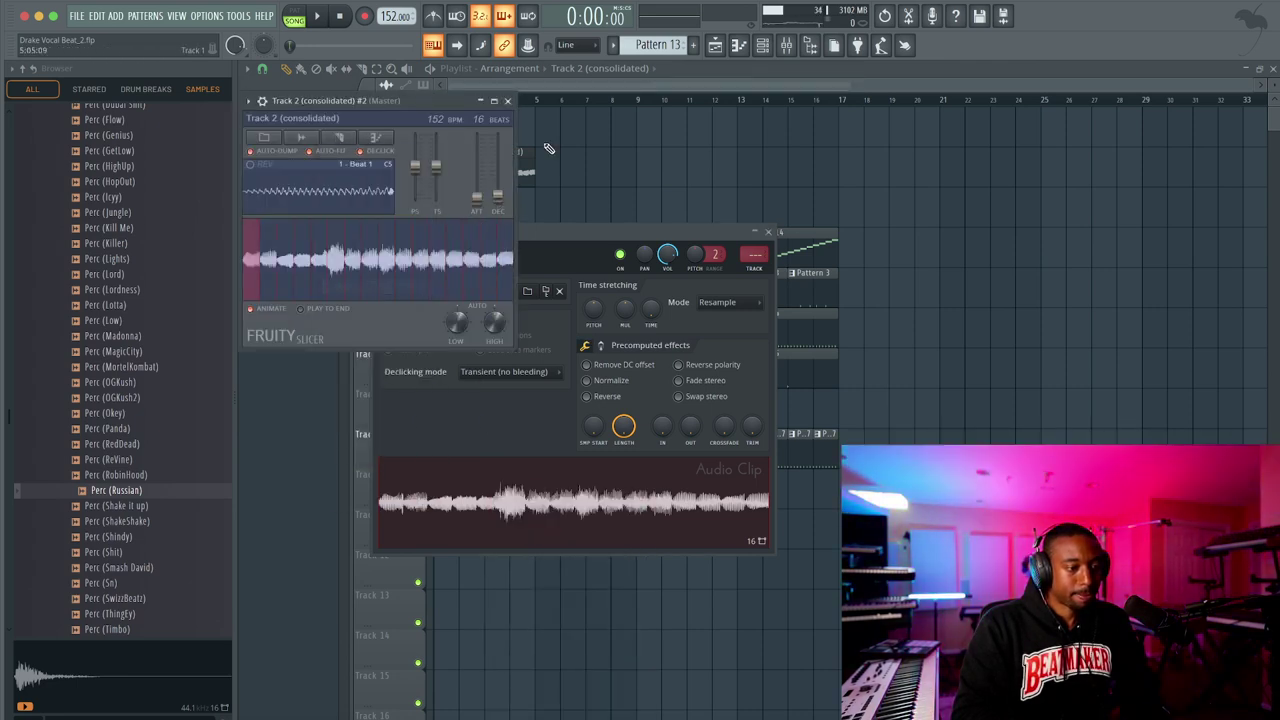
Move the Track 2 (consolidated) #2 slicer notes from Pattern 13 into a new empty pattern
left_click(507, 102)
key("F6")
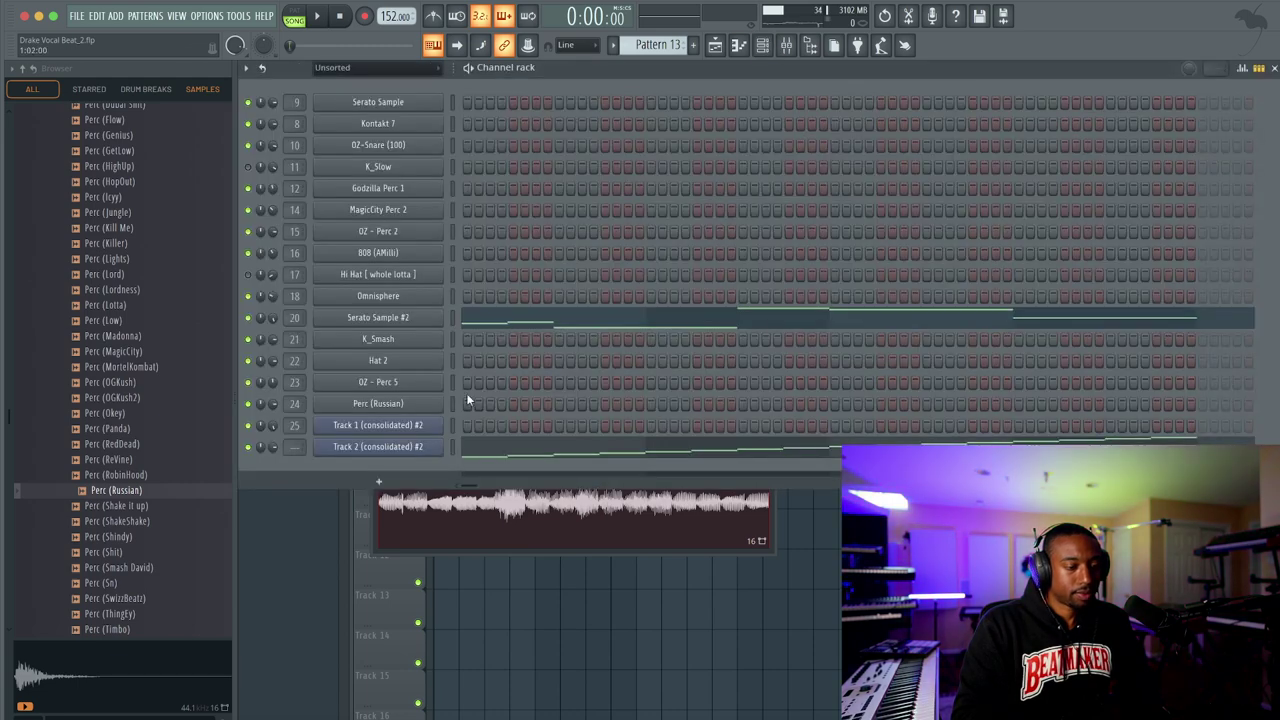
left_click(451, 447)
left_click(658, 44)
left_click(734, 47)
key("super+v")
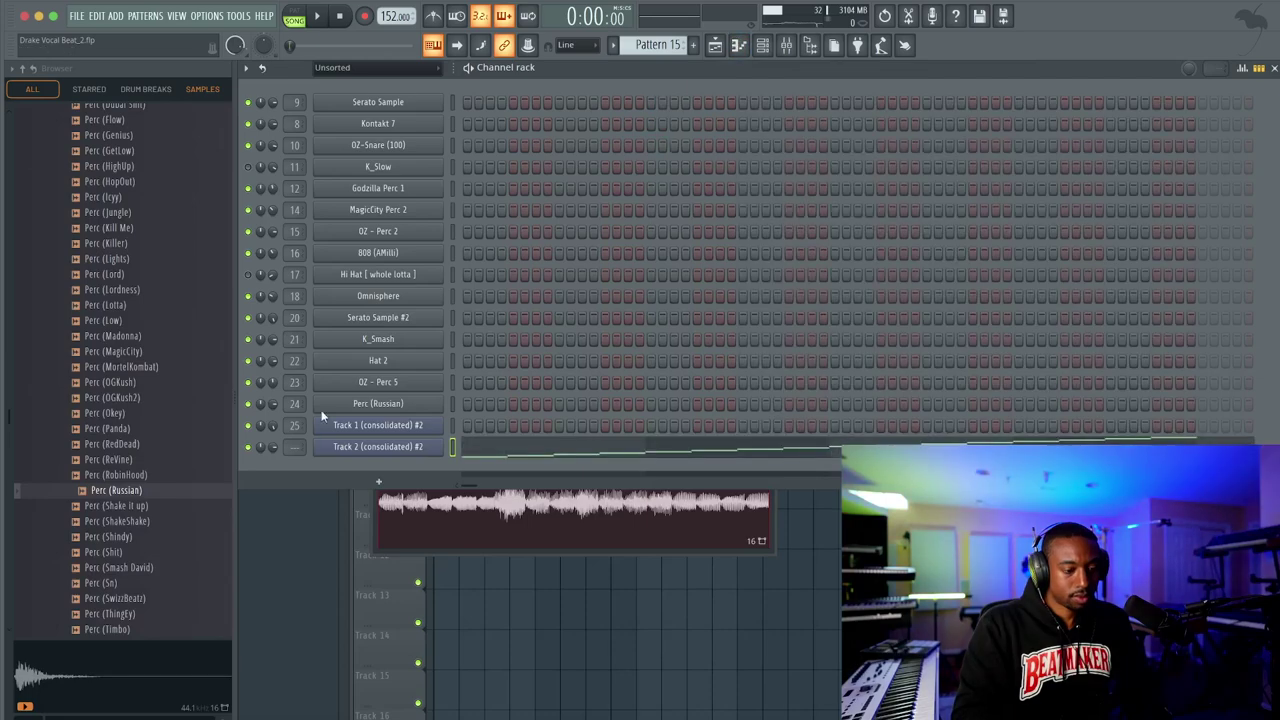
Remove the consolidated audio clip from Track 2 and place Pattern 15 at bars 1 and 5 on Track 3
key("F5")
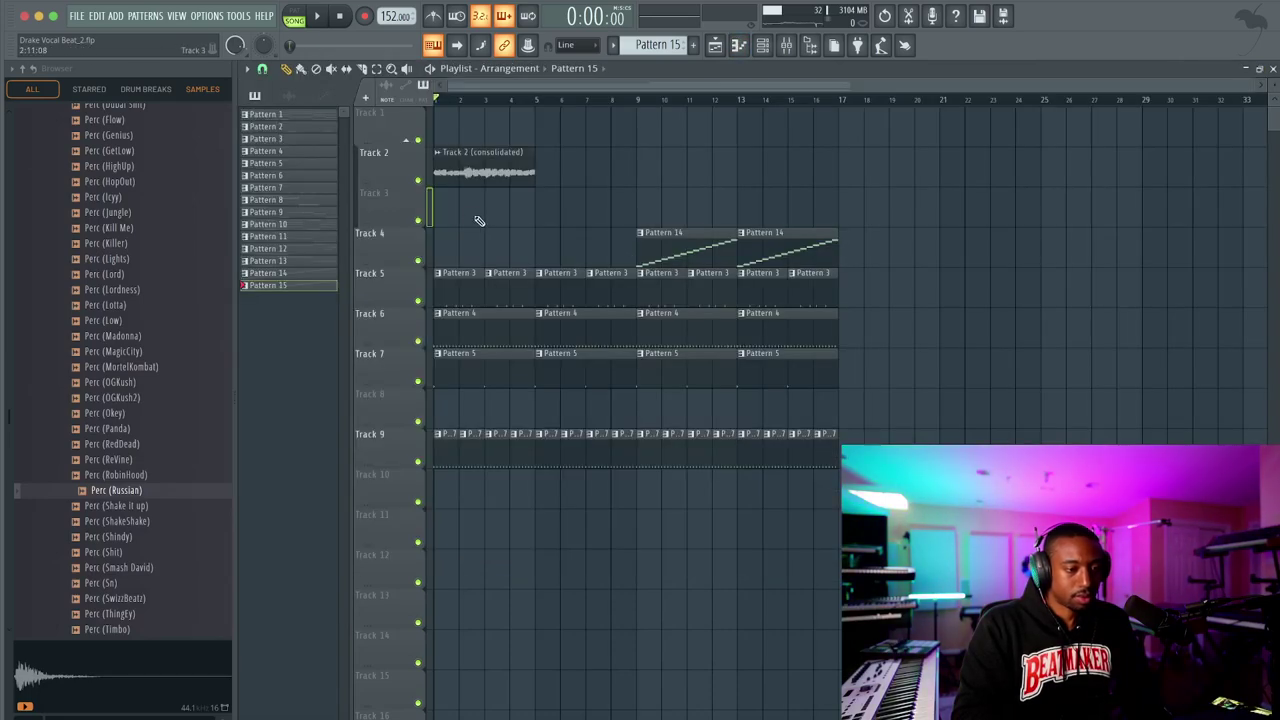
key("space")
left_click_drag(535, 206, 636, 206)
Examine the new slicer's mixer track against the Track 1 (consolidated) #2 track and Pattern 15's slice notes during playback
left_click(788, 46)
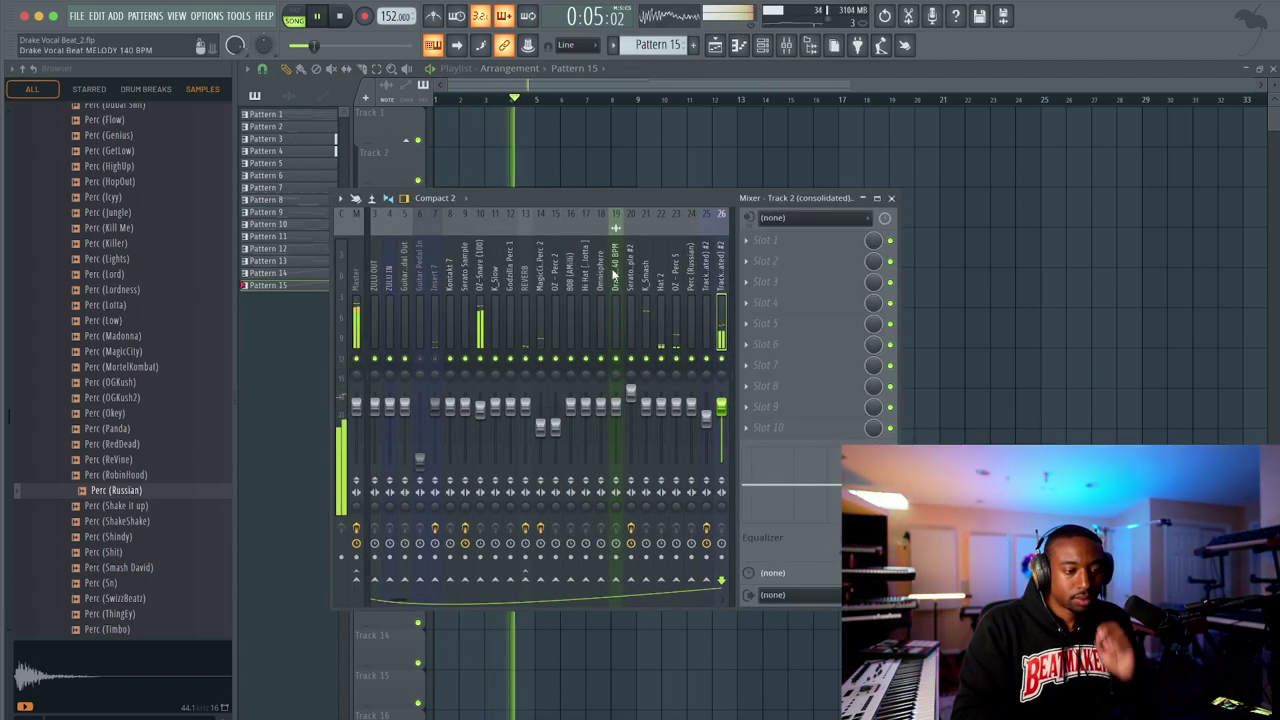
scroll(614, 272, "down", 2)
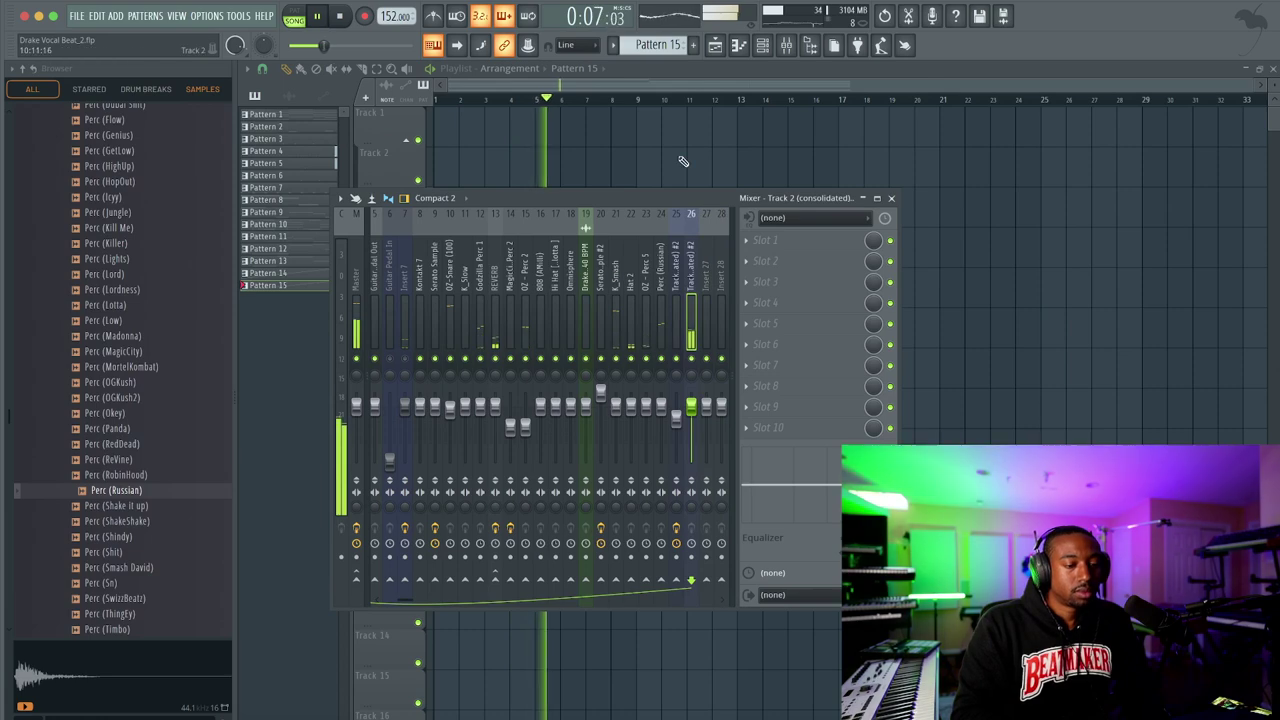
key("F9")
double_click(553, 210)
scroll(531, 220, "down", 1)
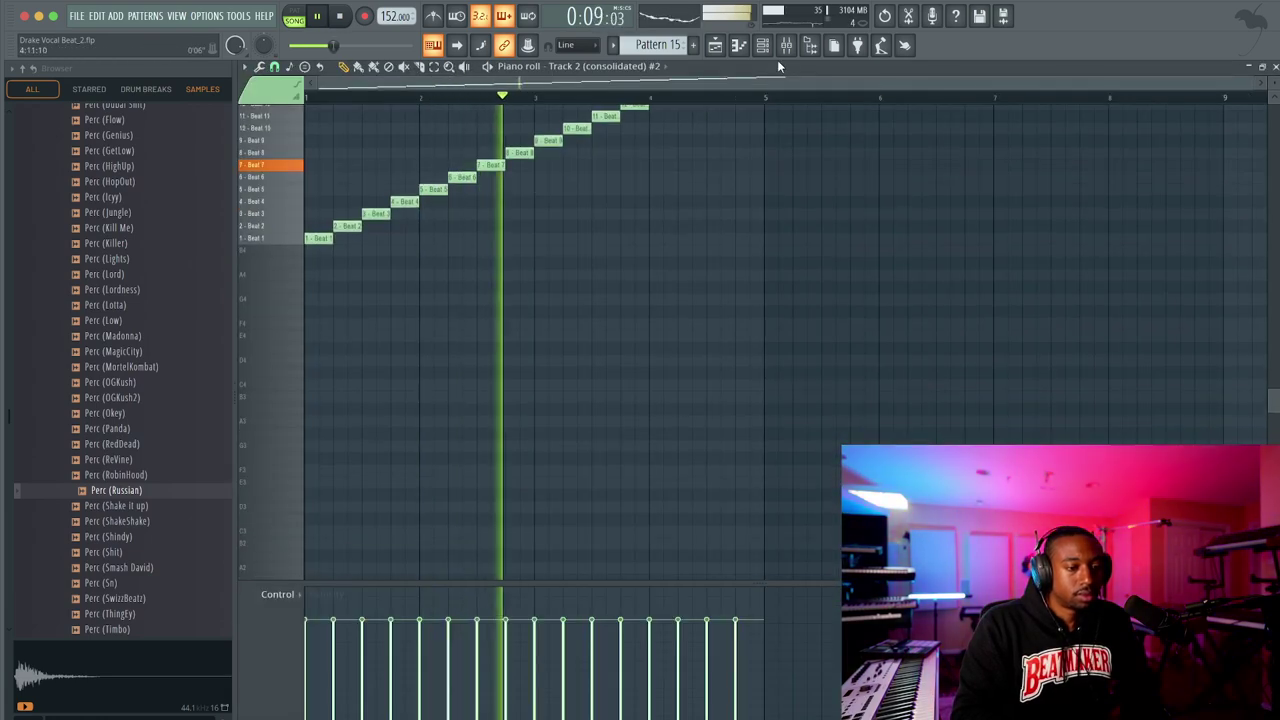
key("F9")
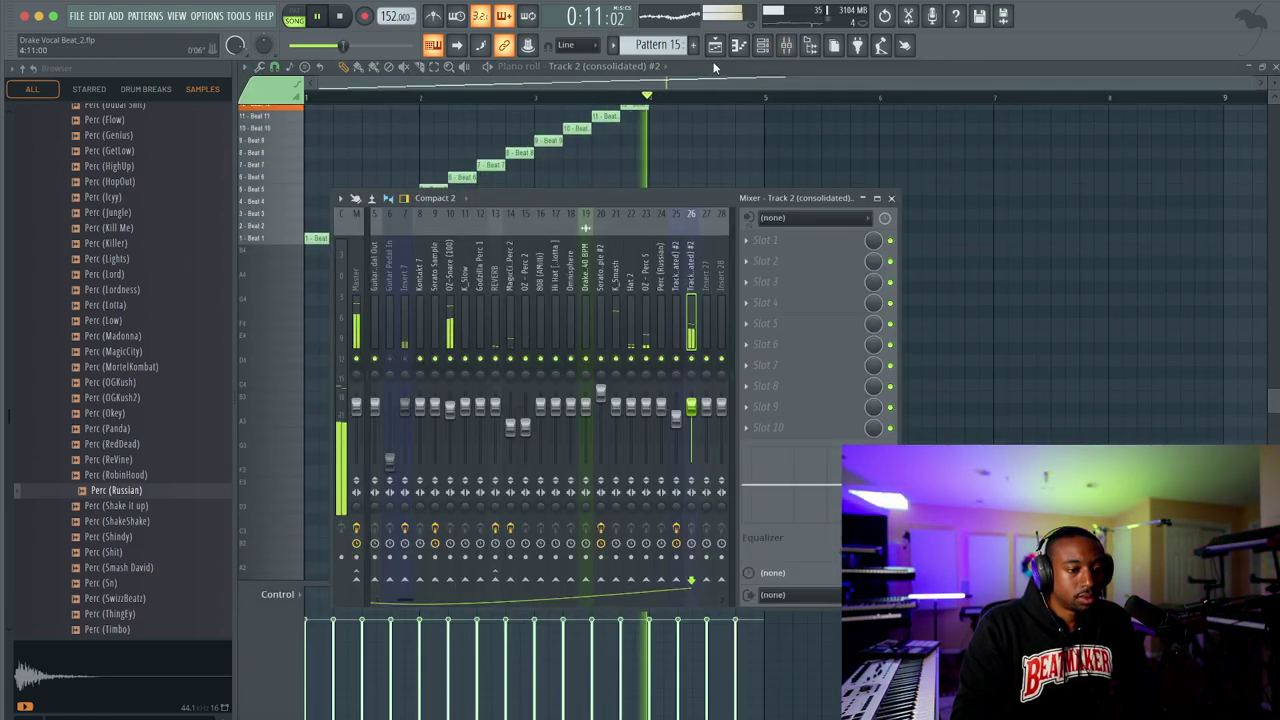
left_click(715, 46)
left_click(789, 47)
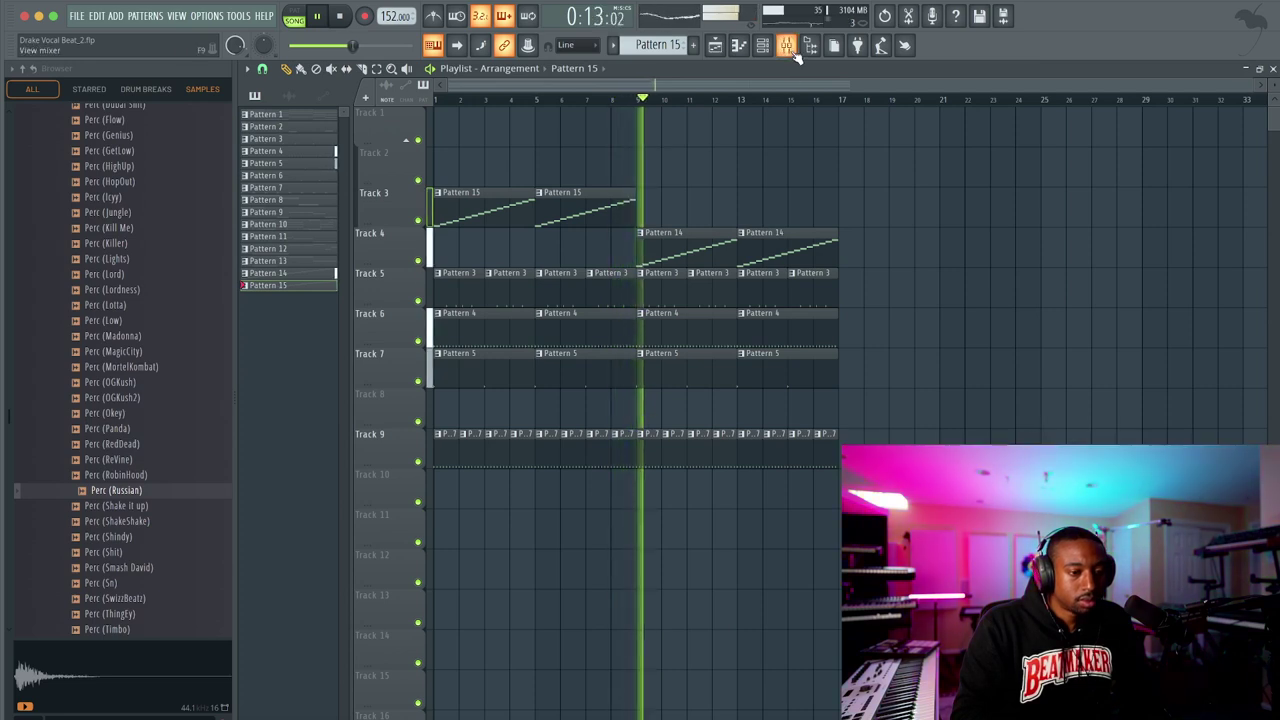
left_click(690, 280)
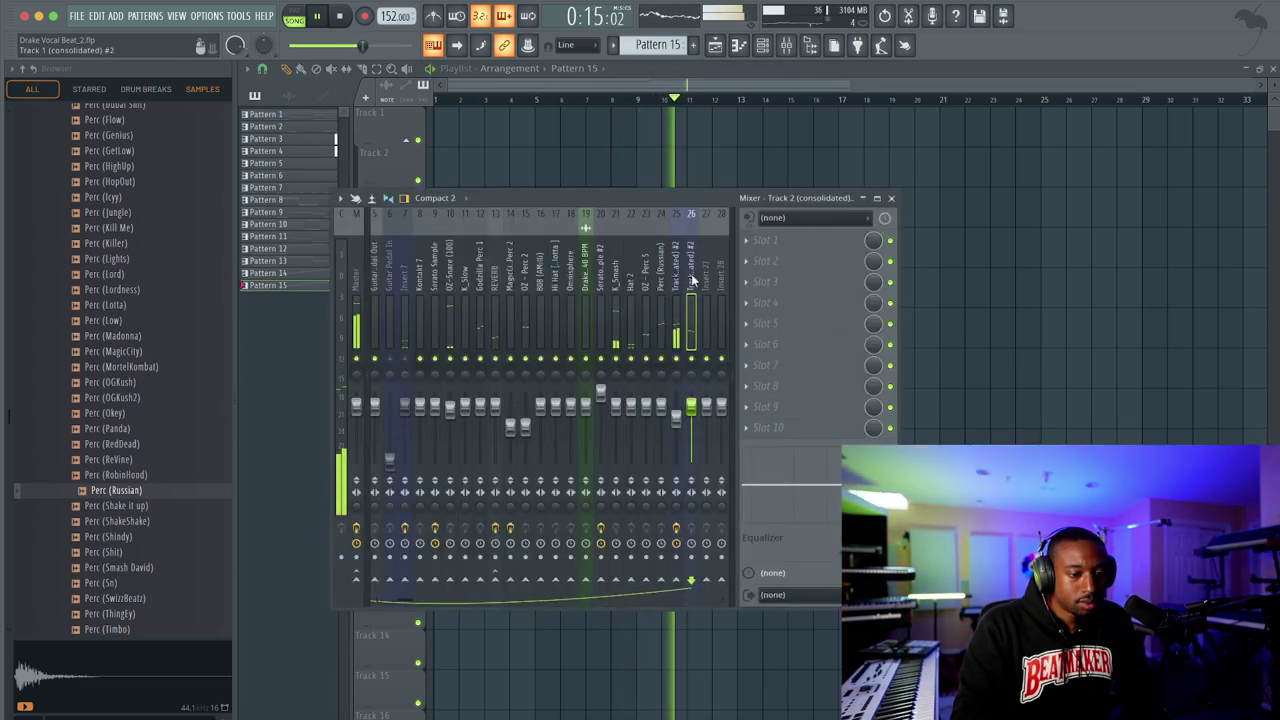
key("F9")
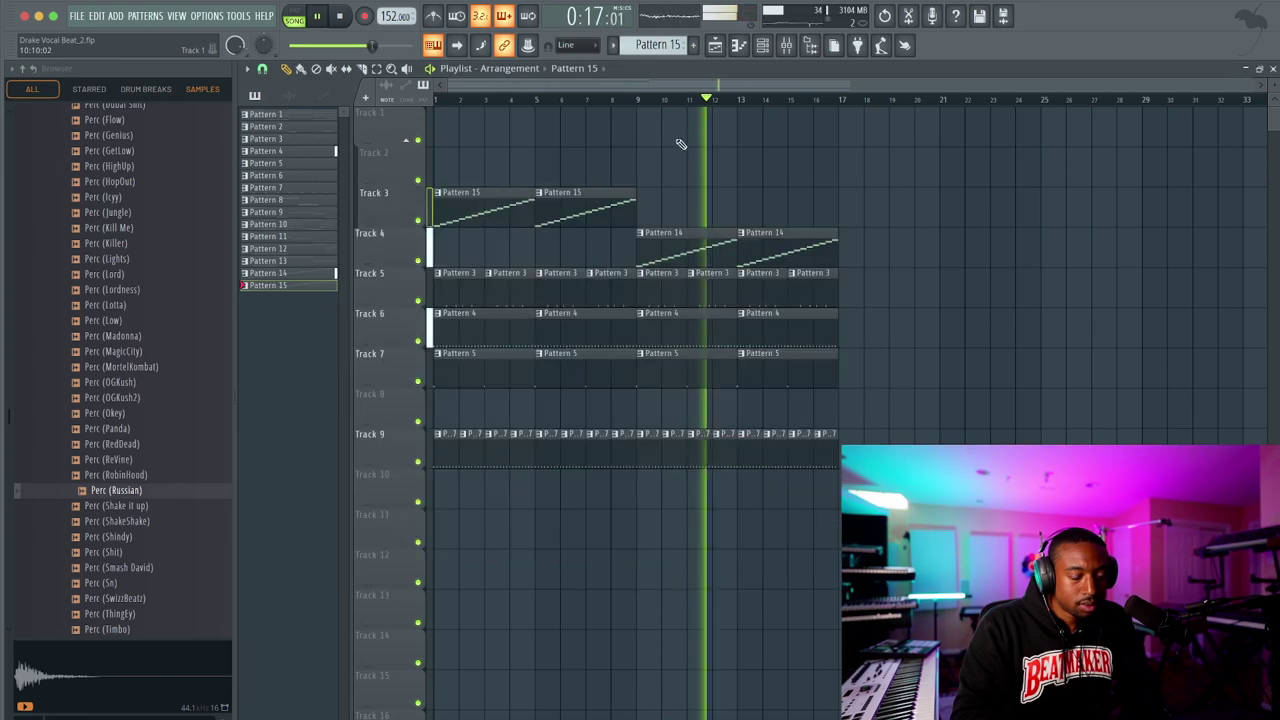
Route the Track 2 (consolidated) #2 slicer channel to mixer track 25, shared with Track 1 (consolidated) #2, and save the project
double_click(618, 203)
left_click(763, 47)
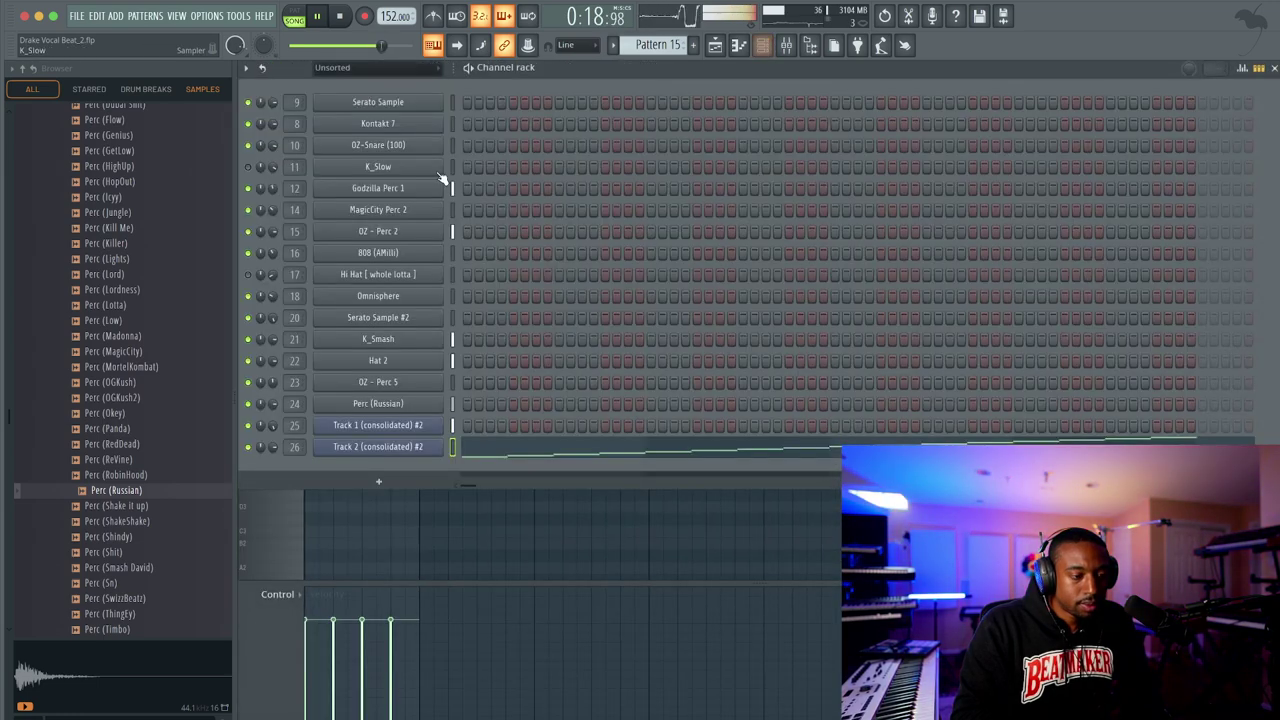
left_click(422, 447)
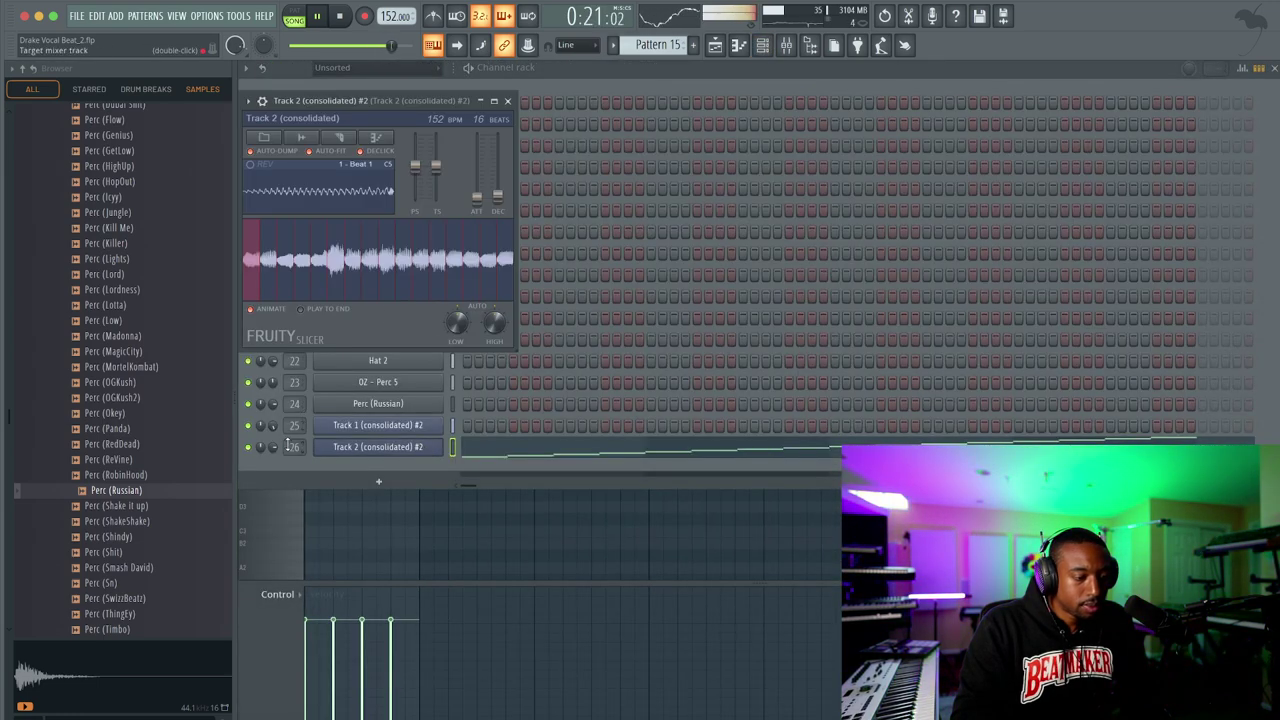
left_click_drag(286, 442, 286, 450)
right_click(423, 545)
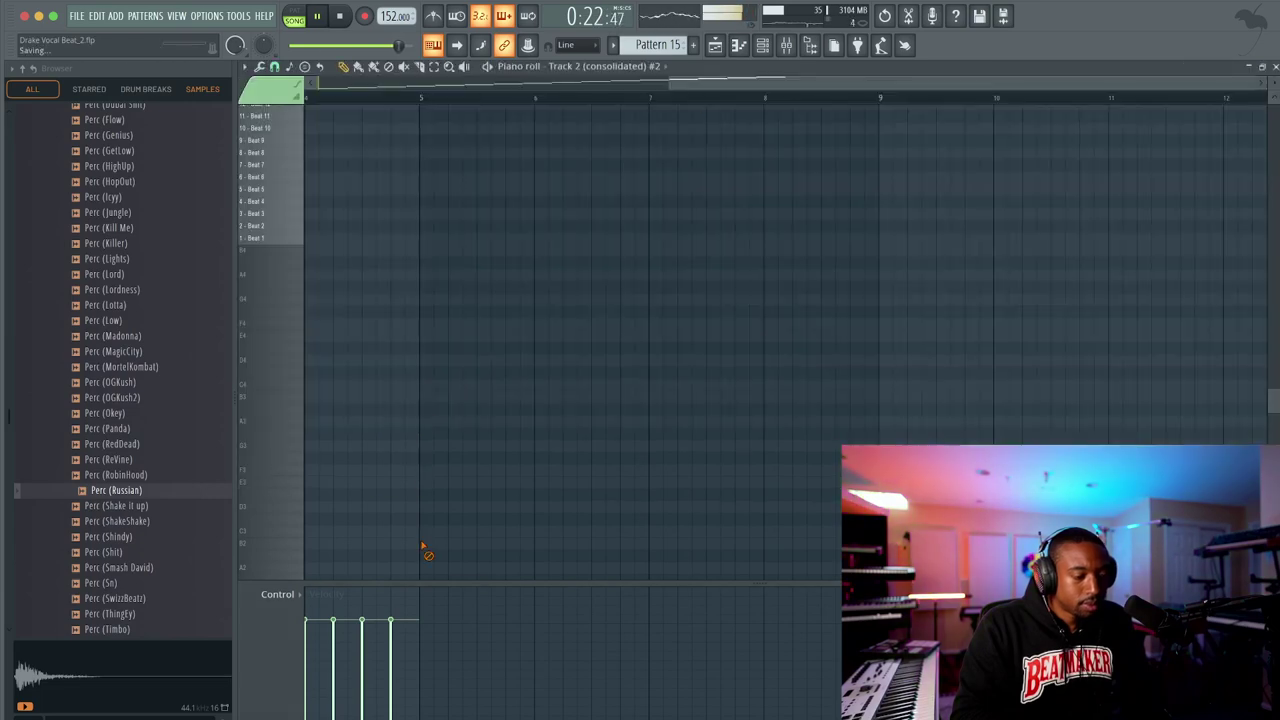
Check mixer track 25 and the routing of both slicer channels during playback, and return to the playlist
left_click(721, 48)
left_click(787, 46)
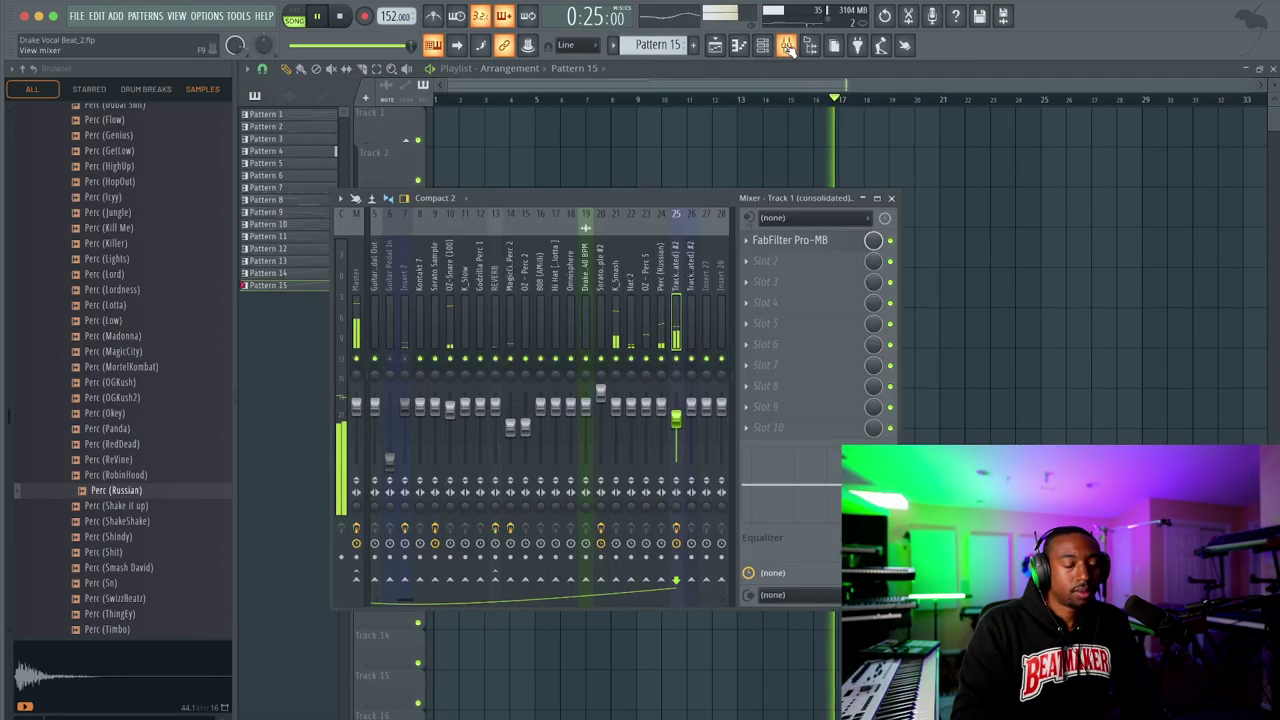
left_click(762, 46)
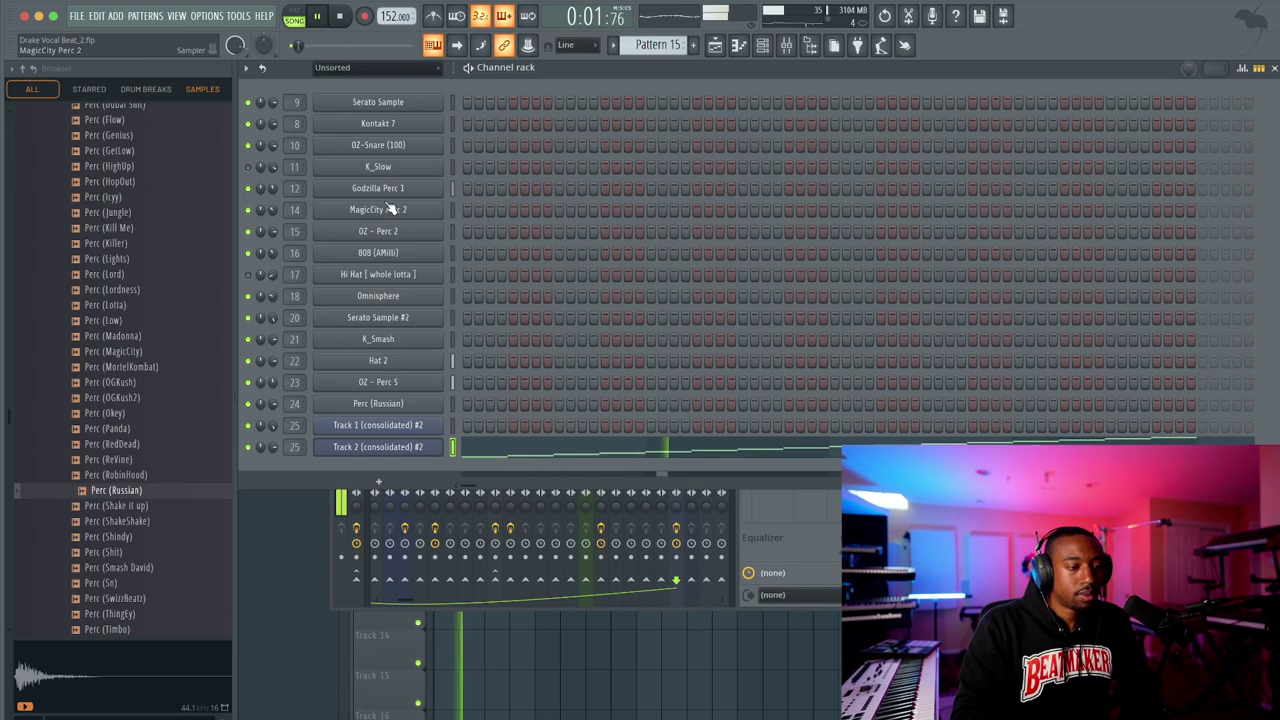
left_click(915, 514)
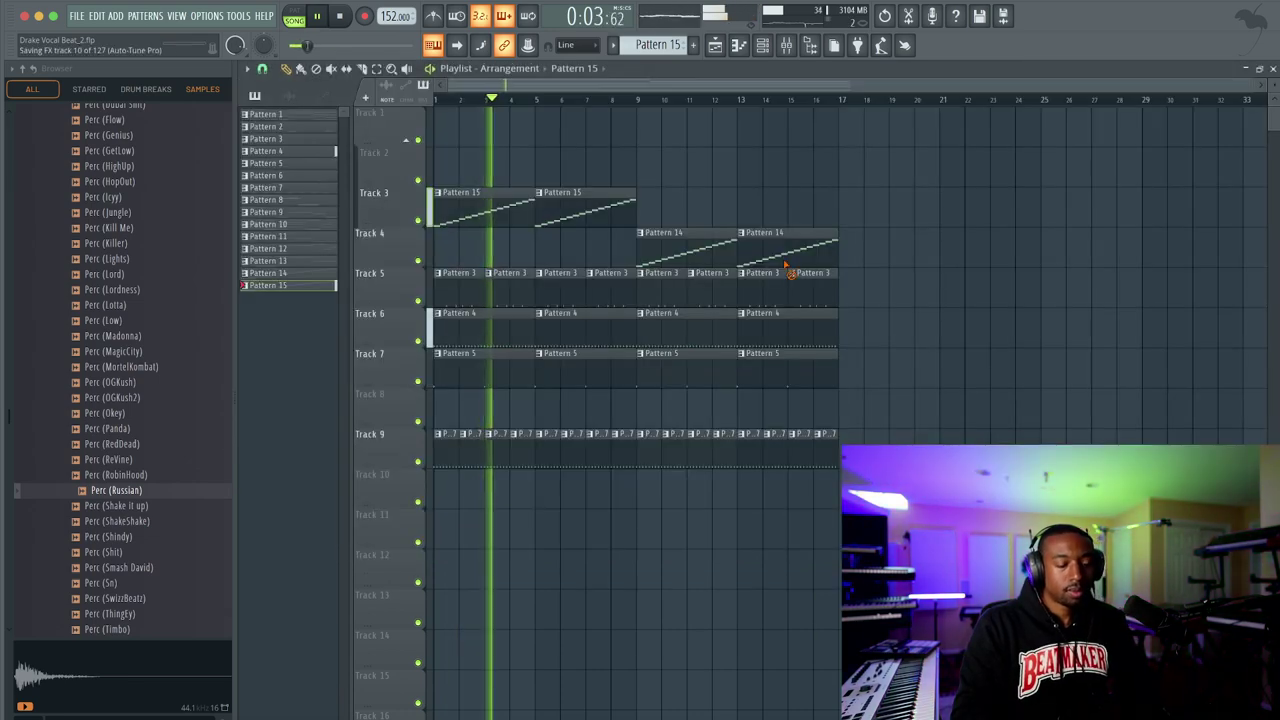
Load FabFilter Pro-C 2 into the third effect slot of the ANALOG OUT mixer track
left_click(785, 48)
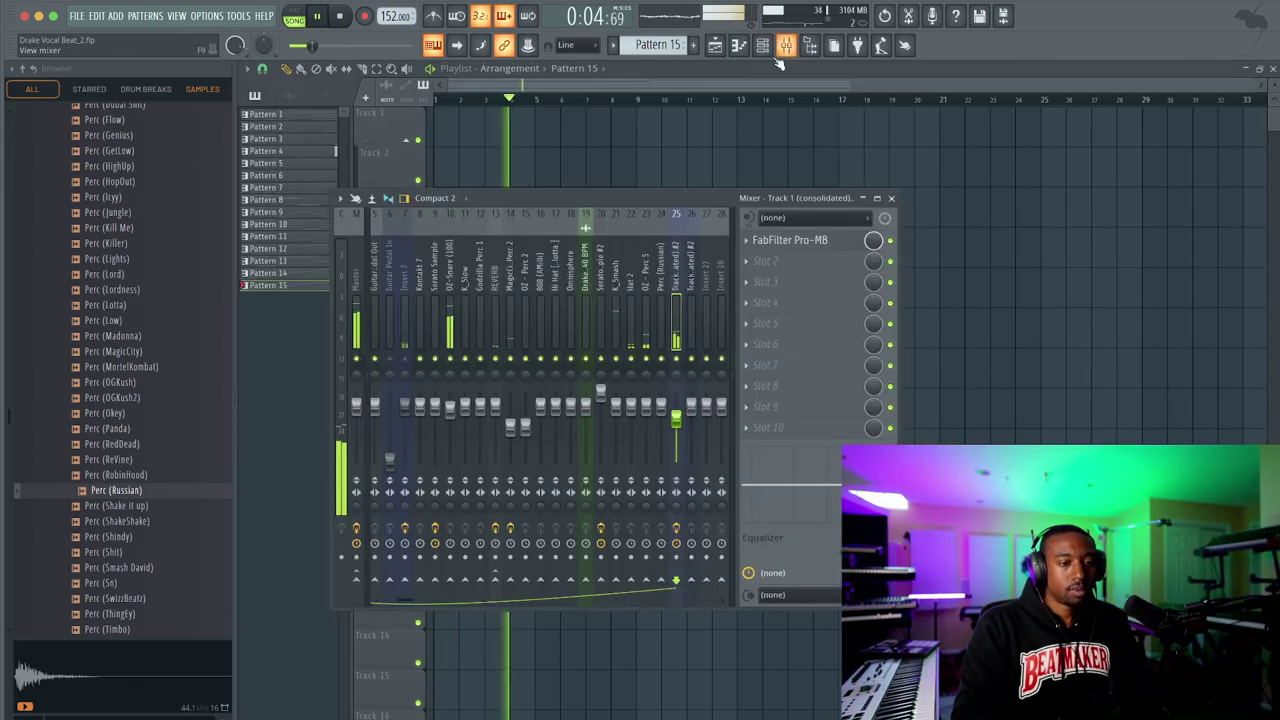
scroll(405, 285, "left", 4)
left_click(392, 281)
left_click(382, 281)
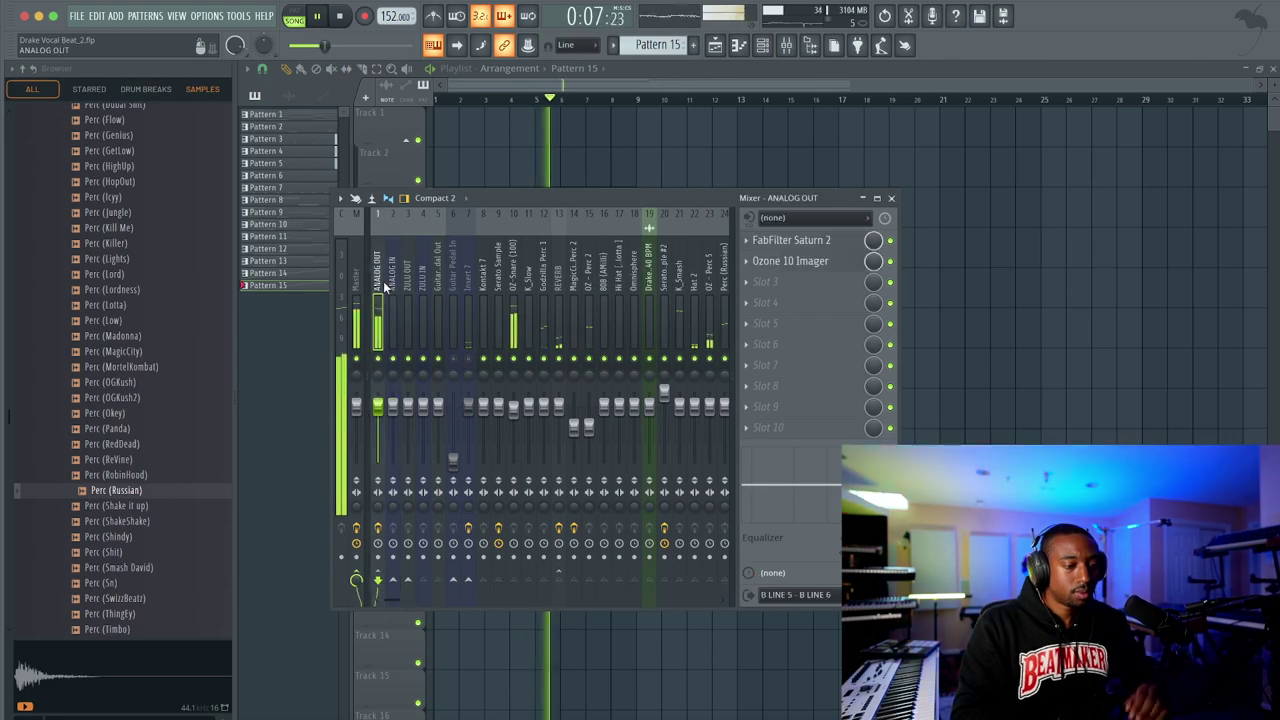
left_click(777, 280)
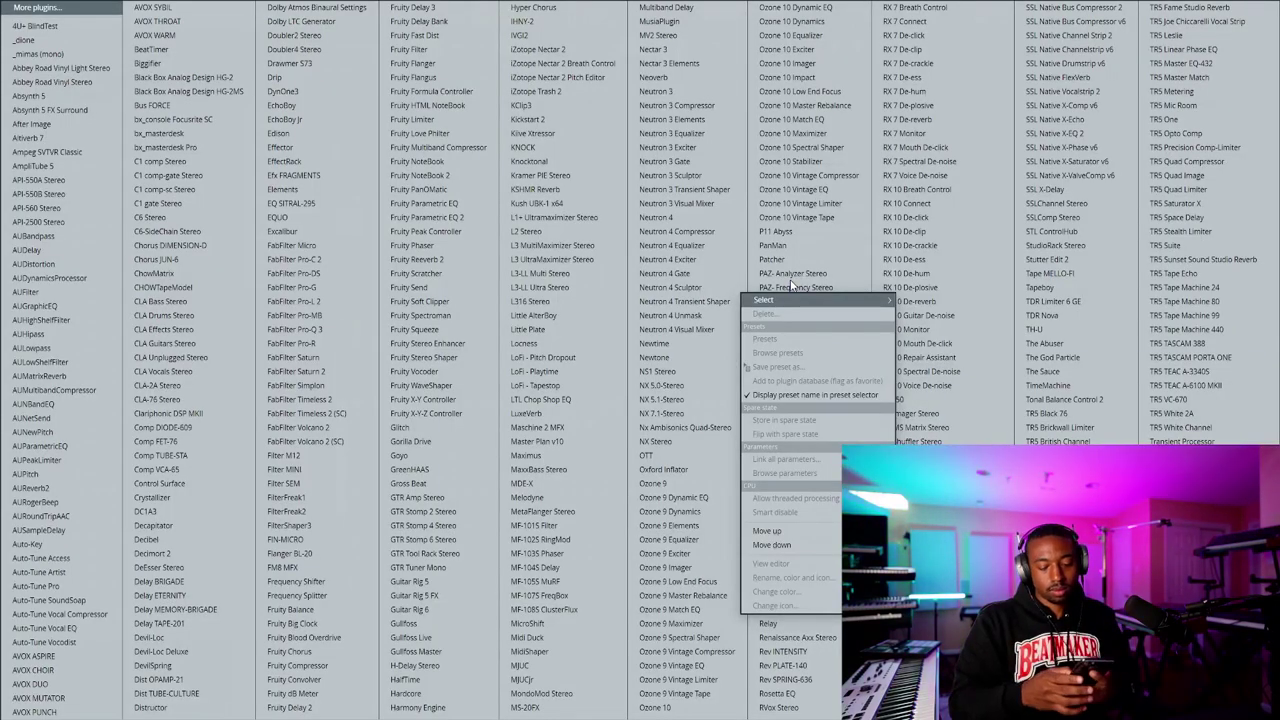
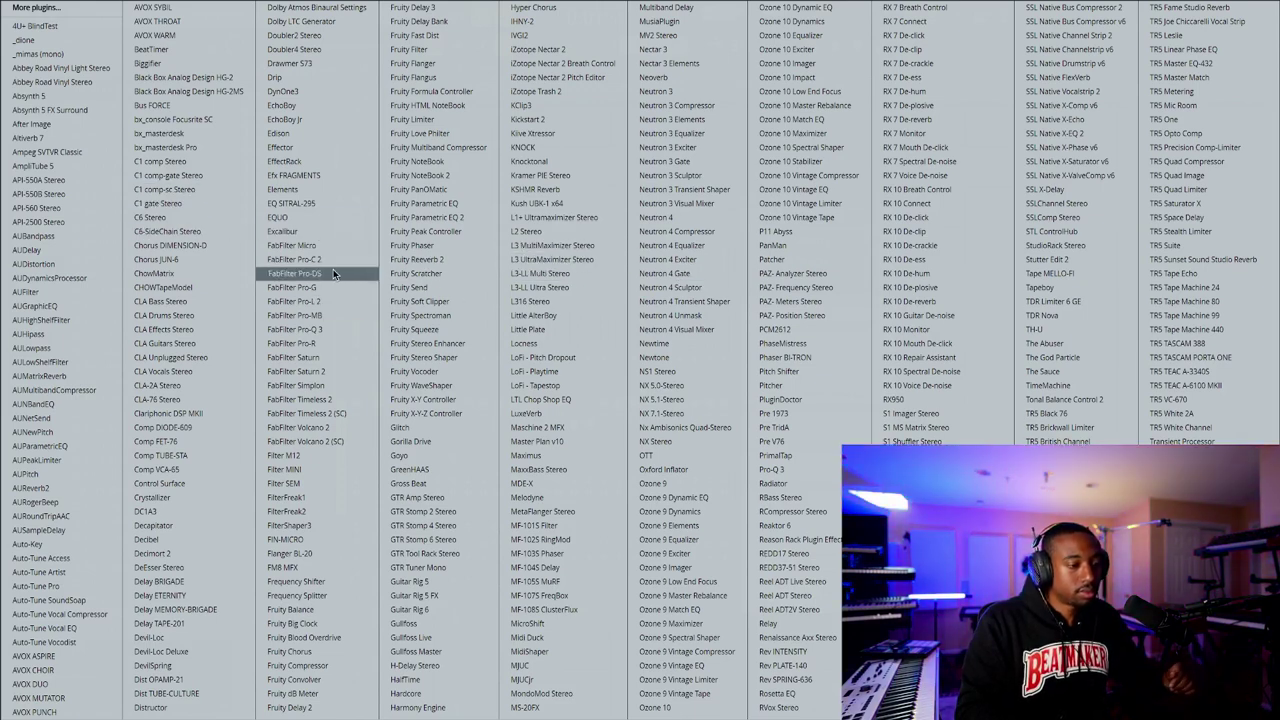
left_click(367, 261)
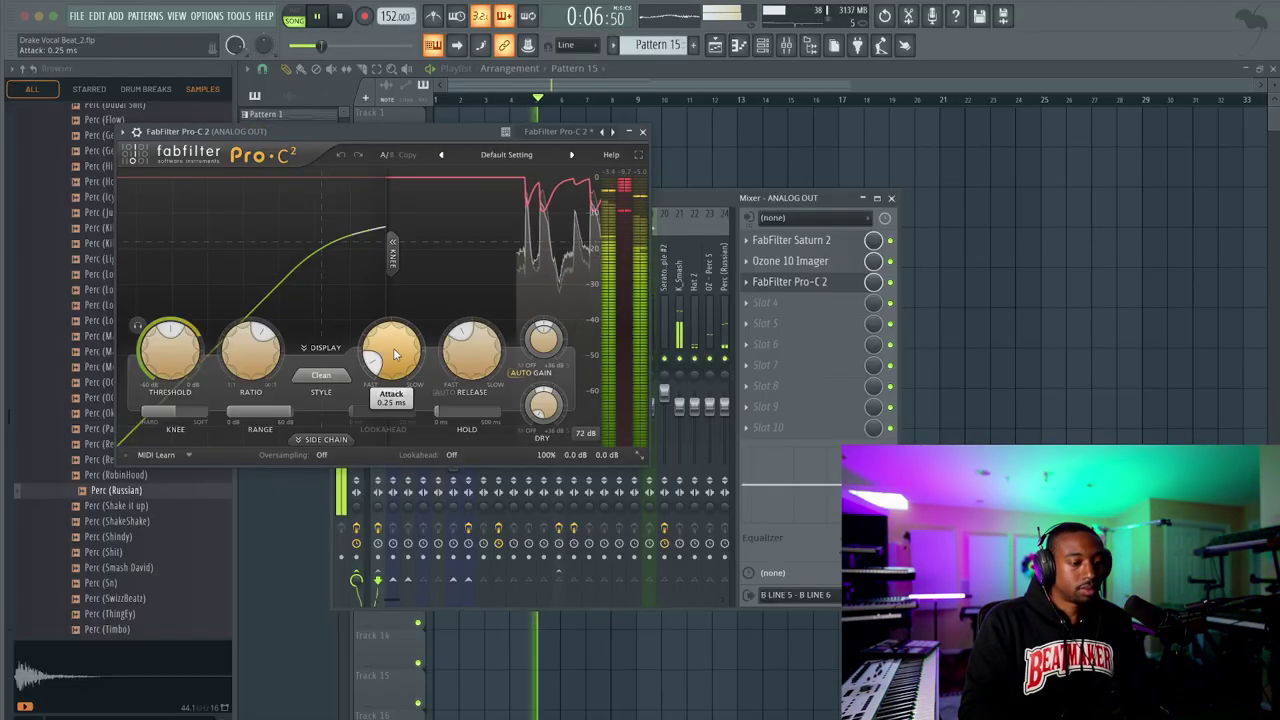
Set the Pro-C 2 release to 400 ms, raise the threshold to about -5.8 dB and increase the ratio
double_click(464, 350)
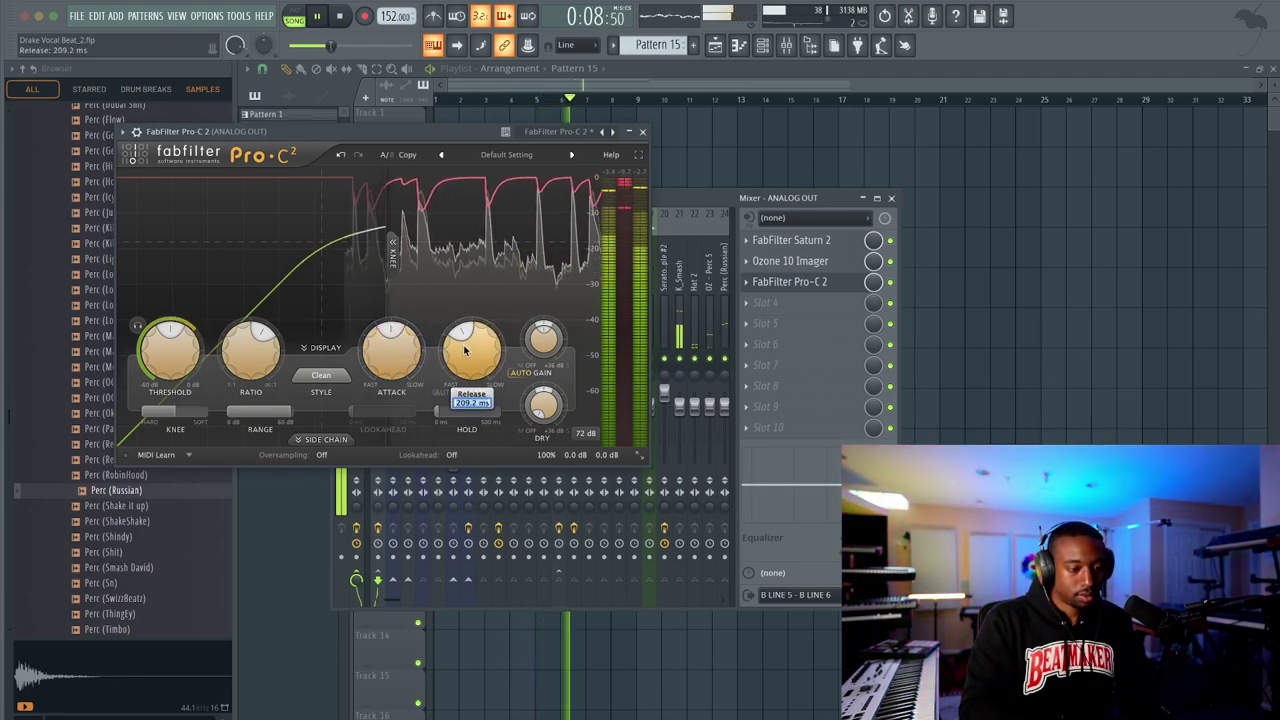
type("400")
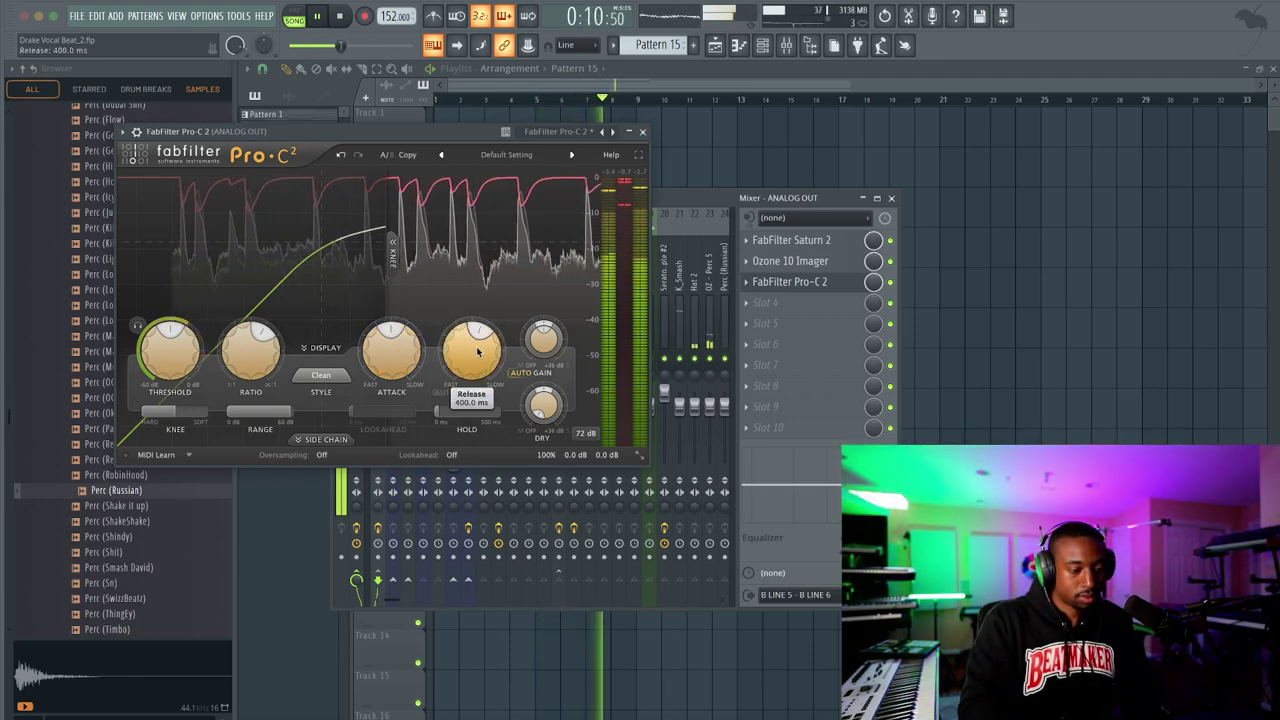
key("Return")
mouse_move(170, 350)
left_mouse_down()
mouse_move(163, 286)
mouse_move(181, 330)
left_mouse_up()
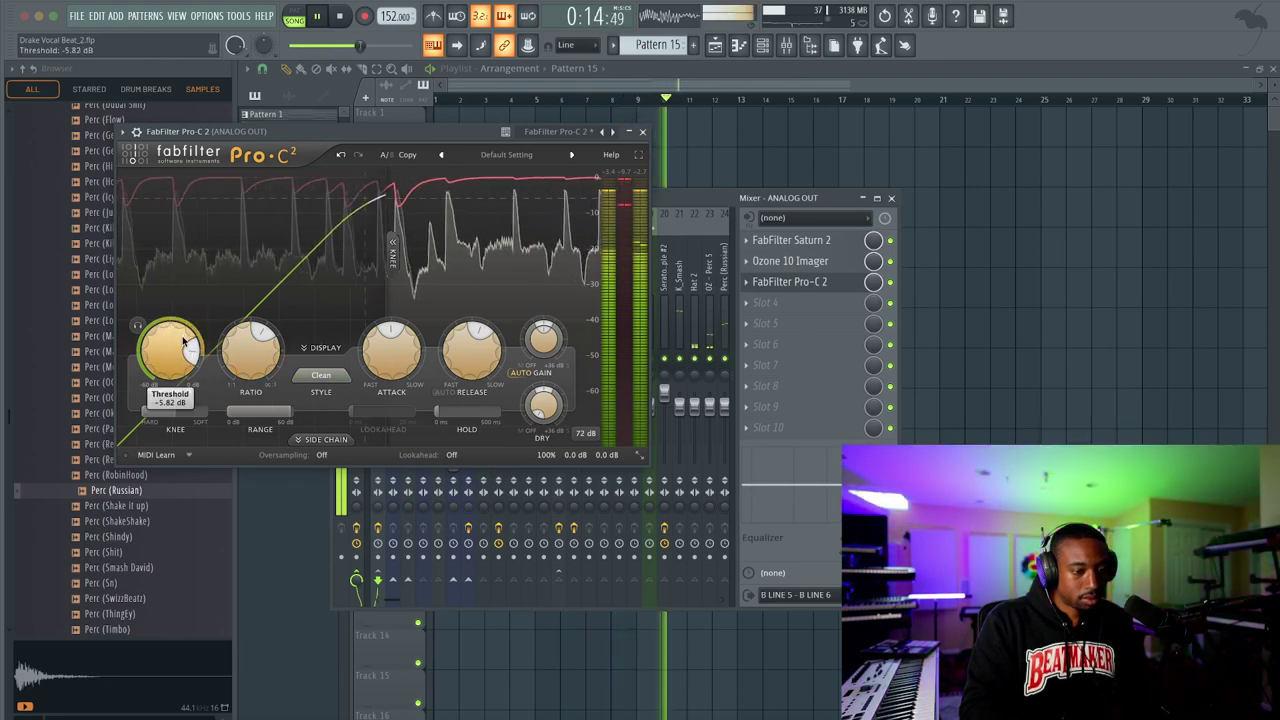
left_click_drag(252, 352, 267, 338)
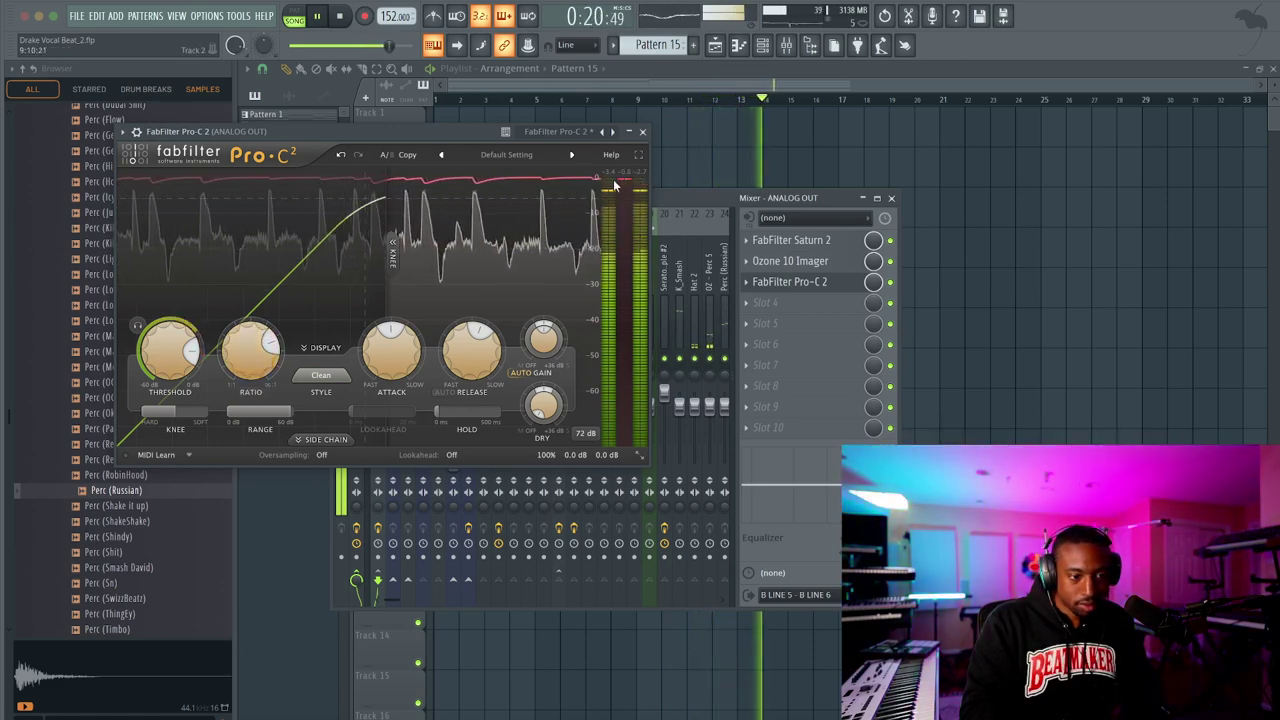
left_click(643, 132)
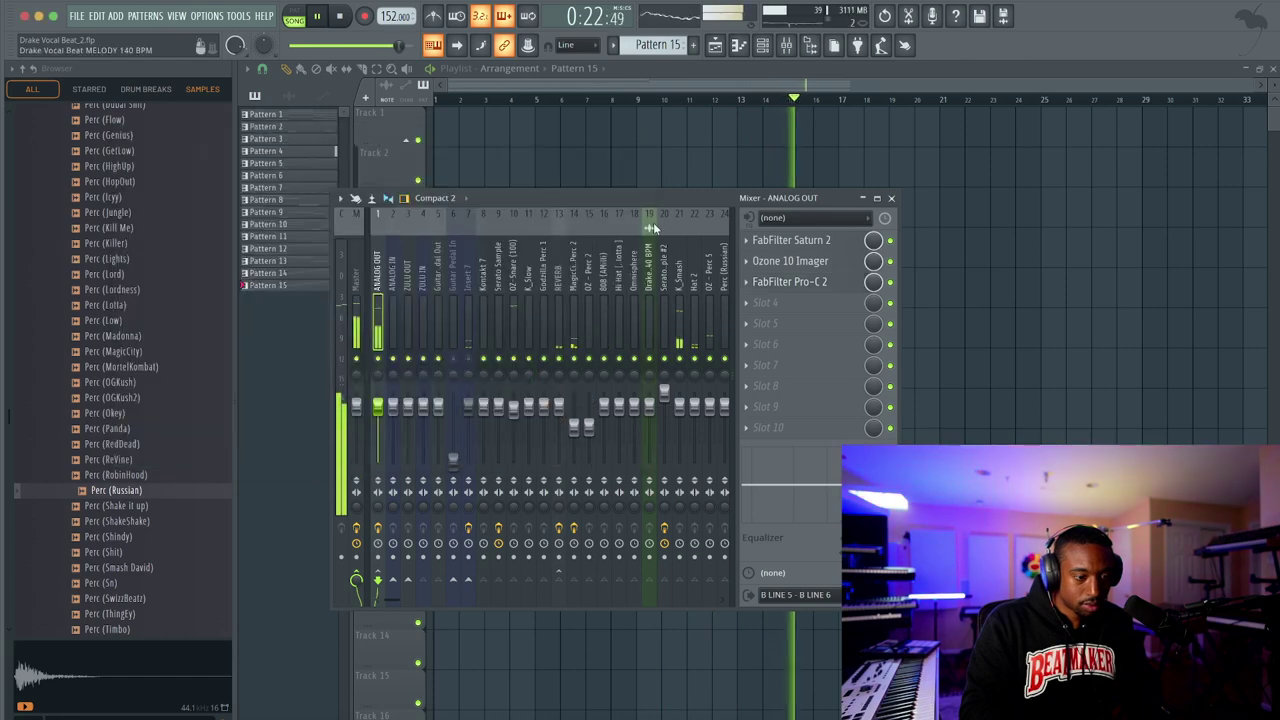
Load FabFilter Pro-Q 3 into the fourth effect slot of the ANALOG OUT track and close its window
left_click(783, 302)
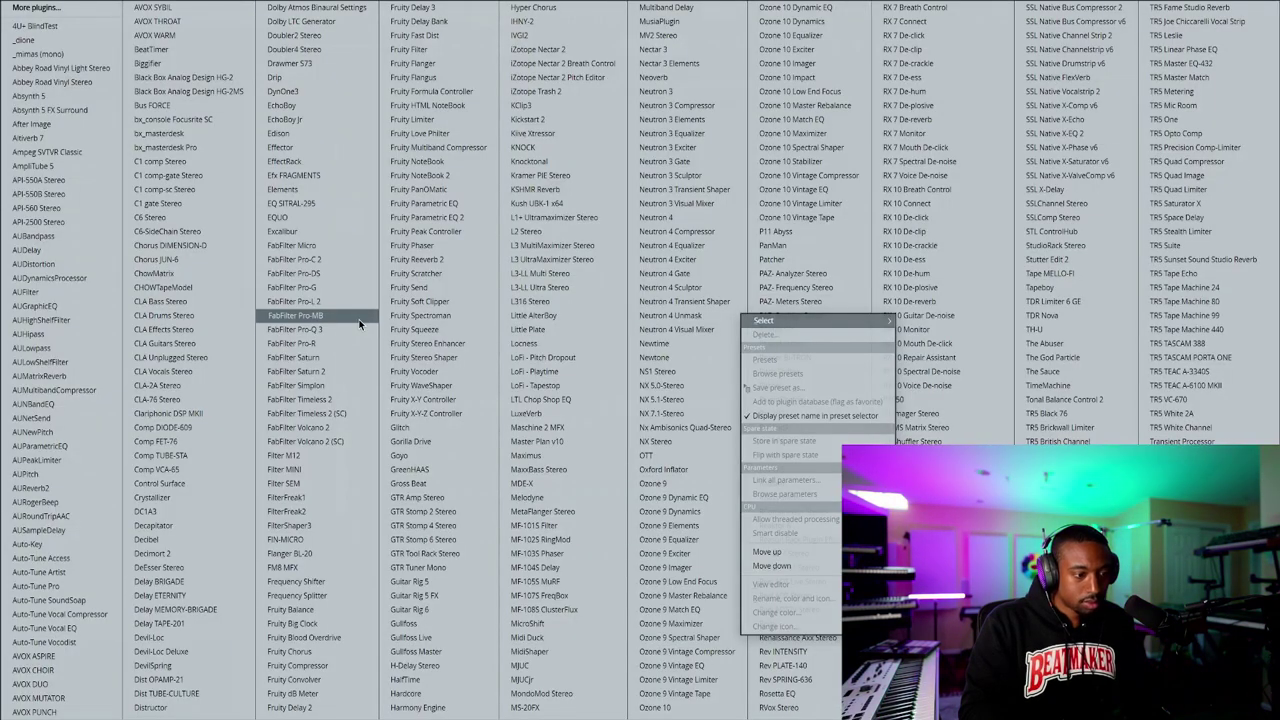
left_click(358, 331)
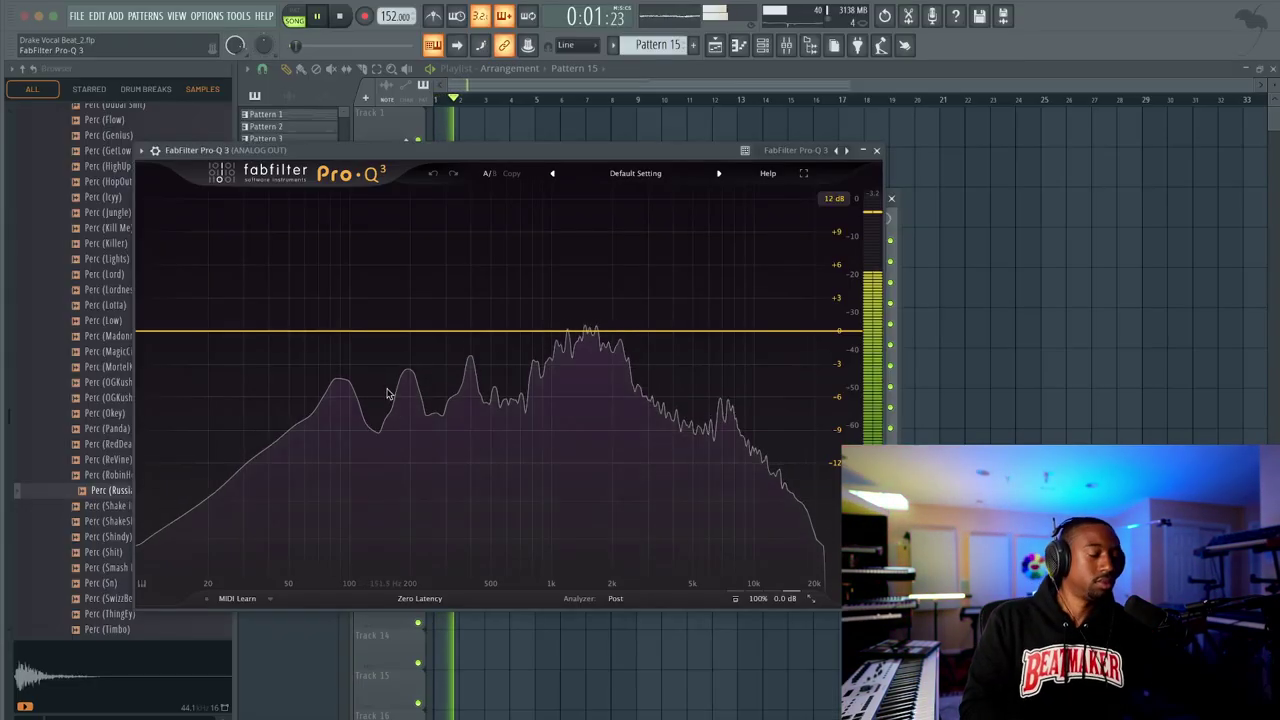
left_click(876, 150)
Load FabFilter Pro-DS on the OZ-Snare (100) mixer track, using Allround mode and a detection band from 2 kHz to about 3.35 kHz
left_click(515, 295)
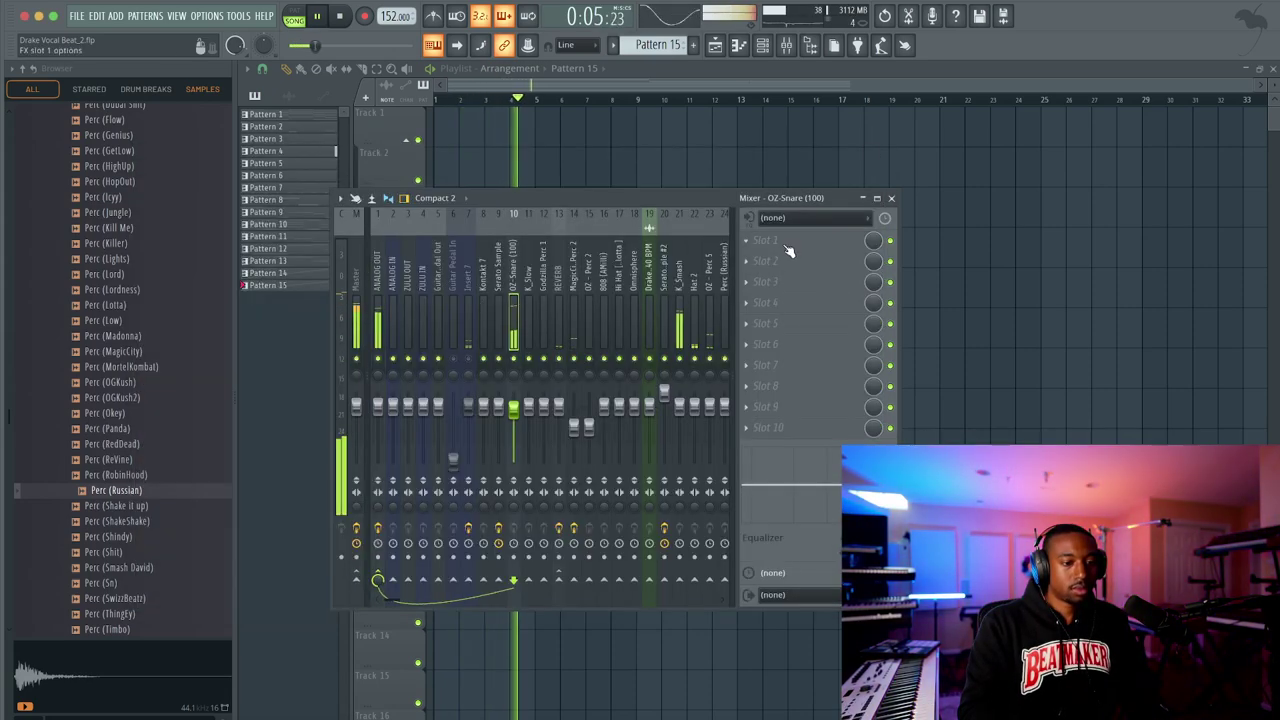
left_click(781, 243)
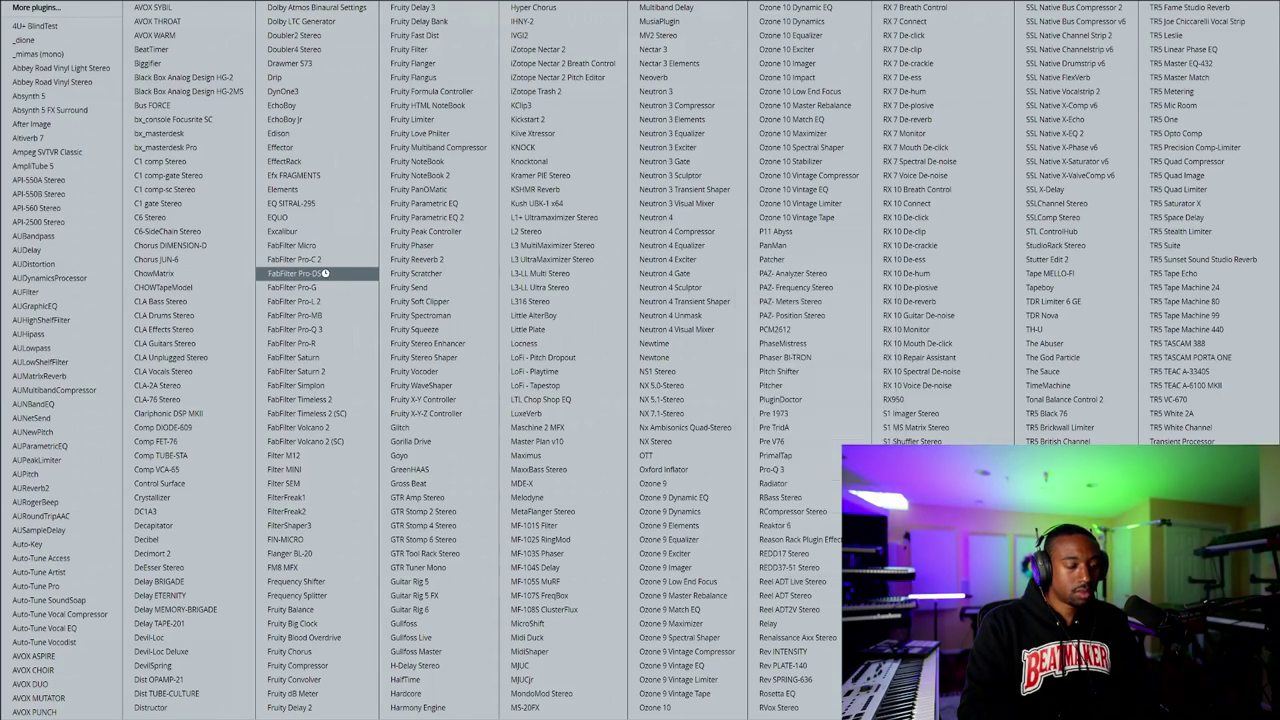
left_click(325, 275)
left_click(231, 413)
left_click_drag(247, 391, 163, 391)
left_click(423, 350)
left_click(216, 411)
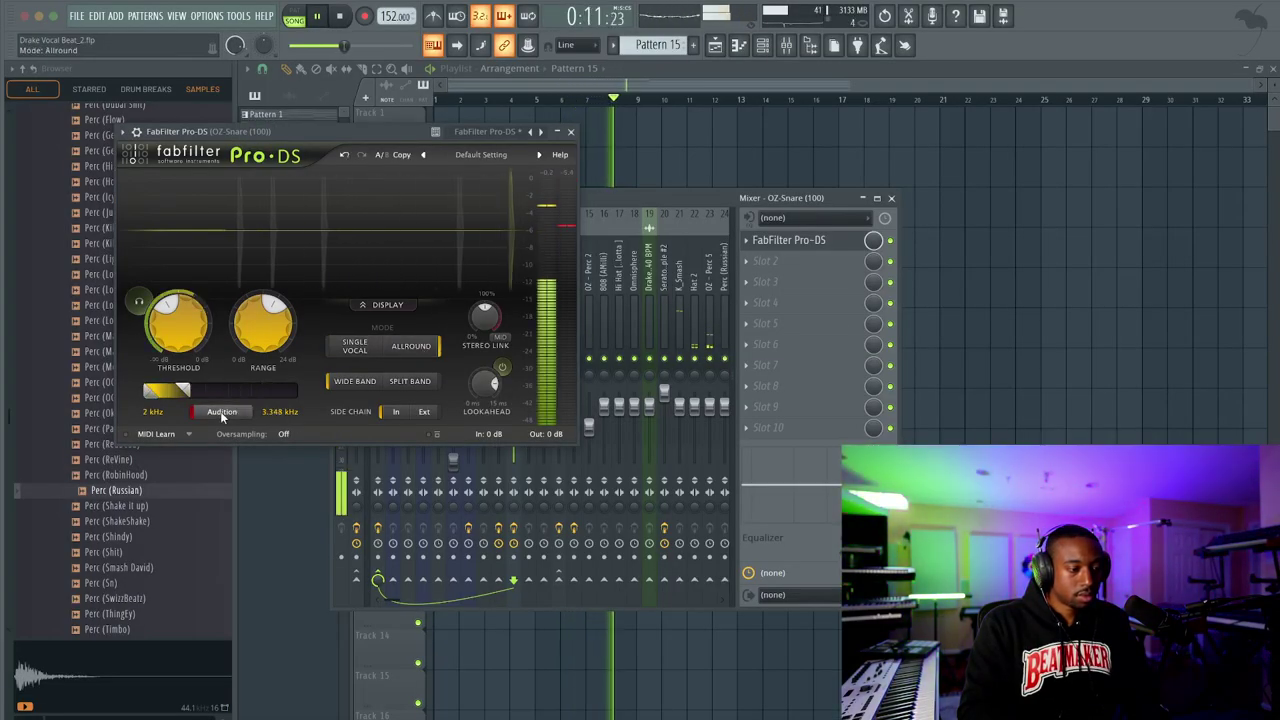
Adjust the range and raise the threshold of the snare's Pro-DS, and close the plugin
left_click(276, 340)
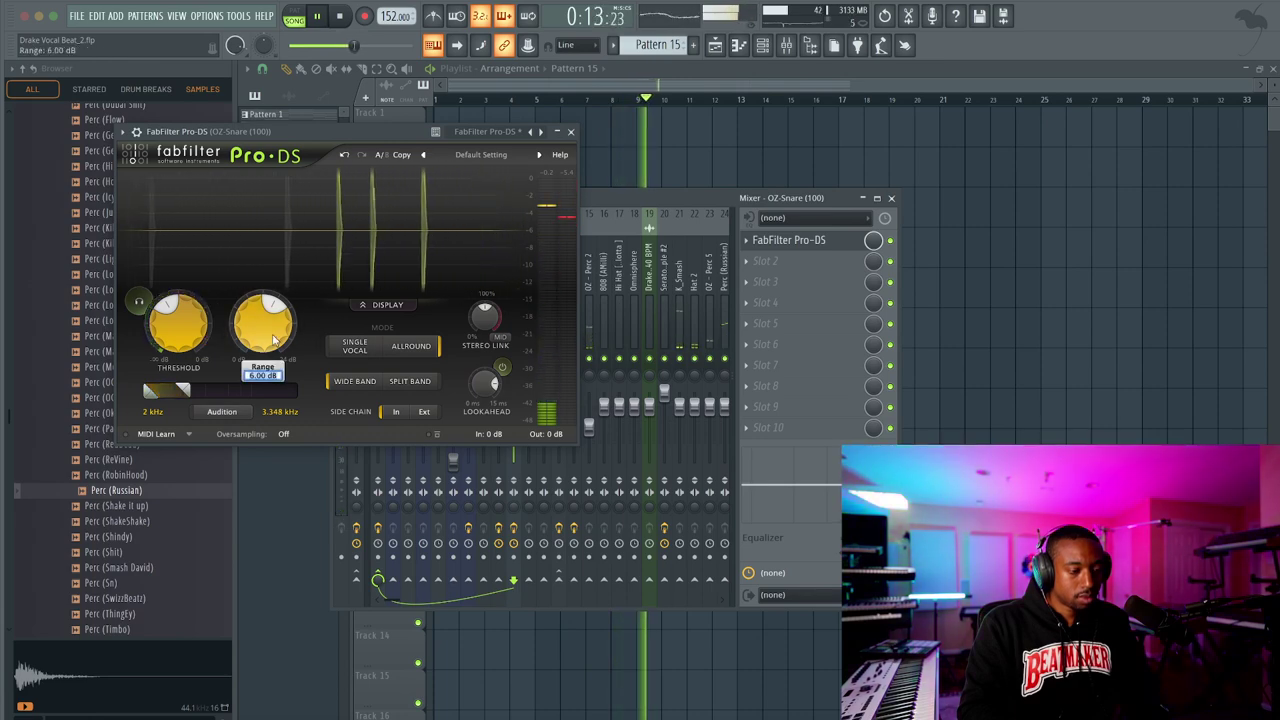
mouse_move(185, 332)
left_mouse_down()
mouse_move(186, 276)
mouse_move(184, 329)
left_mouse_up()
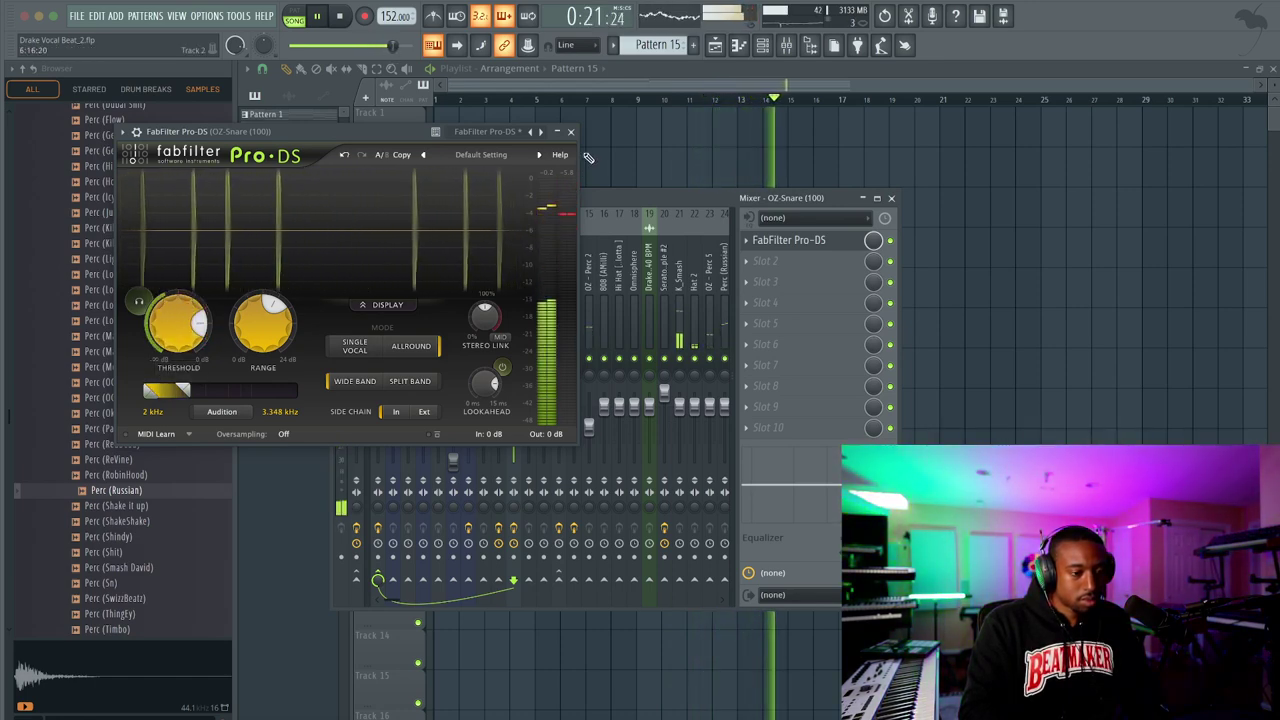
left_click(570, 131)
Add a bell band at about 1369 Hz in ANALOG OUT's Pro-Q 3, with a dynamic range of about -1.66 dB
left_click(382, 309)
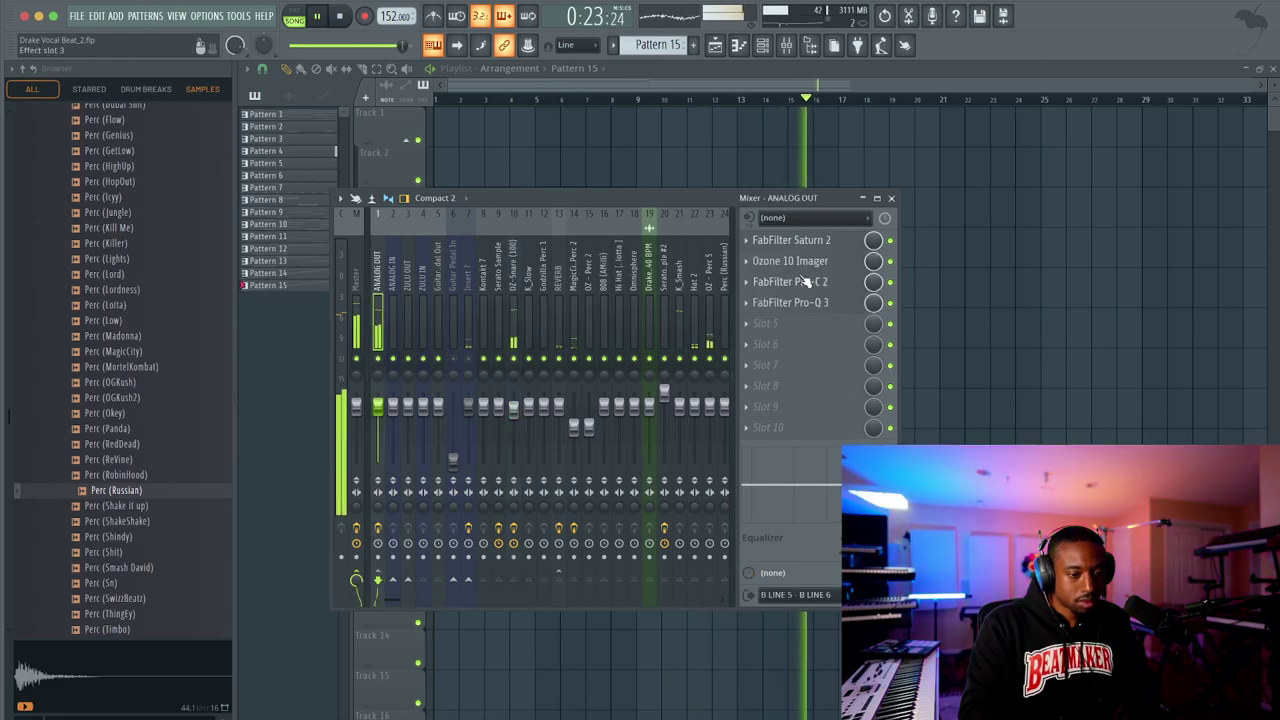
right_click(1000, 281)
left_click(792, 48)
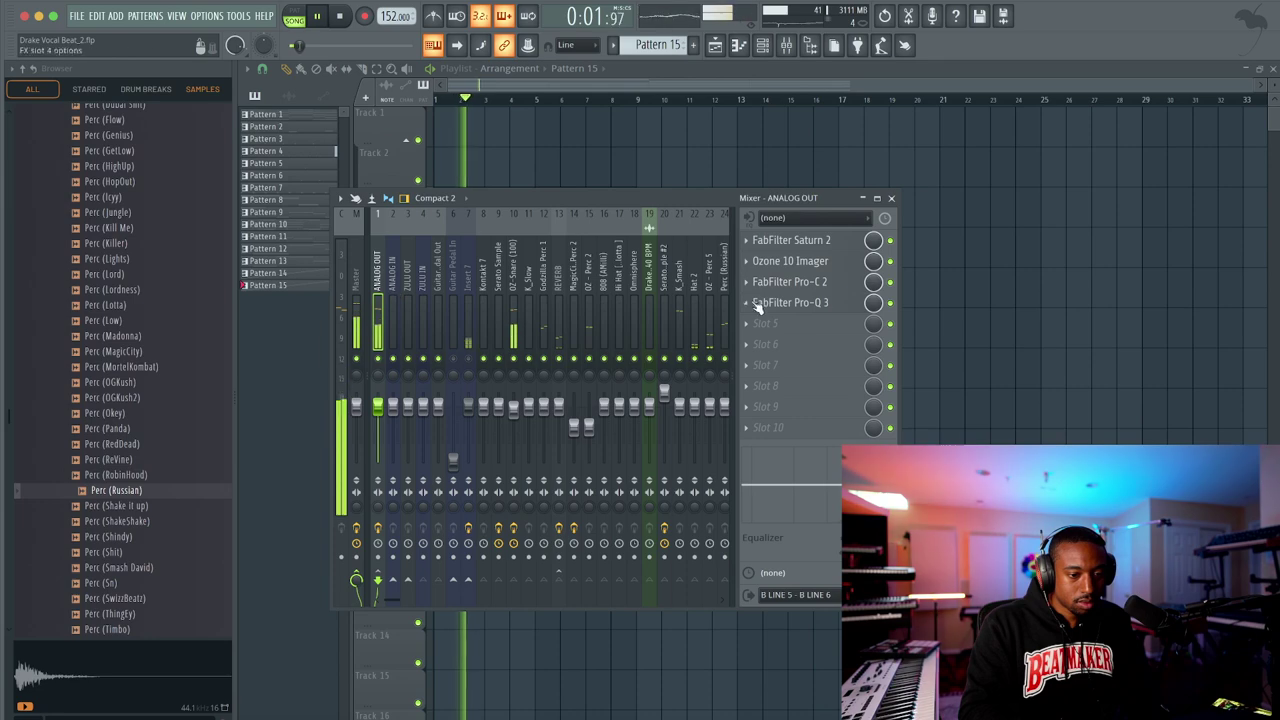
left_click(786, 305)
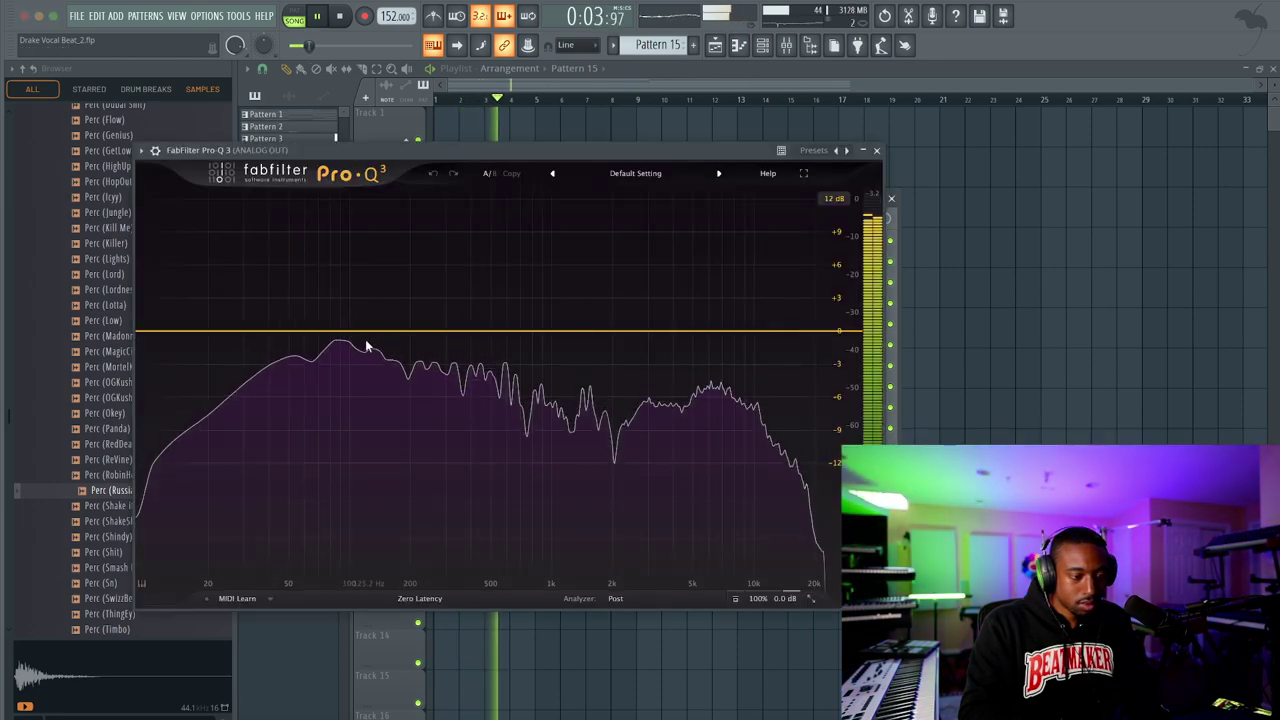
double_click(578, 331)
left_click_drag(558, 518, 545, 538)
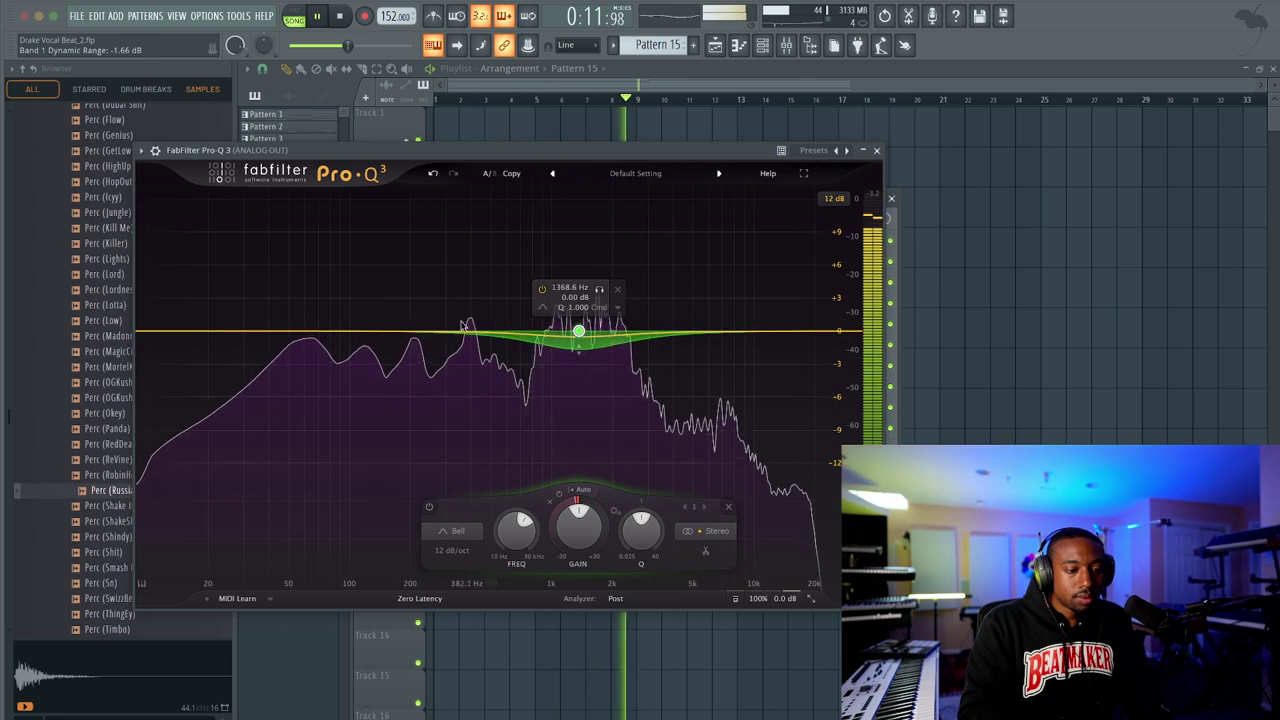
Add a high shelf at about 5073 Hz with a gain of about +1.42 dB, and close the equalizer
left_click(694, 331)
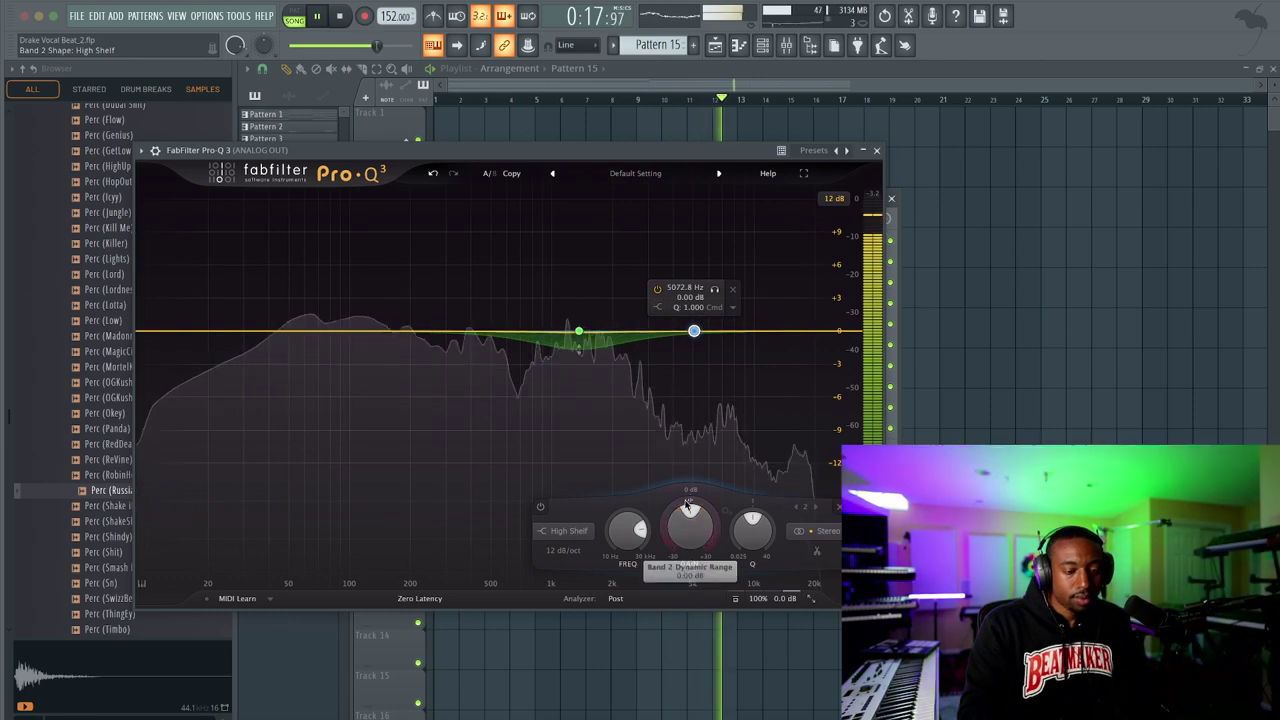
left_click_drag(687, 500, 687, 515)
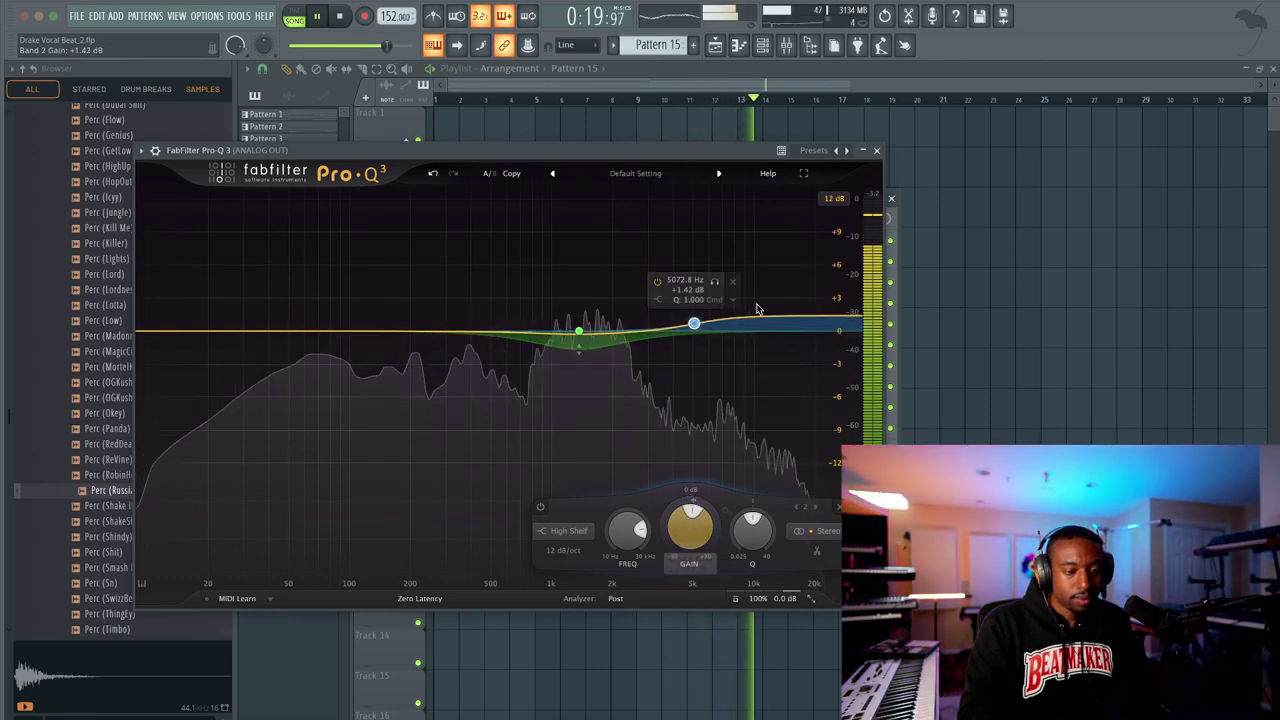
left_click(876, 150)
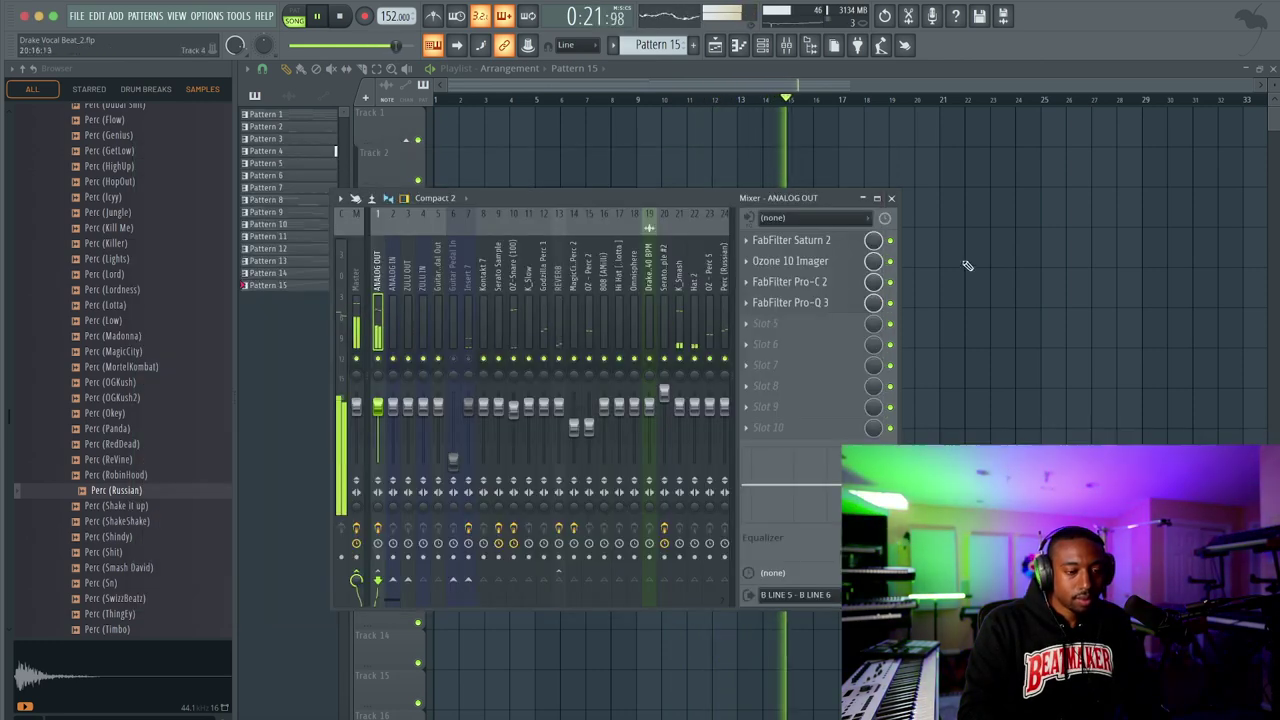
Add a low shelf at about 74 Hz with a gain of -1 dB in ANALOG OUT's Pro-Q 3, and close it
left_click(785, 302)
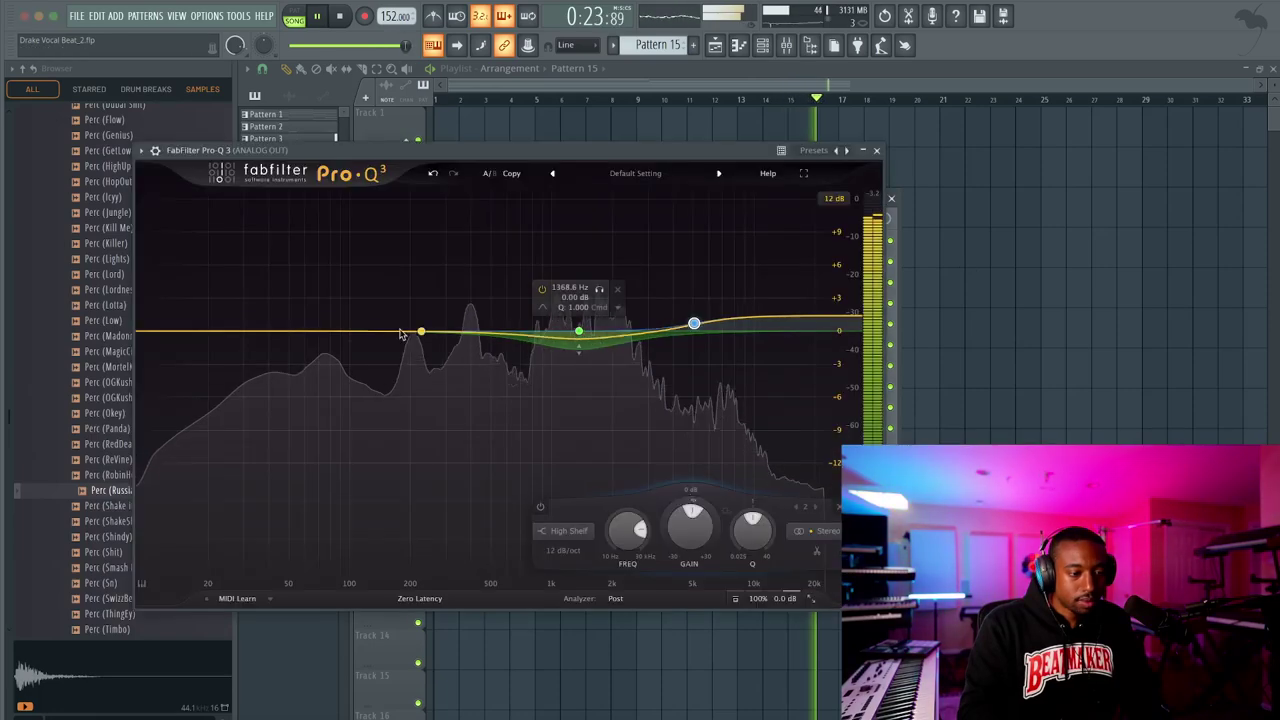
left_click(352, 330)
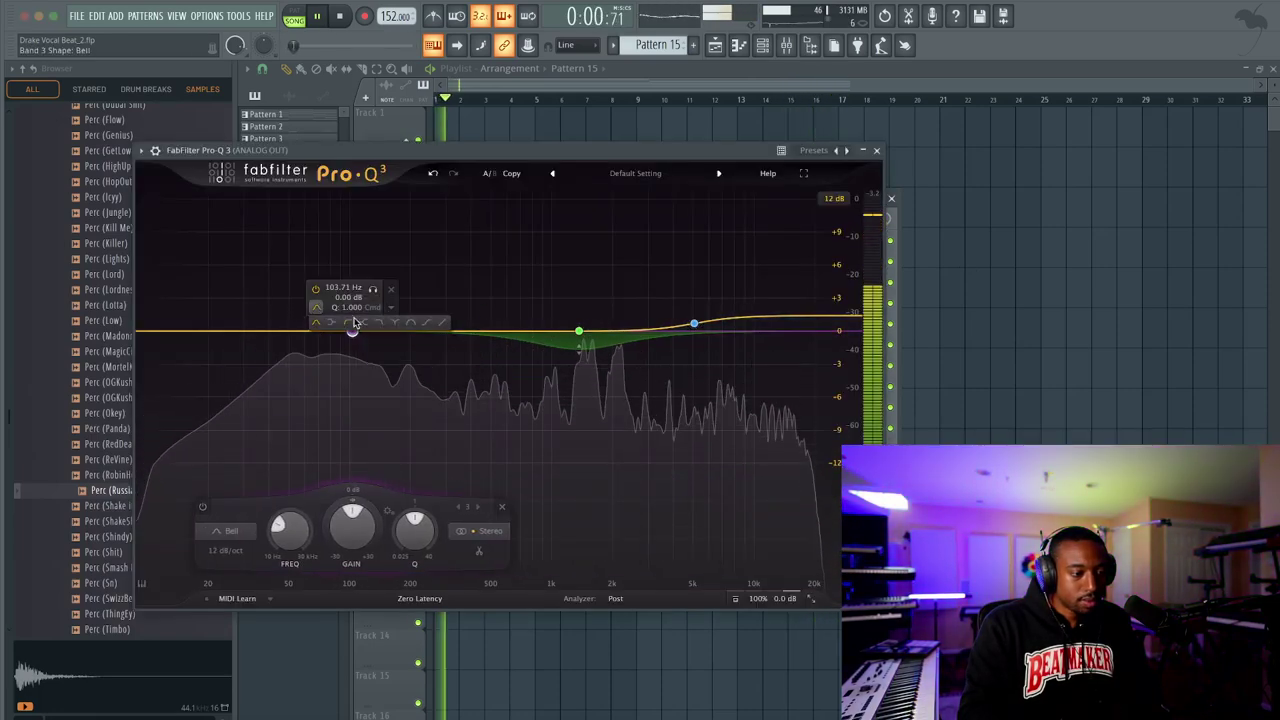
left_click_drag(367, 292, 337, 294)
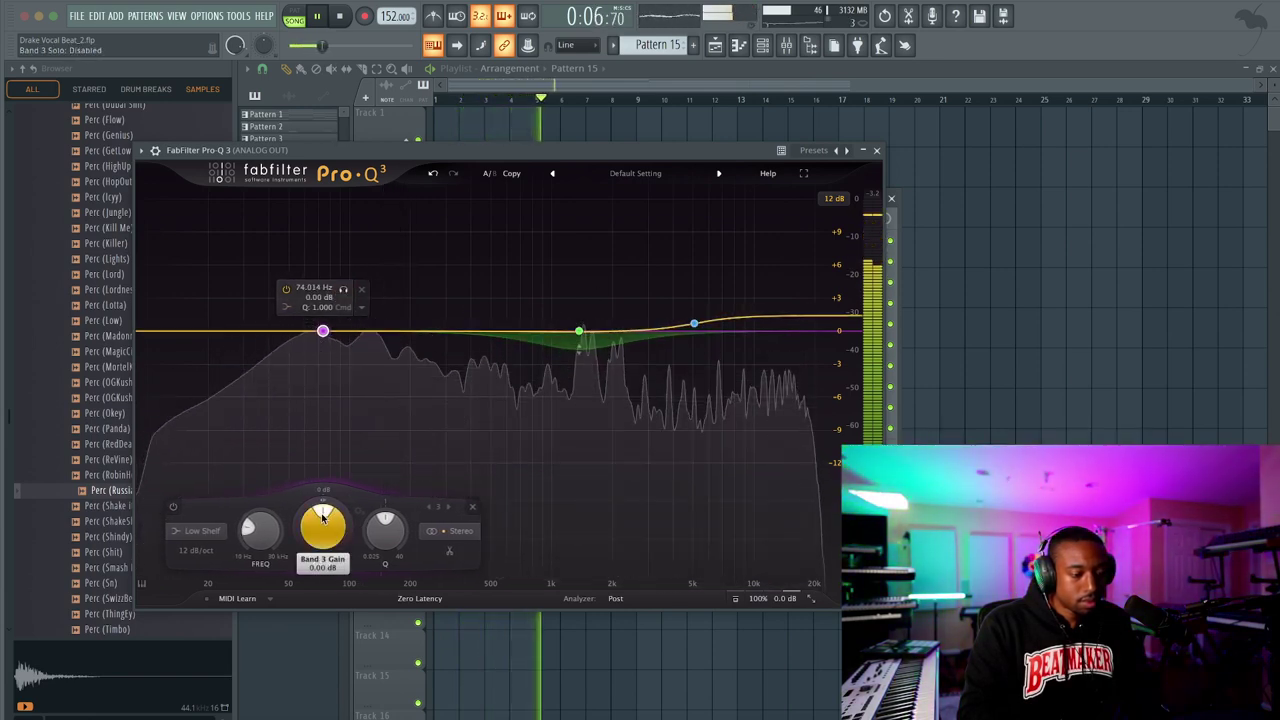
left_click_drag(322, 517, 318, 514)
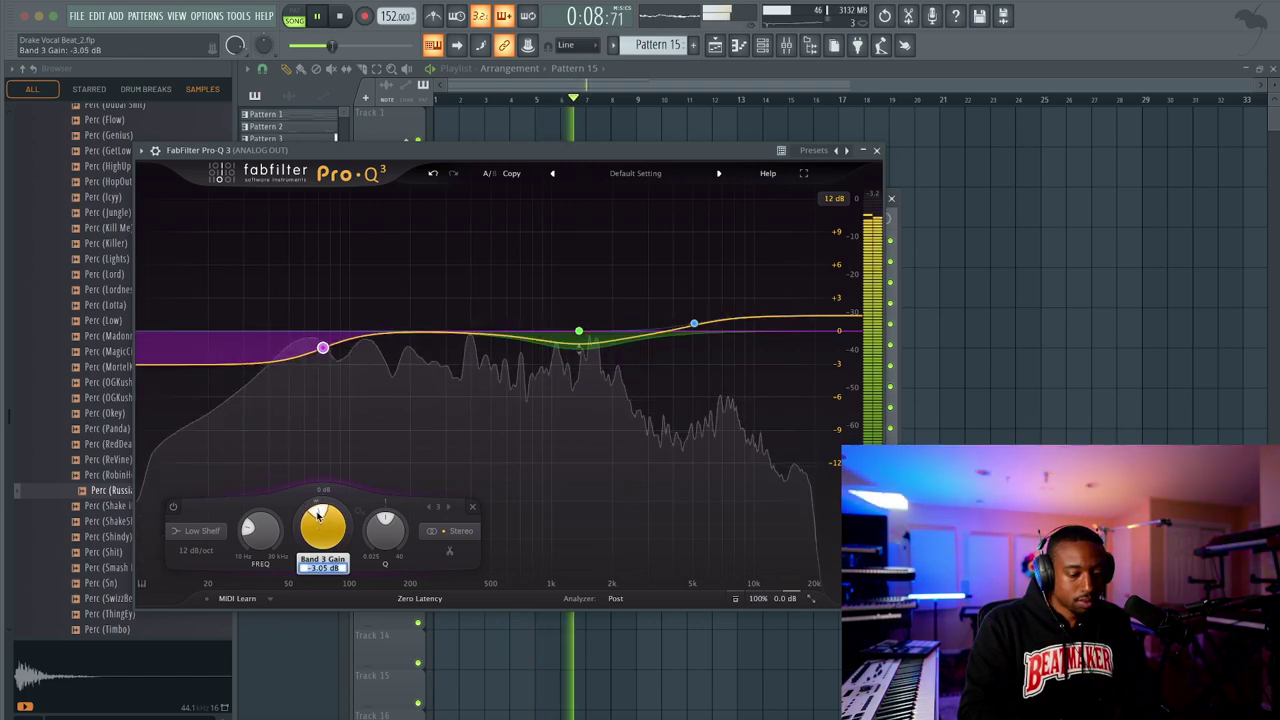
left_click_drag(318, 514, 318, 502)
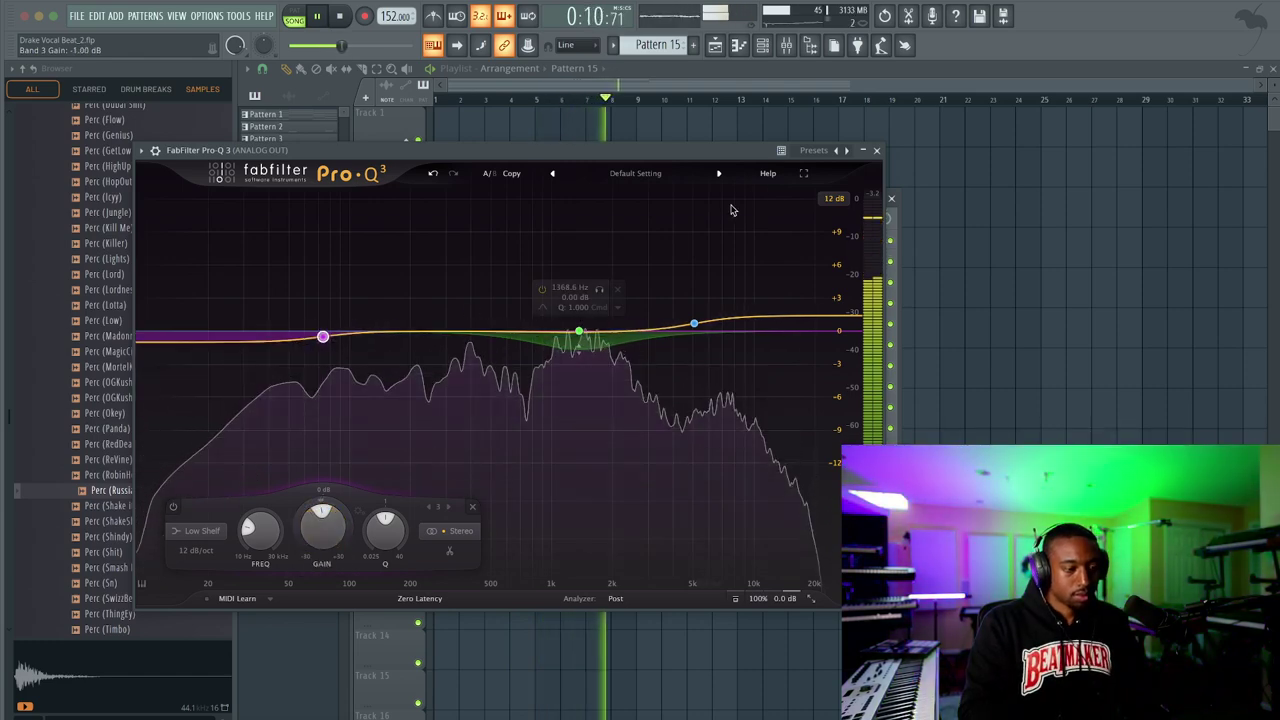
left_click(876, 150)
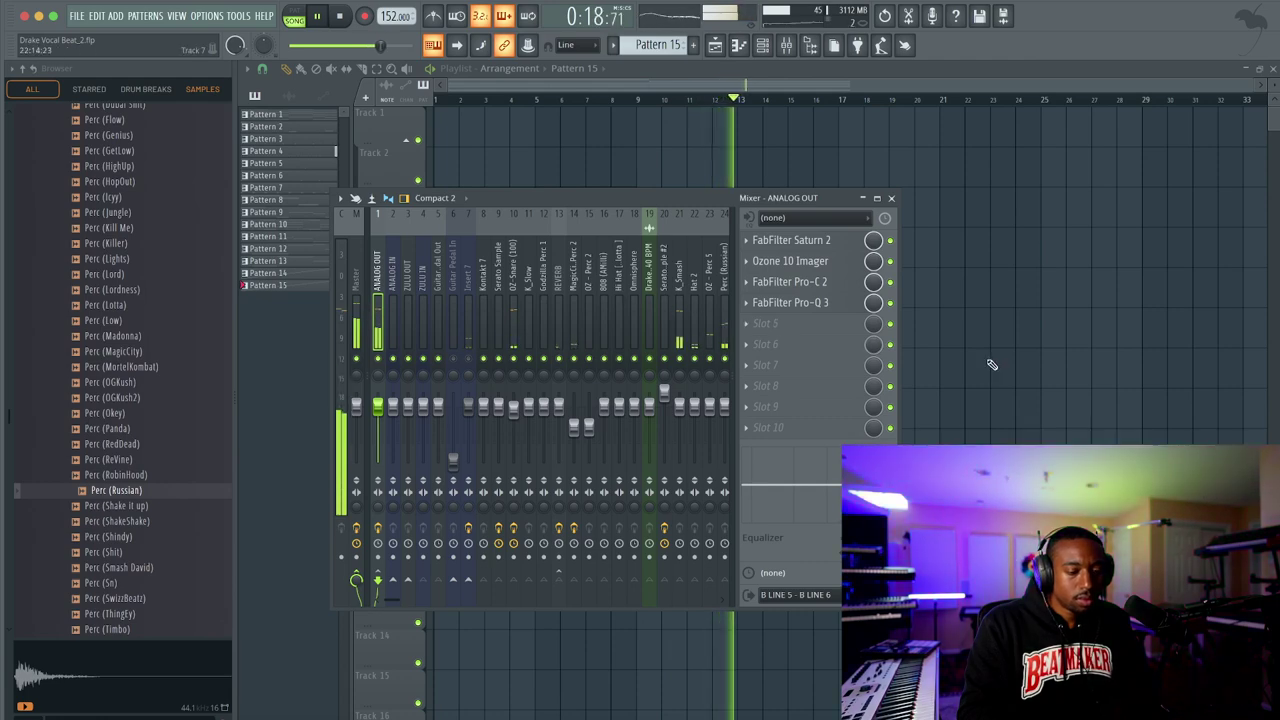
Color Patterns 1 to 15 with a gradient from light magenta #E270C3 to royal blue #5170DC
key("F9")
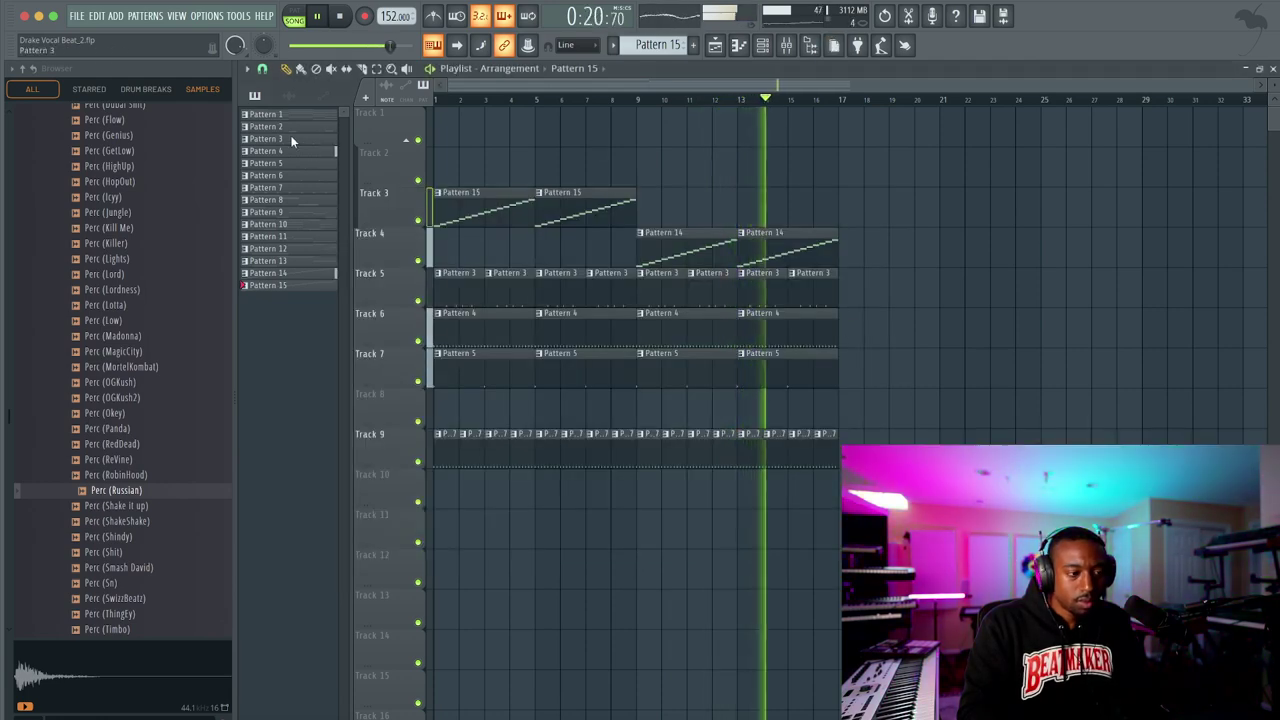
left_click_drag(292, 118, 293, 284)
right_click(293, 285)
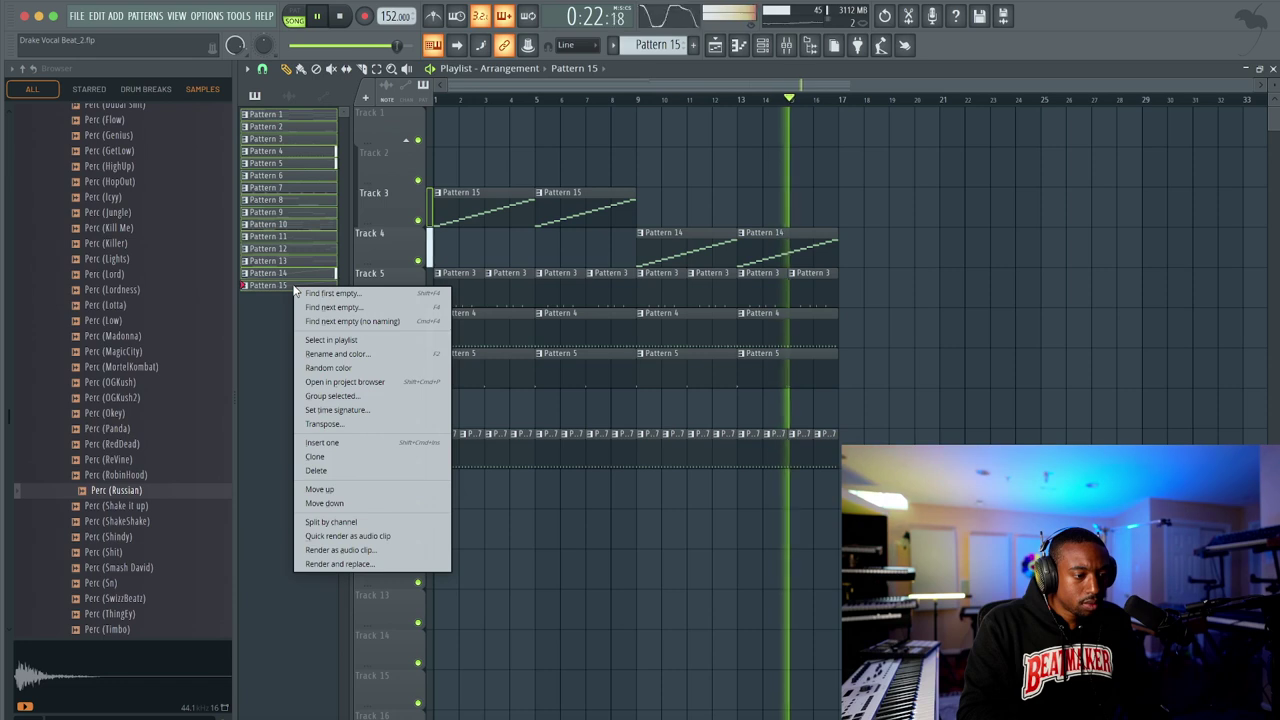
left_click(337, 353)
left_click(303, 346)
left_click(426, 575)
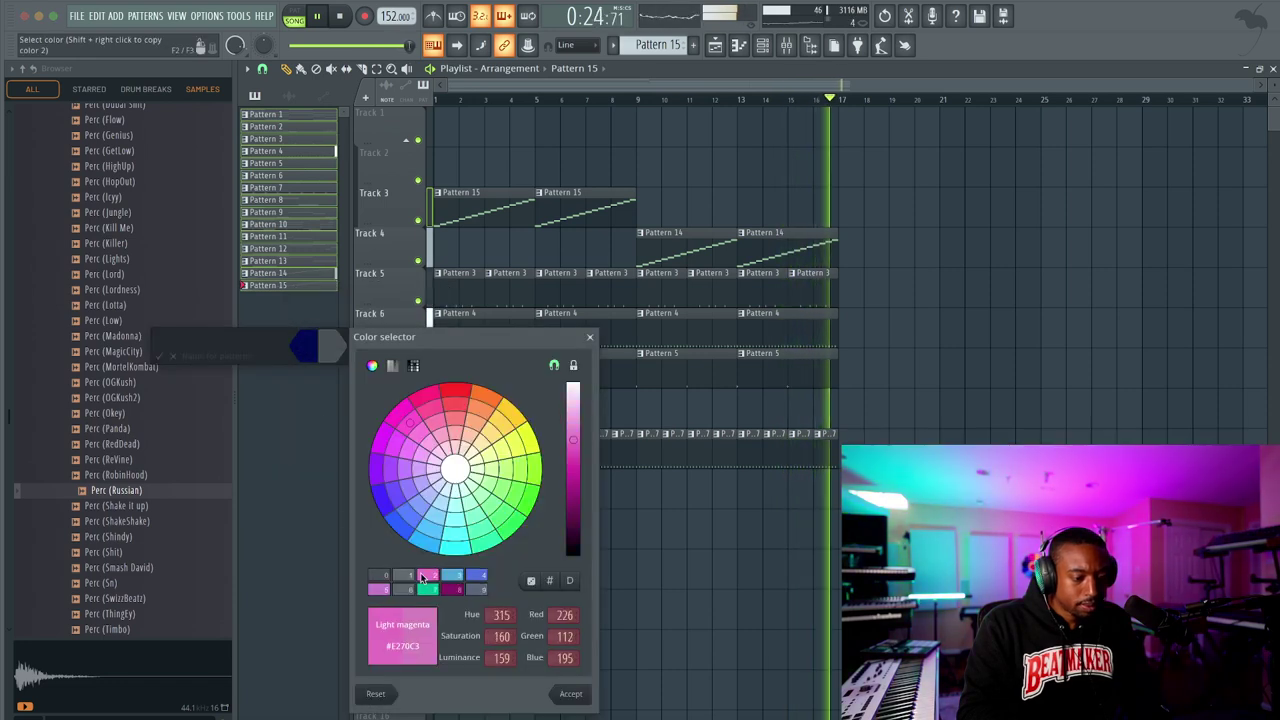
key("Return")
left_click(341, 351)
left_click(476, 575)
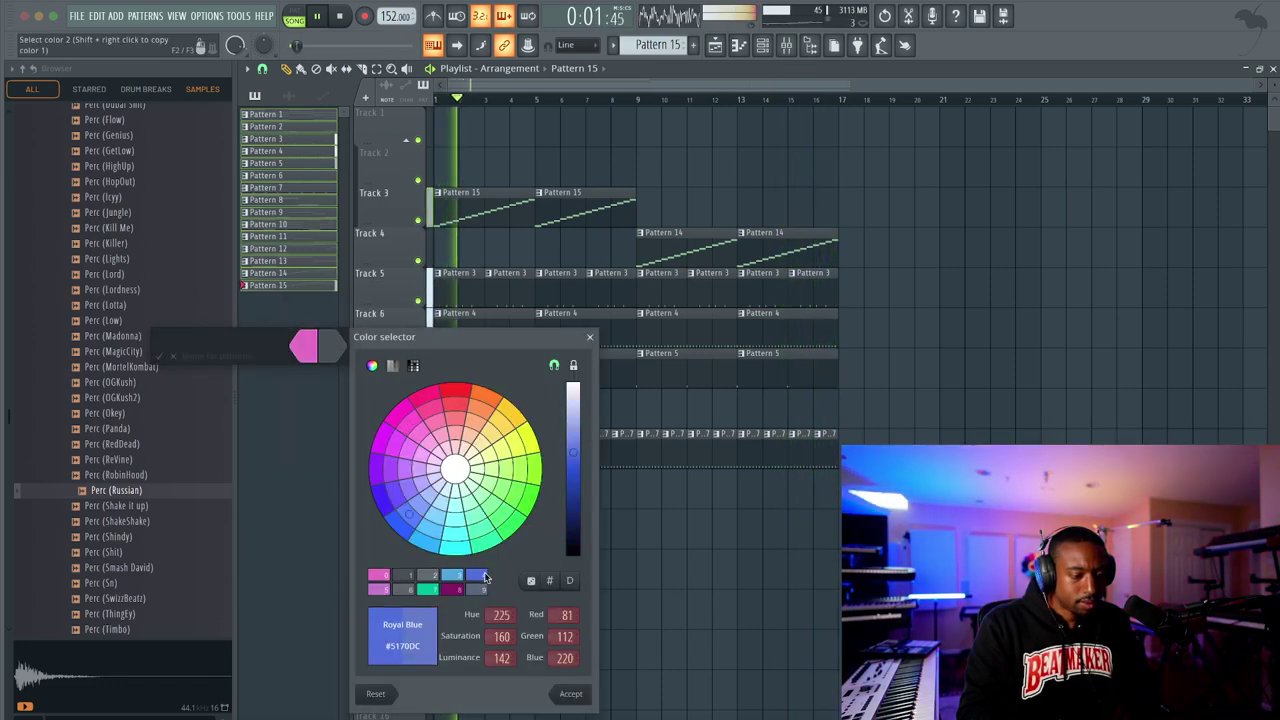
key("Return")
key("Return")
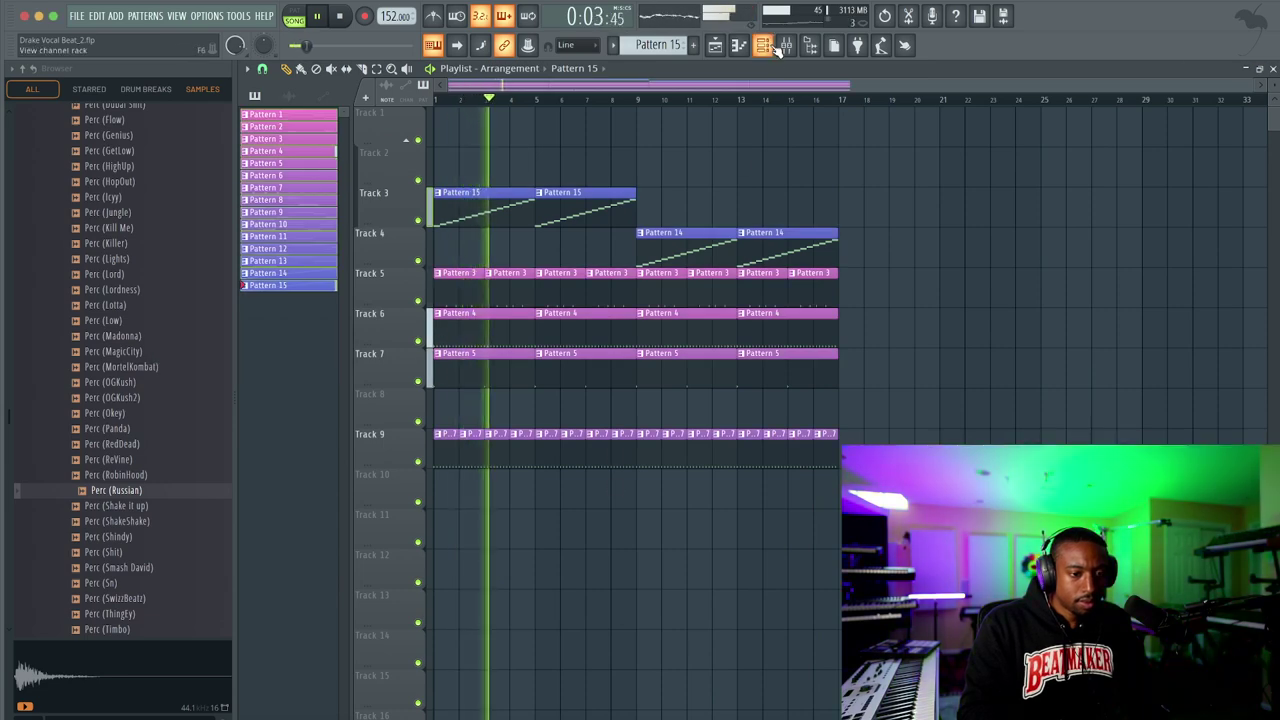
Mute the Hat 2 channel and delete the Pattern 7 clips on Track 9 from bars 1 to 8
key("F6")
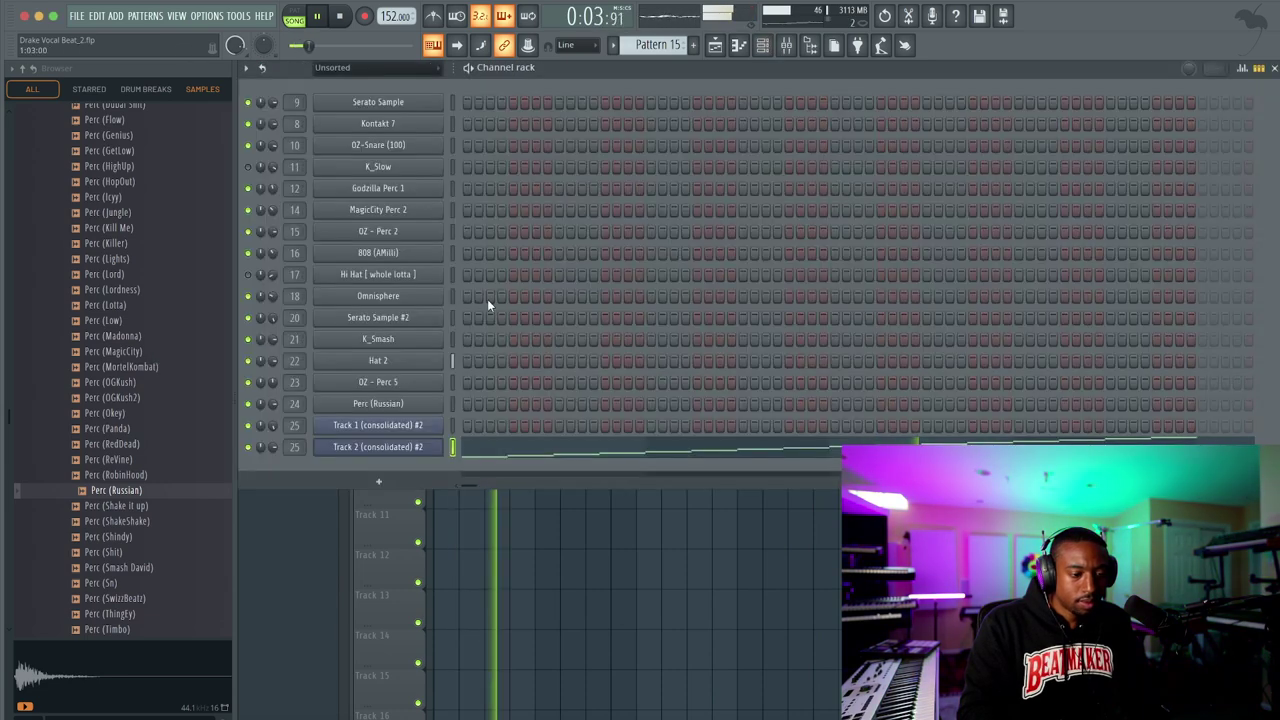
left_click(248, 361)
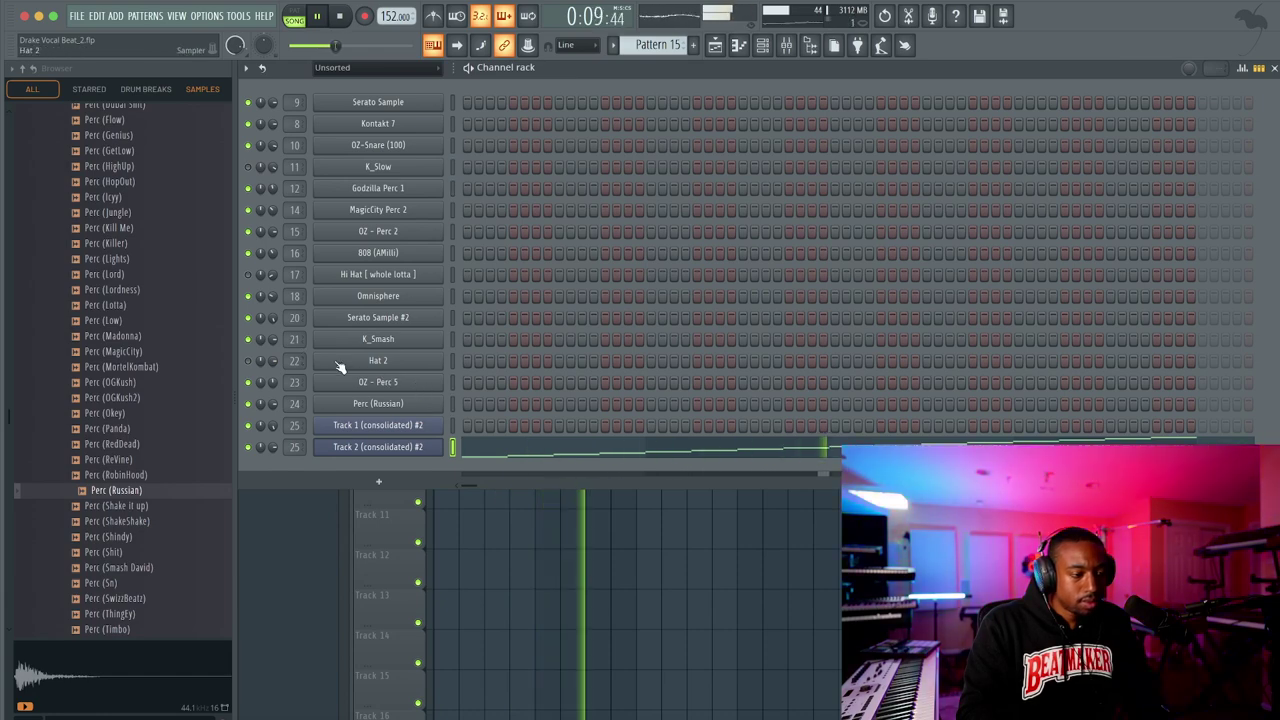
key("F6")
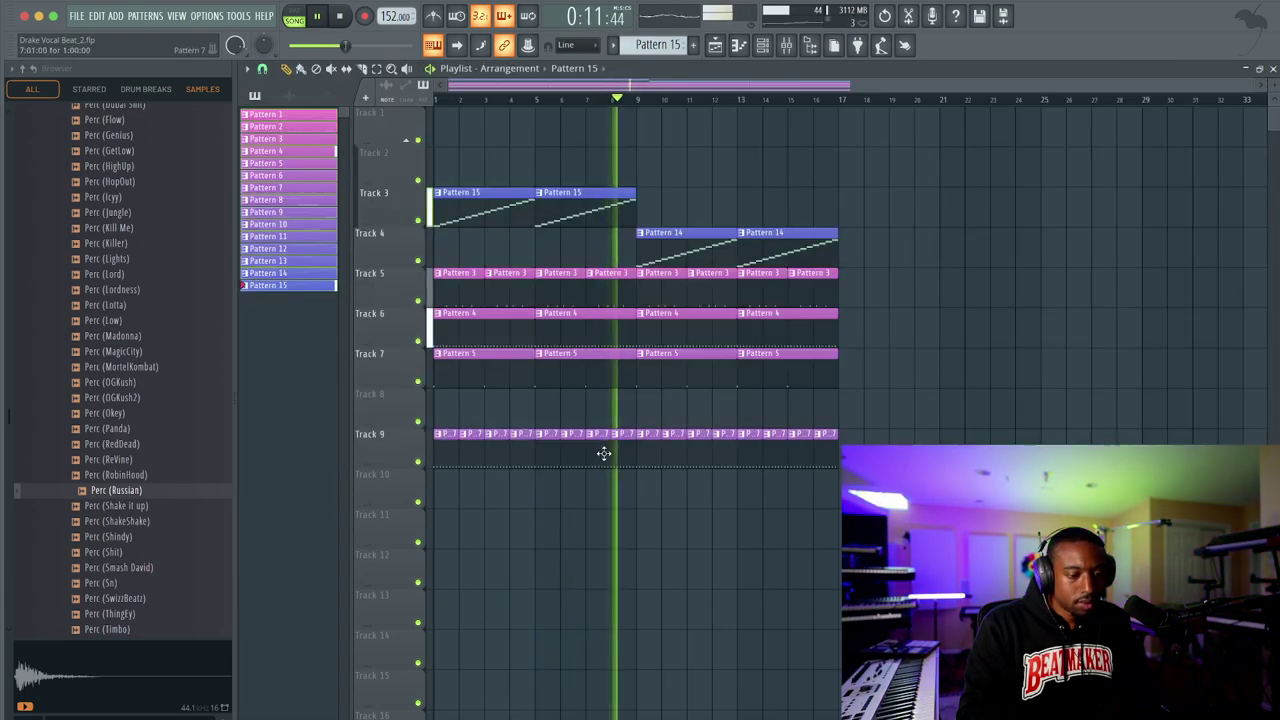
left_click_drag(610, 455, 420, 447)
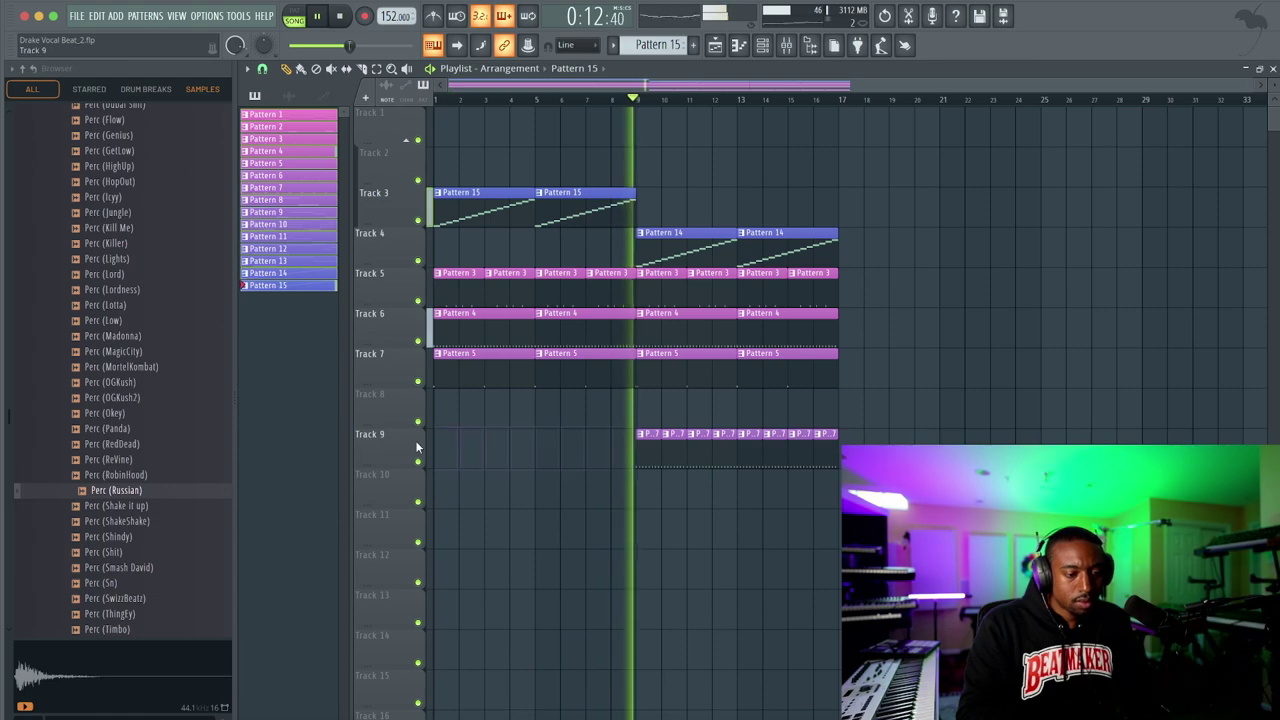
left_click(762, 45)
key("F6")
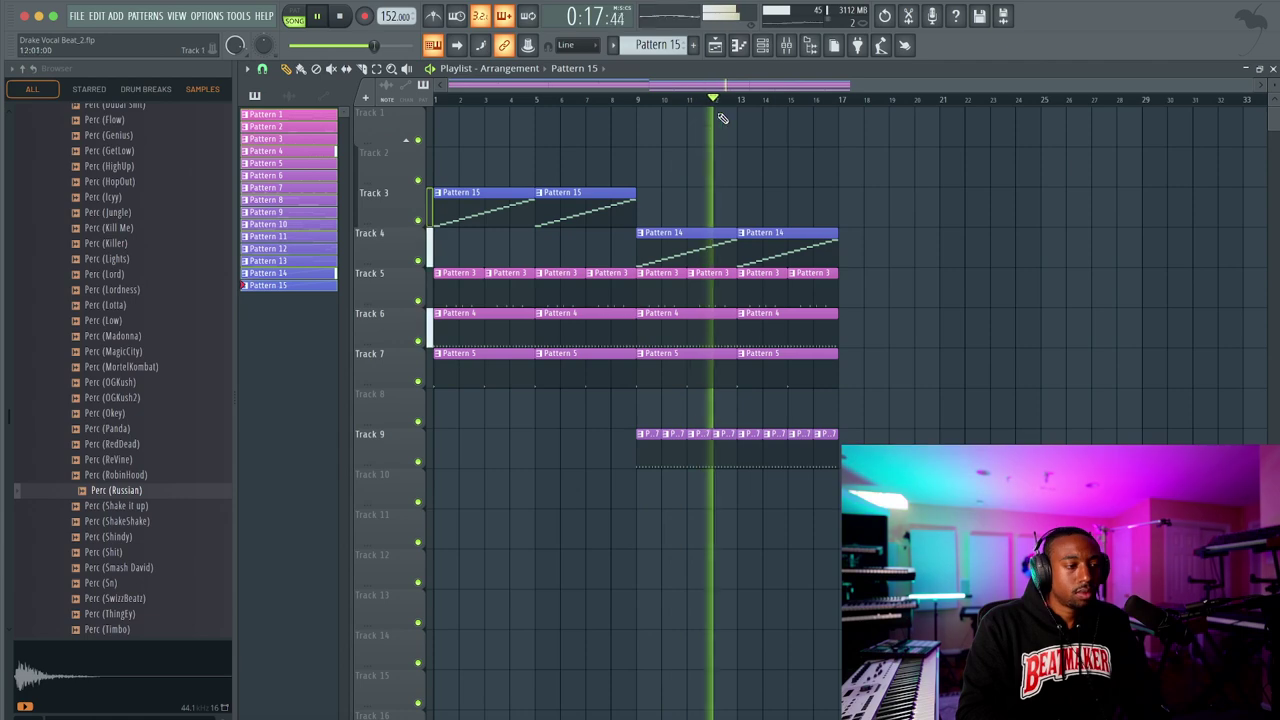
Hide the browser to widen the playlist, and raise the project tempo to 160 BPM
left_click(818, 47)
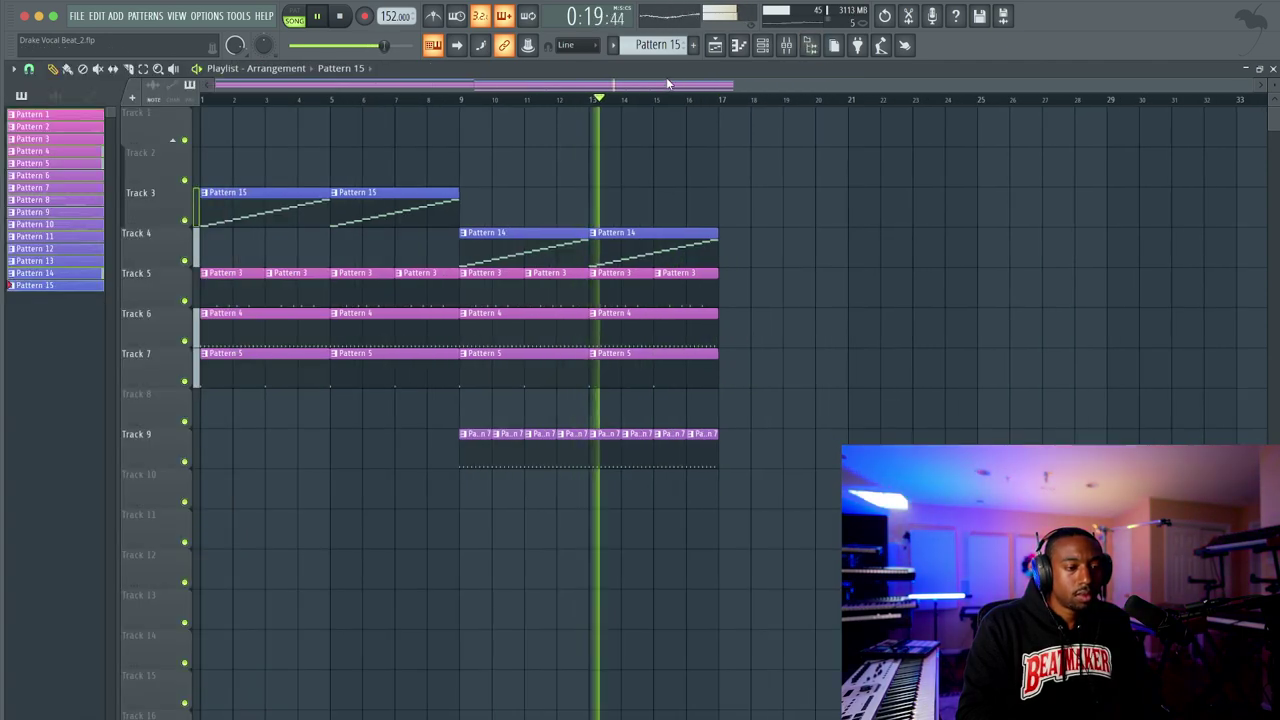
left_click_drag(388, 16, 388, 4)
key("ctrl+s")
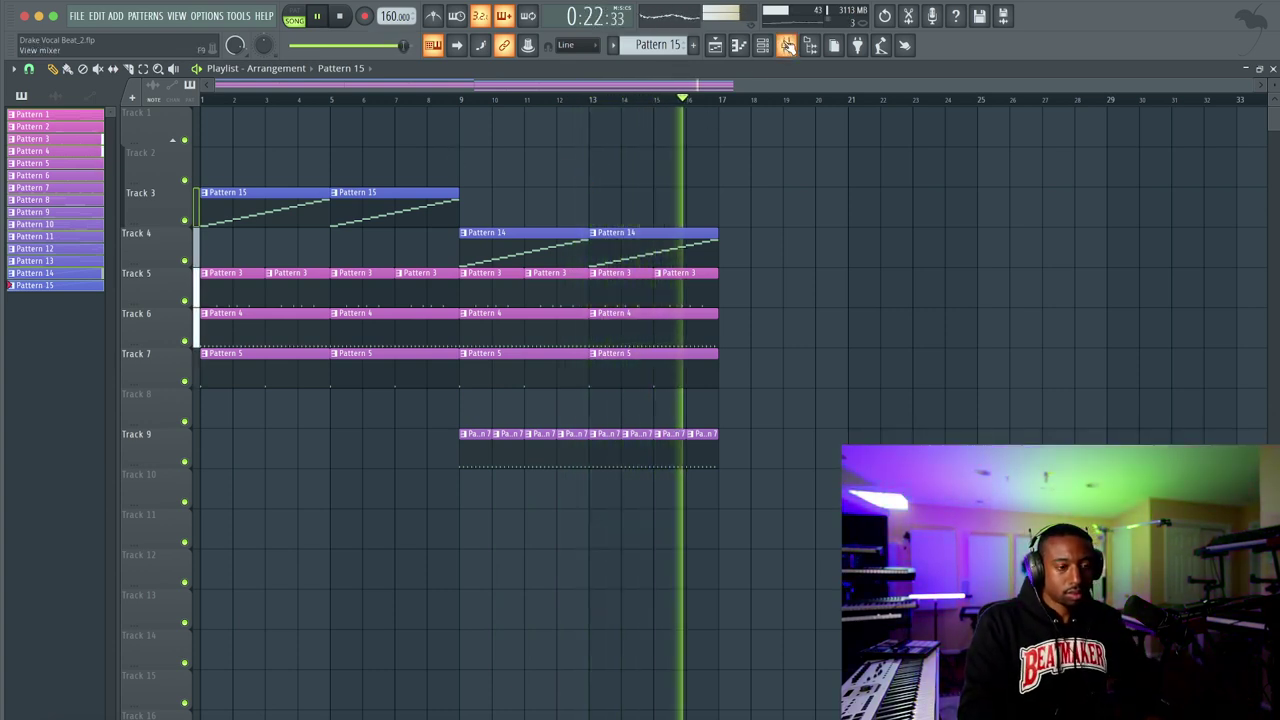
Inspect the Master's FabFilter Pro-L 2 limiter and the ANALOG OUT effect chain in the mixer
key("F9")
left_click(122, 280)
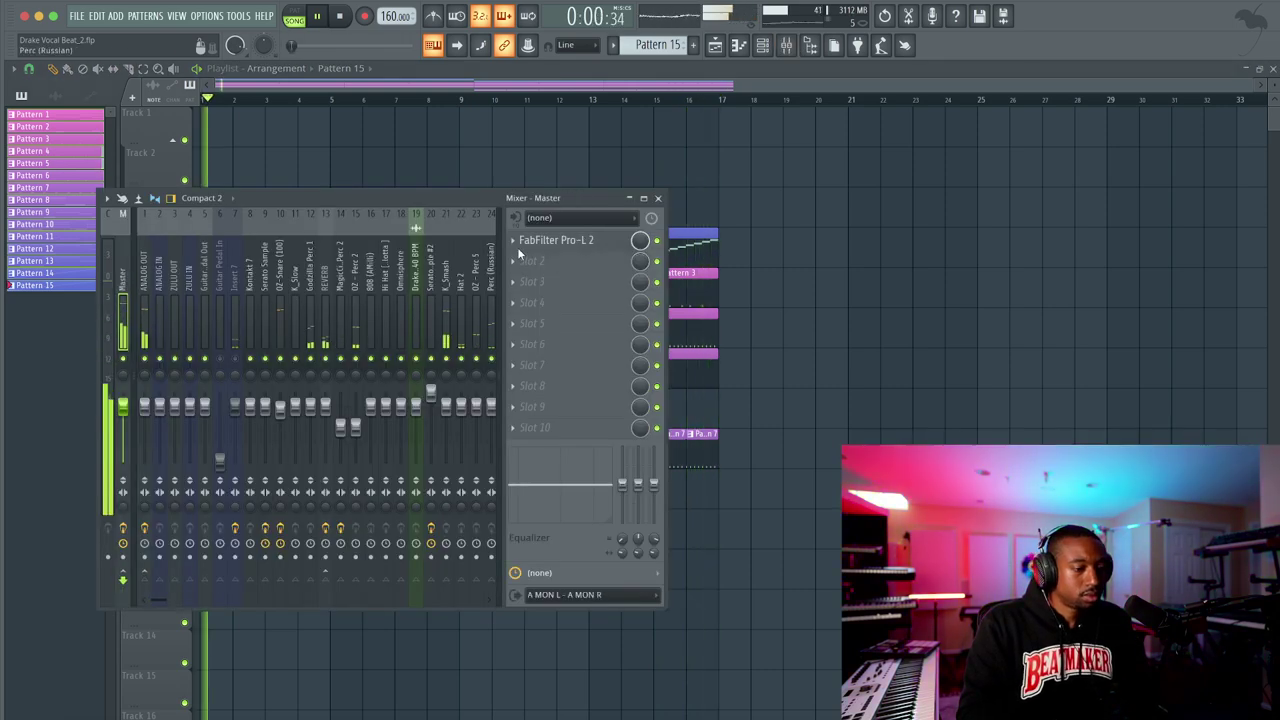
left_click(558, 240)
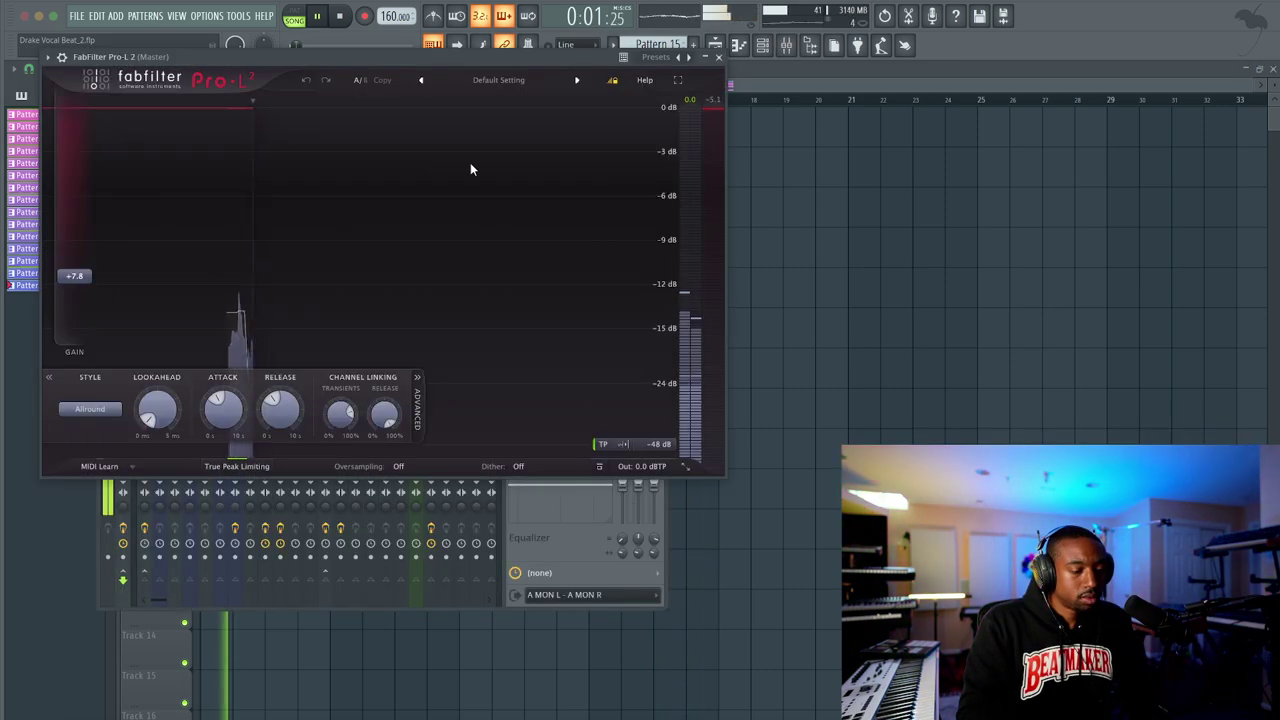
left_click(718, 57)
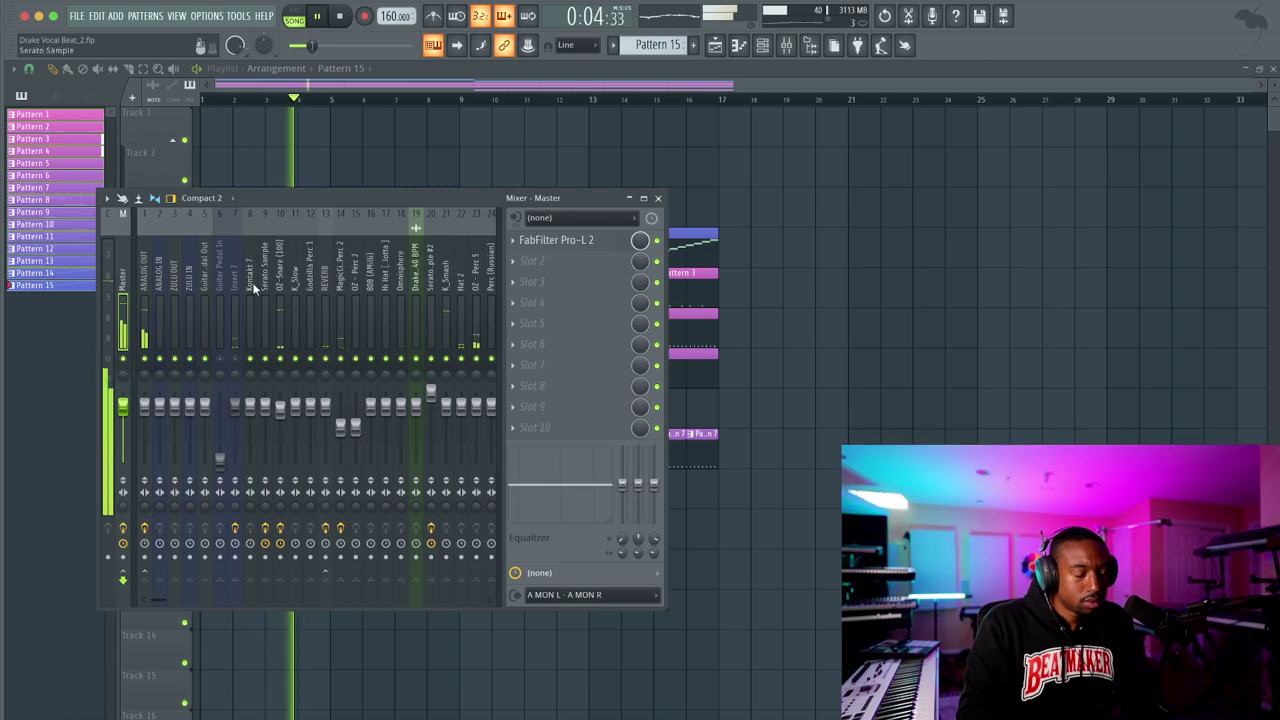
left_click(157, 303)
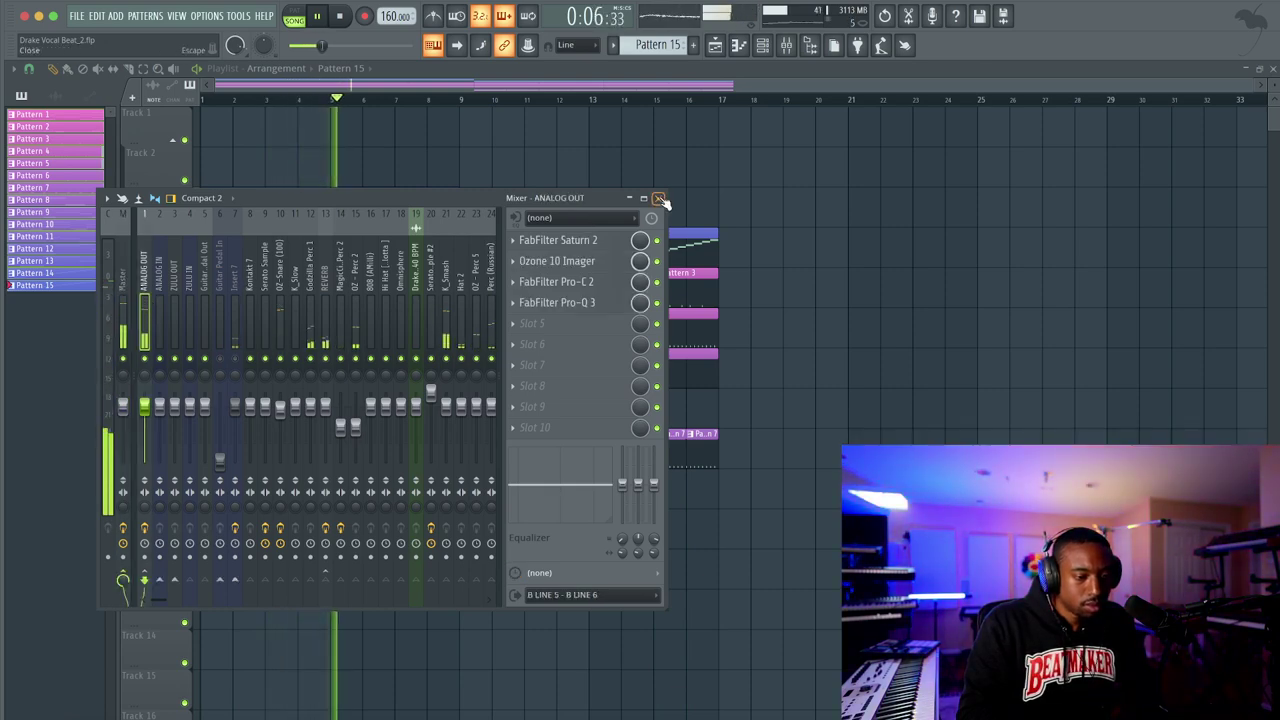
left_click(657, 198)
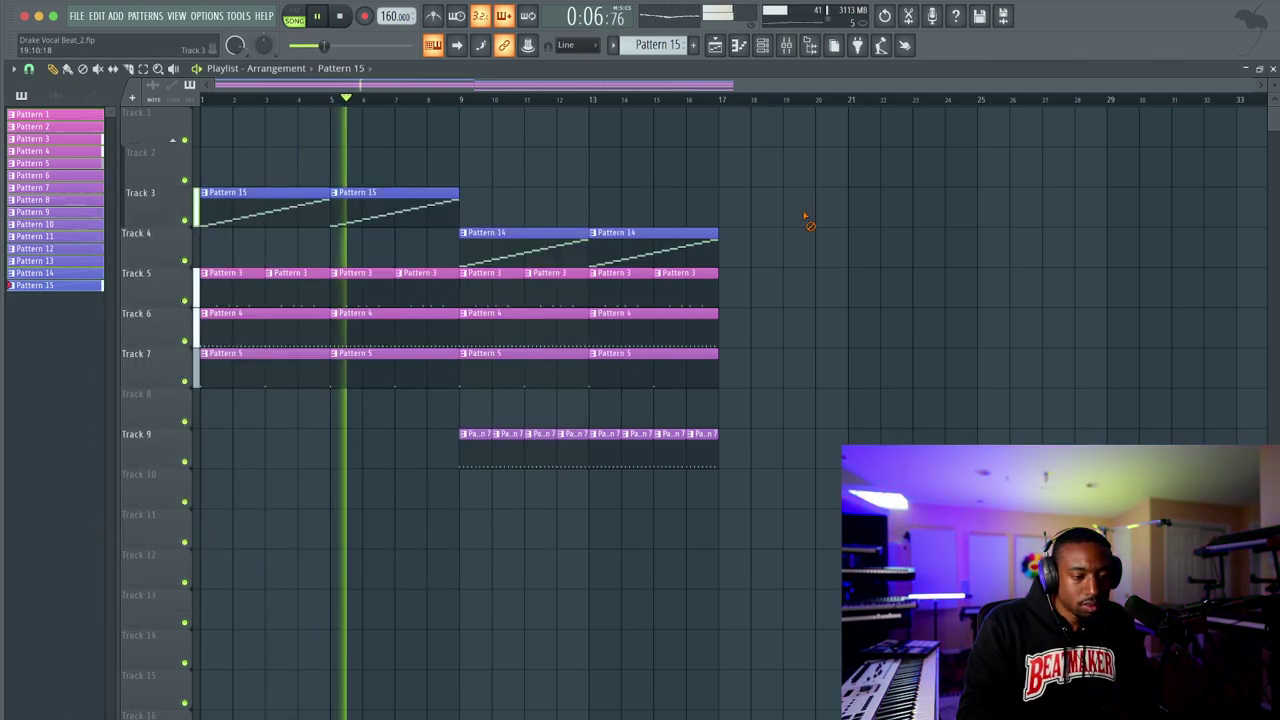
Add TR5 Classic Clipper to ANALOG OUT's fifth effect slot, with gain at about 2.9 dB and output at about -3.7 dB
left_click(787, 46)
left_click(533, 323)
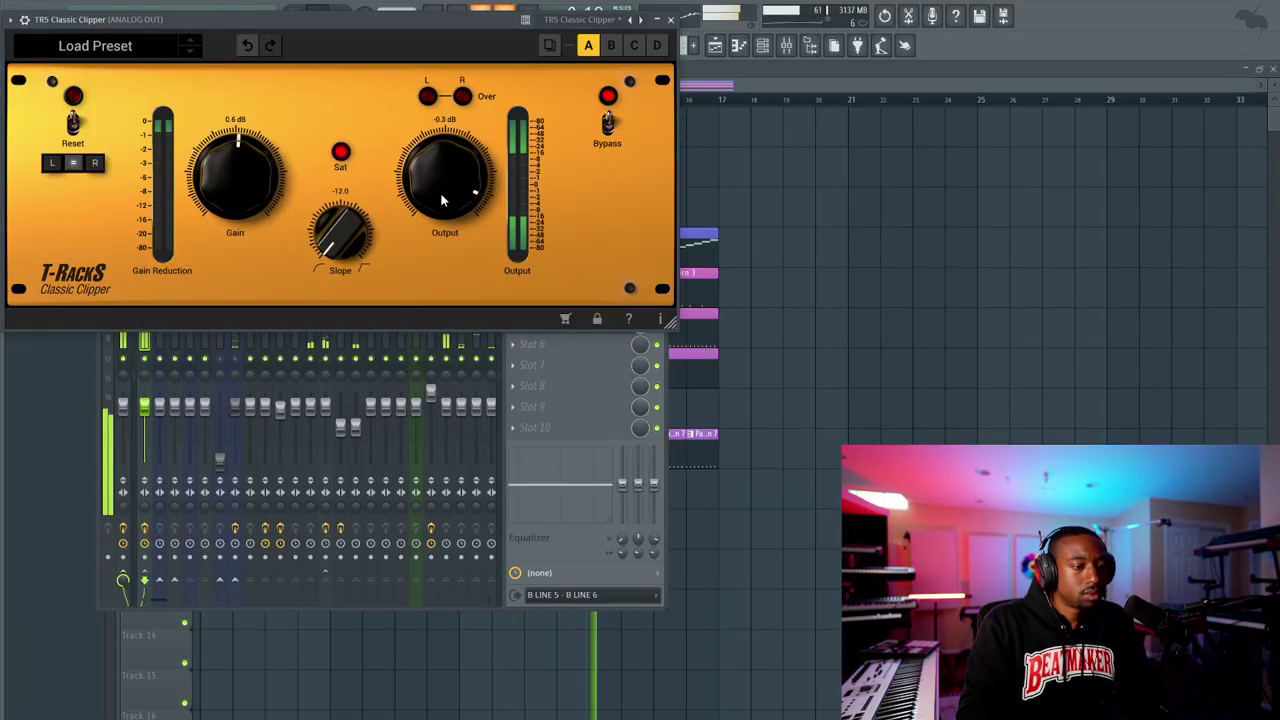
left_click_drag(442, 196, 441, 207)
left_click_drag(236, 193, 236, 184)
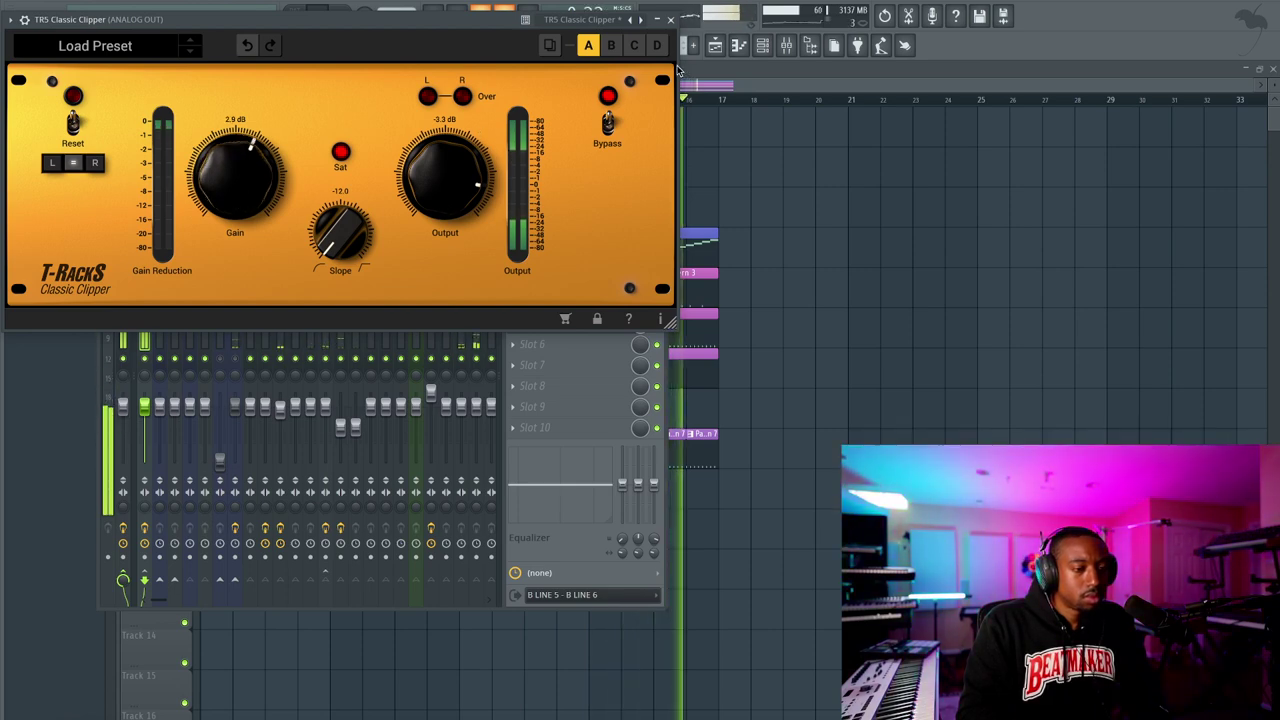
left_click_drag(442, 173, 442, 175)
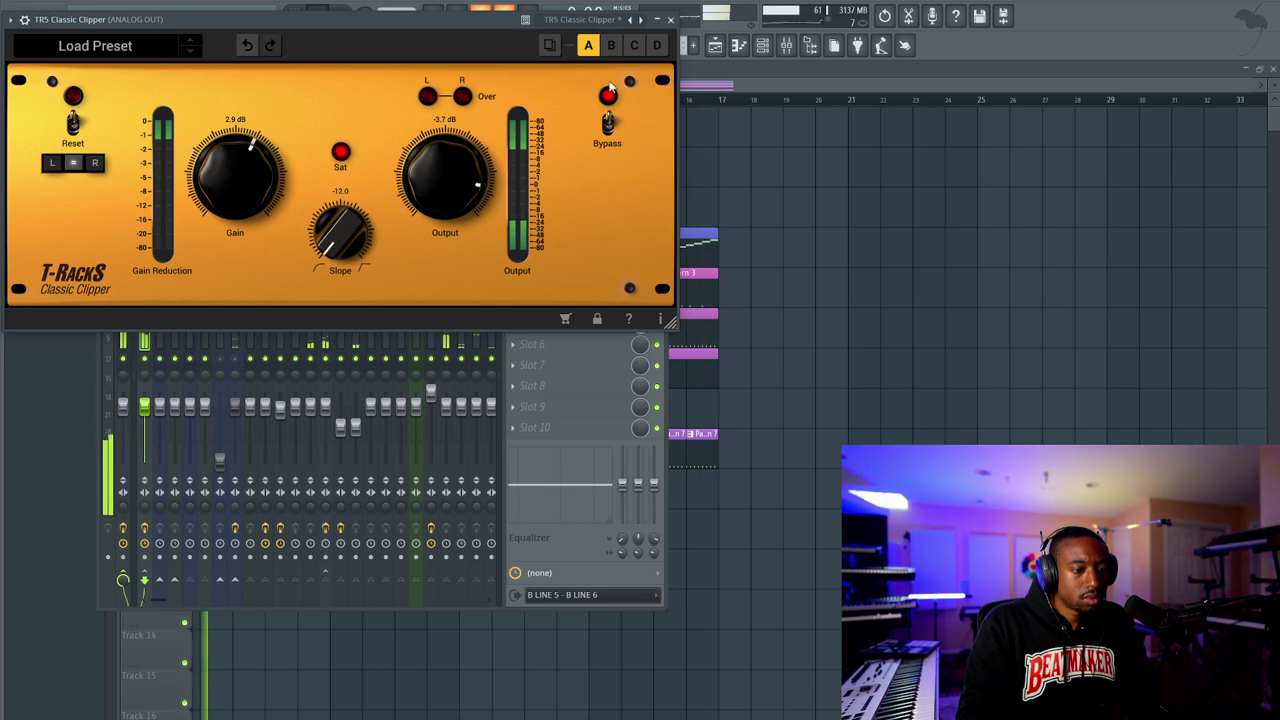
left_click(671, 20)
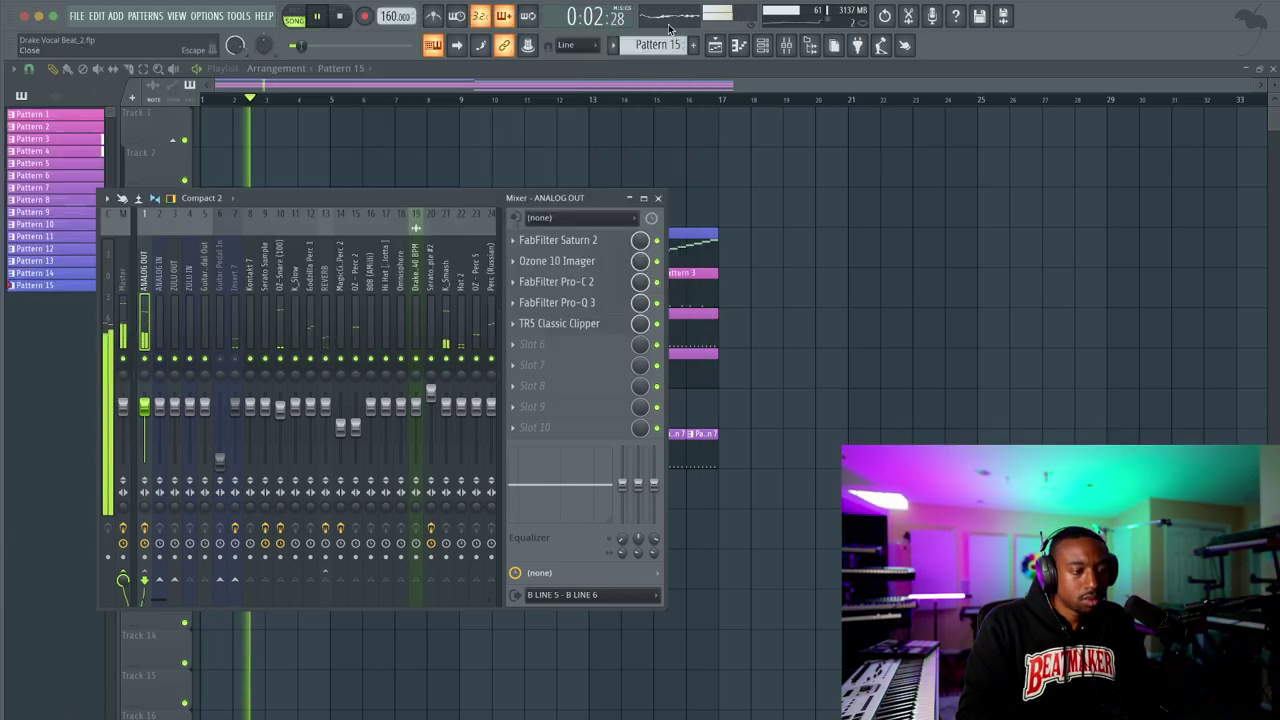
left_click(830, 401)
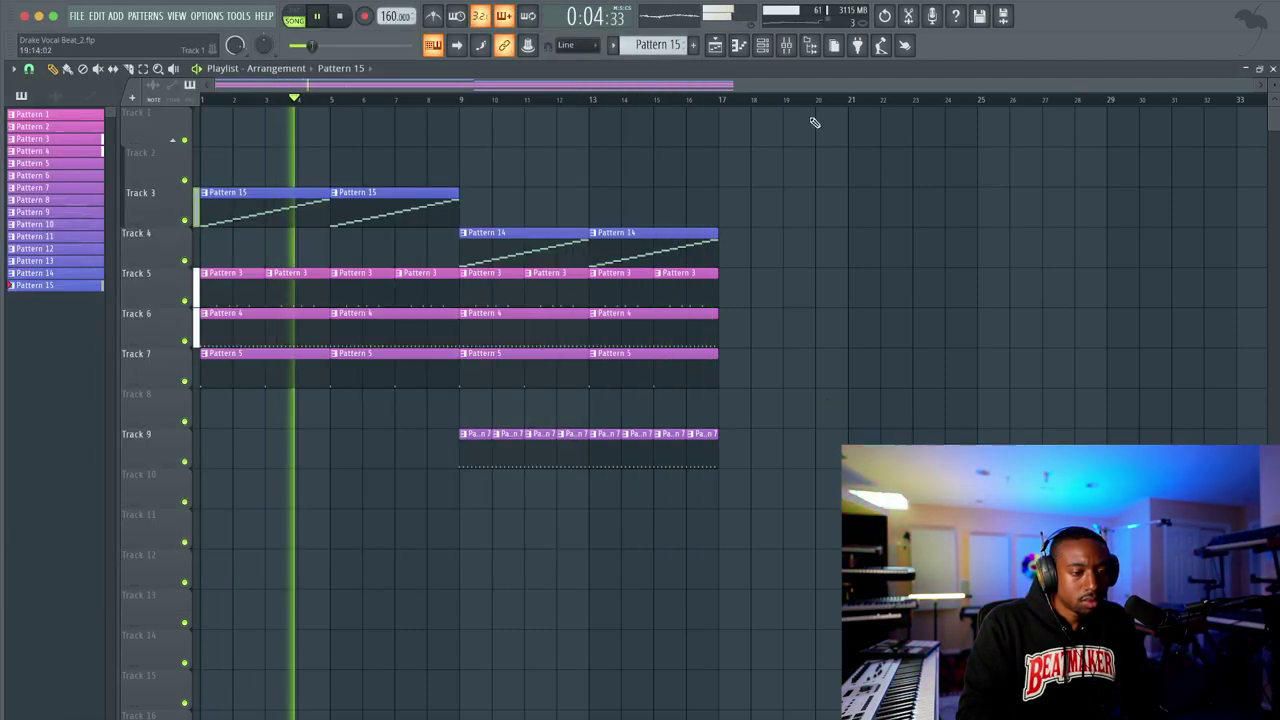
Set the gain of the 74 Hz low shelf in ANALOG OUT's Pro-Q 3 to +1 dB
left_click(787, 46)
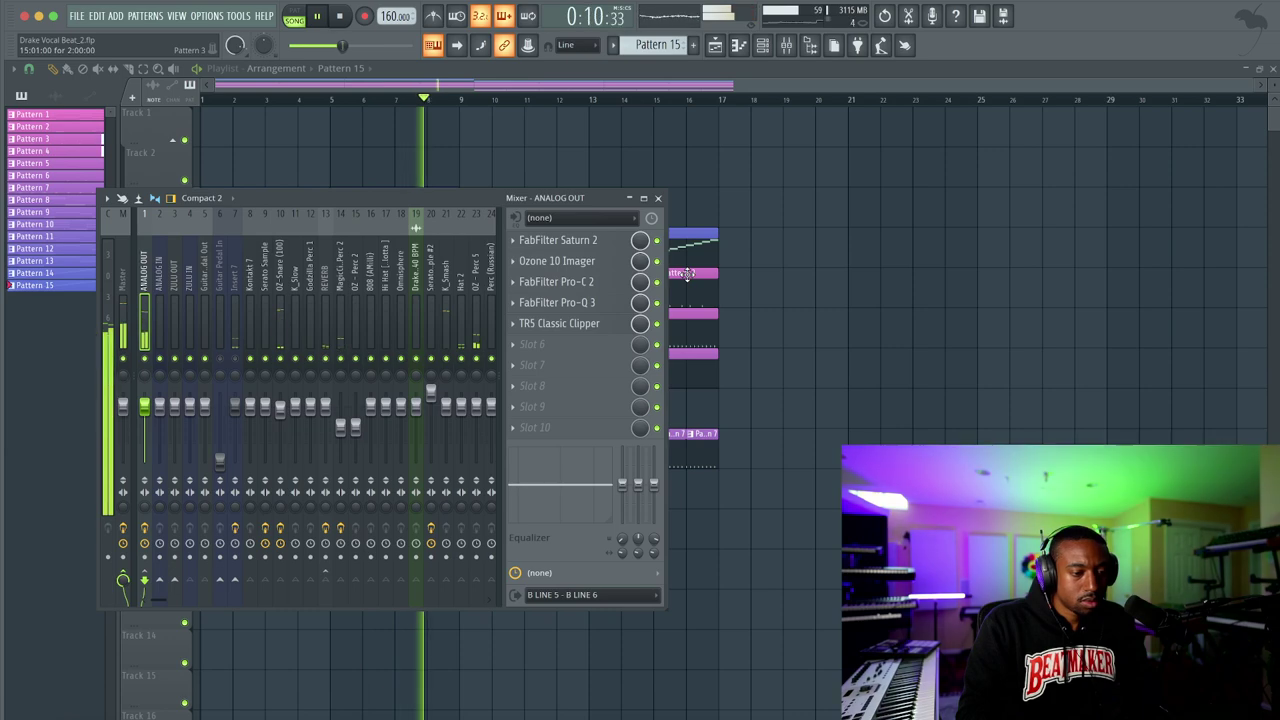
left_click(588, 303)
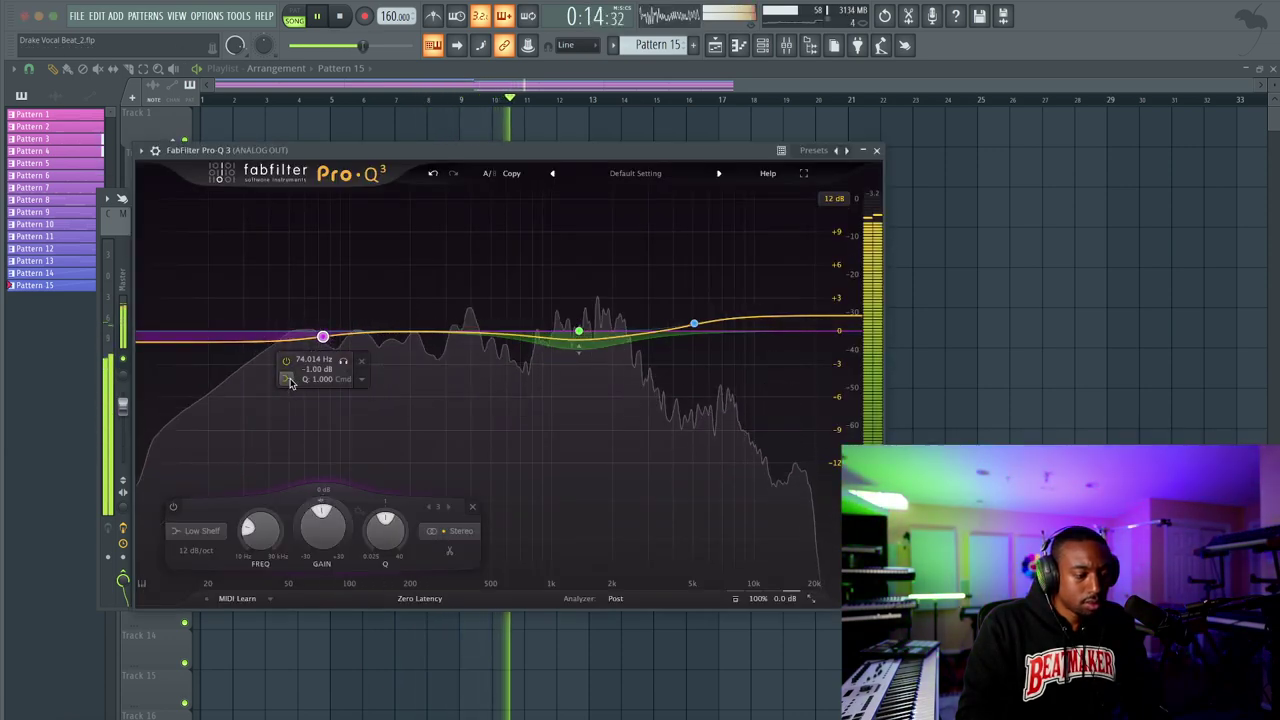
type("1")
key("Return")
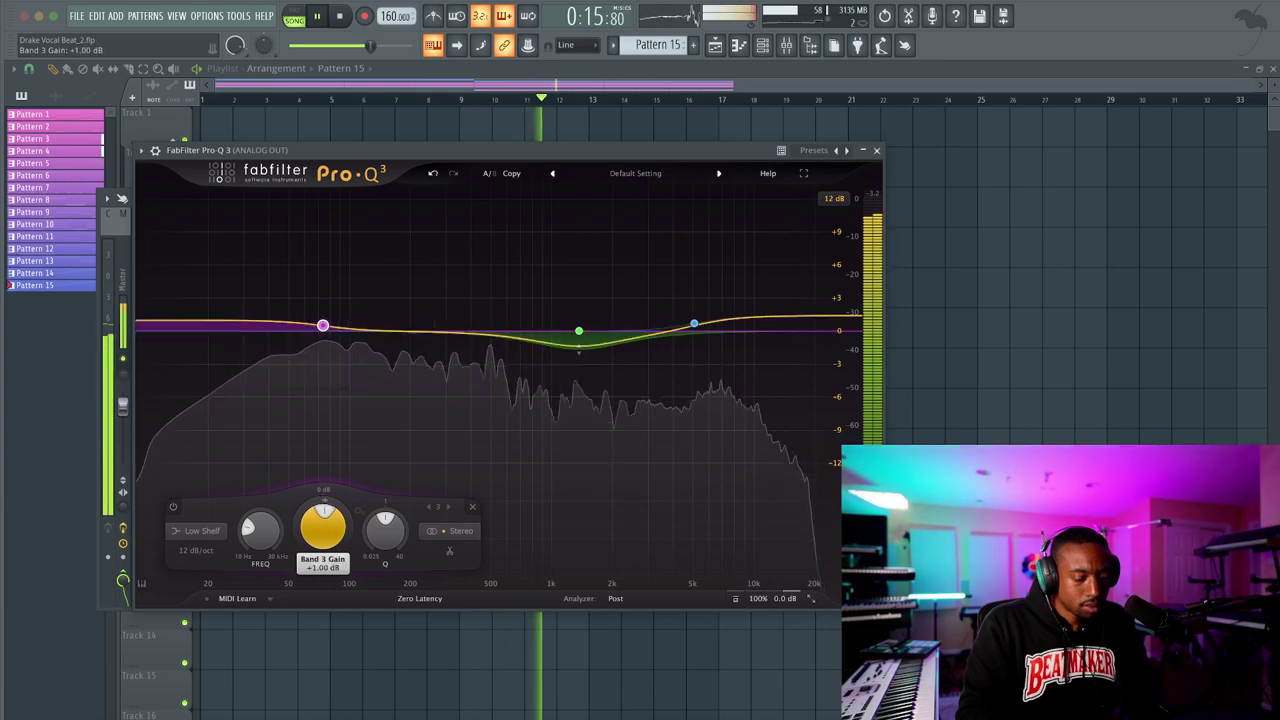
Add a bell band at about 409 Hz with Q 4 and 0 dB gain, dynamically cutting slightly, and audition it soloed
left_click(357, 329)
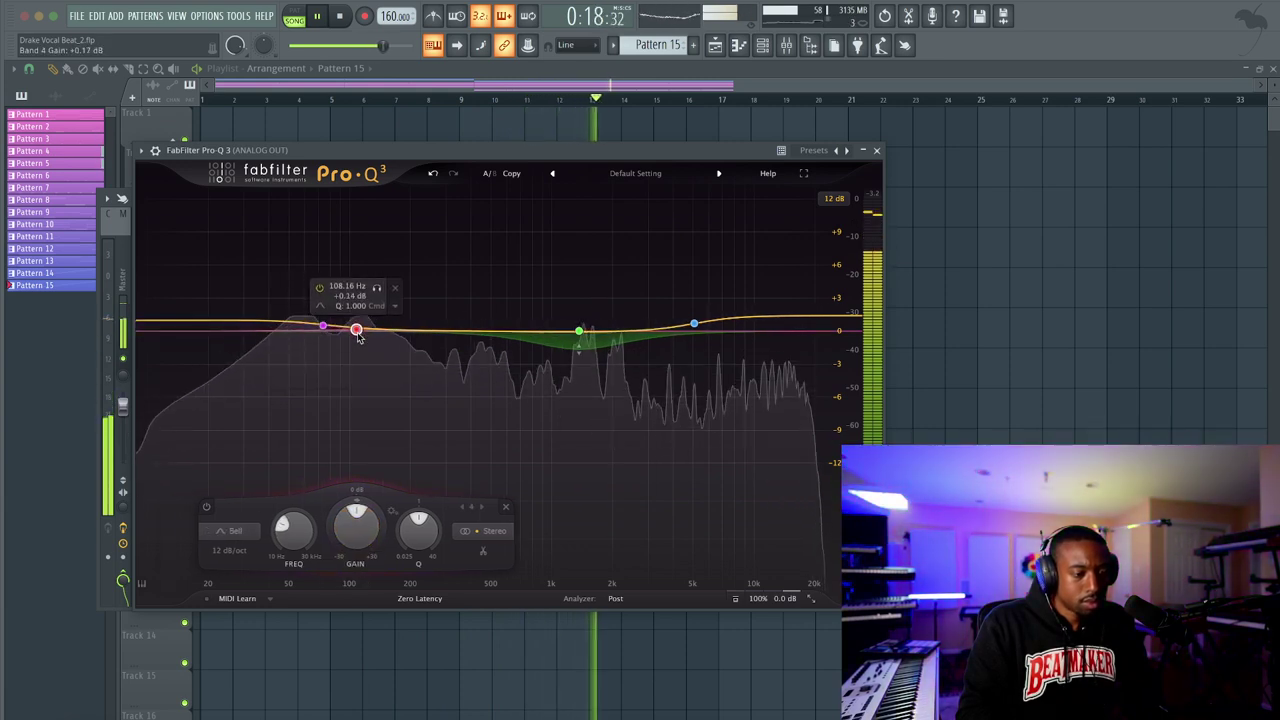
left_click_drag(357, 330, 382, 336)
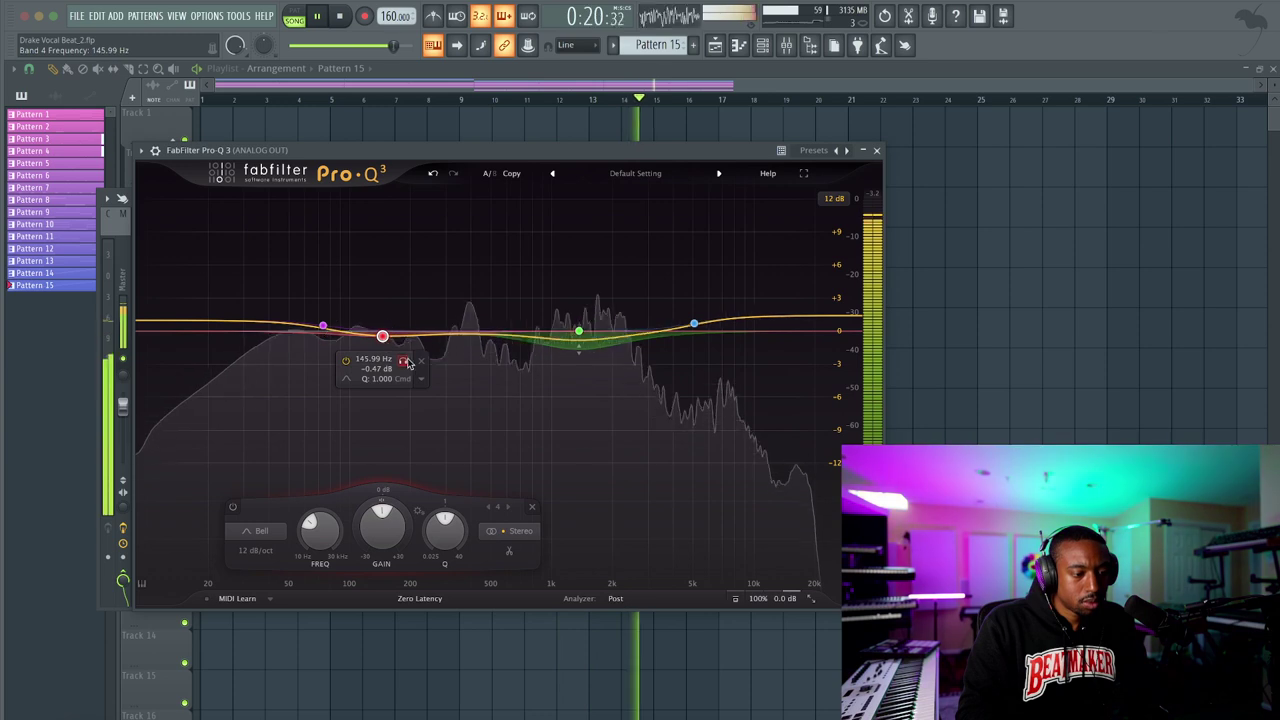
left_click(403, 361)
left_click_drag(408, 368, 491, 366)
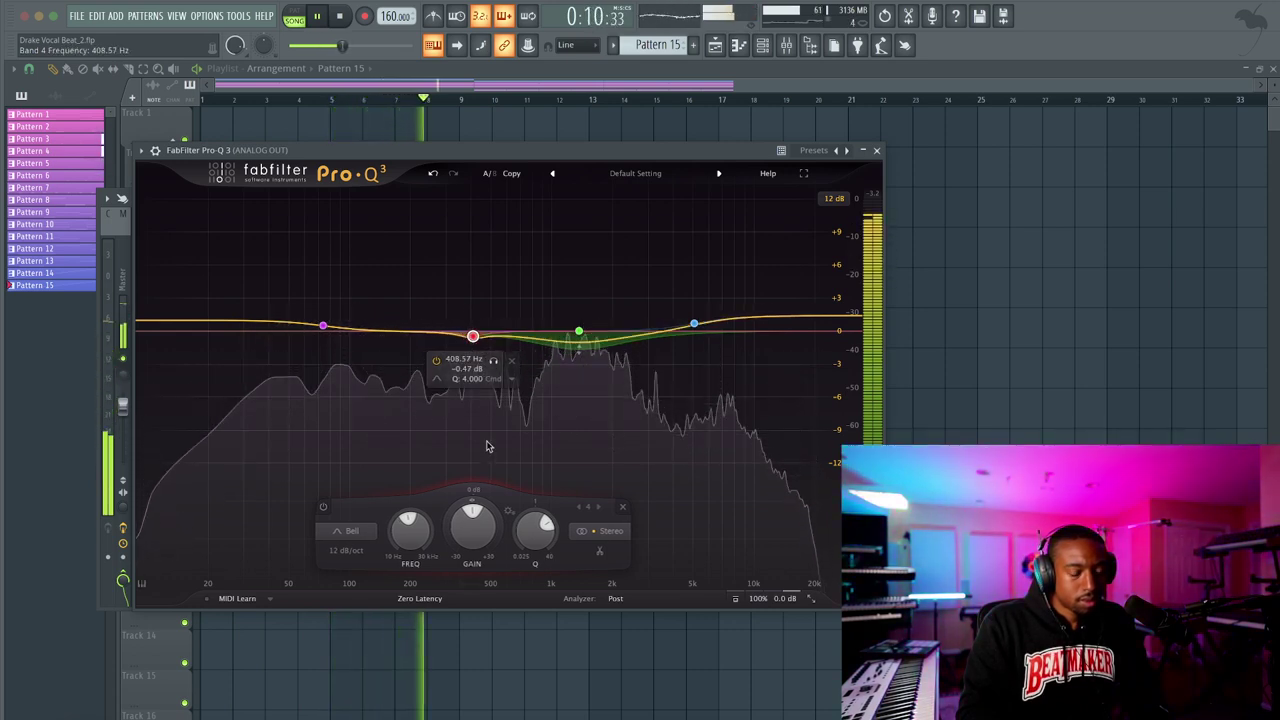
left_click_drag(448, 526, 449, 534)
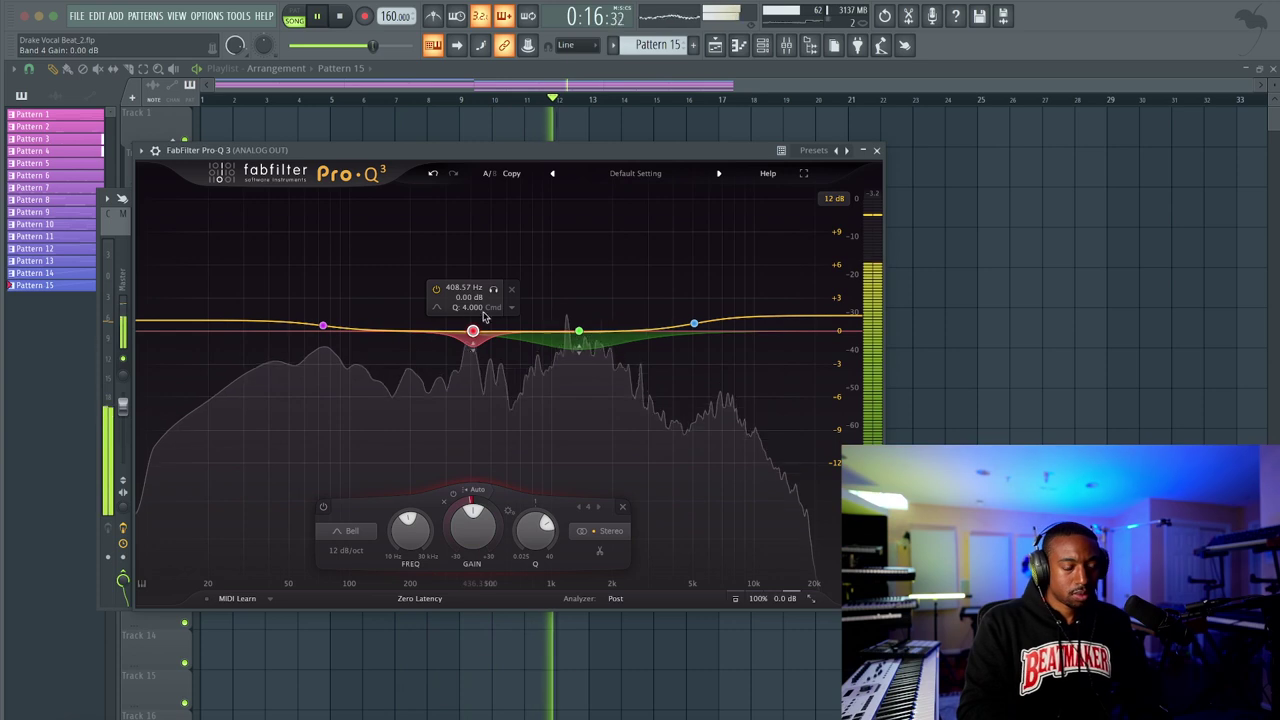
left_click(496, 289)
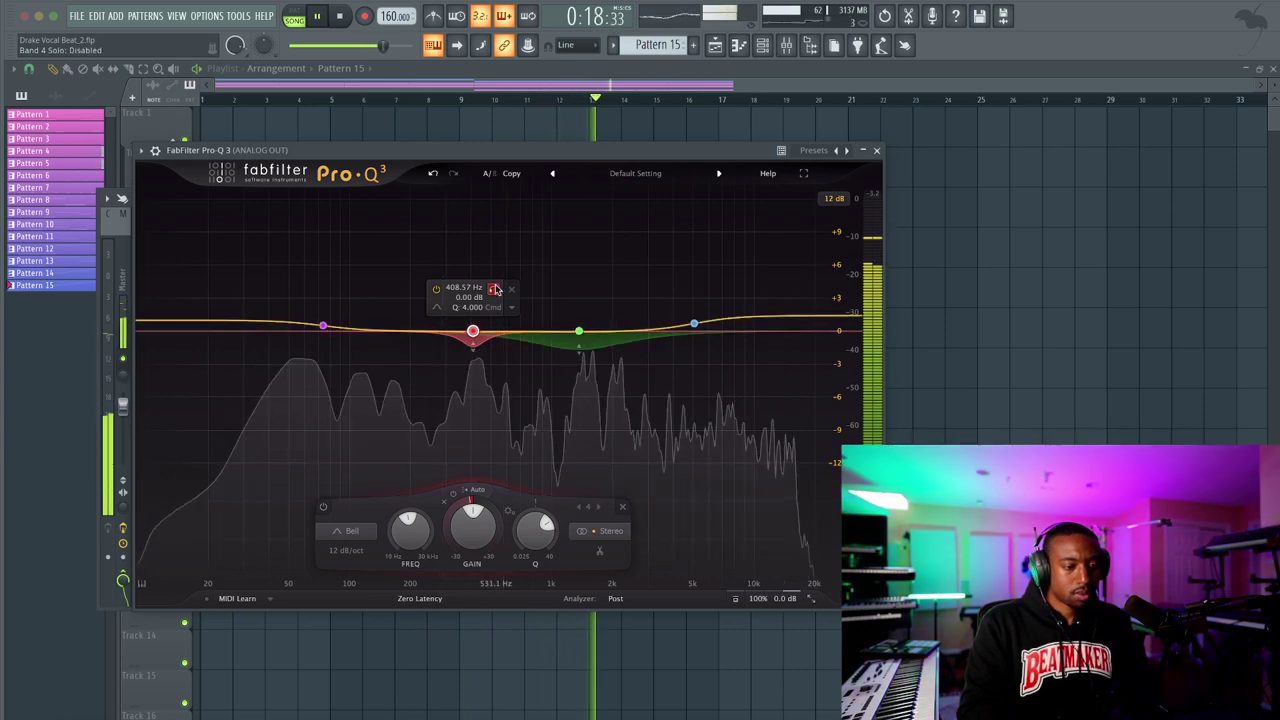
Add a bell band at about 207 Hz with Q 4 and a dynamic range of about -3.82 dB
left_click(413, 331)
left_click(435, 290)
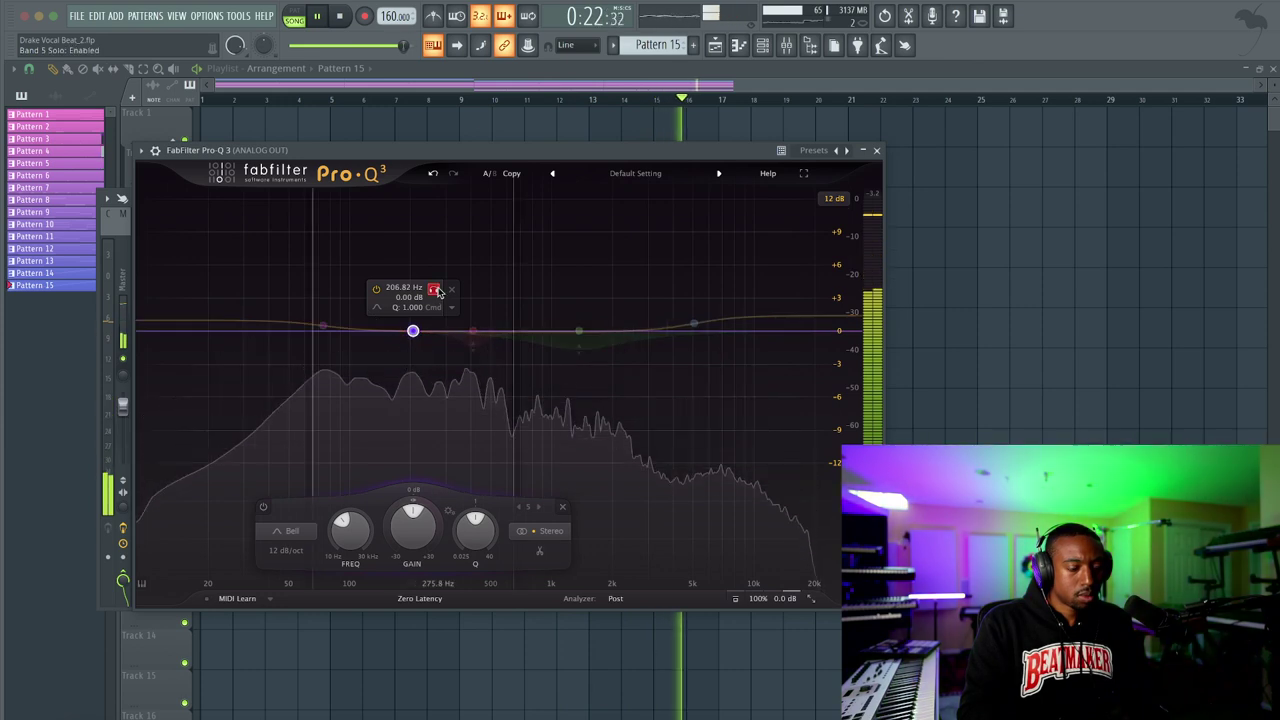
left_click(435, 290)
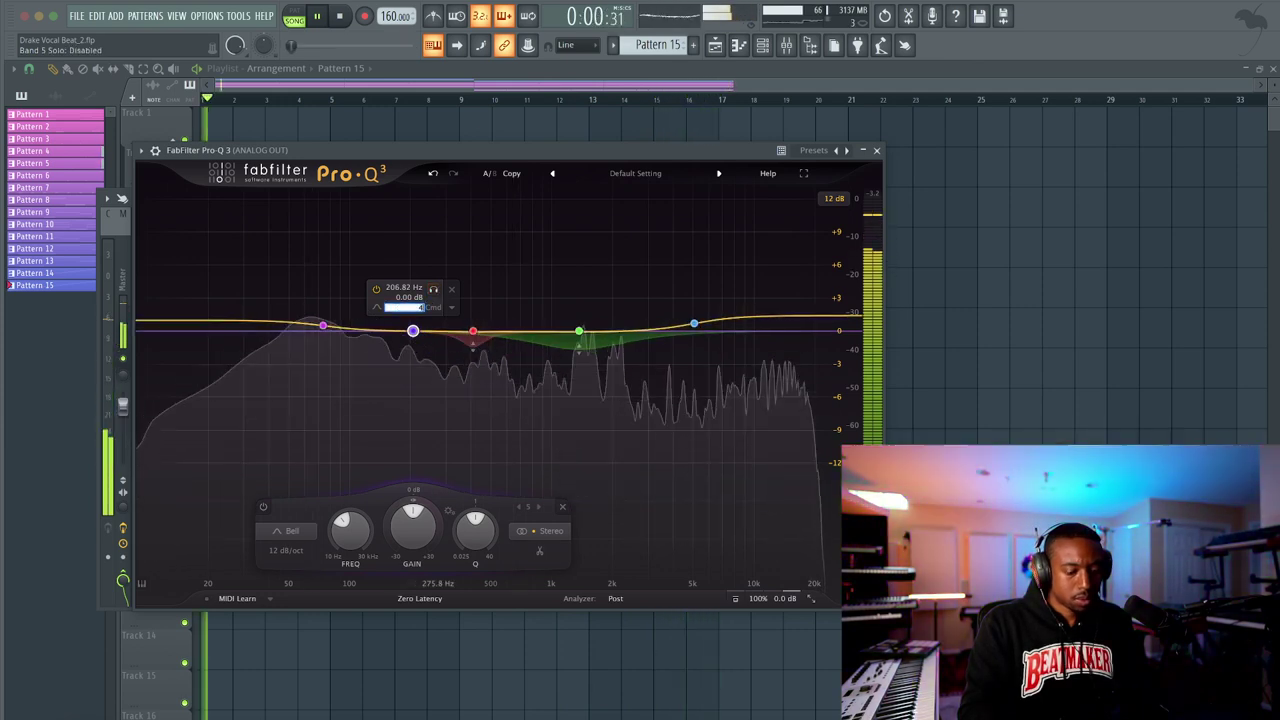
left_click(433, 290)
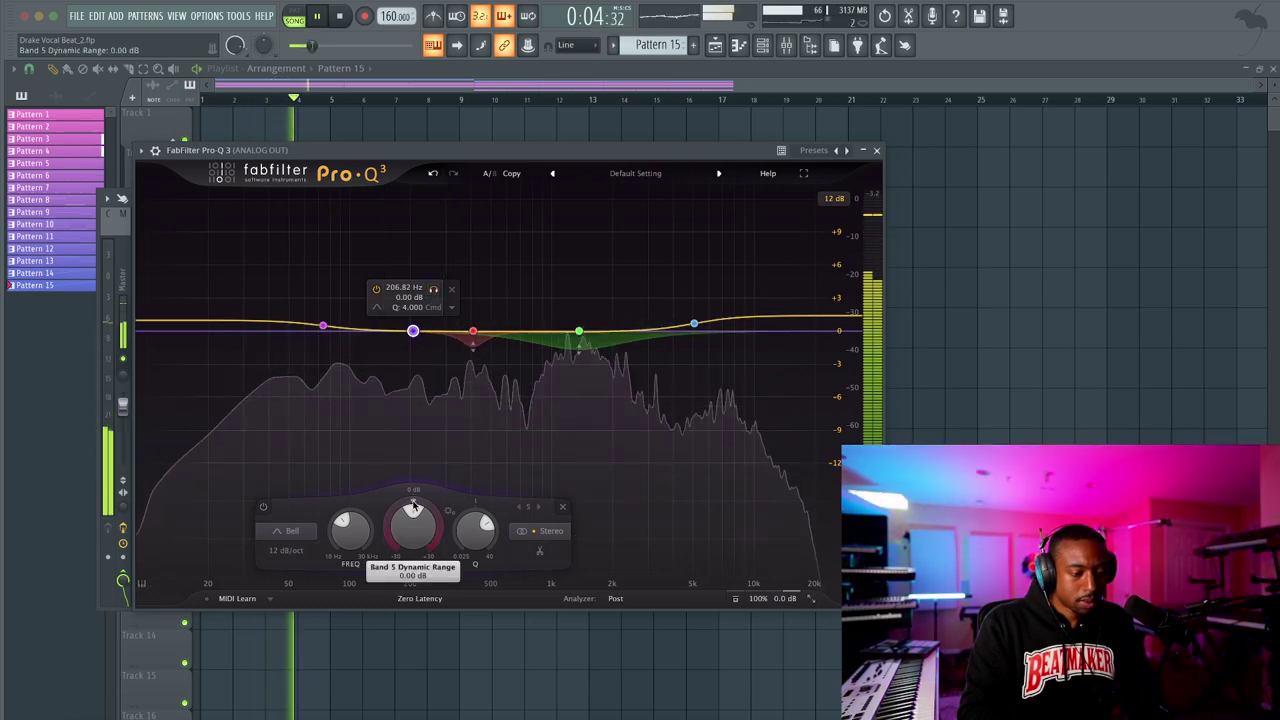
left_click_drag(413, 505, 363, 565)
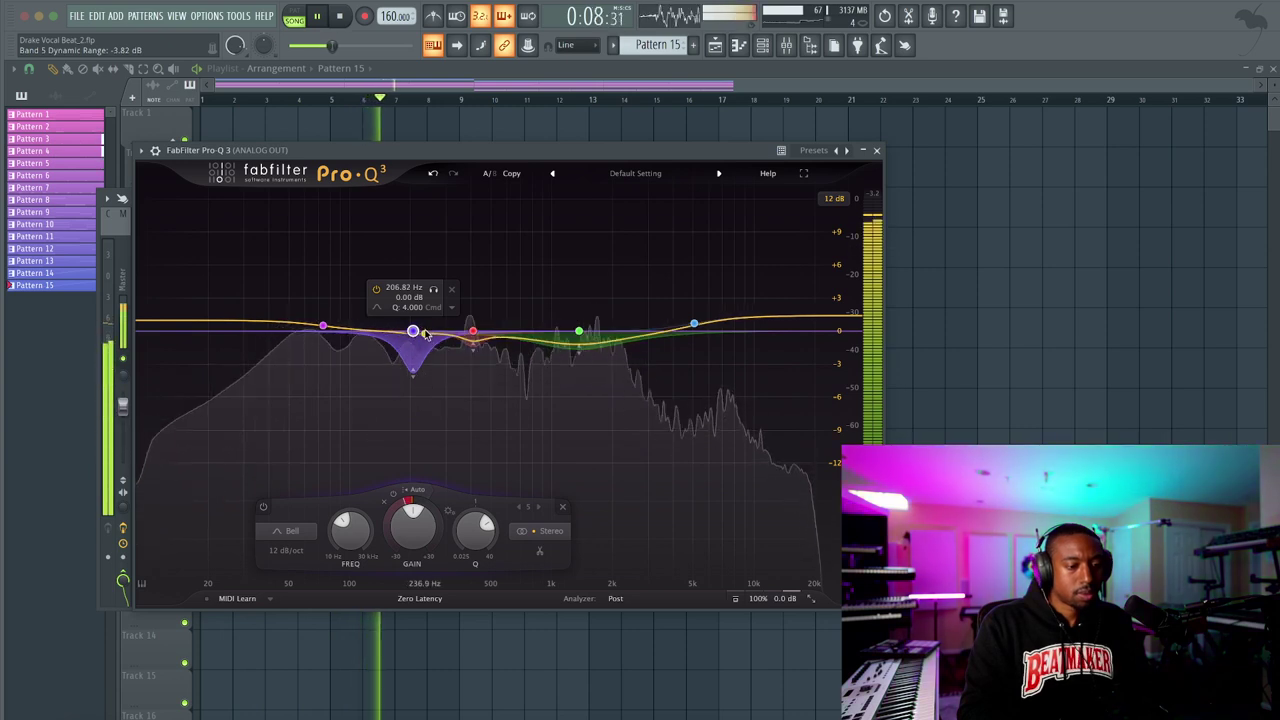
Set the 1369 Hz band's dynamic range to about -3.12 dB, and close the equalizer and mixer
left_click(578, 331)
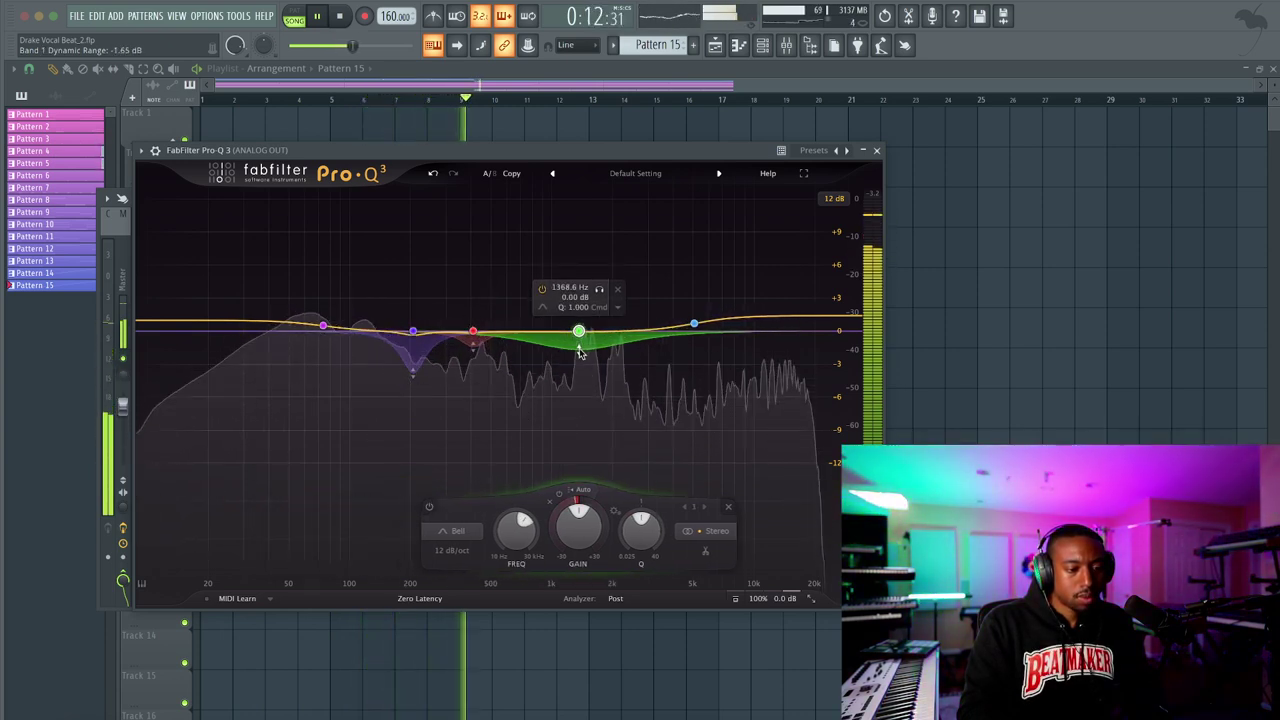
left_click_drag(578, 370, 579, 377)
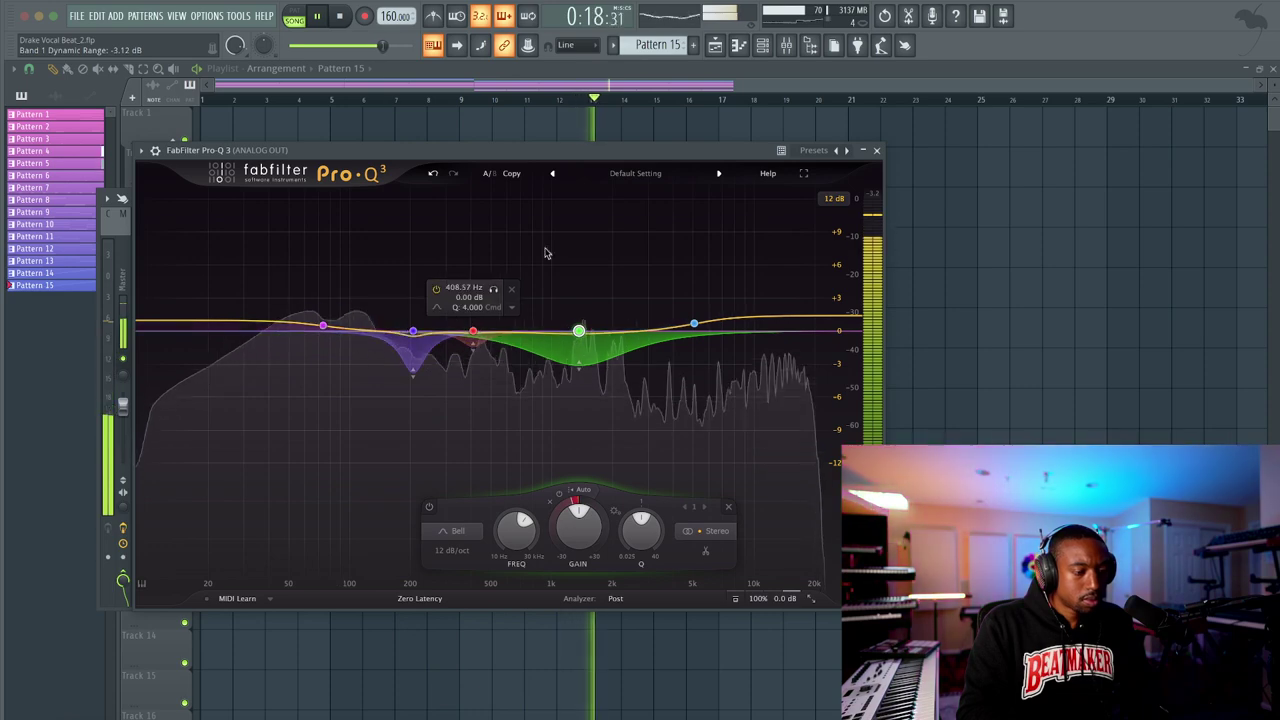
left_click(877, 151)
key("F9")
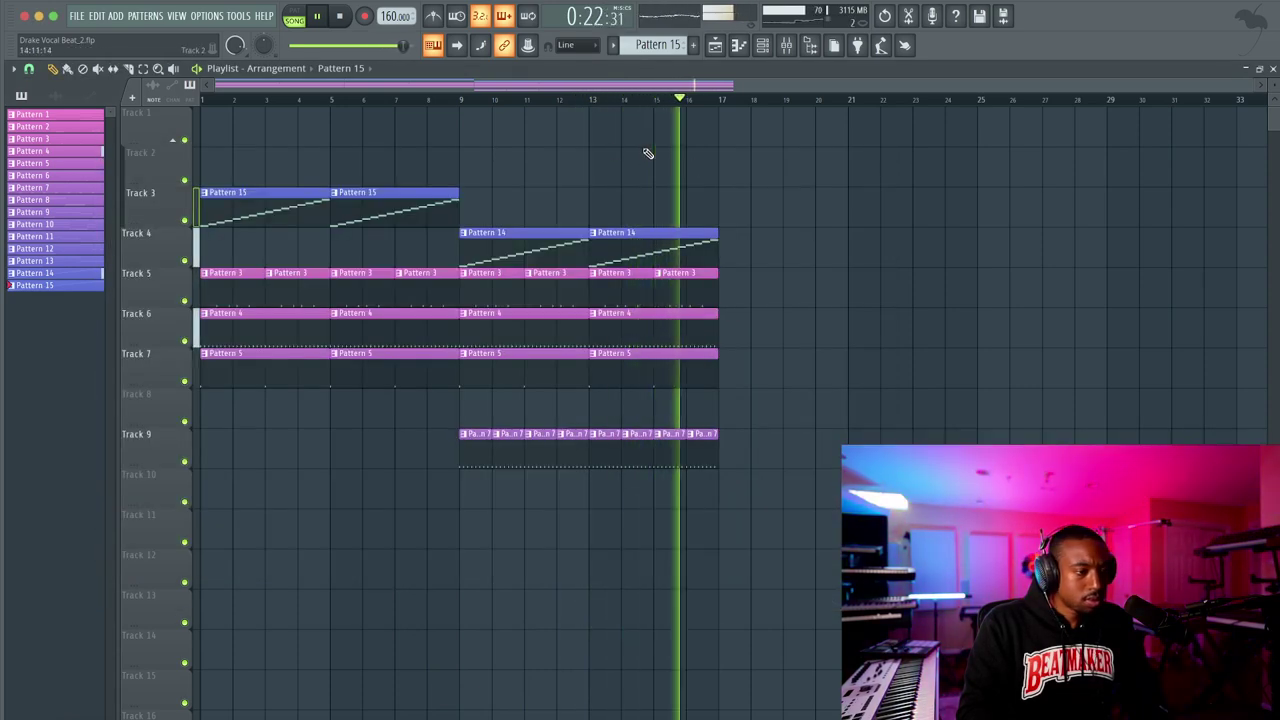
Switch ANALOG OUT's Pro-Q 3 to Natural Phase processing and set the 1369 Hz band's dynamic range to about -1.82 dB
left_click(786, 47)
left_click(576, 305)
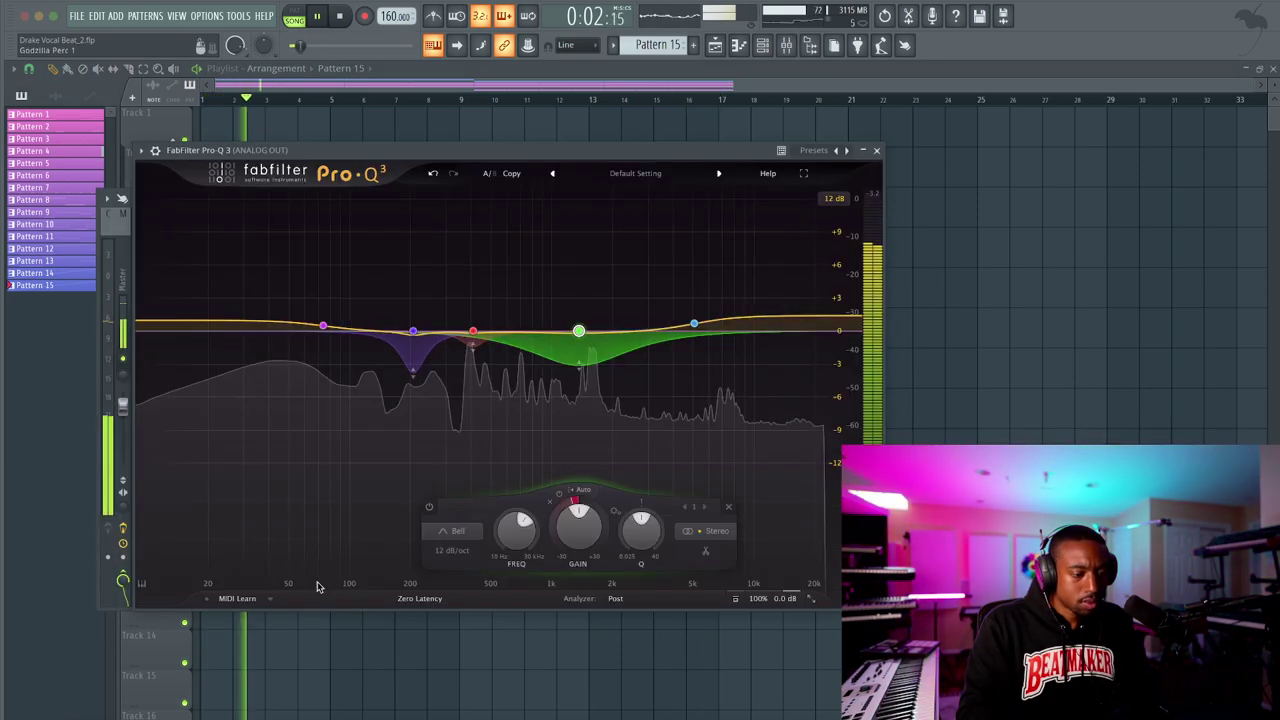
left_click(420, 598)
left_click(416, 634)
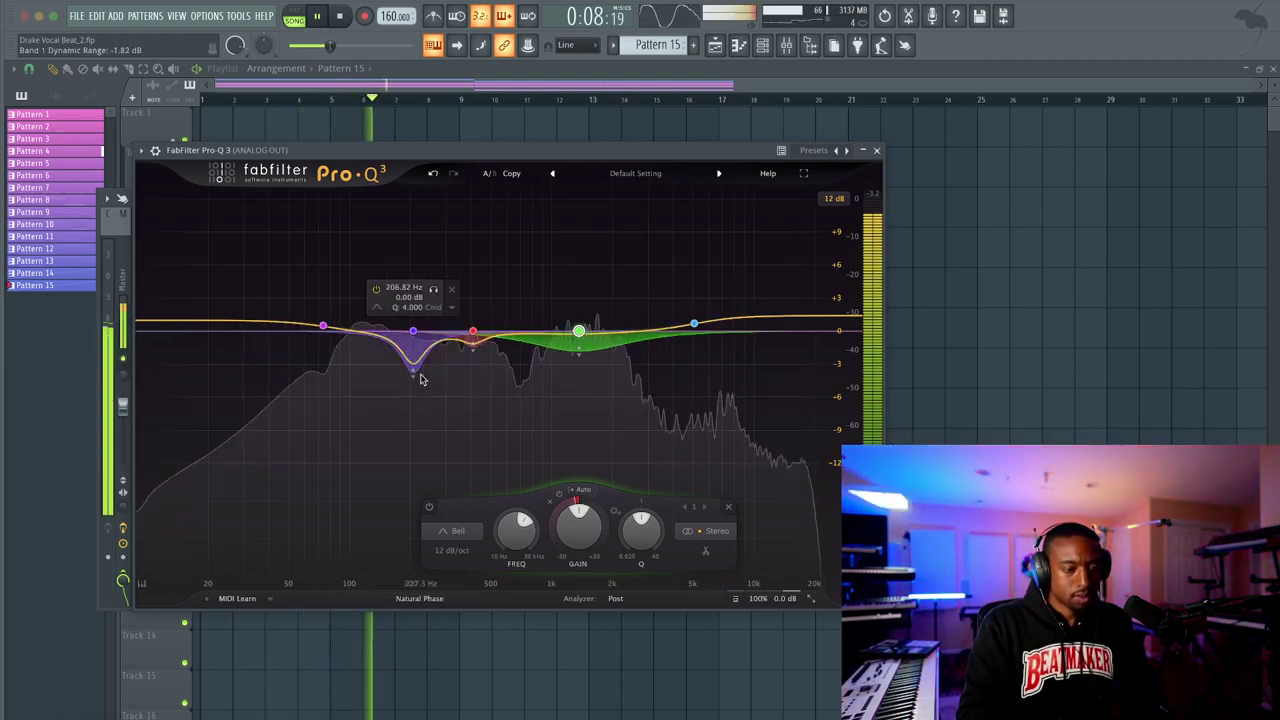
Set the 207 Hz band's dynamic range to about -2.40 dB, and close the equalizer and mixer
left_click(413, 331)
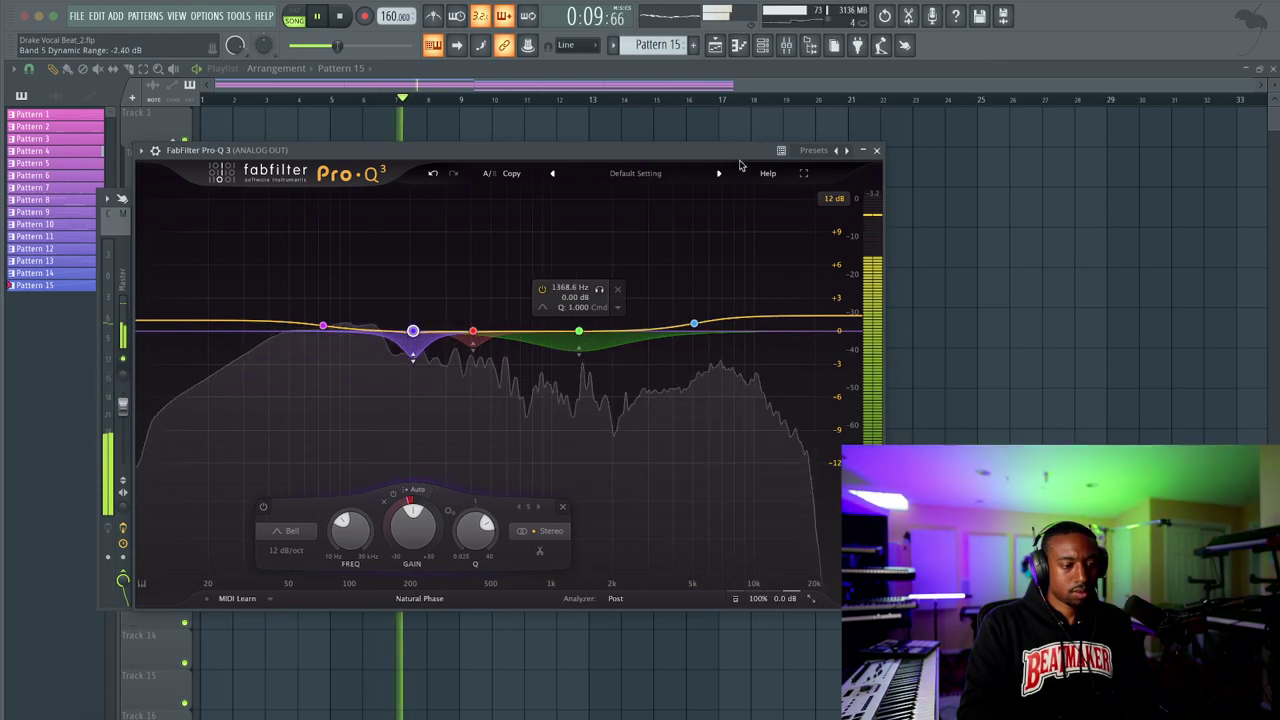
left_click(876, 150)
key("F9")
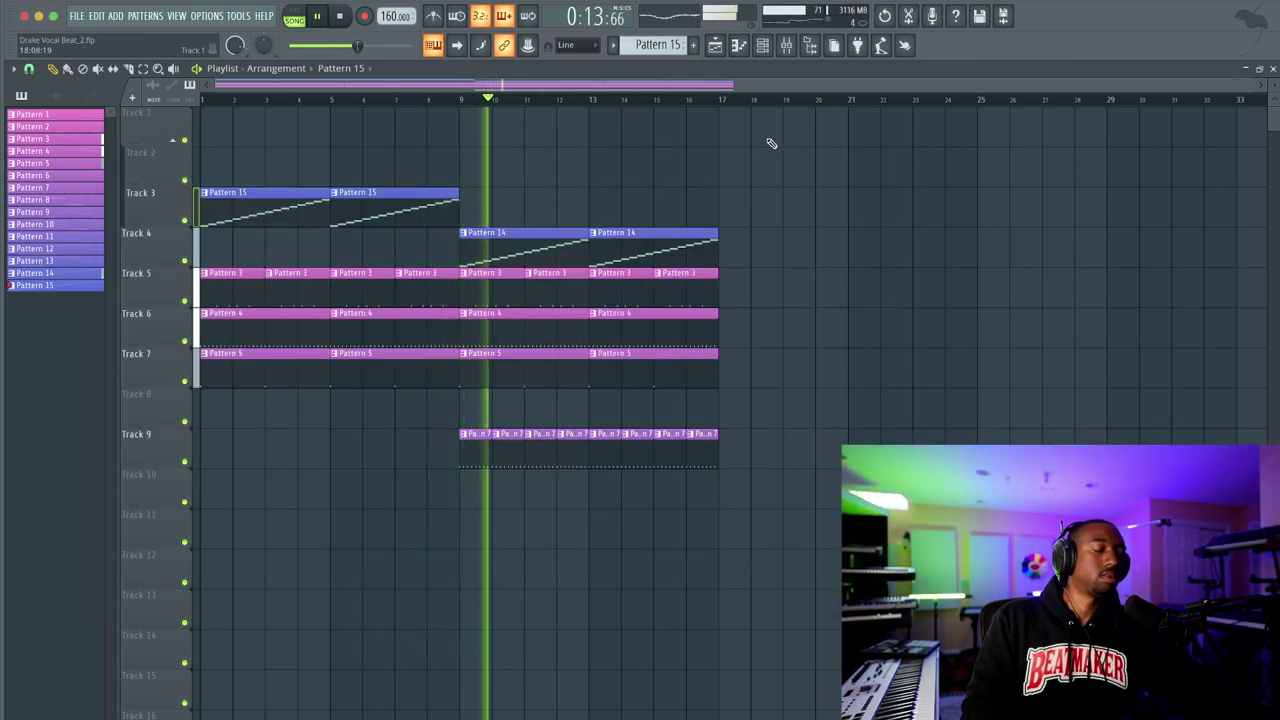
left_click(788, 47)
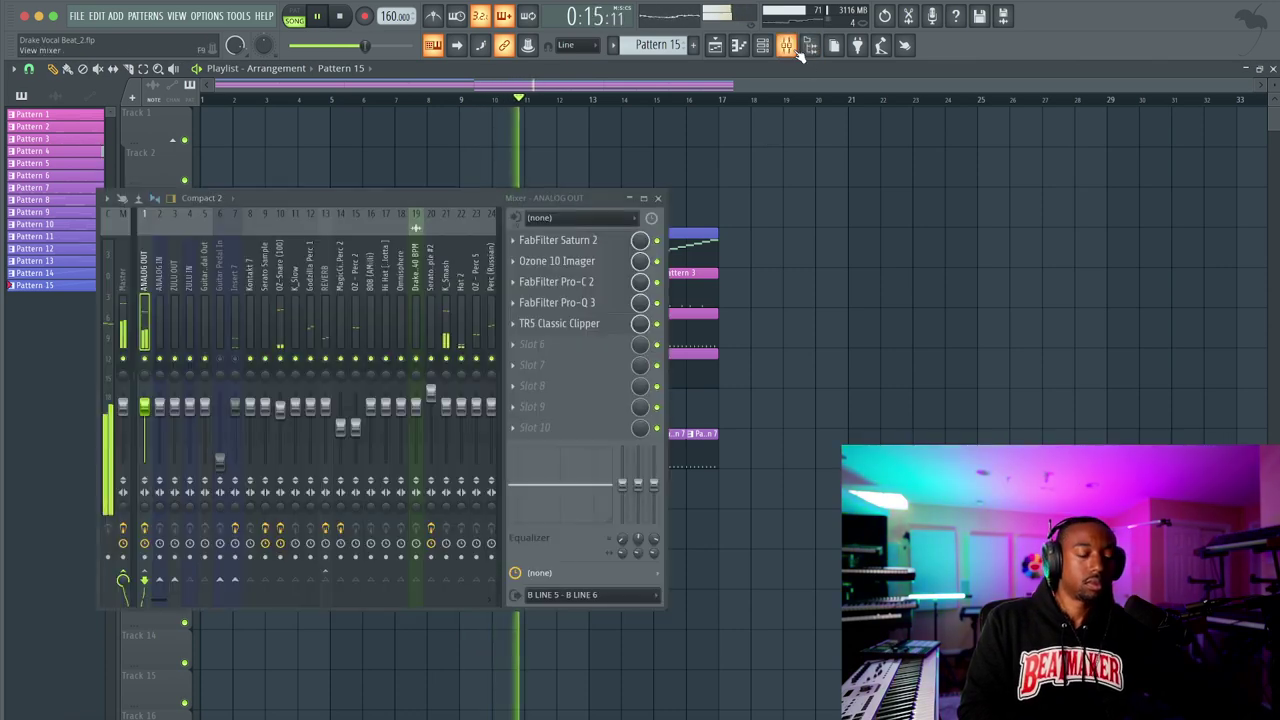
left_click(657, 198)
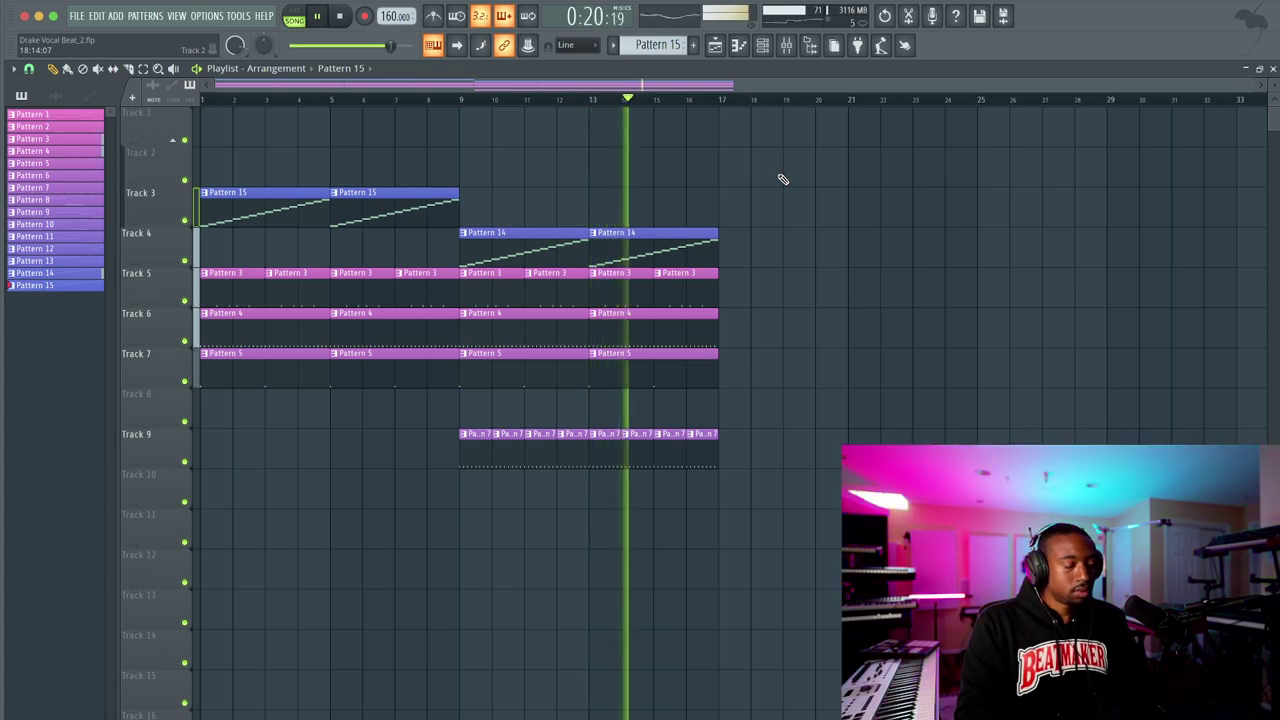
left_click(788, 46)
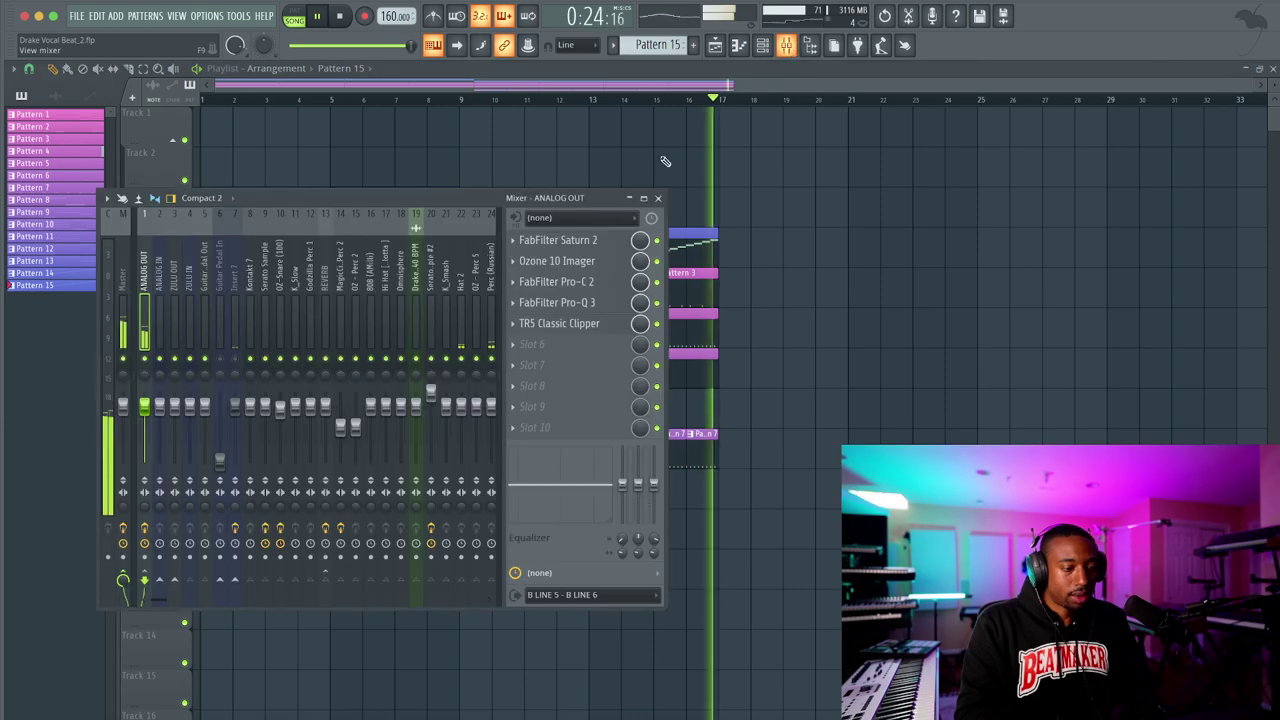
right_click(797, 266)
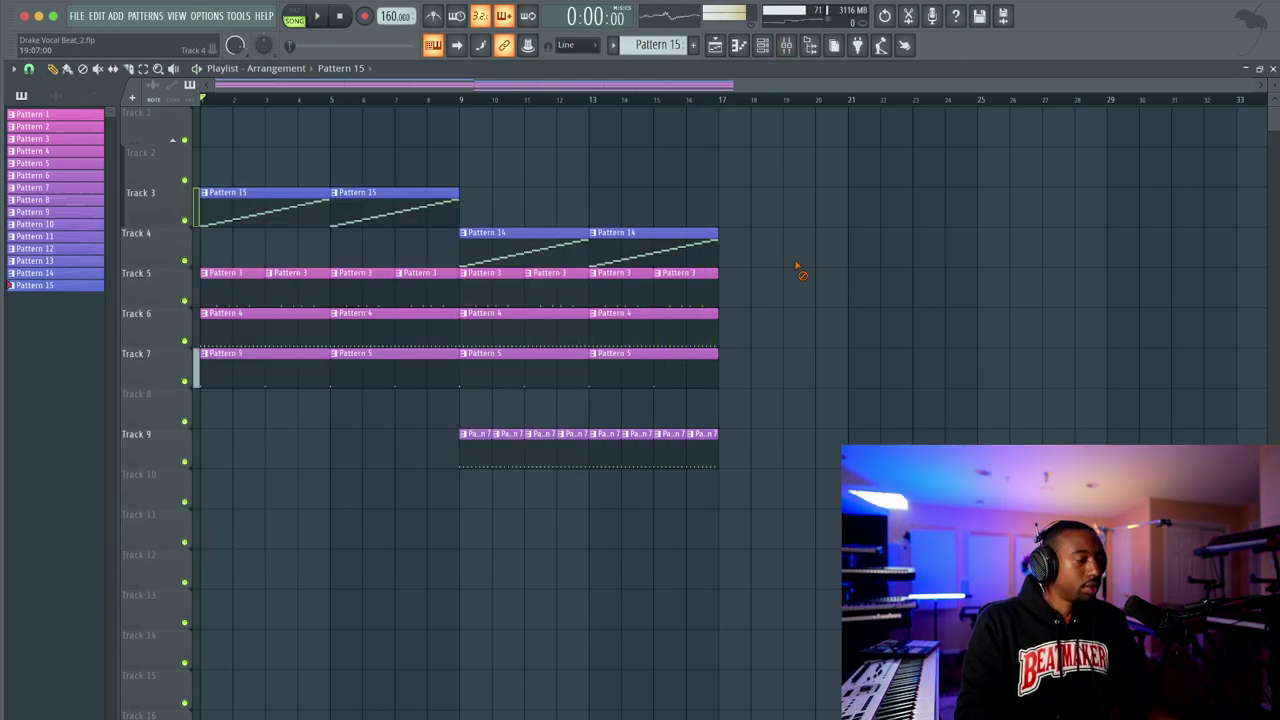